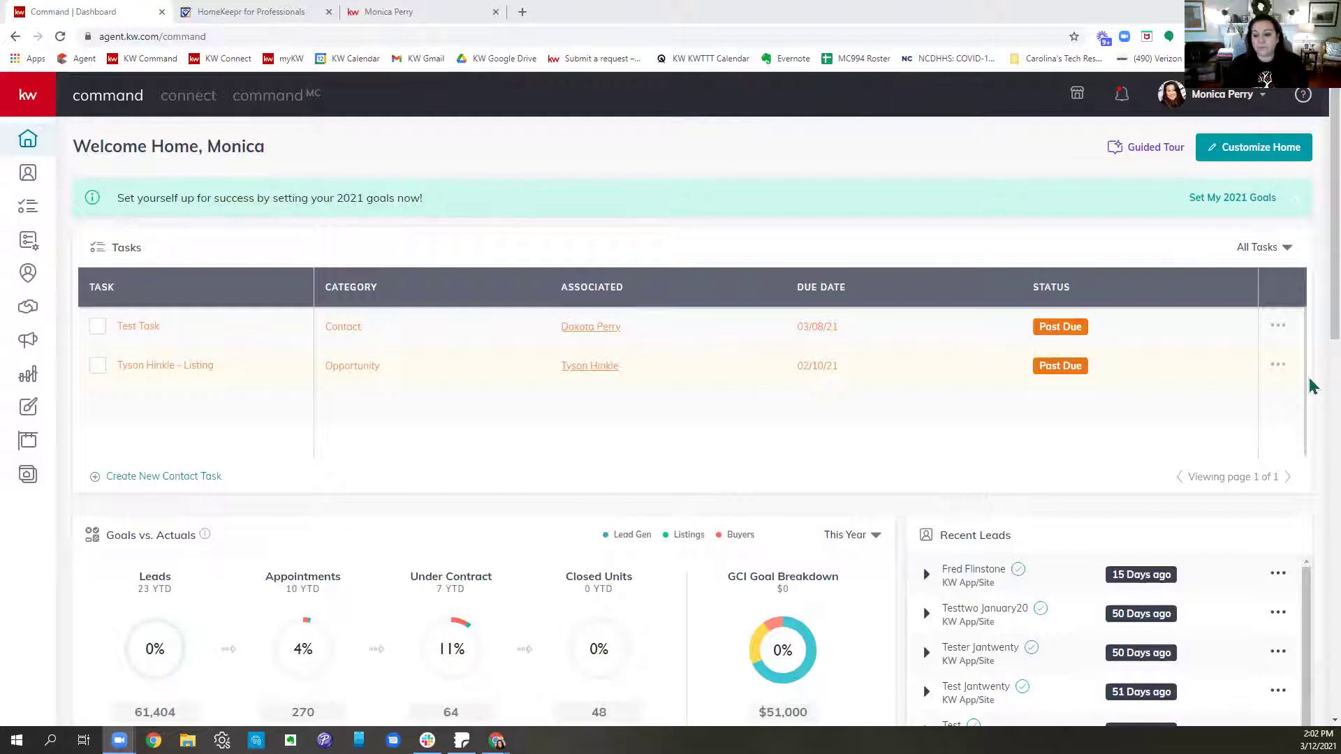
Step: On the agent website, go home via the KW Elite logo, then open the blog from the name dropdown
left_click(477, 14)
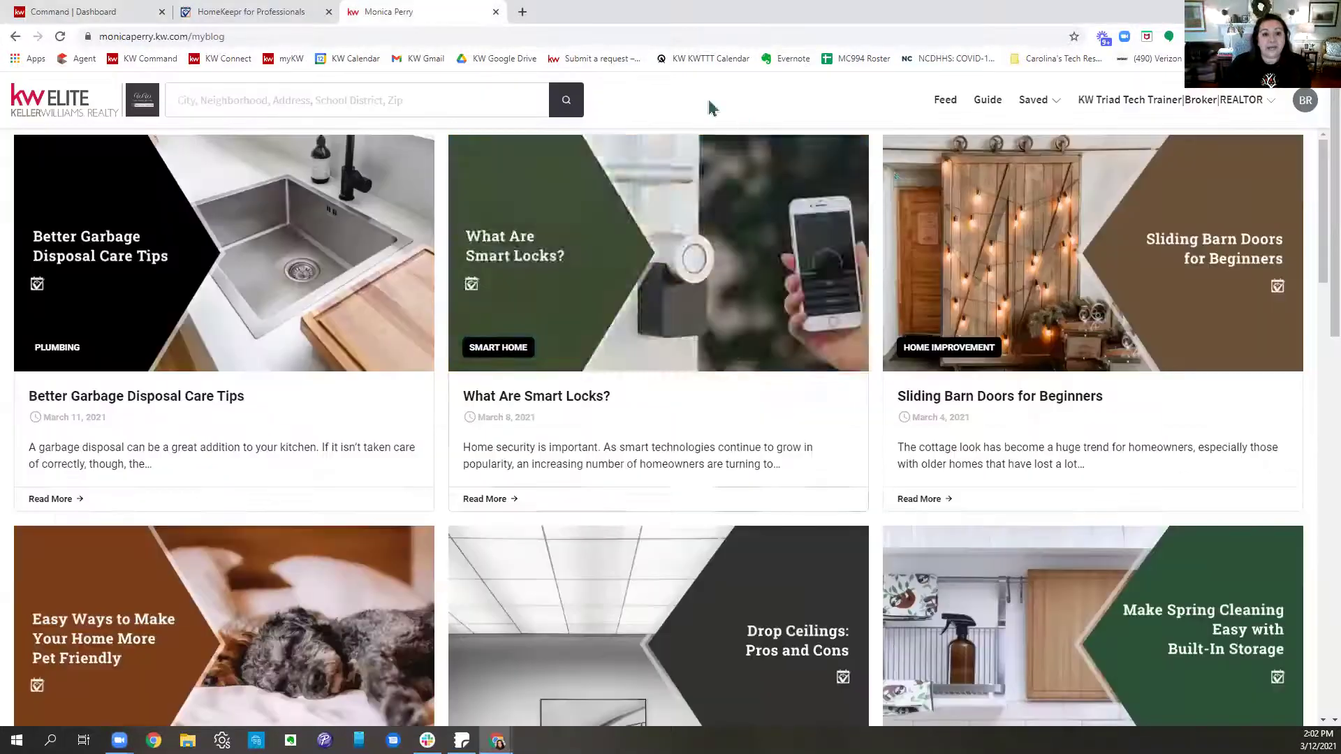
left_click(48, 103)
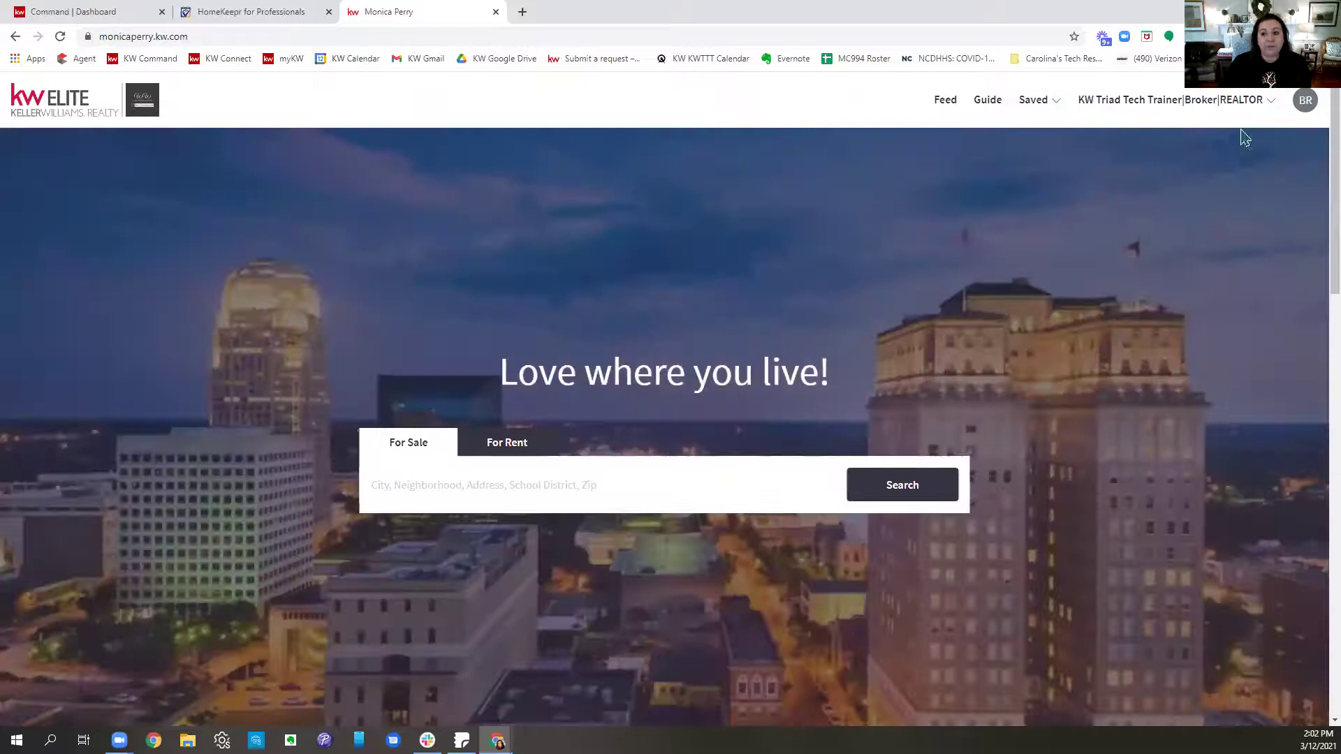
left_click(1215, 105)
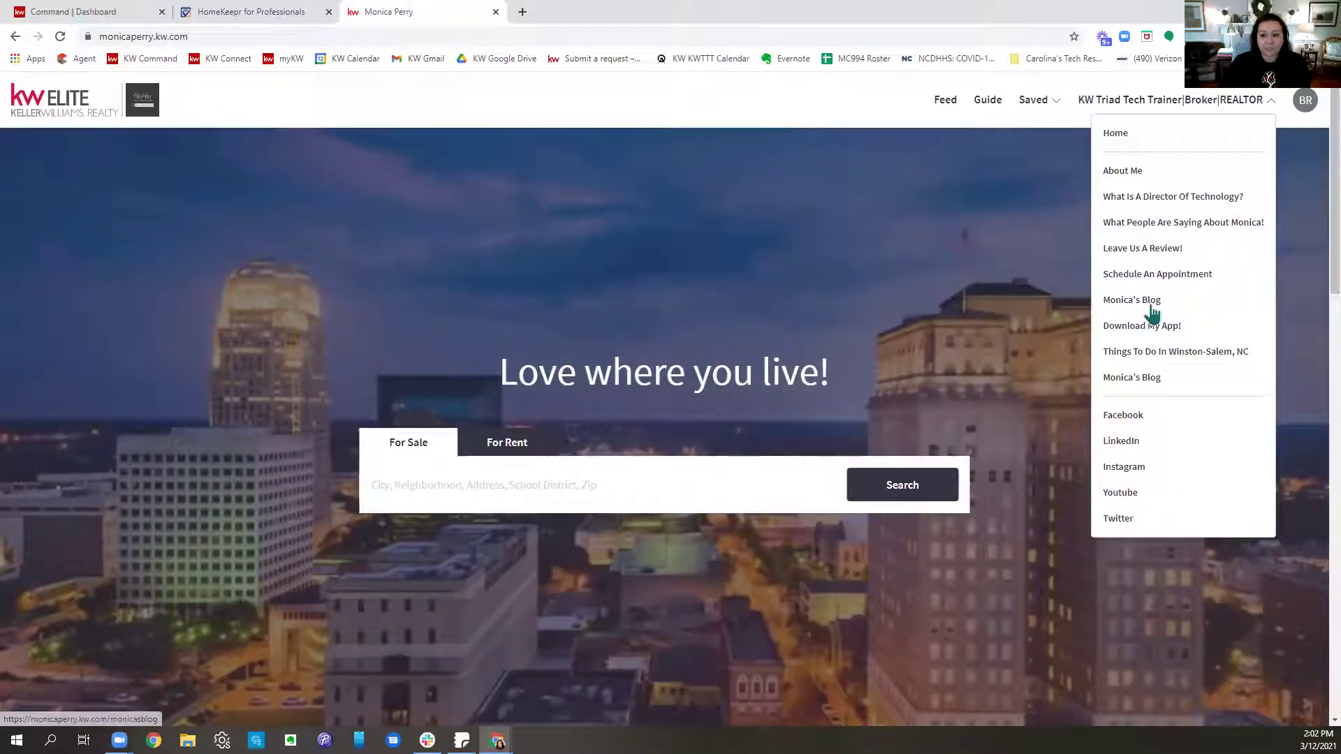
left_click(1149, 304)
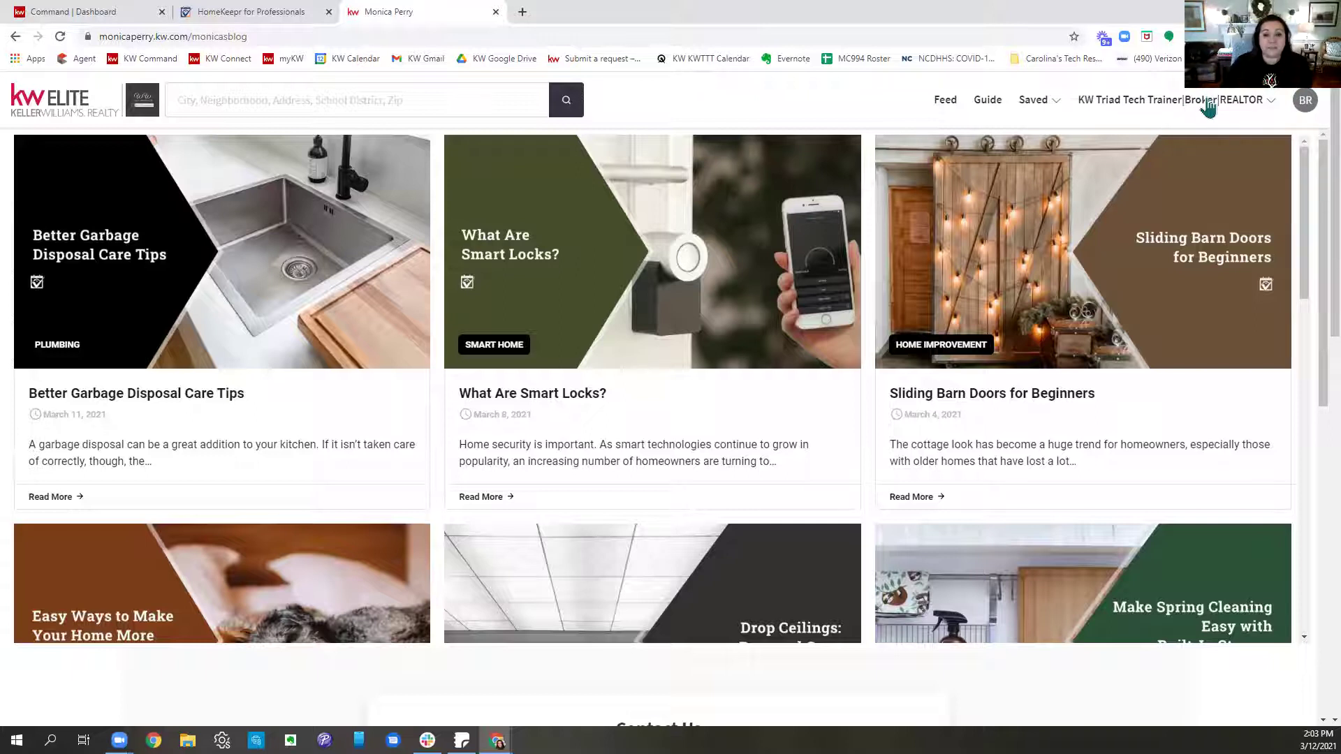
Step: Choose Things To Do In Winston-Salem, NC from the header name dropdown
left_click(1207, 106)
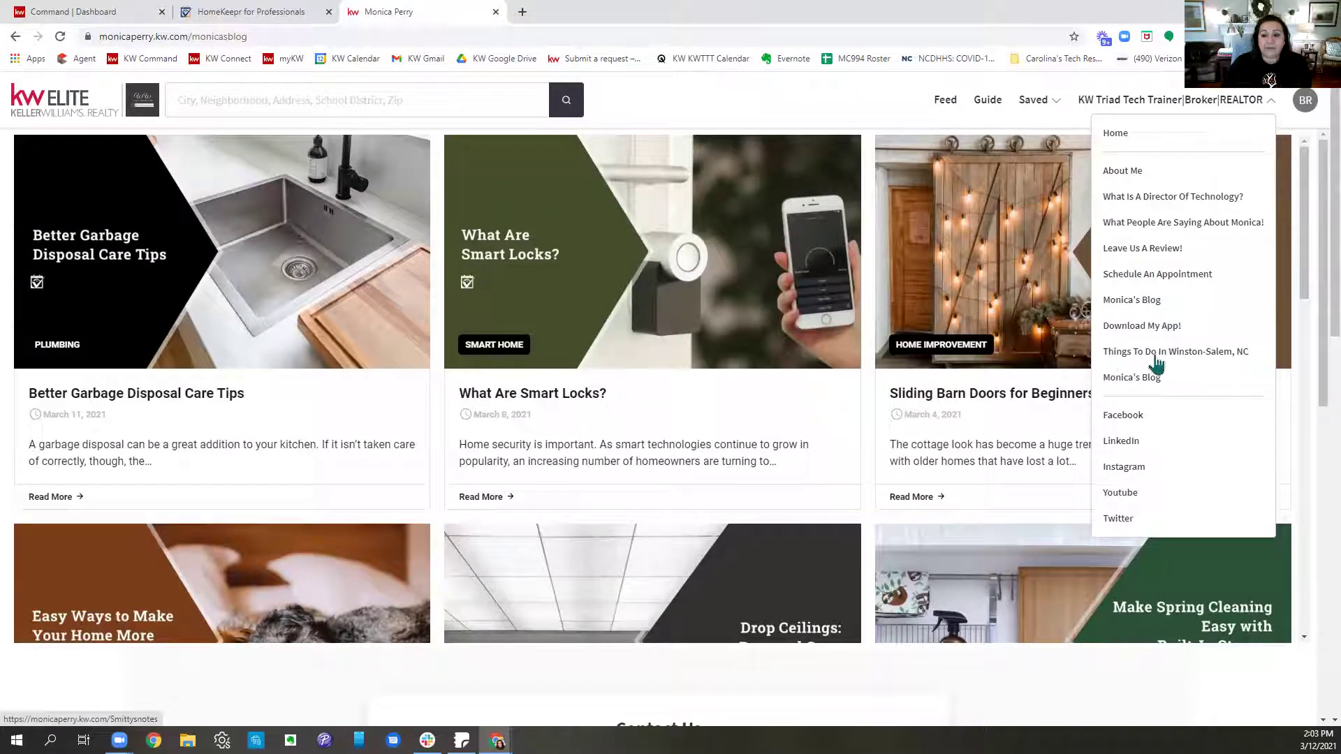
left_click(1227, 355)
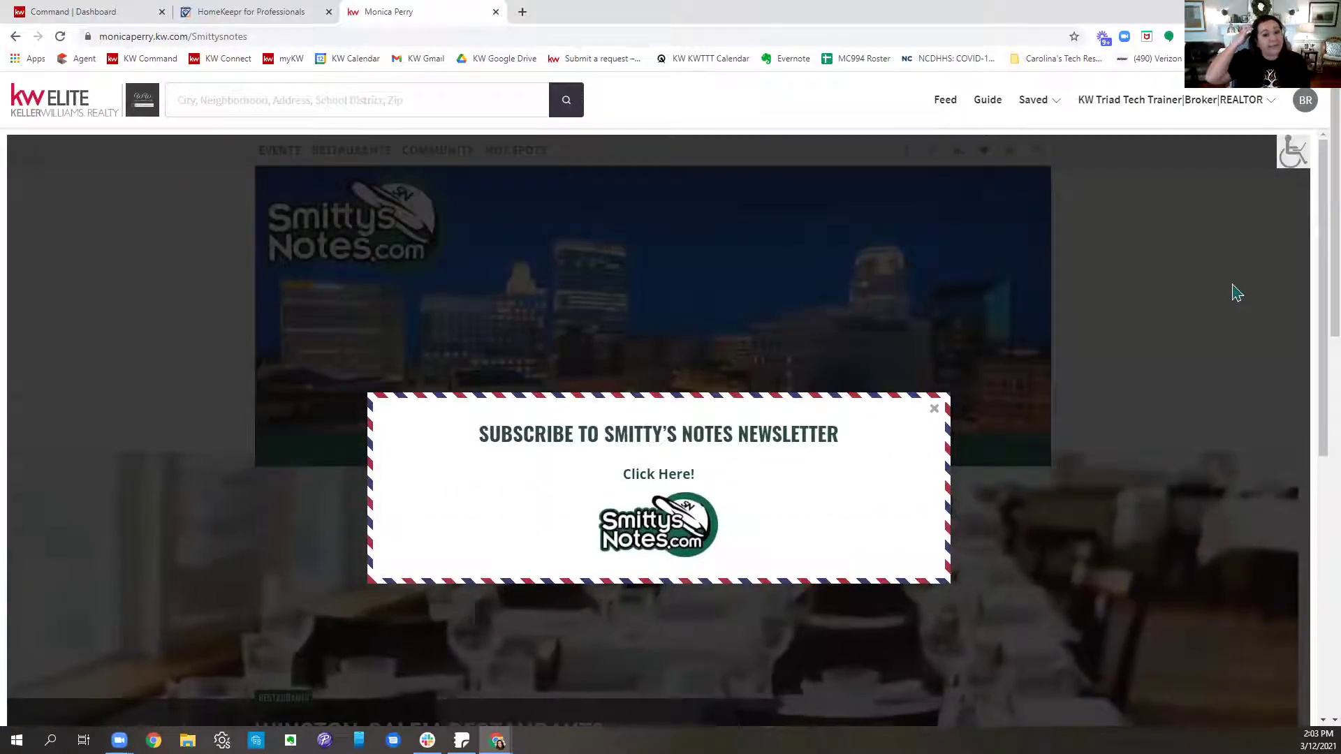
Step: Close the newsletter pop-up and scroll through the Smitty's Notes news
left_click(934, 409)
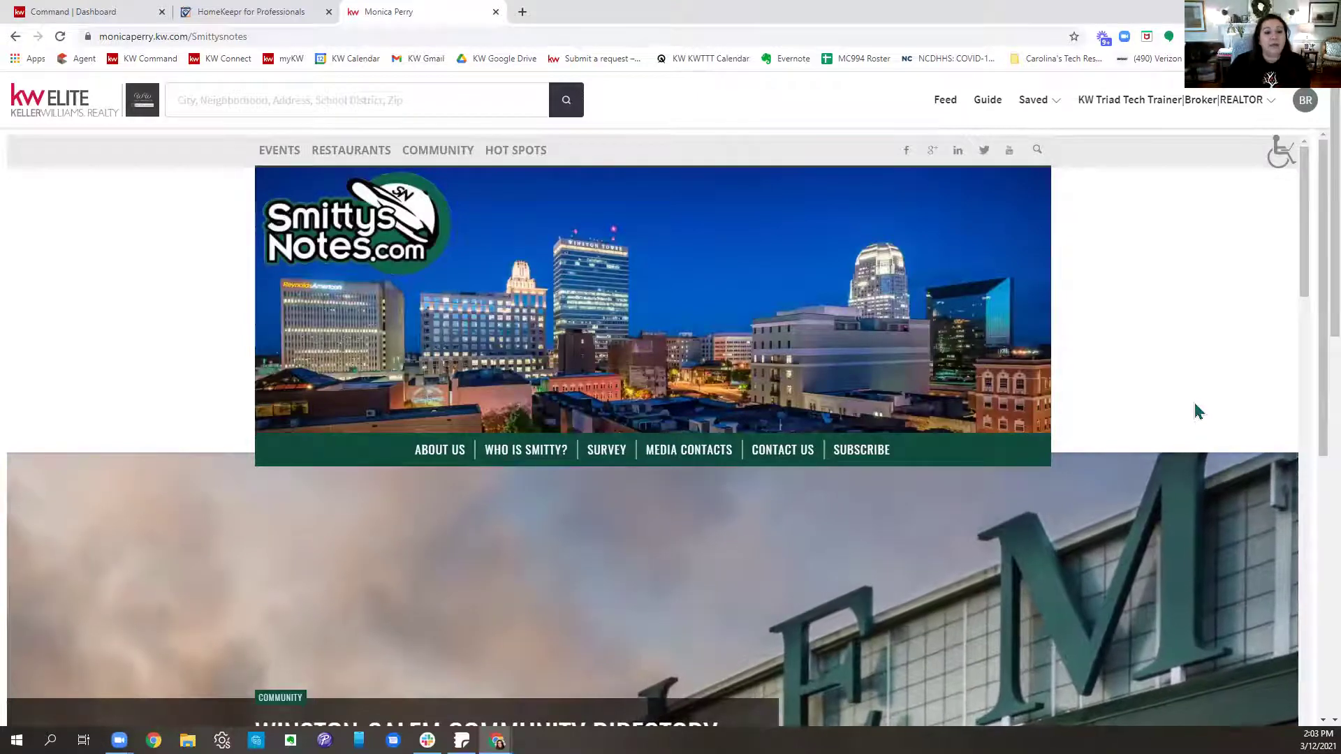
scroll(795, 248, "down", 9)
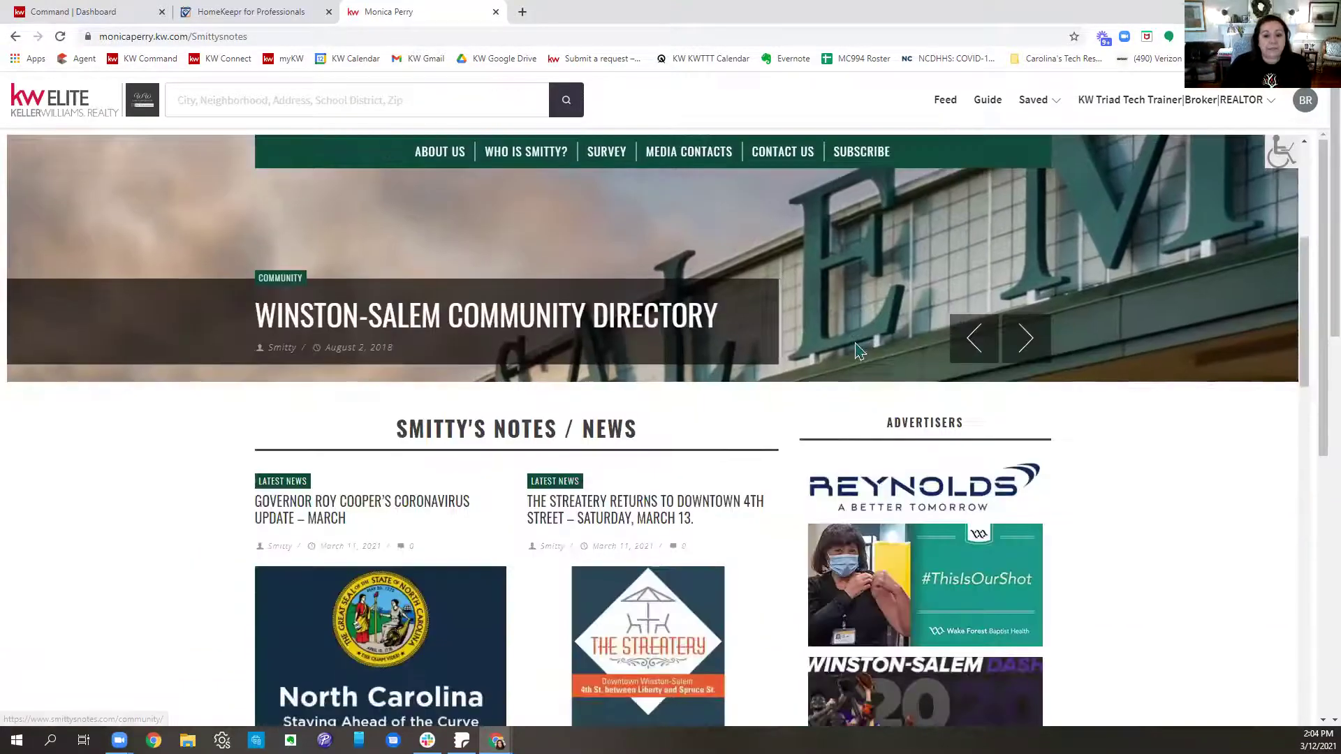
scroll(858, 354, "down", 10)
scroll(870, 356, "up", 13)
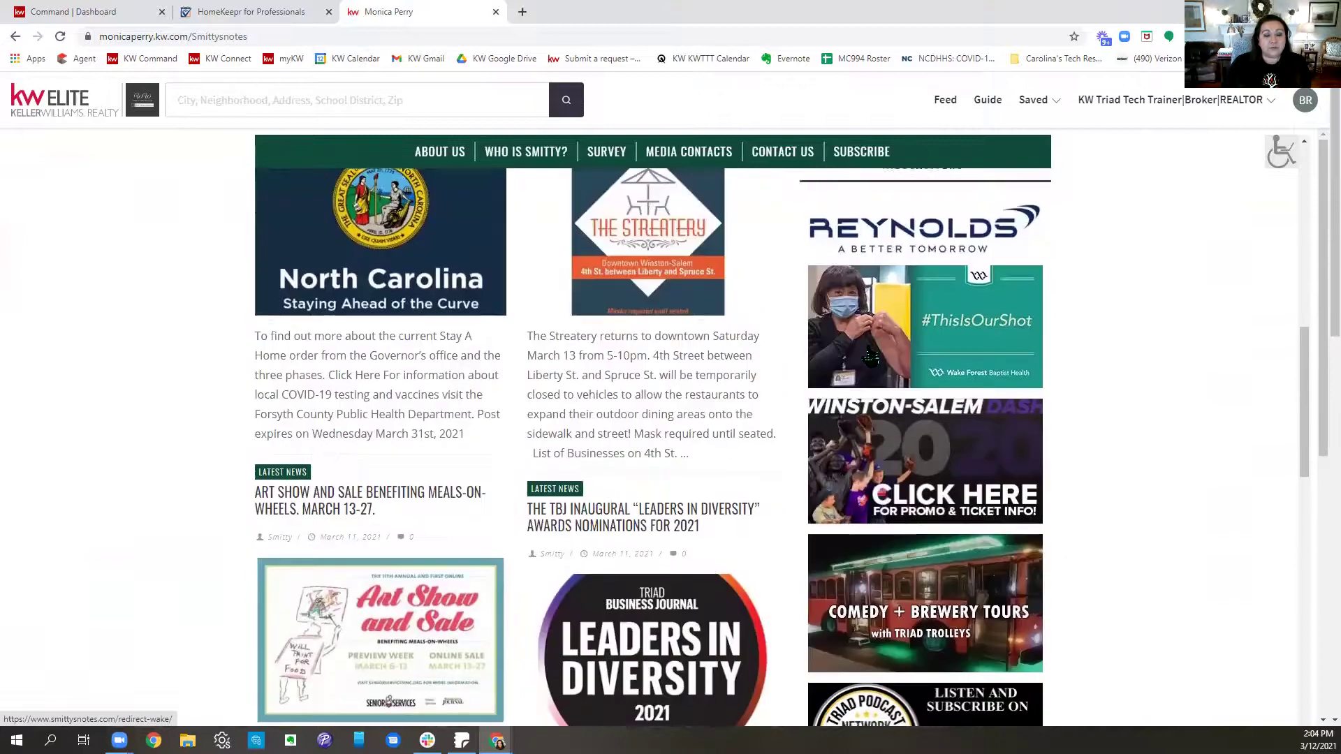
scroll(871, 356, "up", 5)
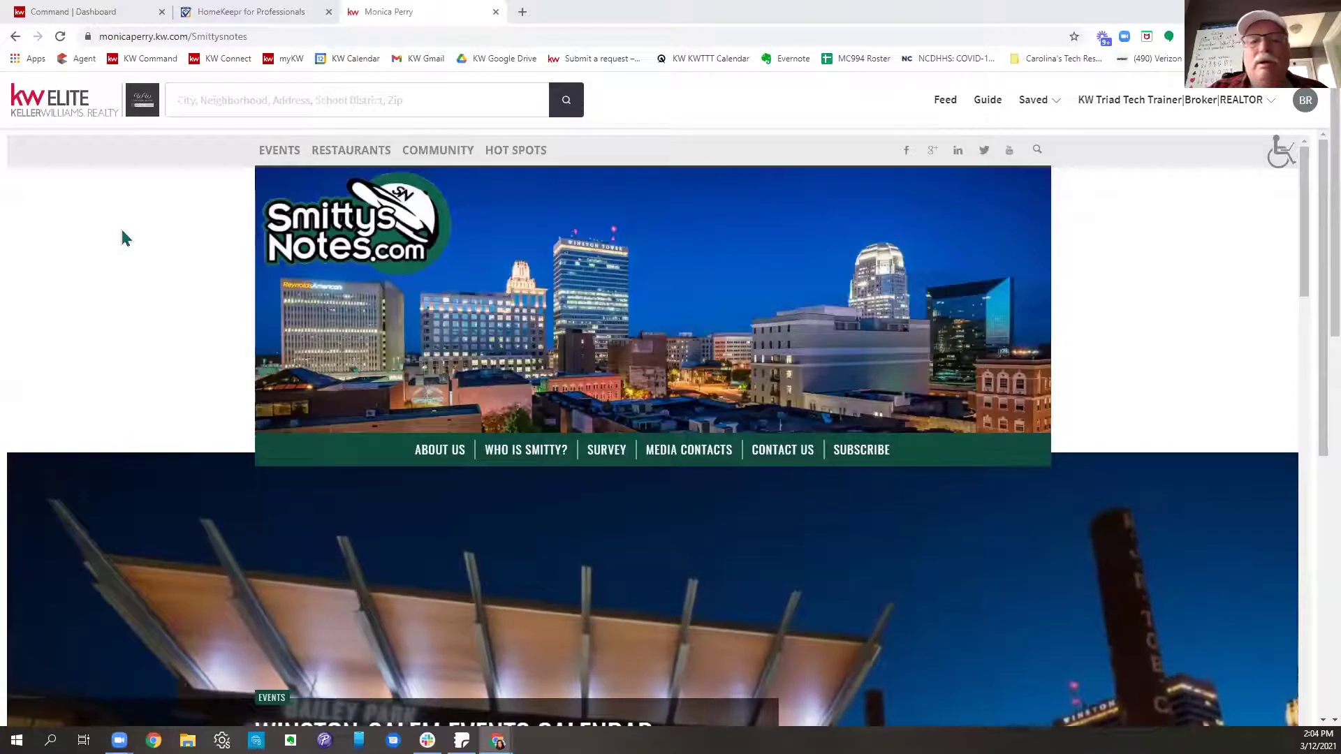
Step: Glance at the KW Command dashboard, then return to the agent site's home page
left_click(109, 12)
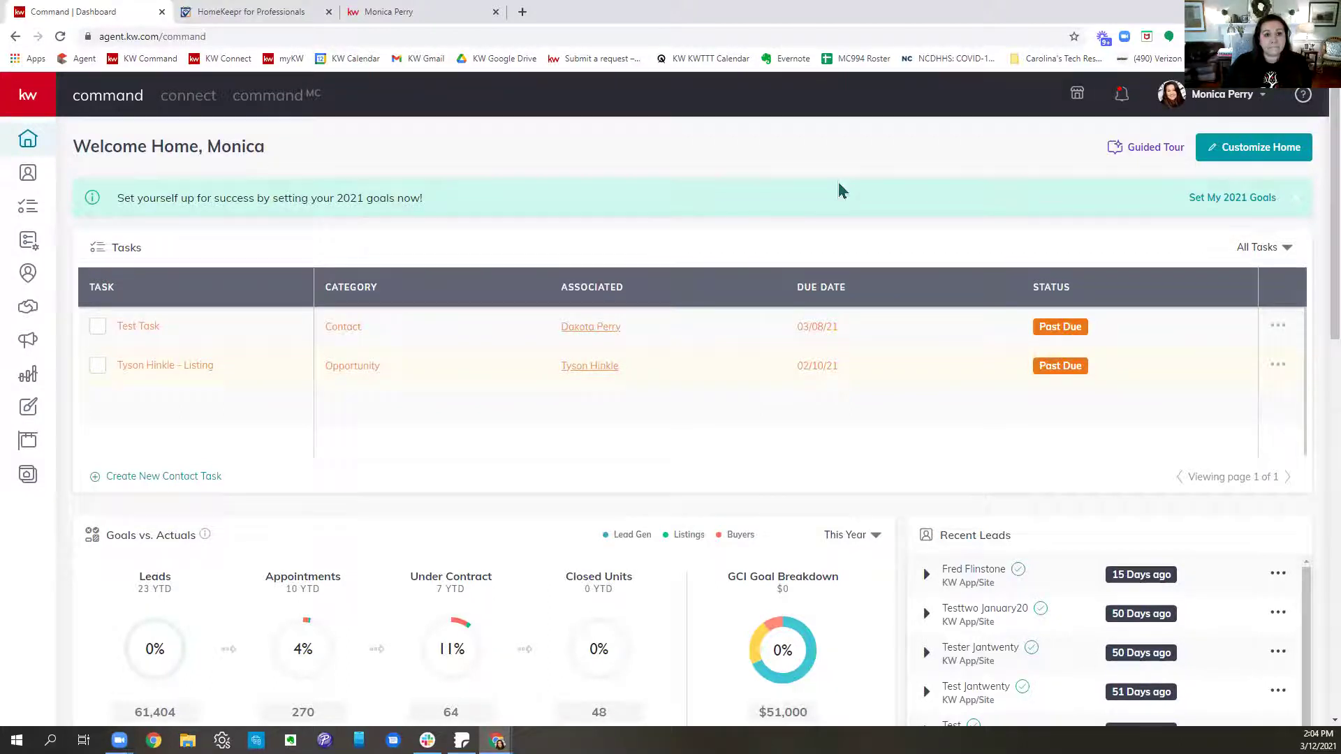
left_click(370, 12)
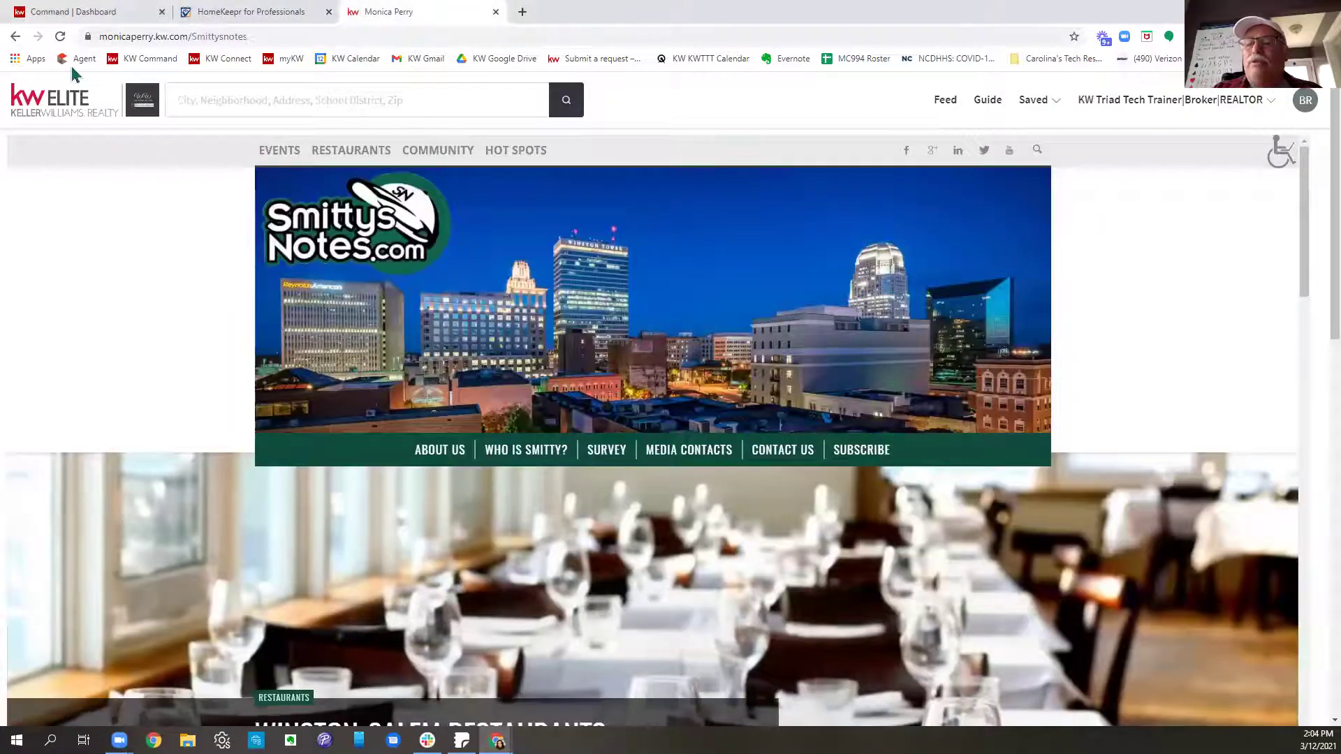
left_click(70, 102)
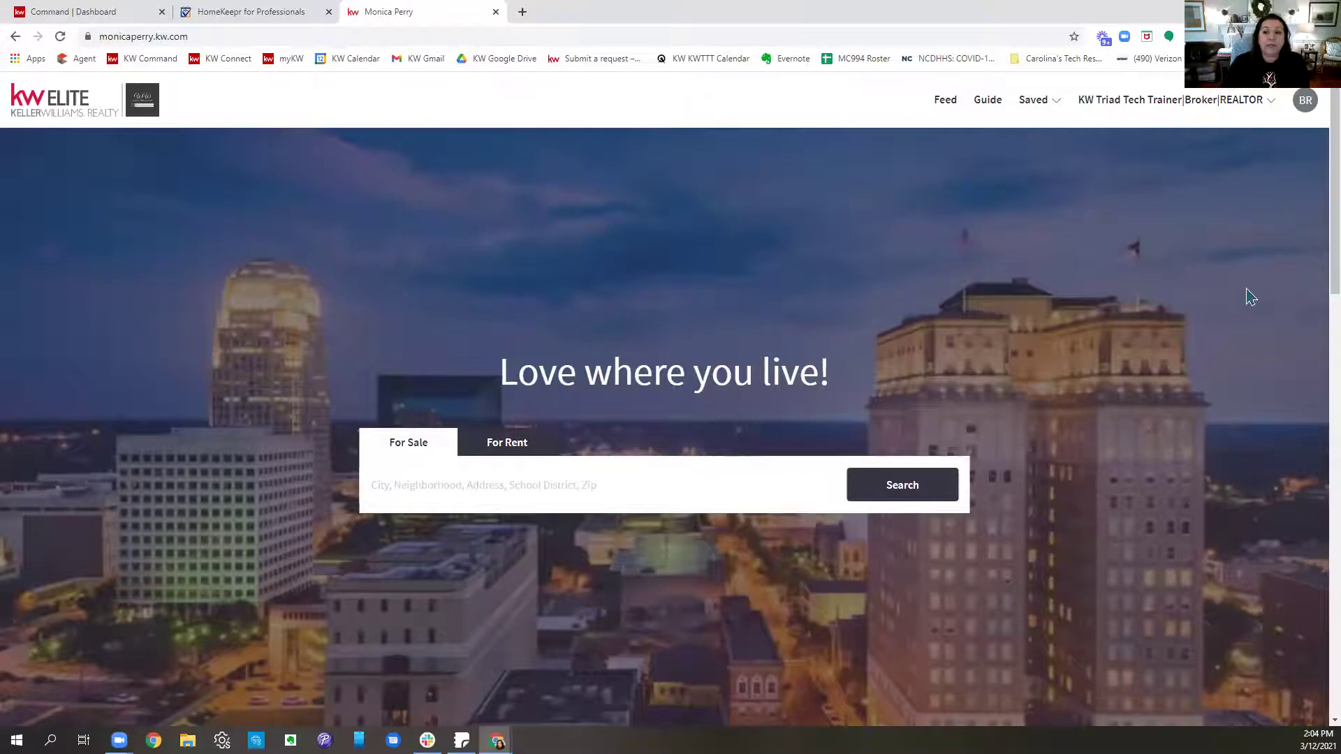
Step: Check the header page list, then switch back to the Command | Dashboard tab
left_click(1177, 106)
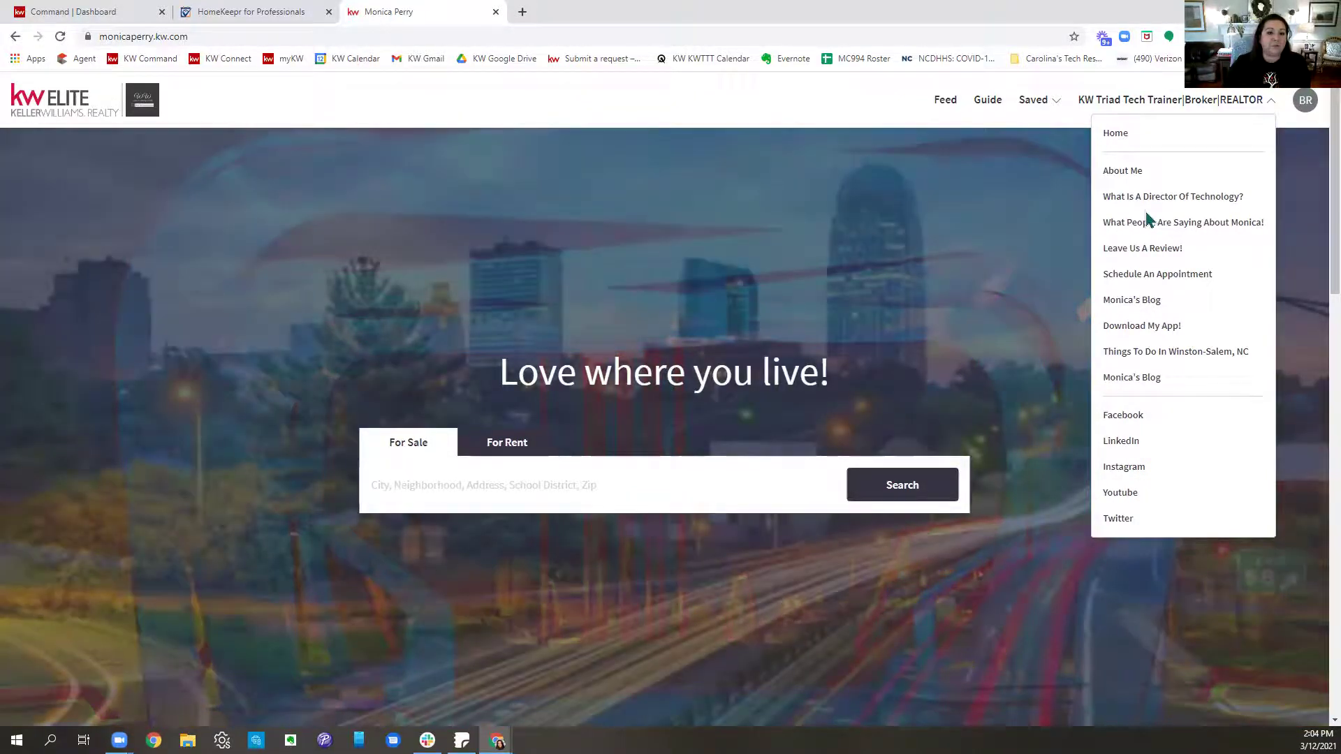
left_click(528, 106)
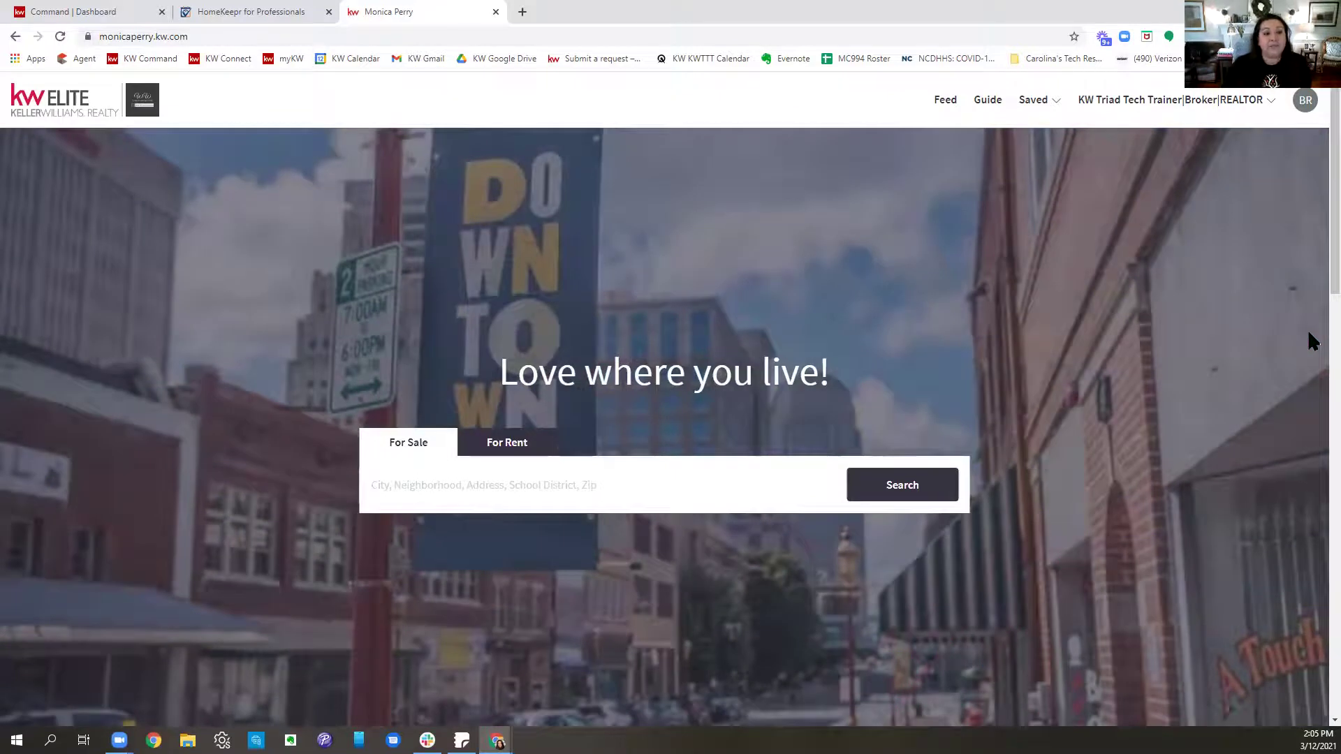
left_click(77, 23)
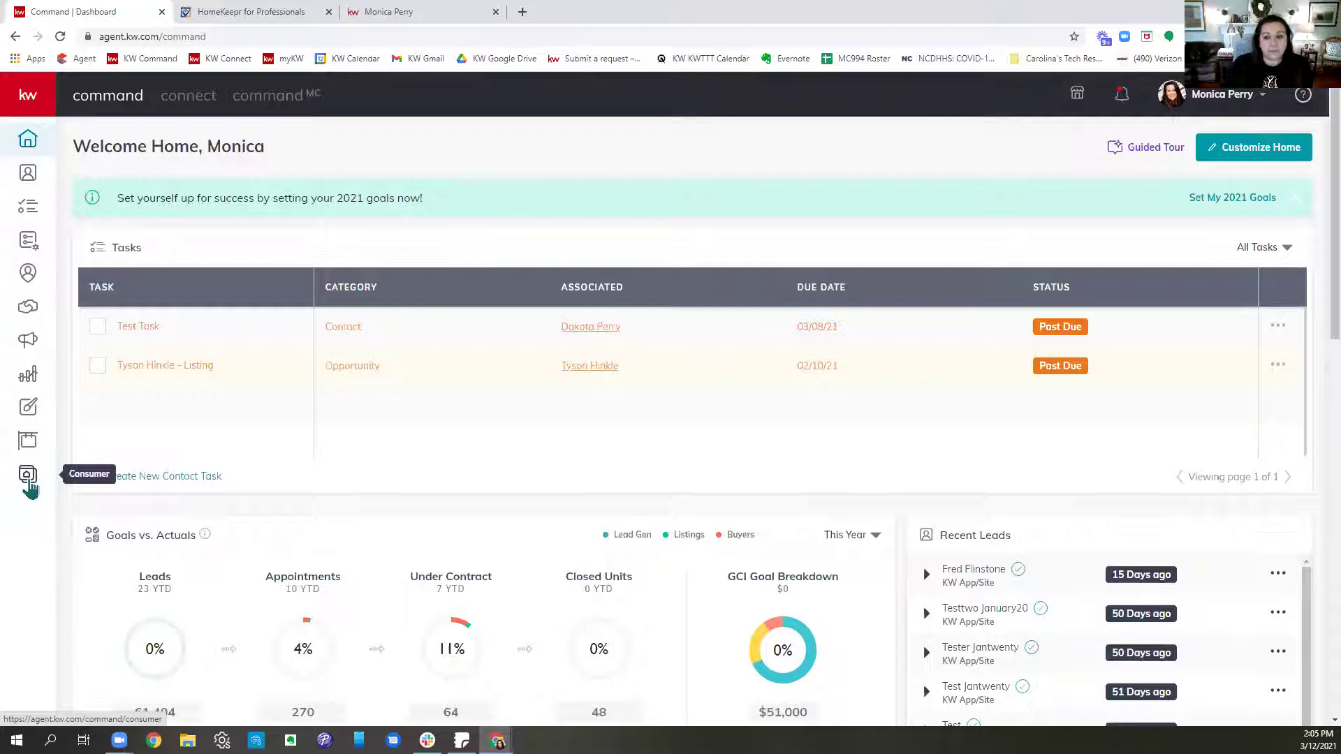
Step: Open Consumer landing pages, glance at HomeKeepr widgets, then open and close the profile menu
left_click(28, 483)
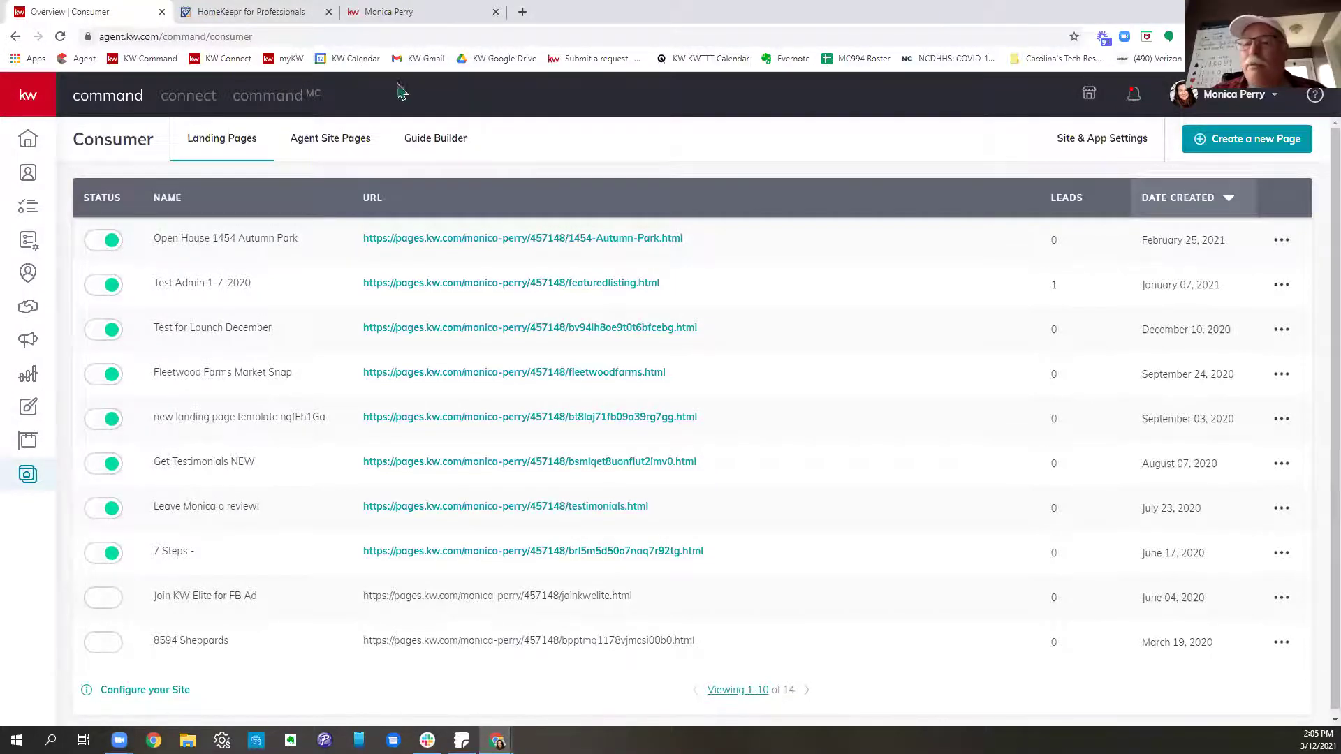
left_click(271, 19)
left_click(110, 14)
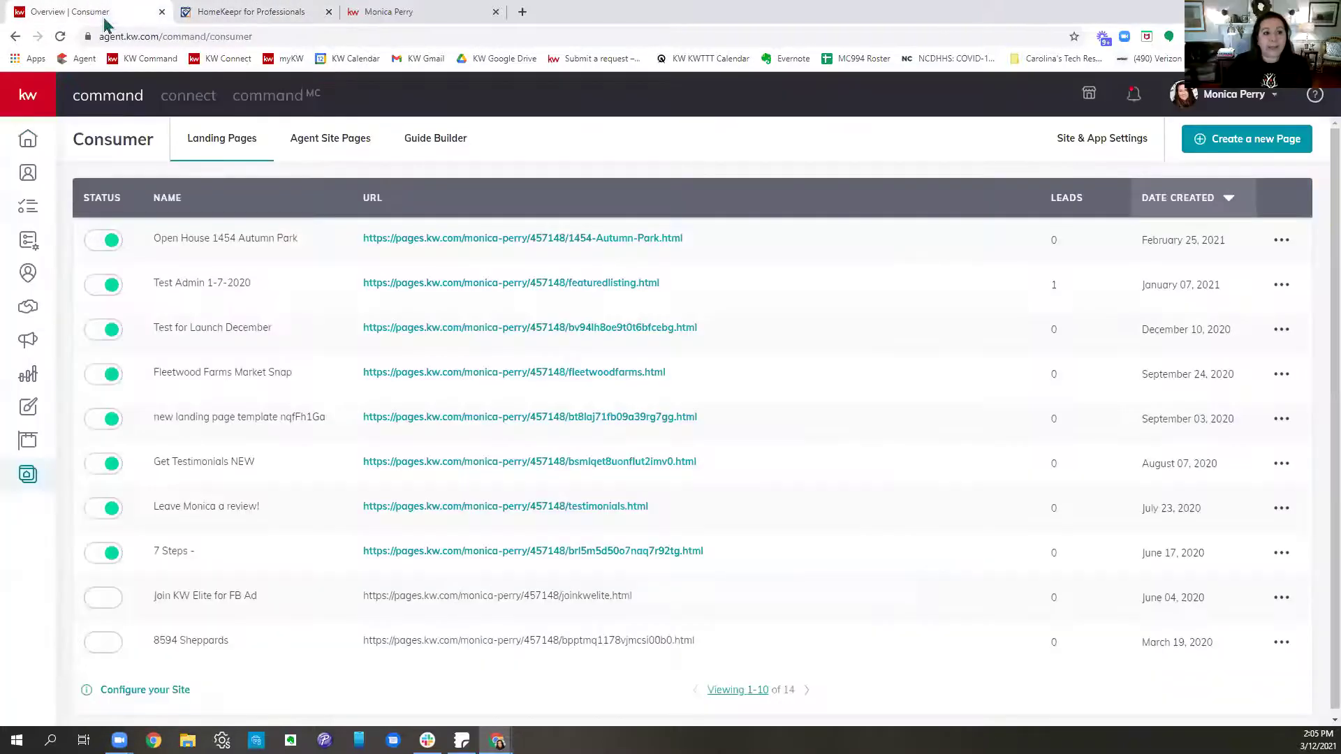
left_click(1206, 106)
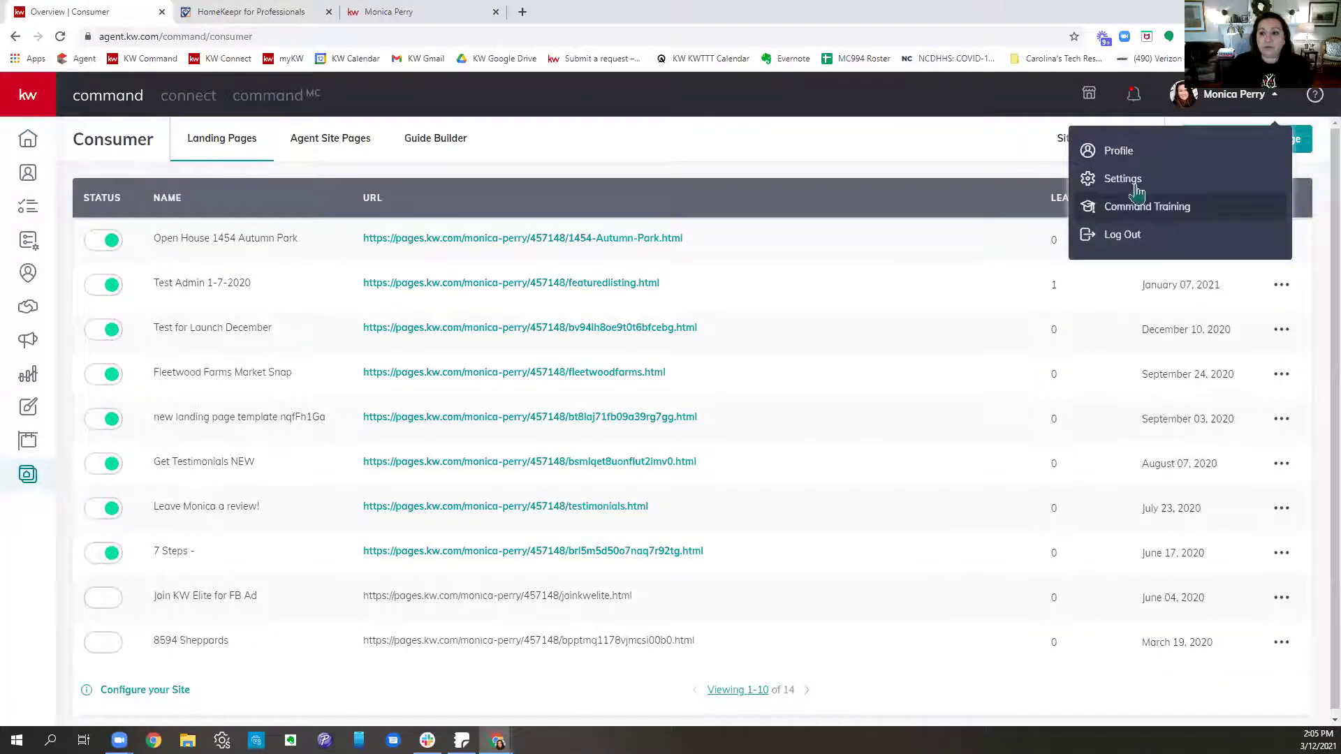
left_click(952, 156)
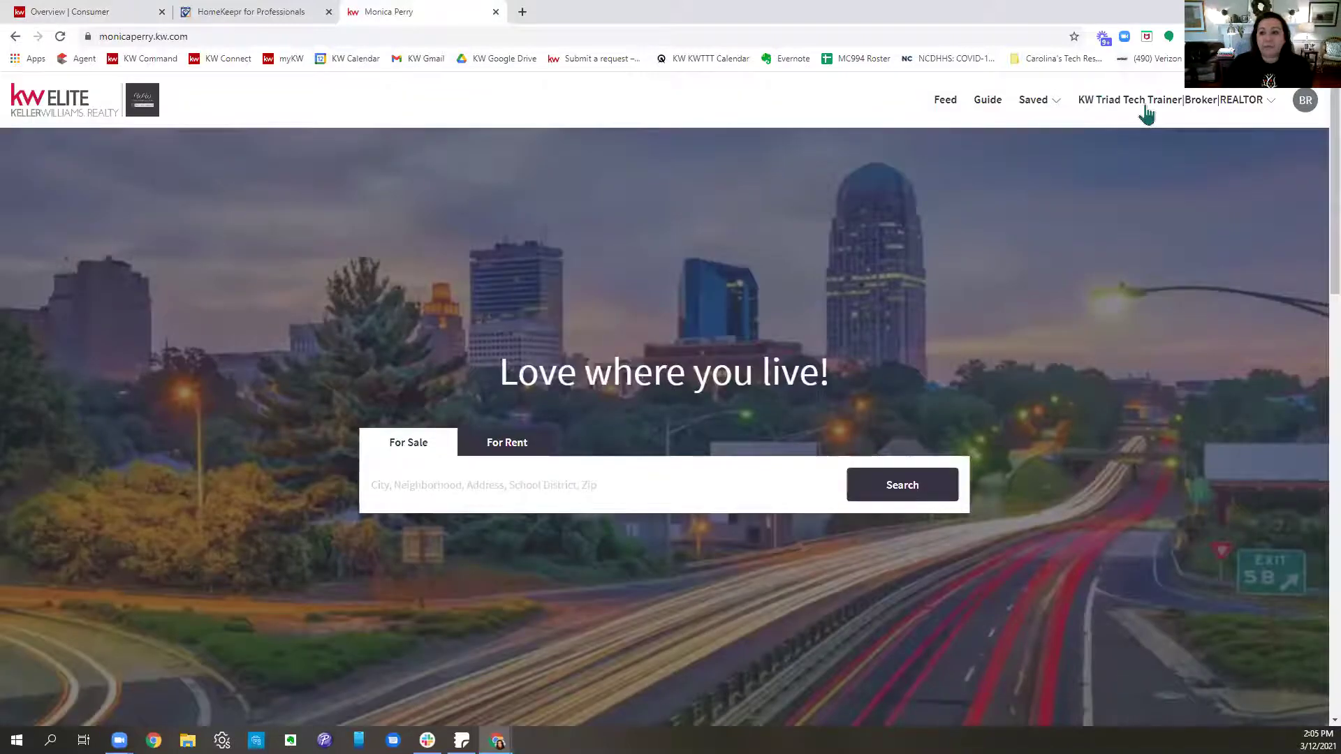
Step: Open Monica's Blog from the KW Triad Tech Trainer menu and open the Garage Door Styles article
left_click(1143, 111)
left_click(1146, 386)
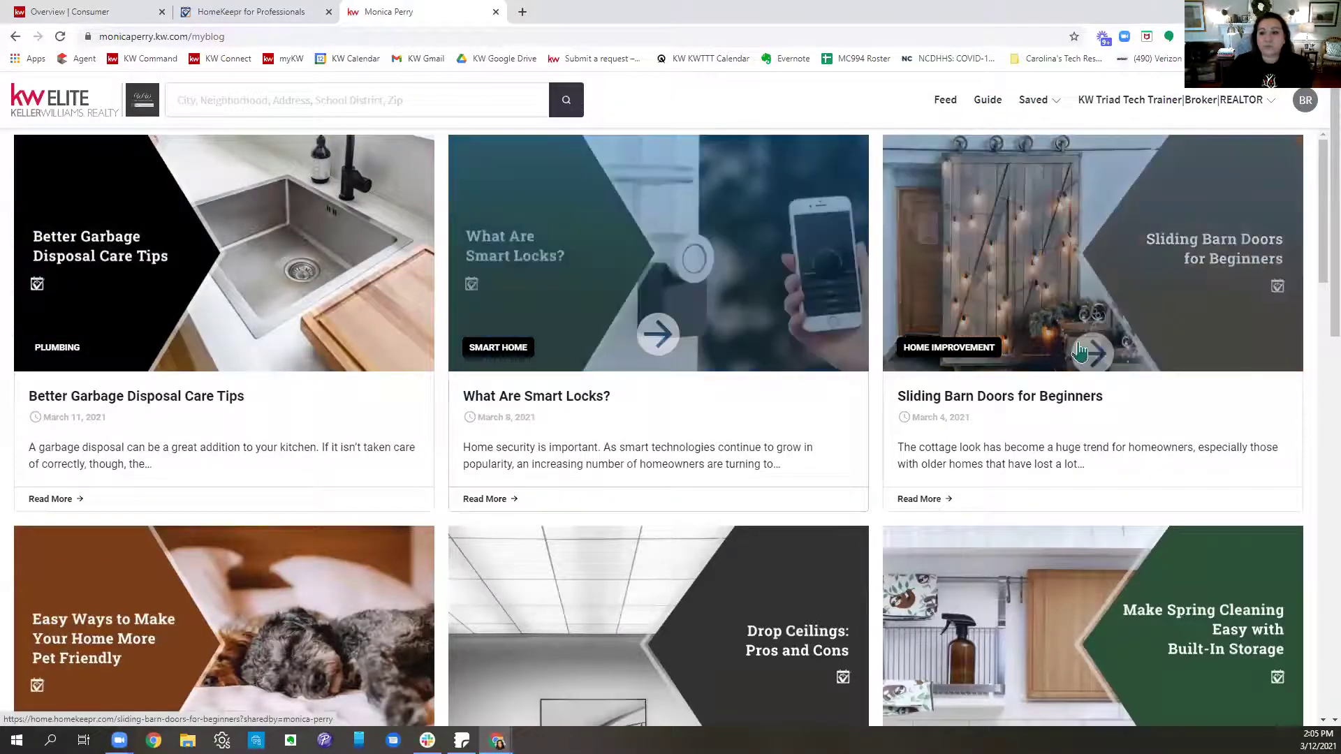
scroll(1205, 370, "down", 3)
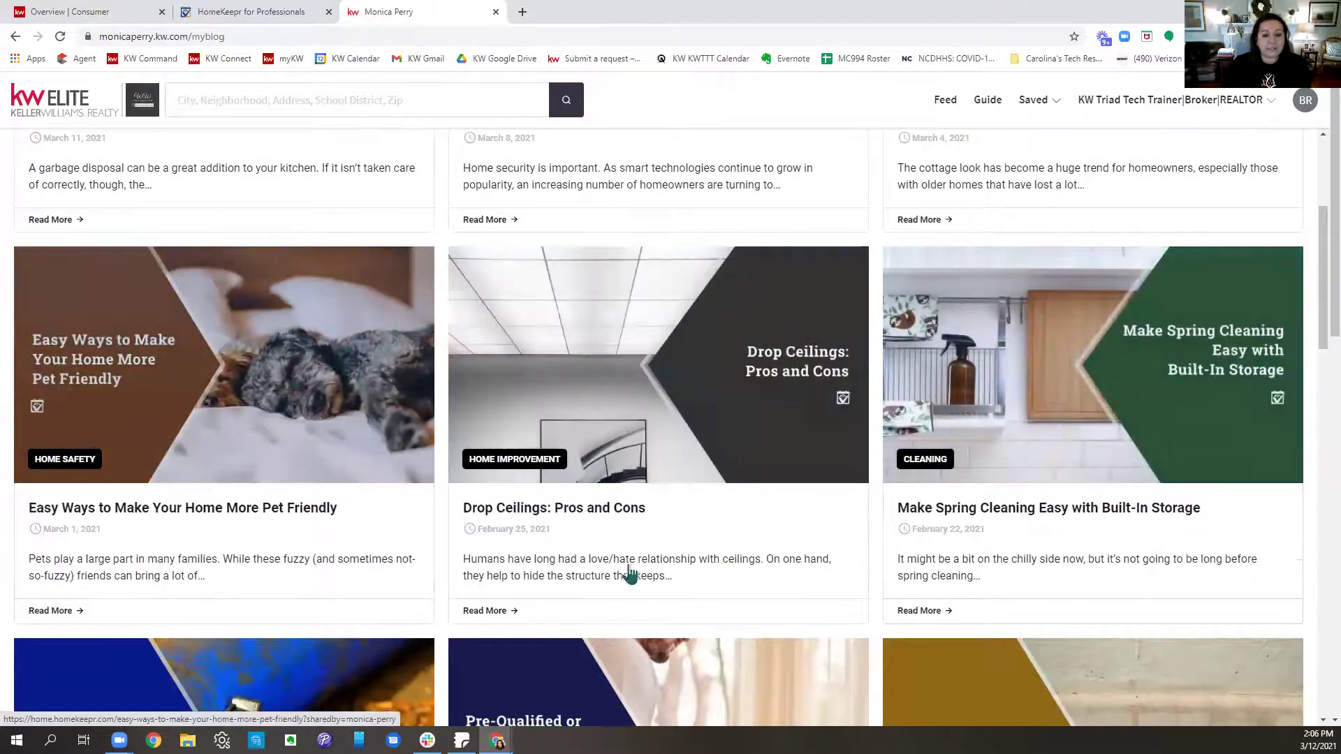
scroll(908, 405, "down", 4)
scroll(993, 389, "down", 4)
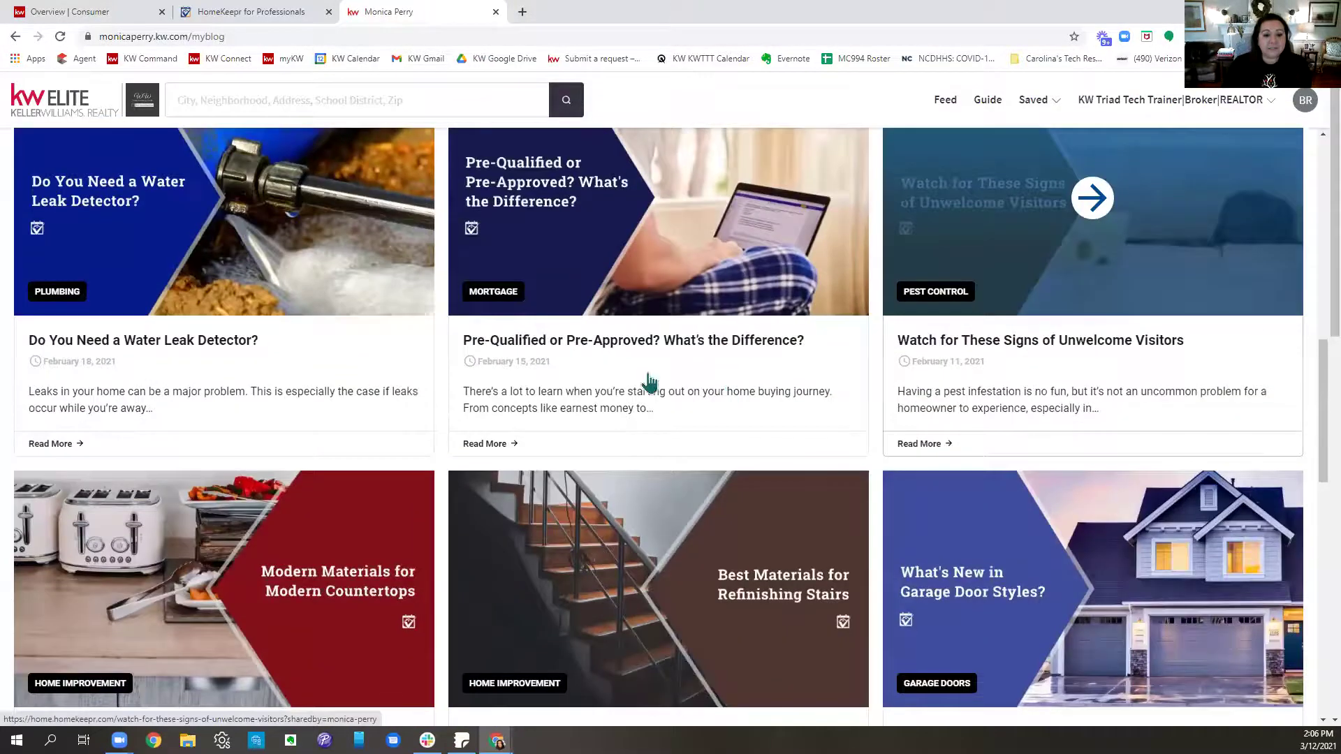
scroll(1148, 461, "down", 2)
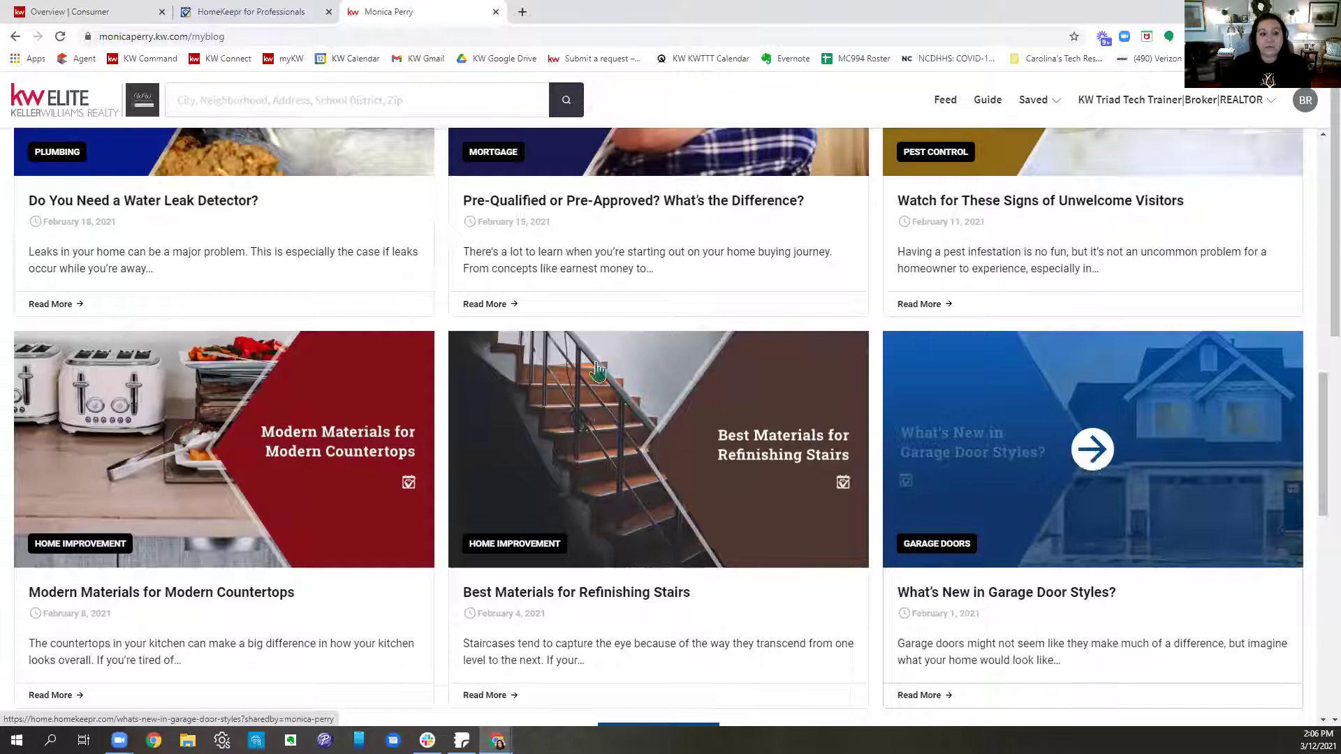
left_click(1093, 450)
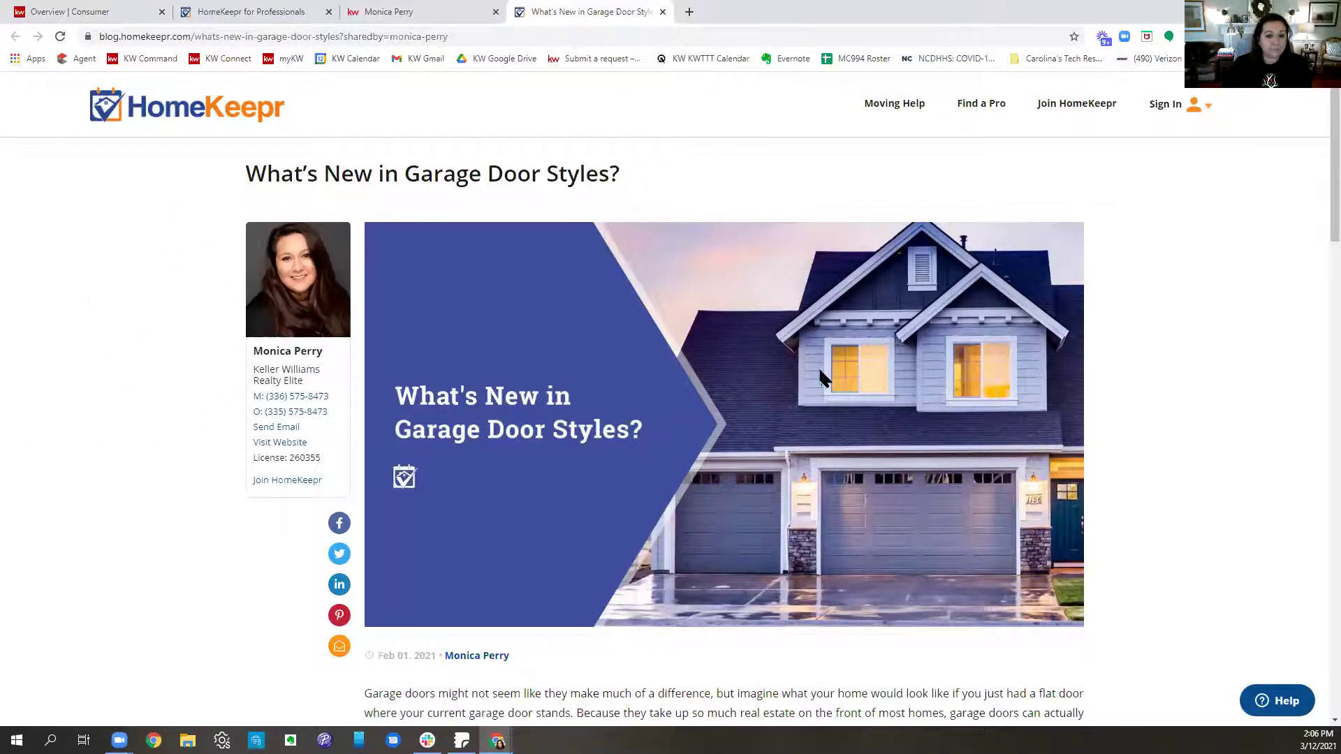
Step: Go back to the HomeKeepr for Professionals tab with the blog widget embed codes
scroll(823, 377, "down", 3)
scroll(823, 377, "up", 3)
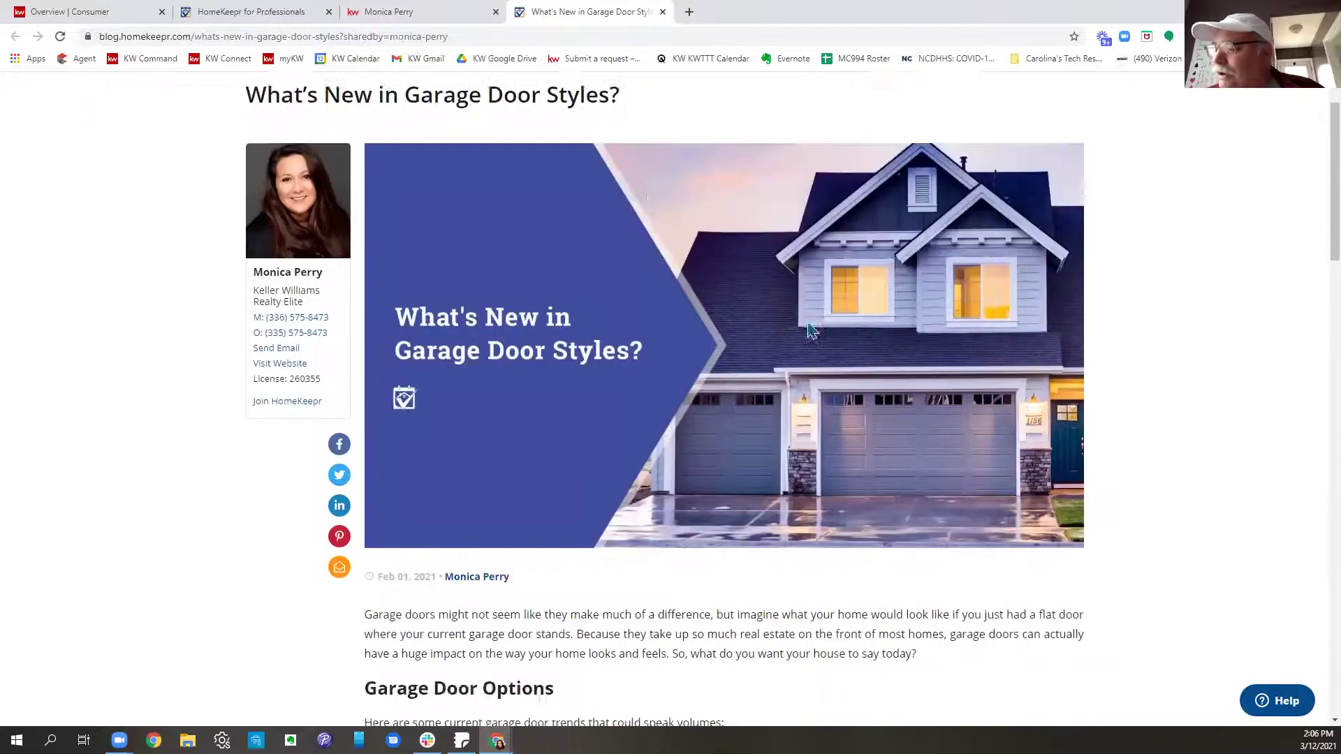
left_click(251, 12)
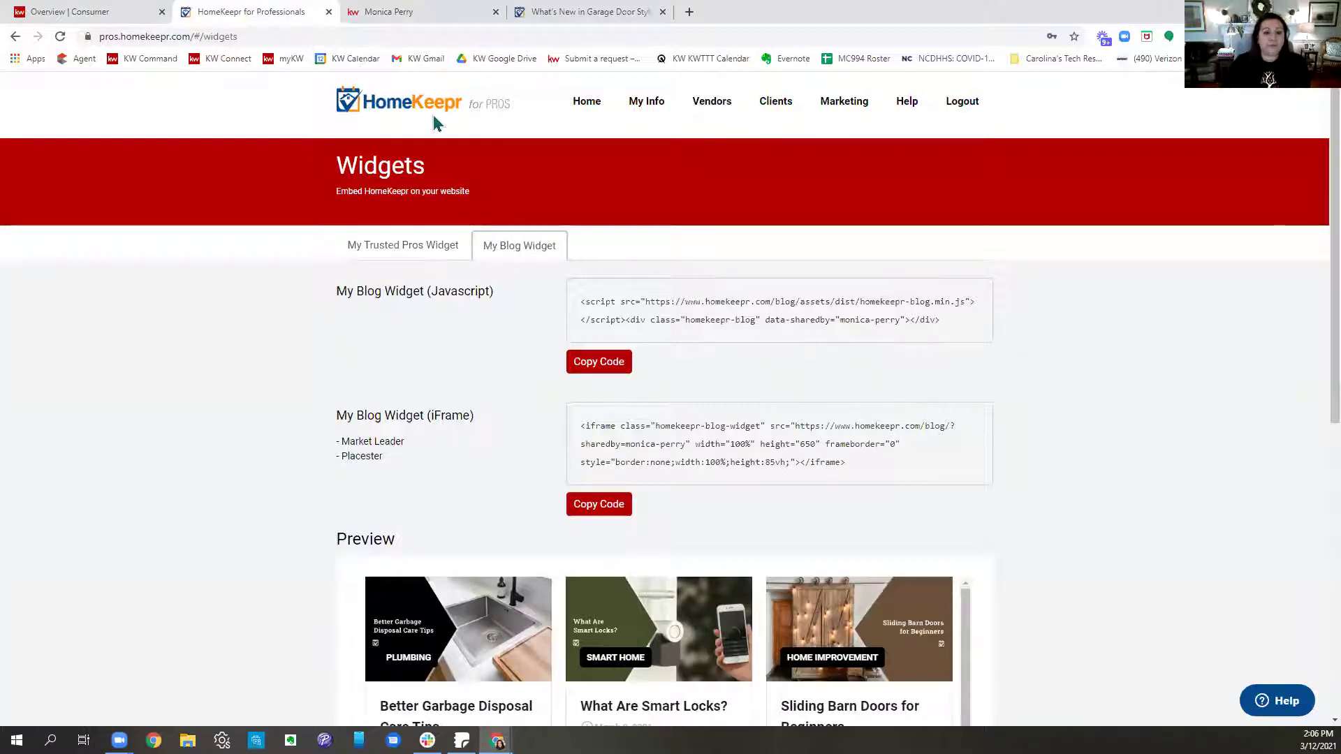
Step: Go via My Info to the HomeKeepr Home dashboard and scroll to the My Widgets card
left_click(644, 104)
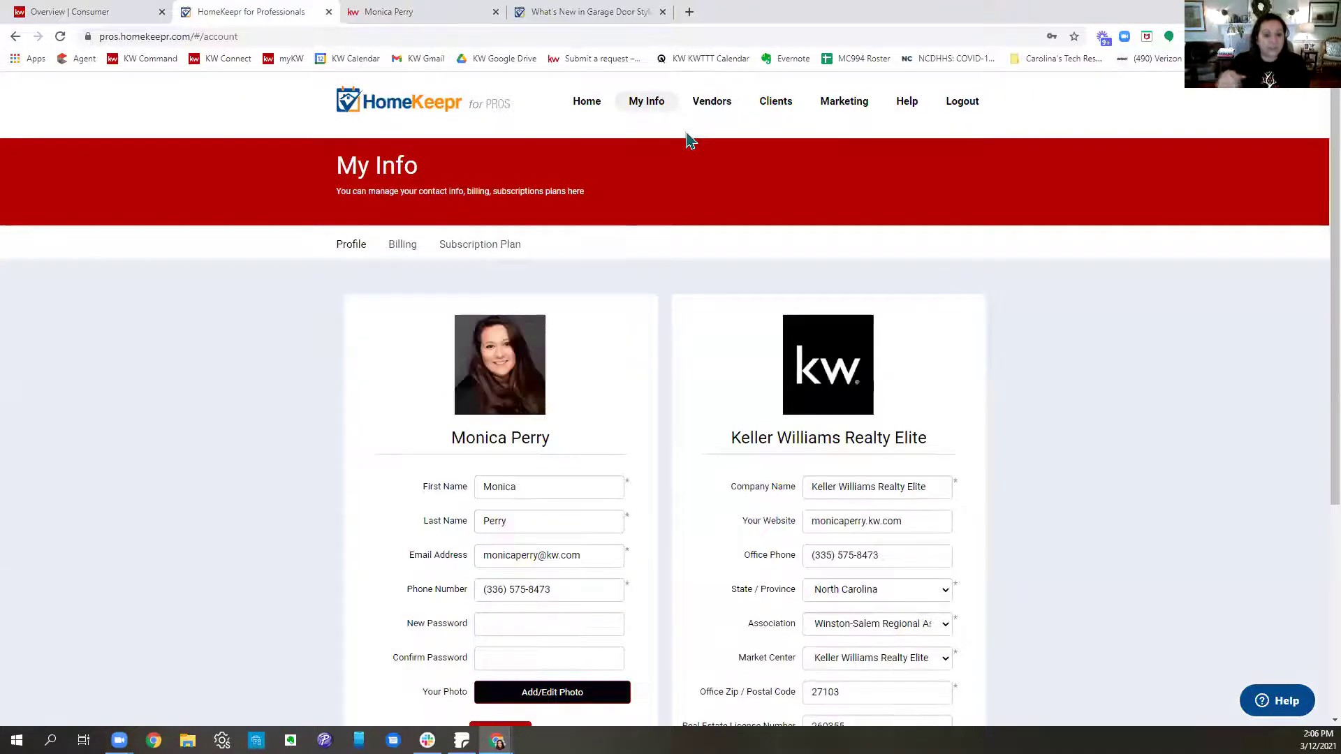
left_click(581, 105)
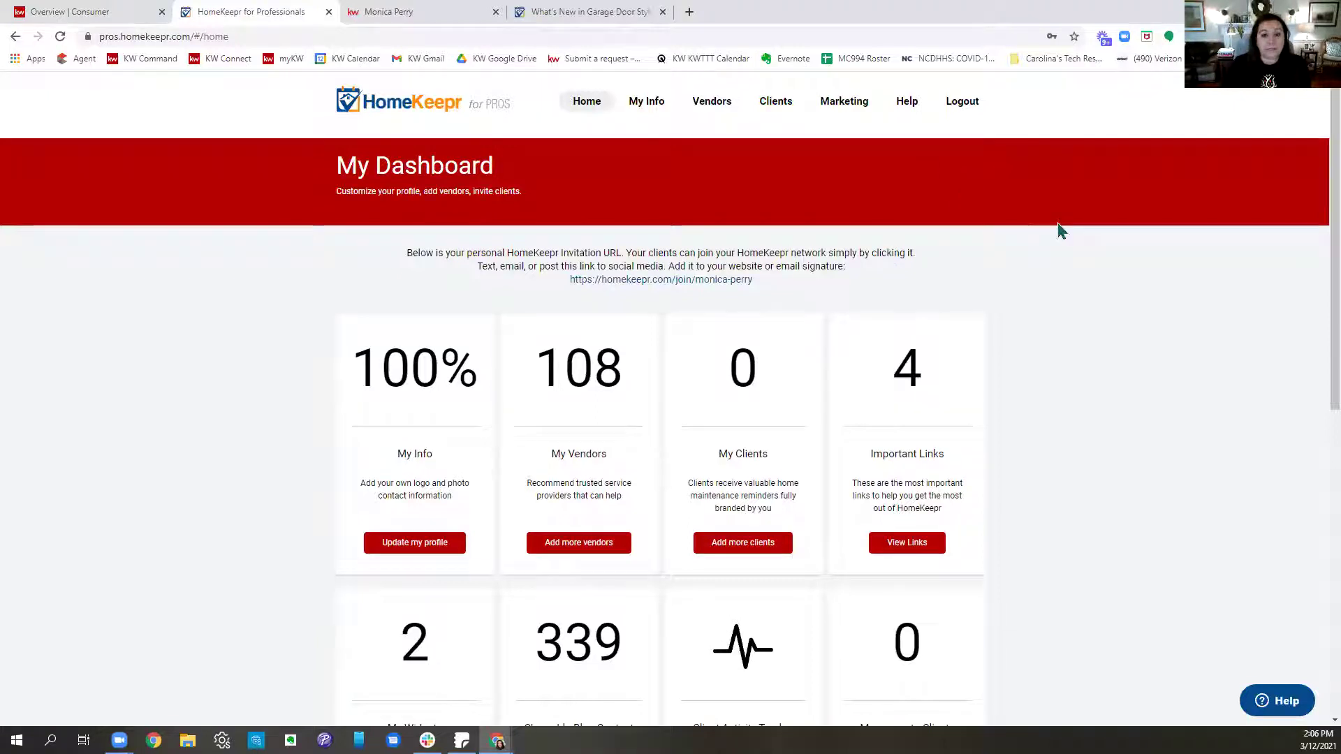
scroll(1061, 231, "down", 4)
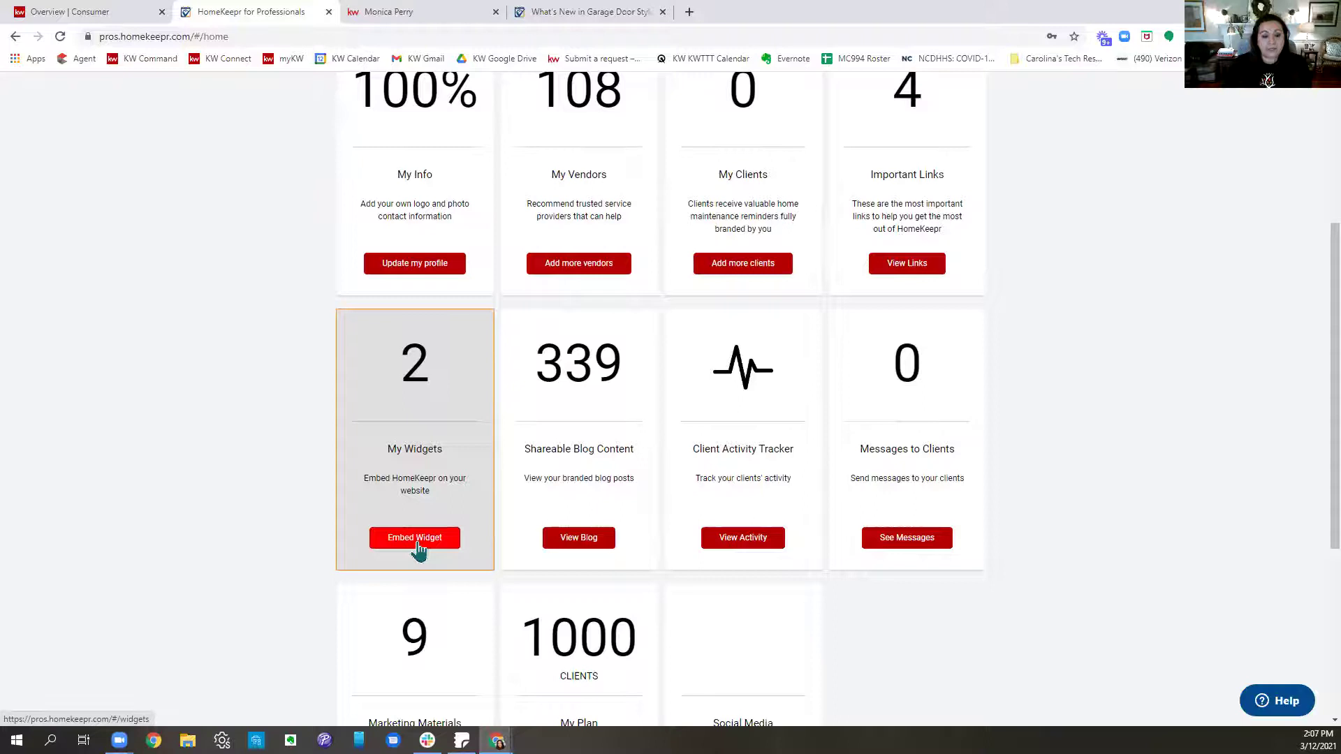
Step: Under Embed Widget, choose My Blog Widget and copy its Javascript embed code
left_click(417, 538)
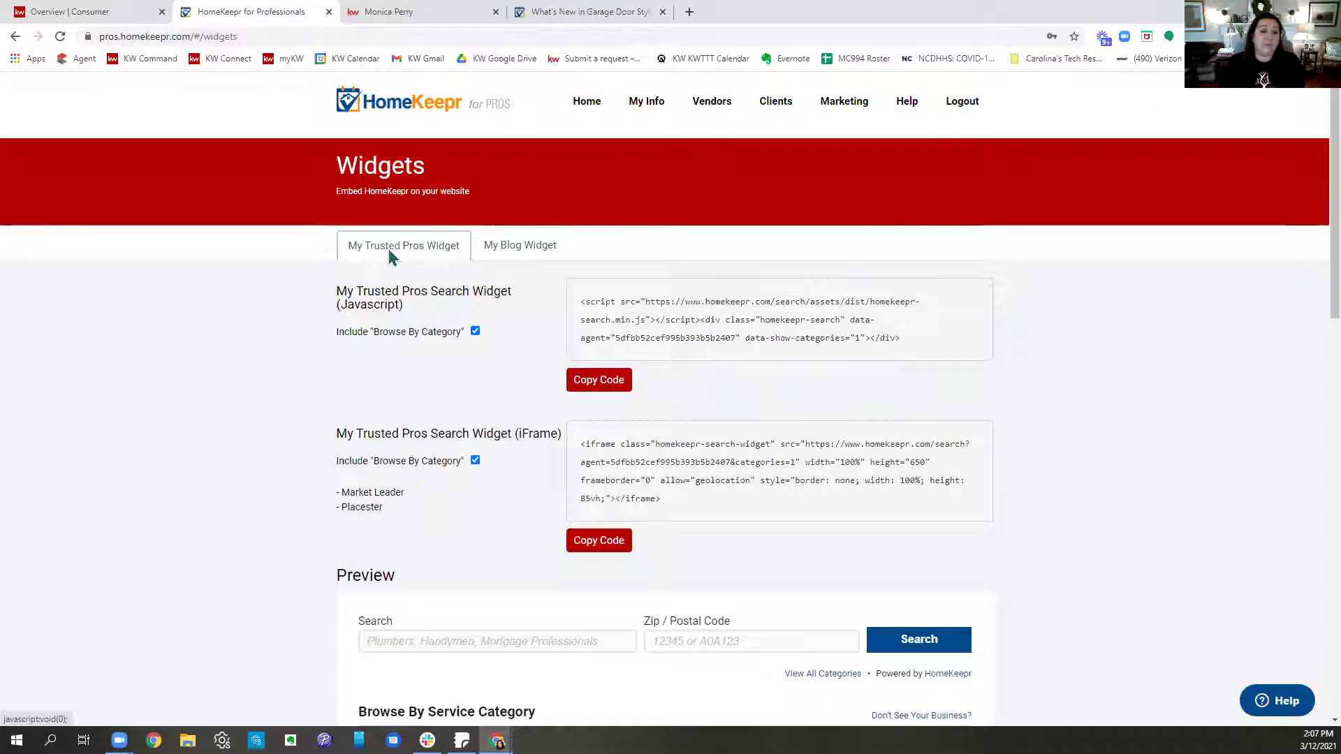
left_click(520, 250)
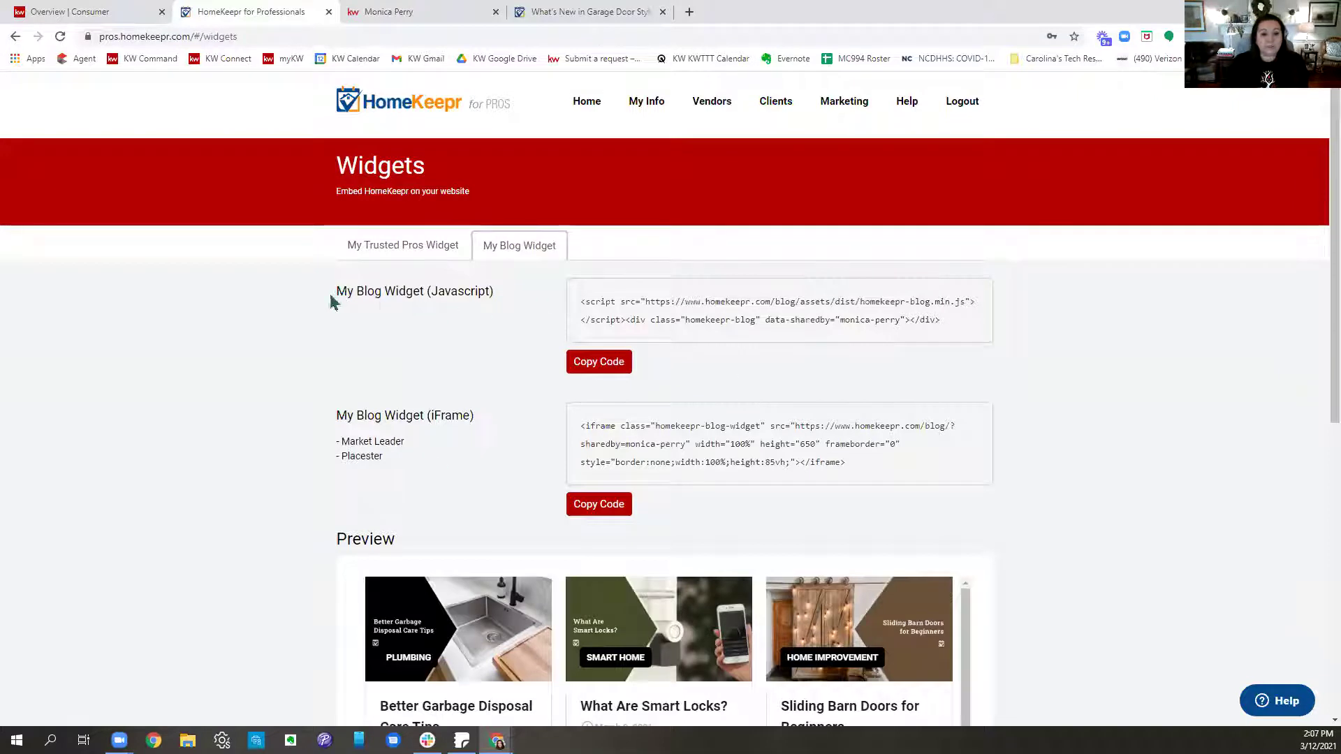
left_click_drag(494, 293, 389, 314)
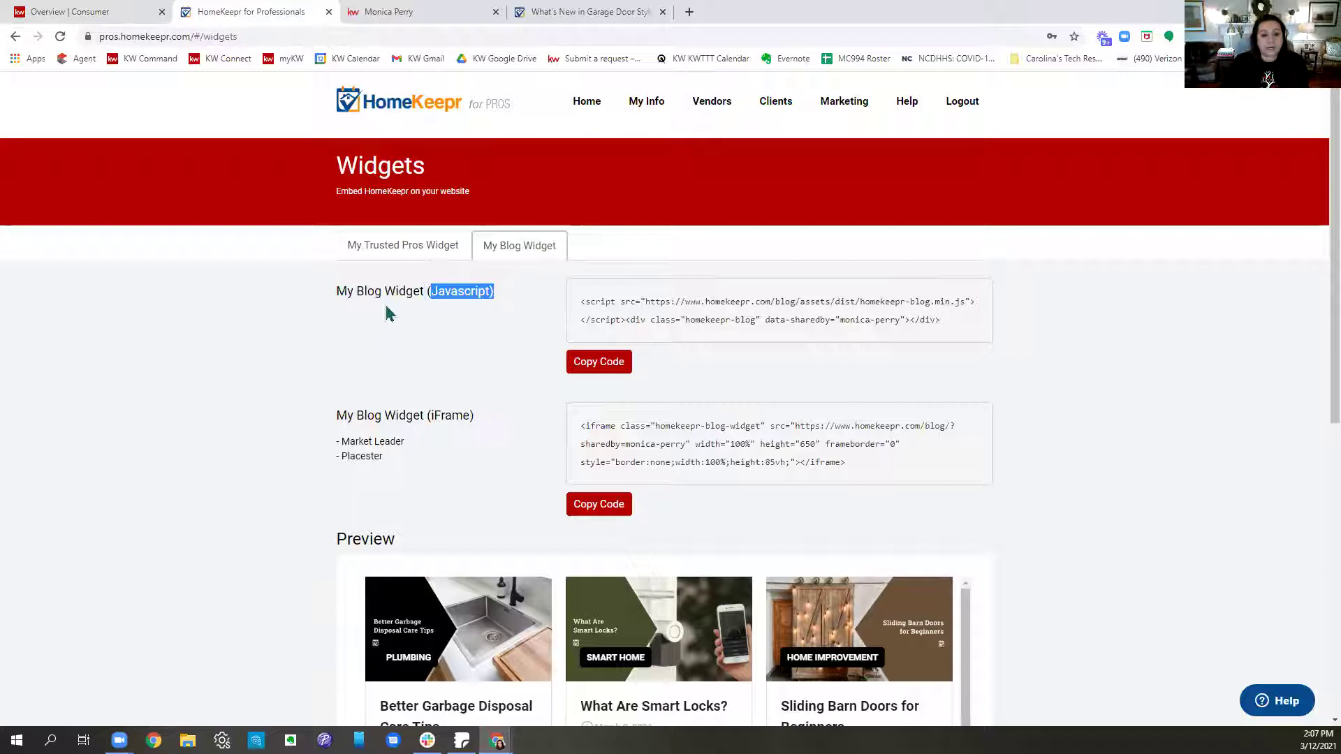
left_click(330, 309)
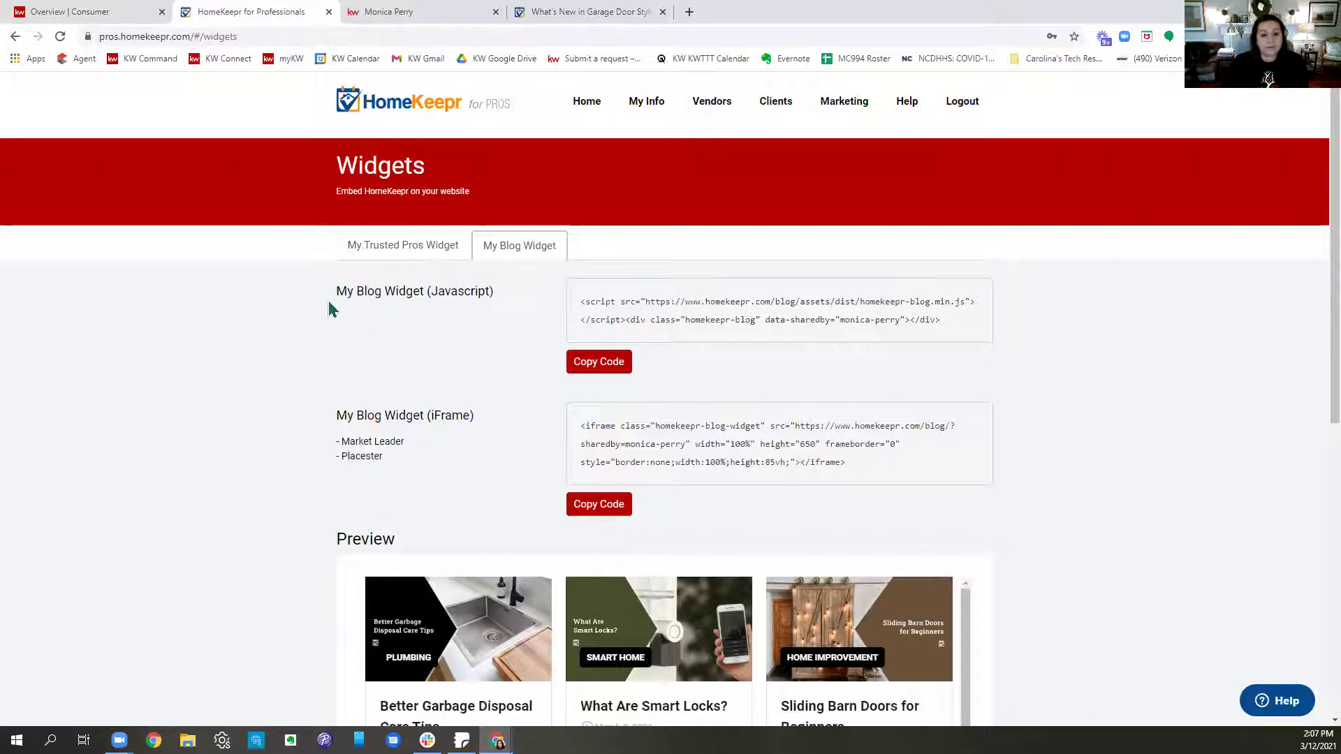
left_click(618, 374)
Step: On the Overview | Consumer tab, start Create a new Page
left_click(94, 12)
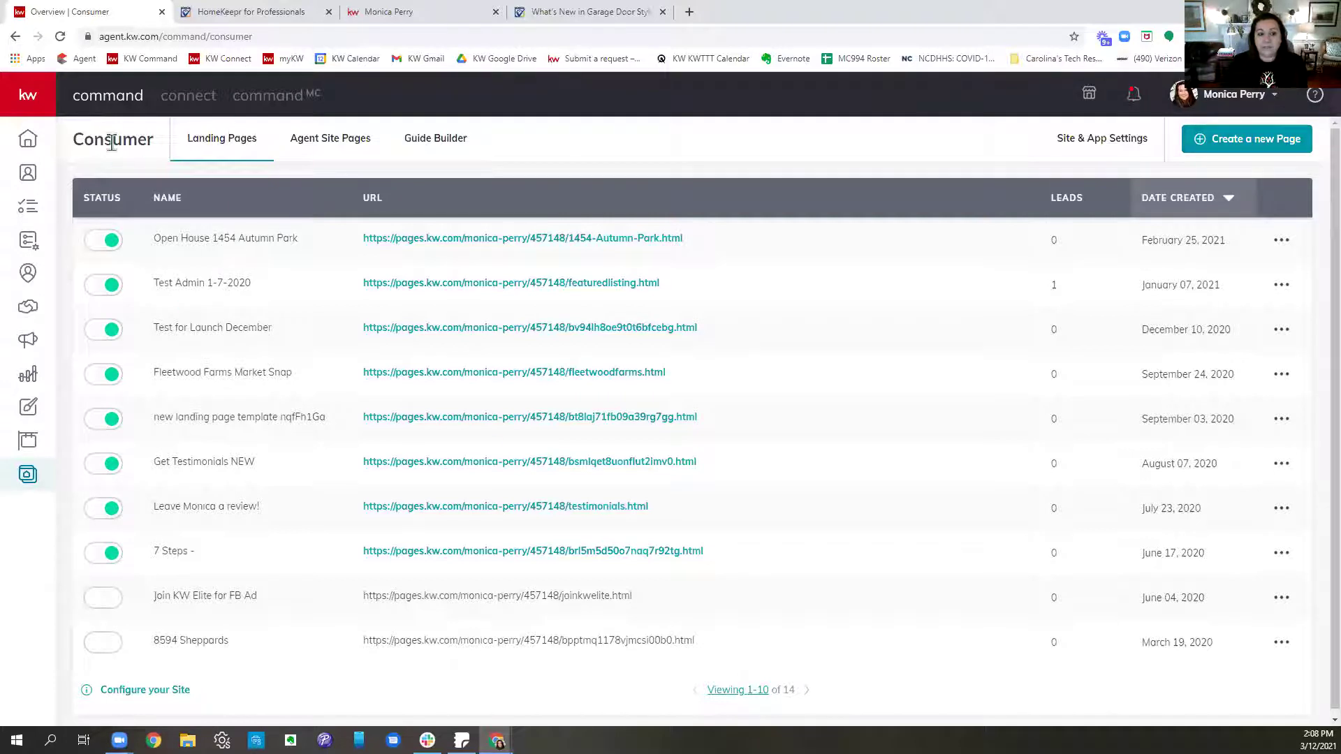
left_click_drag(71, 144, 146, 140)
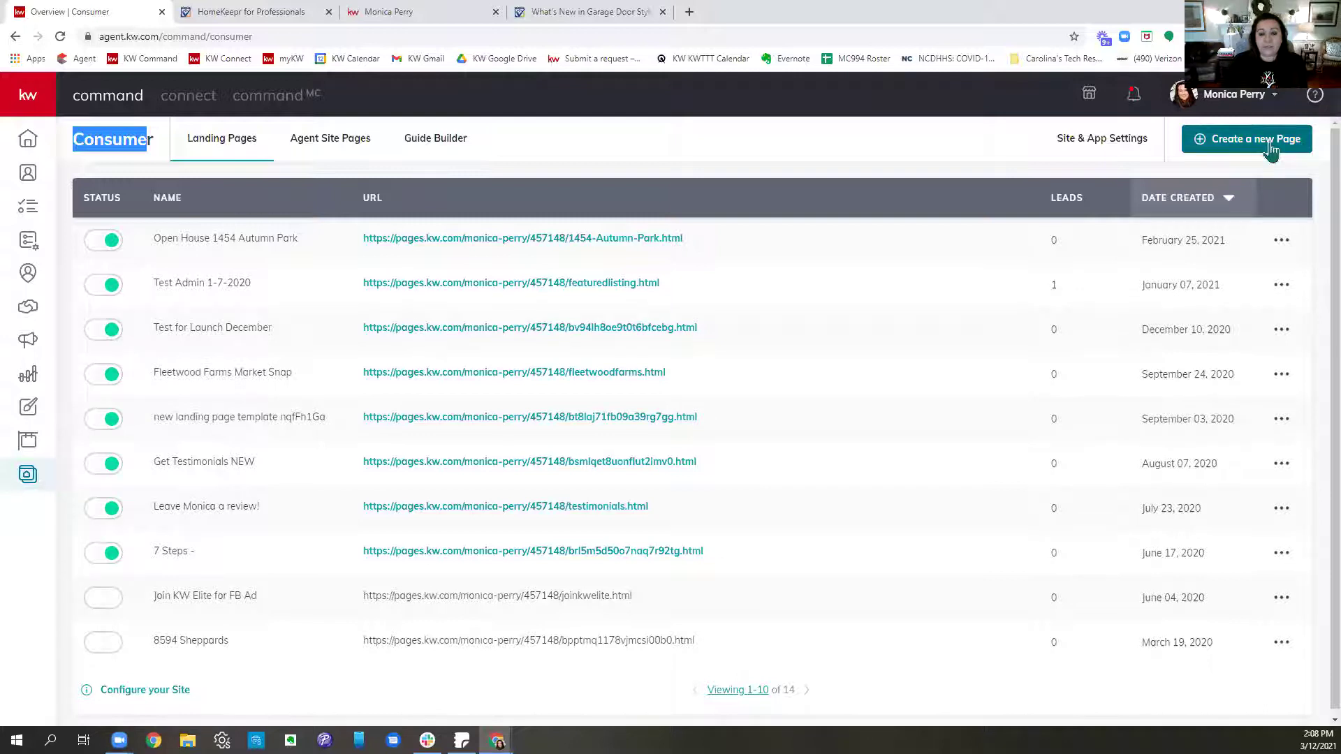
left_click(1269, 152)
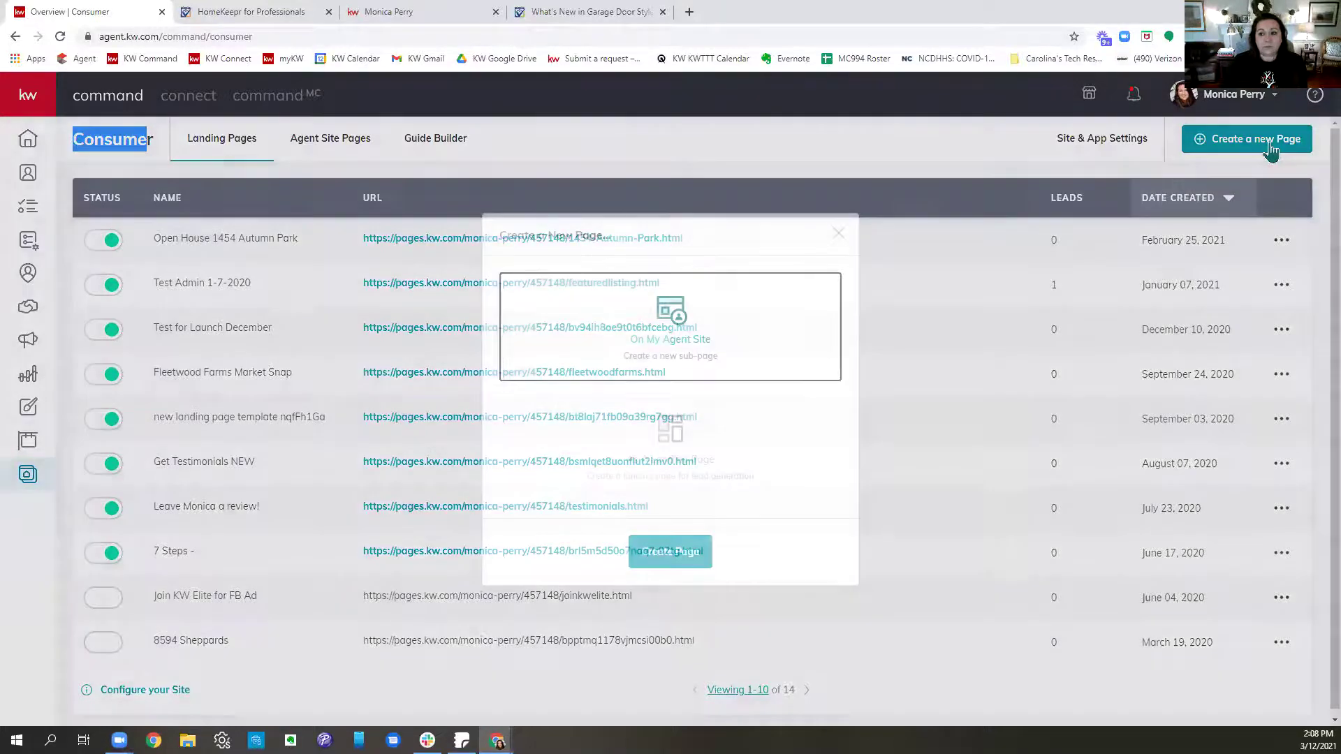
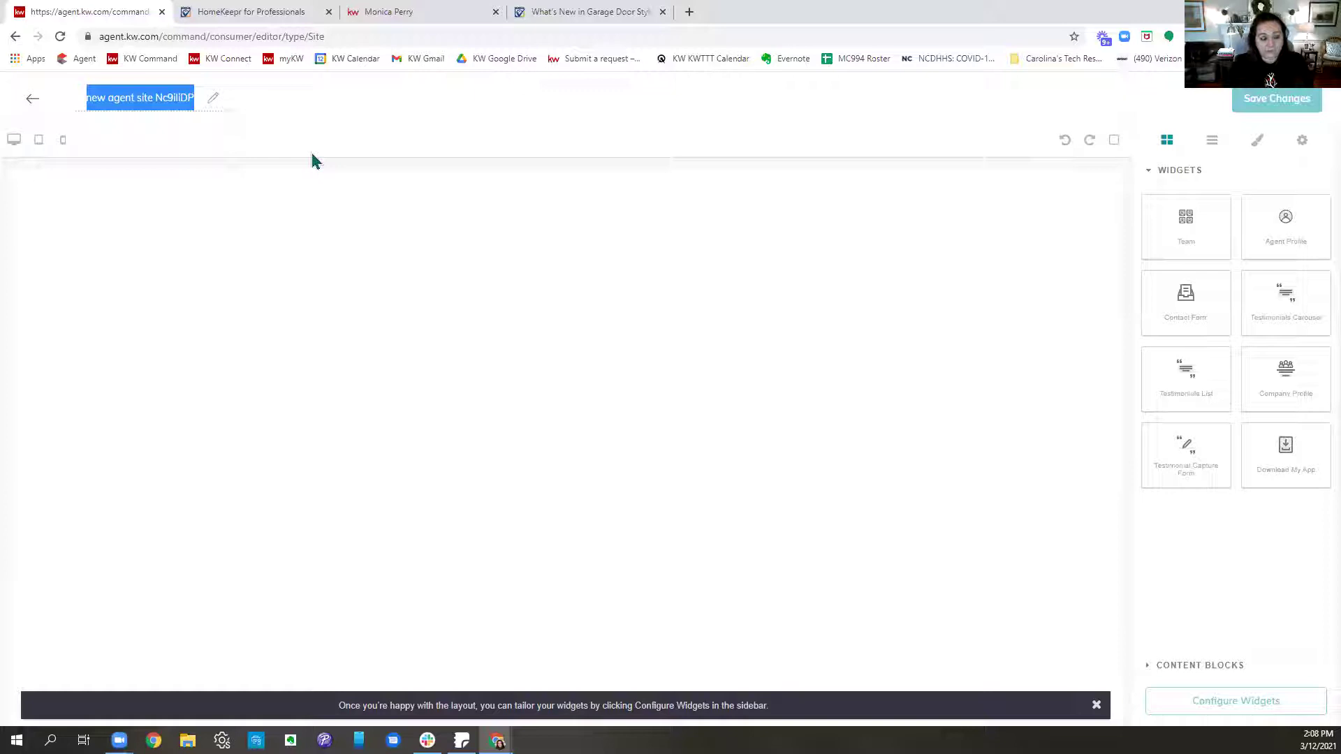
Step: Type 'My Blog - Test 3.12.2021' as the new site's name
type("My B")
type("log ")
type("- ")
type("Test ")
type("3.12.2021")
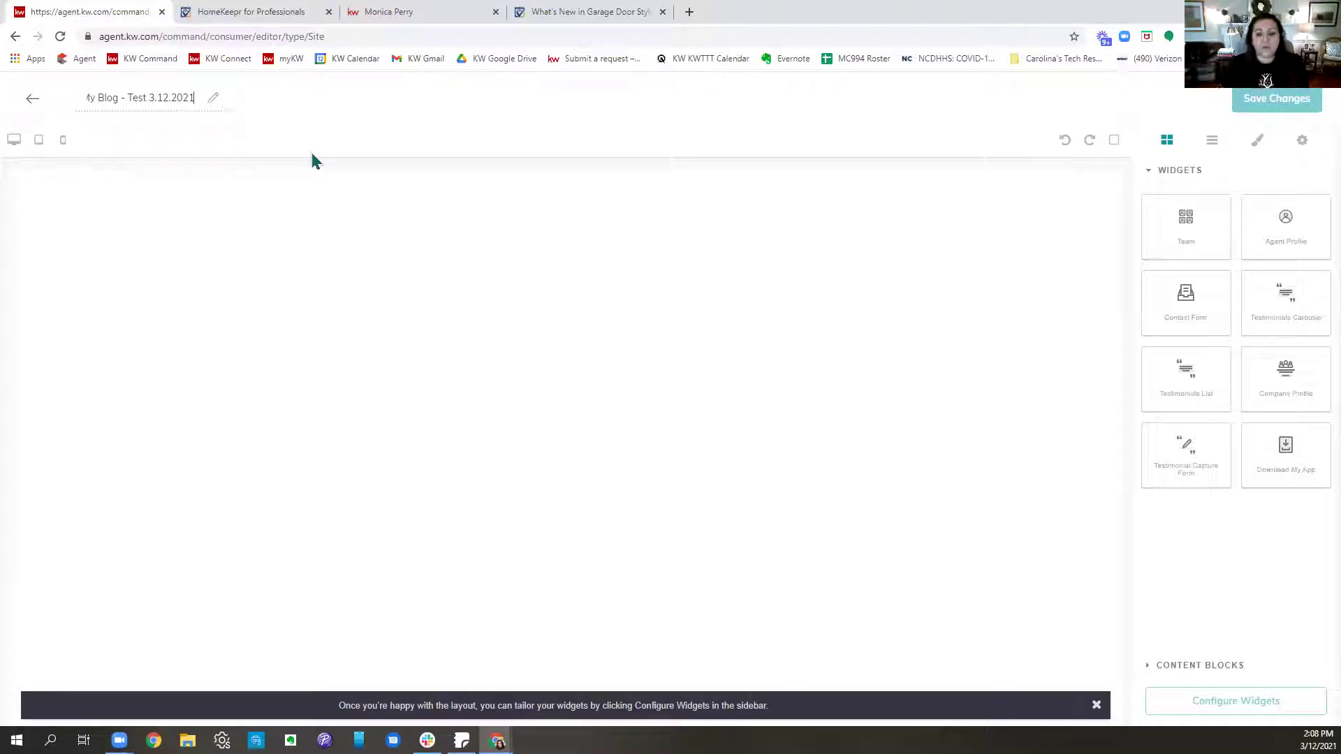
left_click(838, 140)
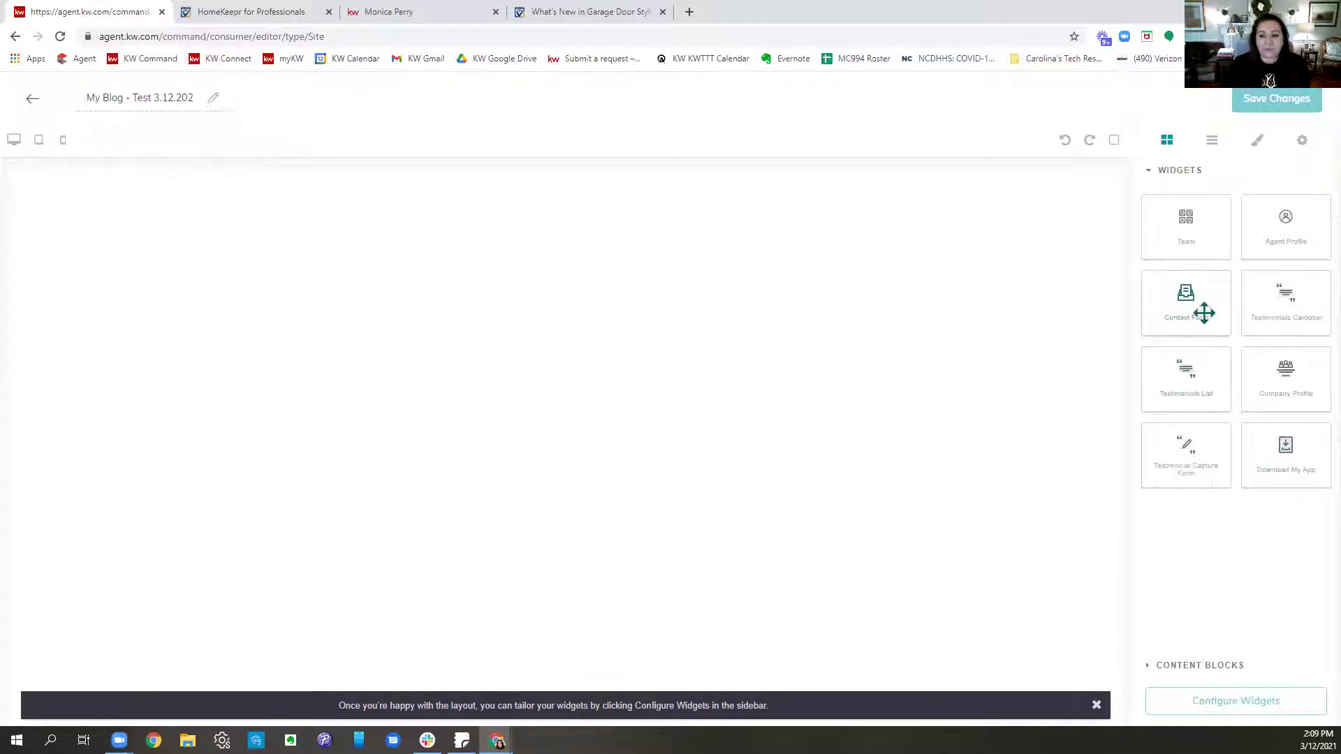
Step: Add a Contact Form widget to the page, with a Text block above it
left_click_drag(1215, 308, 852, 466)
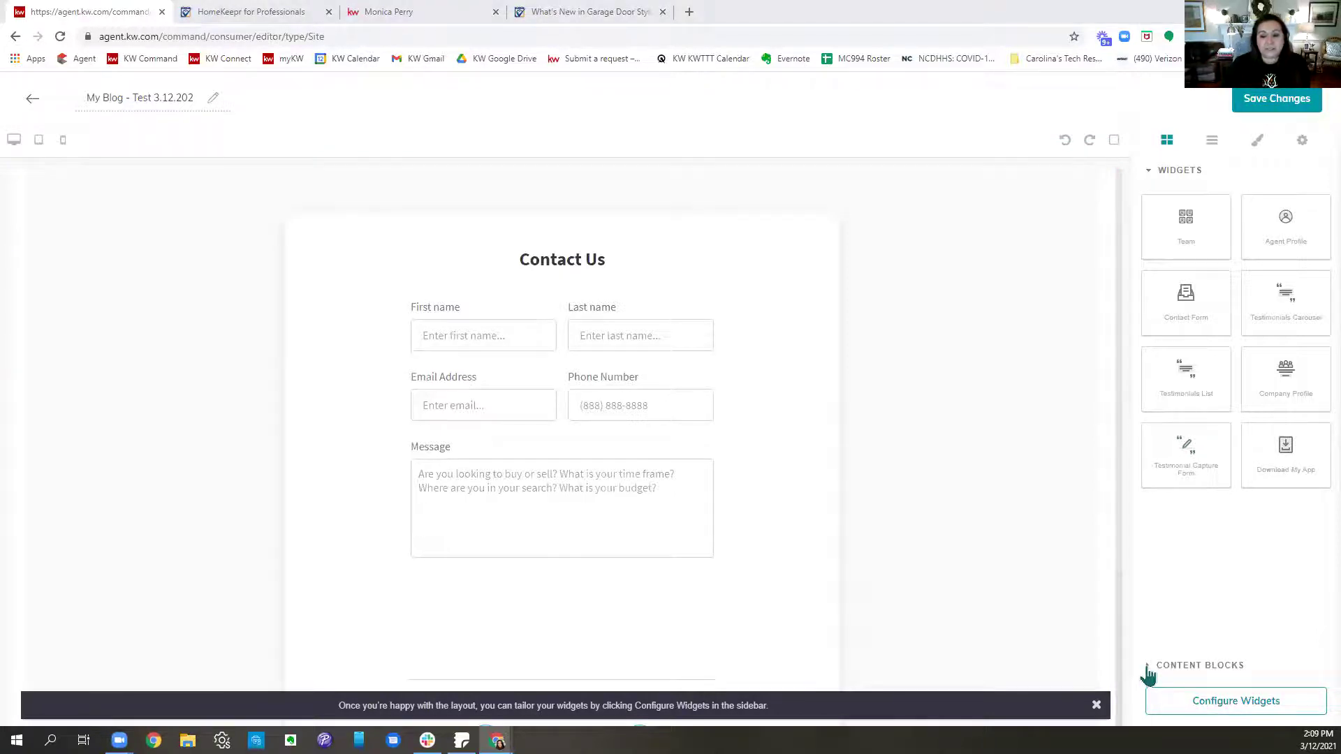
left_click(1147, 669)
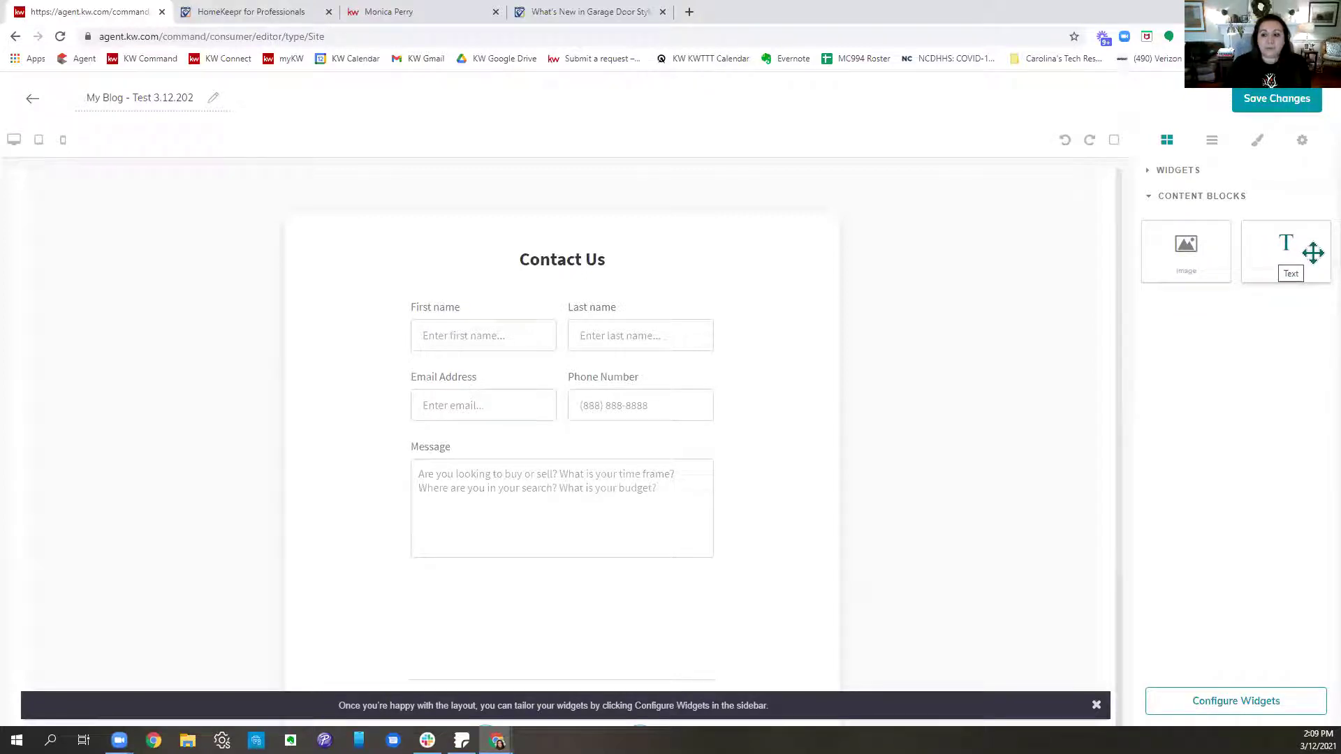
left_click_drag(1312, 253, 584, 179)
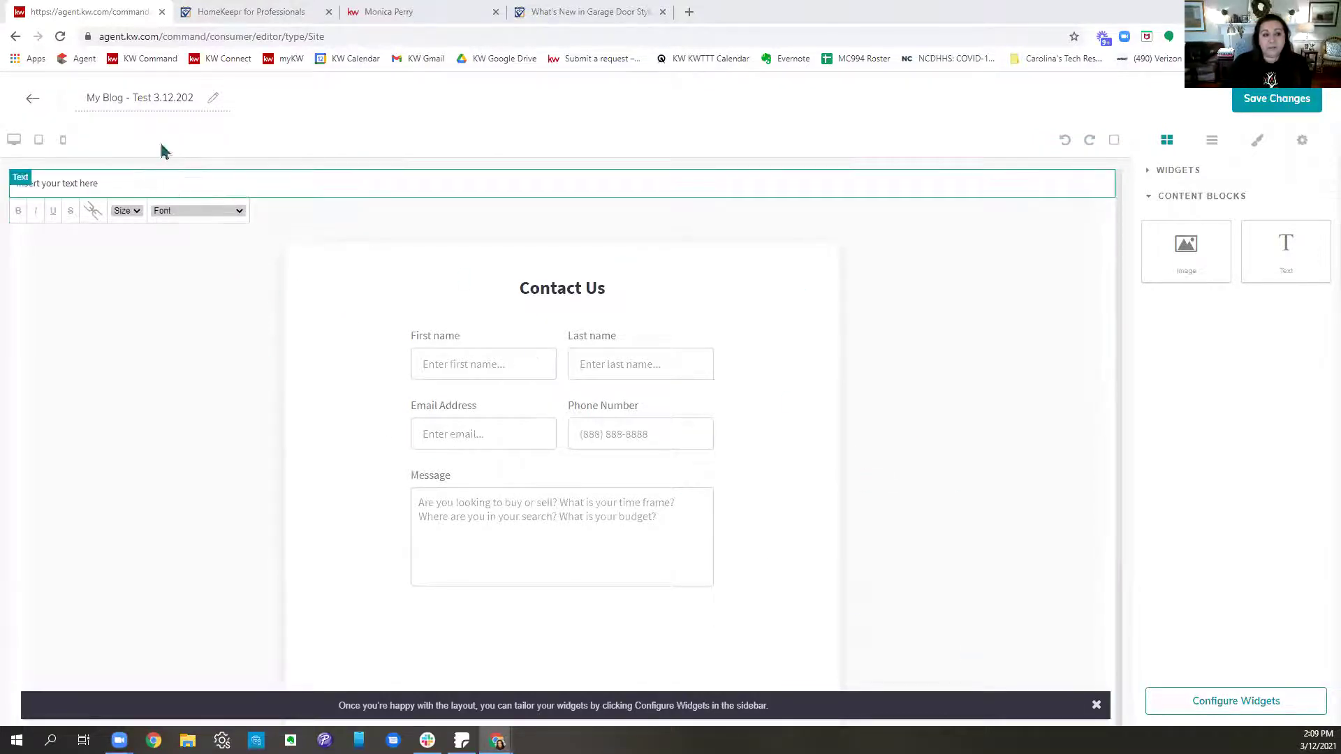
Step: Copy the Javascript blog widget code from HomeKeepr's My Blog Widget page
left_click(574, 12)
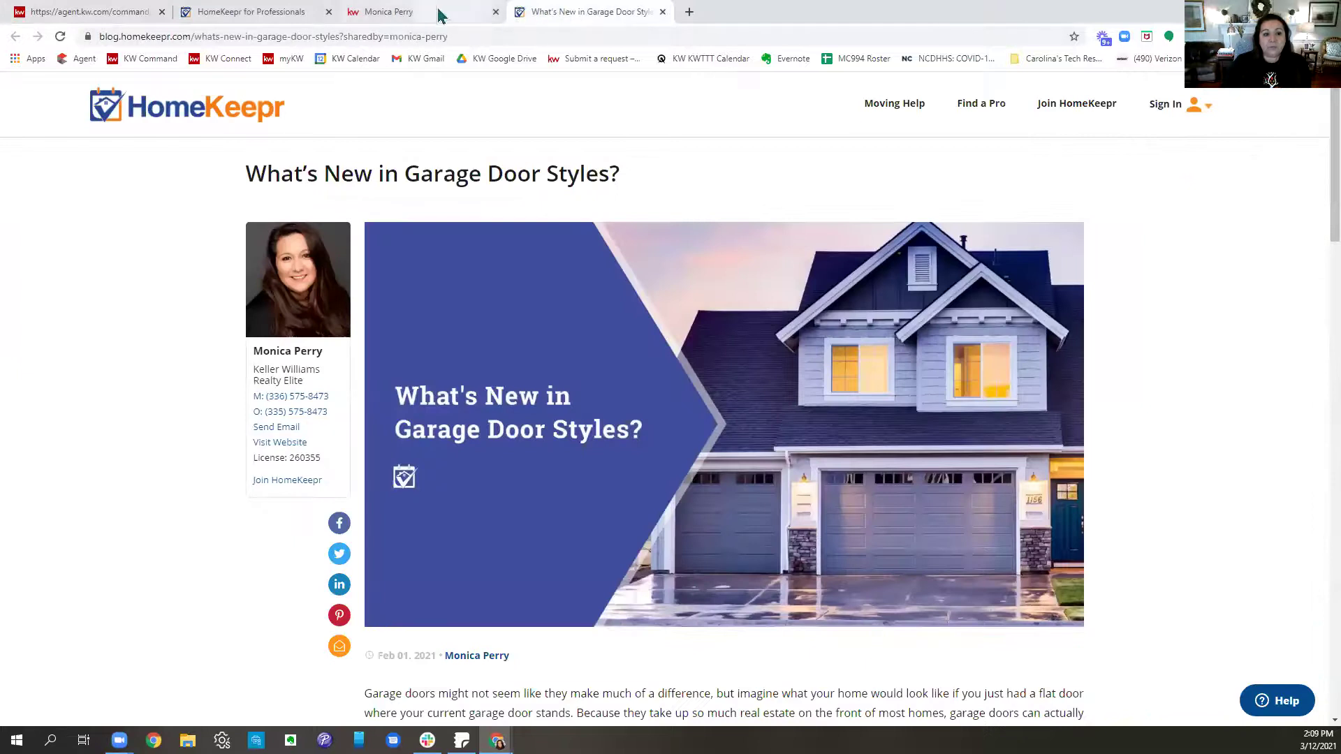
left_click(244, 12)
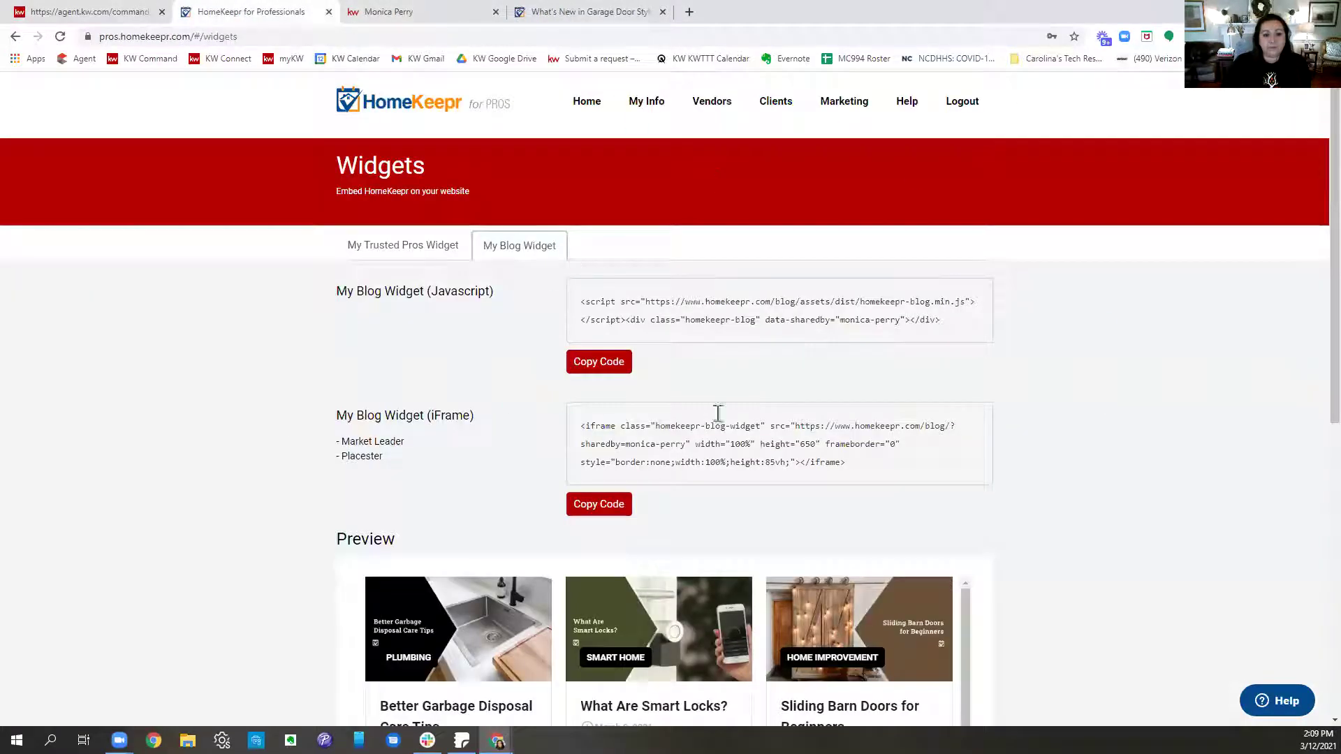
left_click_drag(496, 293, 458, 339)
left_click(332, 292)
left_click(329, 294)
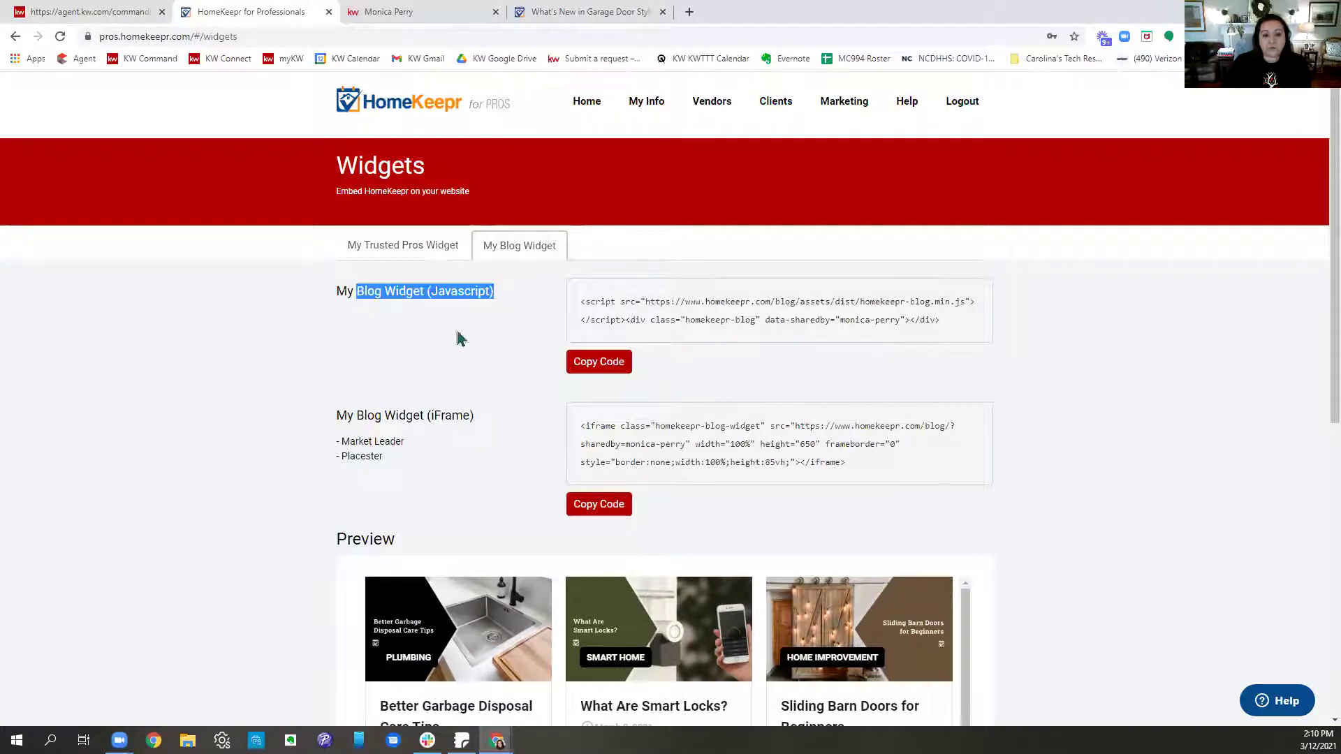
left_click(599, 362)
left_click(112, 11)
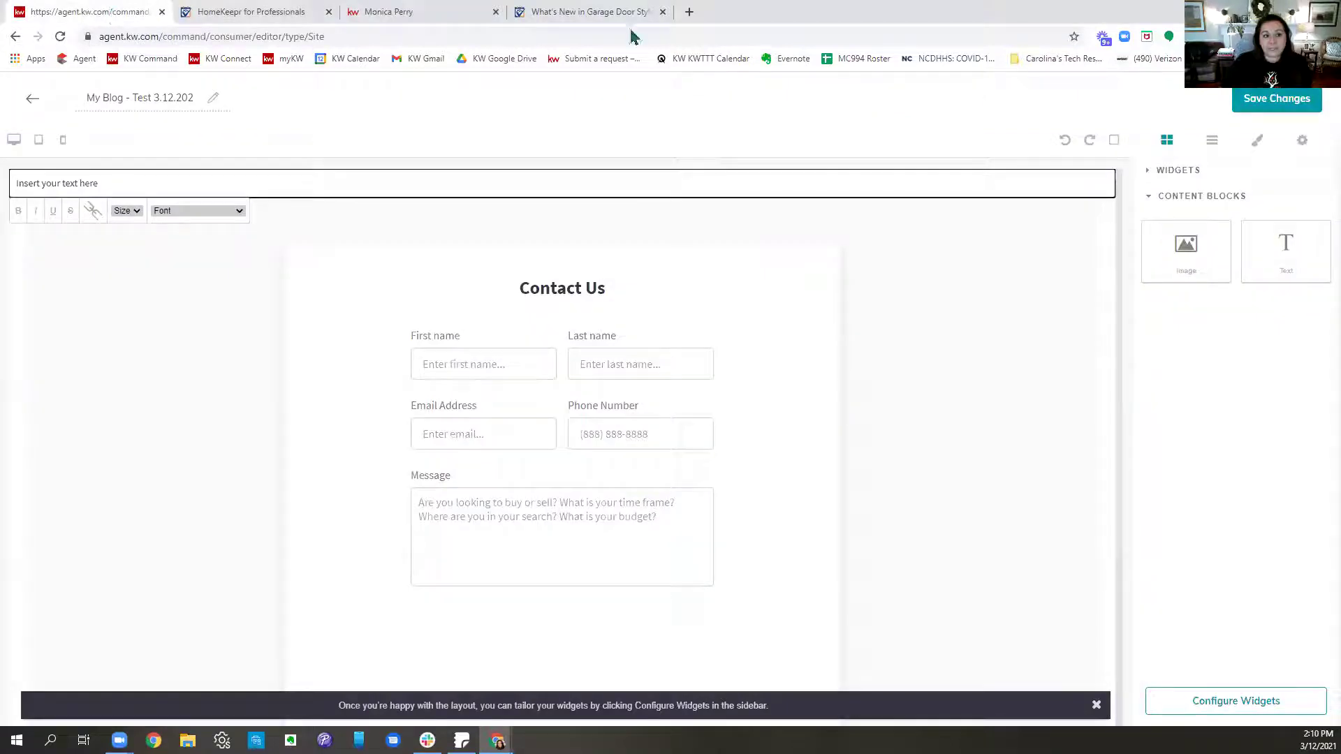
Step: Replace the text block's placeholder with the pasted HomeKeepr blog widget code
left_click(164, 185)
left_click_drag(129, 186, 16, 184)
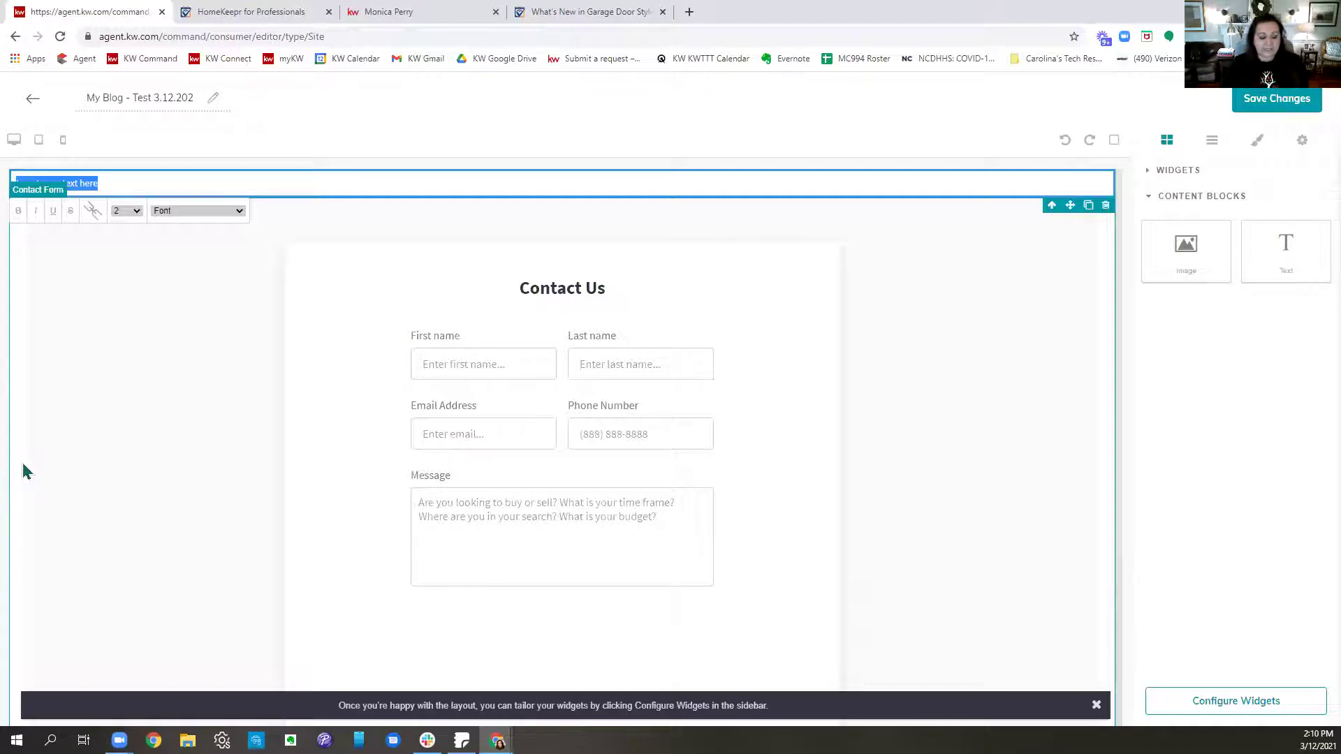
key("BackSpace")
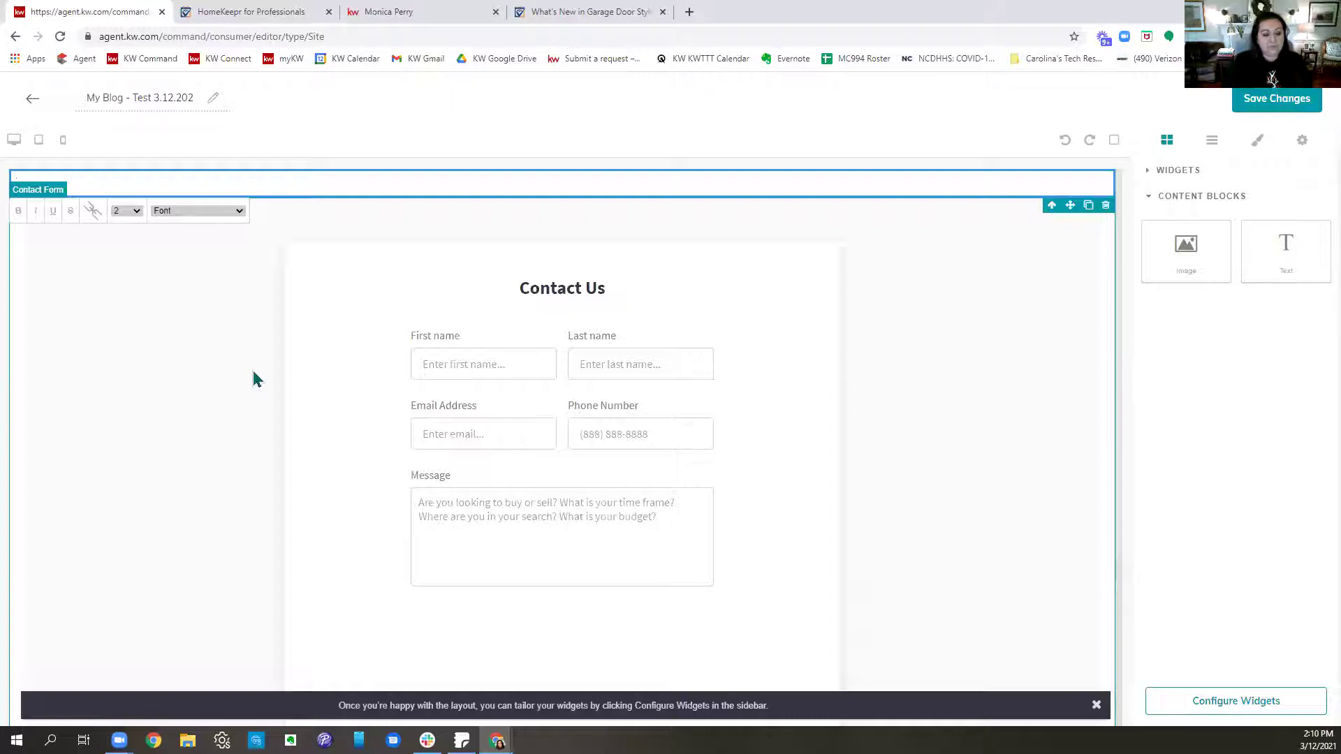
type("<script src=\"https://www.homekeepr.com/blog/assets/dist/homekeepr-blog.min.js\"></script><div class=\"homekeepr-blog\" data-sharedby=\"monica-perry\"></div>")
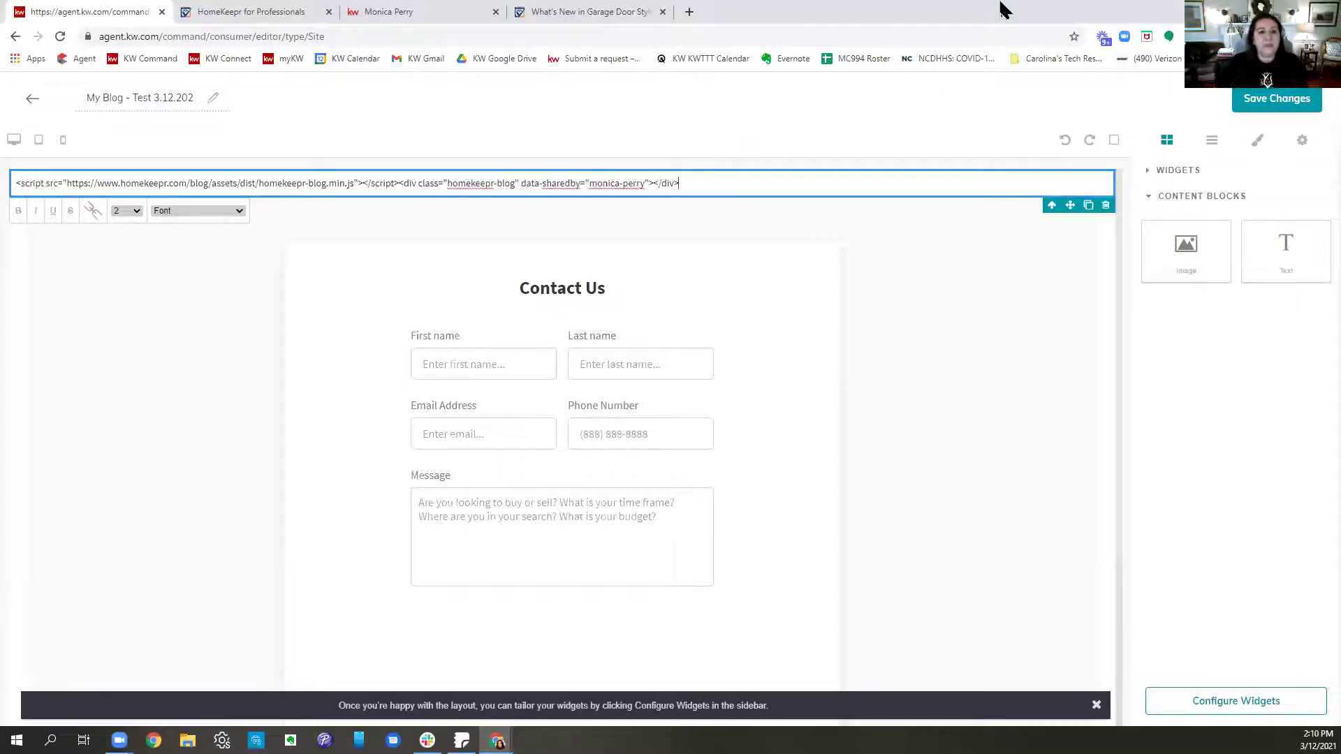
left_click(394, 13)
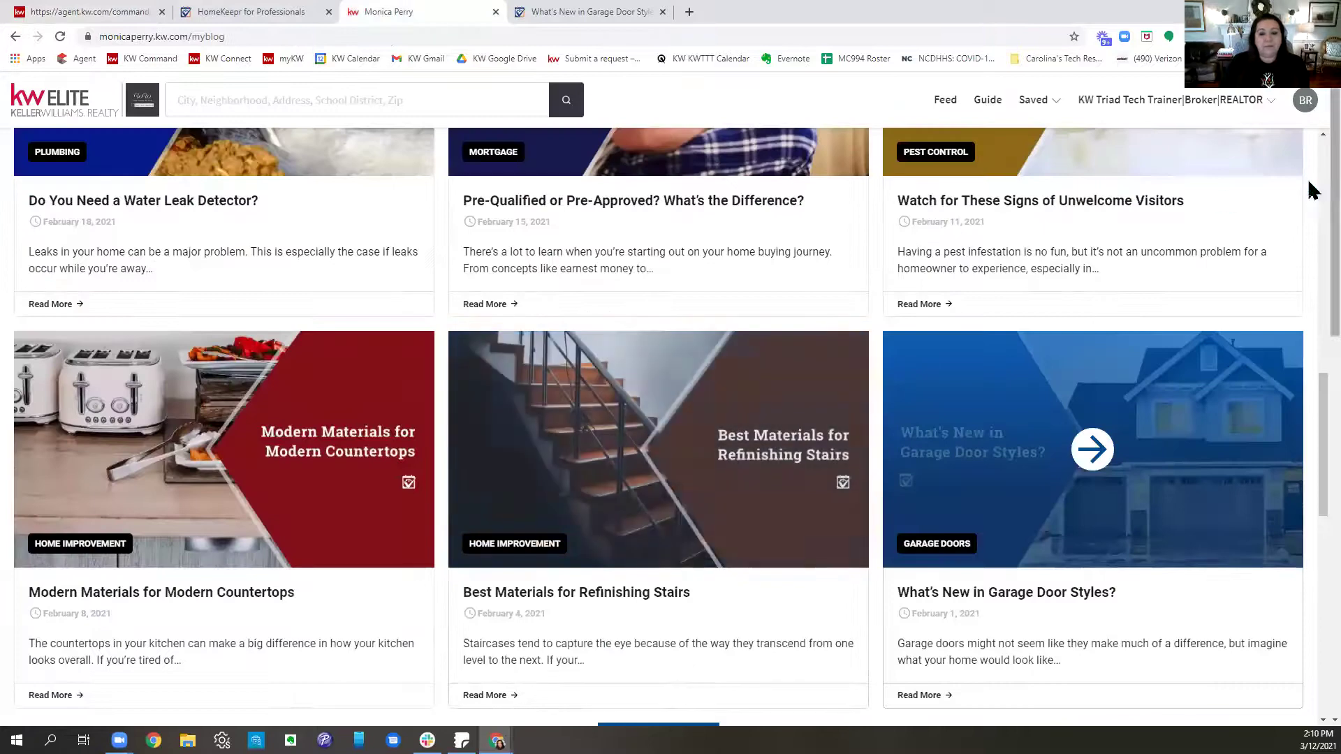
Step: Scroll through the live blog page to review the post cards and contact form
scroll(1311, 192, "up", 14)
scroll(892, 482, "down", 15)
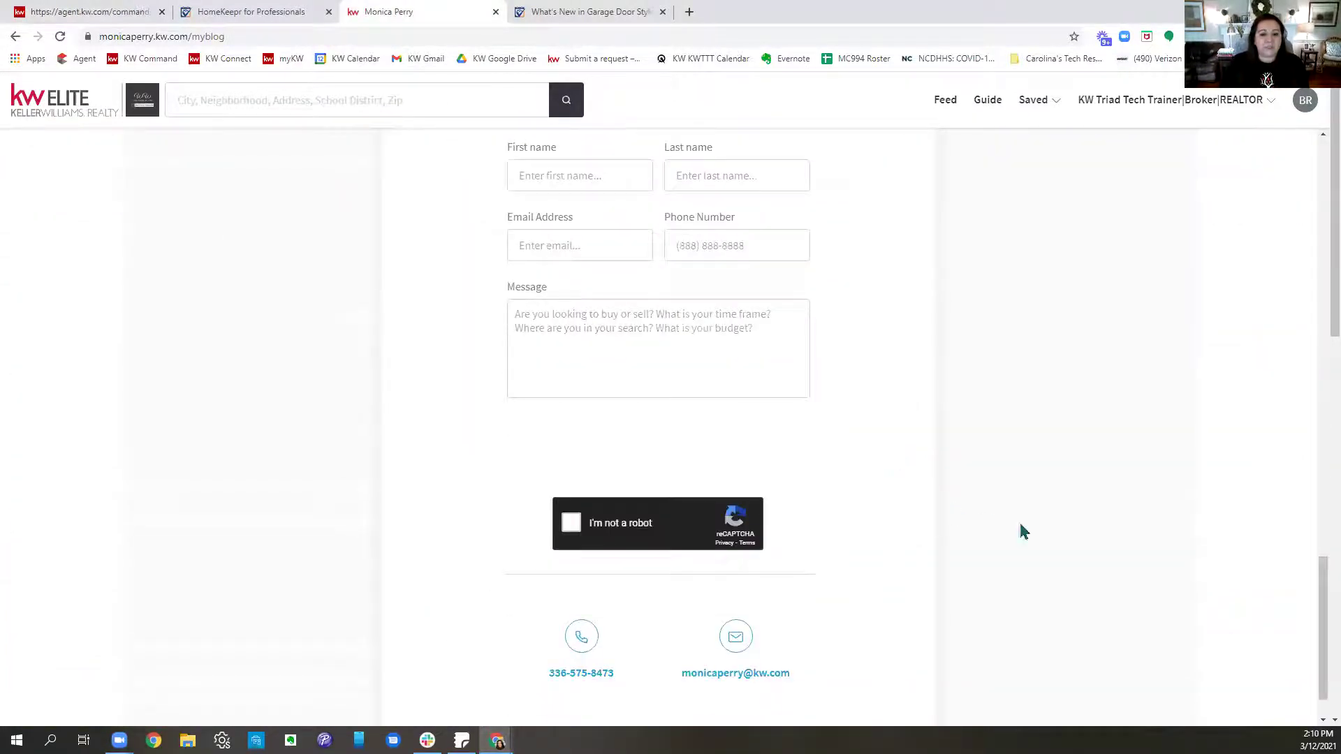
scroll(1003, 493, "up", 4)
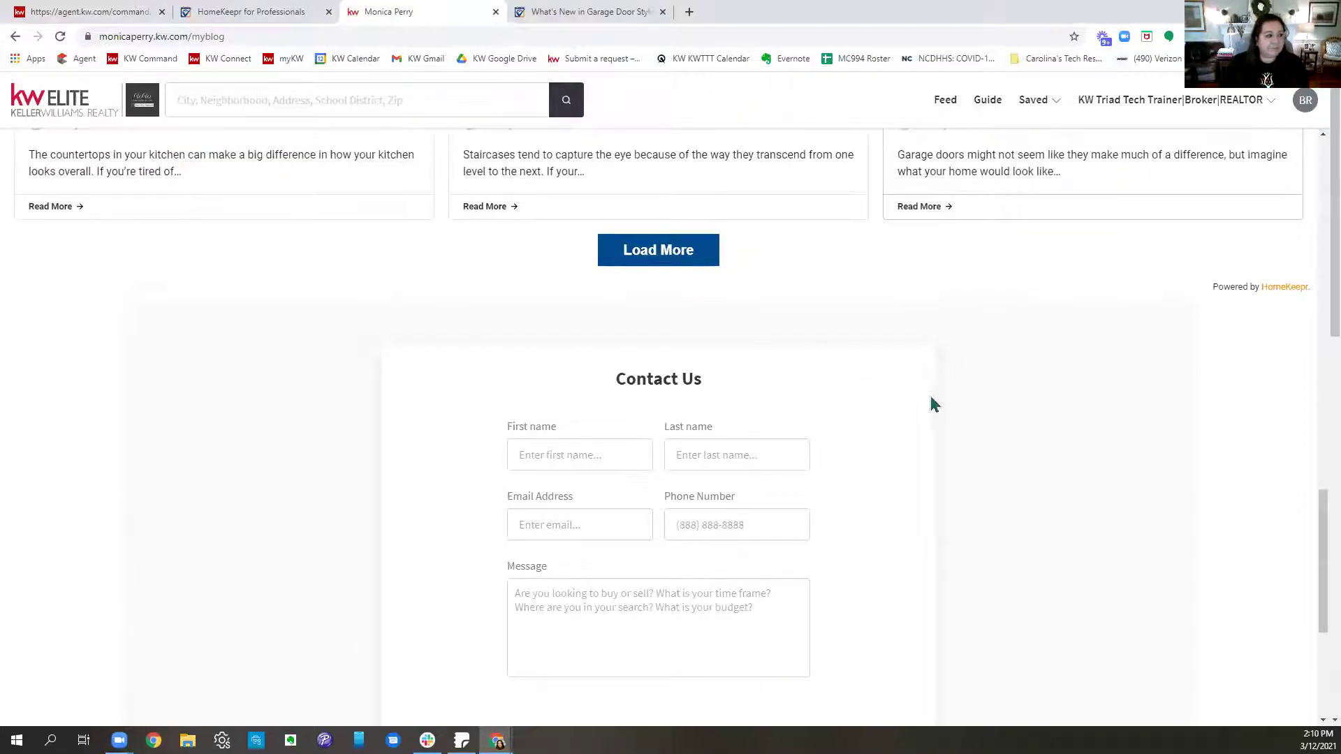
scroll(933, 404, "down", 5)
scroll(950, 430, "up", 8)
scroll(967, 444, "up", 12)
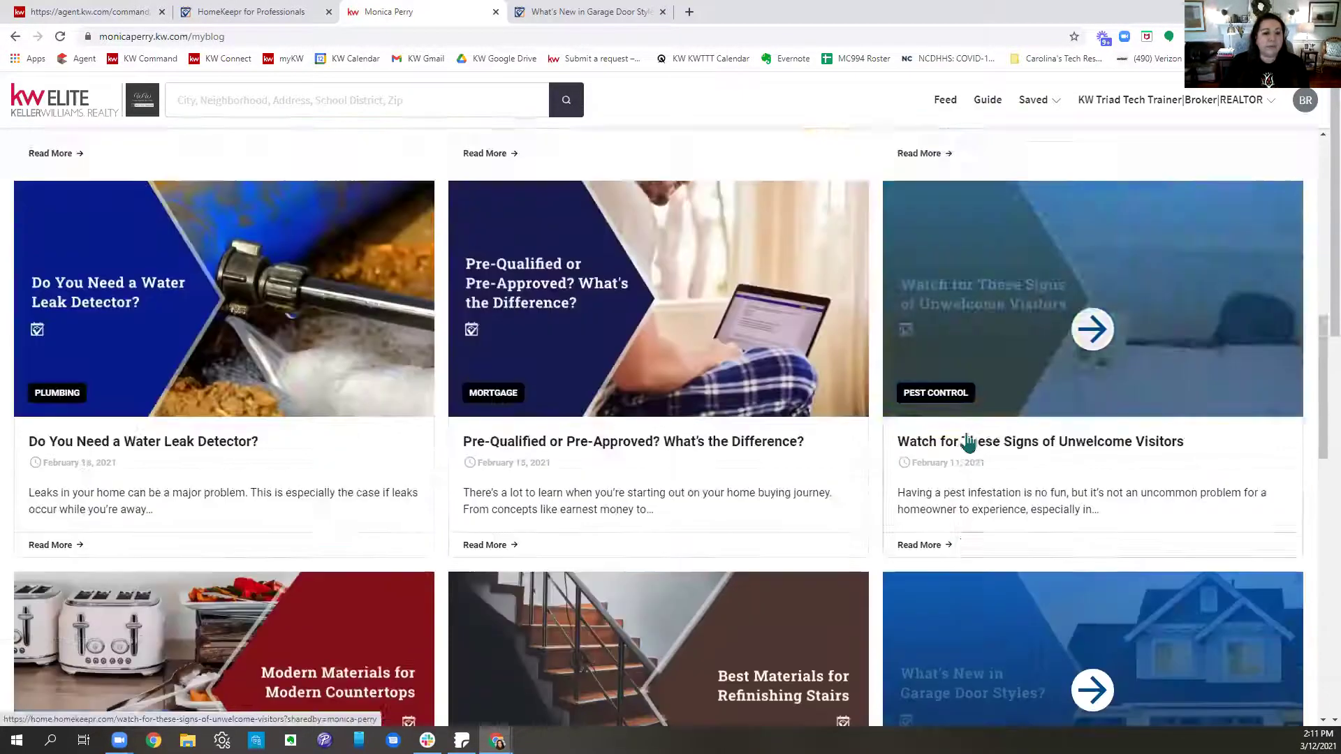
left_click(89, 11)
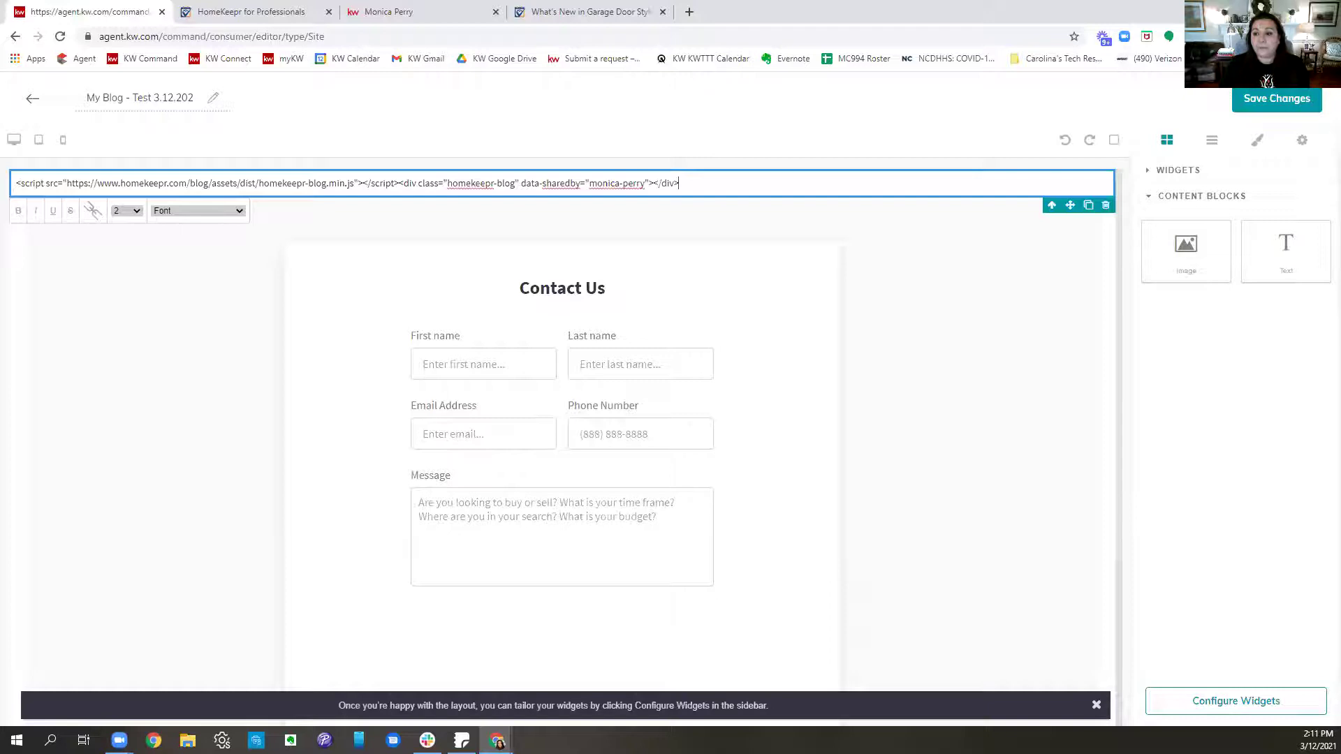
Step: Save the page changes and continue to Site & App Settings to publish
left_click(1277, 112)
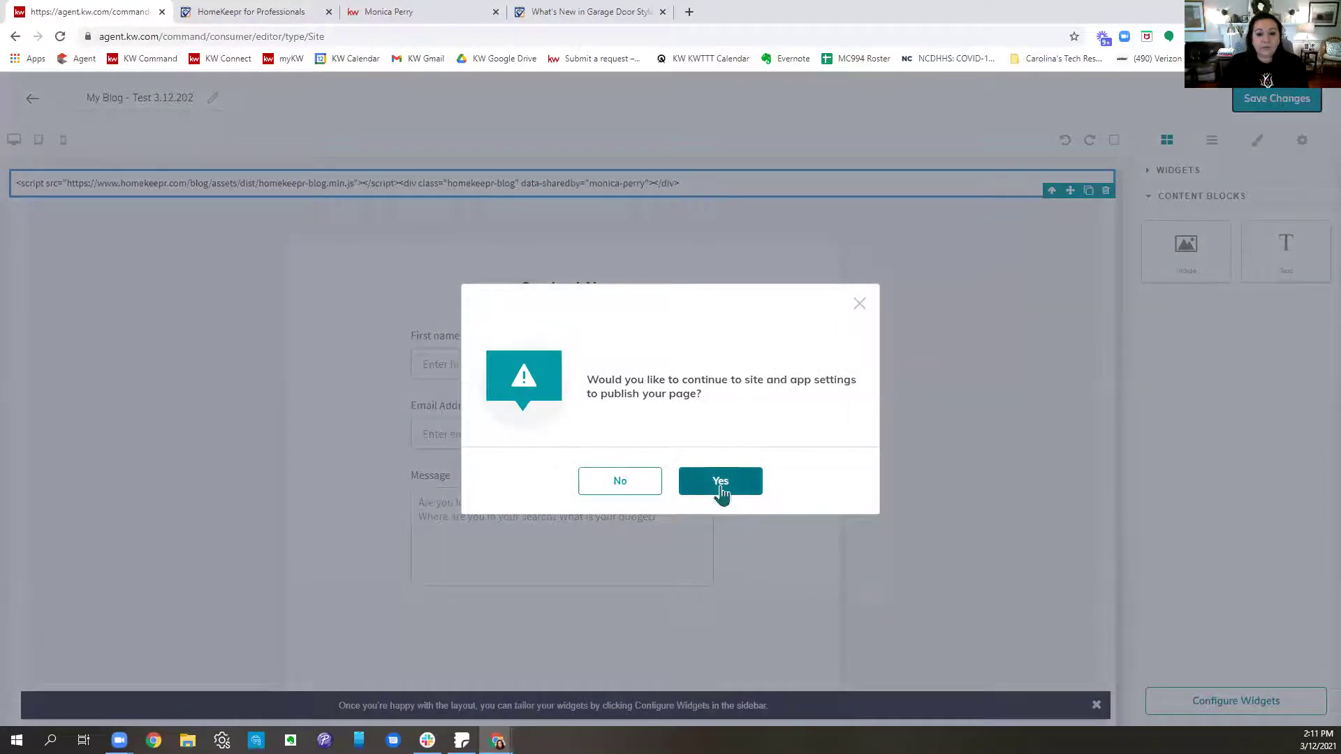
left_click_drag(585, 387, 754, 416)
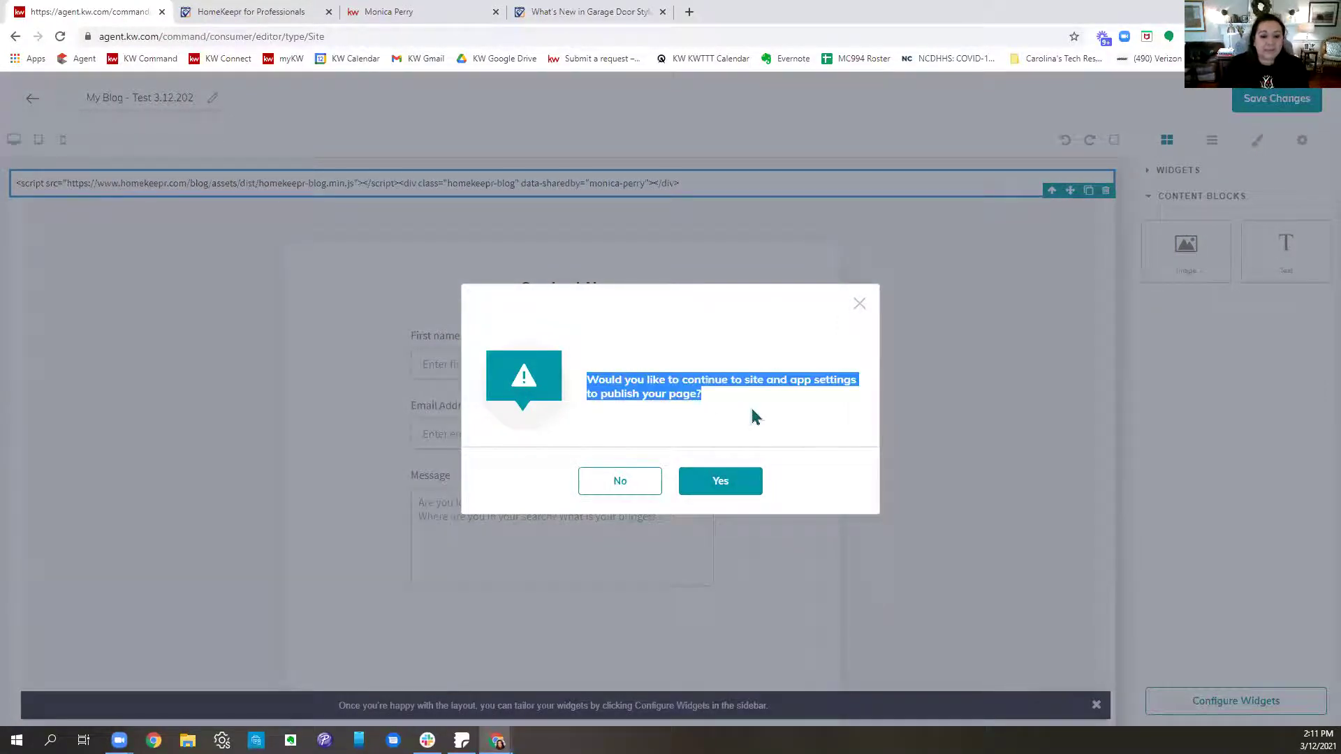
left_click(739, 487)
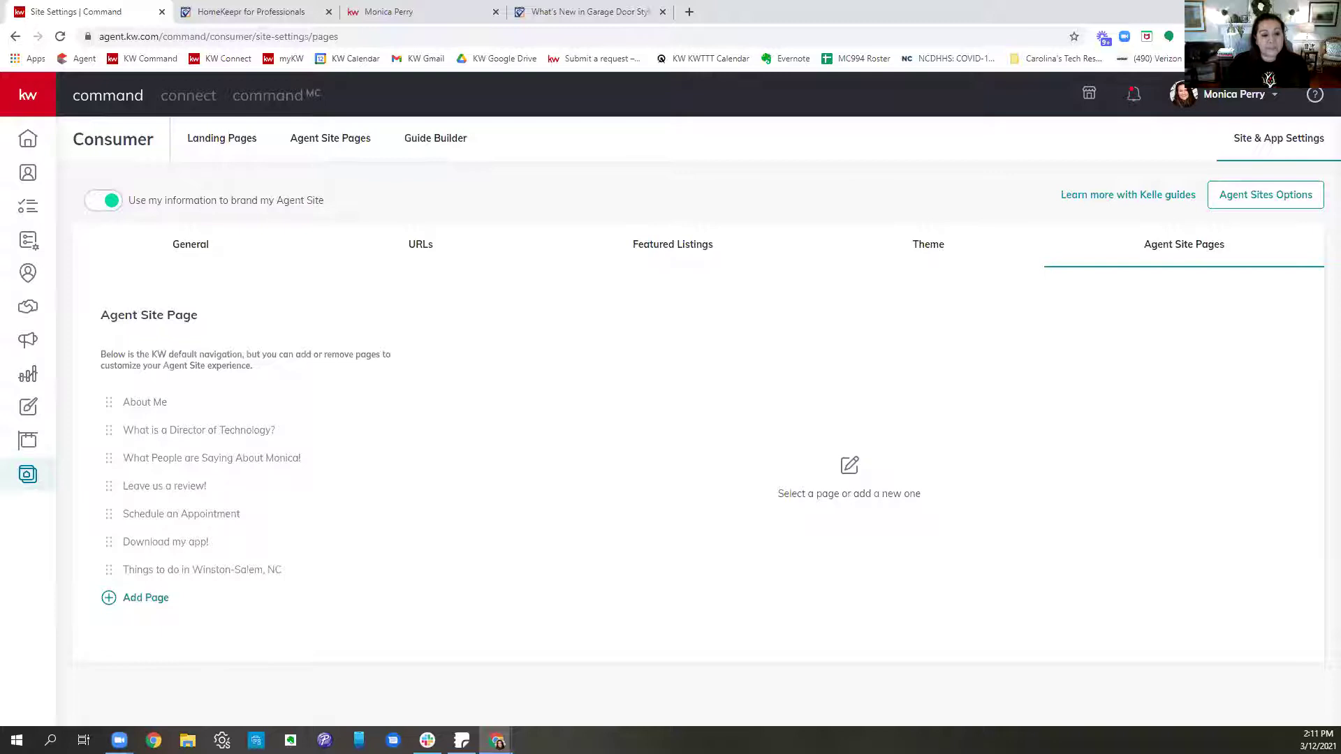
Step: Add a new agent site page linked to the 'My Blog - Test 3.12.2021' site
left_click(151, 602)
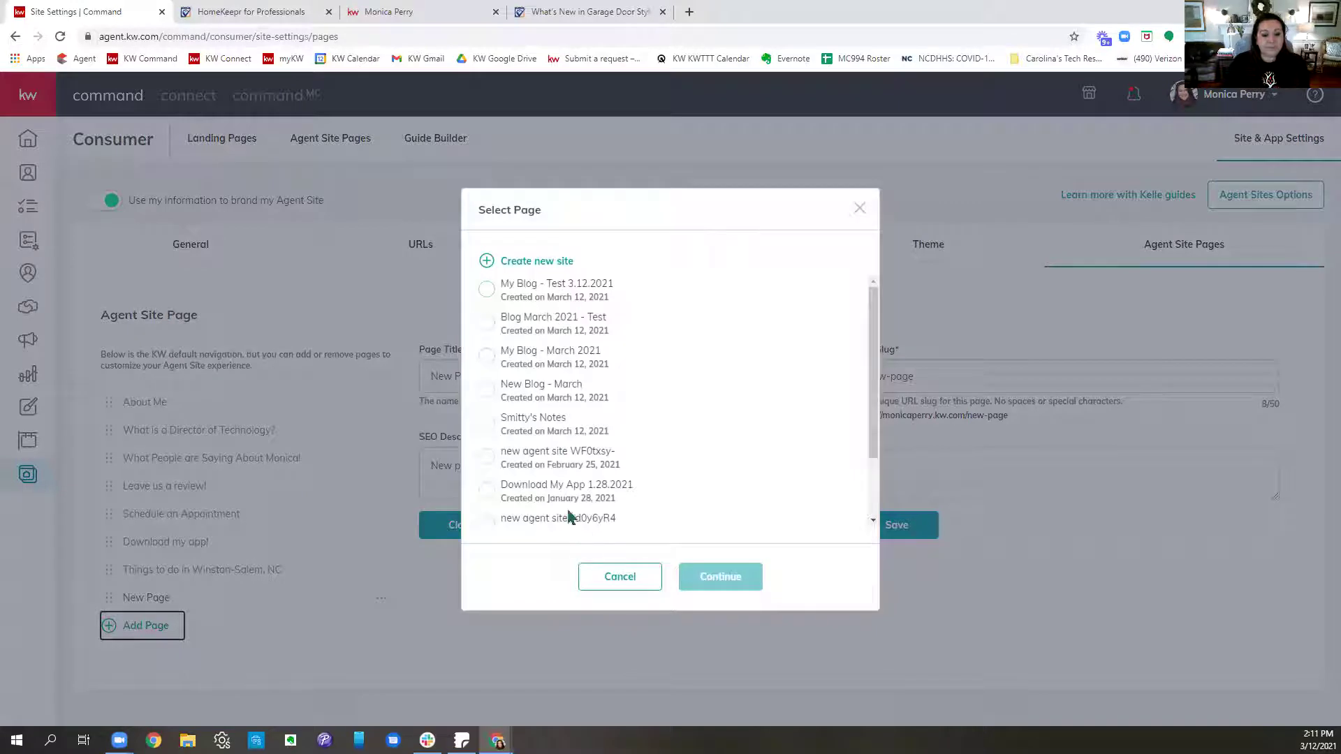
left_click(490, 292)
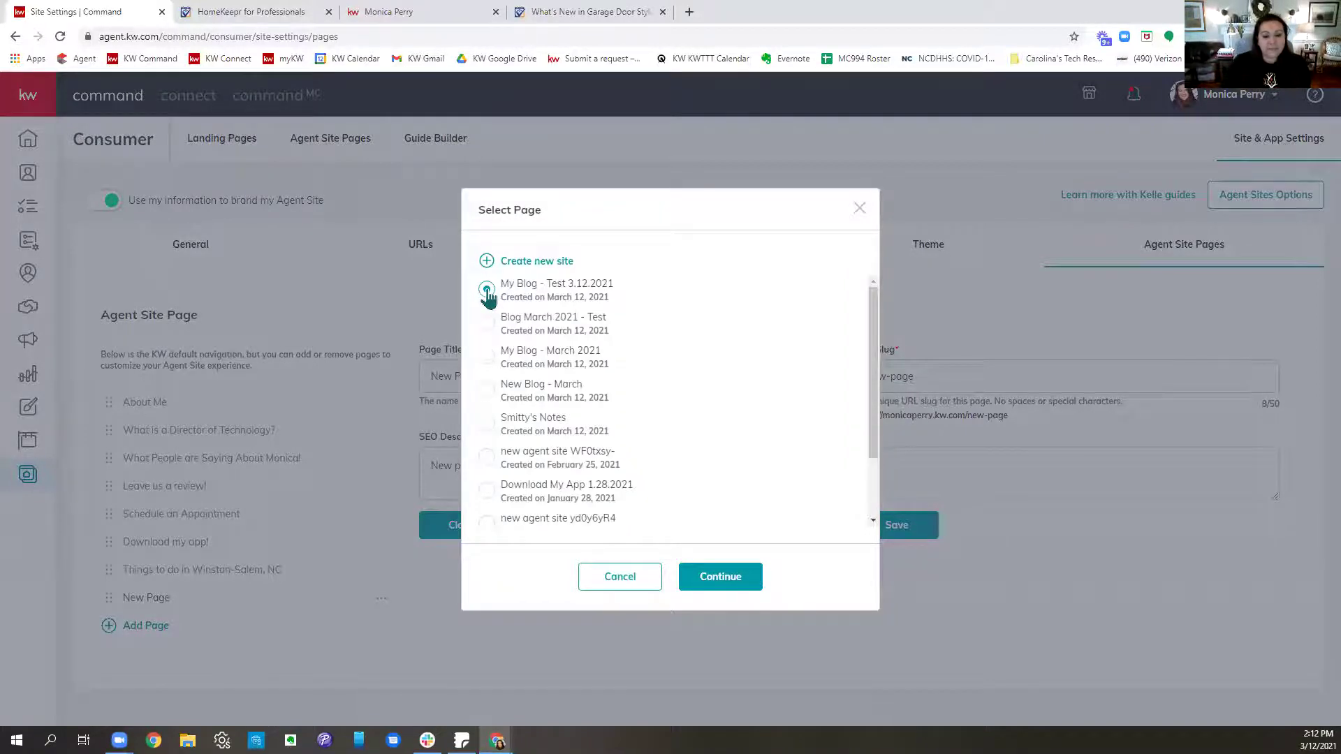
left_click(721, 592)
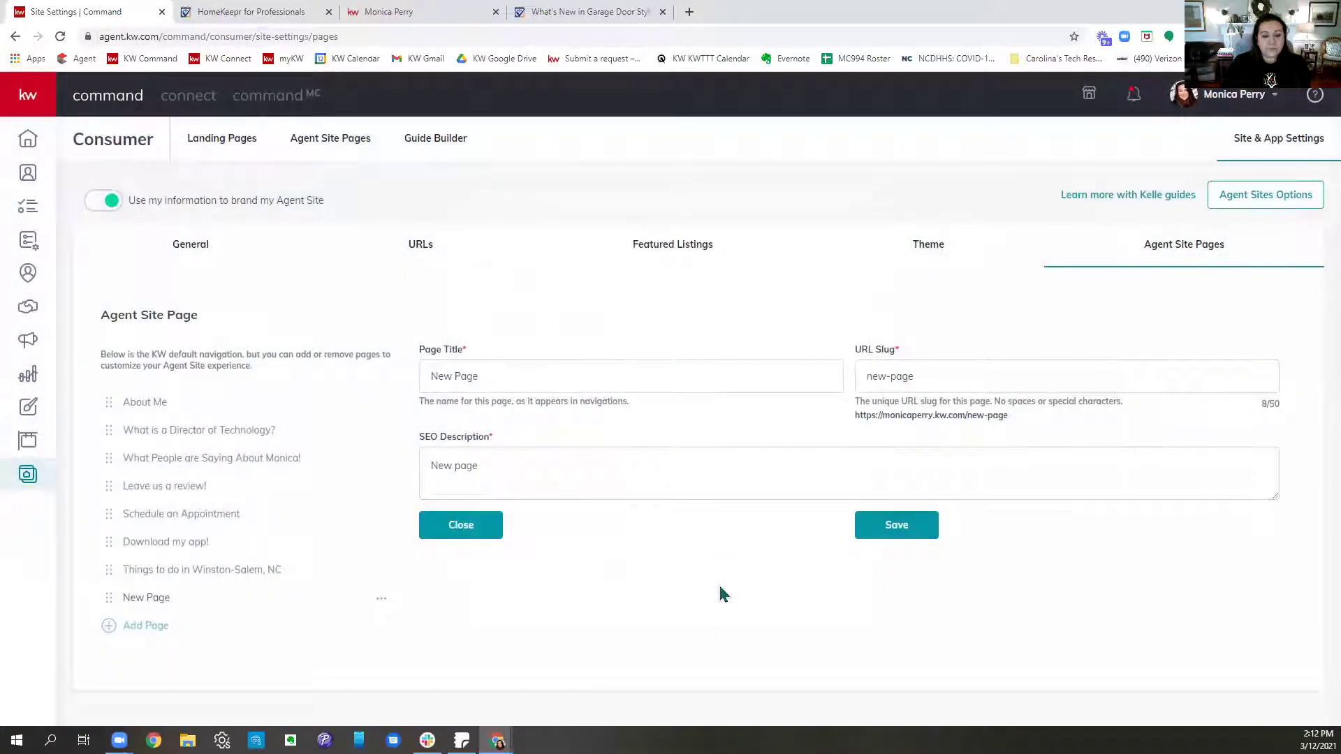
Step: Give the page the agent's blog title, URL slug 'myblog', and an SEO description
left_click_drag(504, 379, 374, 386)
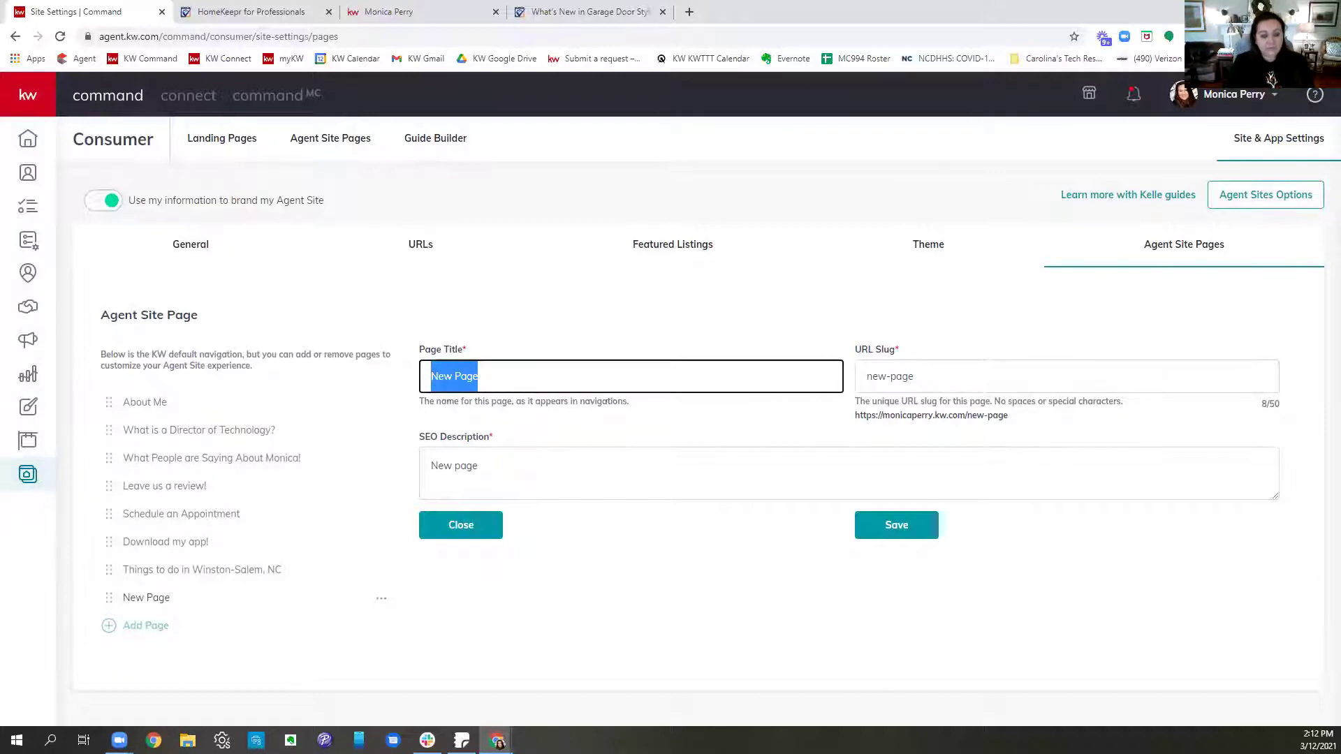
type("Monica's")
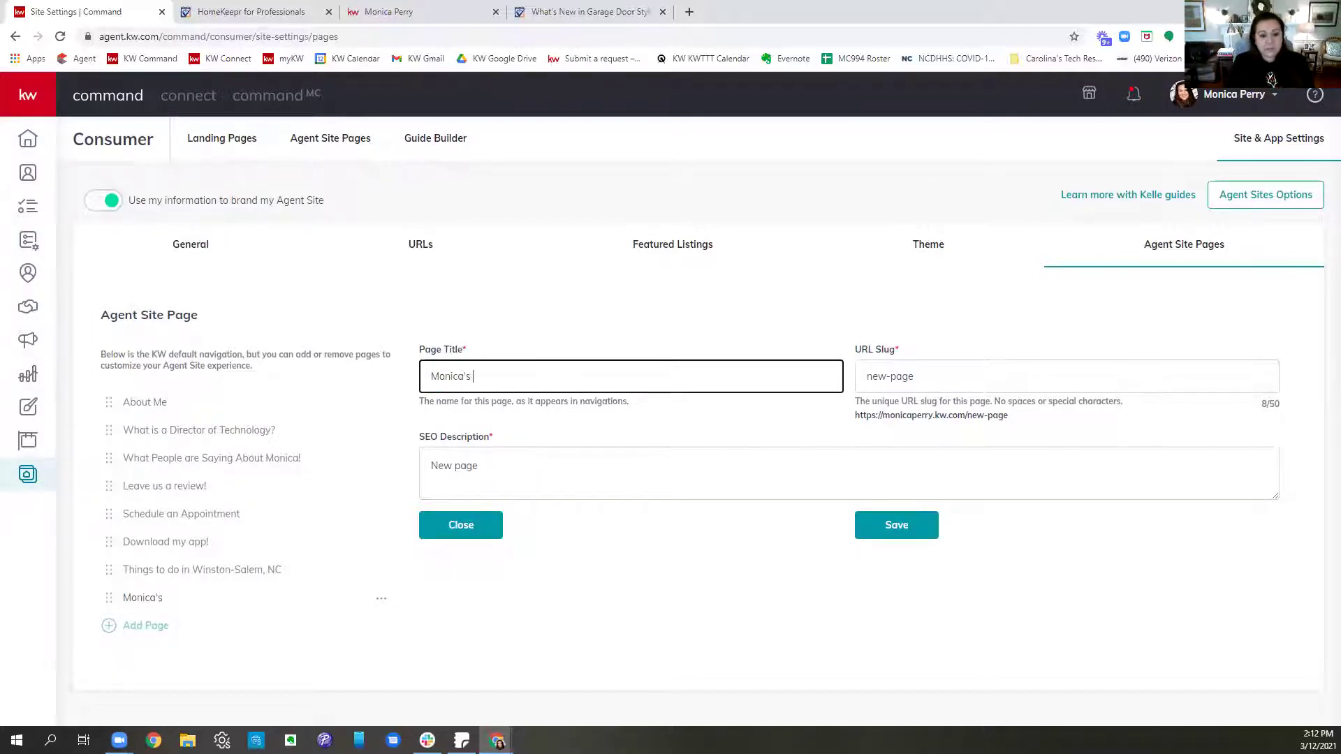
type(" Blog Test")
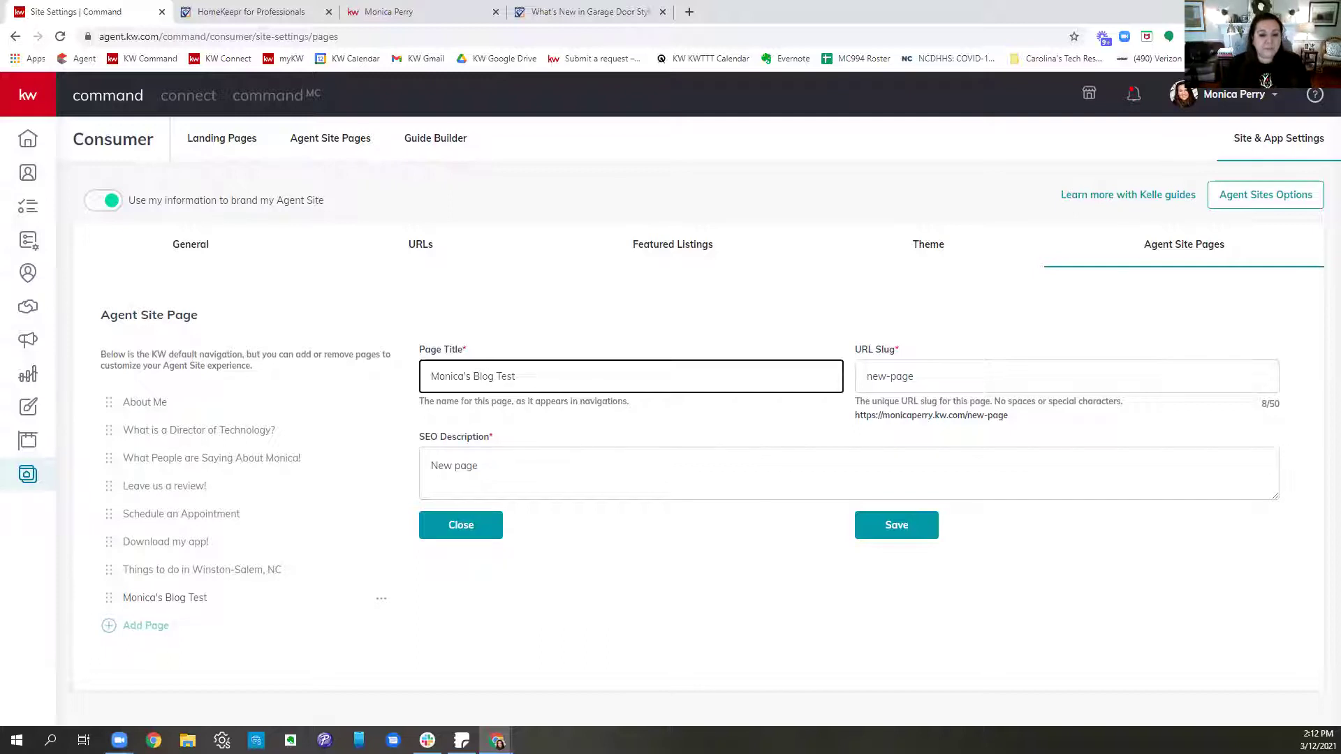
left_click_drag(1034, 380, 856, 399)
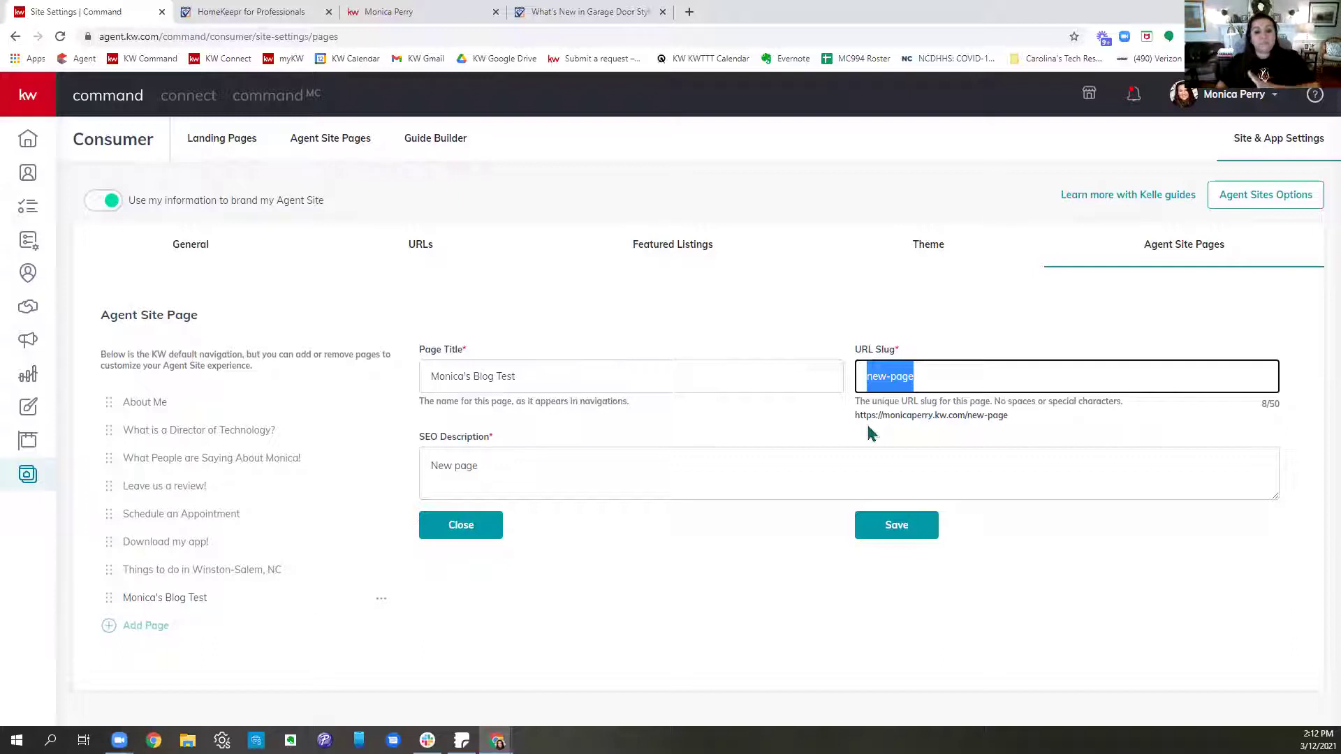
type("myblog")
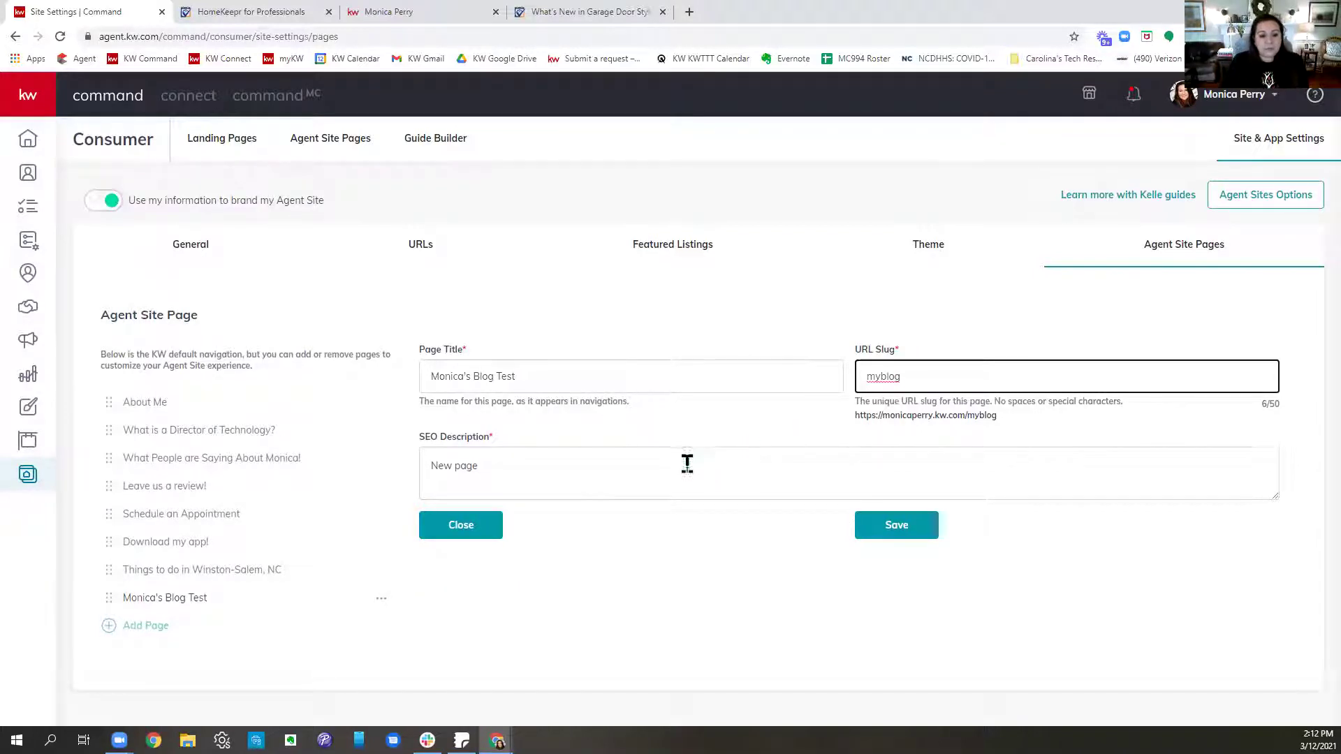
key("Tab")
type("M")
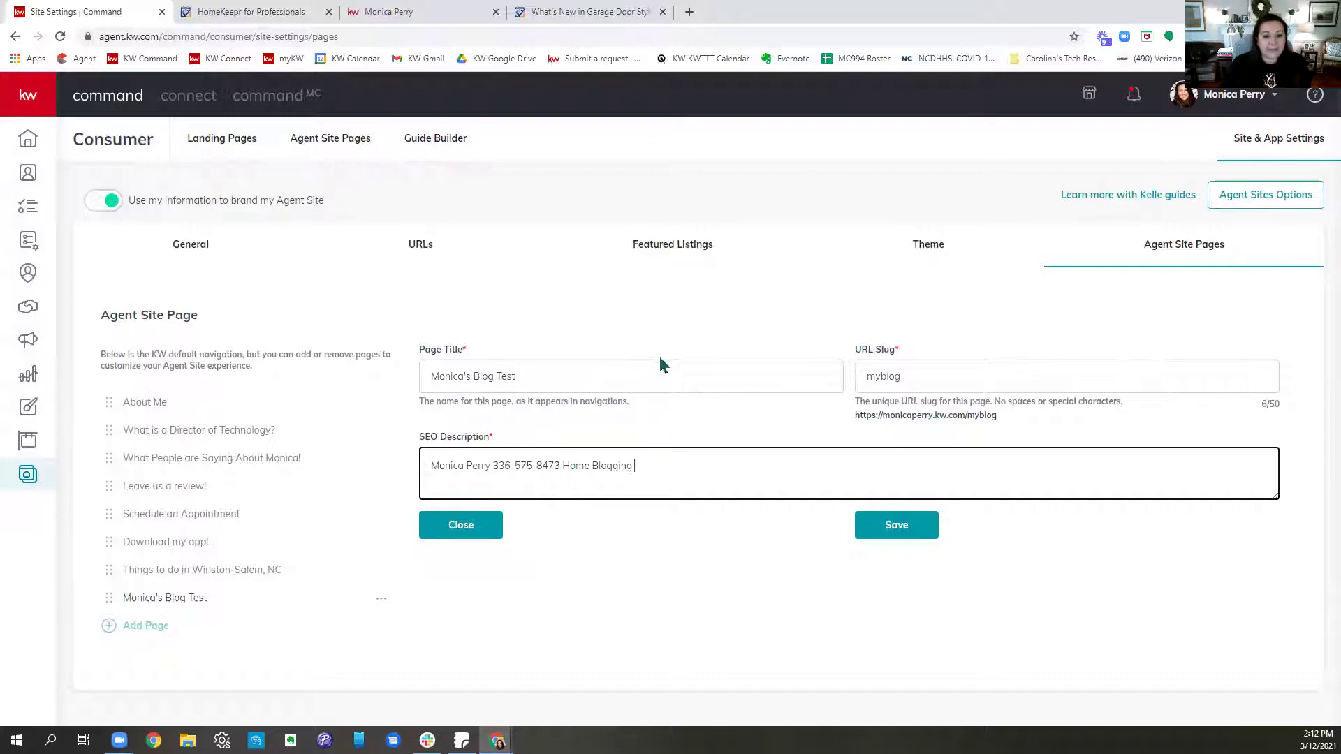
left_click_drag(662, 364, 380, 362)
left_click_drag(940, 383, 811, 392)
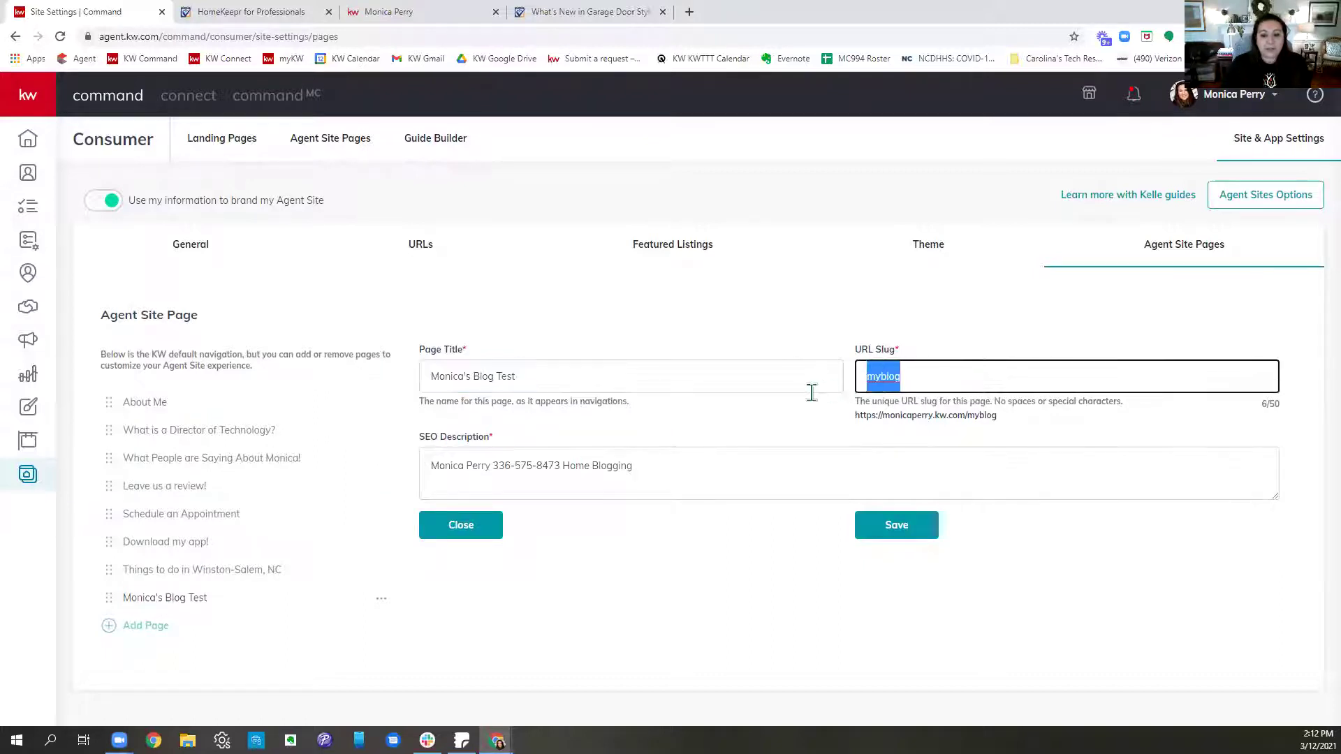
left_click_drag(686, 473, 402, 496)
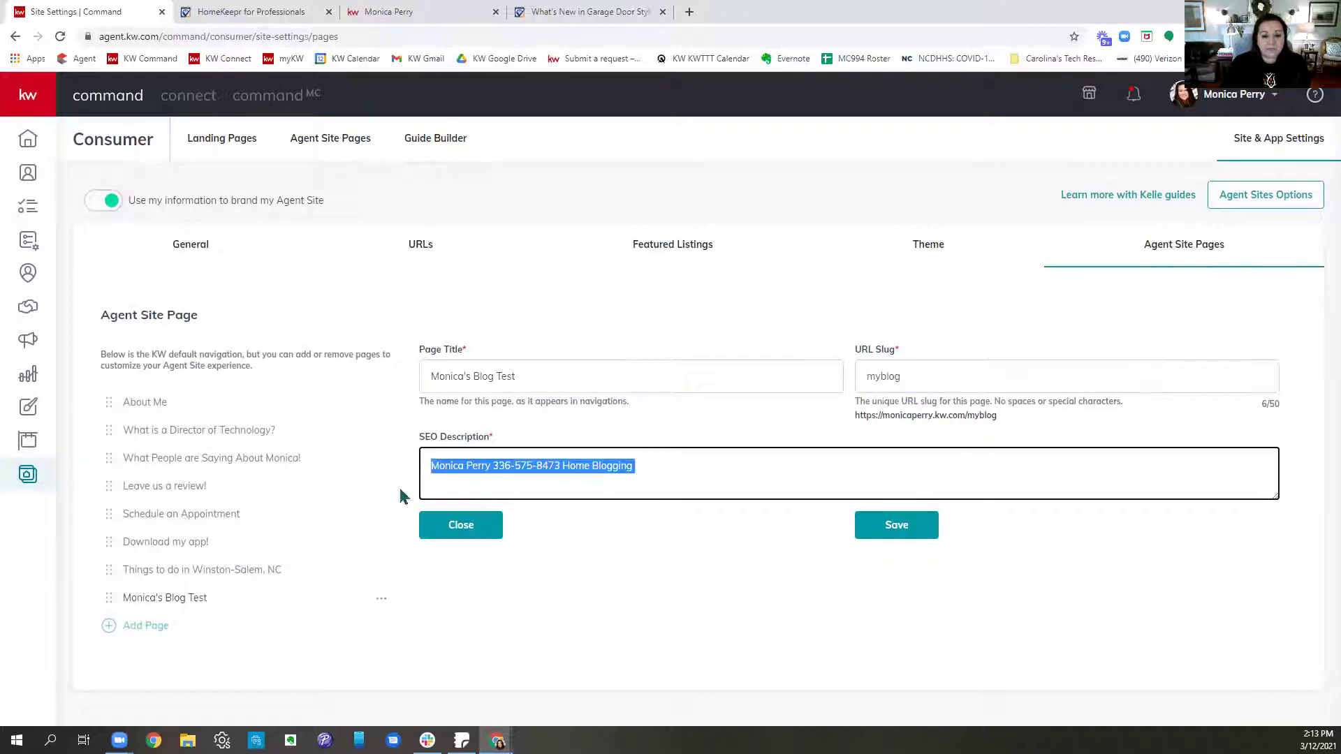
Step: Save the new blog page, check its myblog URL, and view the live site's home page
left_click(928, 529)
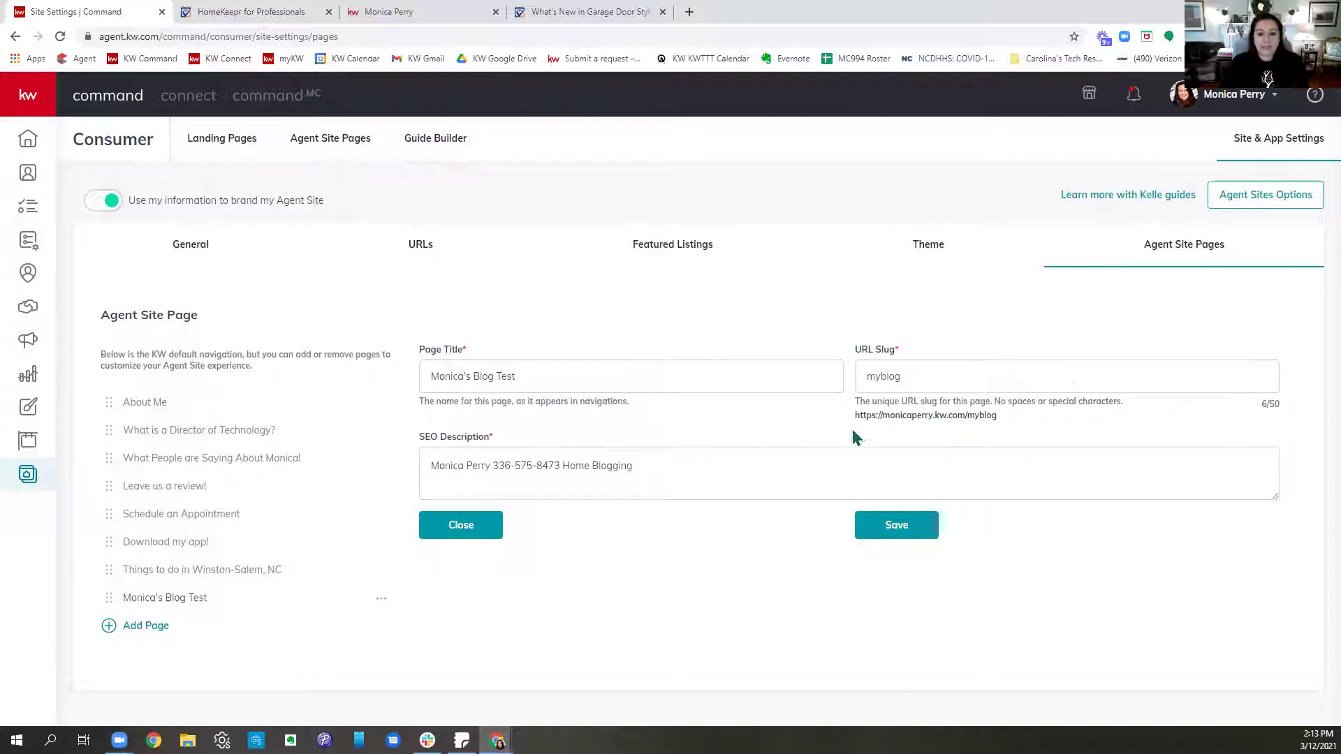
left_click_drag(859, 417, 991, 419)
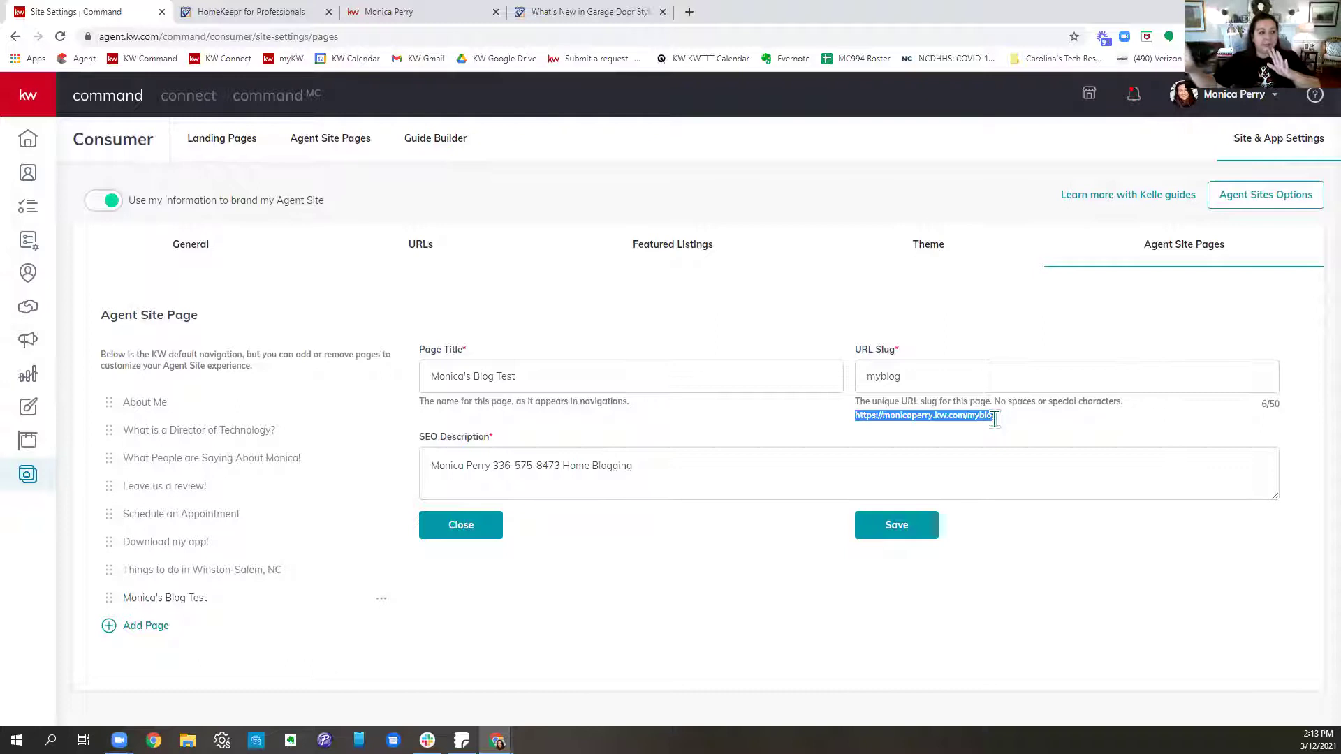
left_click_drag(1004, 427, 859, 362)
left_click(856, 433)
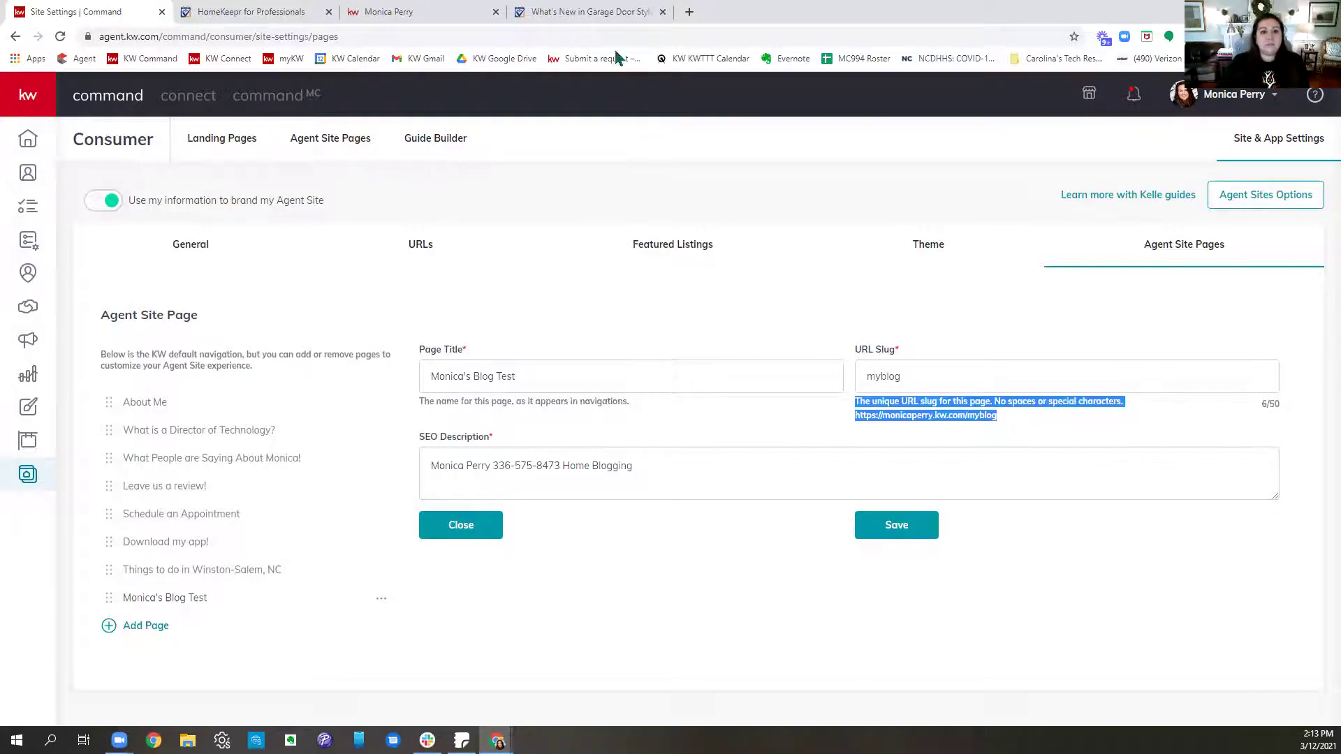
left_click(434, 13)
left_click(62, 106)
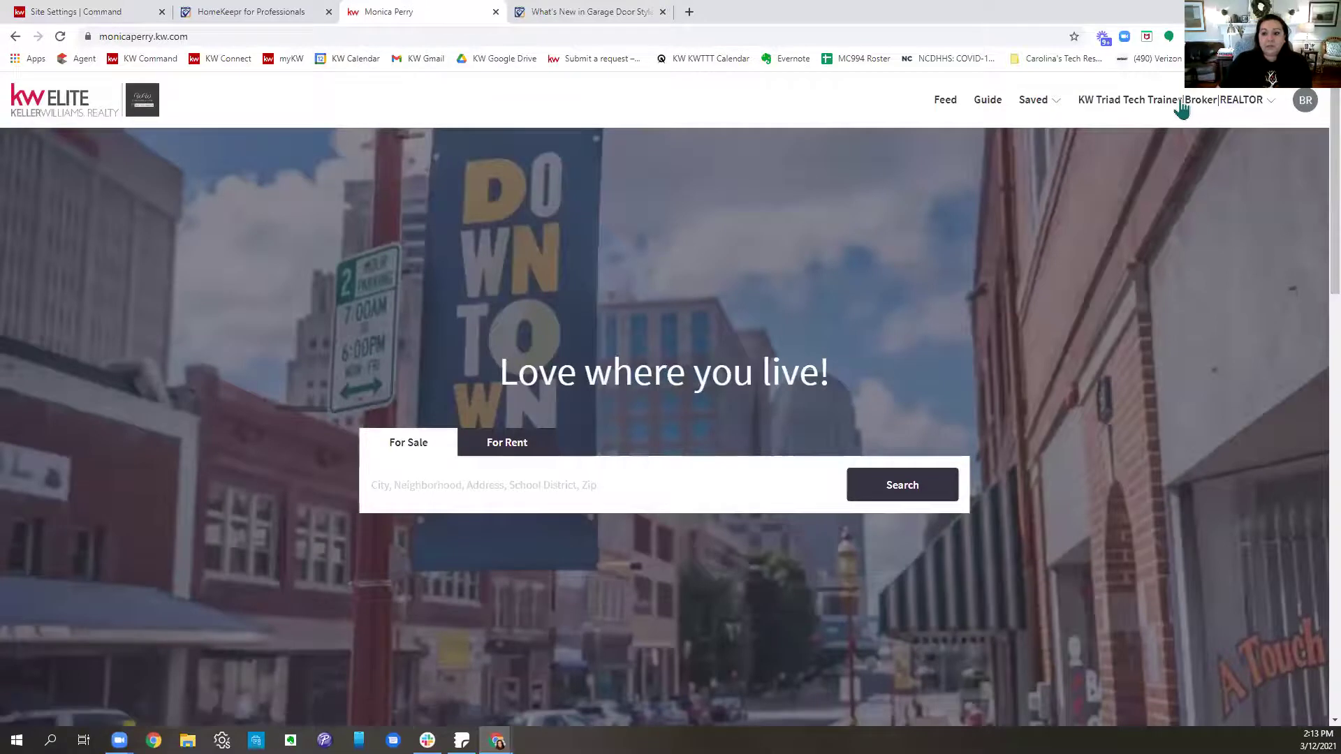
left_click(1180, 100)
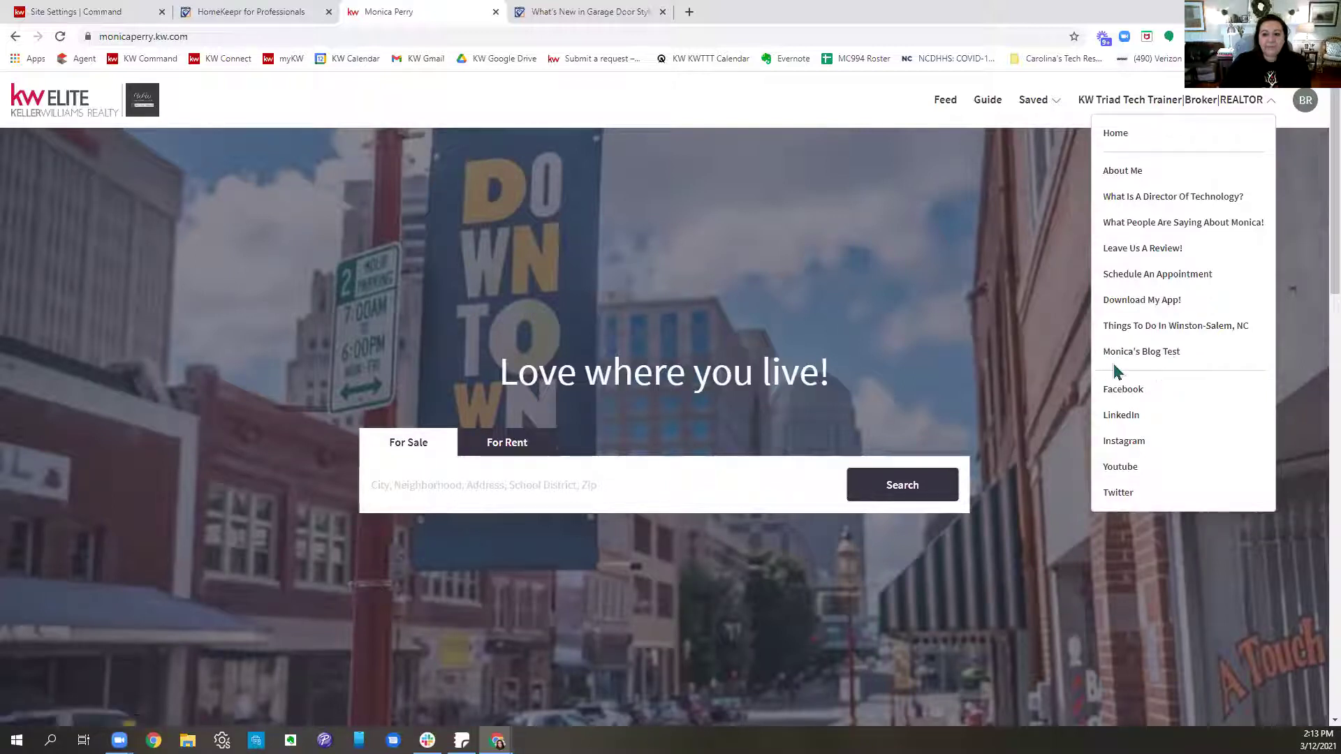
left_click(1136, 352)
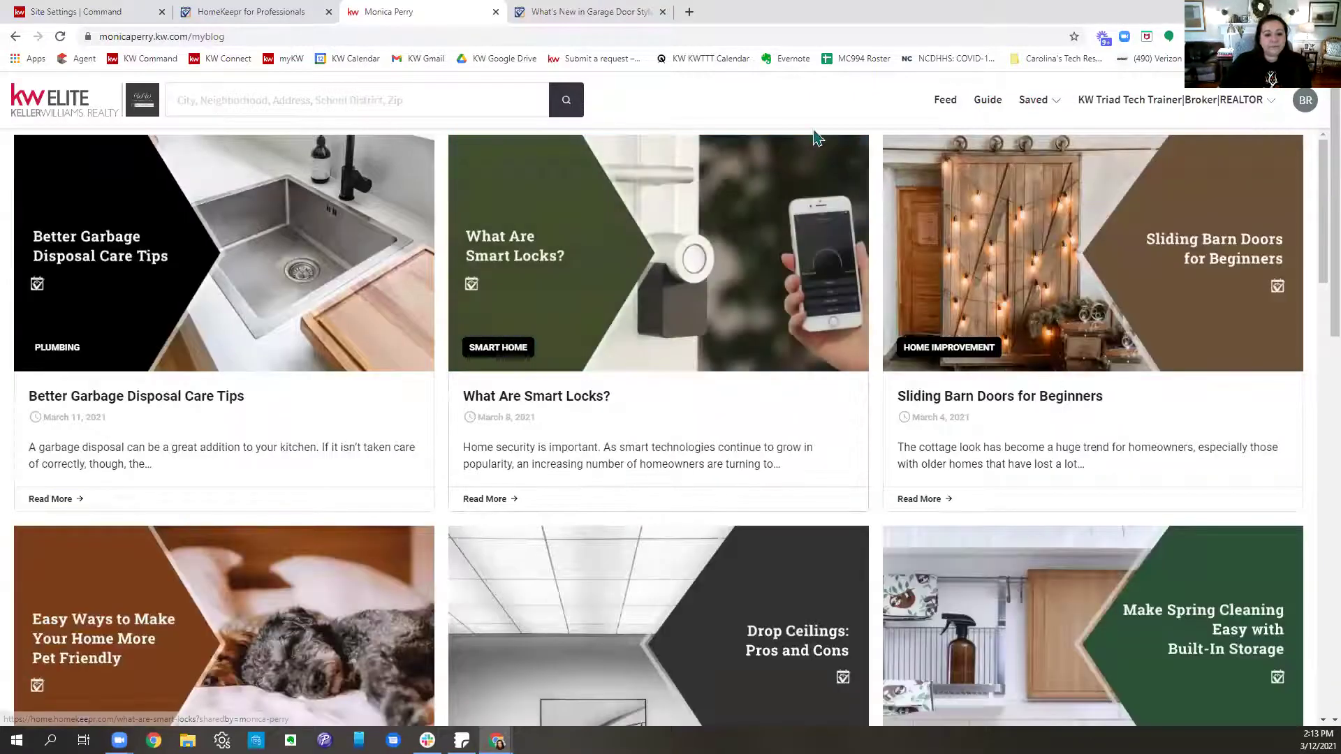
scroll(859, 225, "down", 2)
scroll(859, 225, "down", 8)
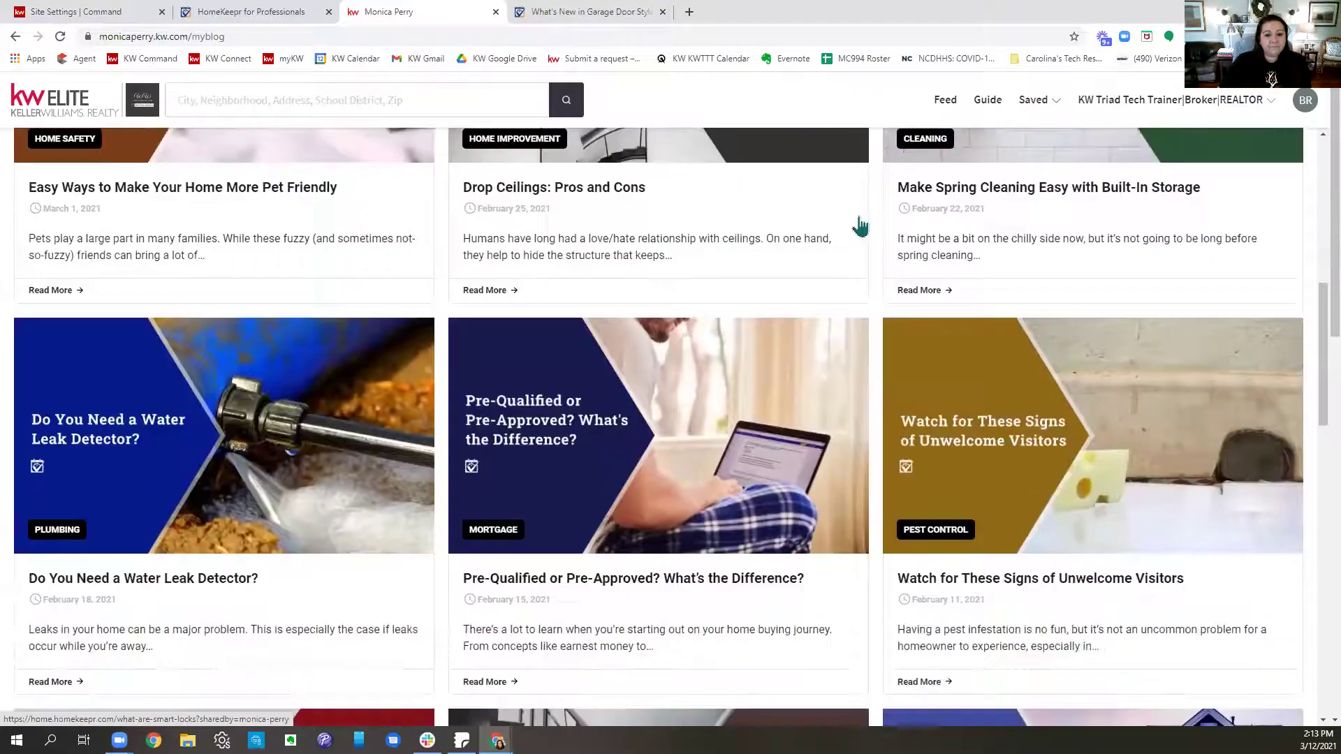
scroll(859, 224, "up", 10)
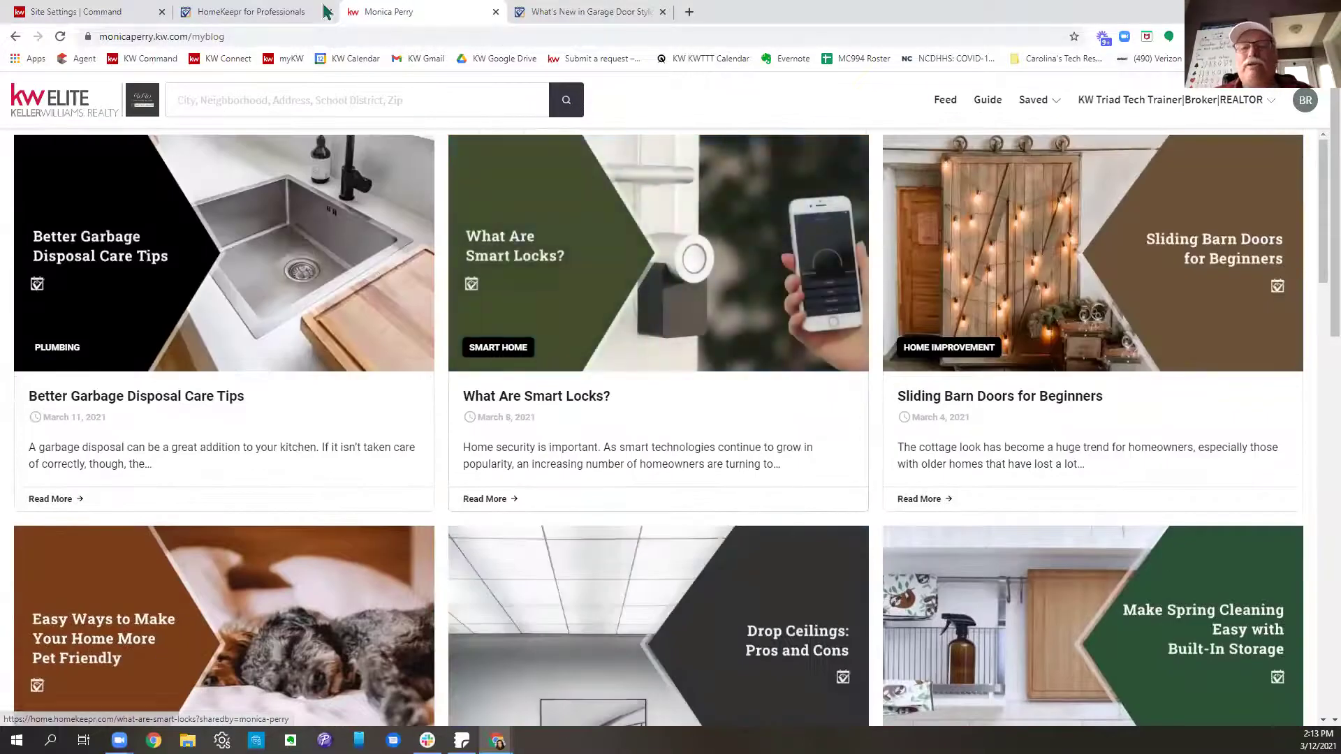
left_click(15, 37)
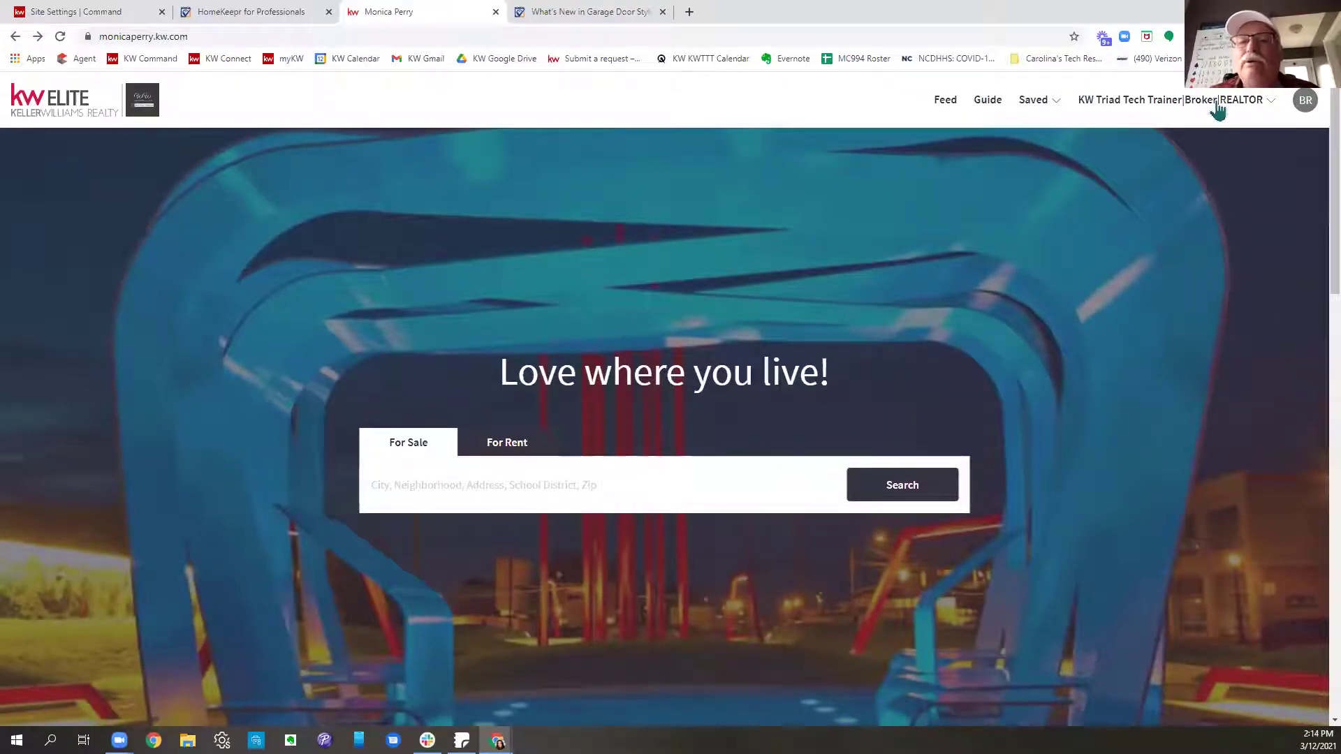
left_click(1217, 109)
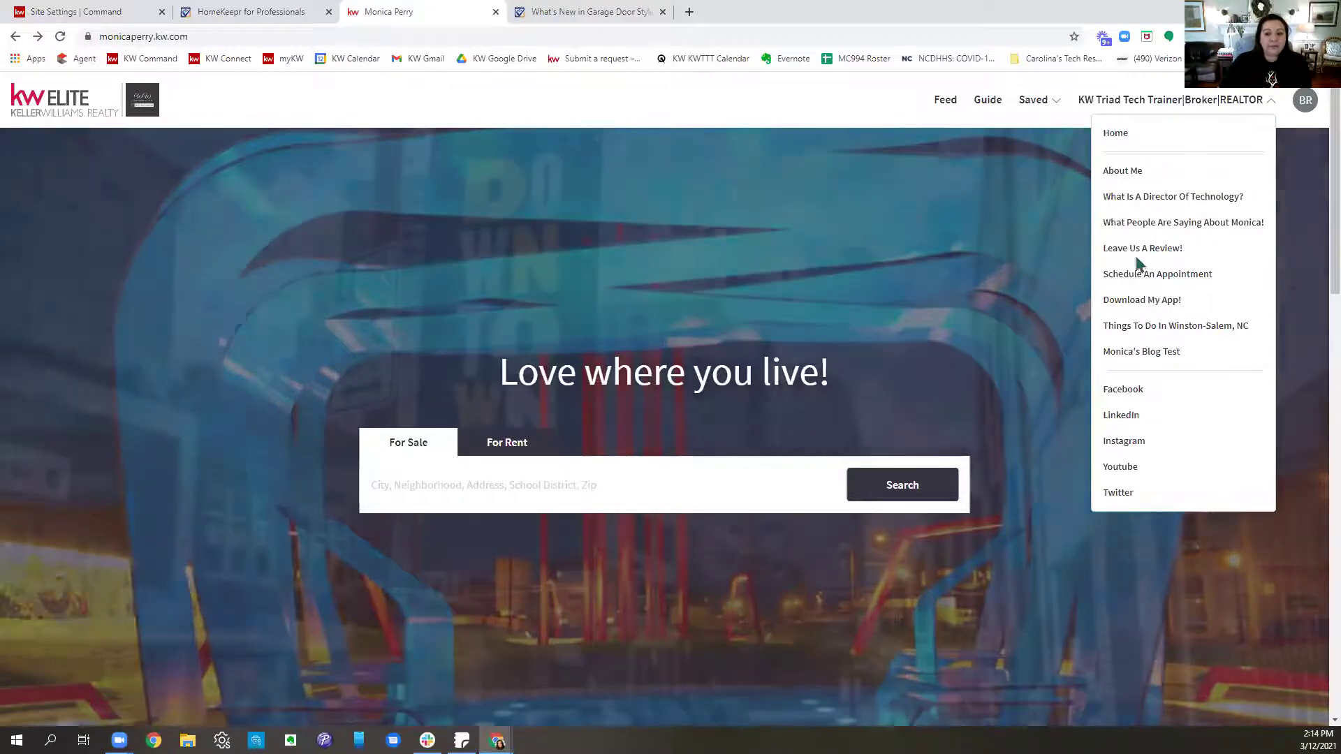
left_click(1133, 180)
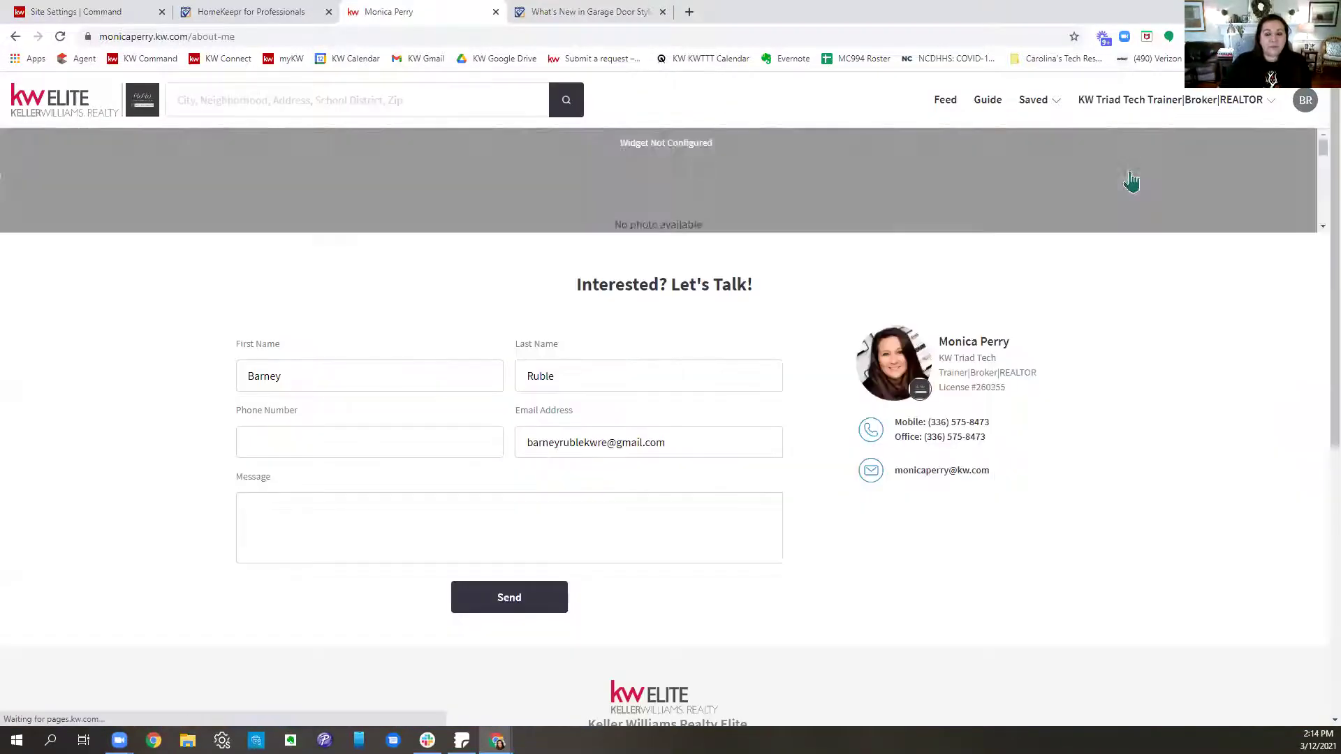
left_click(1149, 105)
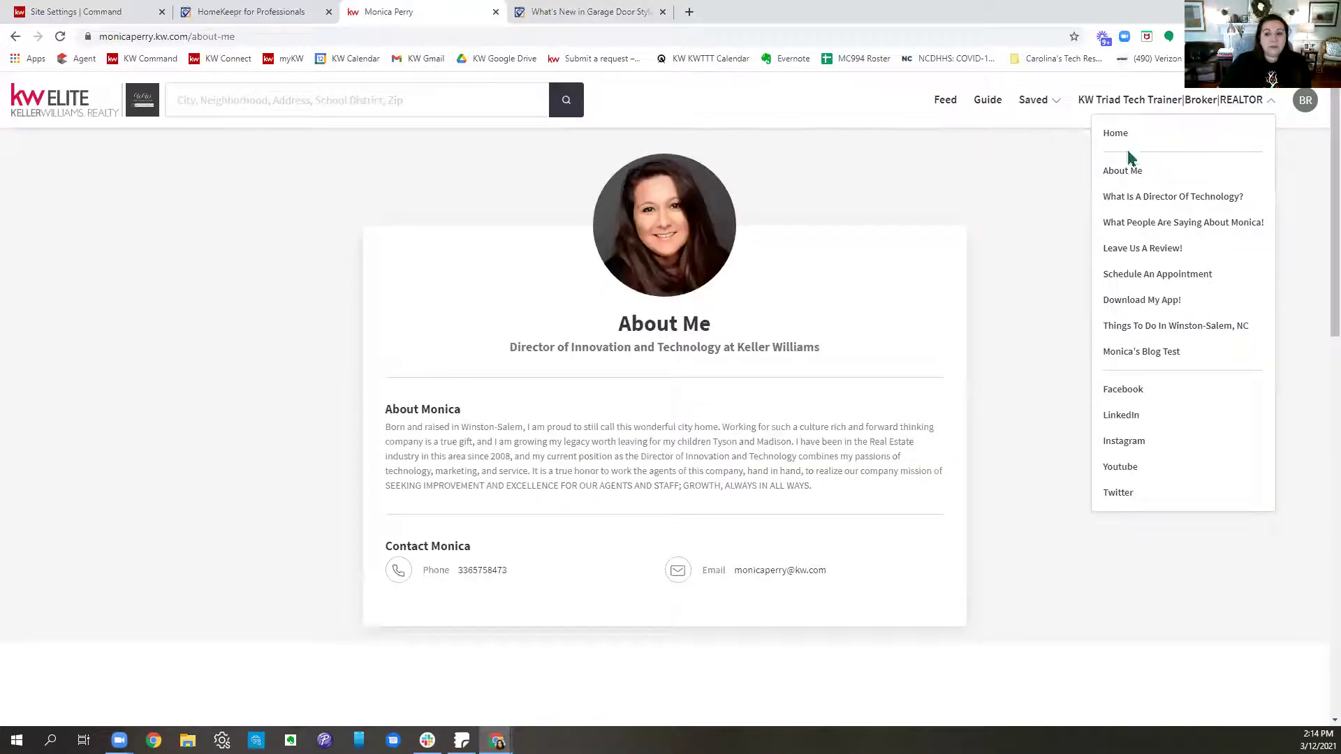
left_click(1136, 199)
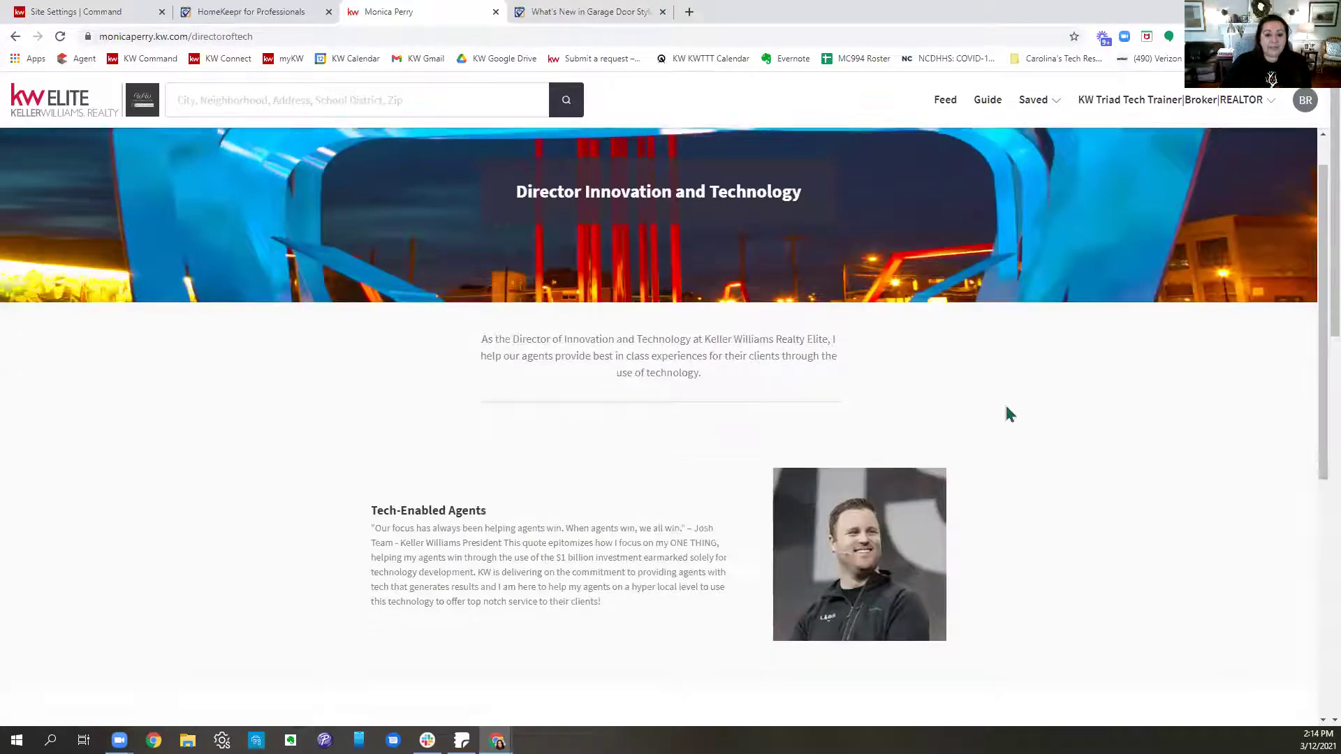
scroll(1008, 413, "down", 7)
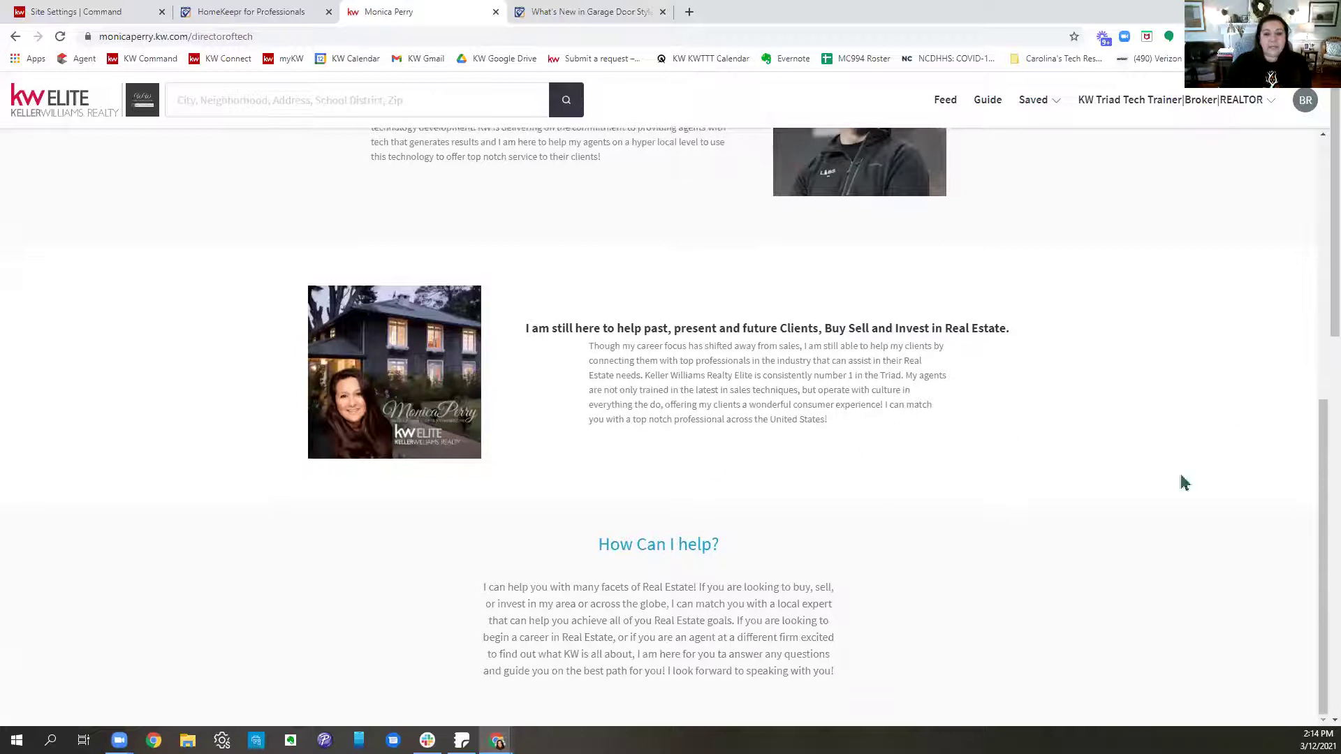
left_click(1196, 106)
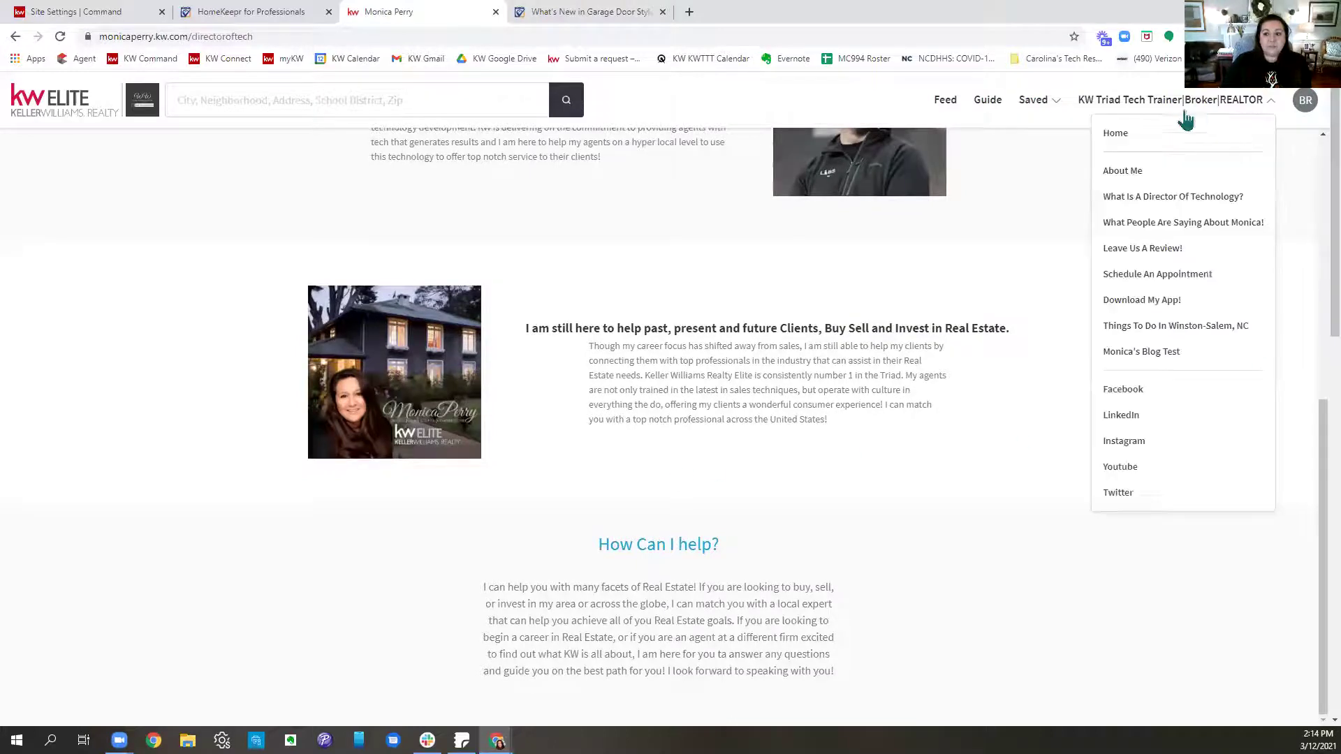
left_click(1146, 225)
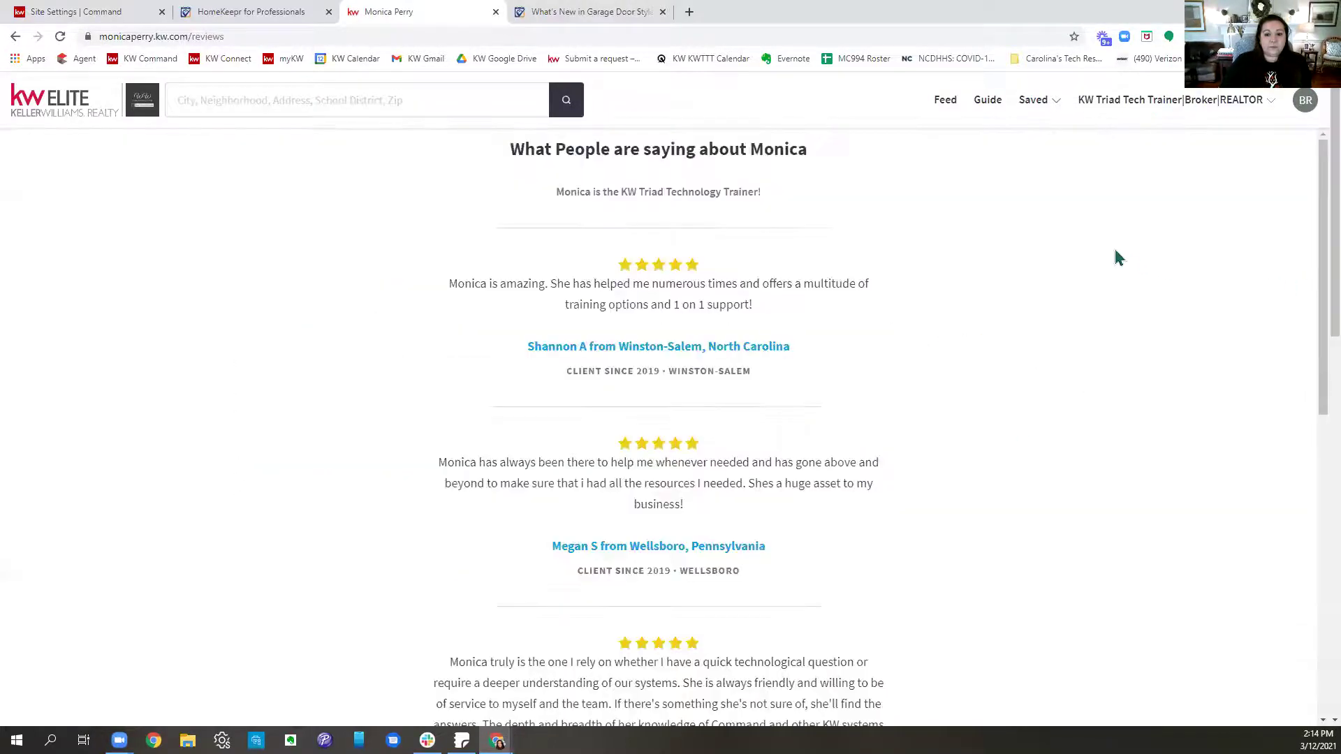
scroll(1116, 257, "down", 9)
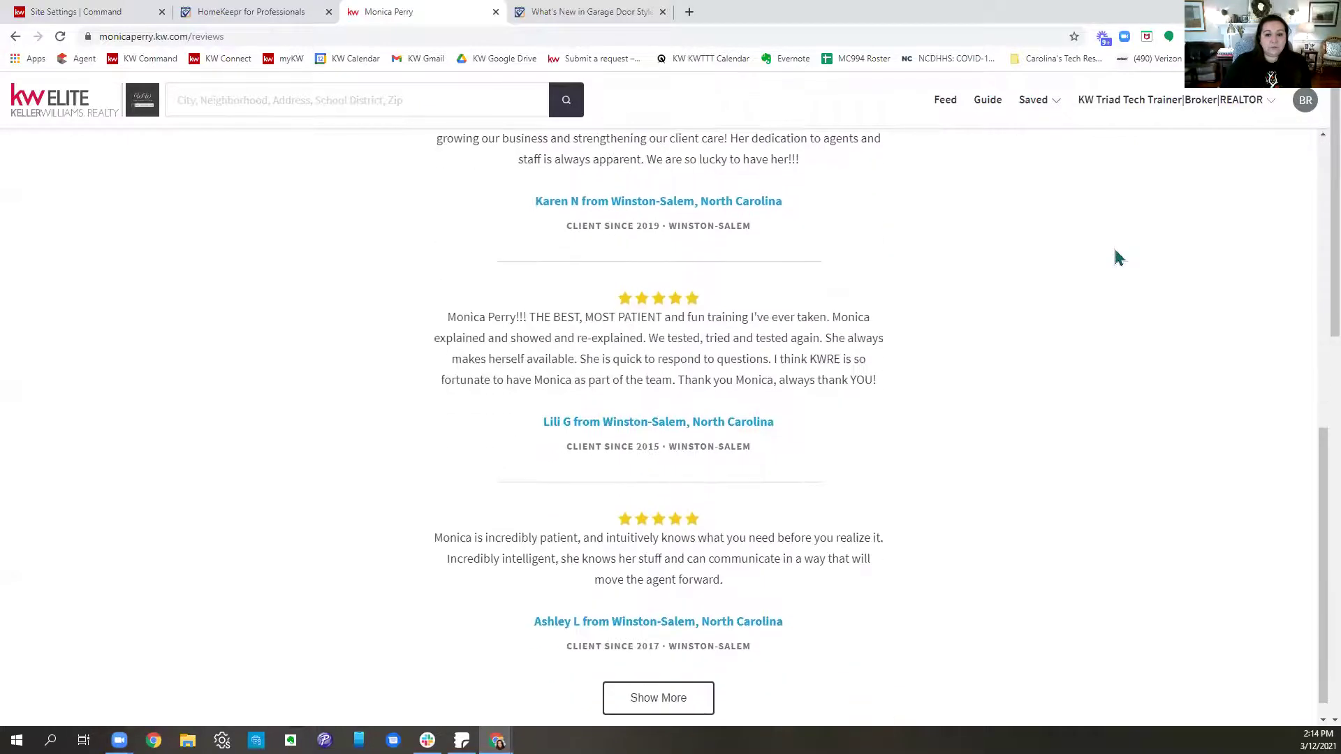
left_click(1214, 106)
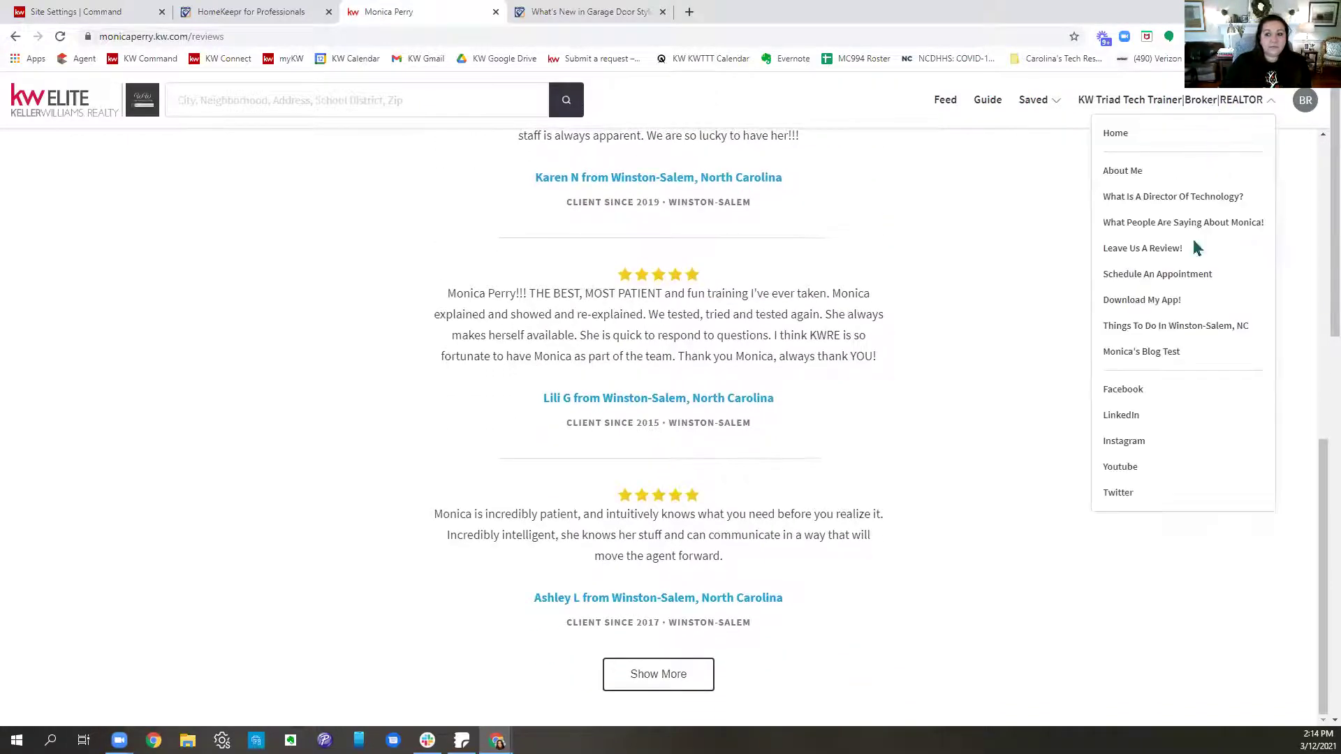
left_click(1149, 276)
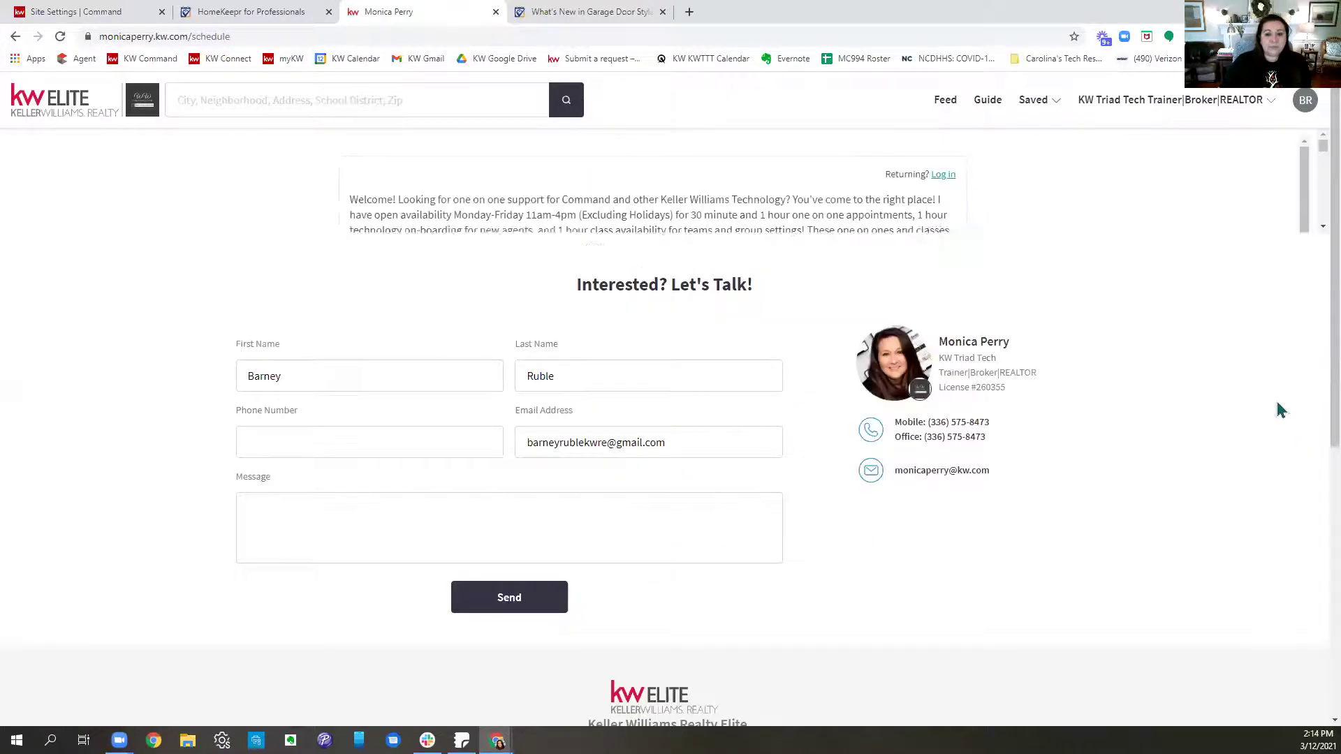
left_click(1184, 113)
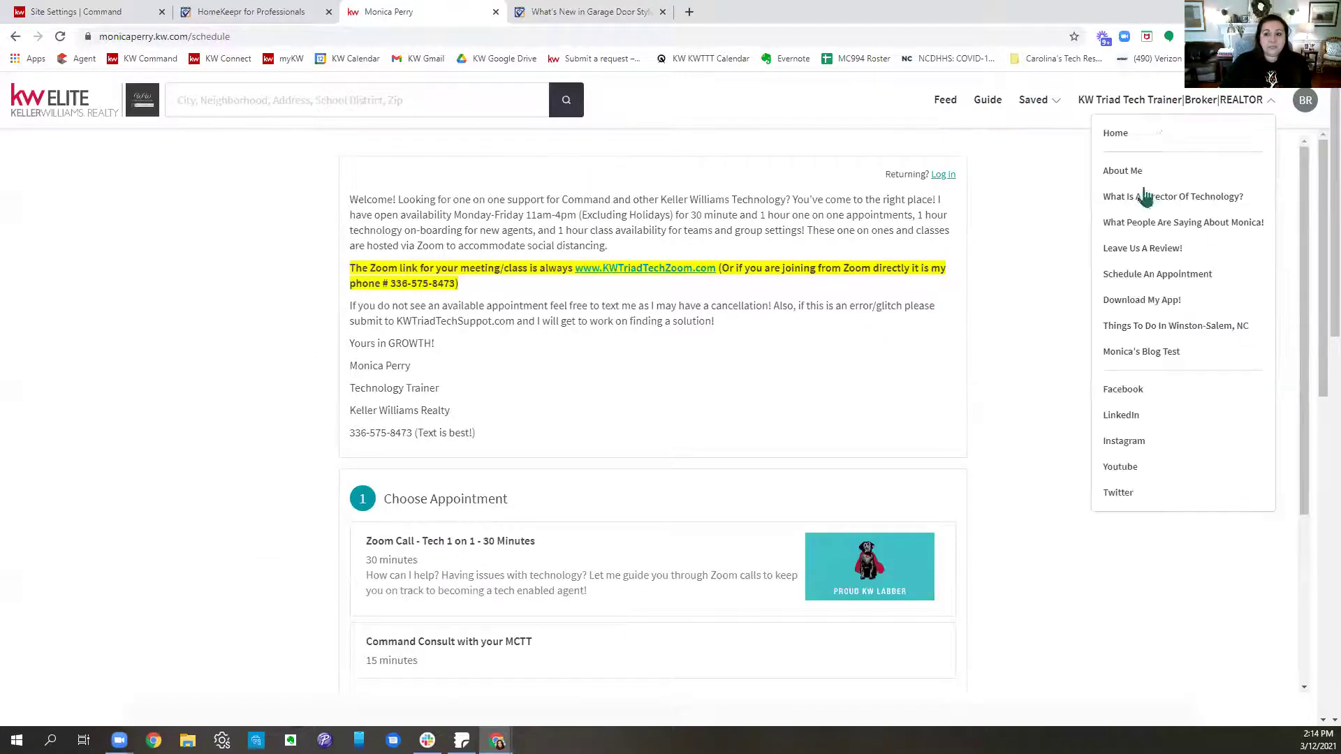
left_click(1139, 352)
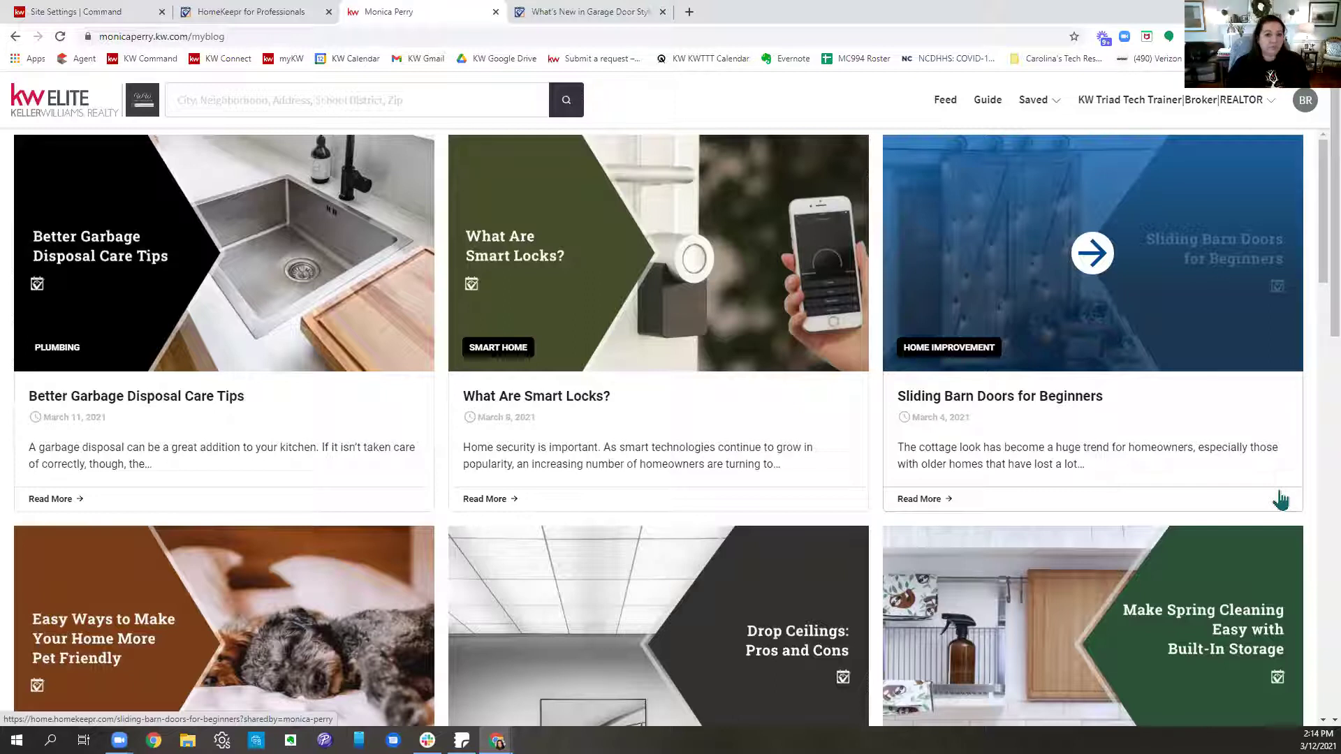
left_click(63, 99)
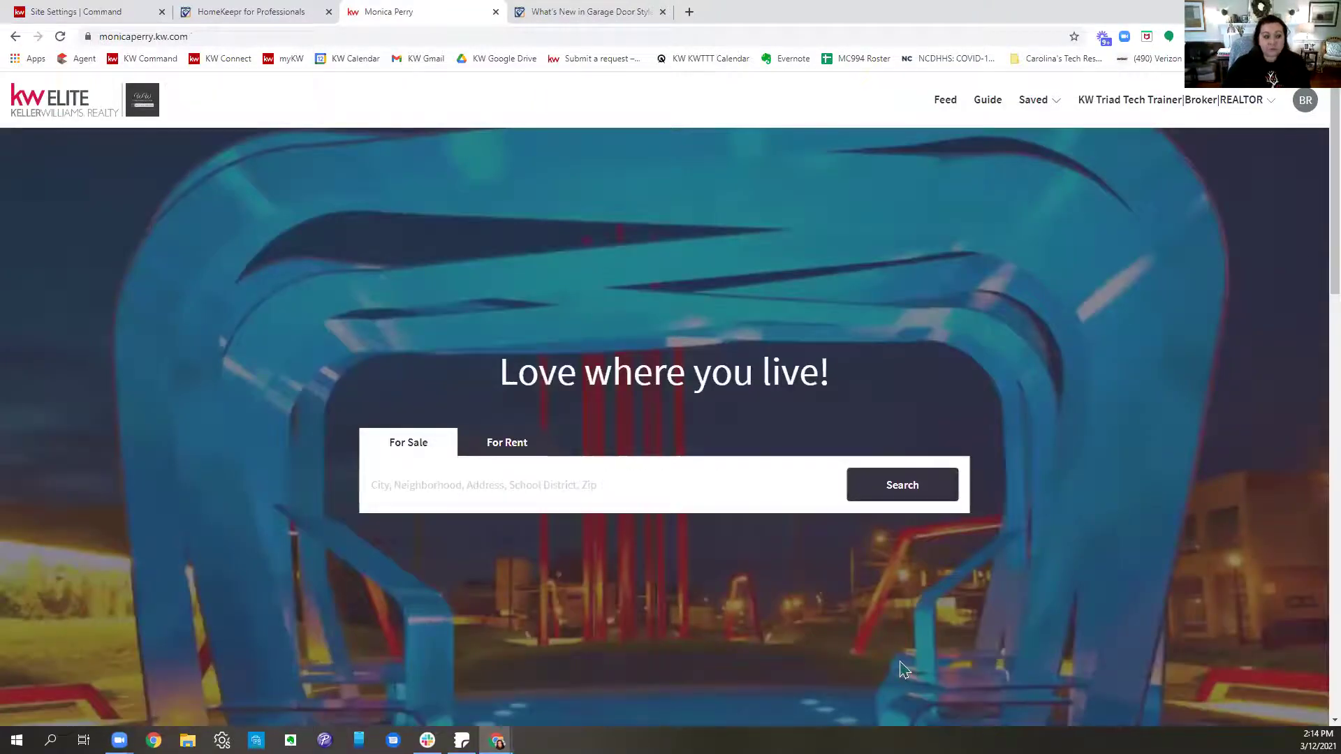
Step: Open Zillow and realtor.com in new tabs, then return to the agent's website
left_click(689, 12)
type("zillow.com")
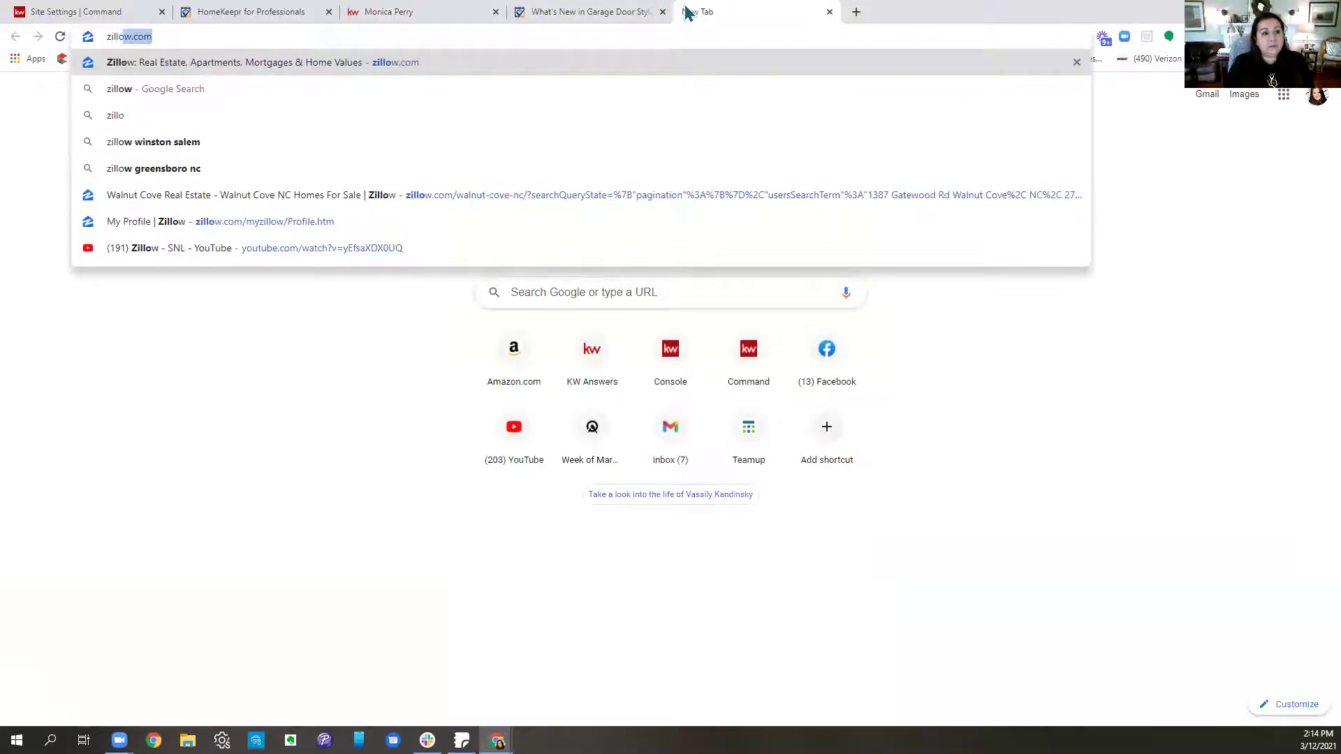
key("Return")
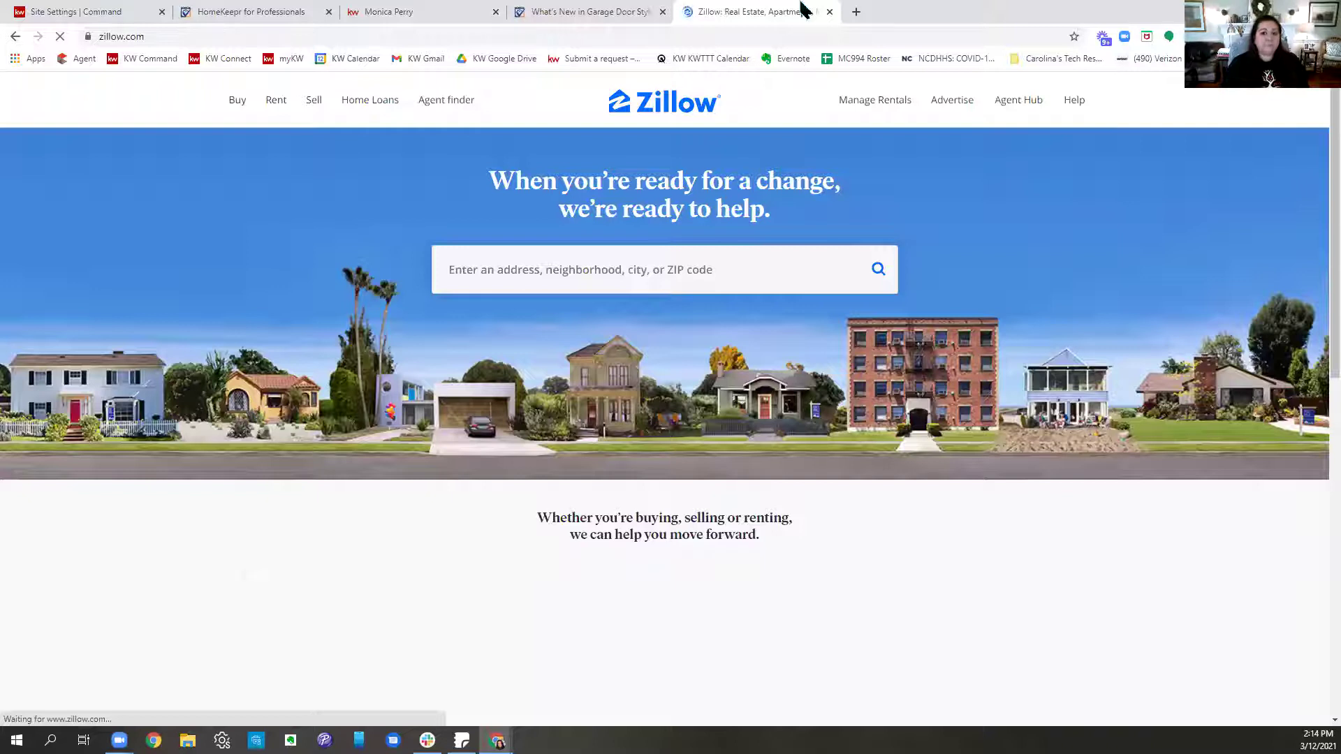
left_click(855, 12)
type("r")
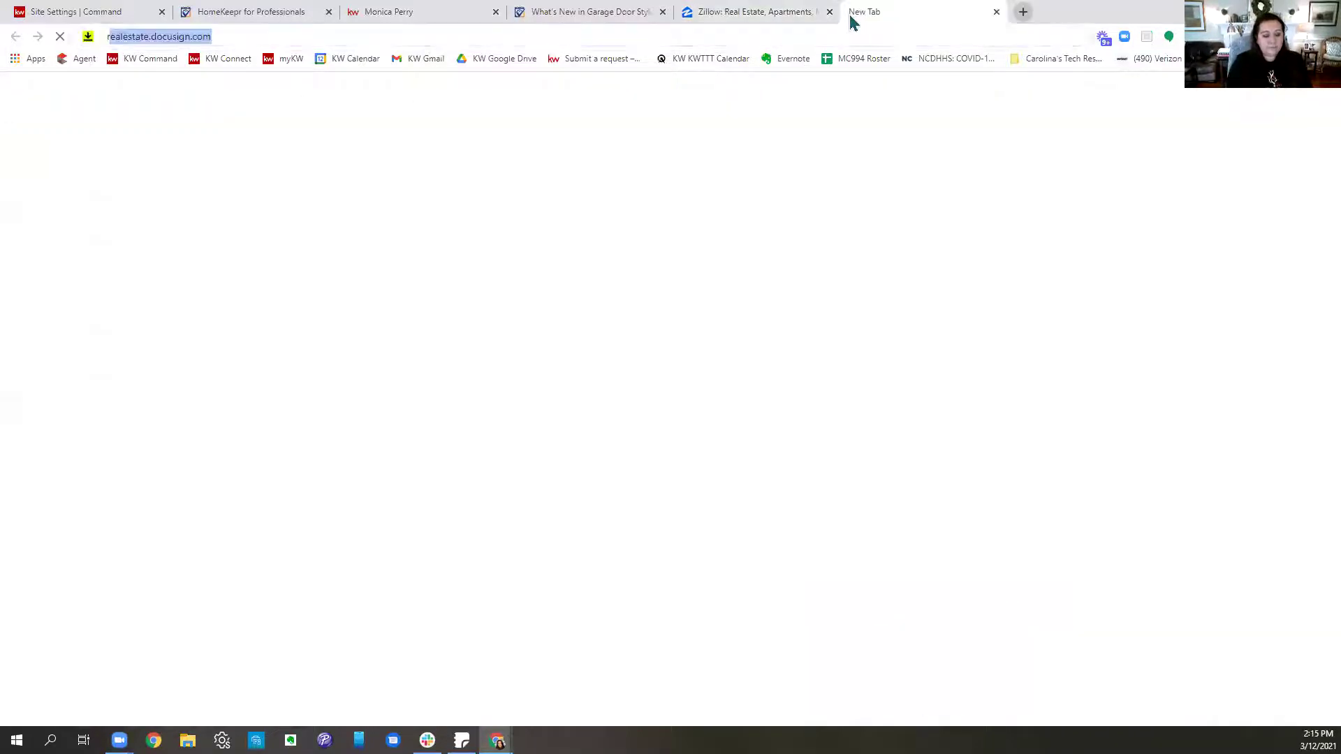
type("ealtor.com")
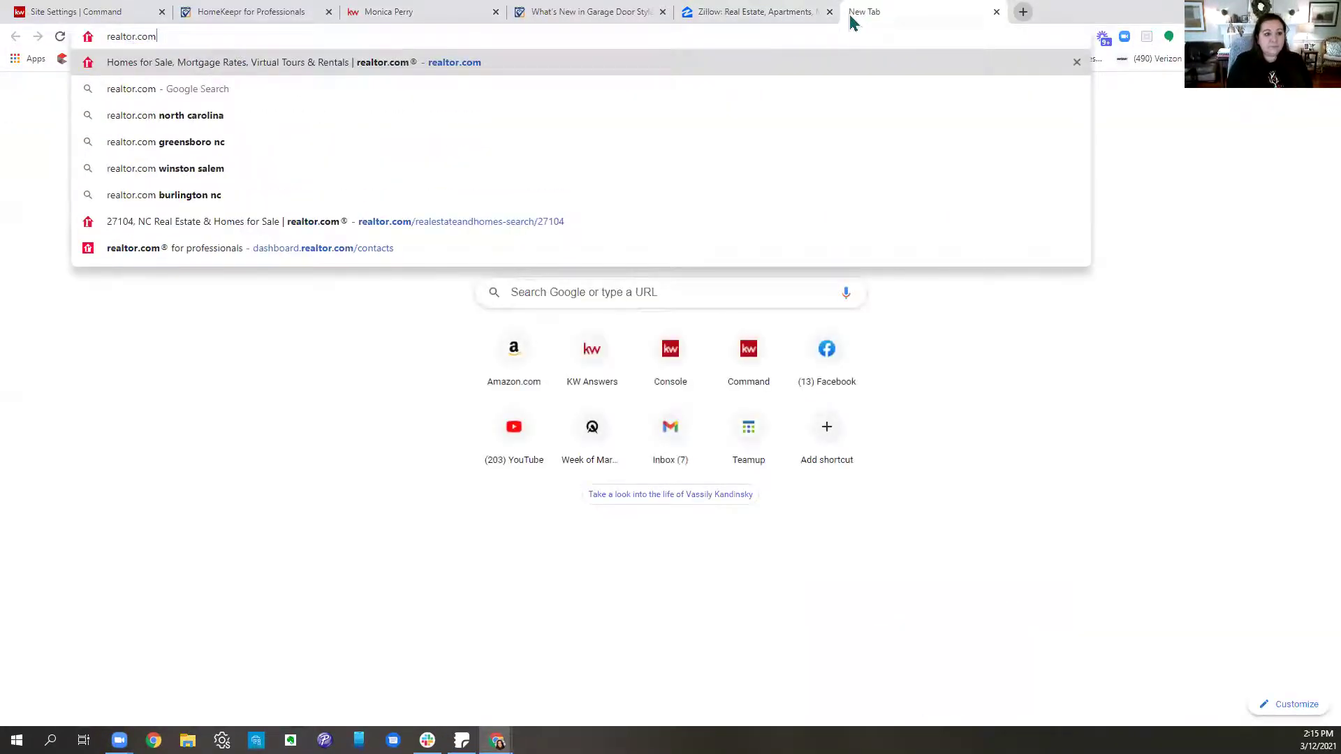
key("Return")
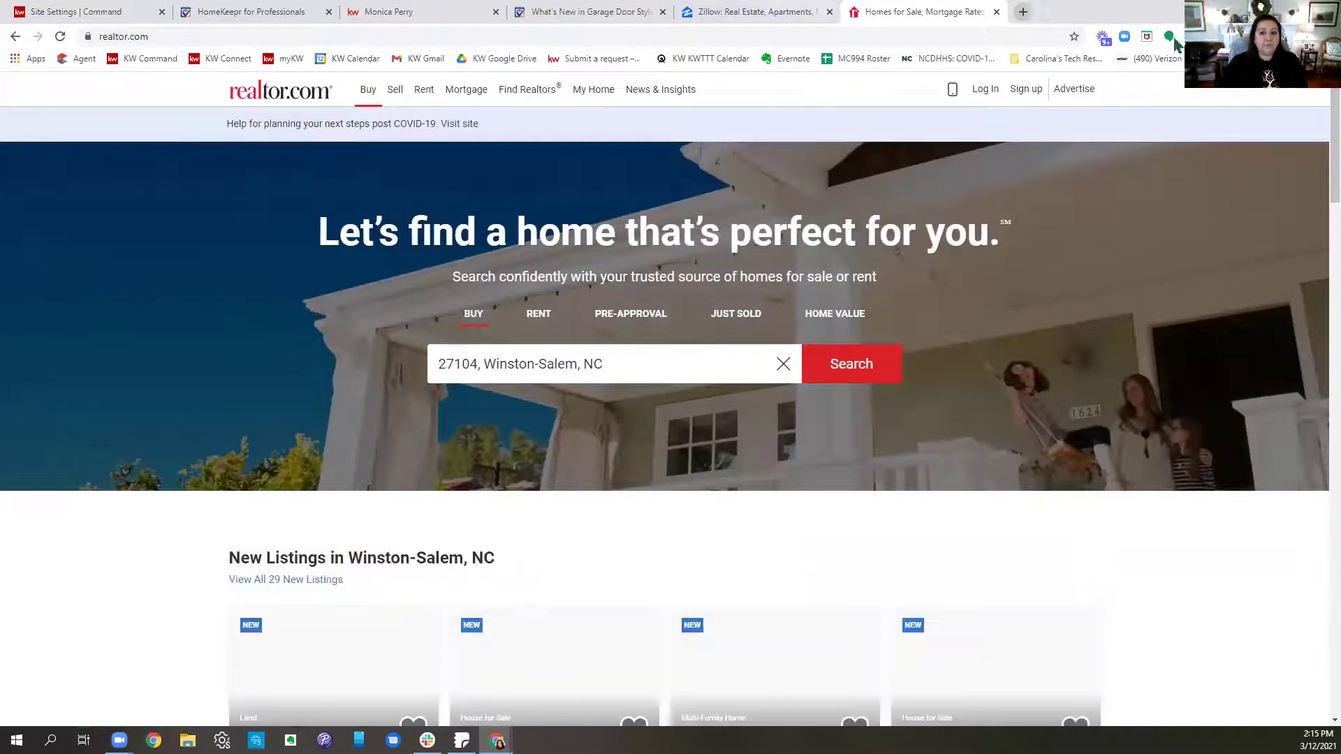
left_click(1023, 12)
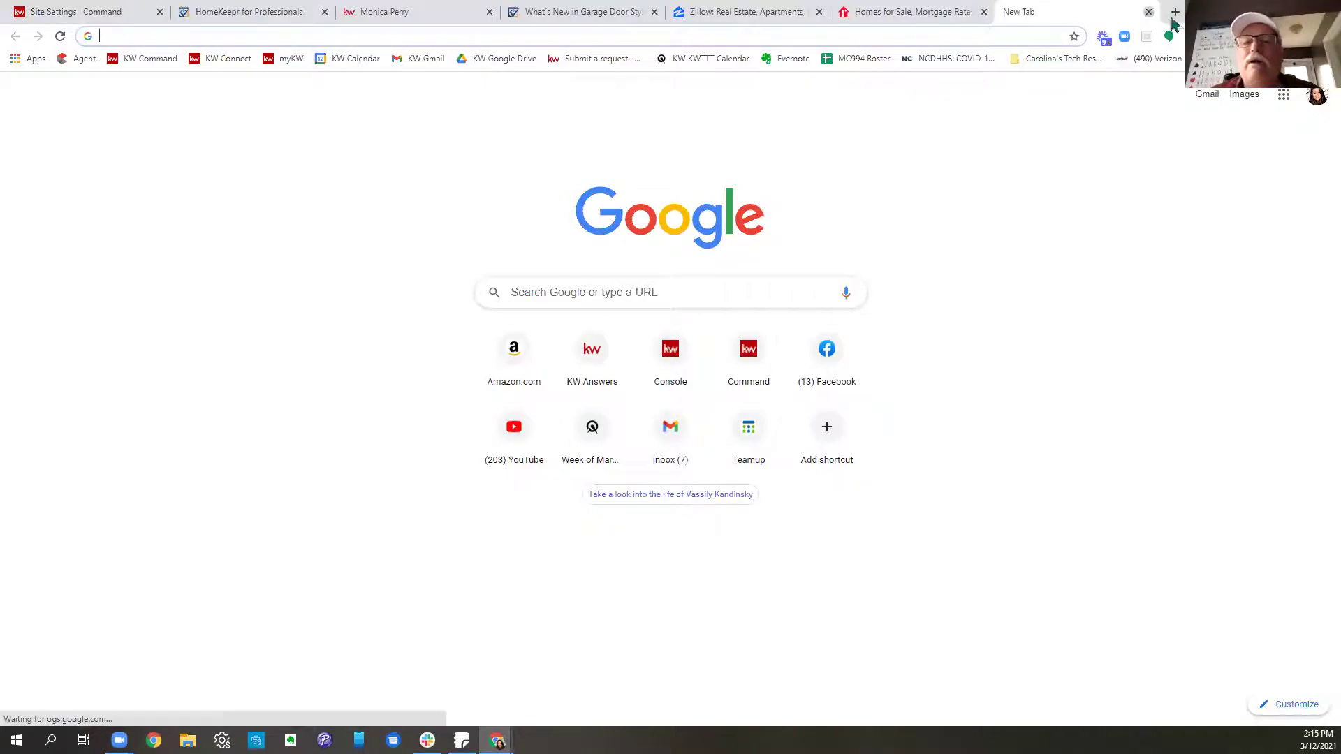
left_click(1149, 11)
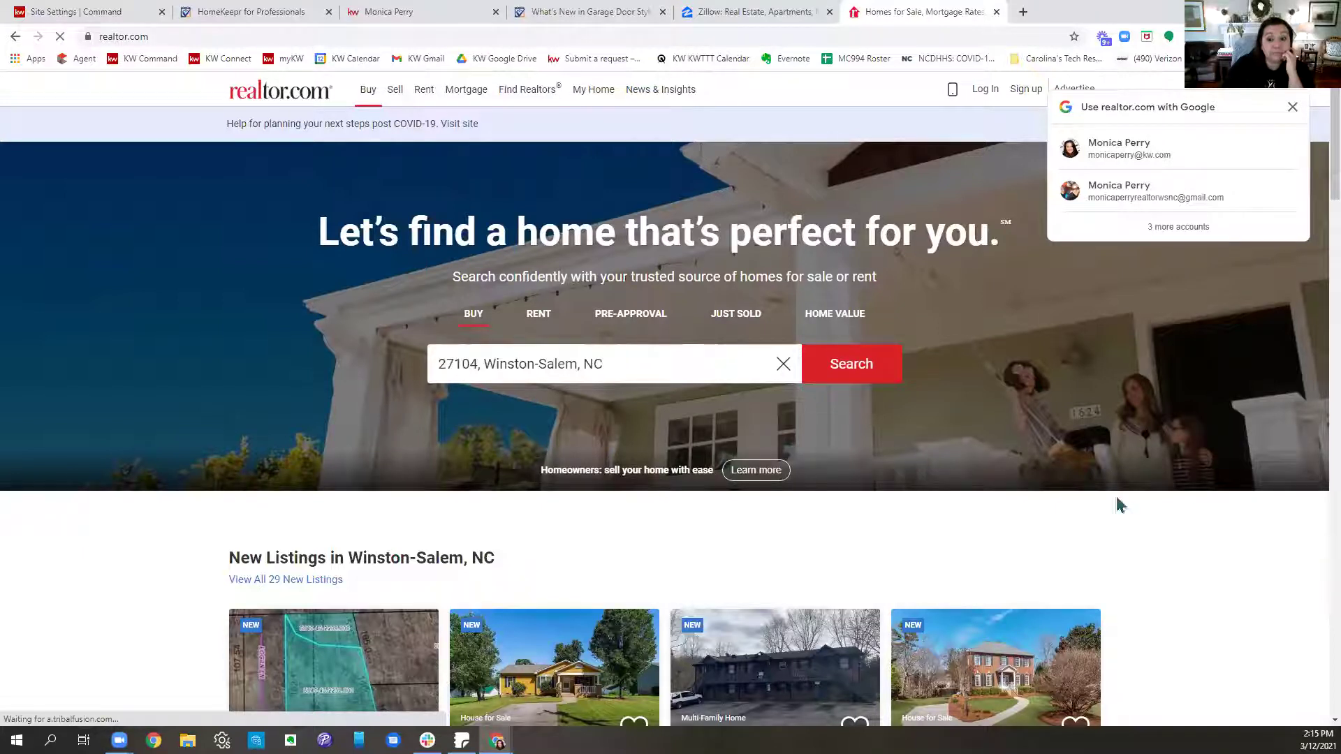
left_click(415, 12)
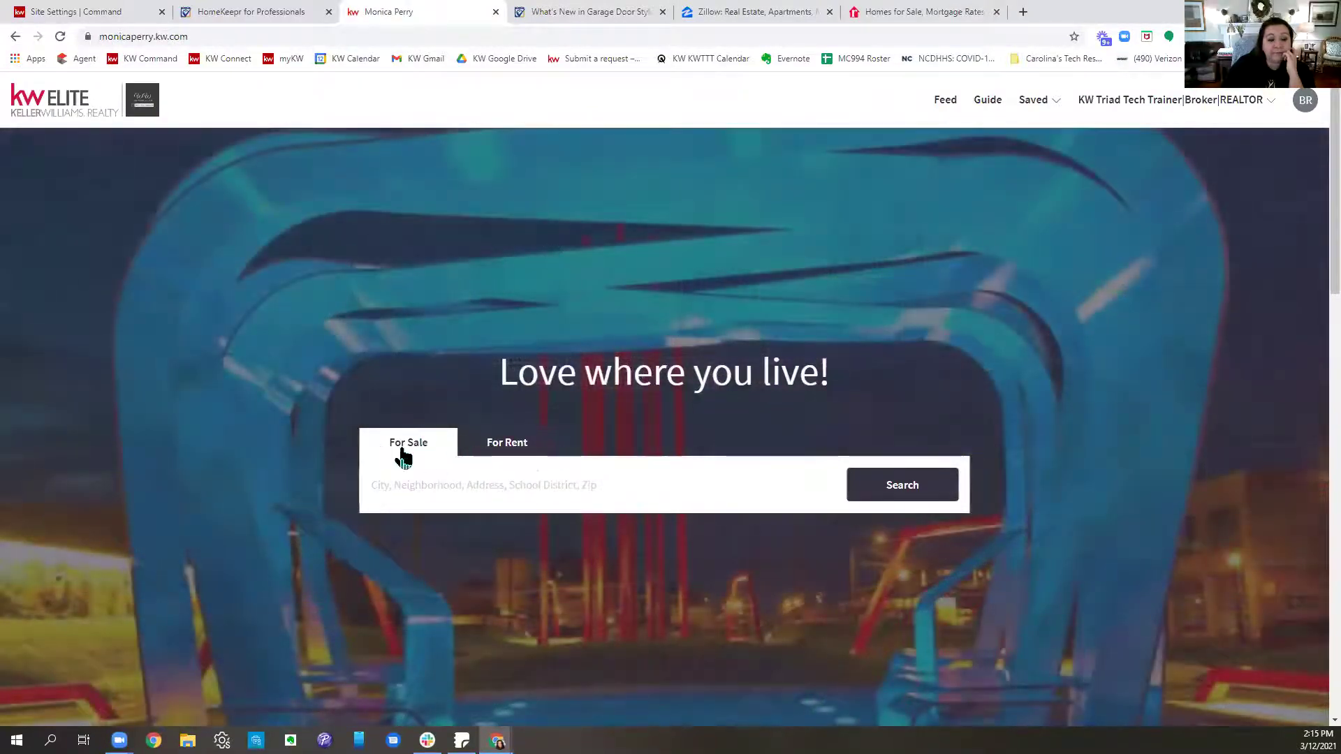
Step: Toggle the agent site's property search between rentals and homes for sale, ending on rentals
left_click(519, 458)
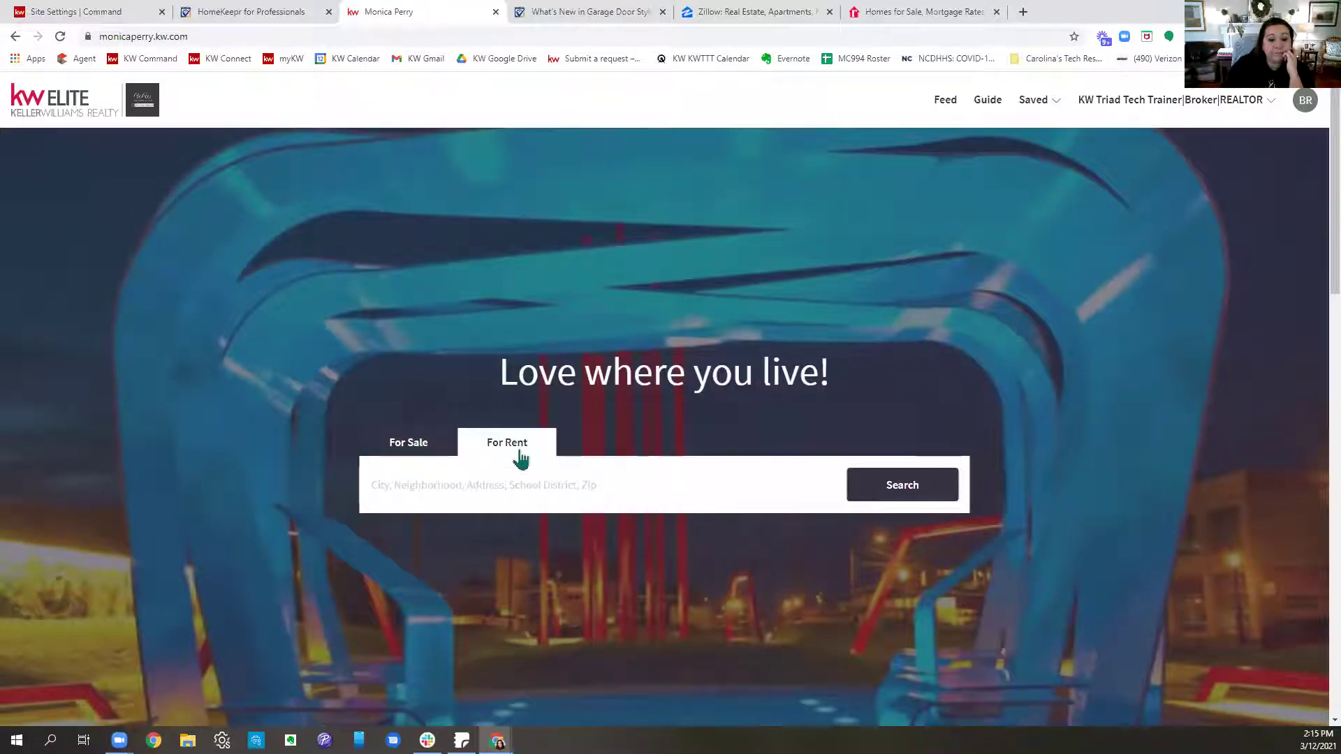
left_click(412, 460)
left_click(520, 446)
scroll(984, 462, "down", 6)
scroll(990, 454, "down", 3)
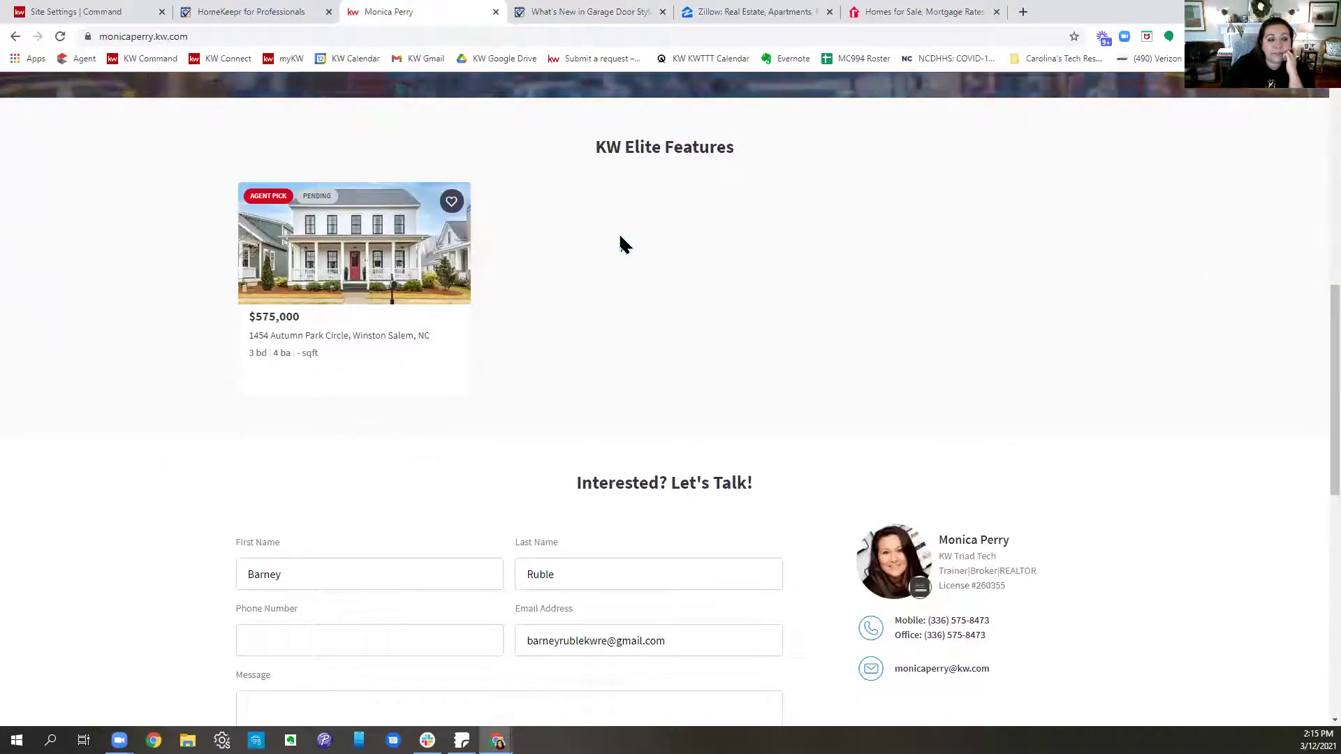
scroll(1100, 383, "down", 8)
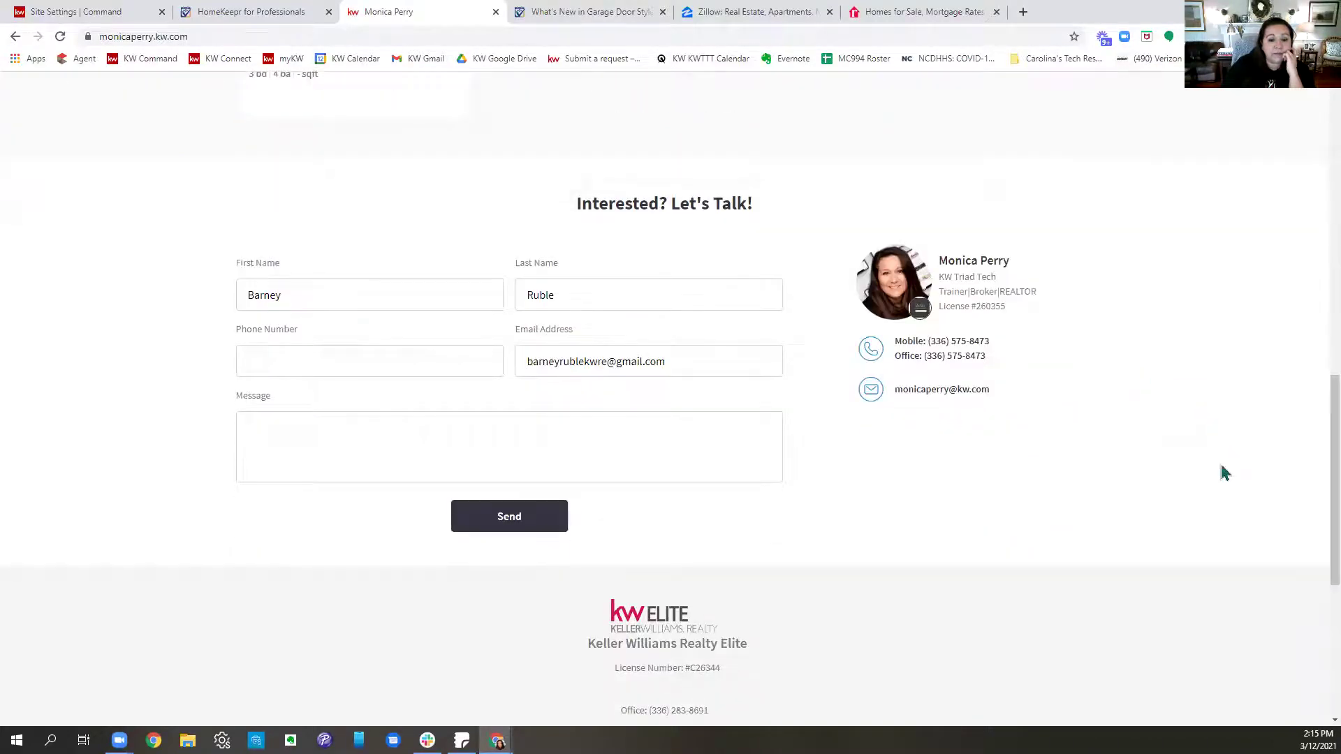
scroll(1128, 579, "up", 20)
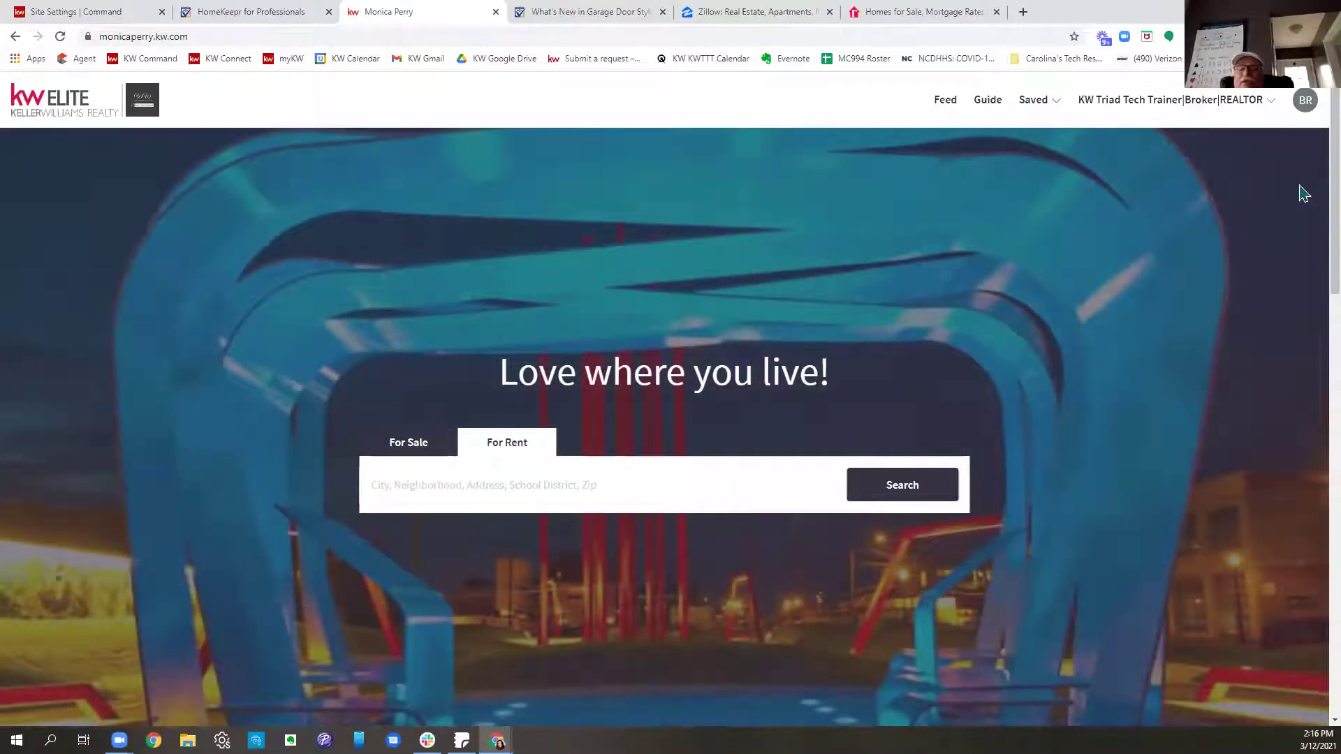
Step: Close the Homes for Sale and Zillow tabs and bring up the garage door styles article
left_click(996, 12)
left_click(830, 12)
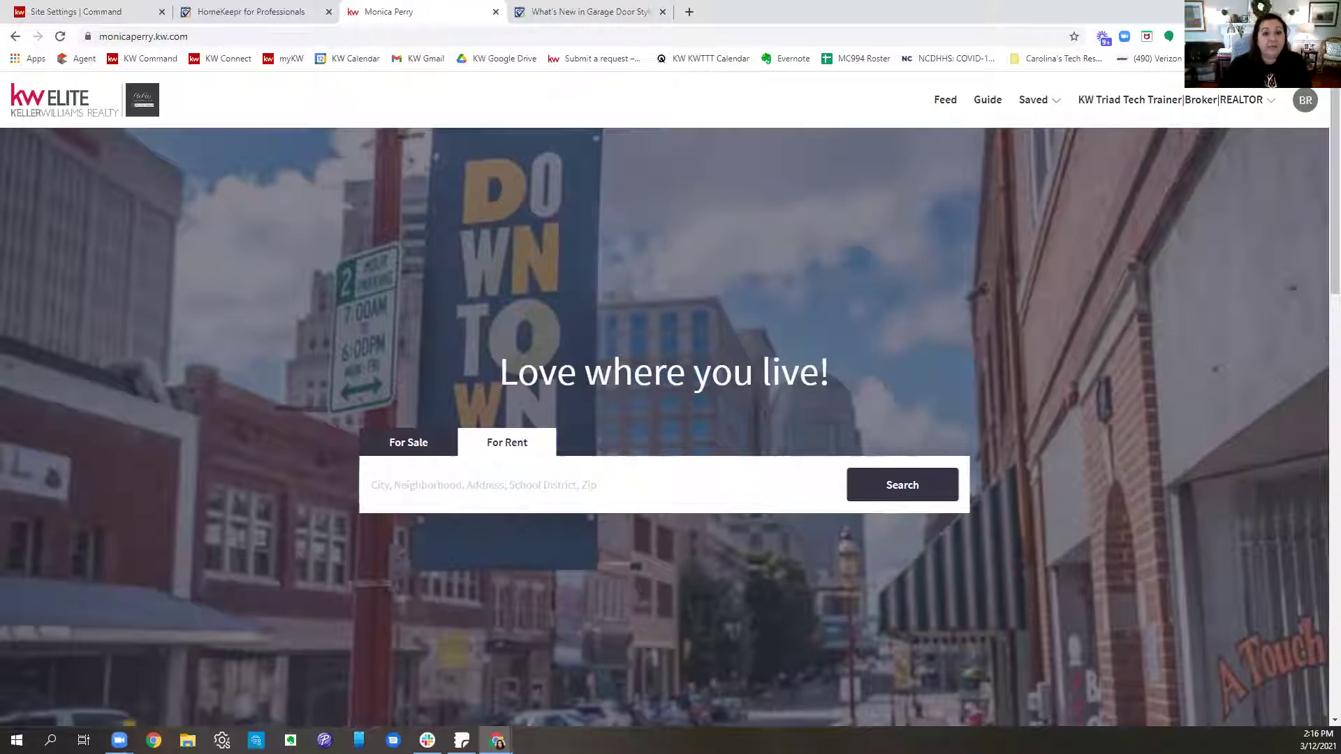
left_click(615, 12)
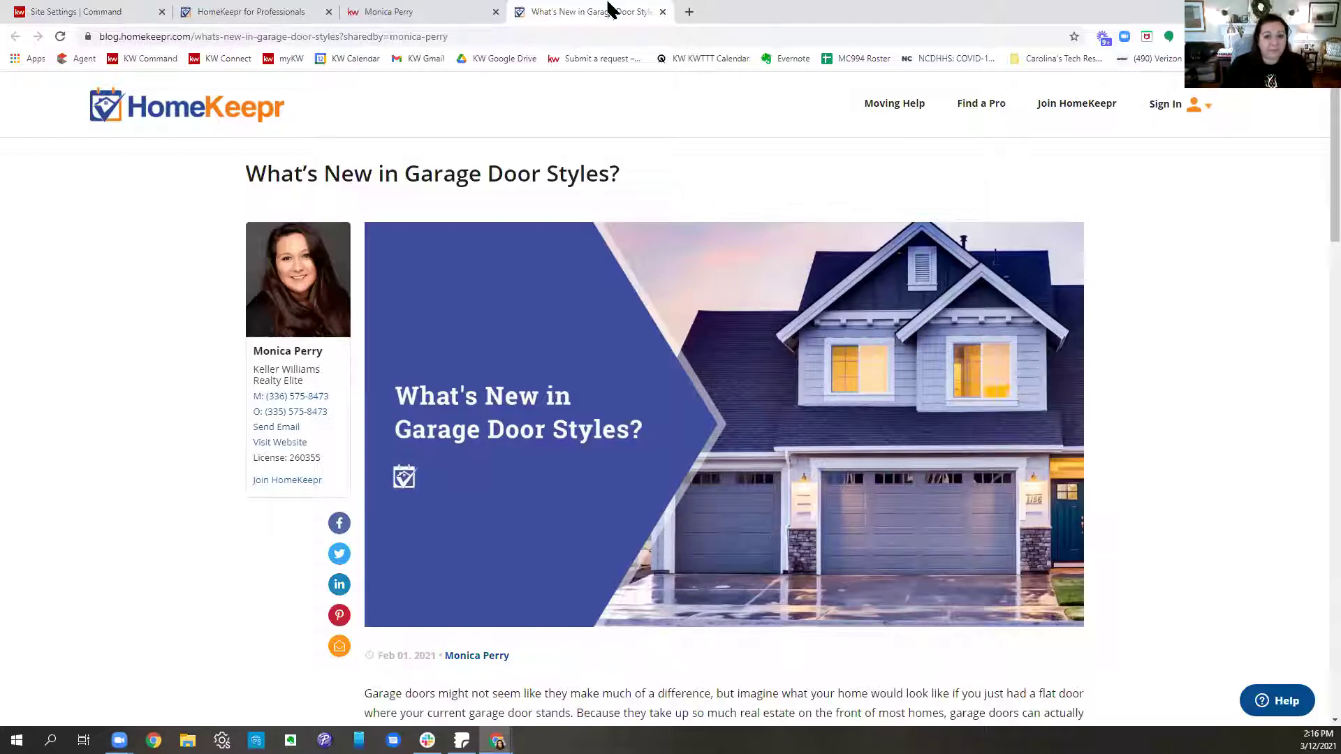
Step: Close the garage door article, search Google for 'smitty's notes' in a new tab, and open the top result
left_click(663, 12)
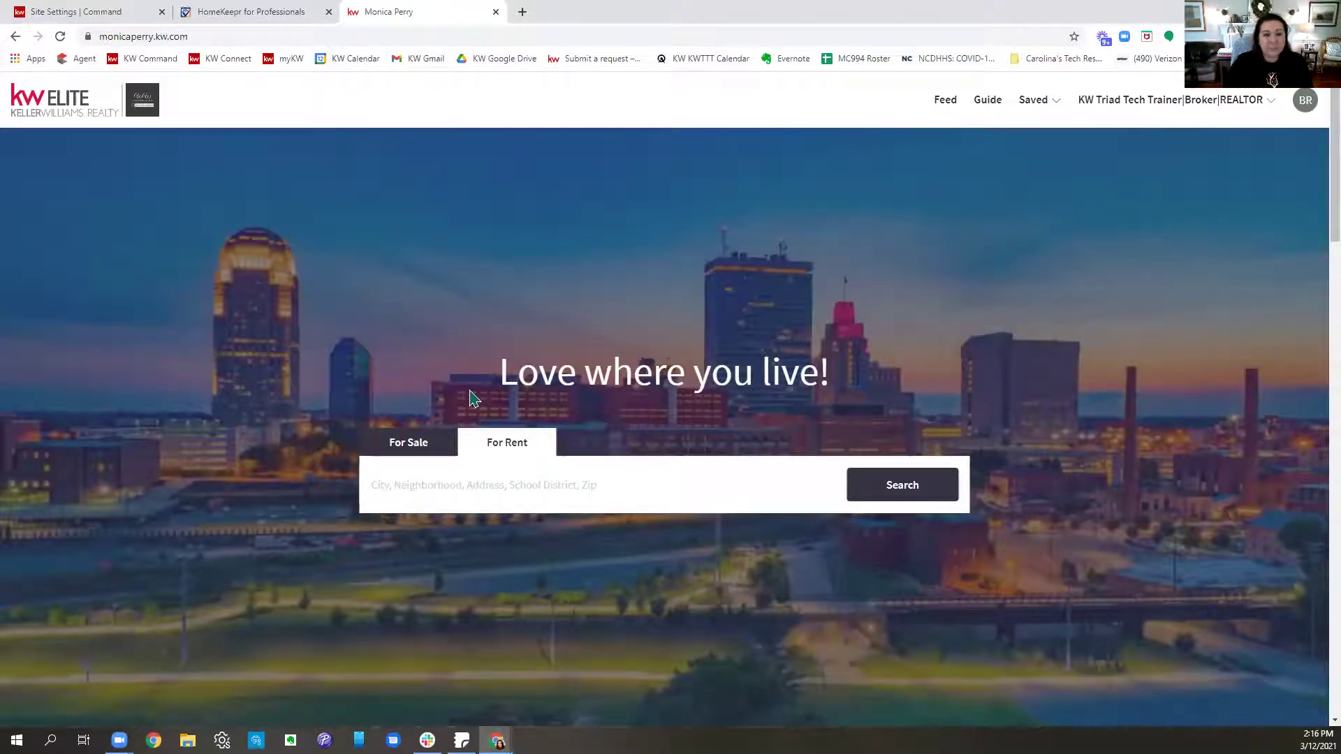
left_click(521, 19)
type("smit")
key("BackSpace")
type("ty")
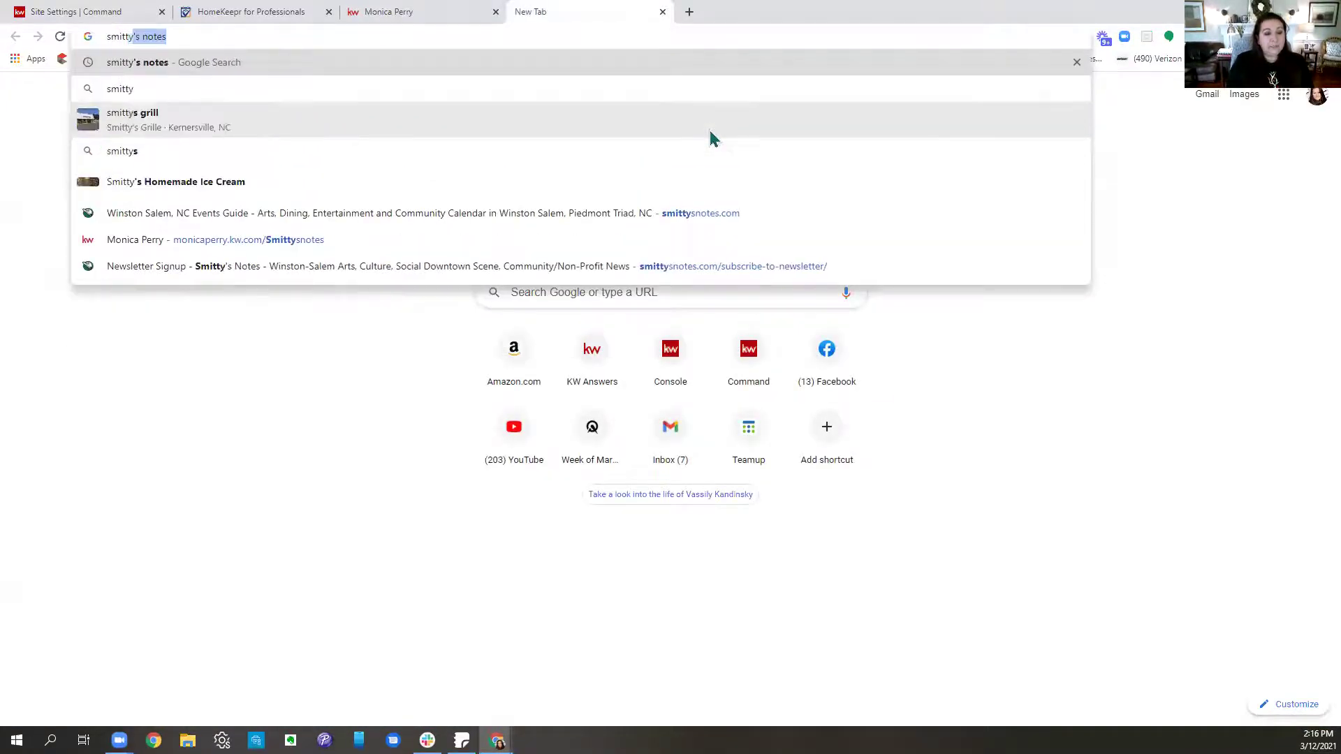
type("'s notes")
key("Return")
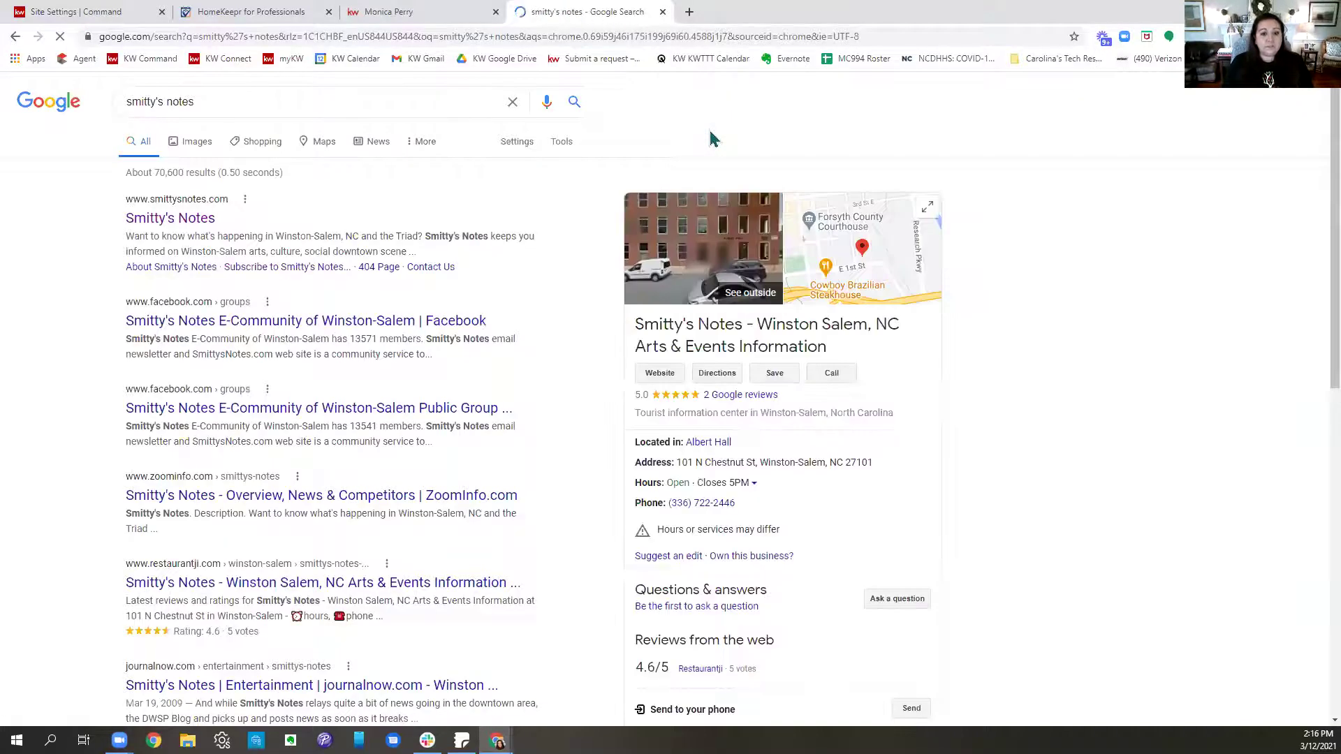
left_click(194, 228)
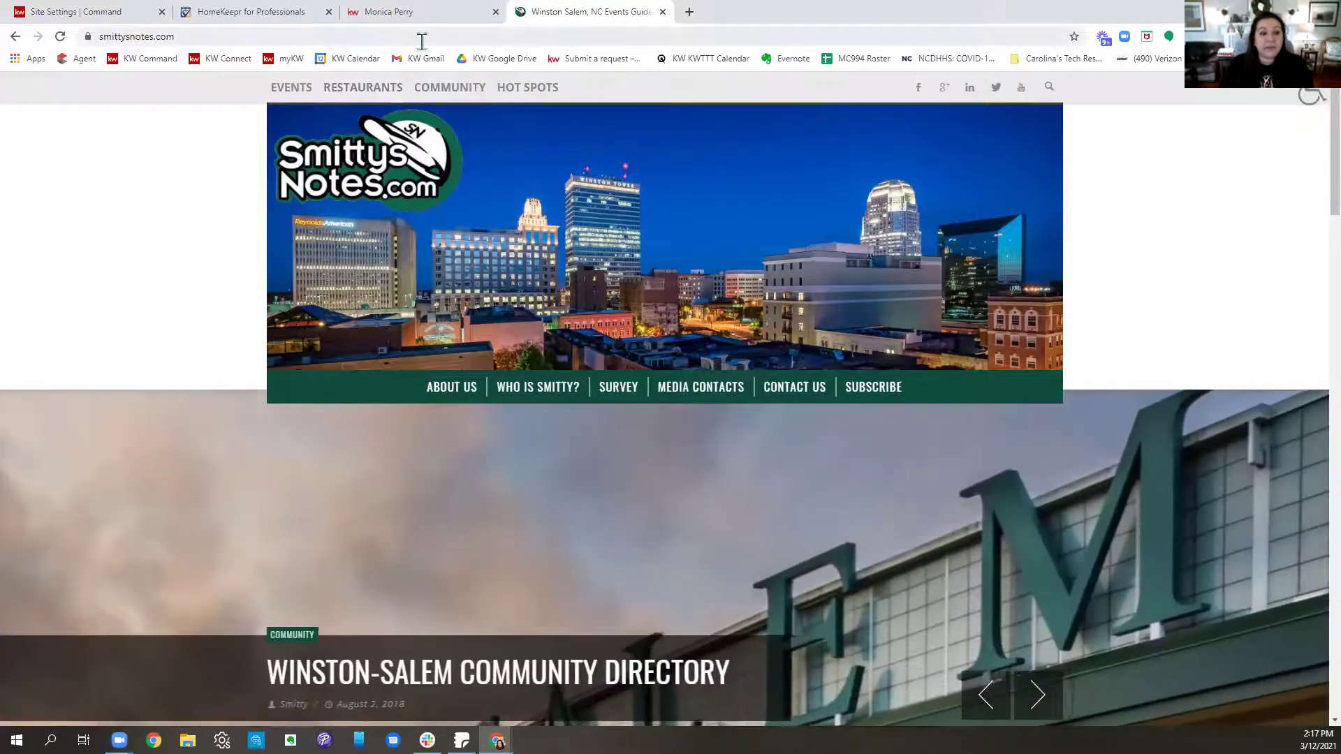
Step: Select the full smittysnotes.com address for copying, then return to the Command page settings
left_click(418, 38)
left_click(262, 40)
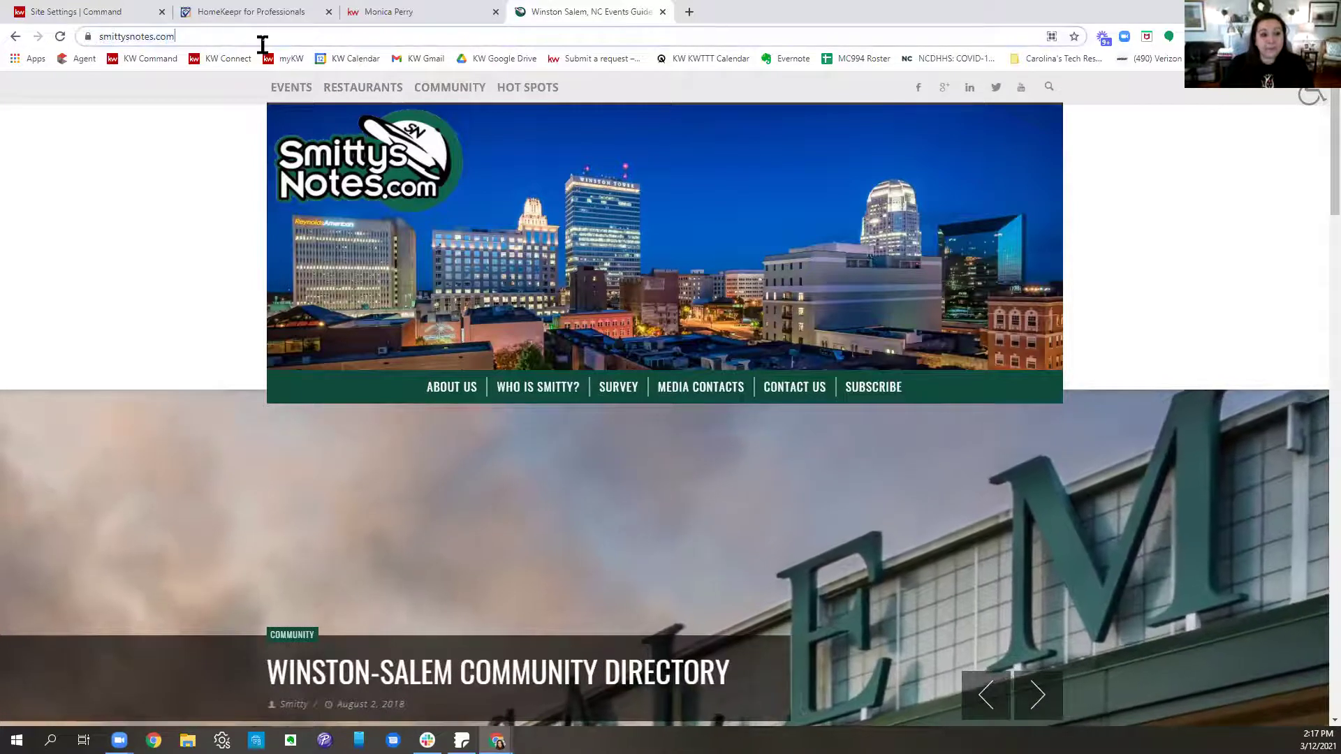
left_click_drag(130, 45, 84, 42)
left_click(228, 41)
left_click_drag(227, 42, 84, 42)
left_click(214, 45)
left_click_drag(214, 44, 102, 42)
left_click(247, 43)
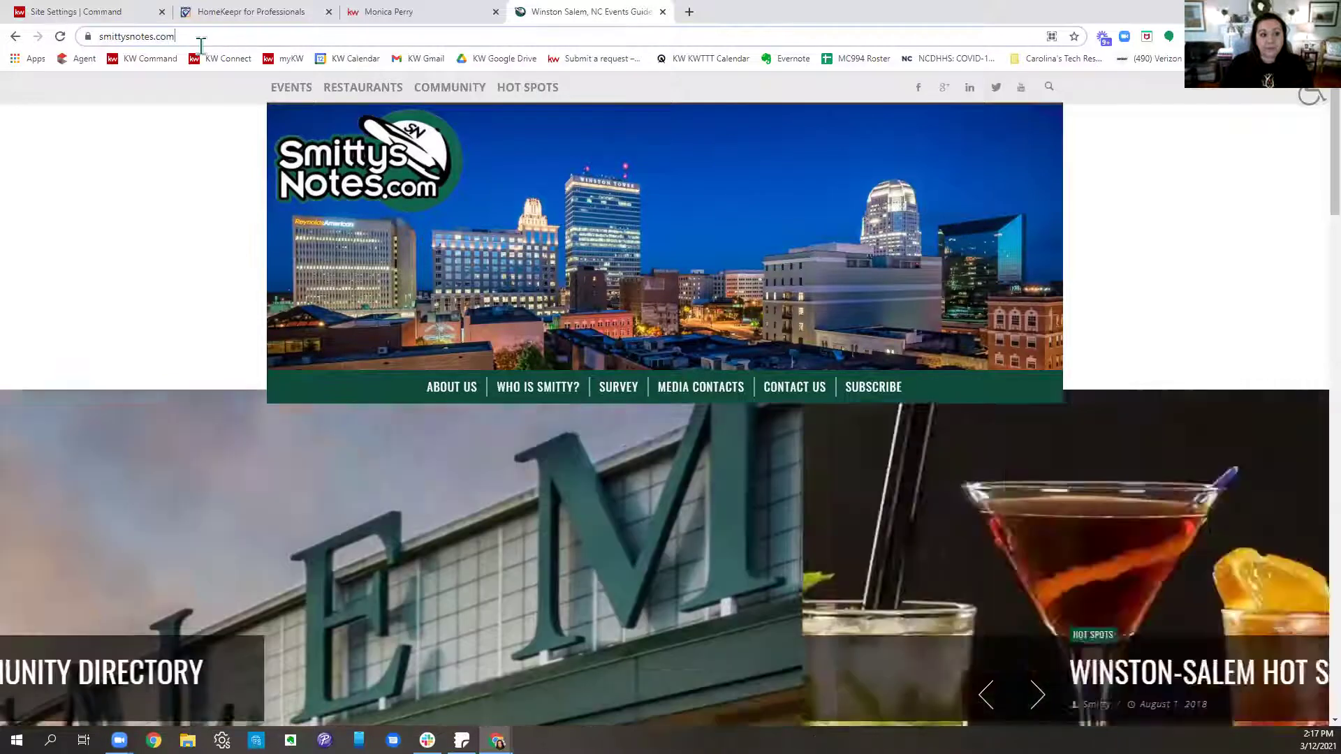
left_click_drag(247, 44, 69, 46)
left_click(181, 43)
left_click_drag(182, 43, 88, 43)
left_click(178, 46)
left_click_drag(178, 46, 94, 42)
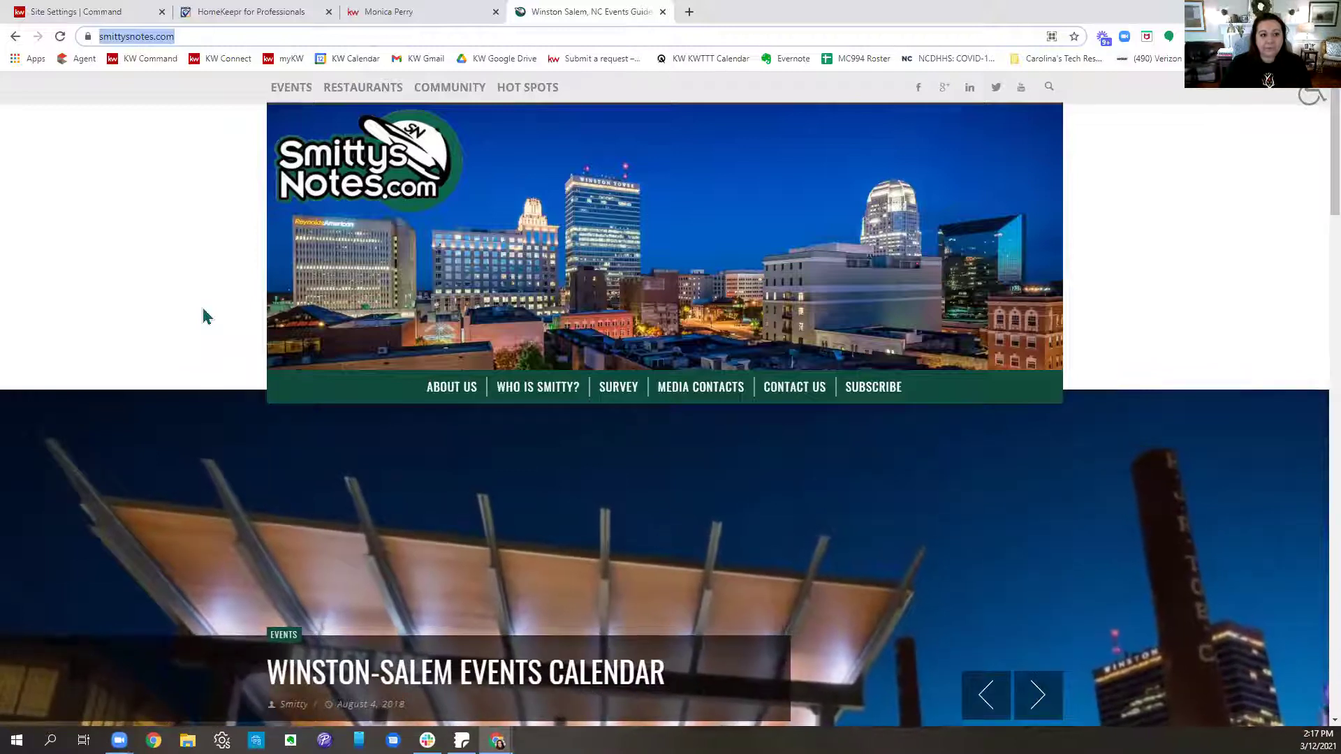
left_click(111, 17)
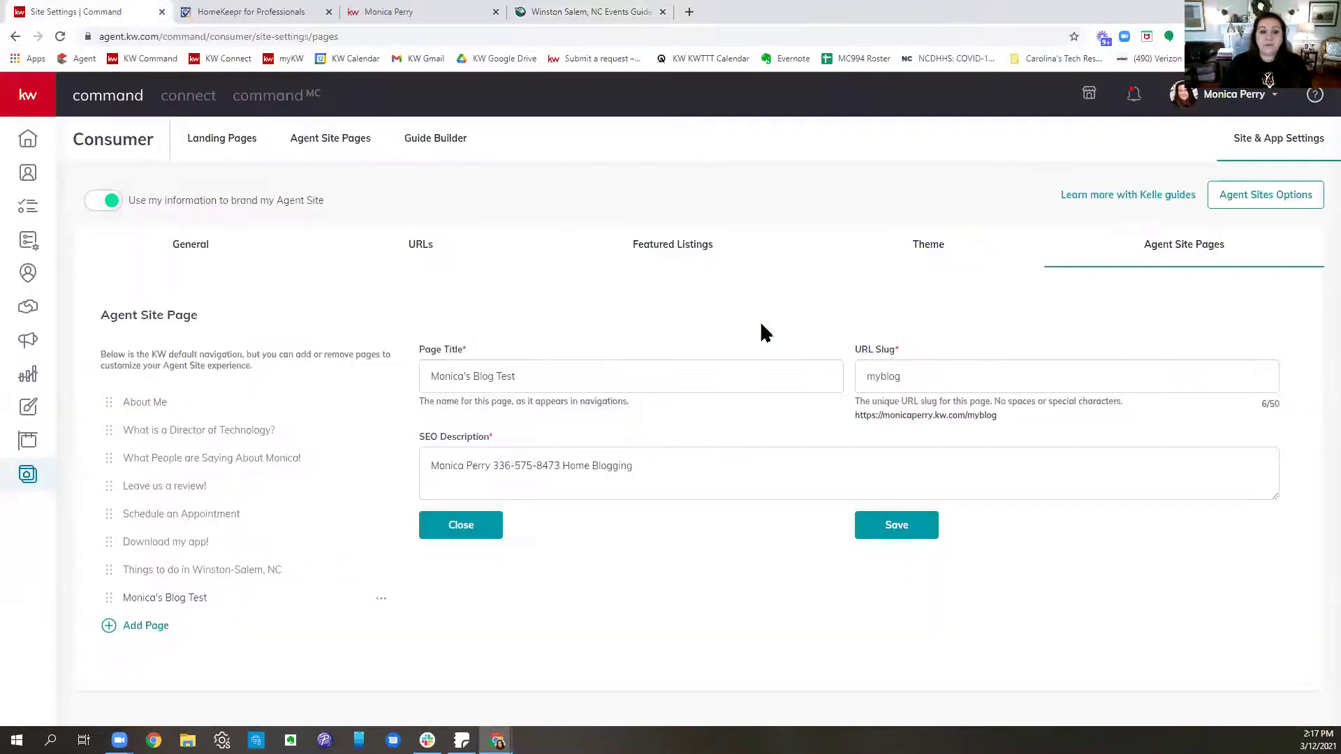
Step: Bring up the Consumer landing pages list, then start a blank new browser tab
left_click(24, 487)
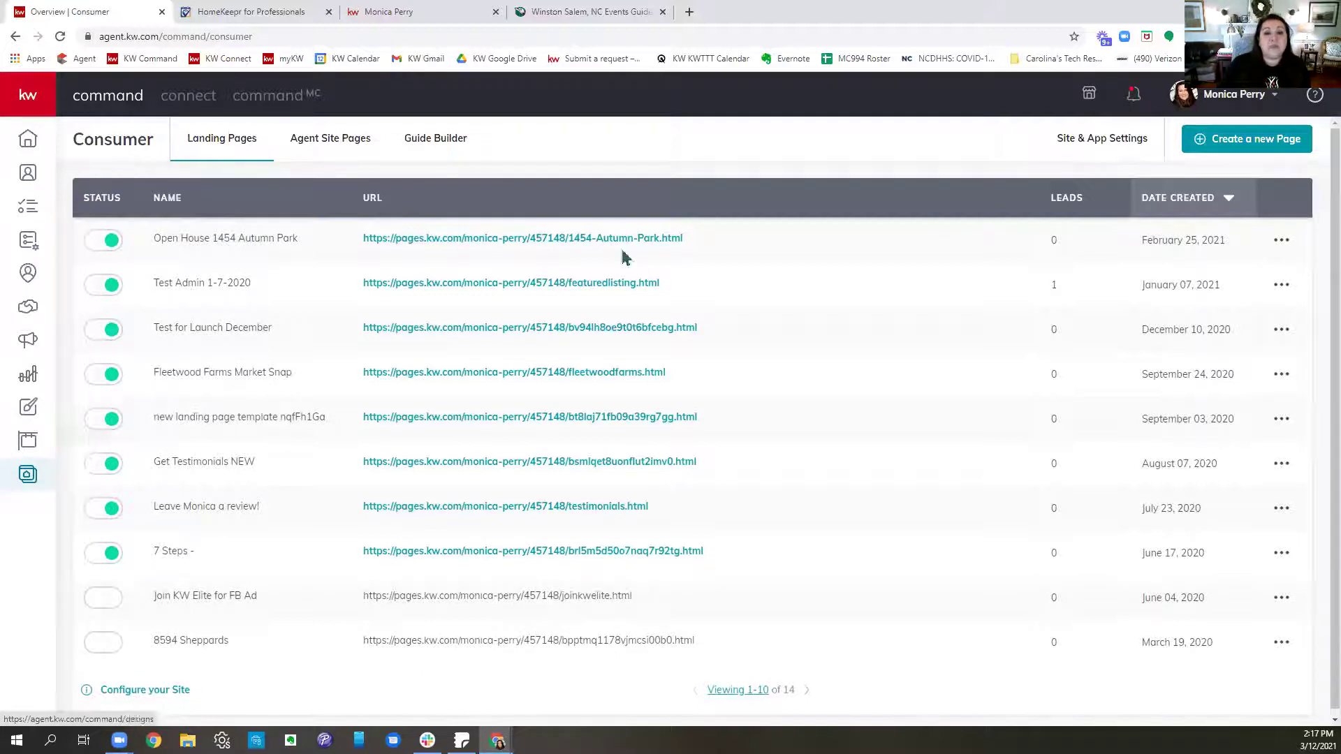
left_click(690, 13)
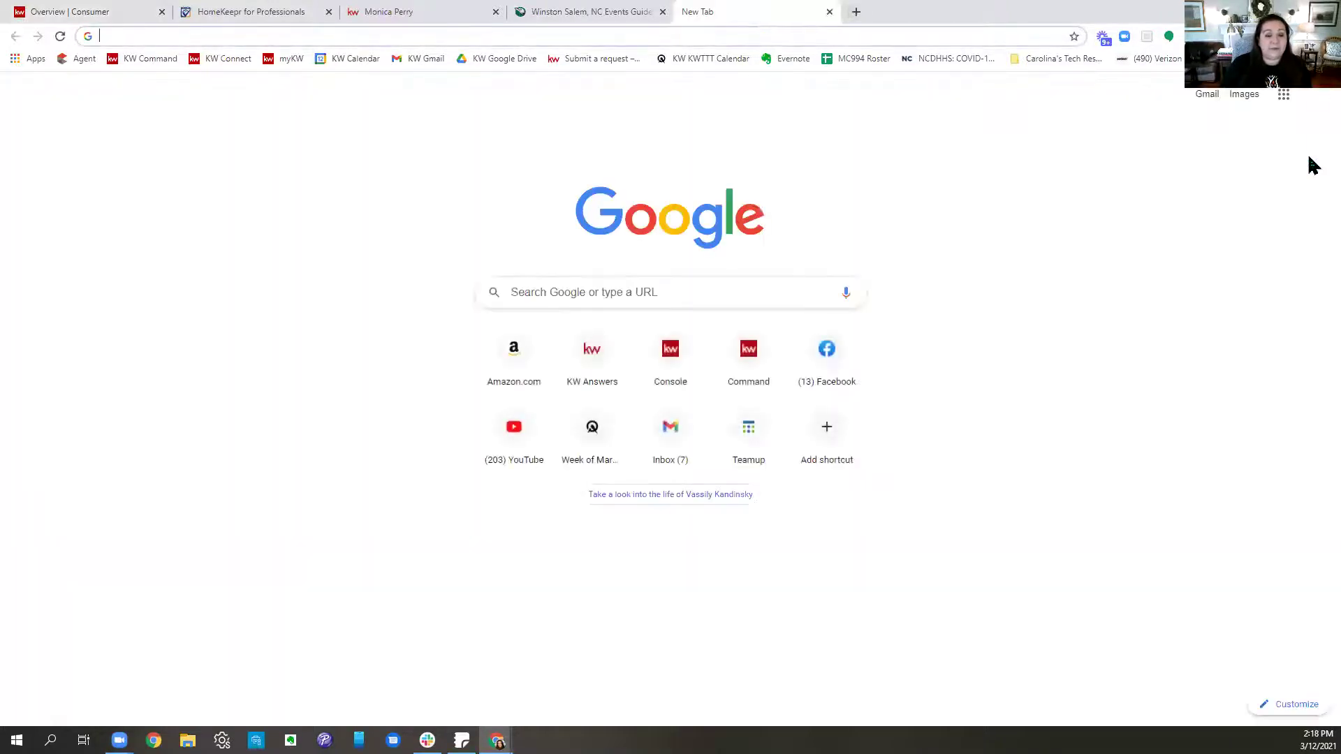
Step: Enter commandconsult.com as the address in the new tab
type("c")
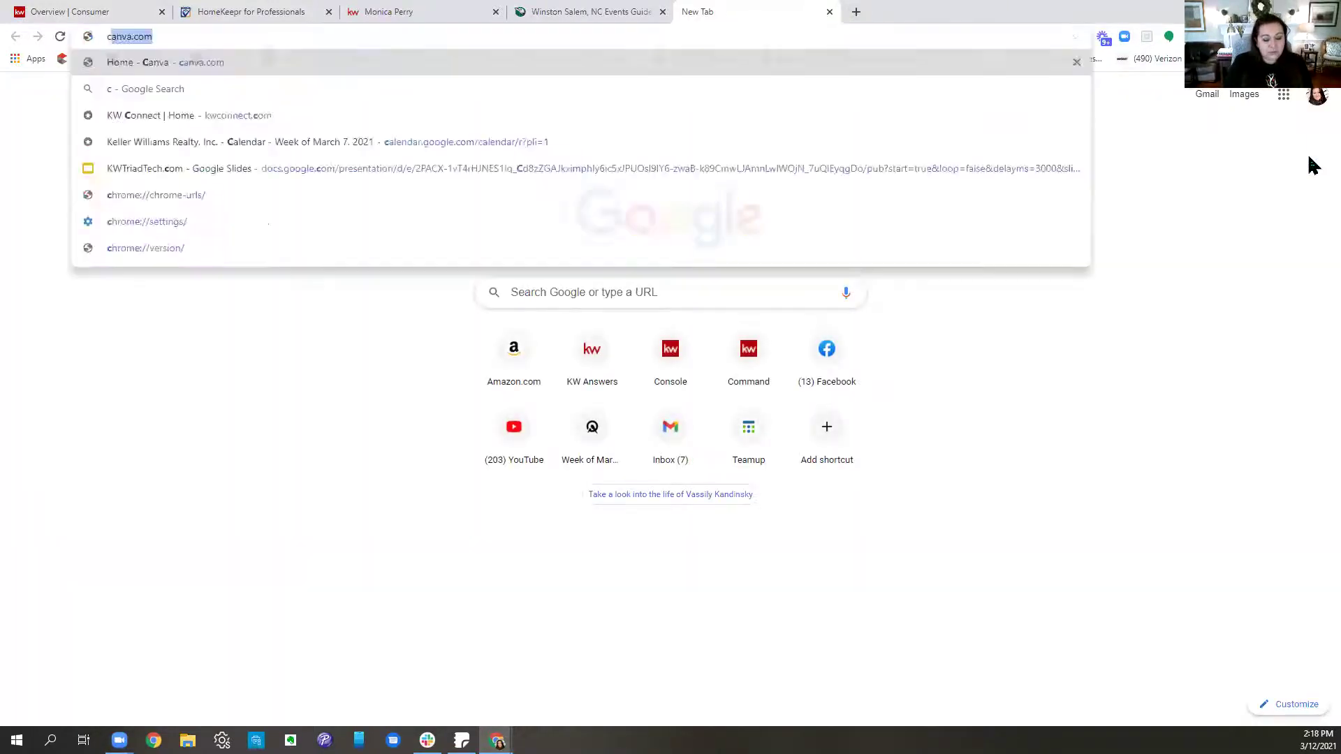
type("onsult")
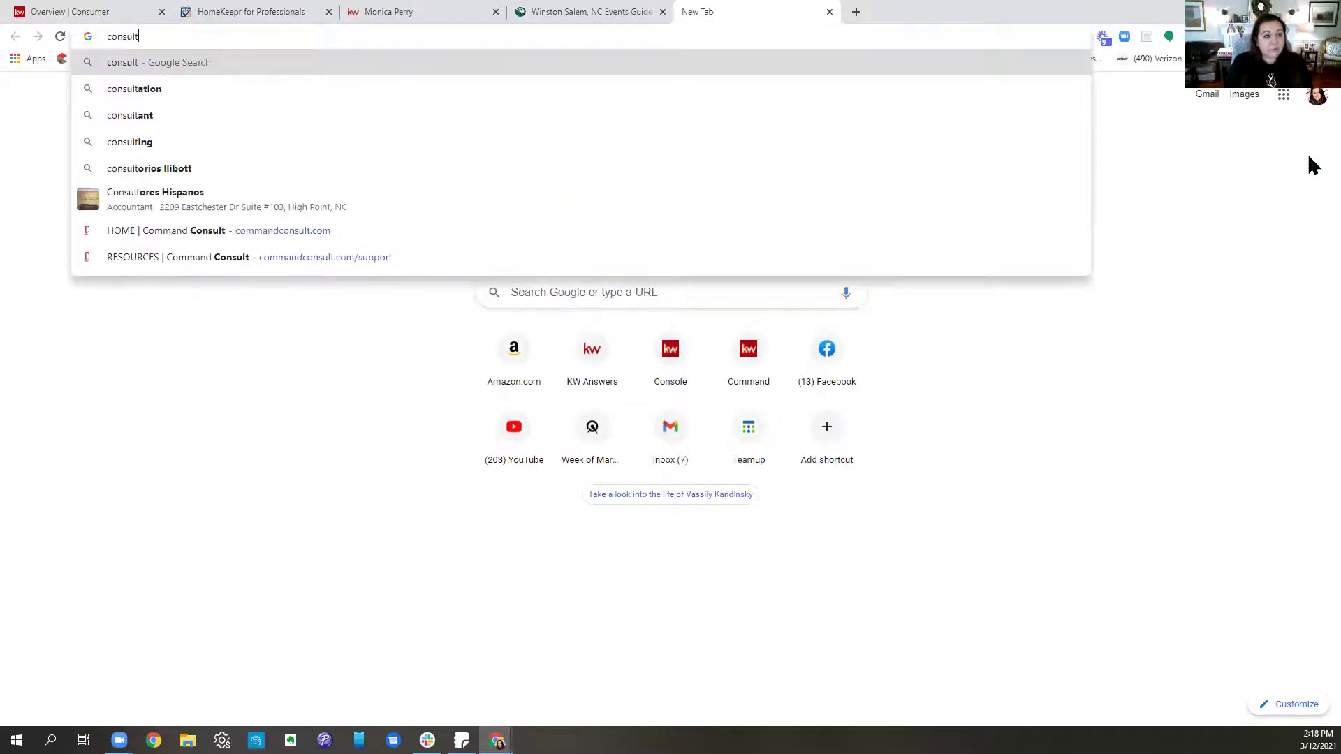
key("BackSpace")
key("BackSpace")
key("BackSpace")
key("BackSpace")
key("BackSpace")
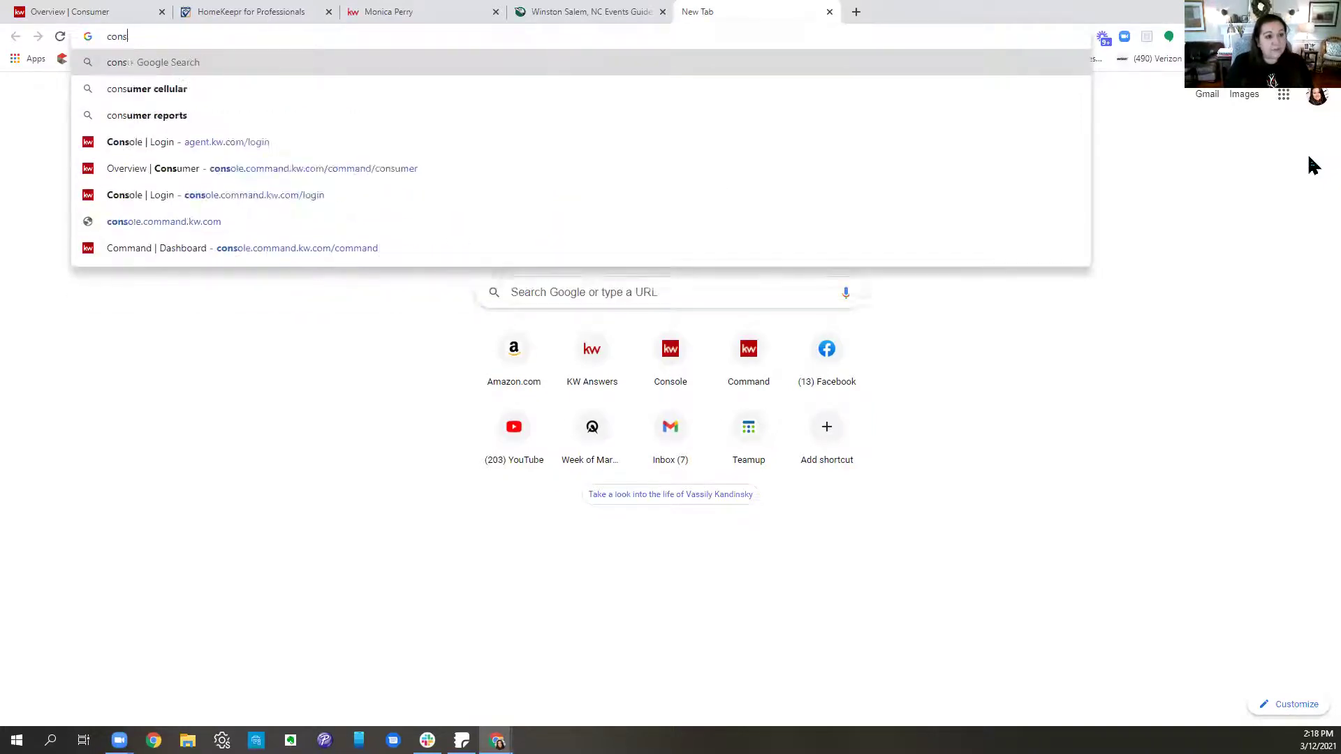
type("omma")
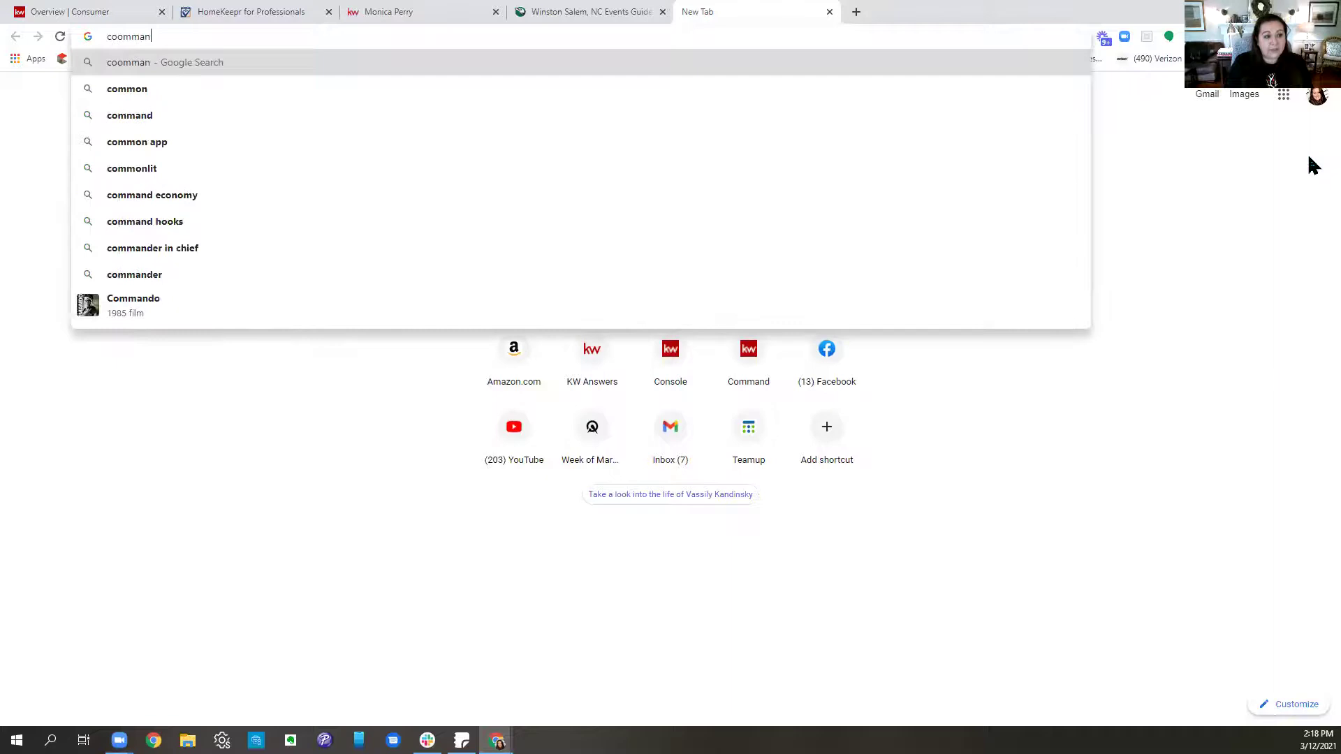
type("nd")
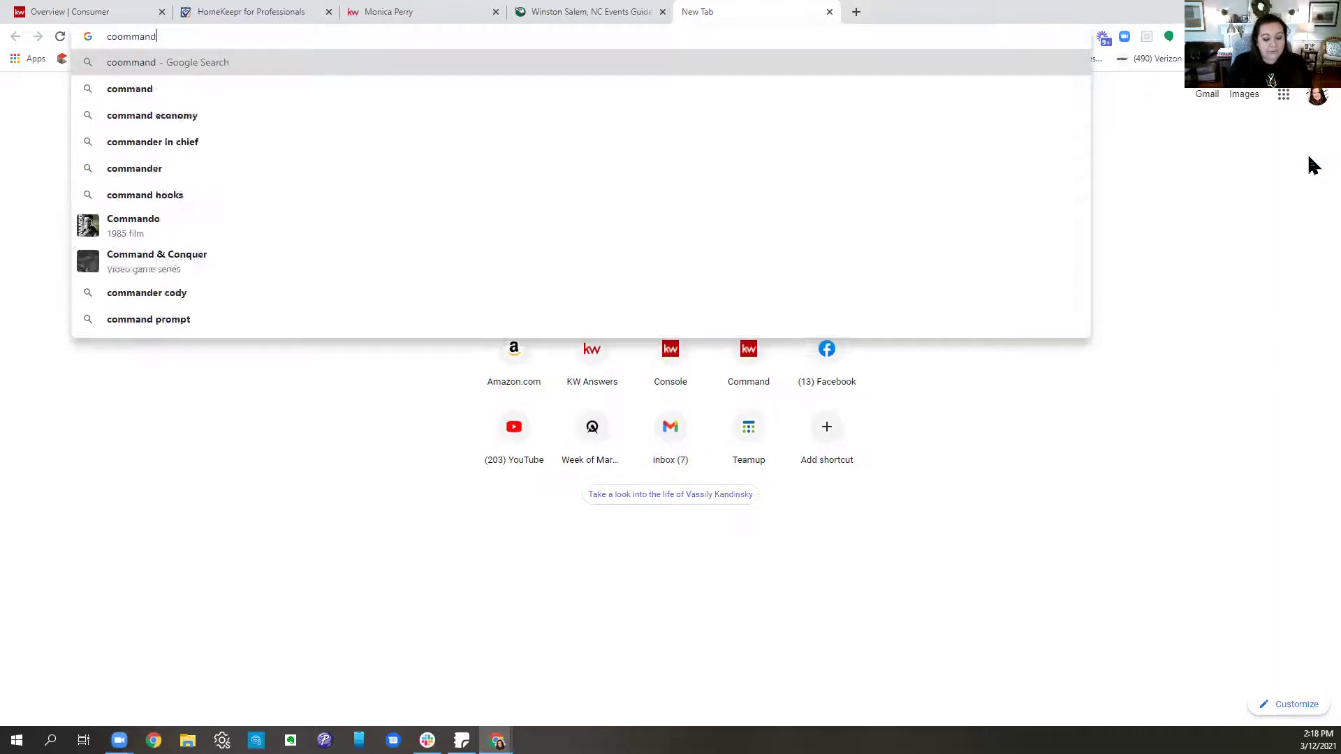
type("consult.")
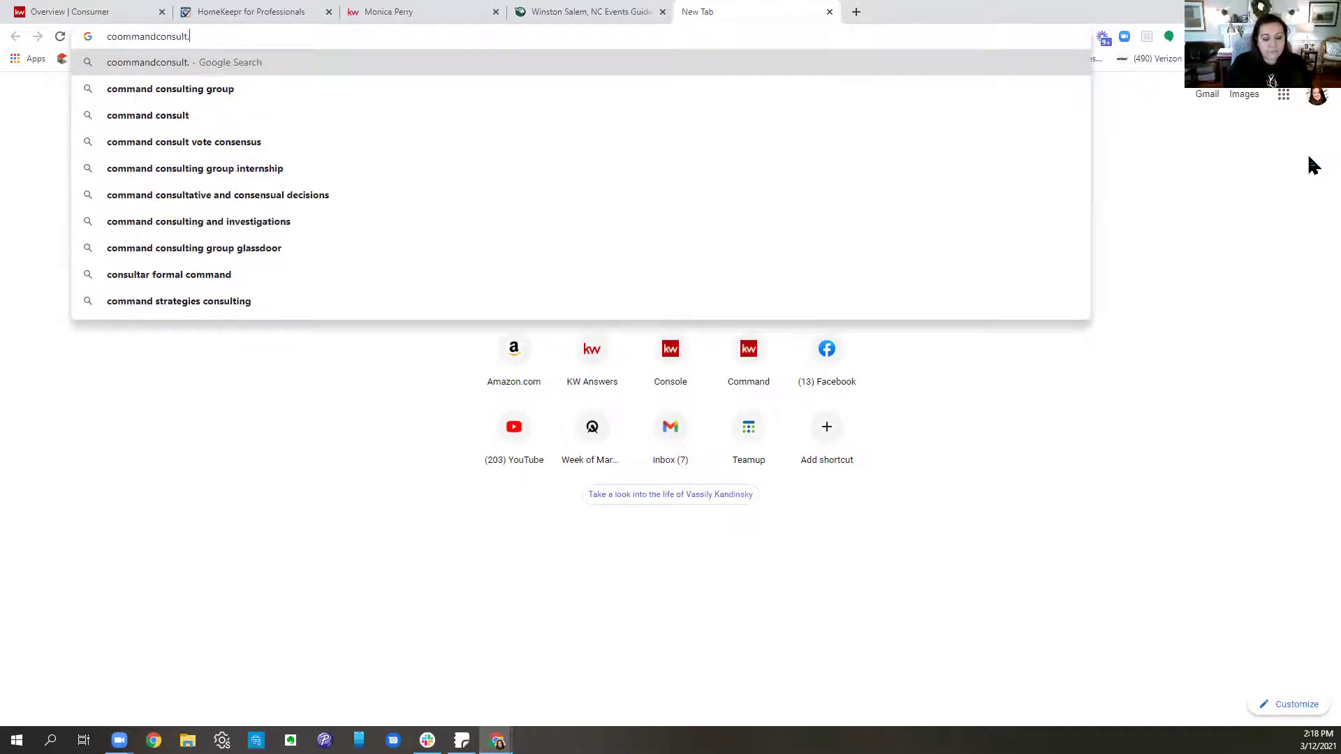
type("com")
key("Return")
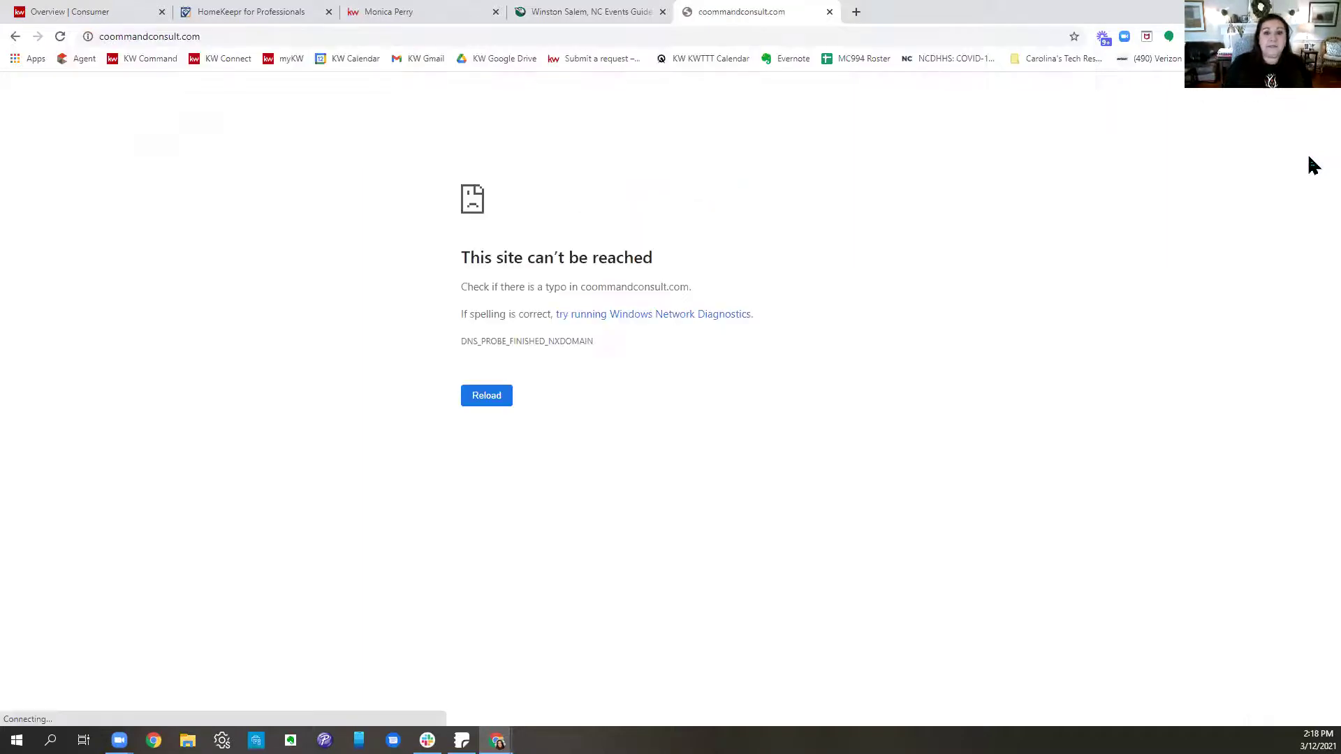
Step: Remove the extra 'o' from the mistyped address and load commandconsult.com
left_click(119, 38)
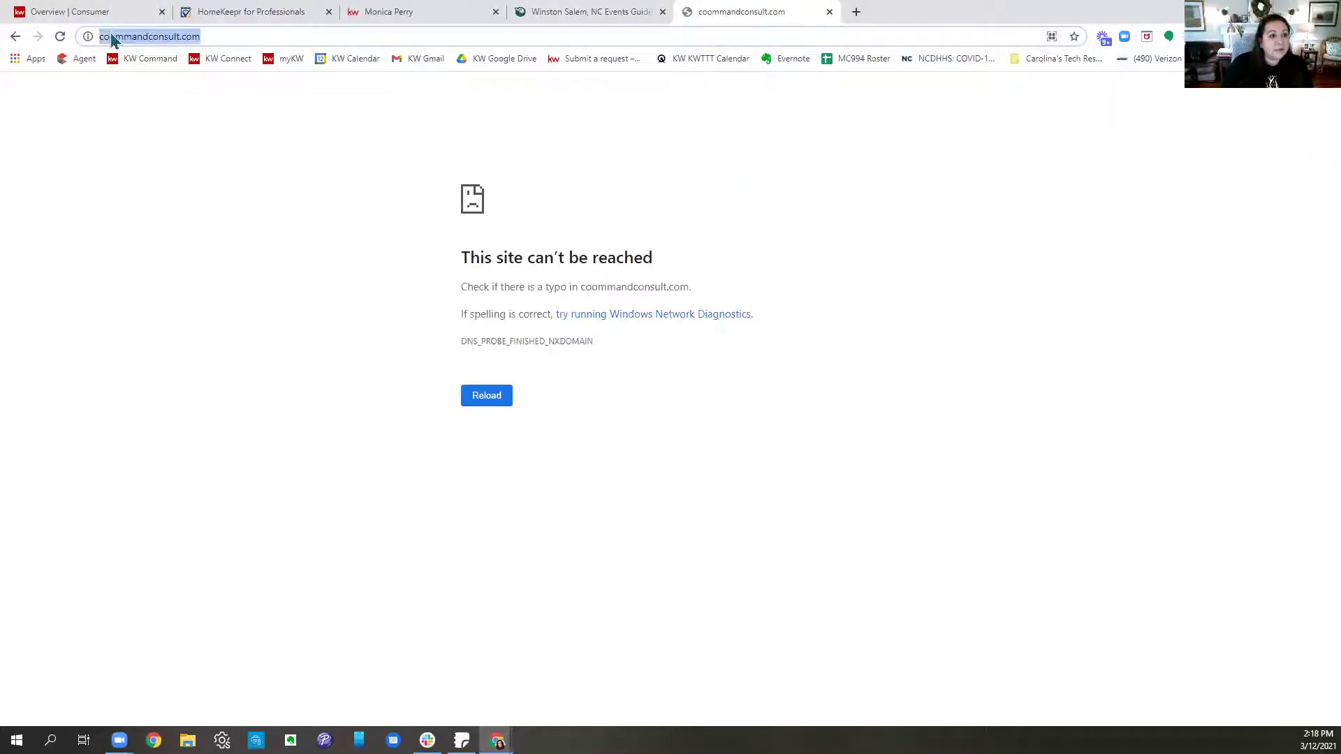
left_click(110, 39)
key("BackSpace")
key("Return")
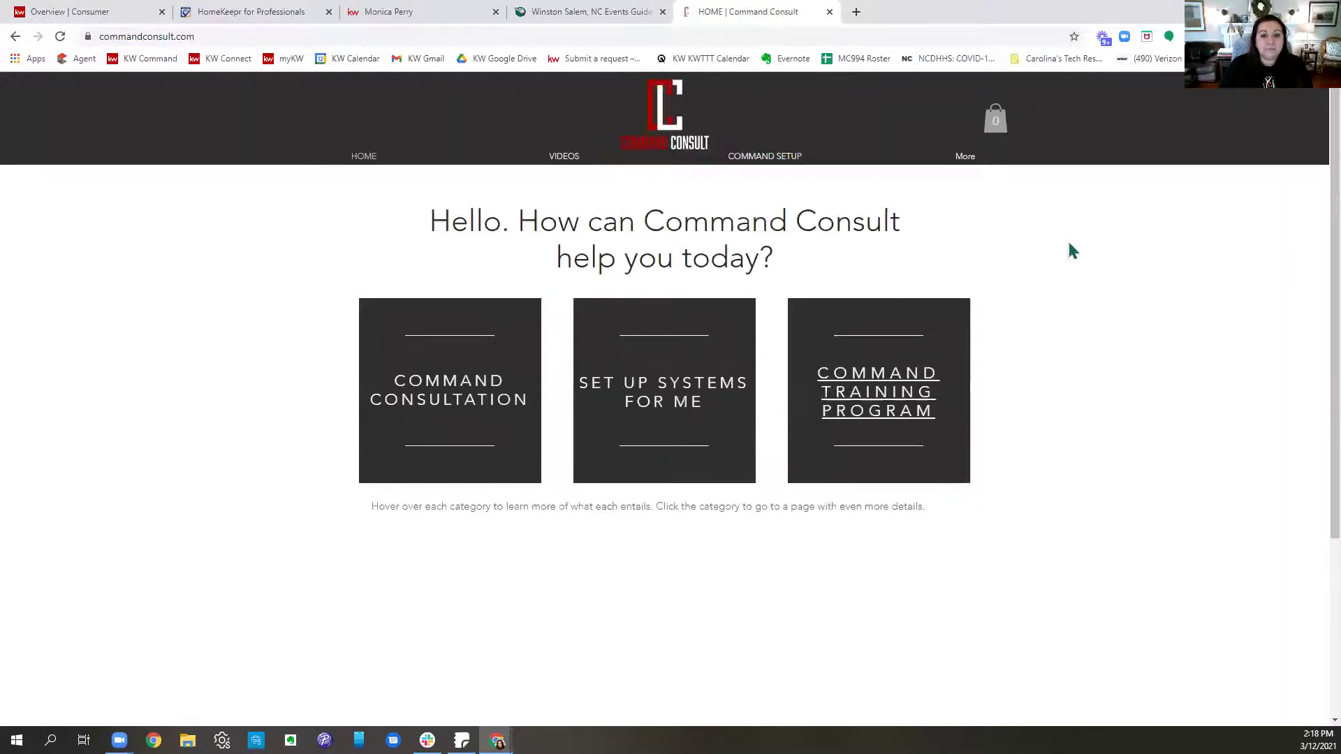
Step: Dismiss the newsletter popup, go to More > Resources, and open the Code for Sites and Landing Pages document
mouse_move(969, 164)
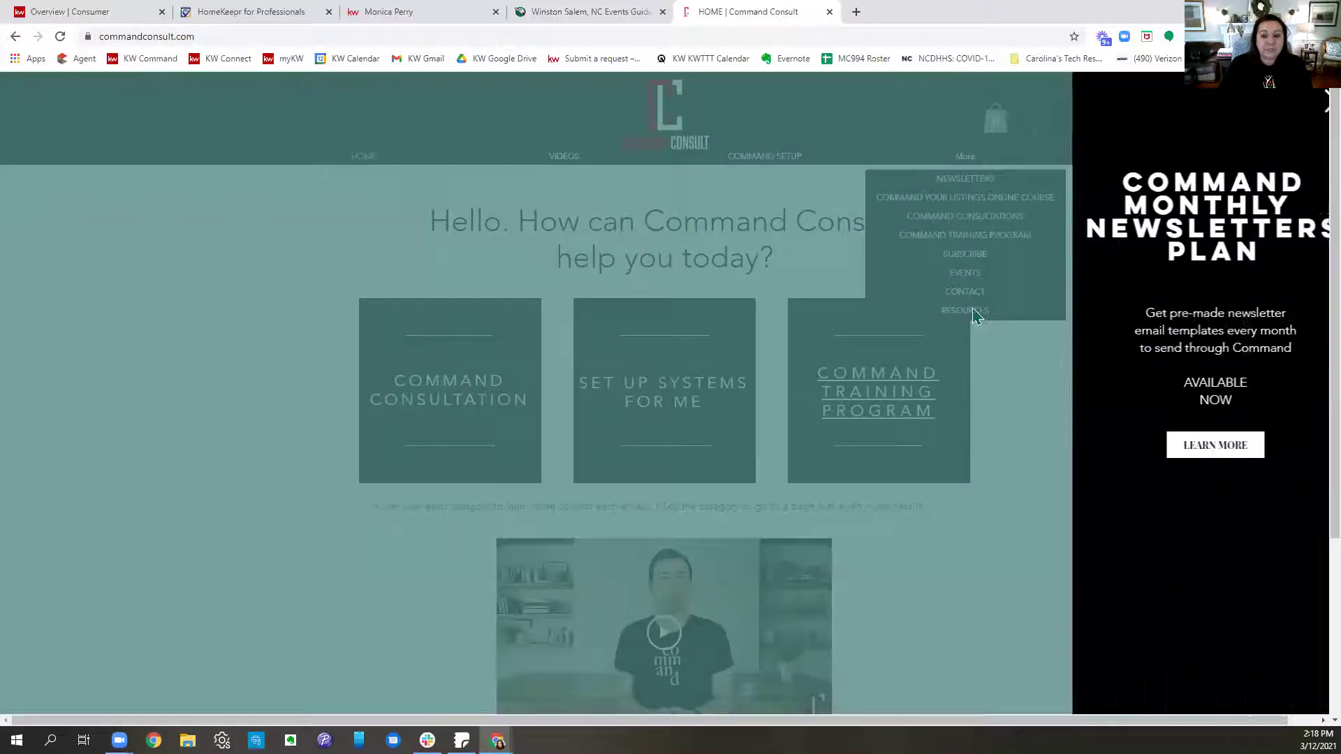
left_click(1306, 100)
mouse_move(969, 159)
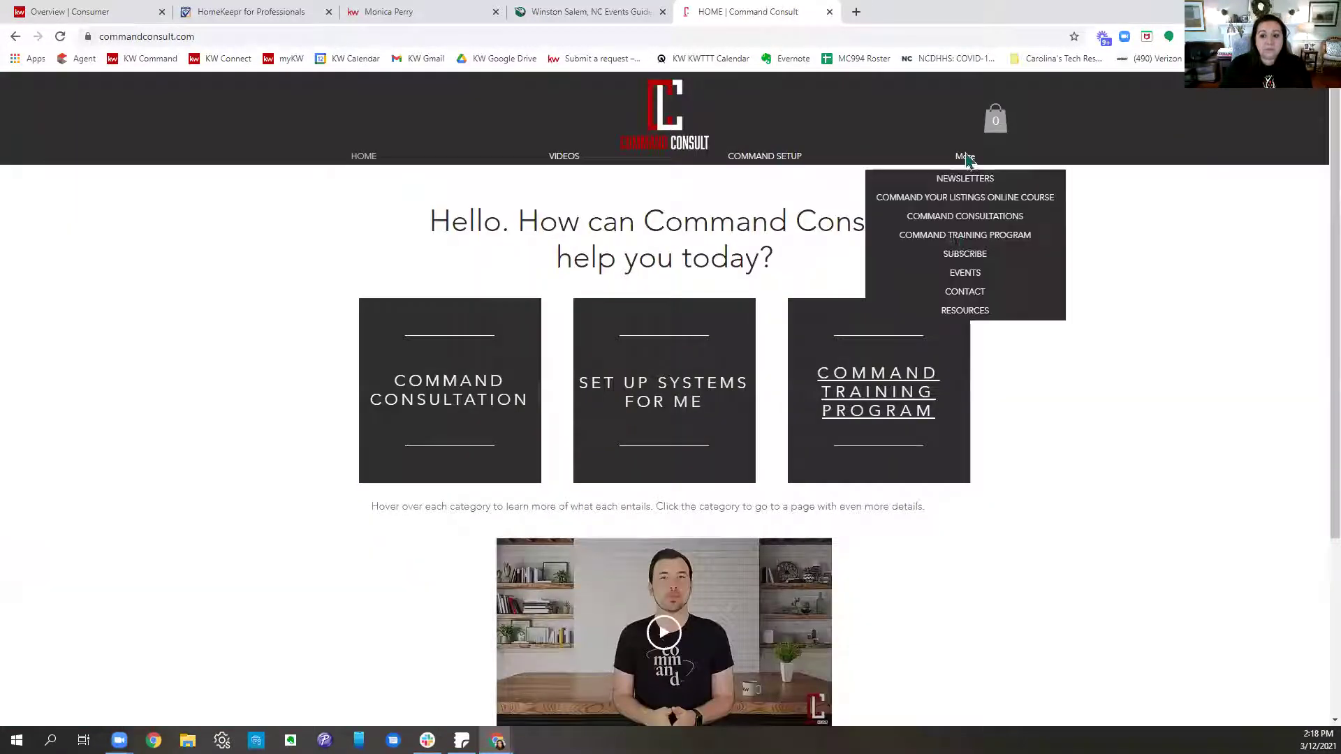
left_click(965, 310)
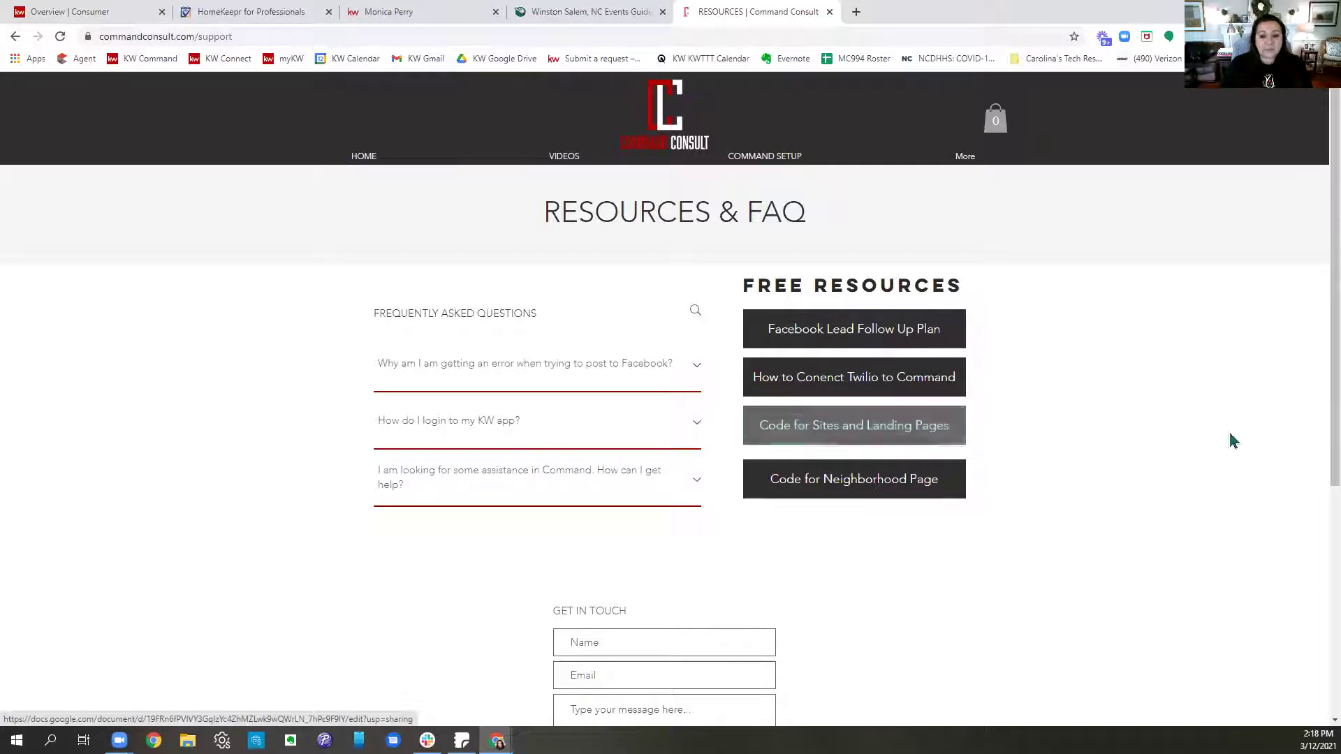
left_click(888, 449)
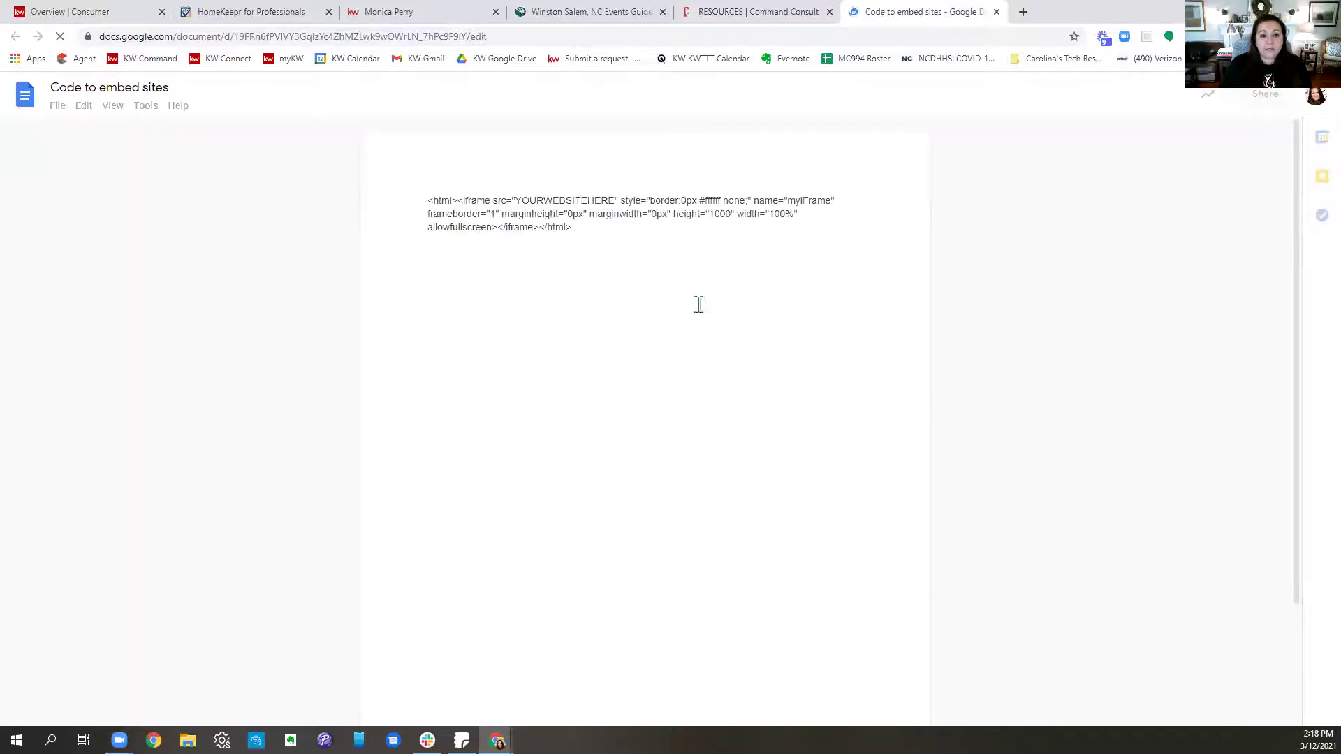
Step: Select all three lines of iframe embed code, then go back to the Command landing pages list
mouse_move(557, 230)
left_mouse_down()
mouse_move(479, 214)
mouse_move(580, 233)
left_mouse_up()
key("ctrl+c")
left_click(454, 199)
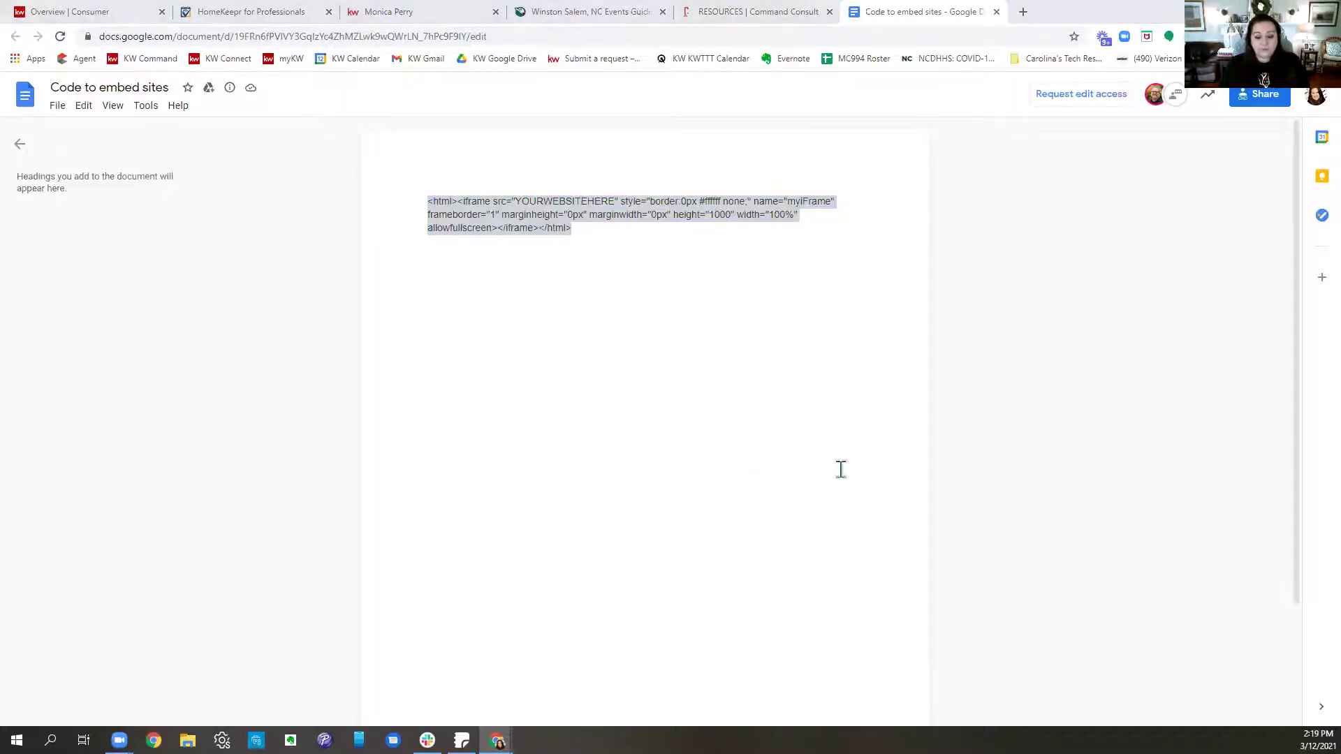
left_click(769, 14)
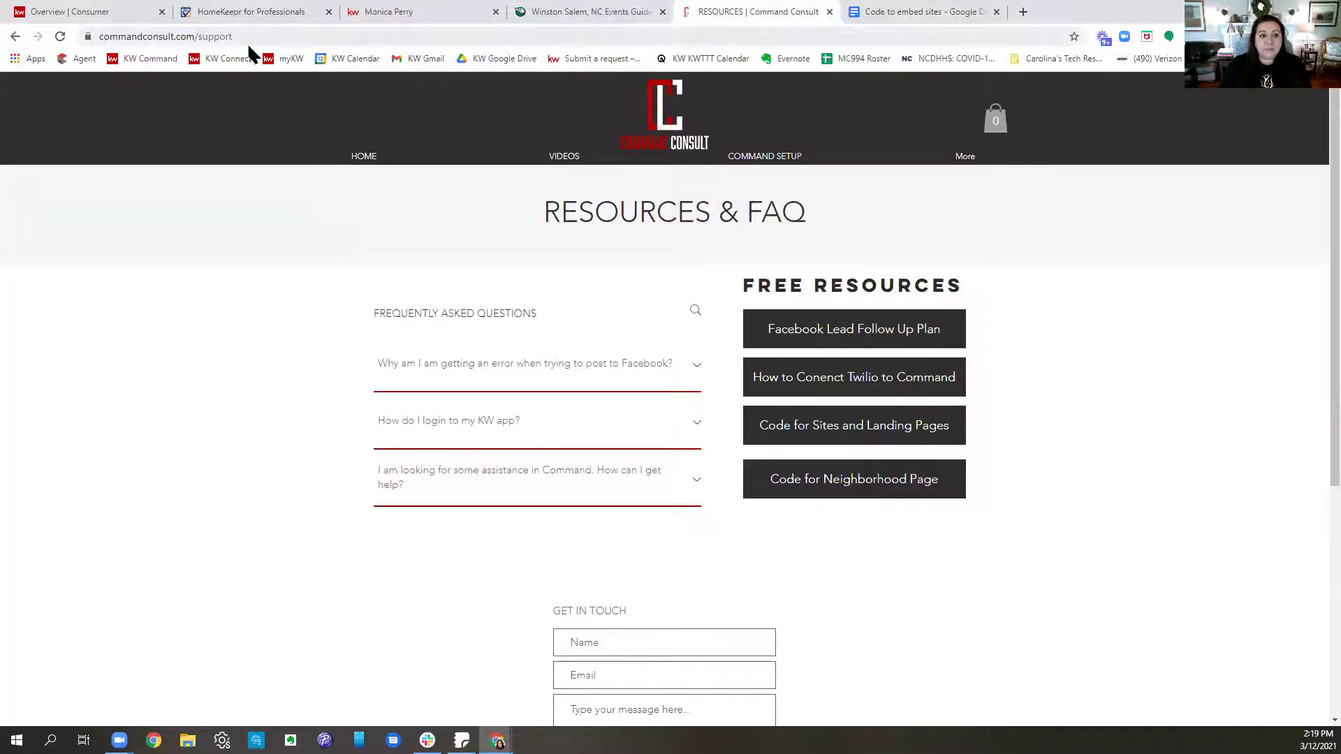
mouse_move(962, 156)
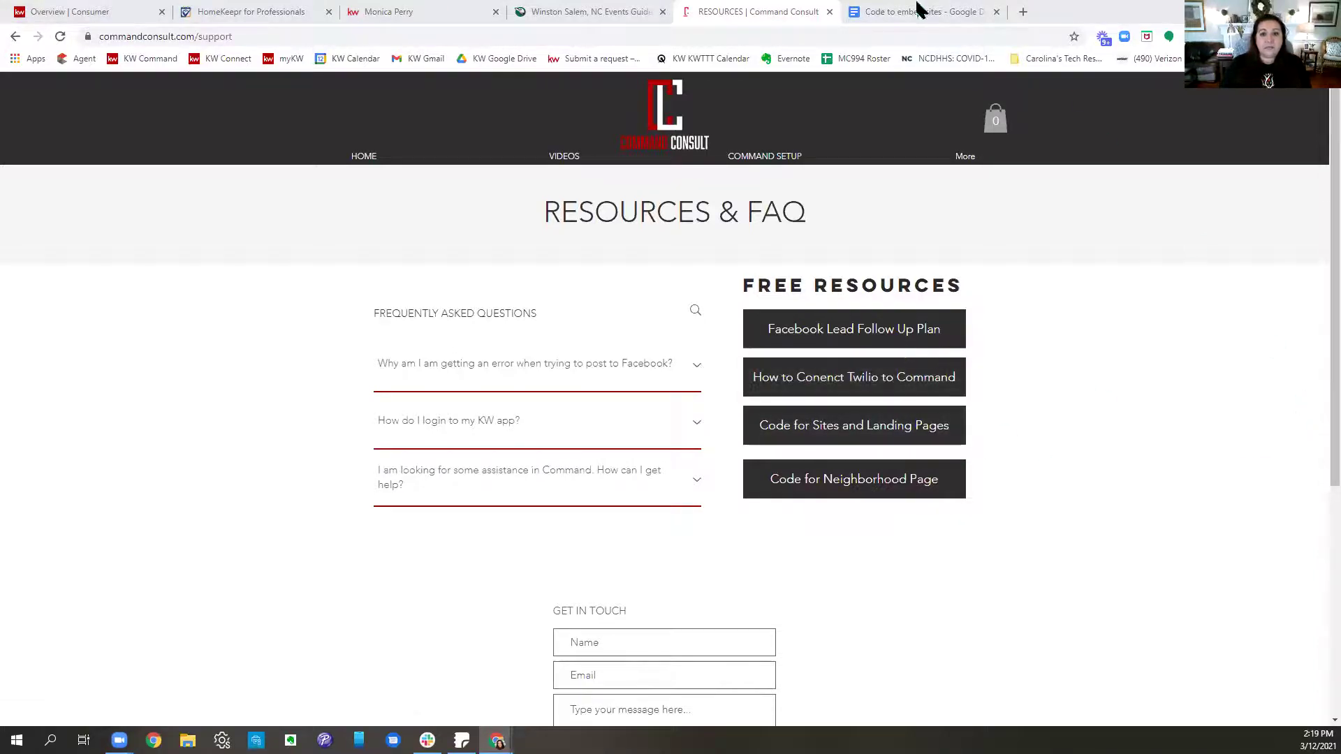
left_click(122, 14)
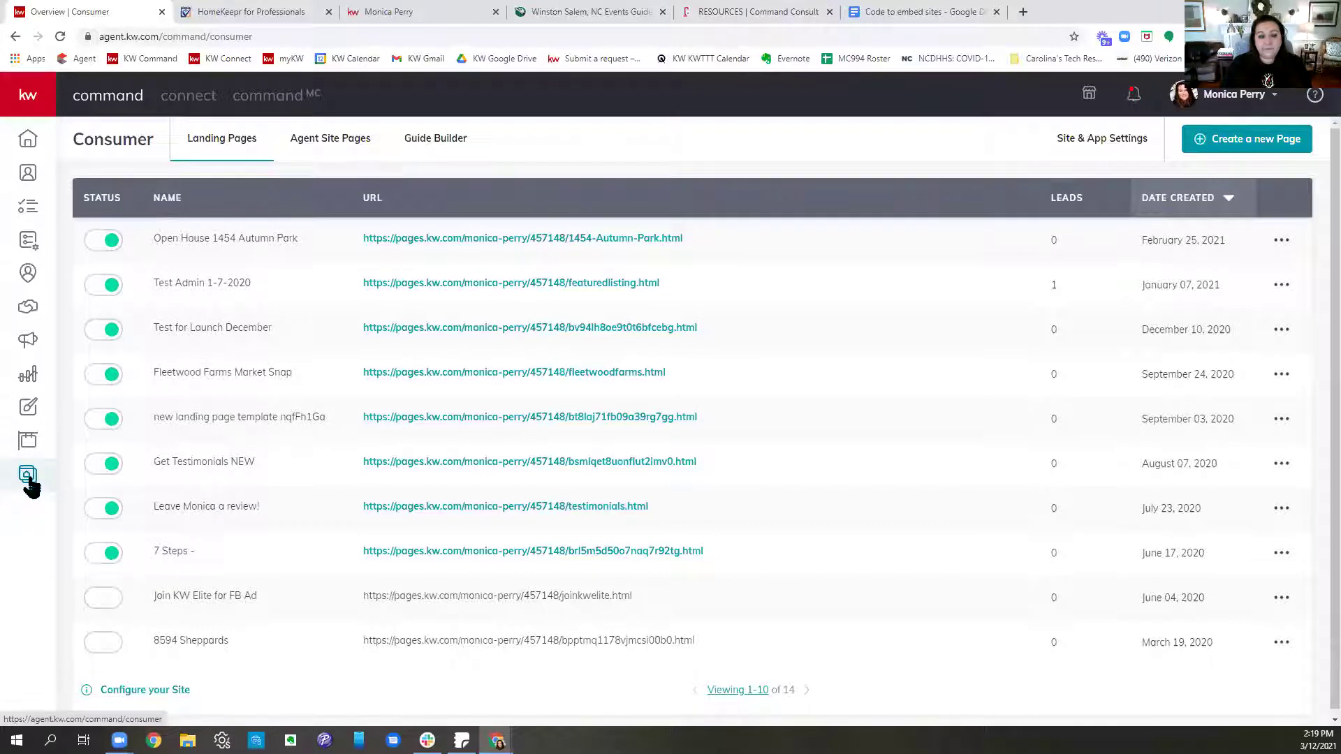
Step: Create a new agent site page, which opens in the editor as 'new agent site wzwvw'
left_click(1227, 143)
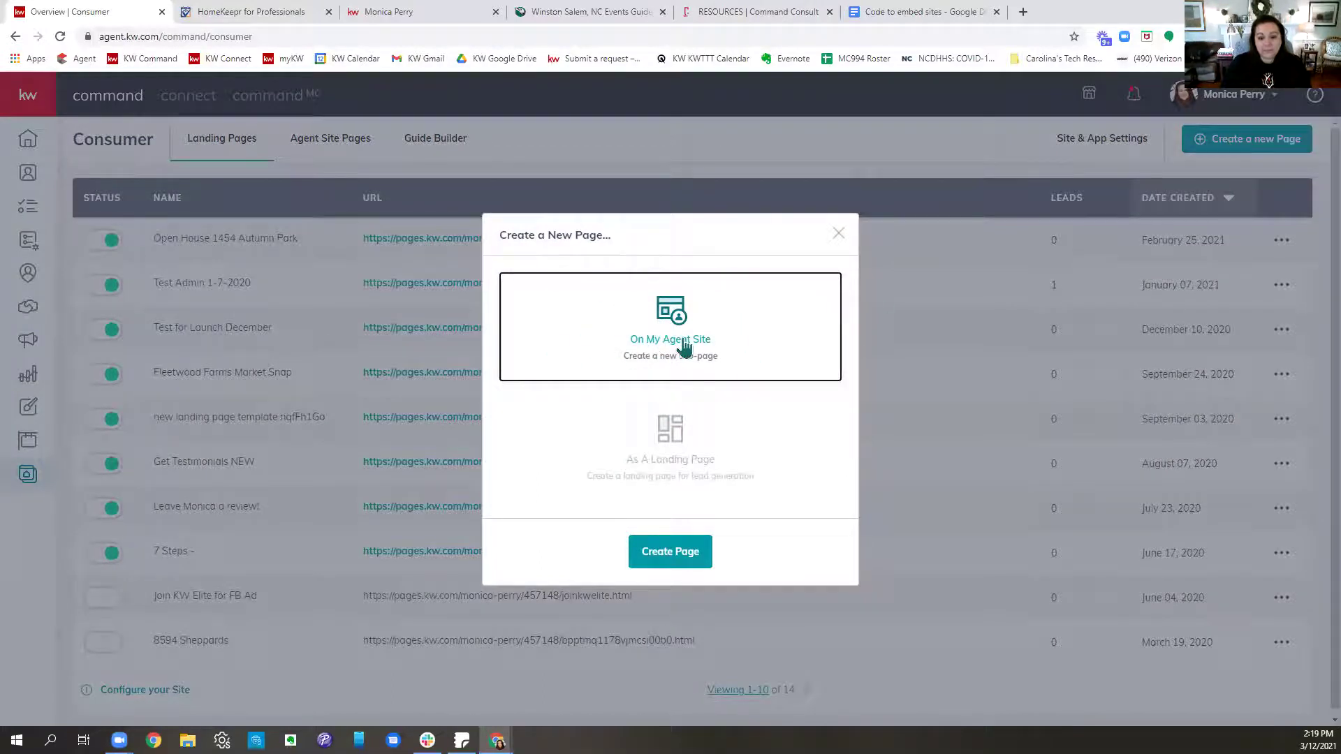
left_click(690, 557)
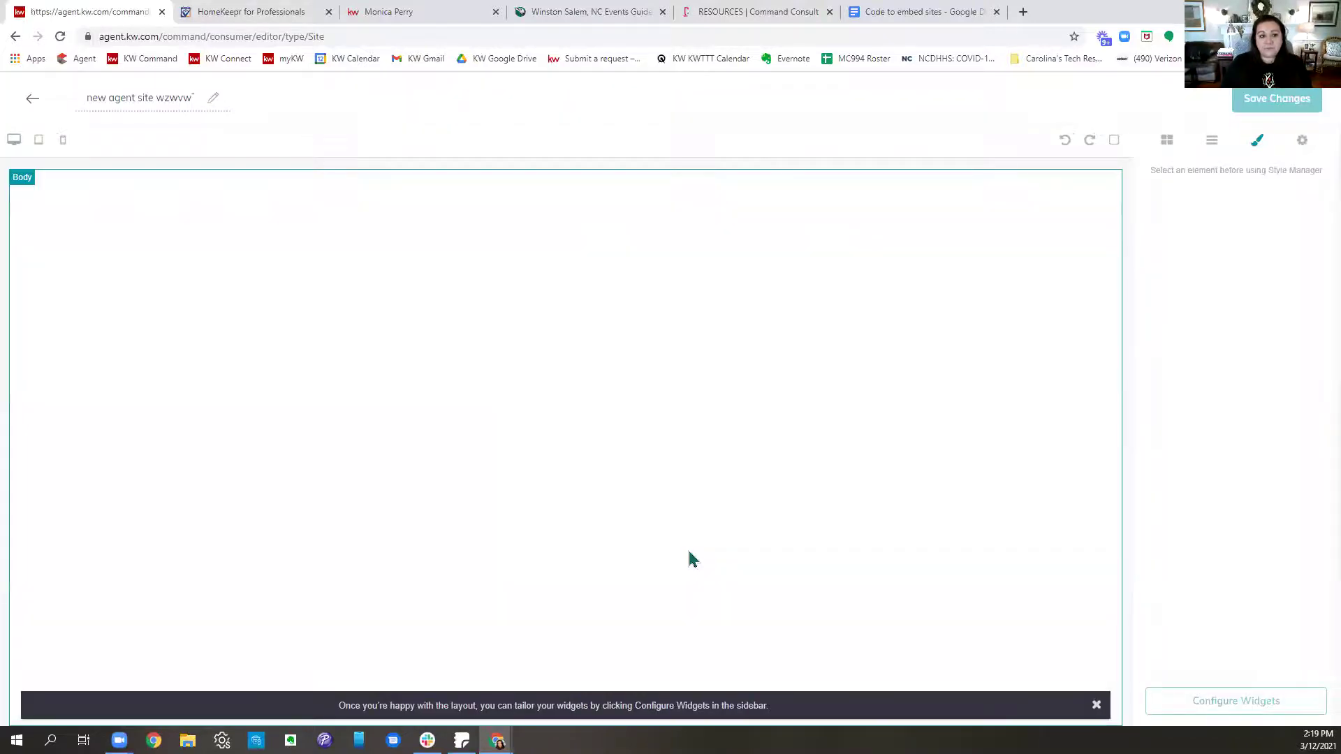
Step: Retitle the page 'Smitty's Notes - TEST' and add the Download My App widget to the canvas
left_click_drag(86, 97, 302, 101)
type("Smitty's Notes")
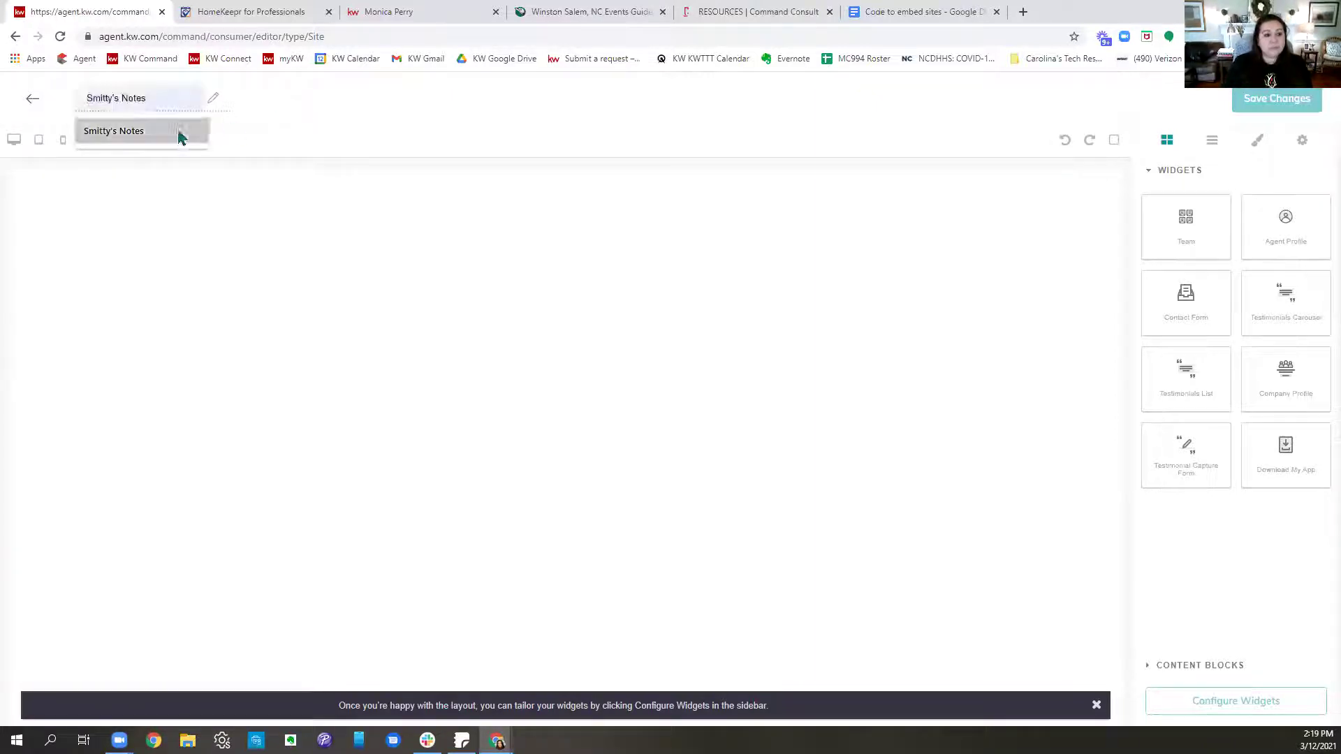
left_click(176, 133)
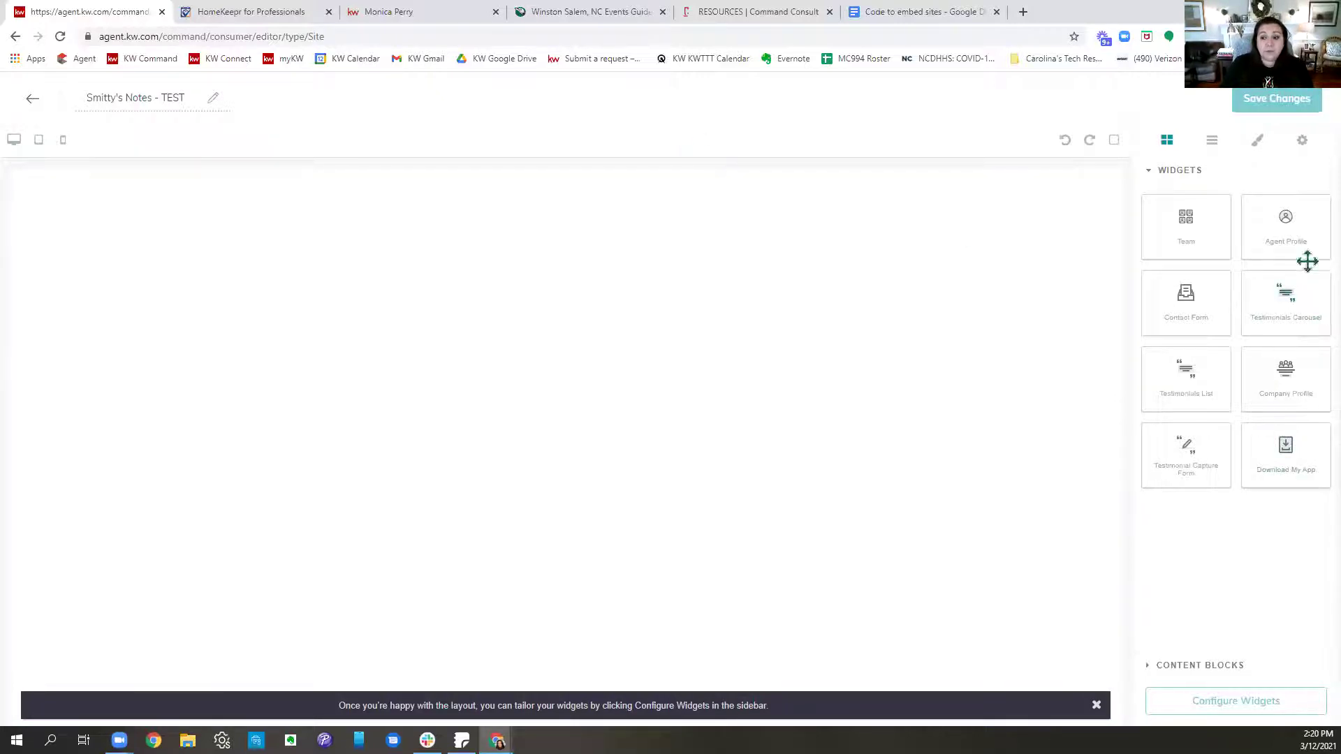
left_click_drag(1303, 458, 700, 580)
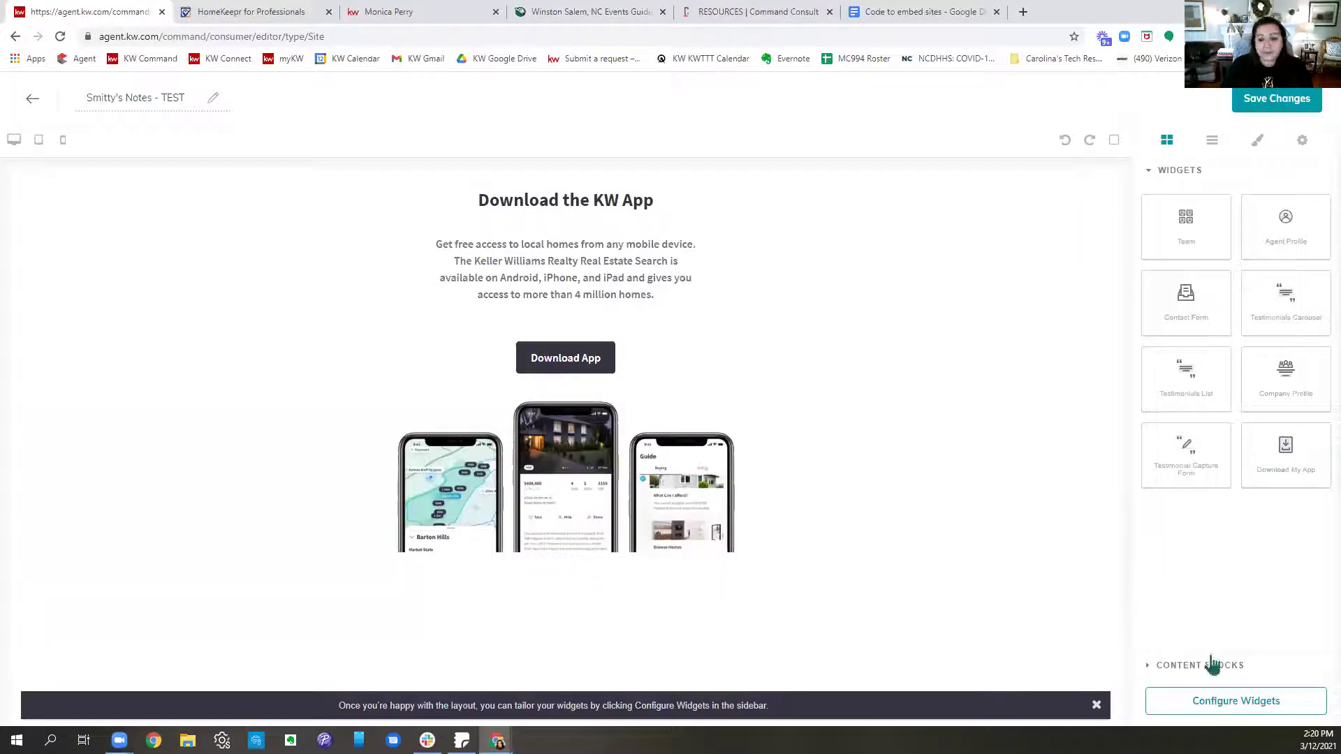
left_click(1197, 671)
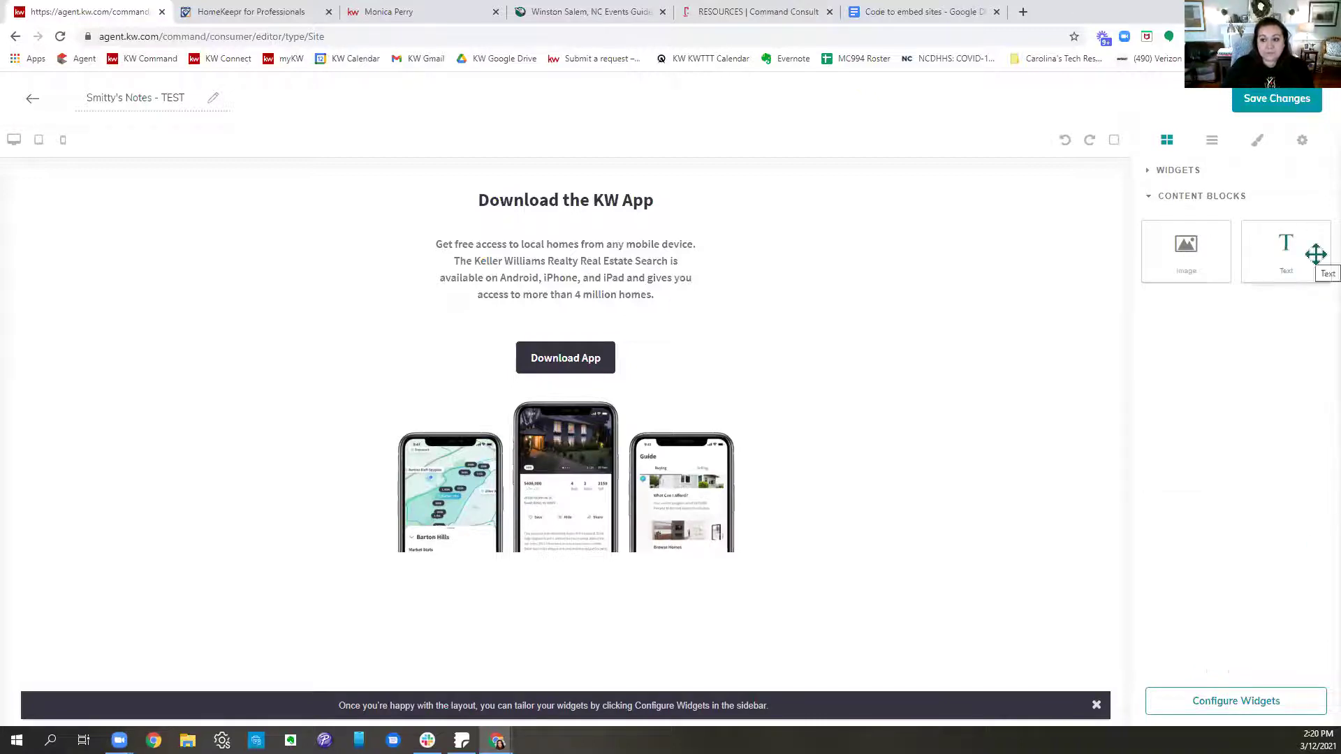
Step: Add a text block above the app section, paste the iframe code, then delete the broken block
left_click_drag(1315, 254, 946, 186)
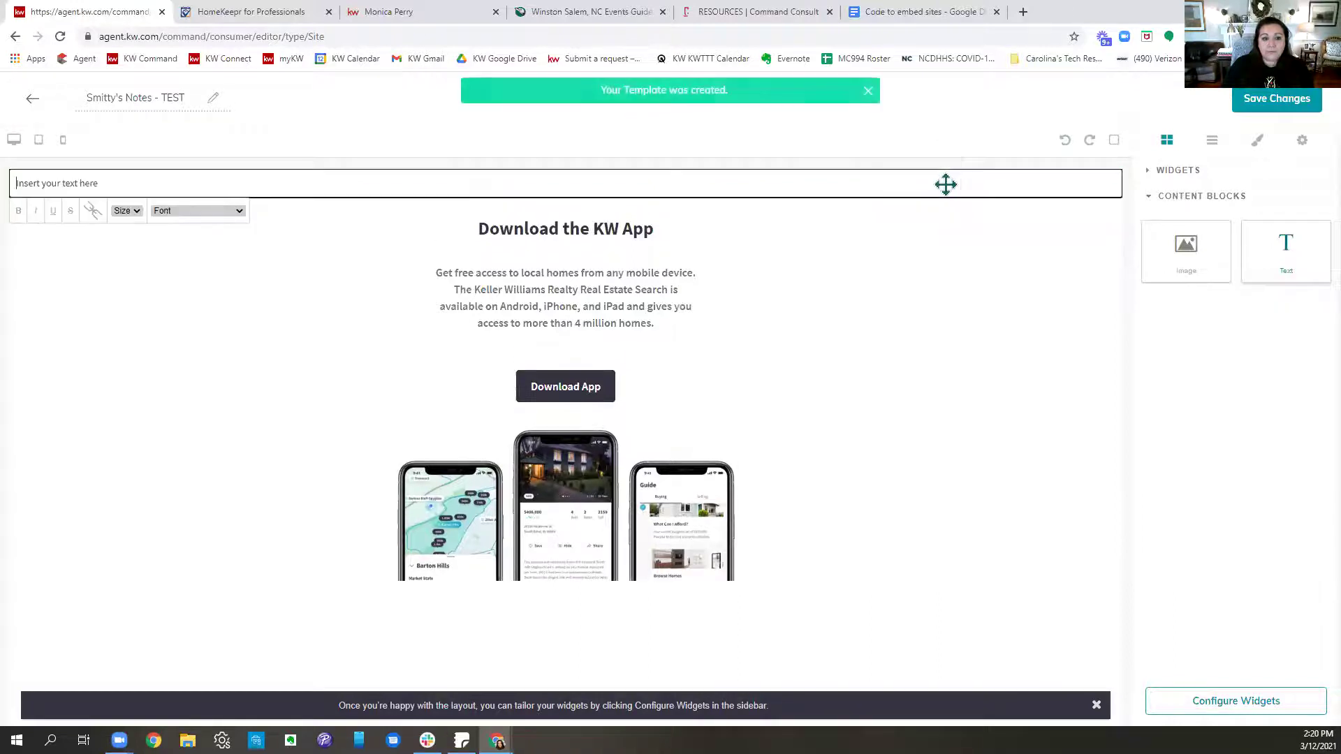
left_click_drag(156, 191, 12, 181)
key("BackSpace")
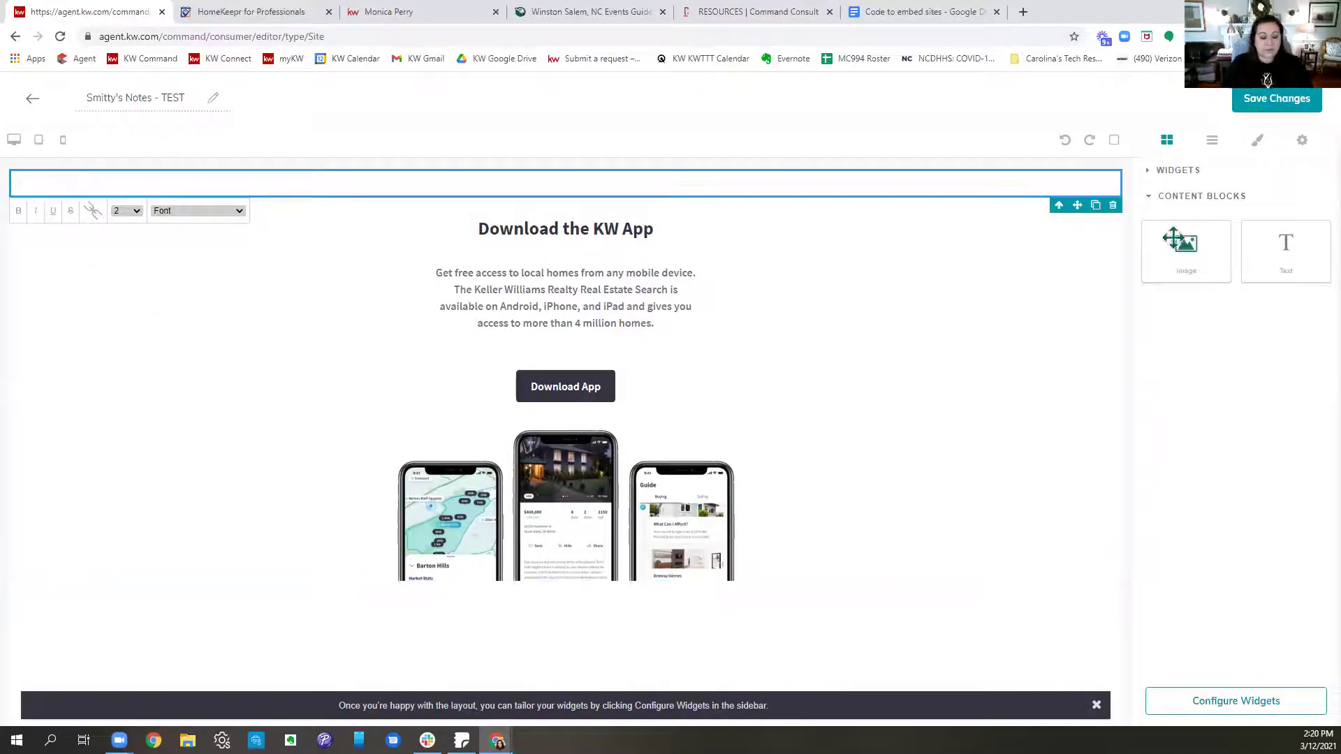
key("ctrl+v")
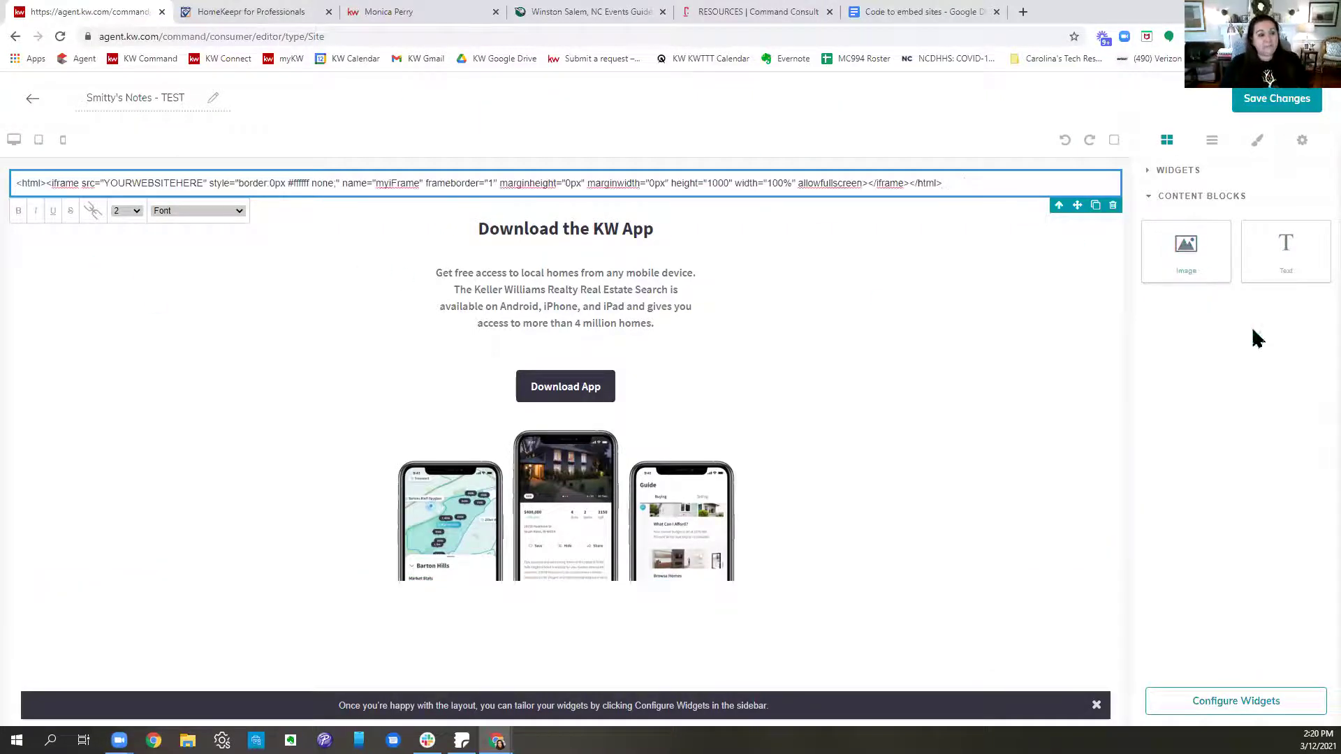
left_click_drag(235, 184, 15, 183)
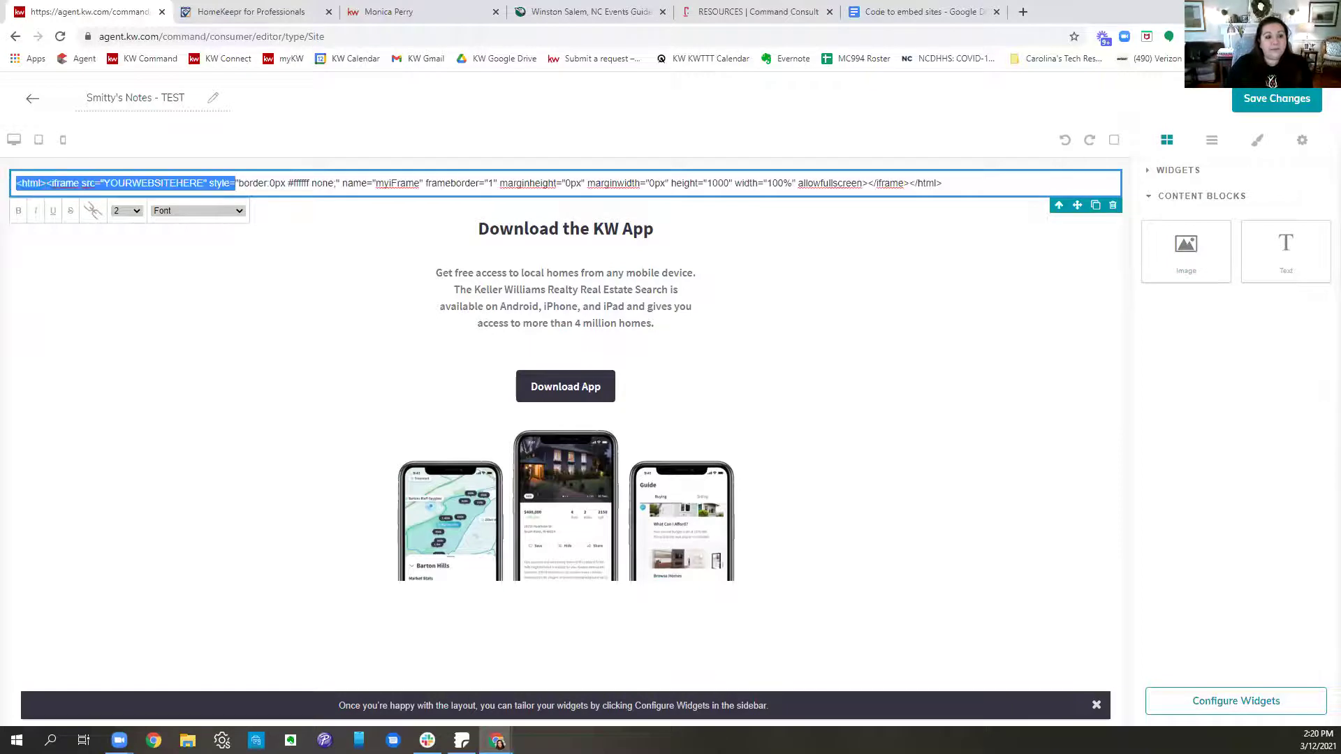
left_click(333, 353)
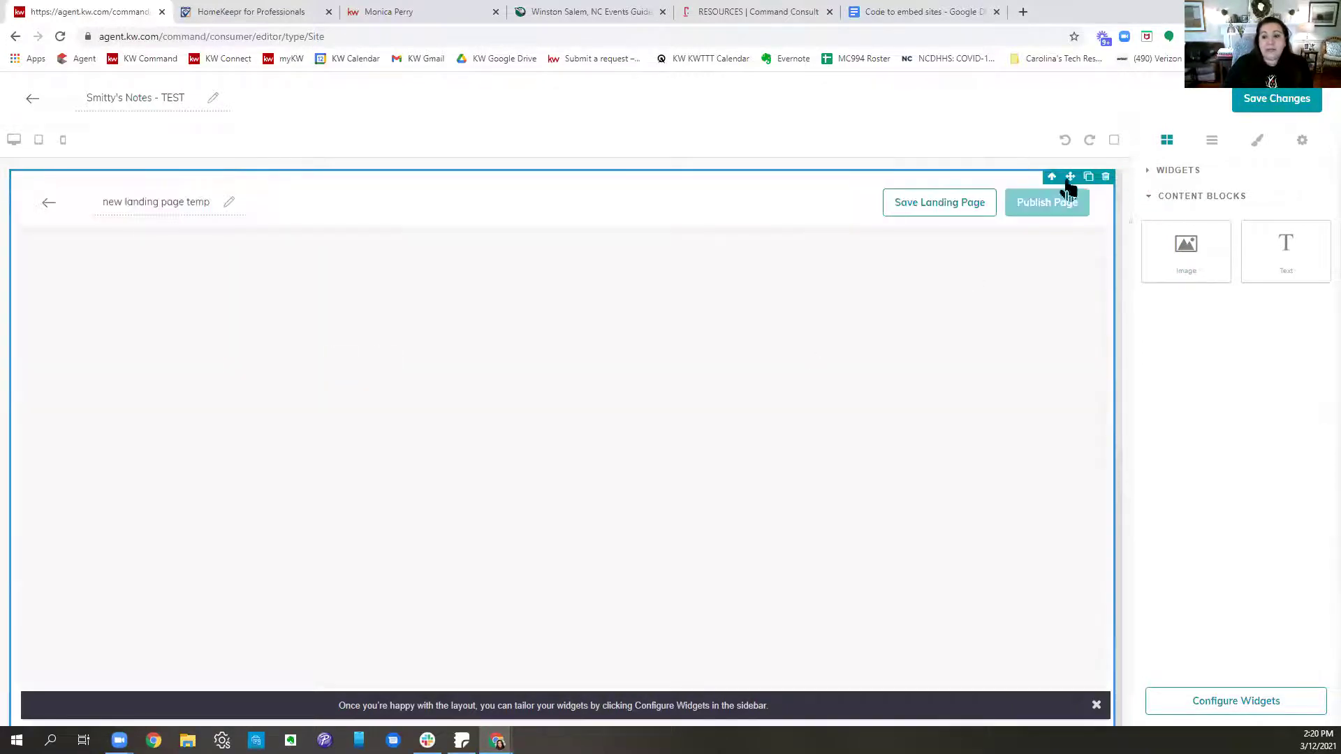
left_click(1106, 177)
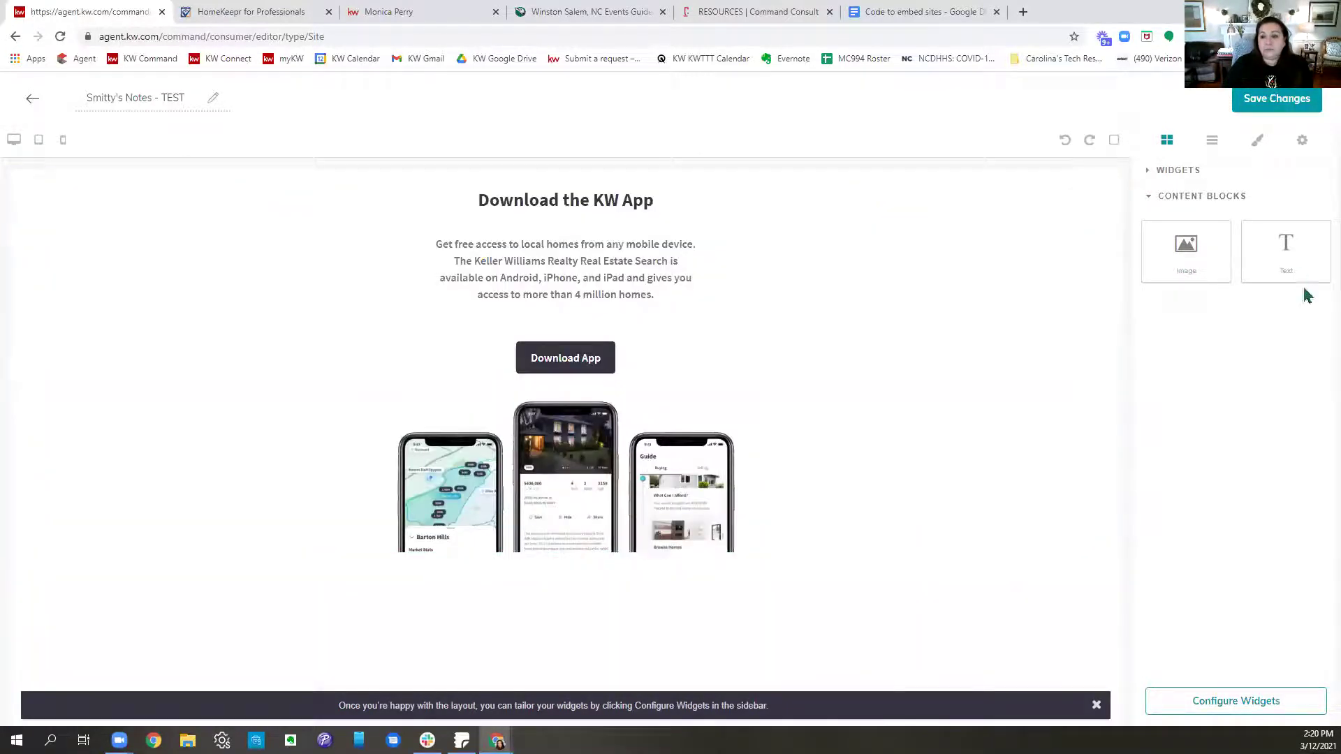
Step: Add a fresh text block, paste the iframe code again, and select the YOURWEBSITEHERE placeholder
left_click_drag(1299, 276, 565, 187)
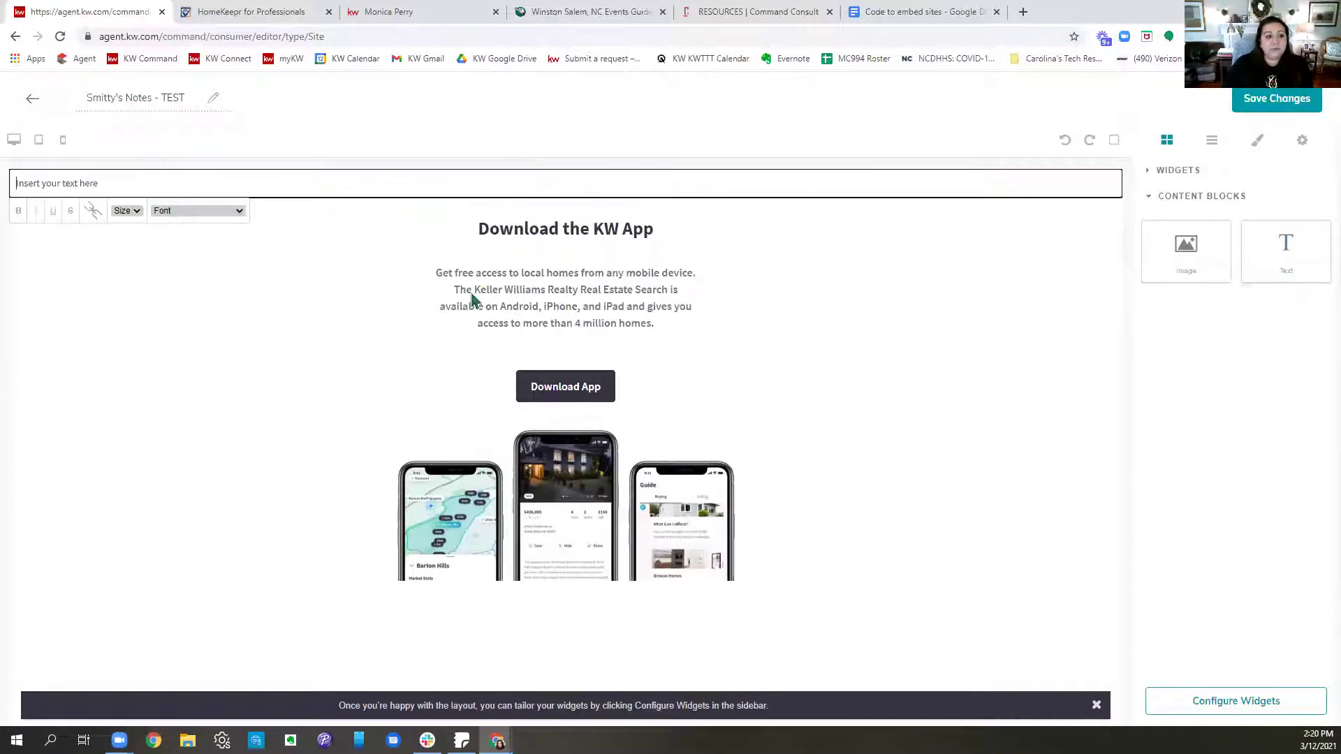
key("ctrl+v")
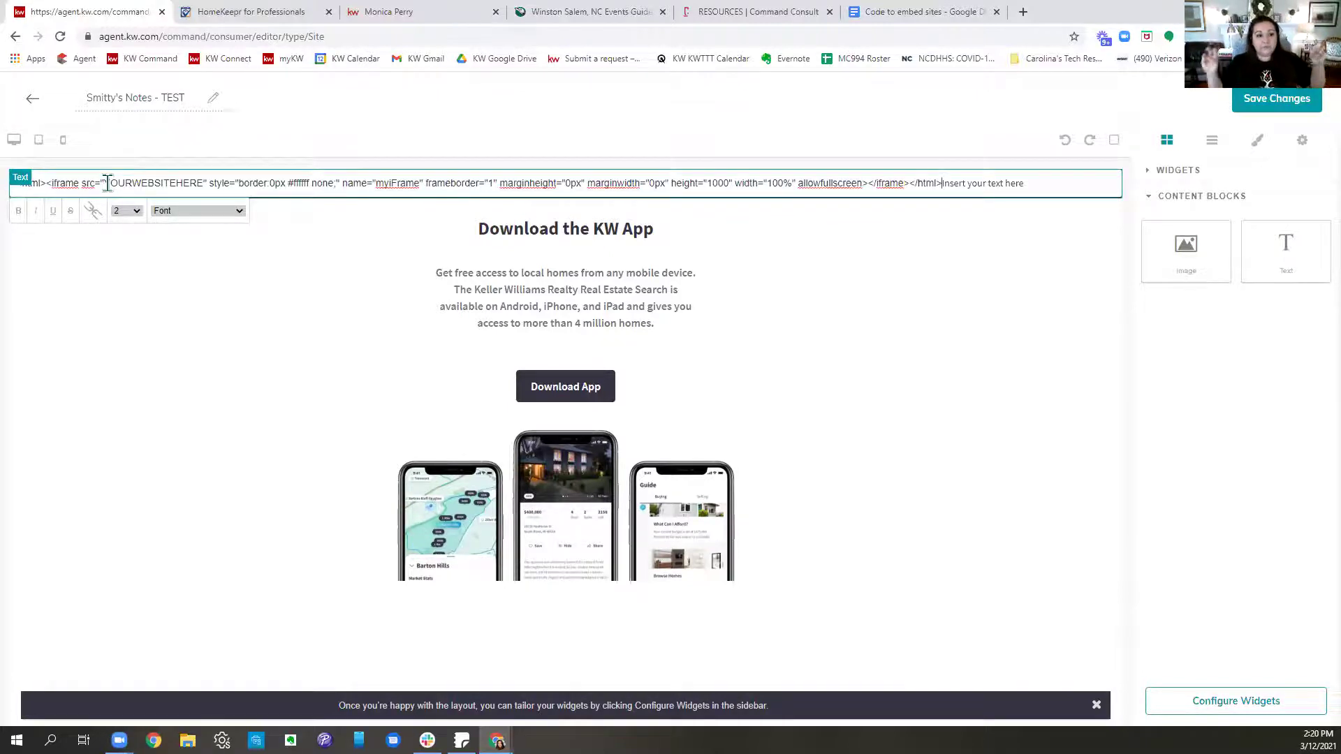
left_click_drag(105, 184, 204, 185)
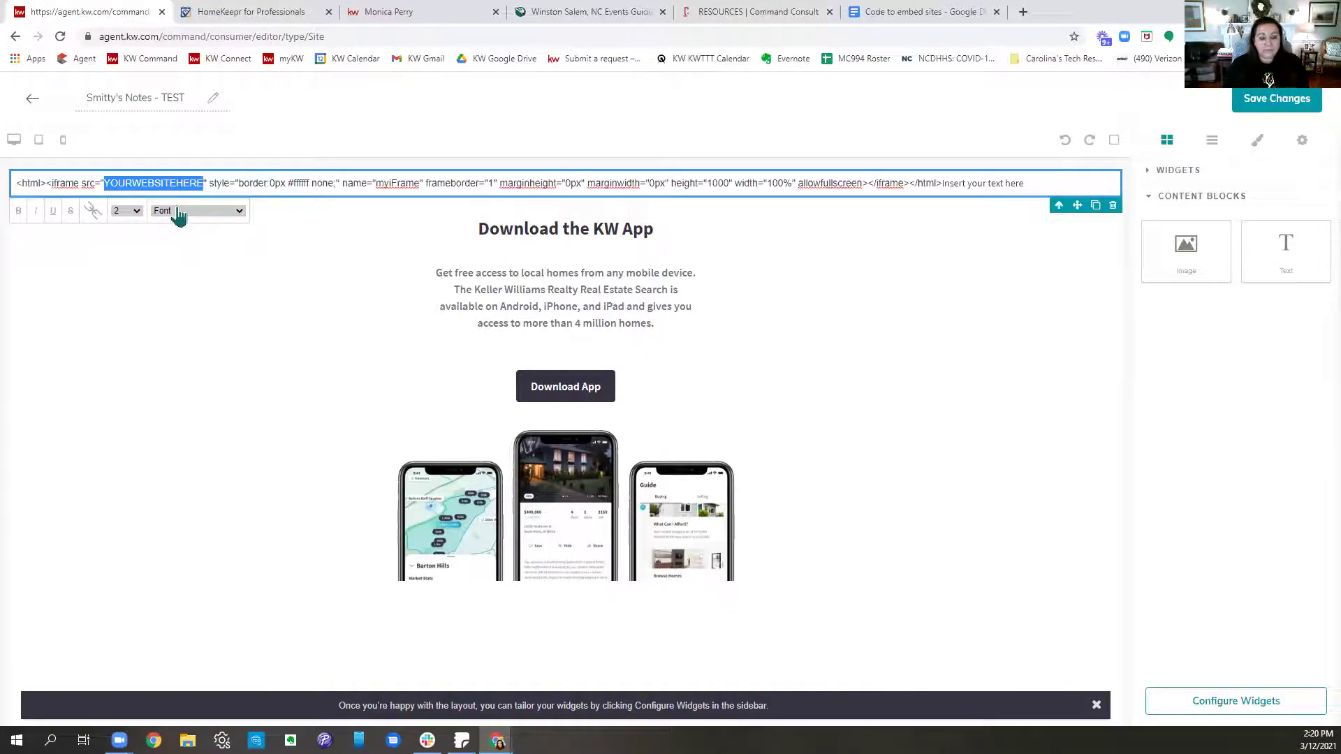
Step: Copy the smittysnotes.com web address from the Smitty's Notes home page, then return to KW Command
left_click(622, 20)
left_click(236, 36)
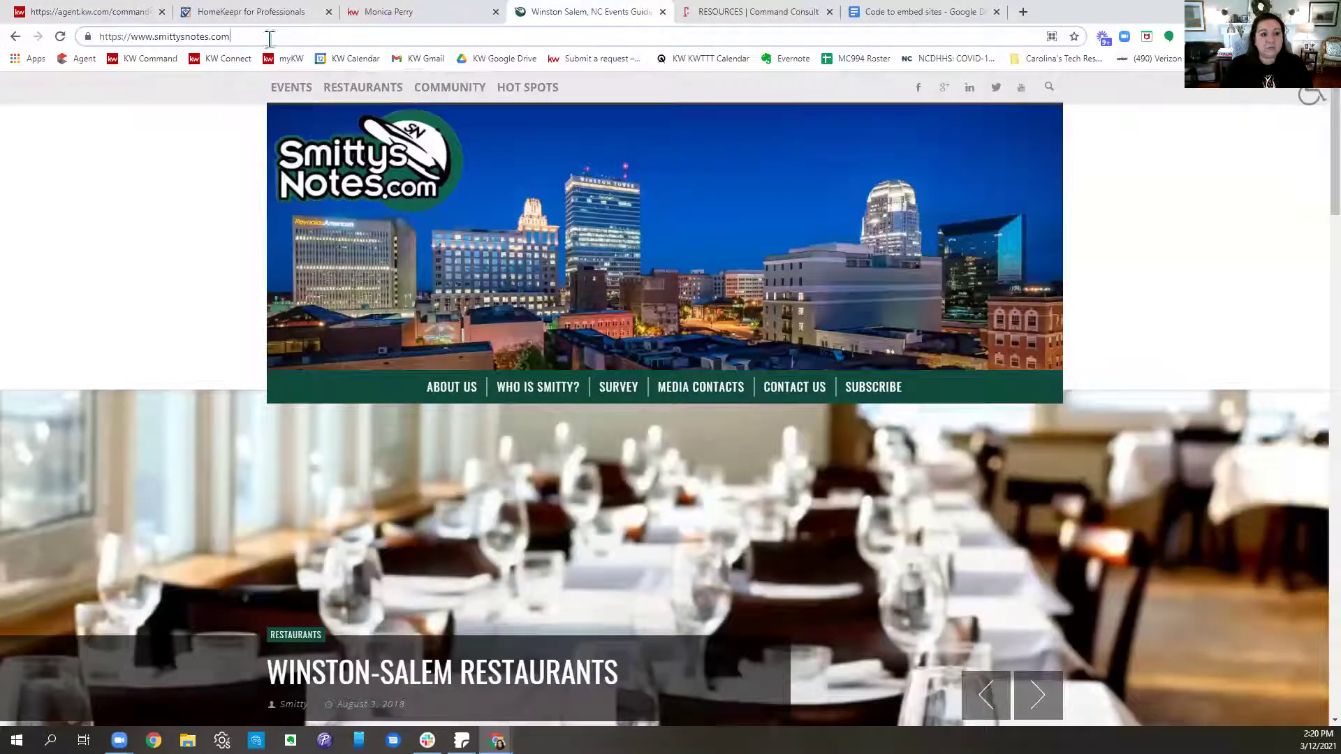
left_click_drag(271, 39, 88, 38)
key("ctrl+c")
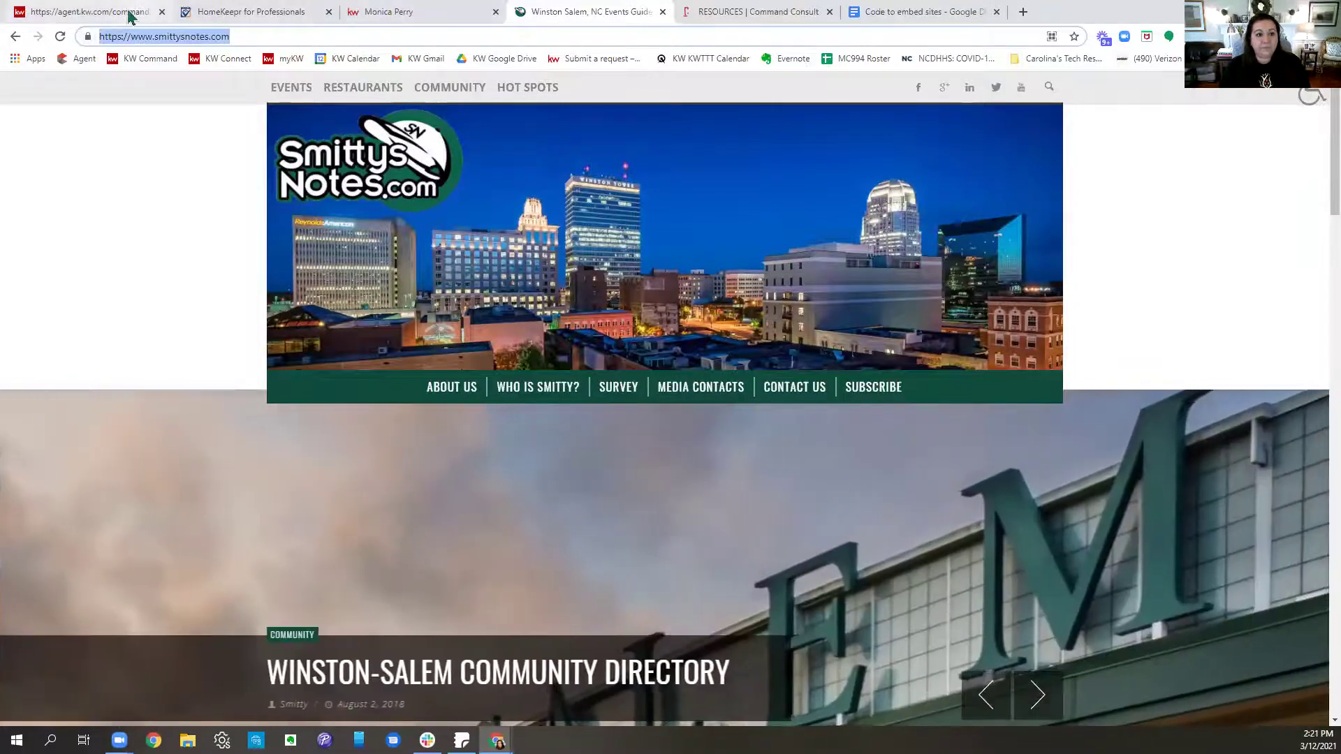
left_click(130, 14)
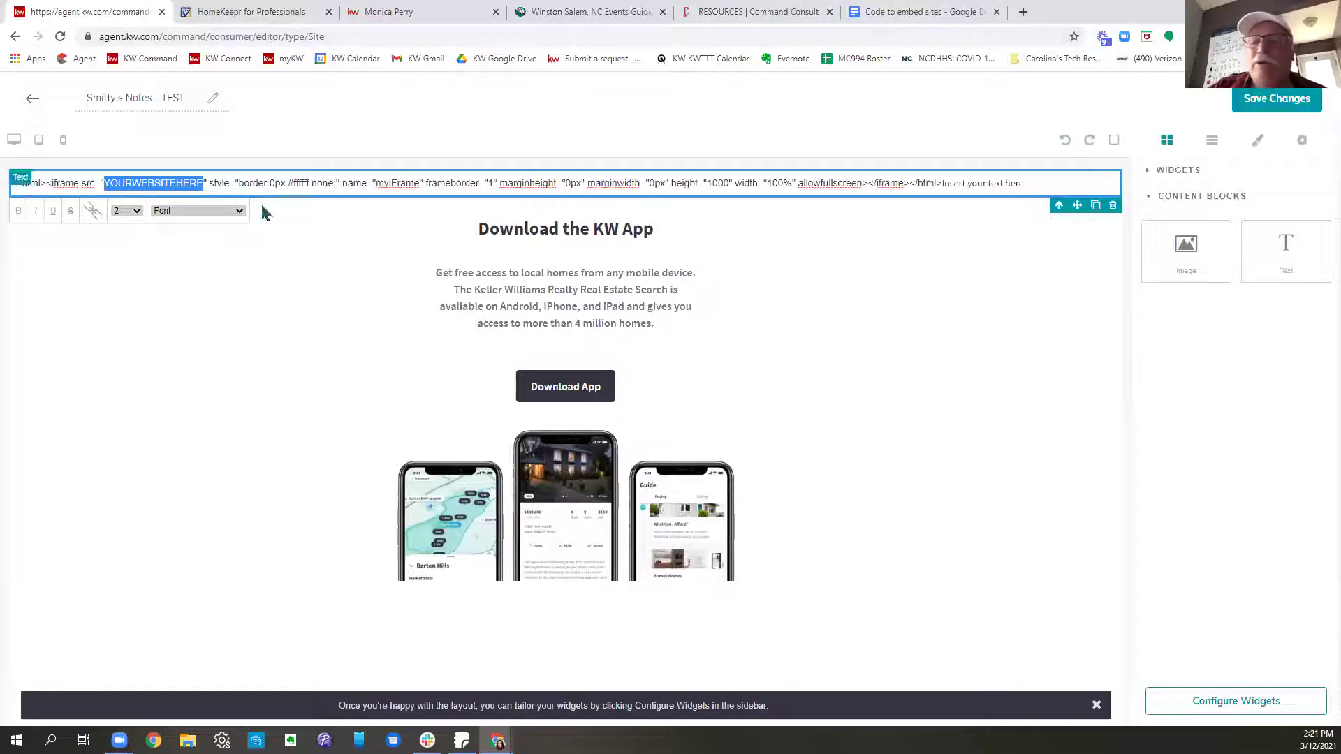
left_click(176, 187)
left_click_drag(203, 188, 107, 180)
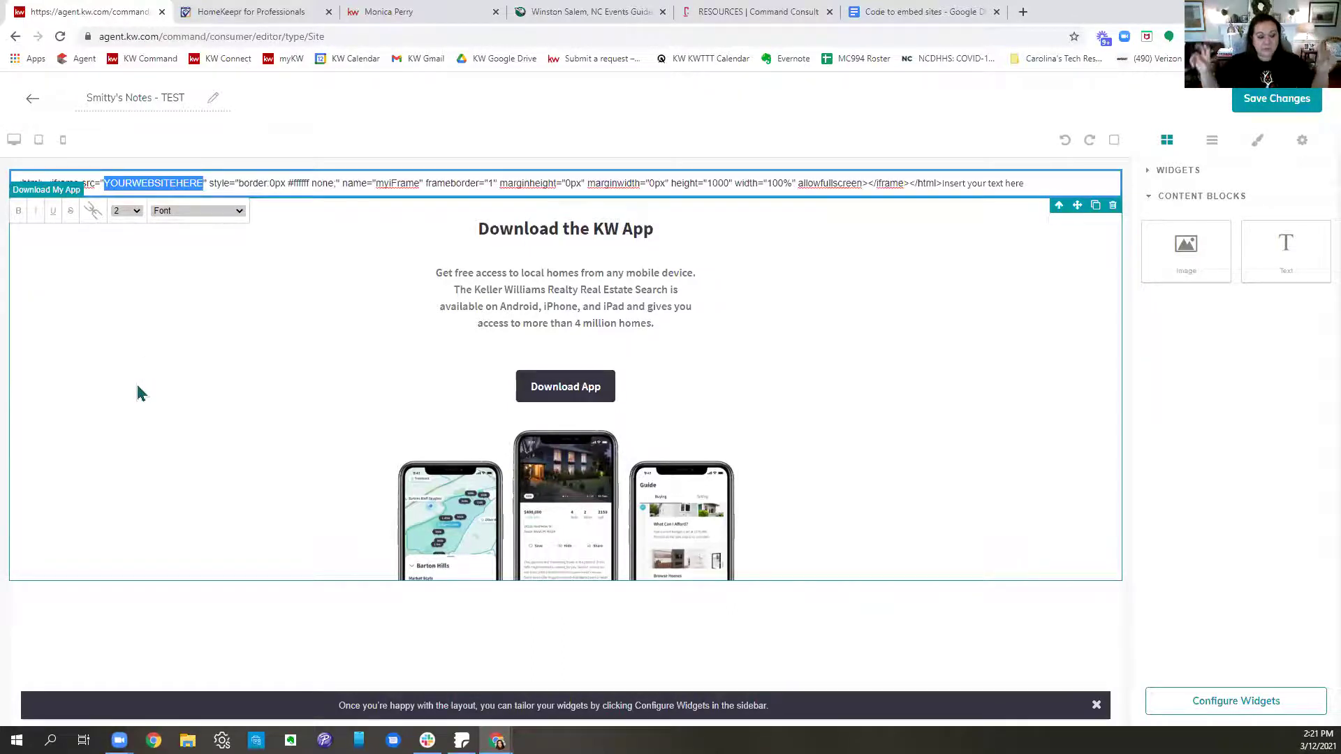
key("ctrl+v")
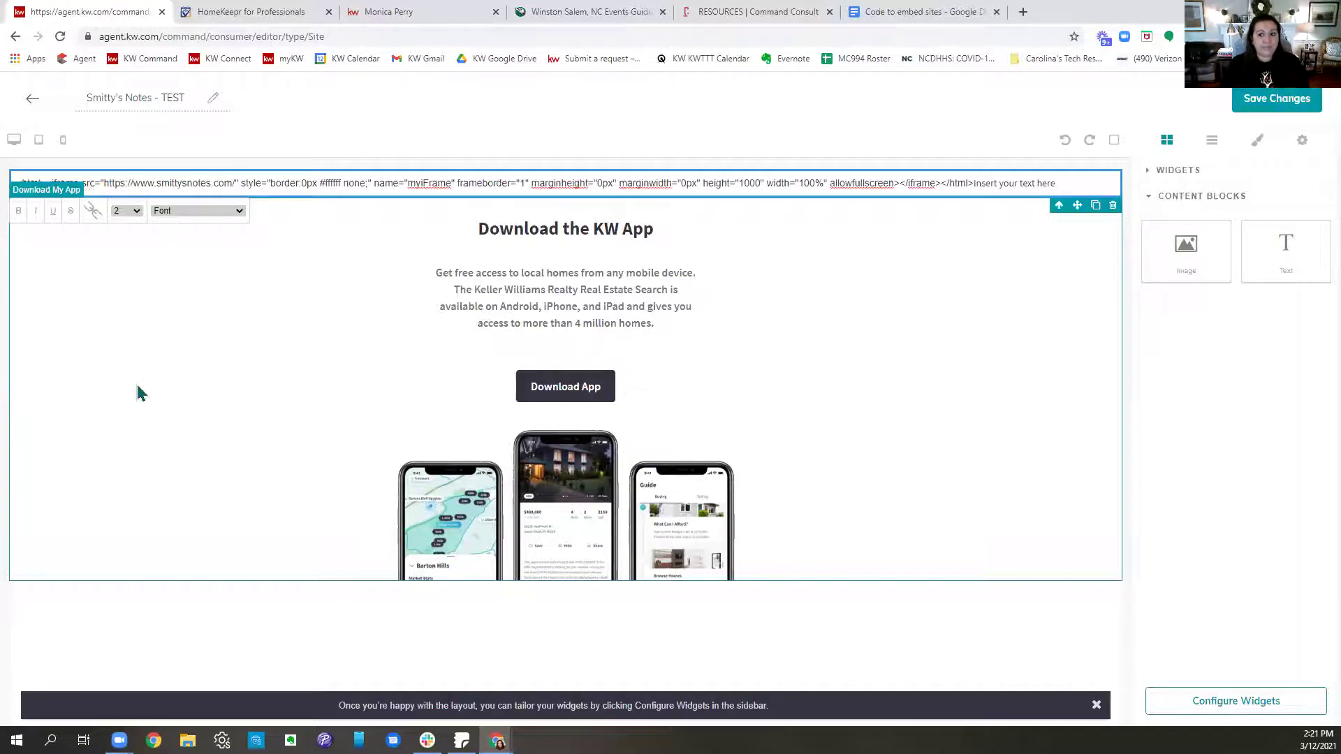
left_click(1169, 174)
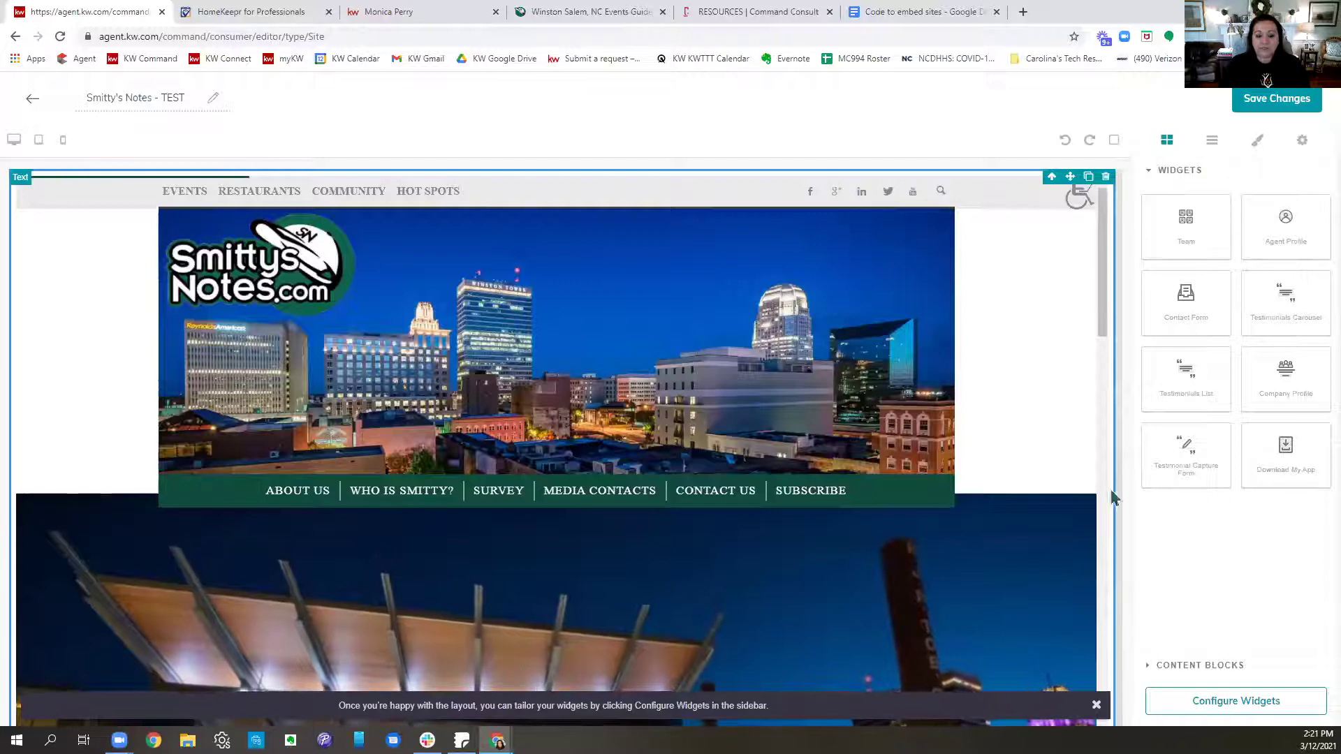
Step: Save and apply the Download My App widget unchanged, then scroll to check the embedded site
left_click(1229, 704)
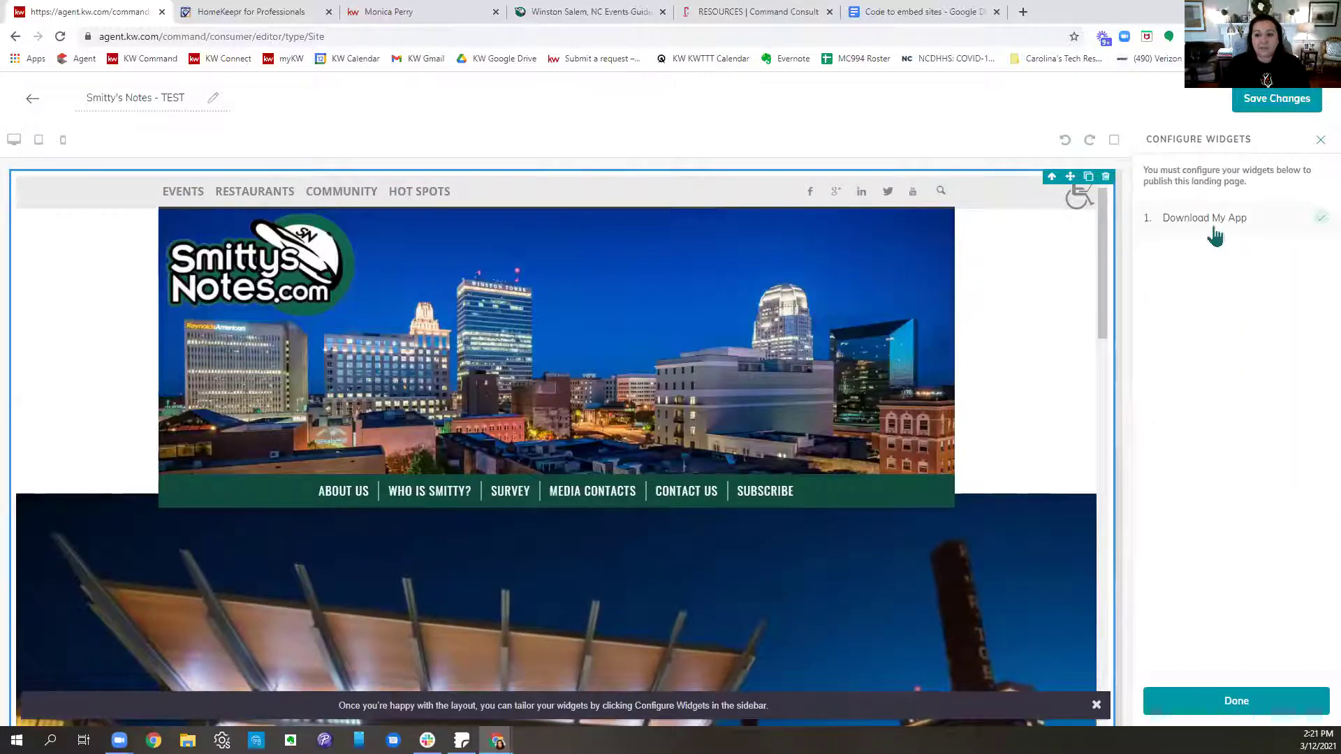
left_click(1213, 235)
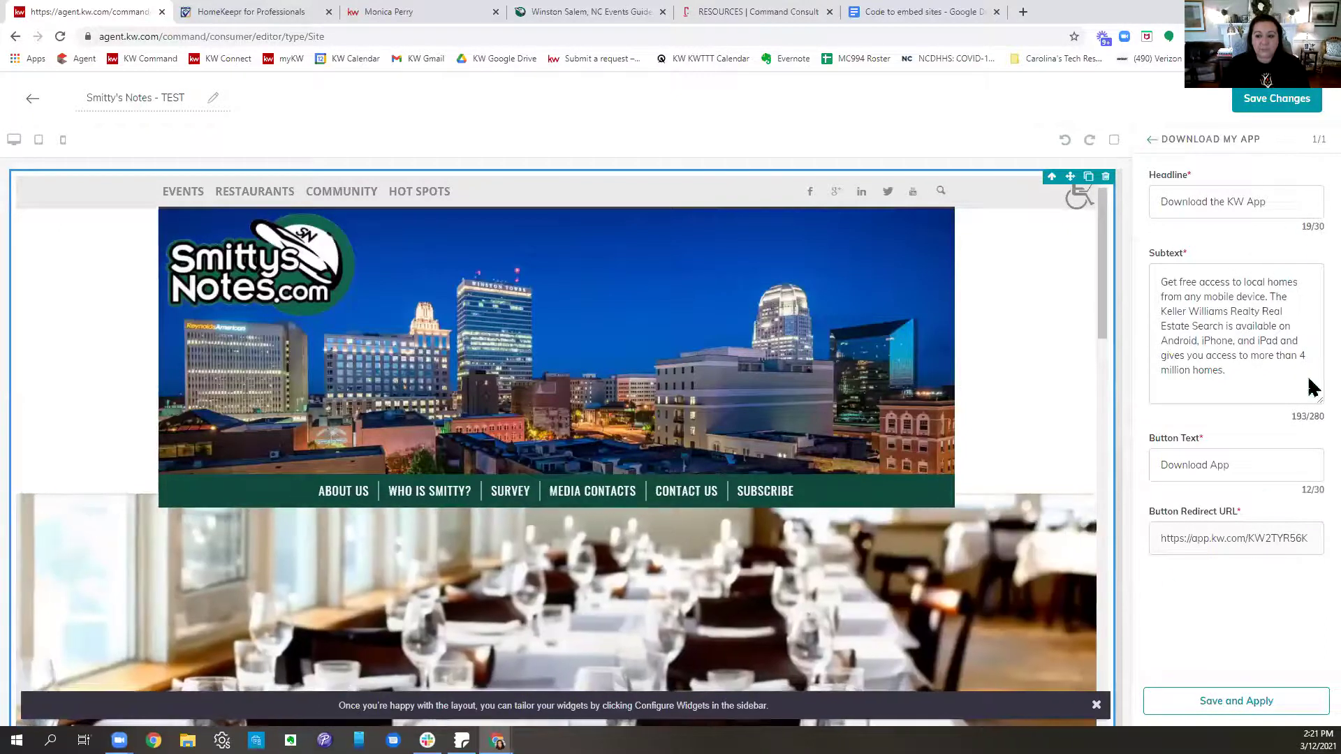
left_click(1224, 705)
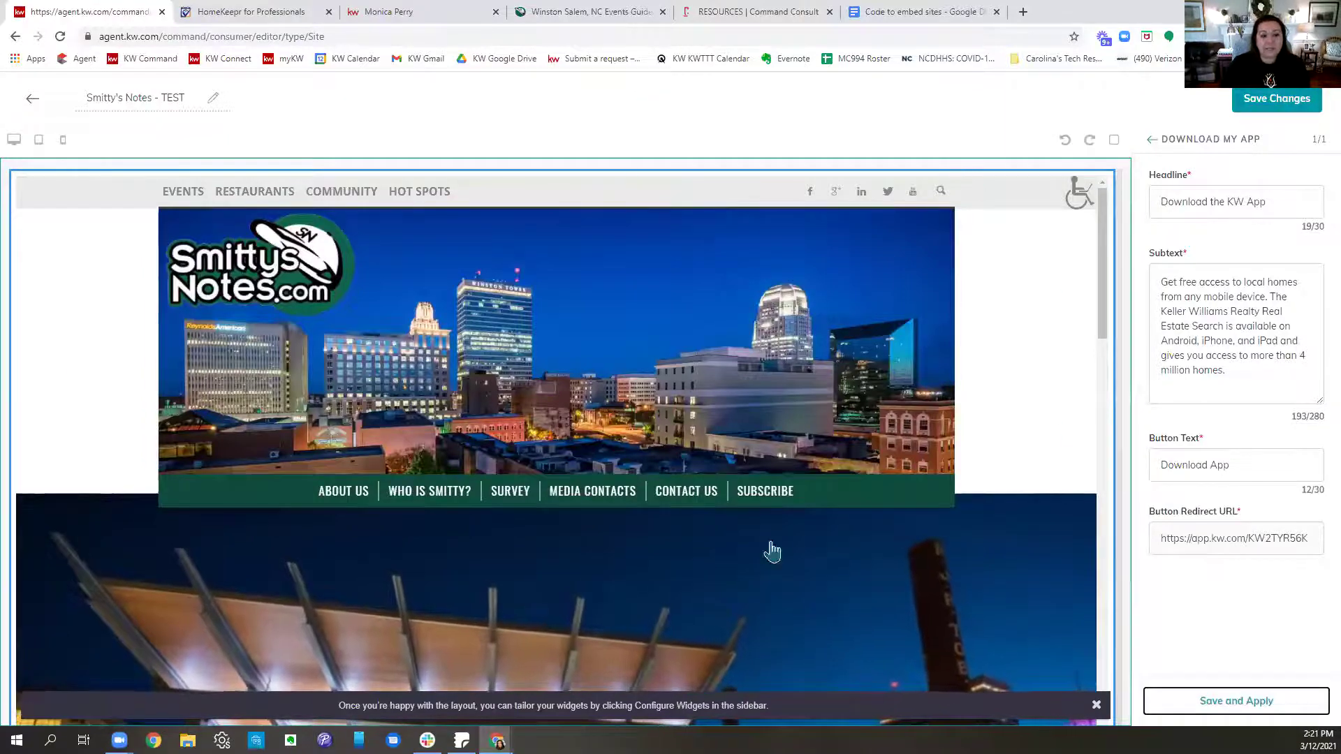
scroll(954, 384, "down", 10)
scroll(954, 384, "down", 8)
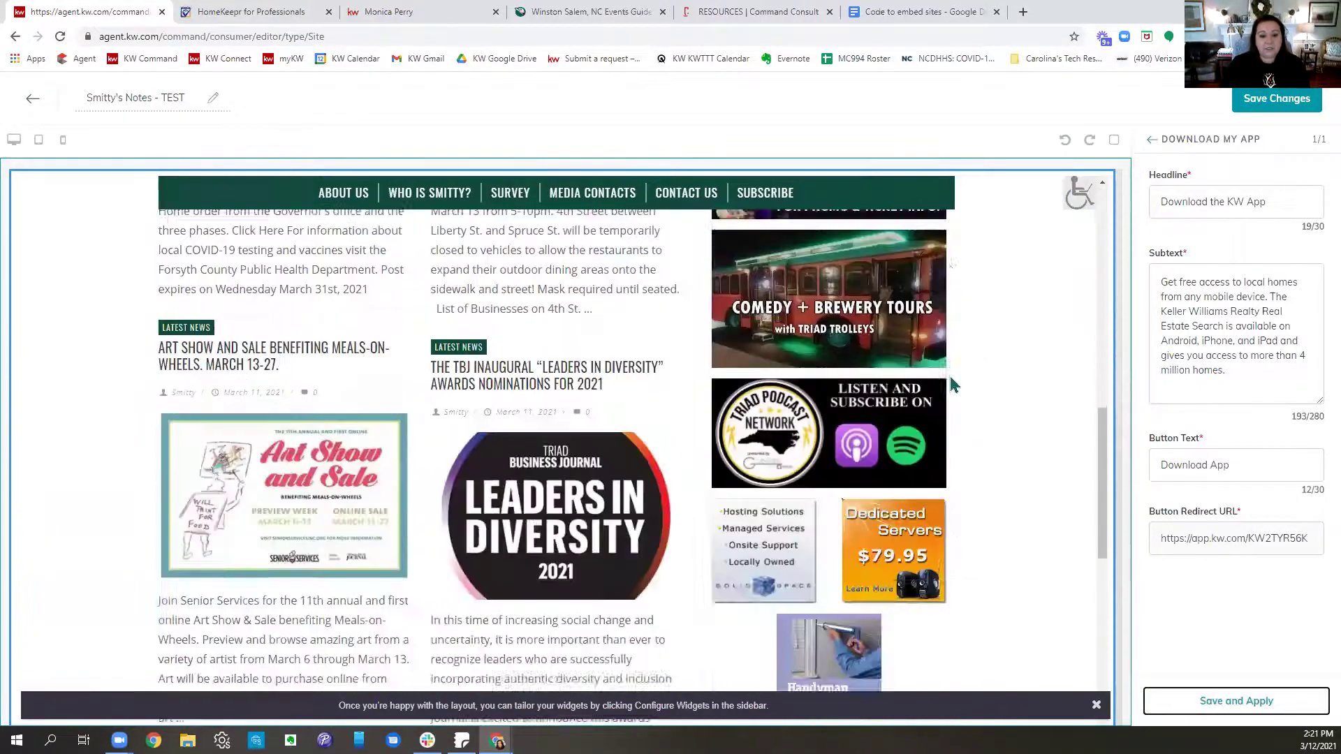
scroll(928, 405, "down", 8)
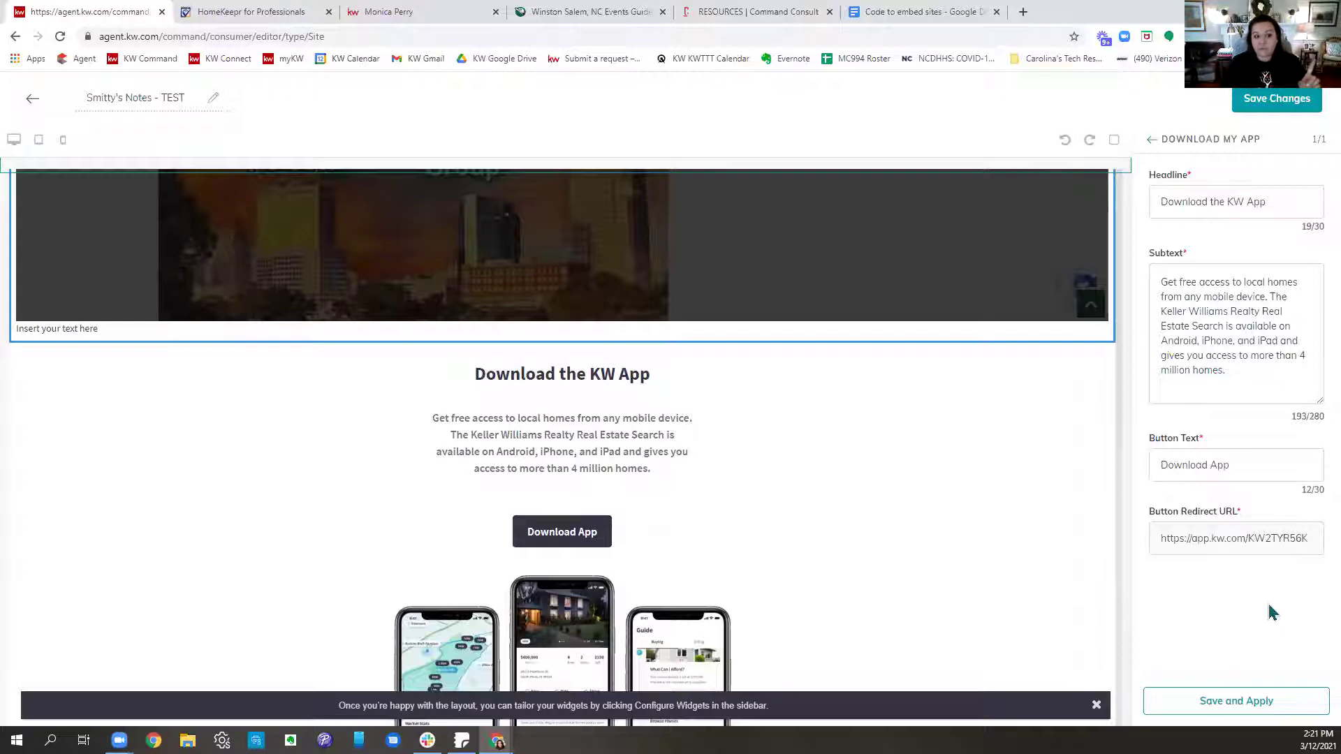
Step: Save the page changes and continue to Site & App Settings
left_click(1287, 98)
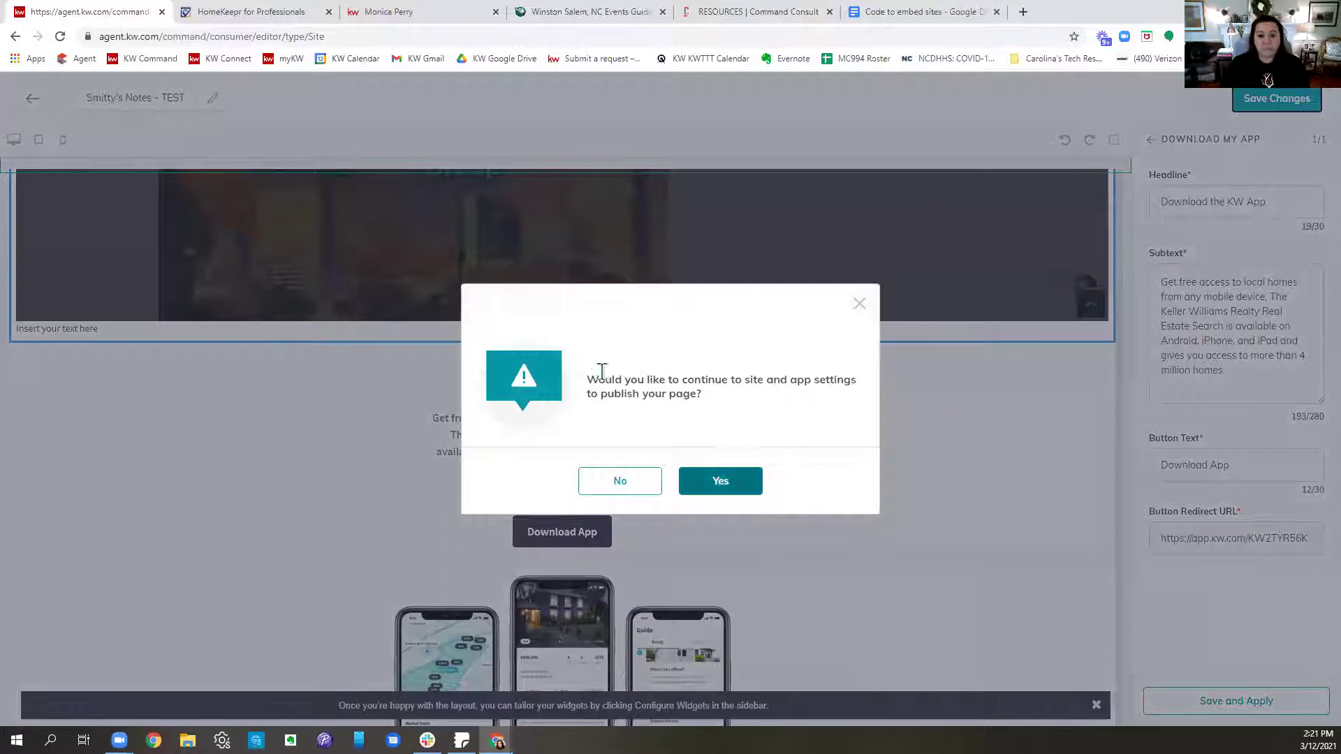
left_click_drag(597, 380, 810, 398)
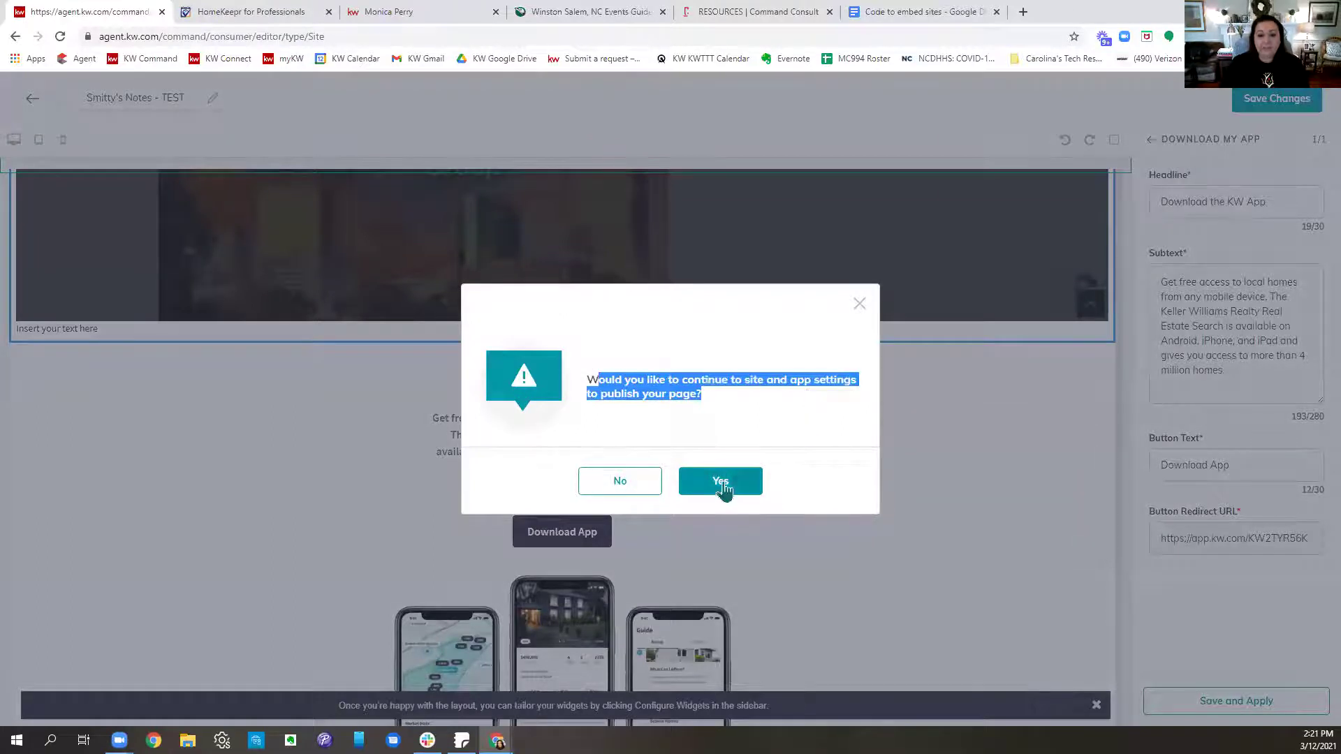
left_click(723, 487)
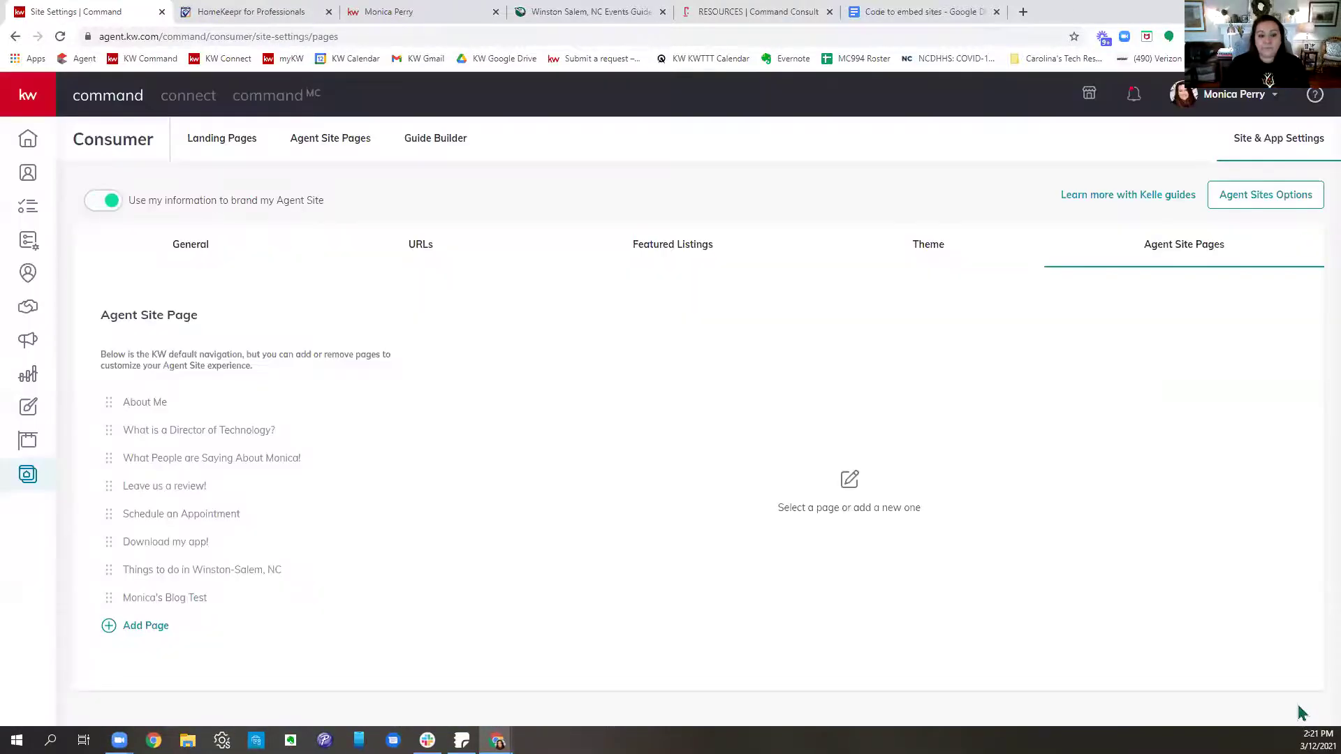
Step: Add the Smitty's Notes - TEST page to the agent site with slug thingstodoinwinstonsalem and save
left_click(143, 626)
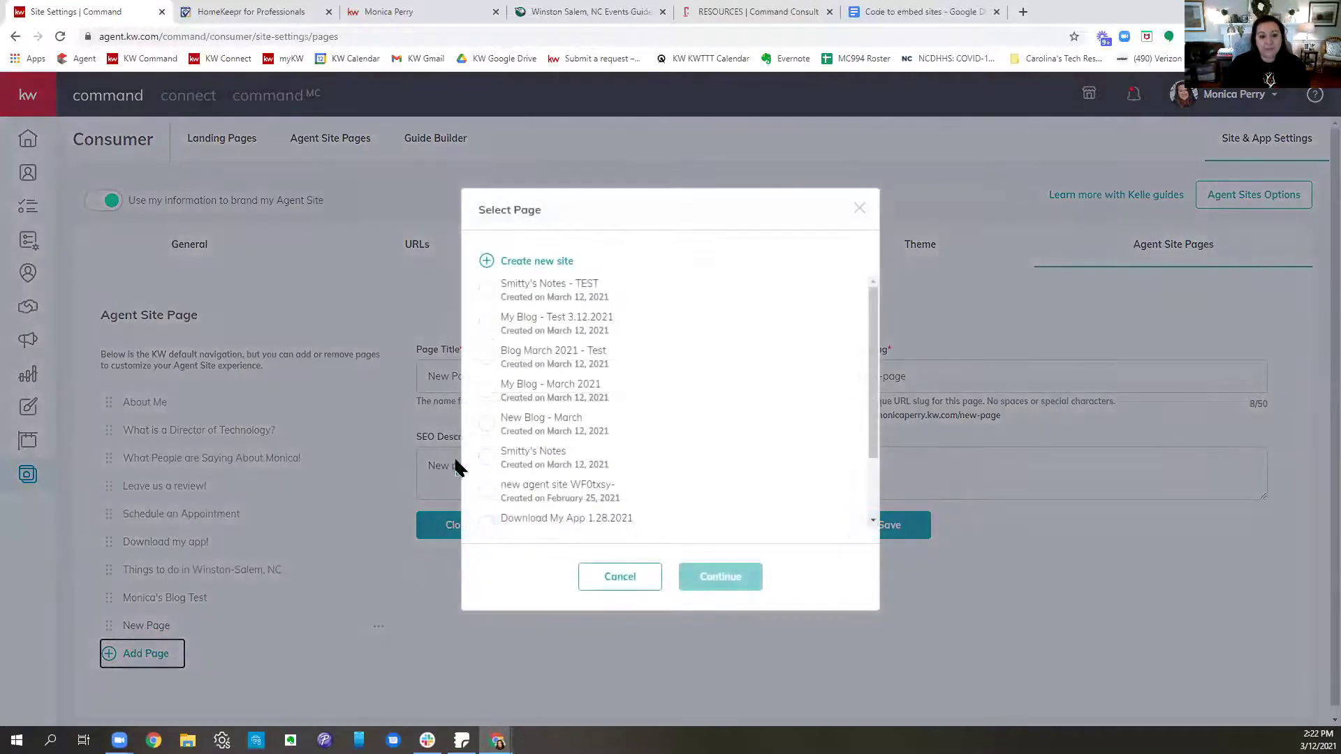
left_click(487, 289)
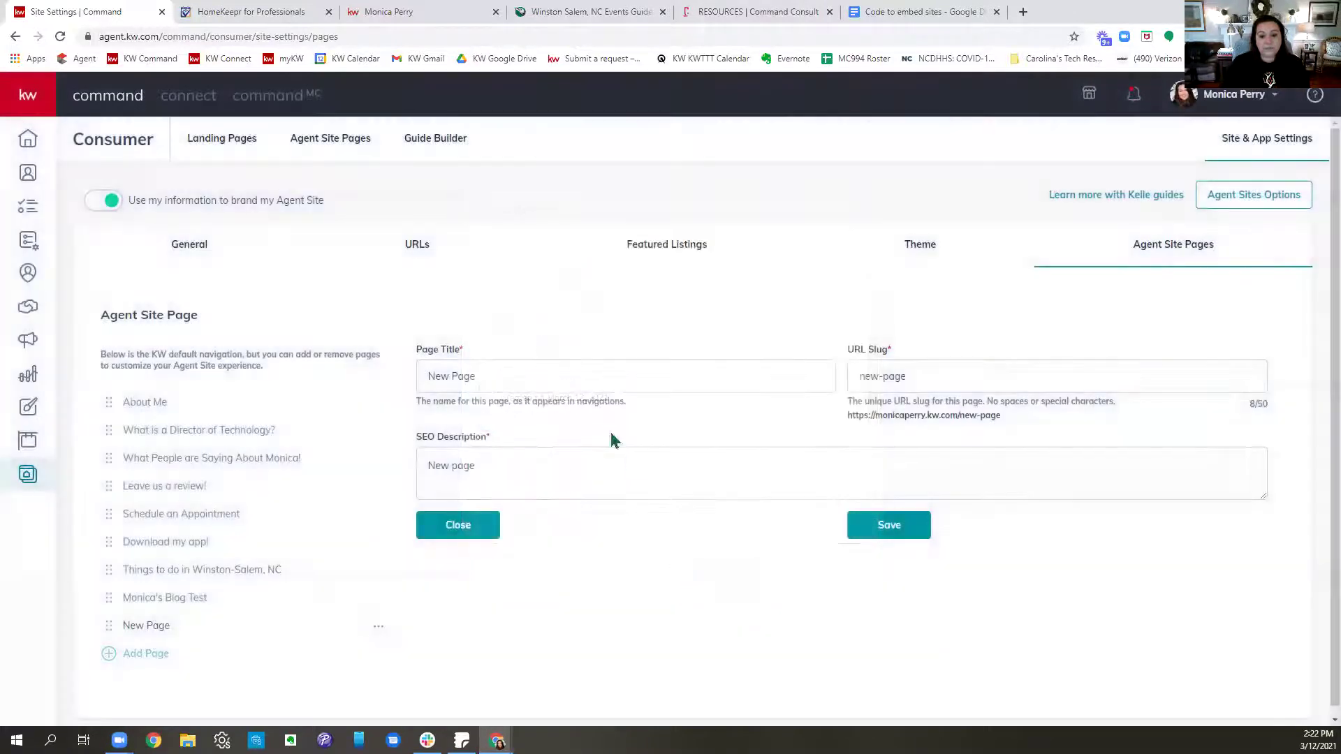
left_click_drag(575, 384, 340, 402)
type("Smitty's Notes")
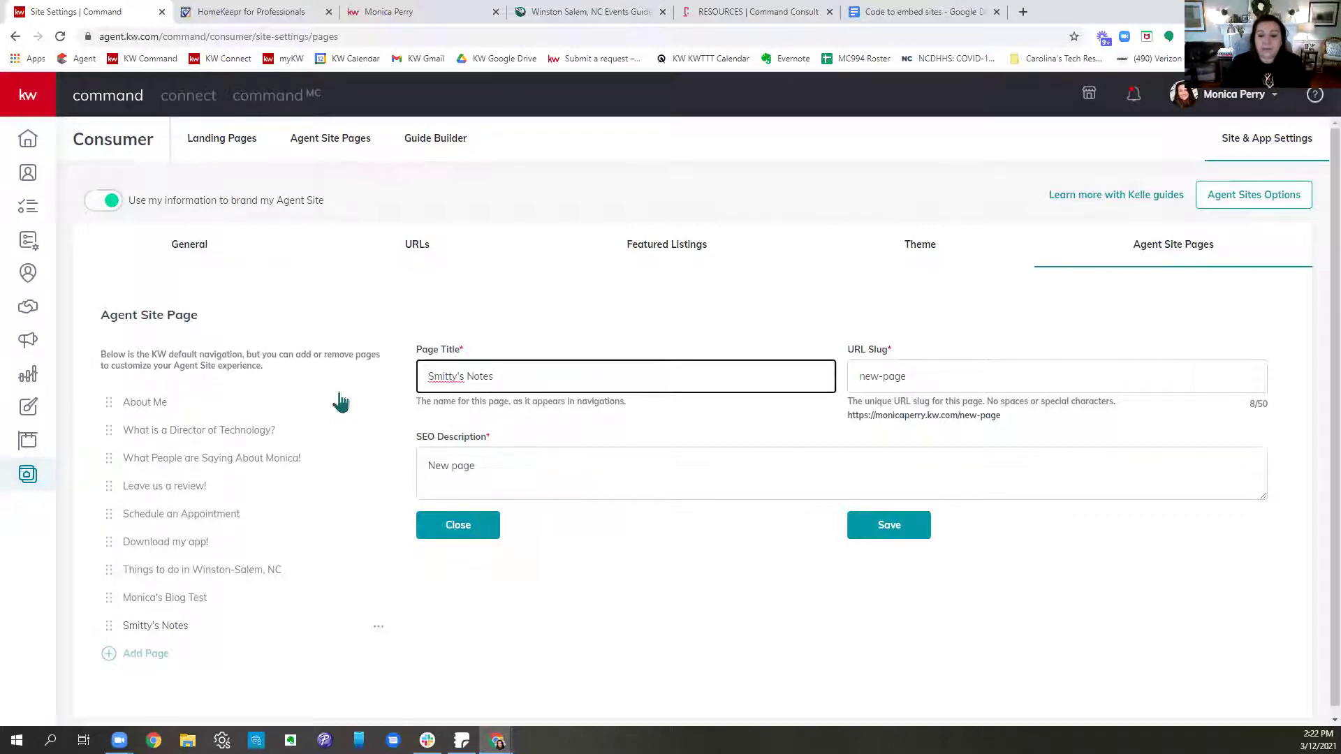
left_click_drag(966, 377, 817, 406)
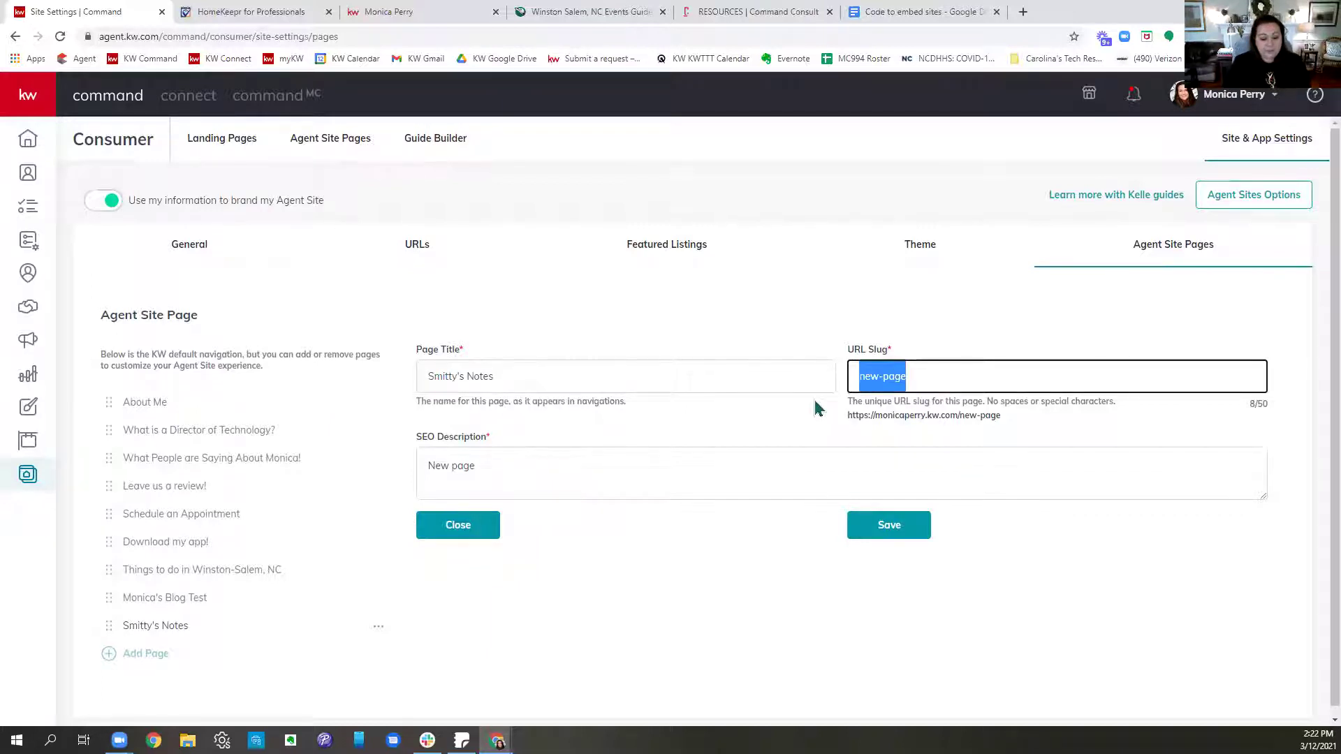
type("thingst")
type("yo")
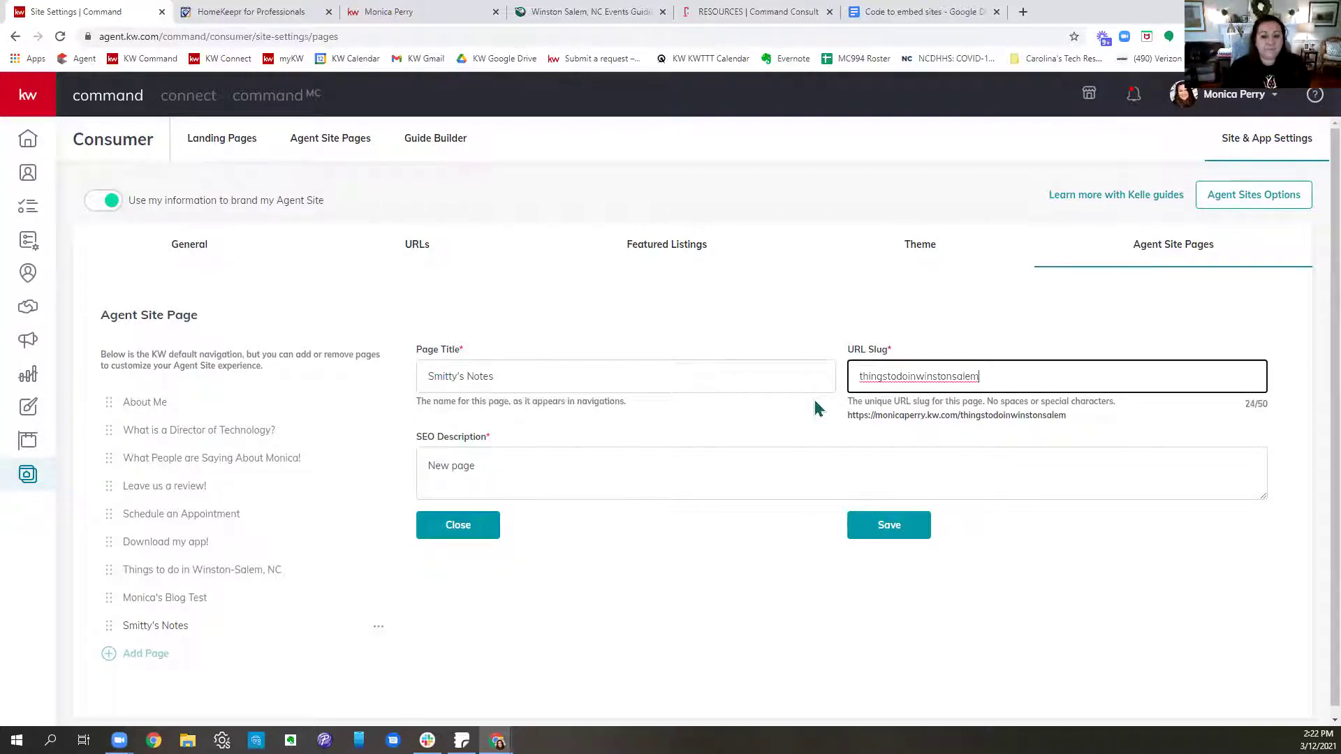
left_click(911, 526)
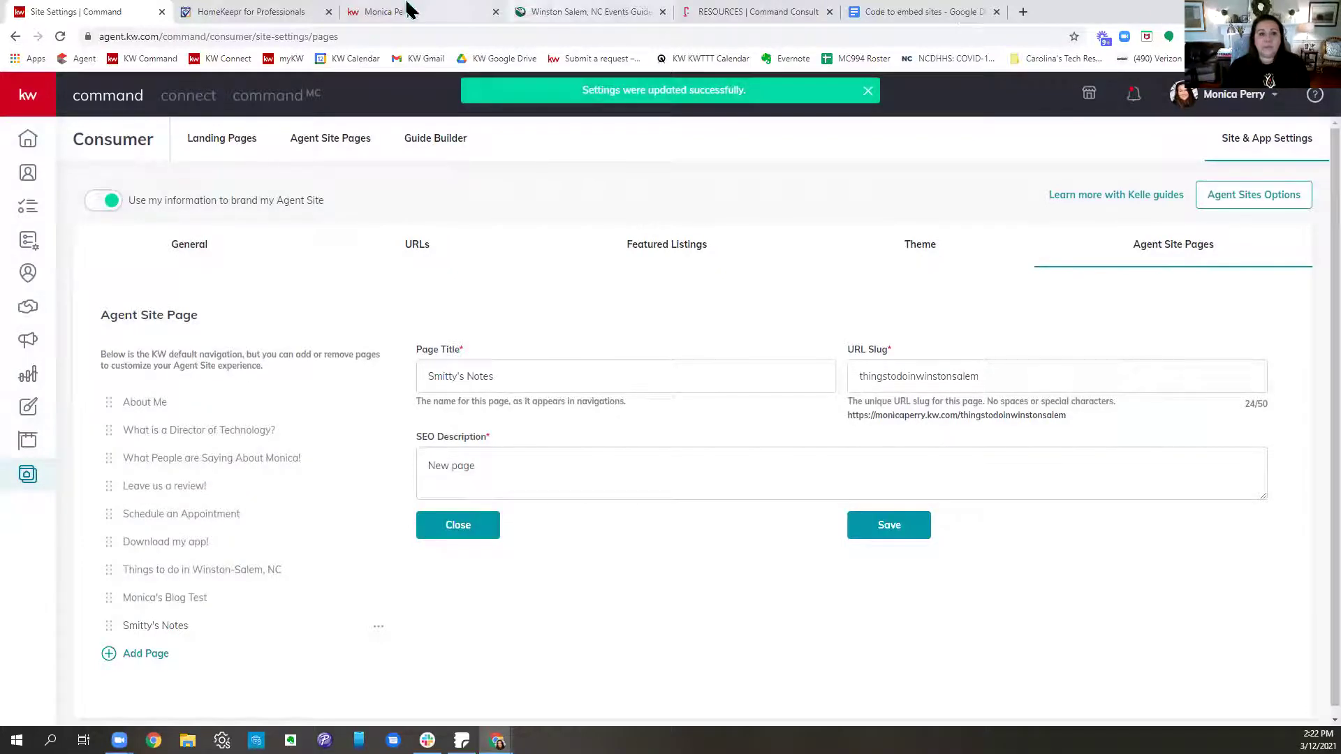
Step: View the Smitty's Notes page on the reloaded live agent website, then open a blank tab
left_click(385, 12)
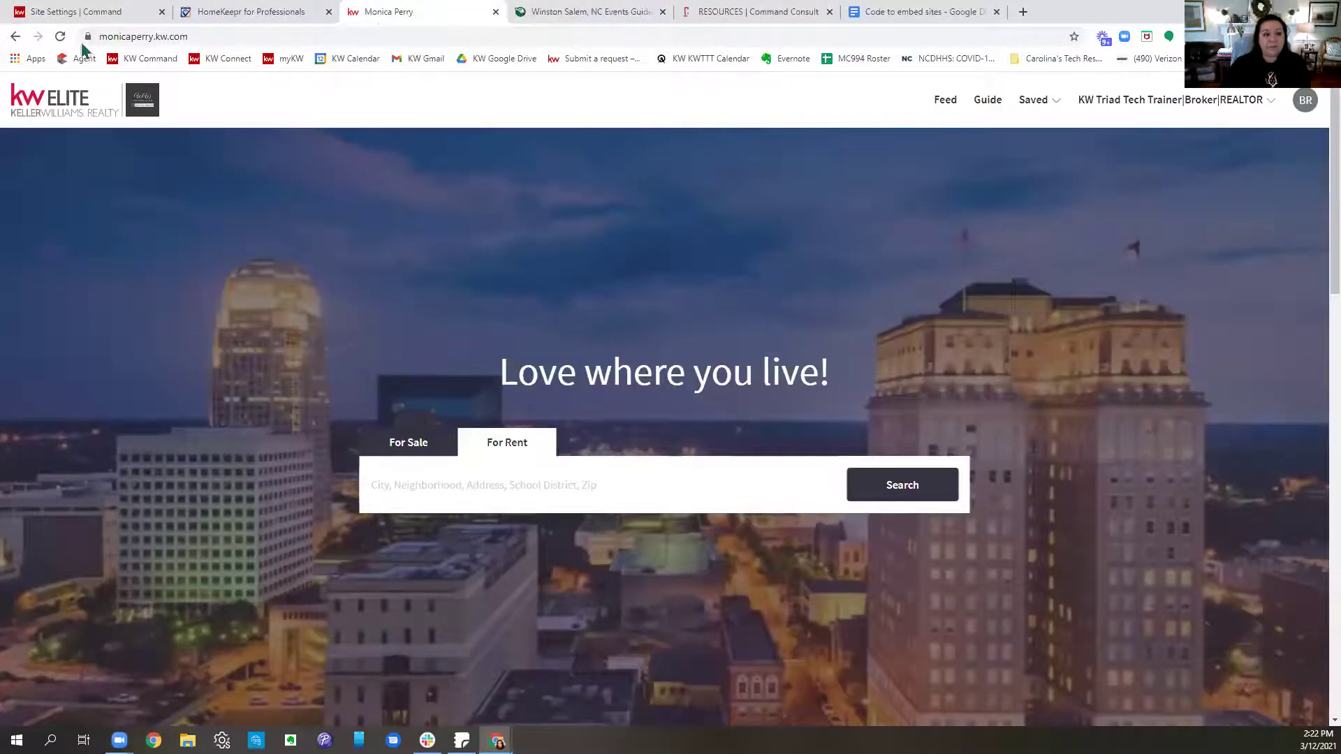
left_click(60, 36)
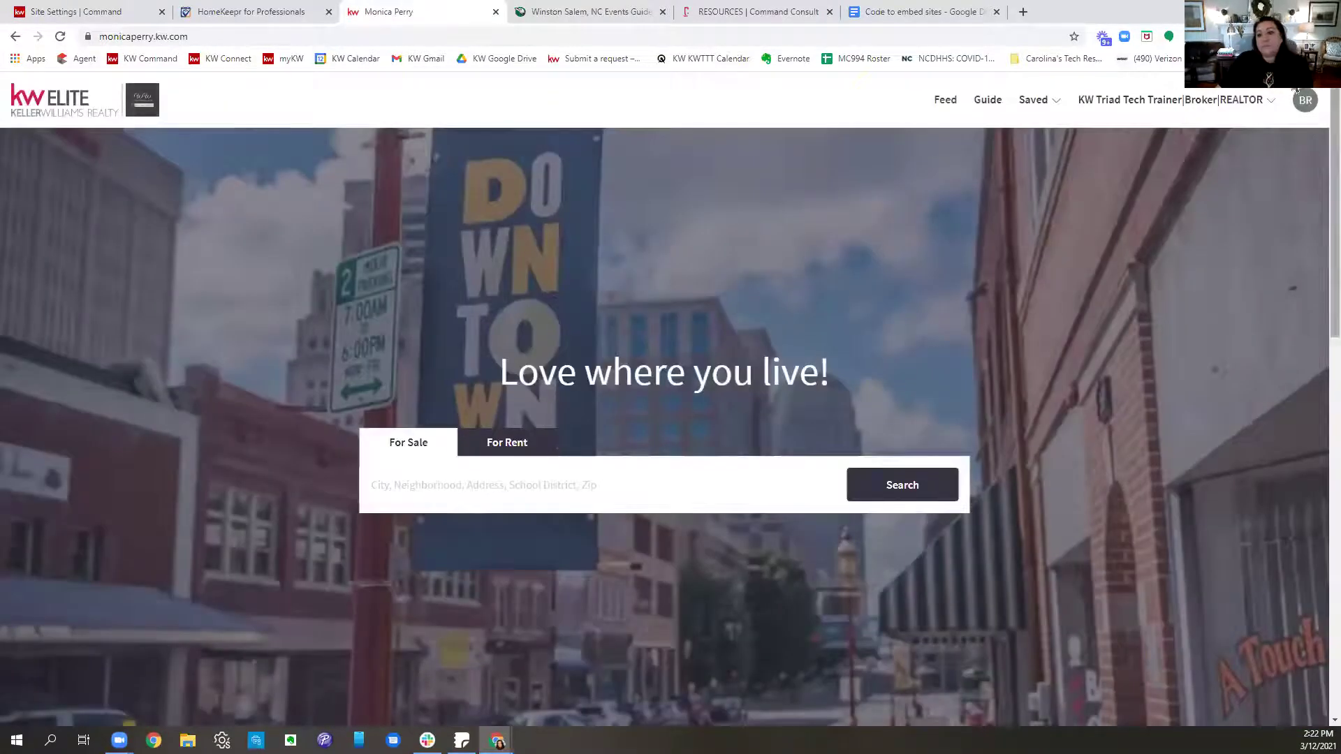
left_click(1219, 104)
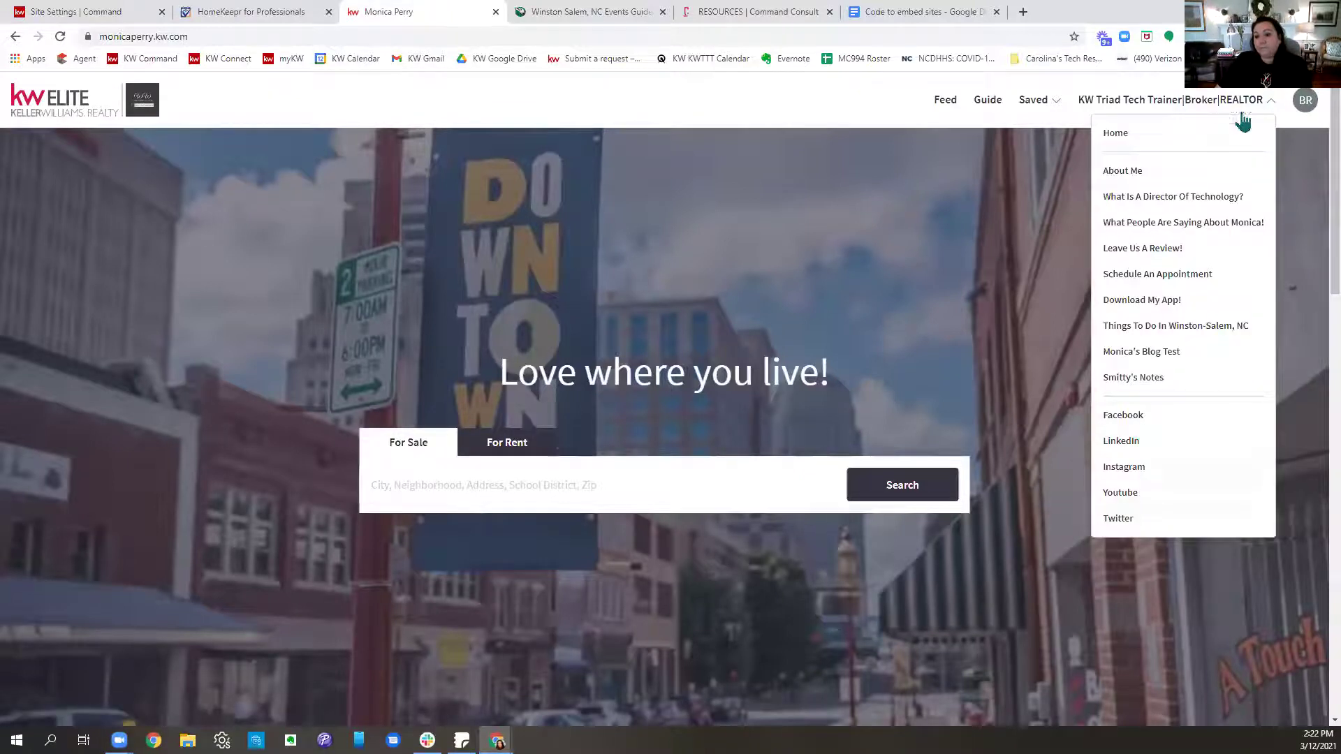
left_click(1149, 377)
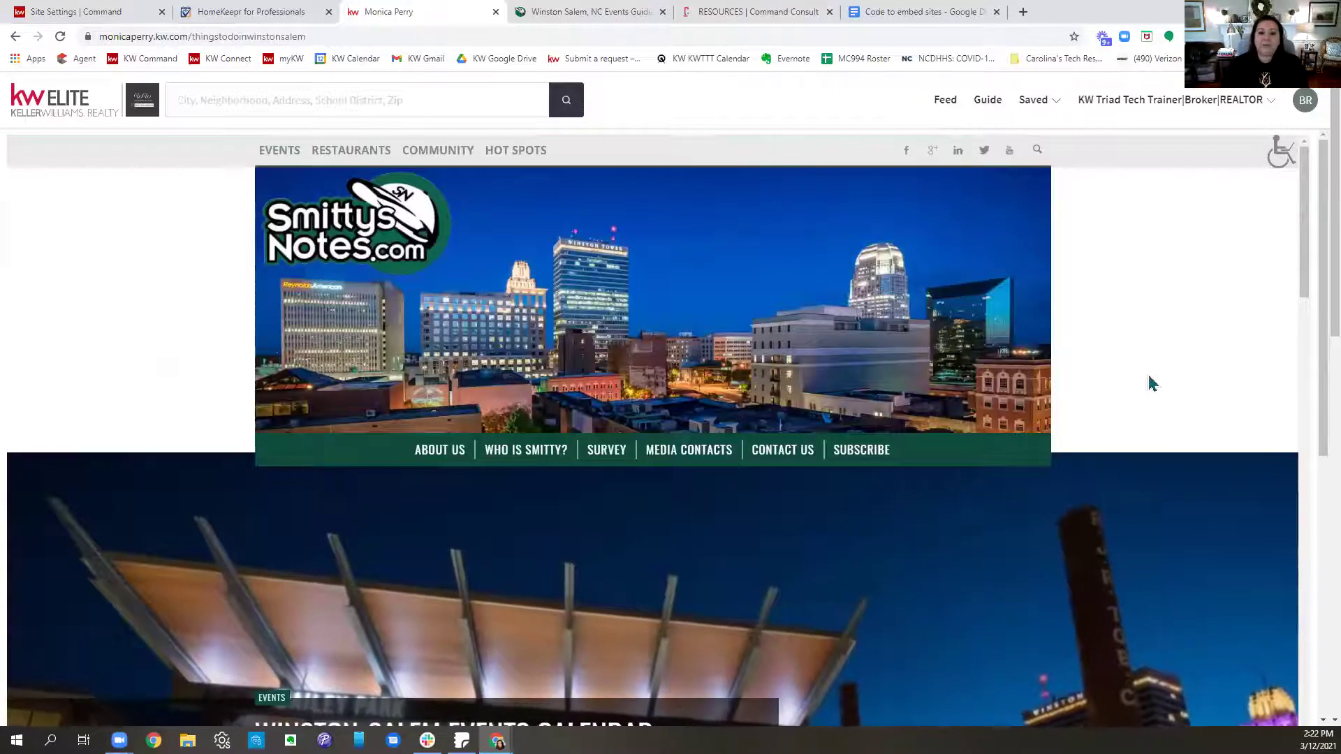
key("ctrl+t")
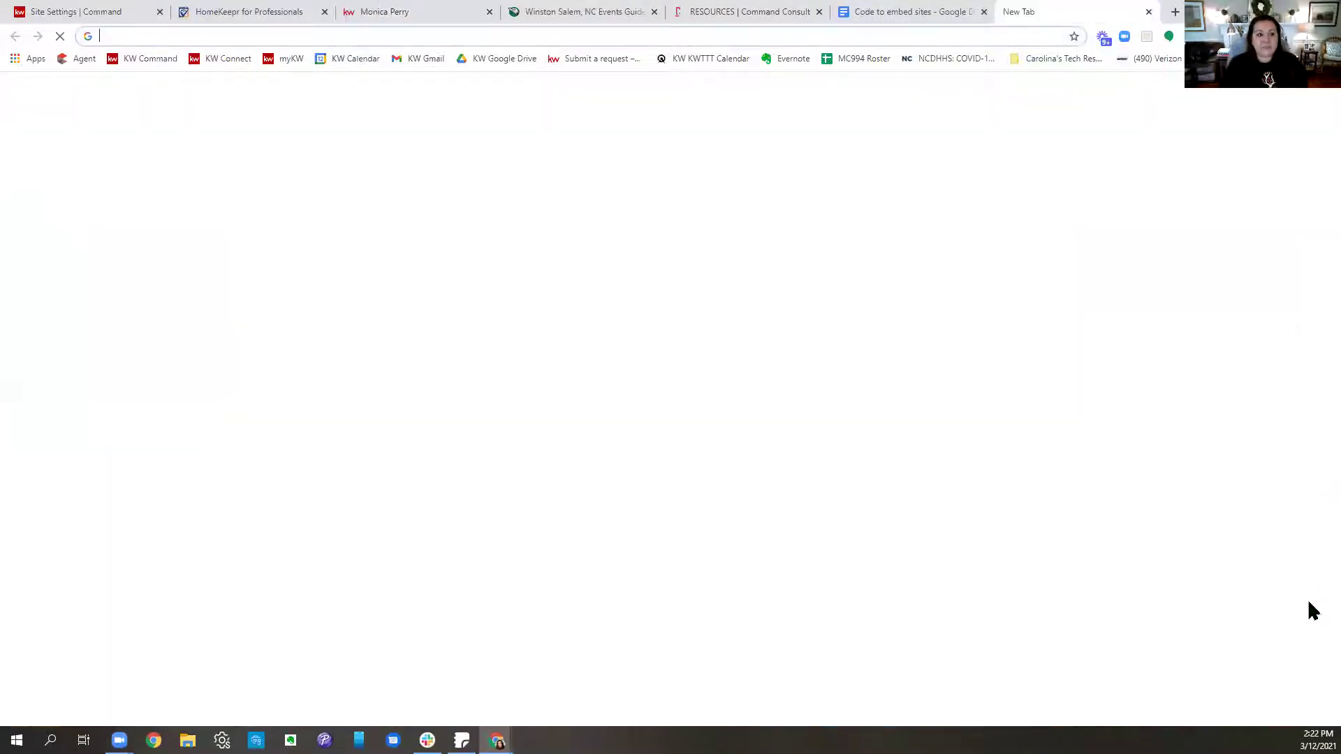
Step: Search 'things to do in greensboro nc' and browse Tripadvisor's Things to Do in Greensboro list
type("things ")
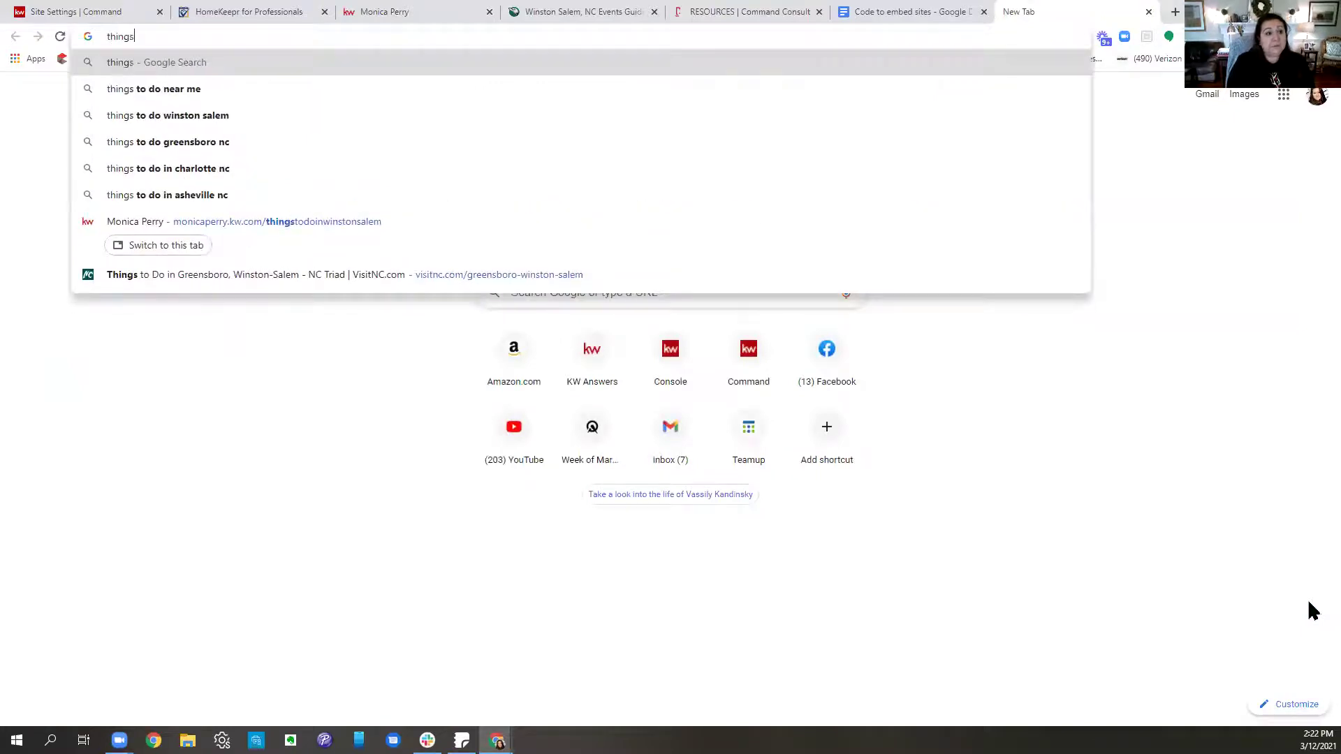
type("to do in ")
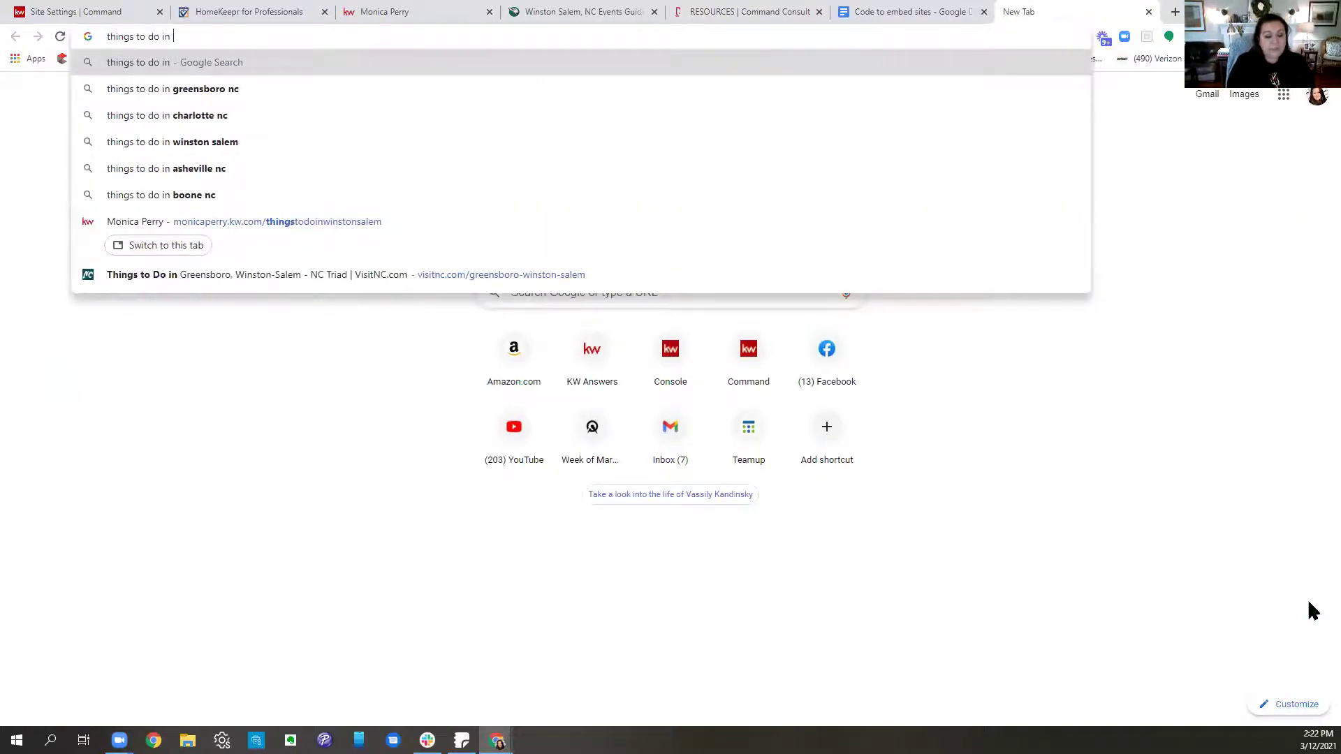
type("greensboro")
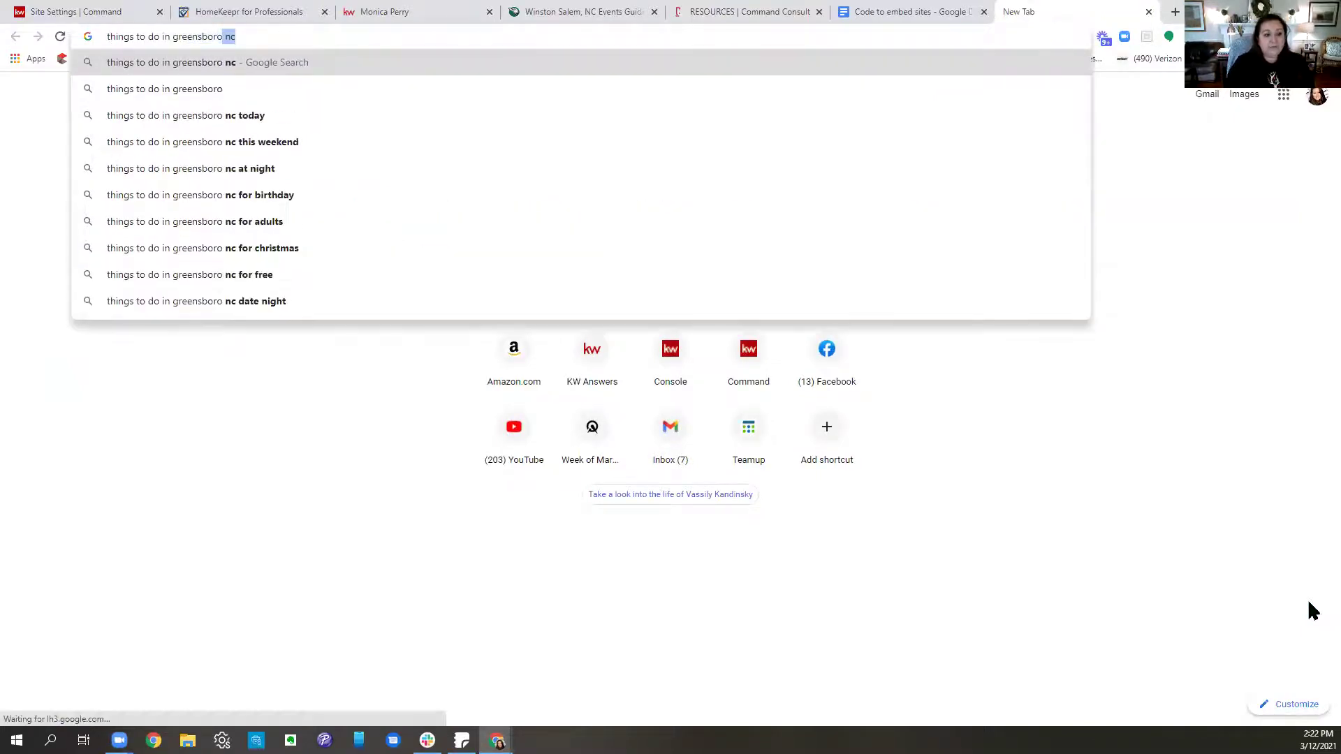
type(" nc")
key("Return")
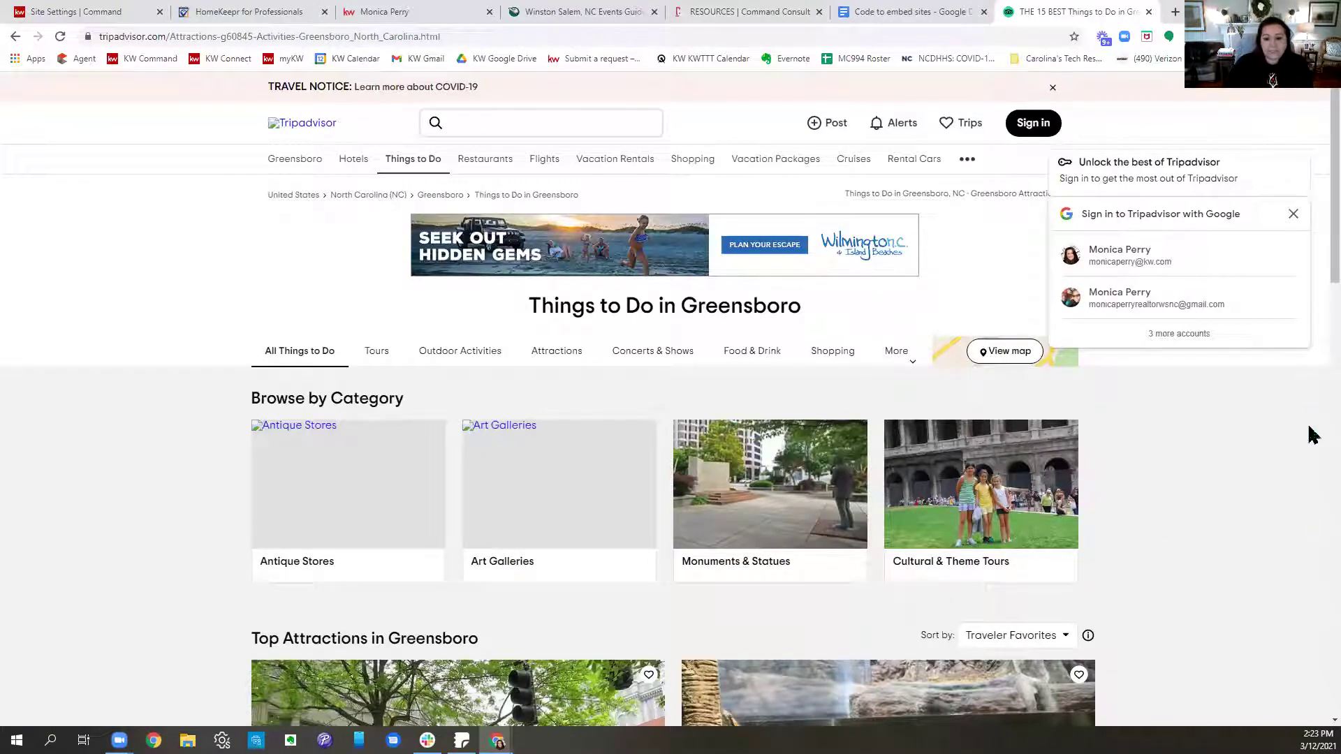
scroll(1243, 501, "down", 7)
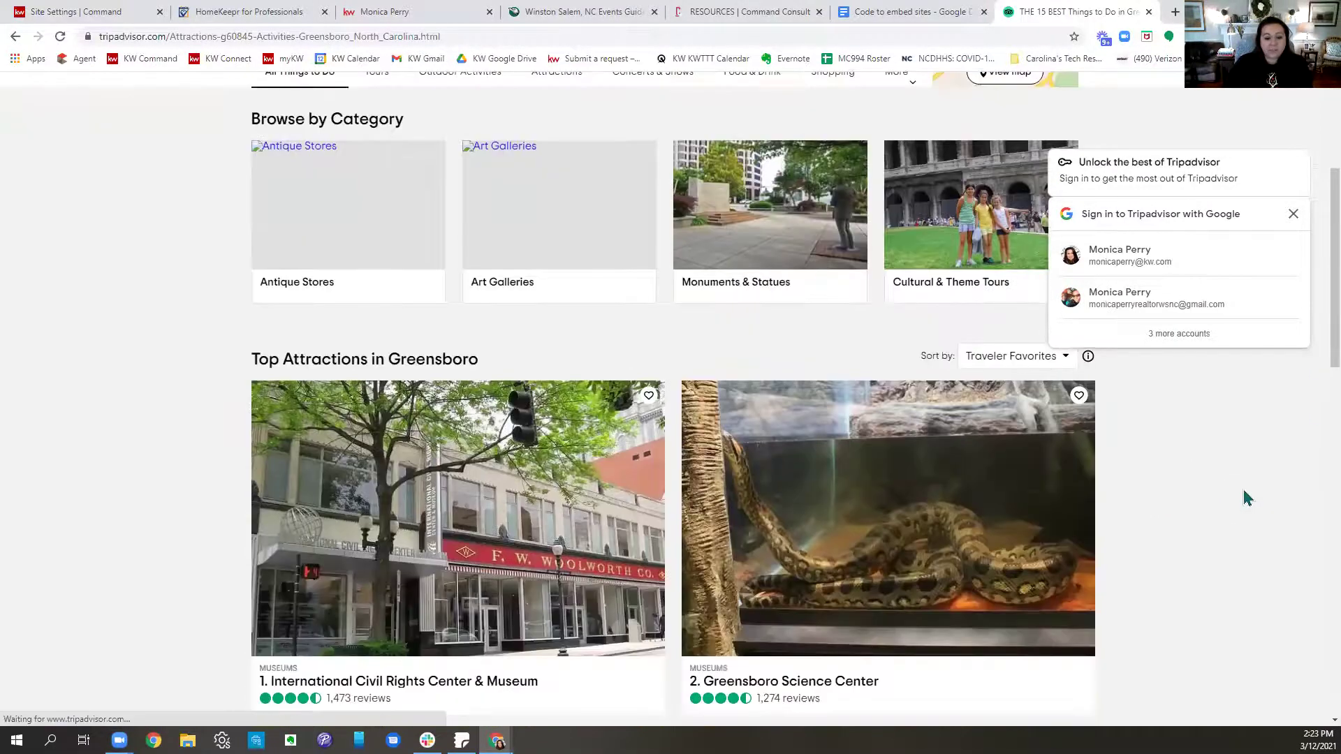
scroll(1249, 497, "down", 3)
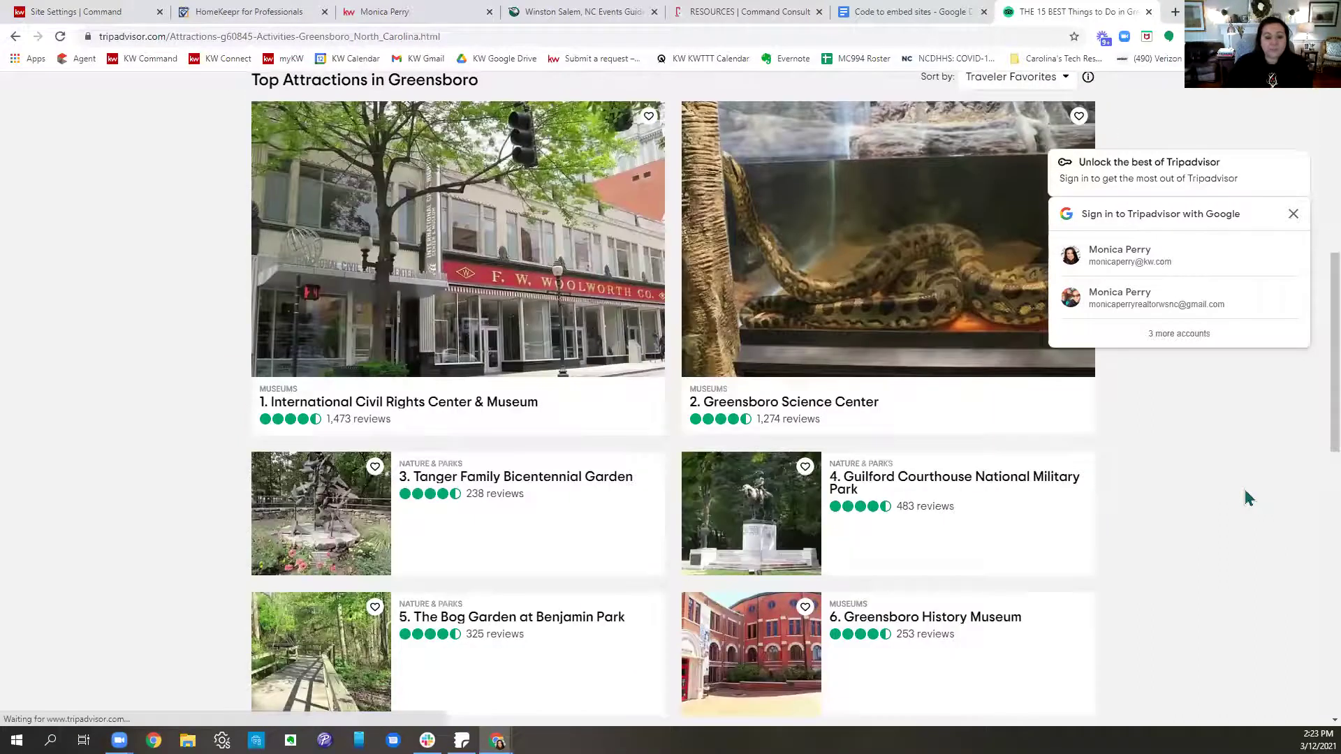
scroll(1249, 497, "down", 5)
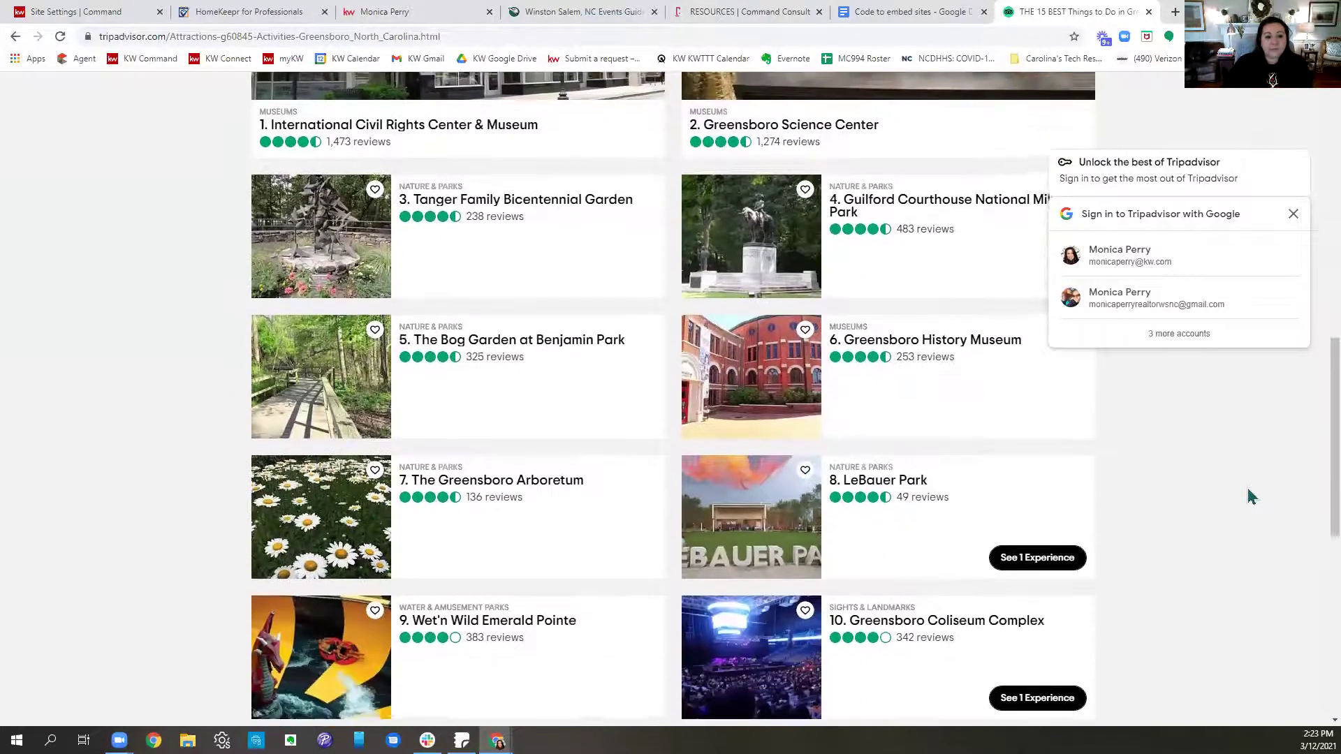
scroll(1250, 494, "down", 3)
scroll(1252, 493, "up", 6)
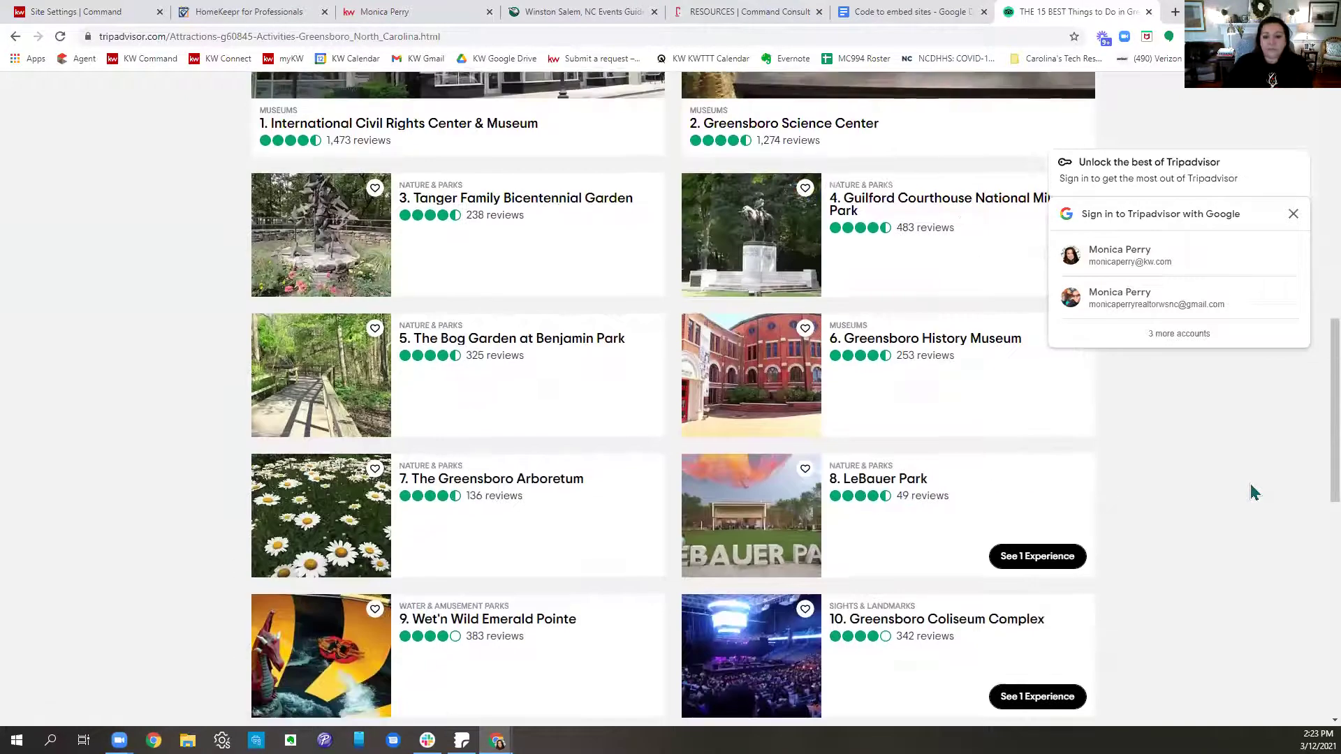
scroll(1251, 492, "up", 10)
Step: Select the Tripadvisor page's web address, then go back to the agent site tab
left_click(419, 36)
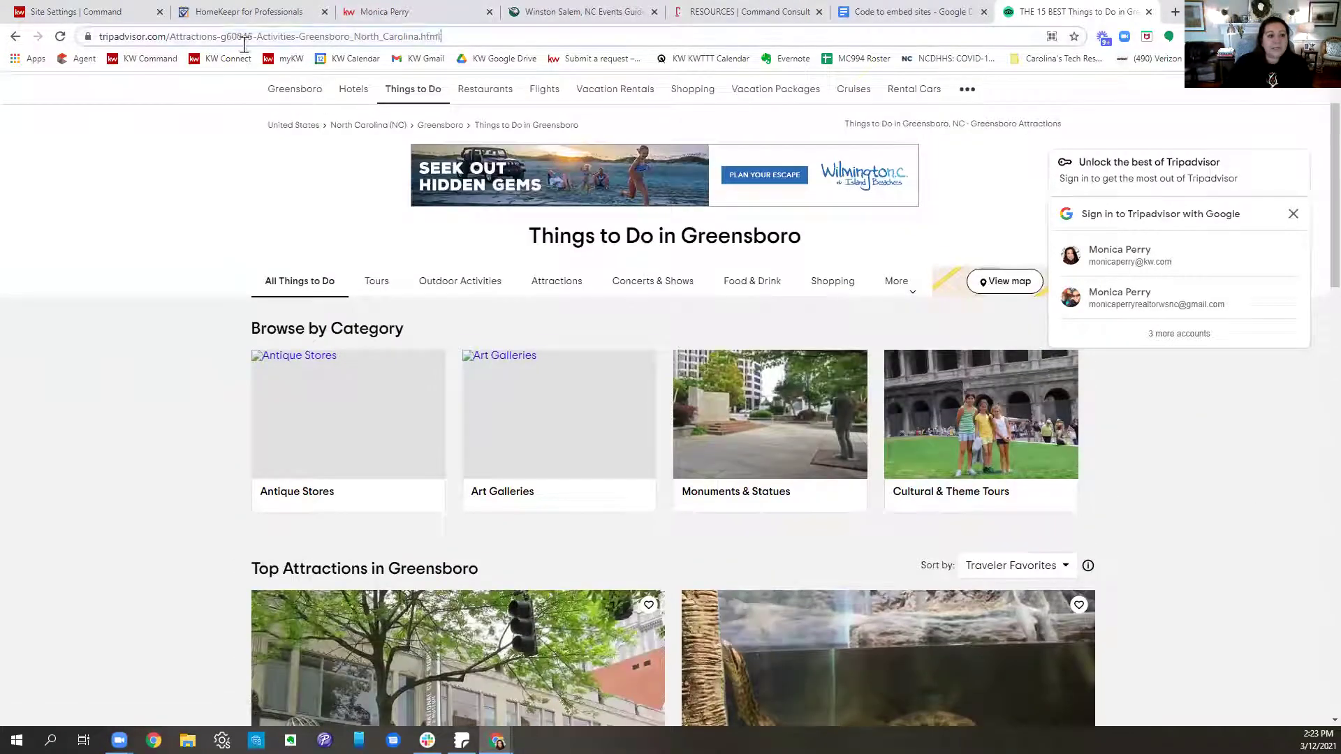
left_click_drag(440, 37, 335, 37)
left_click_drag(518, 42, 91, 46)
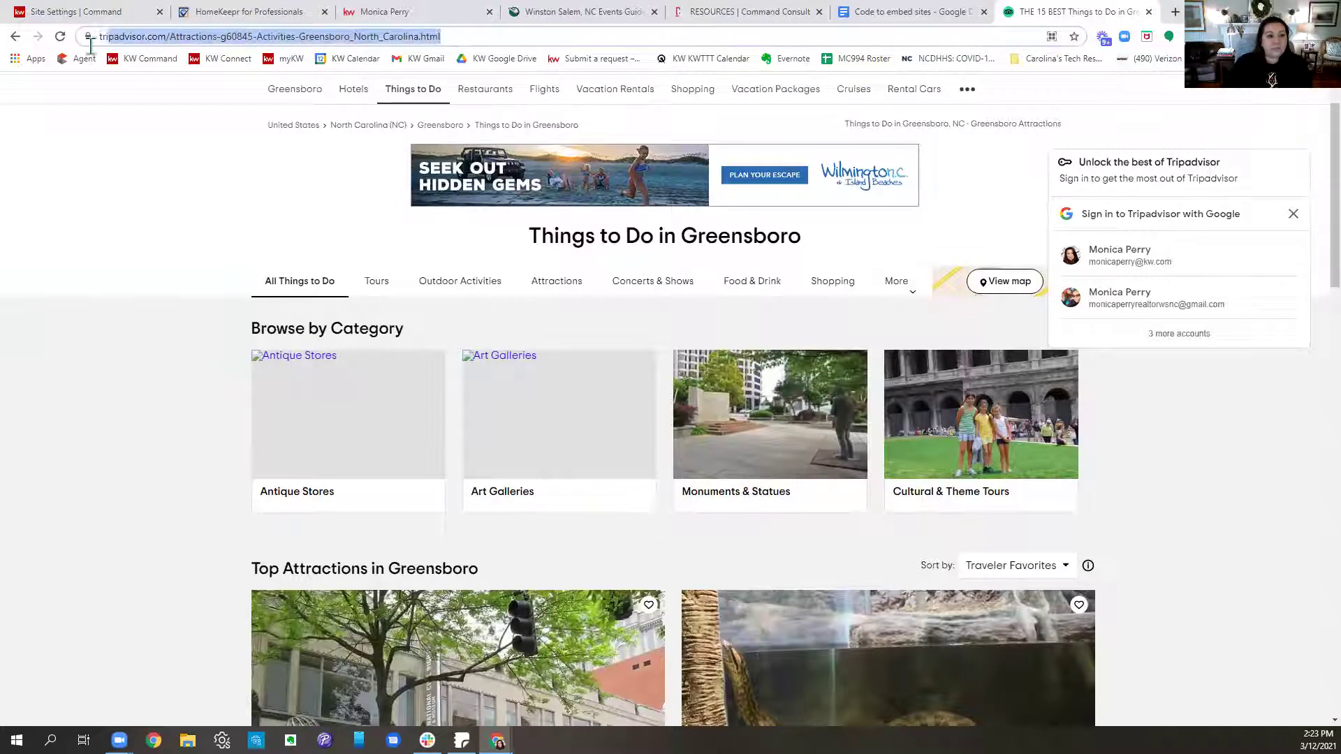
left_click(421, 13)
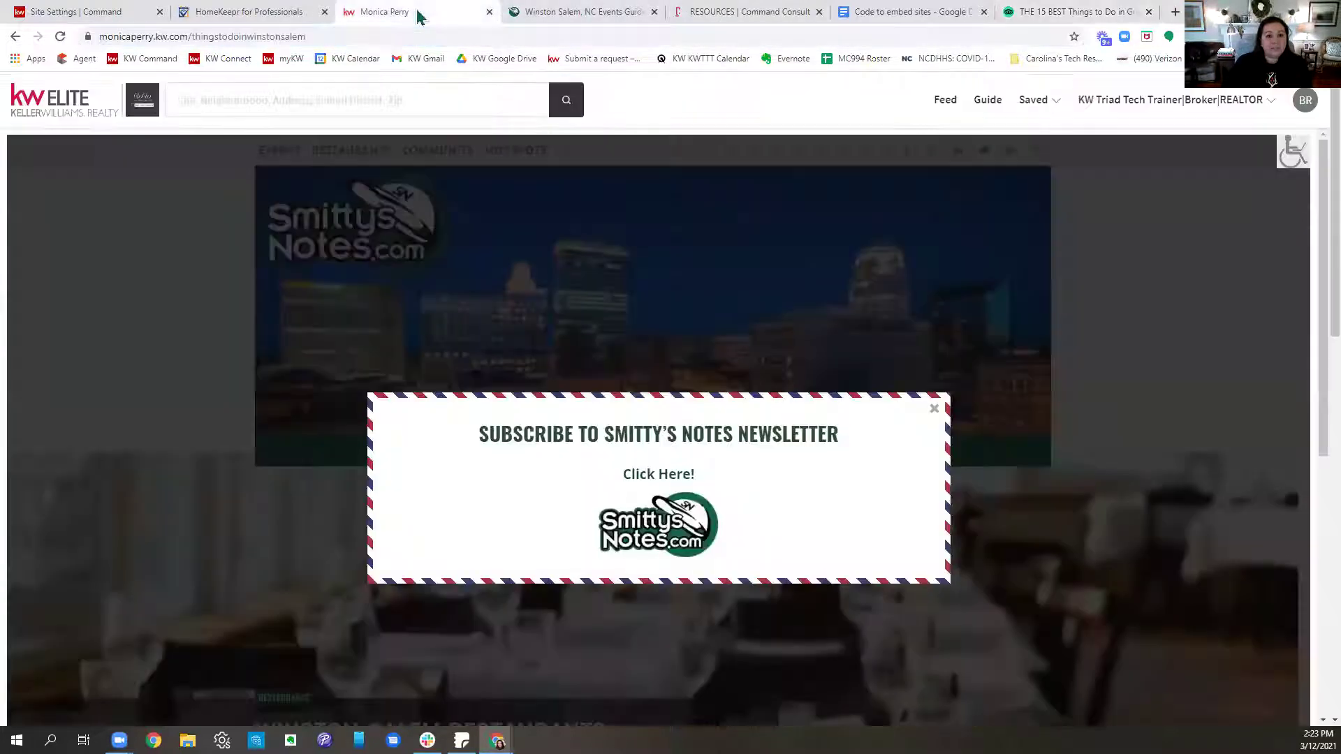
Step: Close the newsletter popup on the Smitty's Notes page and switch to the HomeKeepr widgets tab
left_click(933, 411)
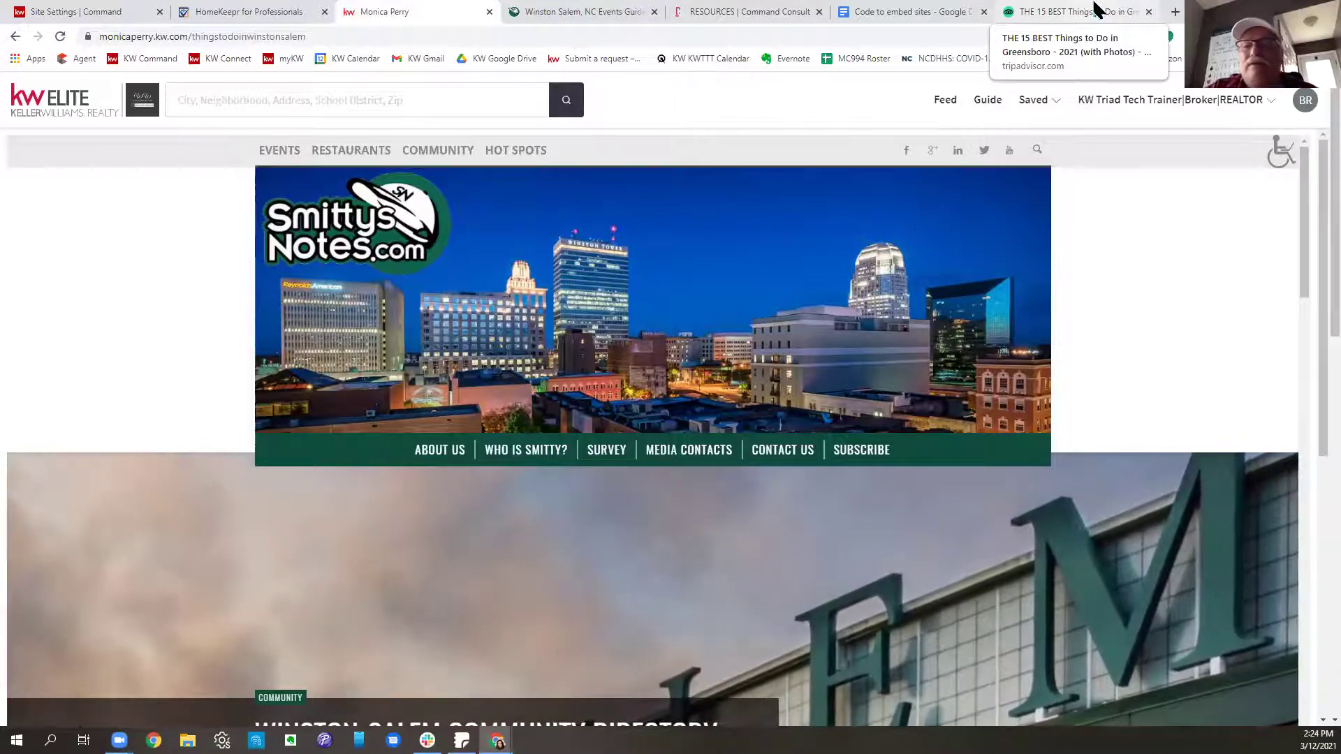
key("ctrl+shift+Tab")
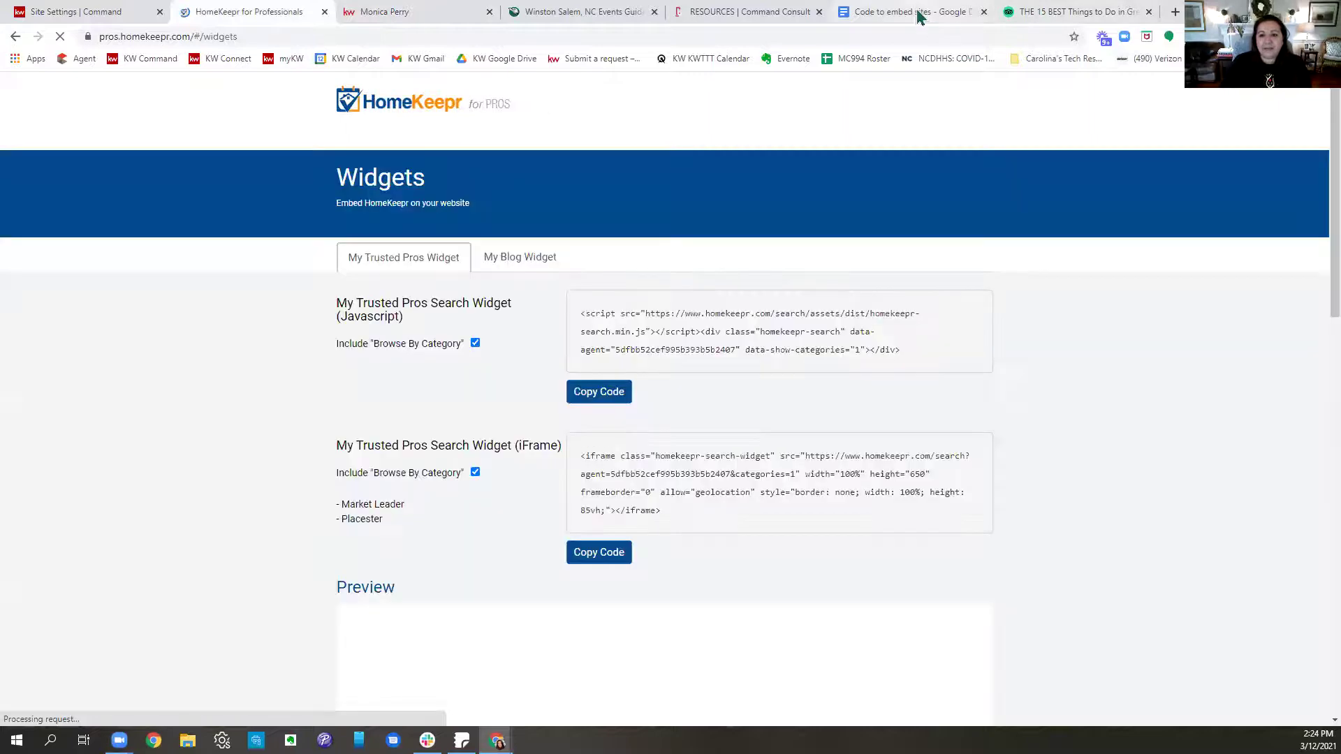
Step: Look over the embed-code doc, Command Consult resources and Winston Salem events guide, then return to Smitty's Notes
left_click(939, 14)
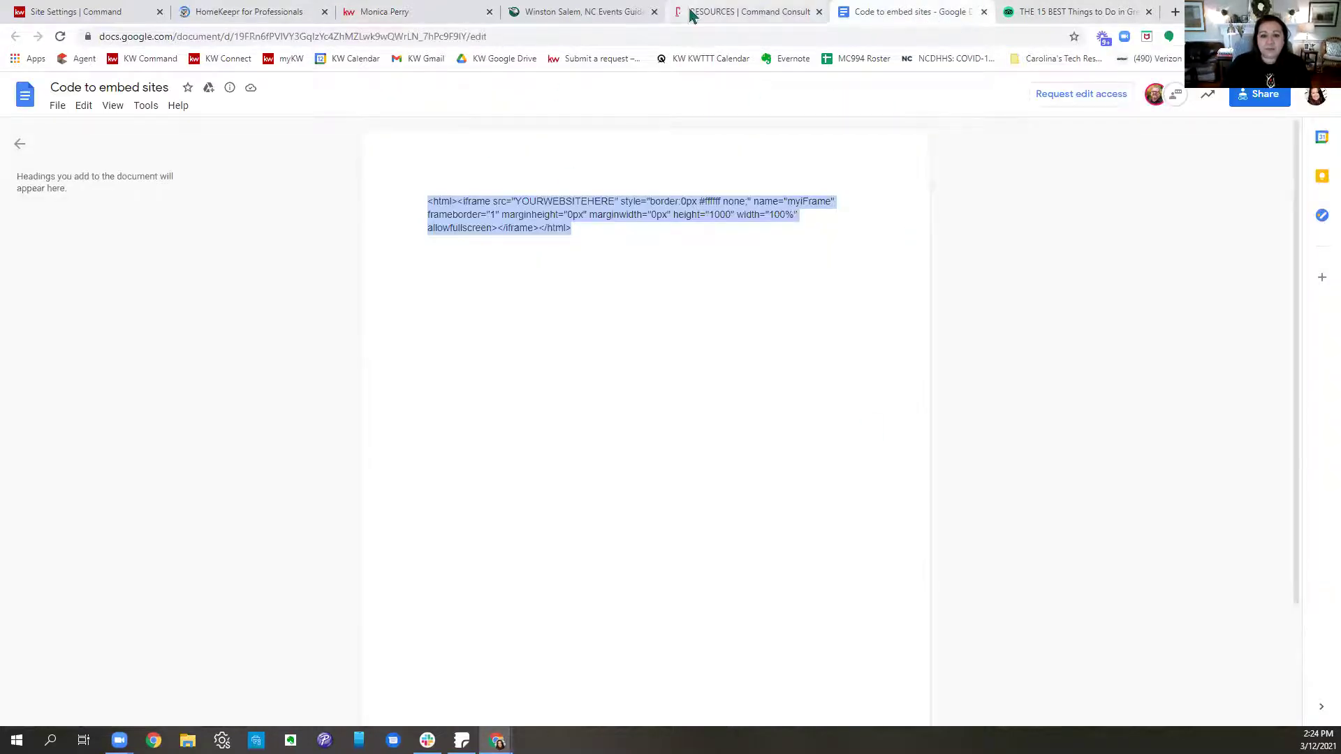
key("ctrl+shift+Tab")
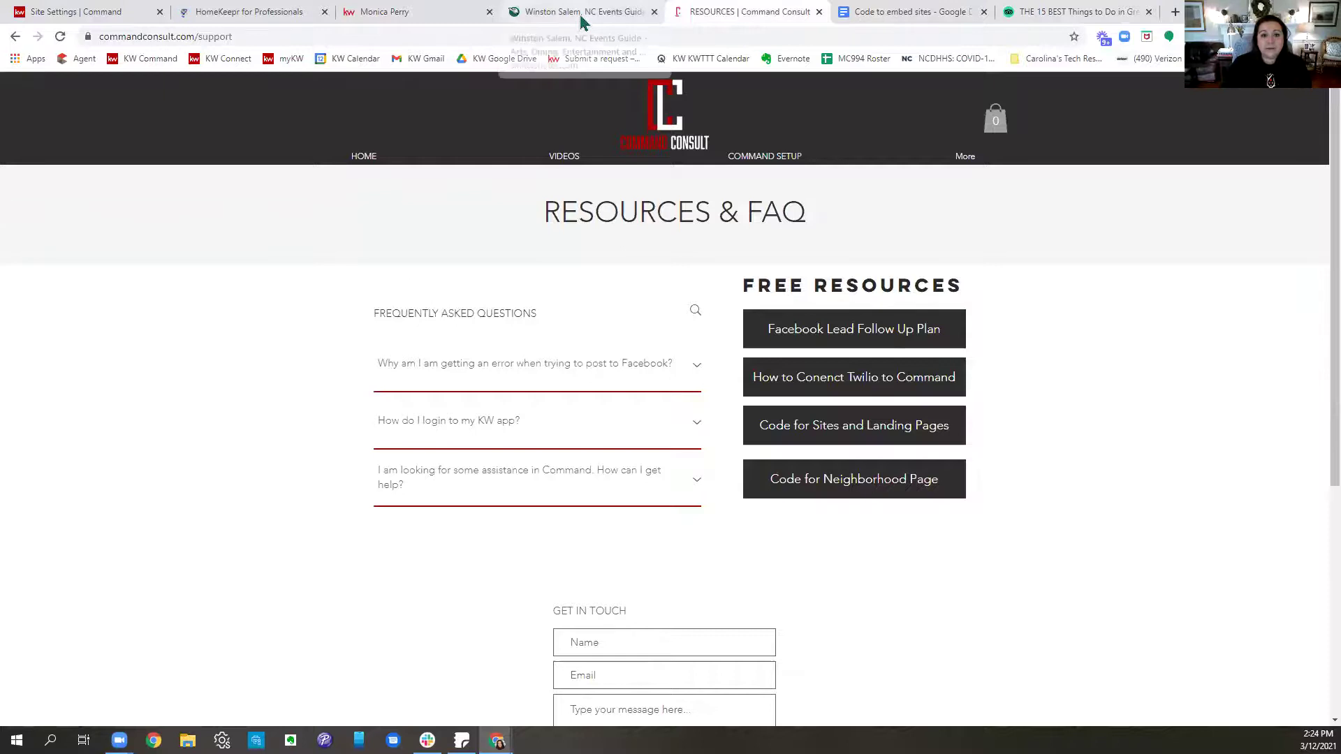
left_click(583, 14)
left_click(430, 17)
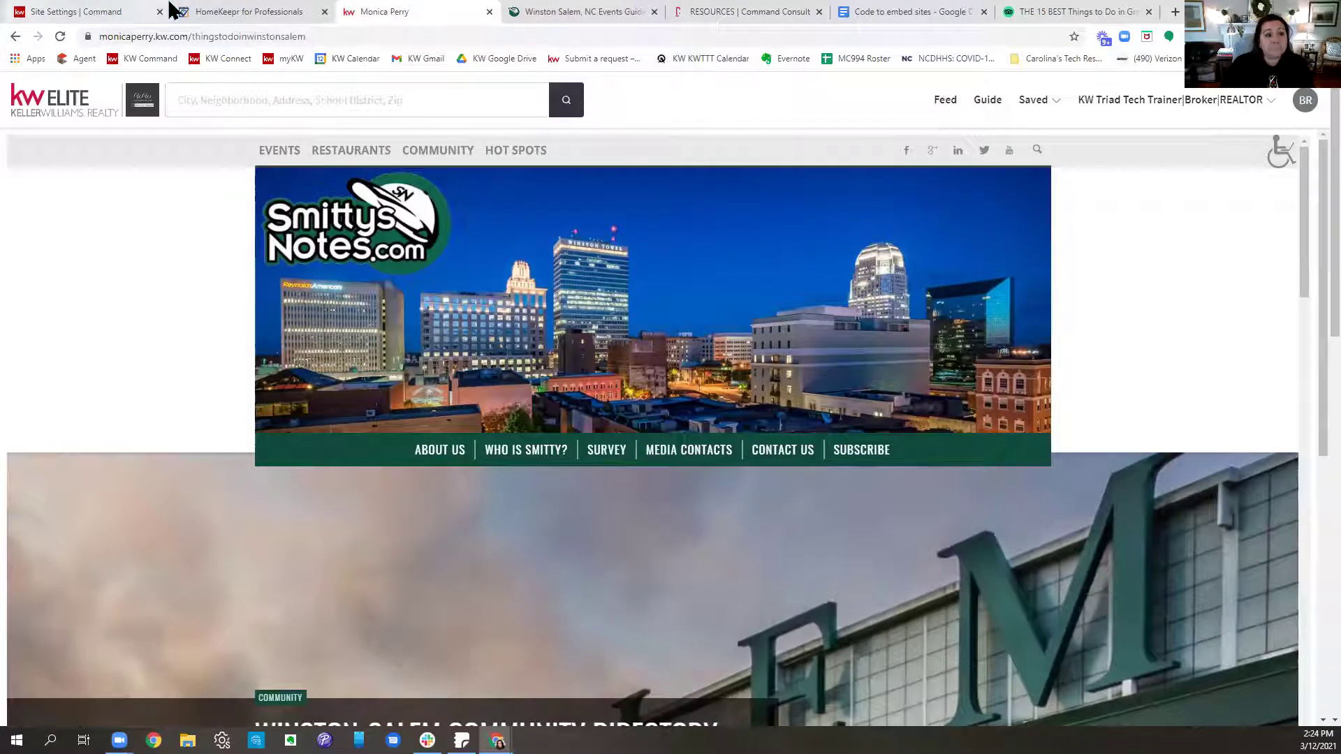
Step: Check the HomeKeepr dashboard, then go back to KW Command's Agent Site Pages settings
left_click(175, 11)
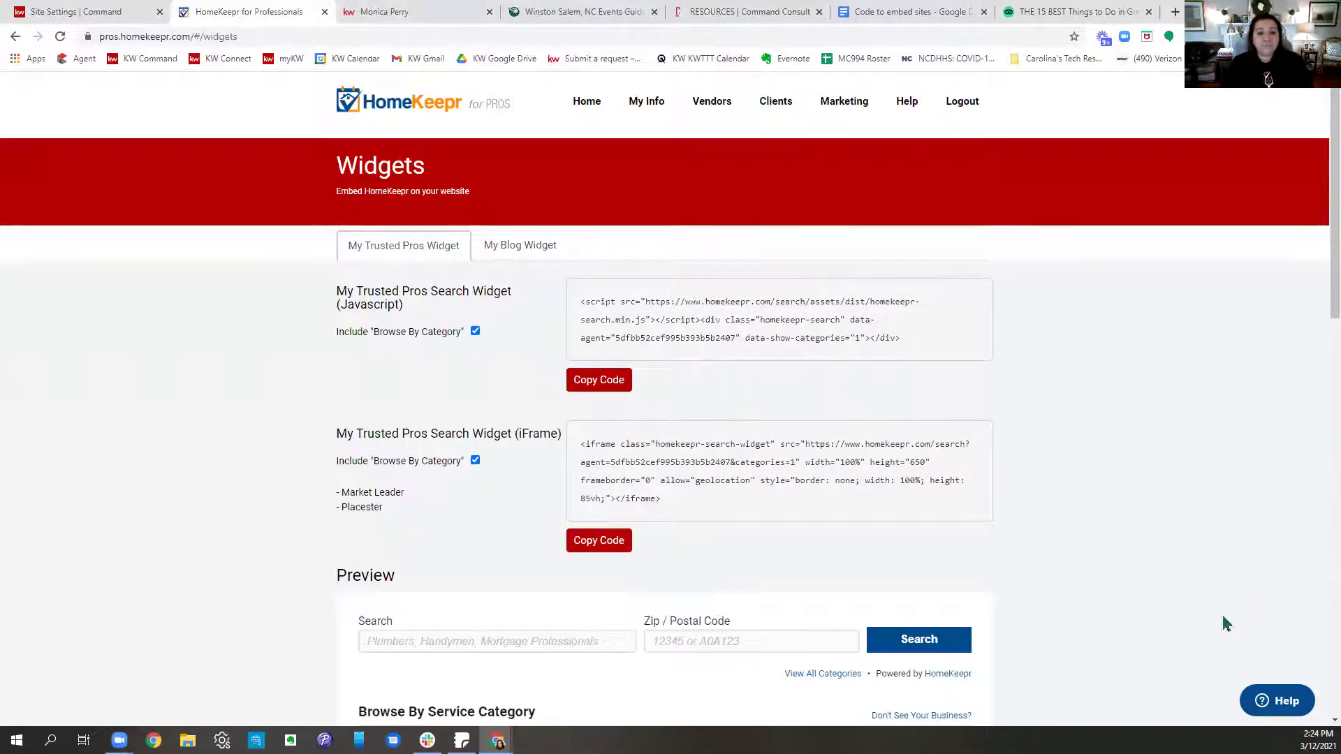
left_click(598, 103)
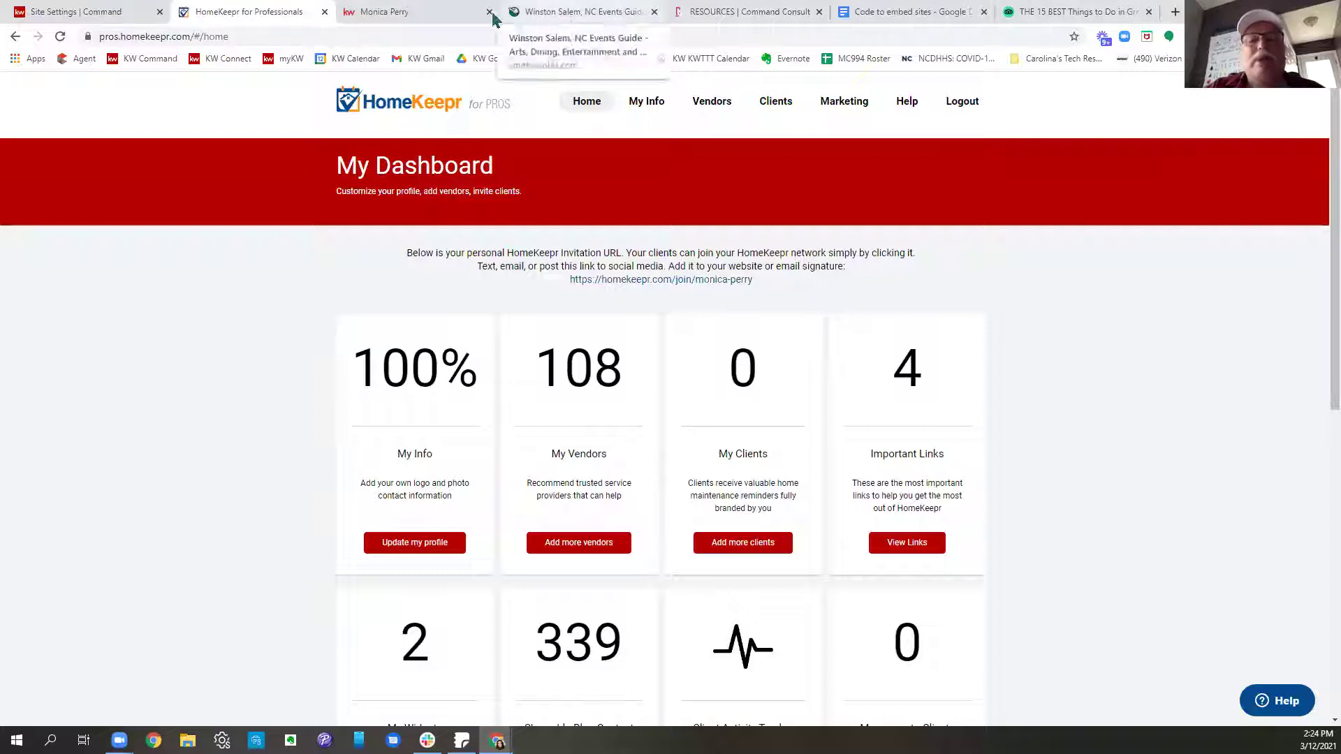
left_click(126, 12)
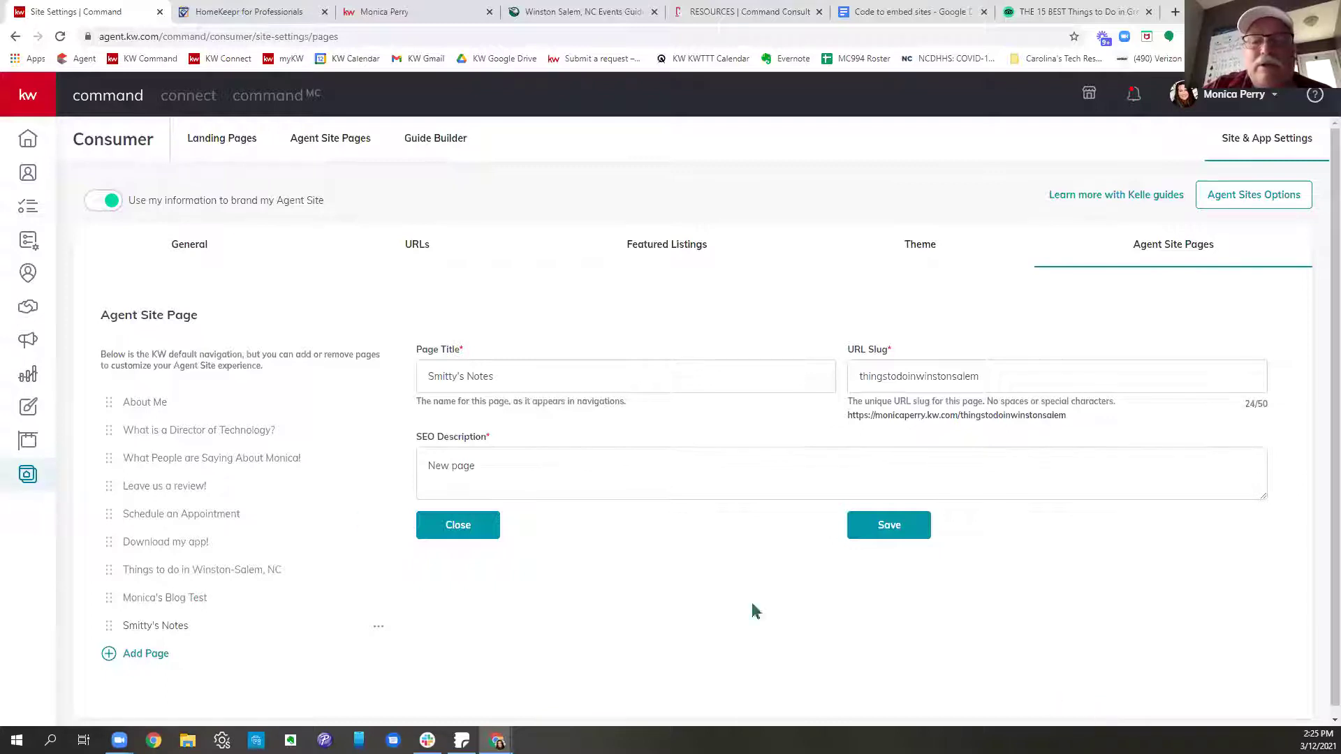
Step: Create a new agent site page from the consumer pages list and try adding a Testimonials Carousel widget
left_click(28, 477)
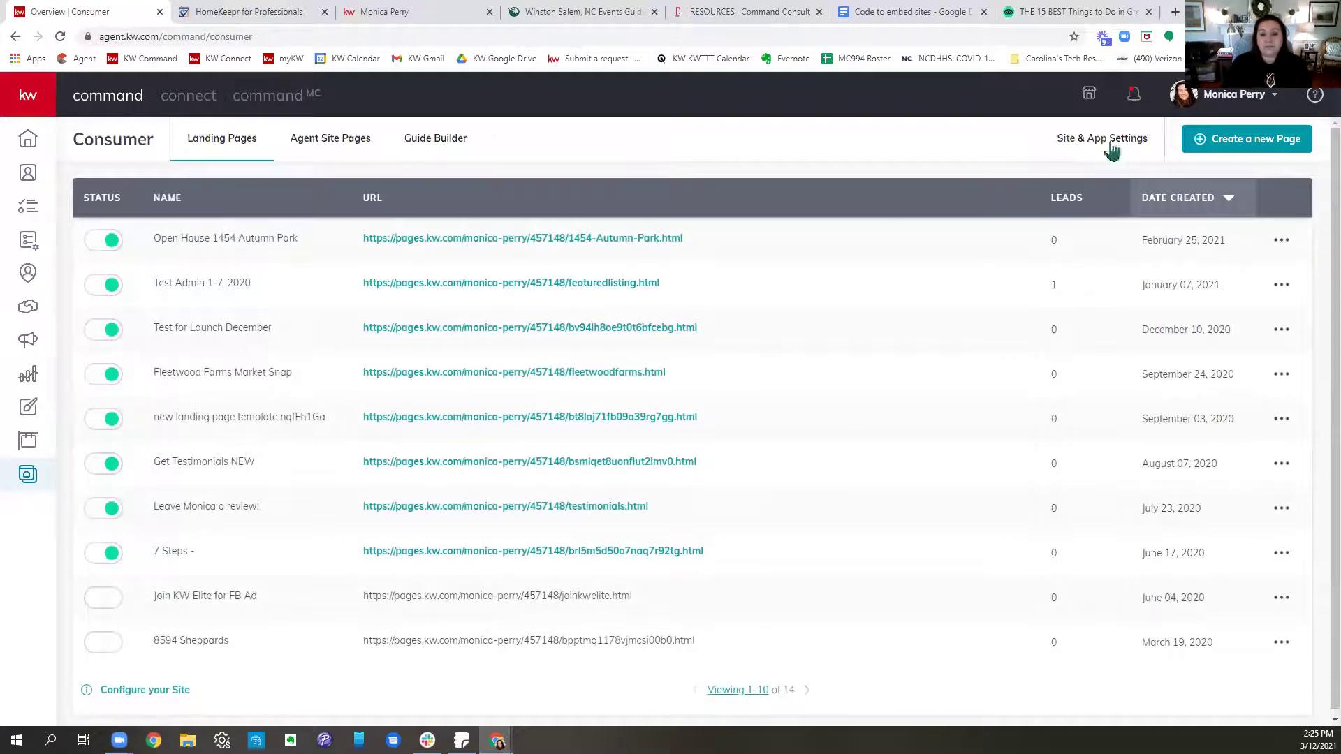
left_click(1264, 142)
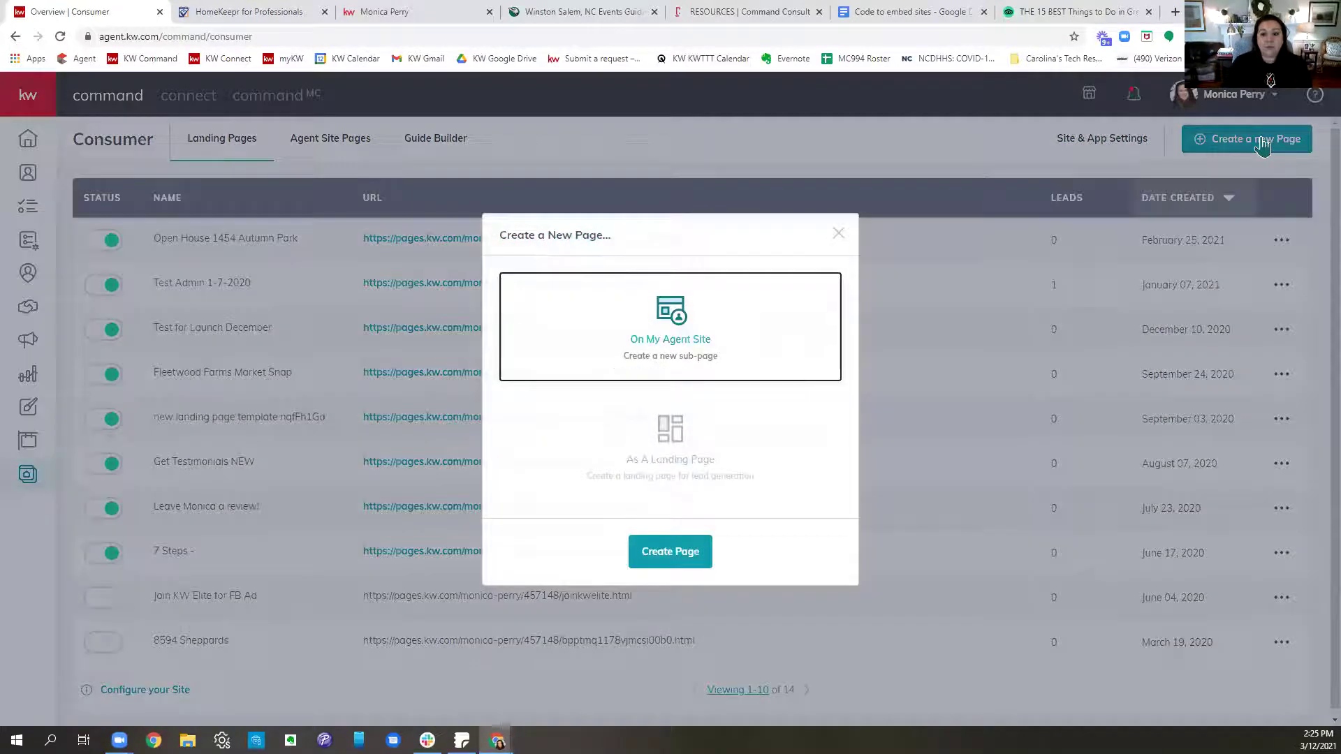
left_click(667, 552)
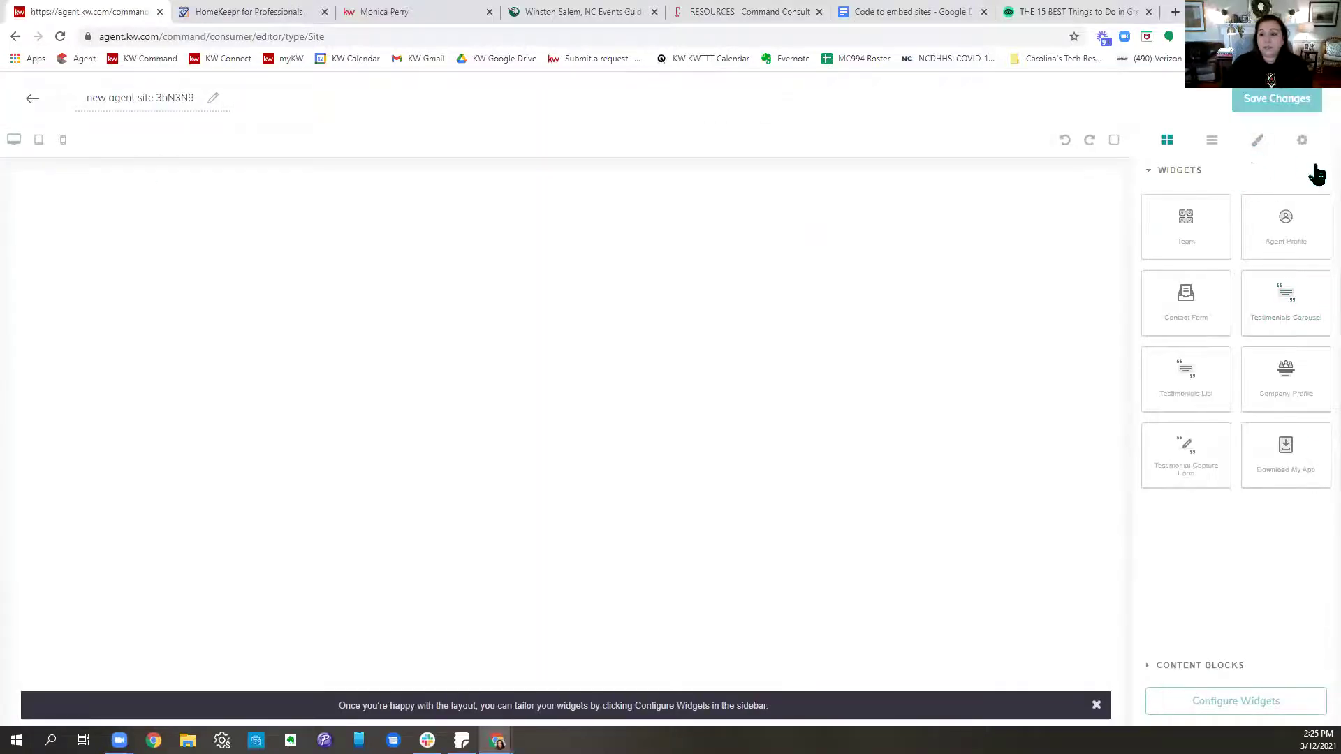
left_click_drag(1319, 314, 1200, 709)
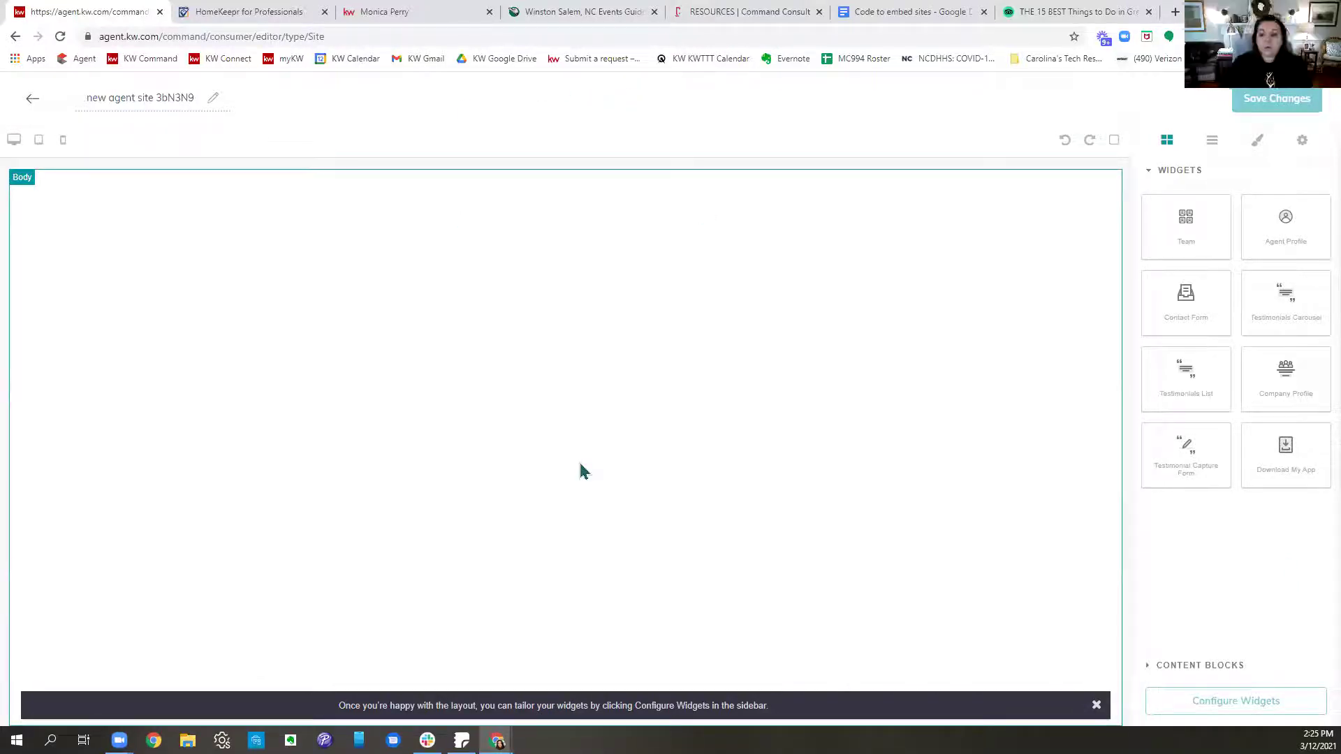
Step: Go to HomeKeepr's embeddable Widgets page from the dashboard
left_click(280, 13)
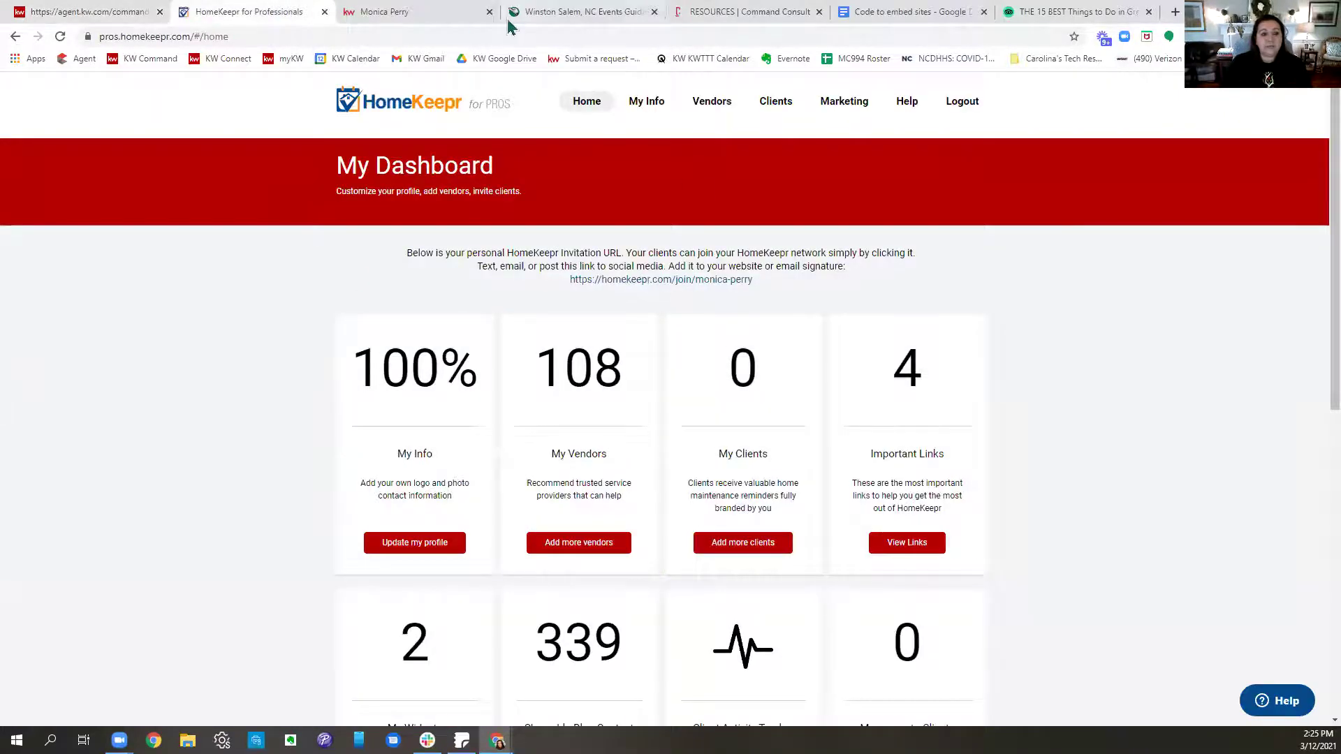
scroll(1119, 215, "down", 3)
scroll(1135, 244, "down", 2)
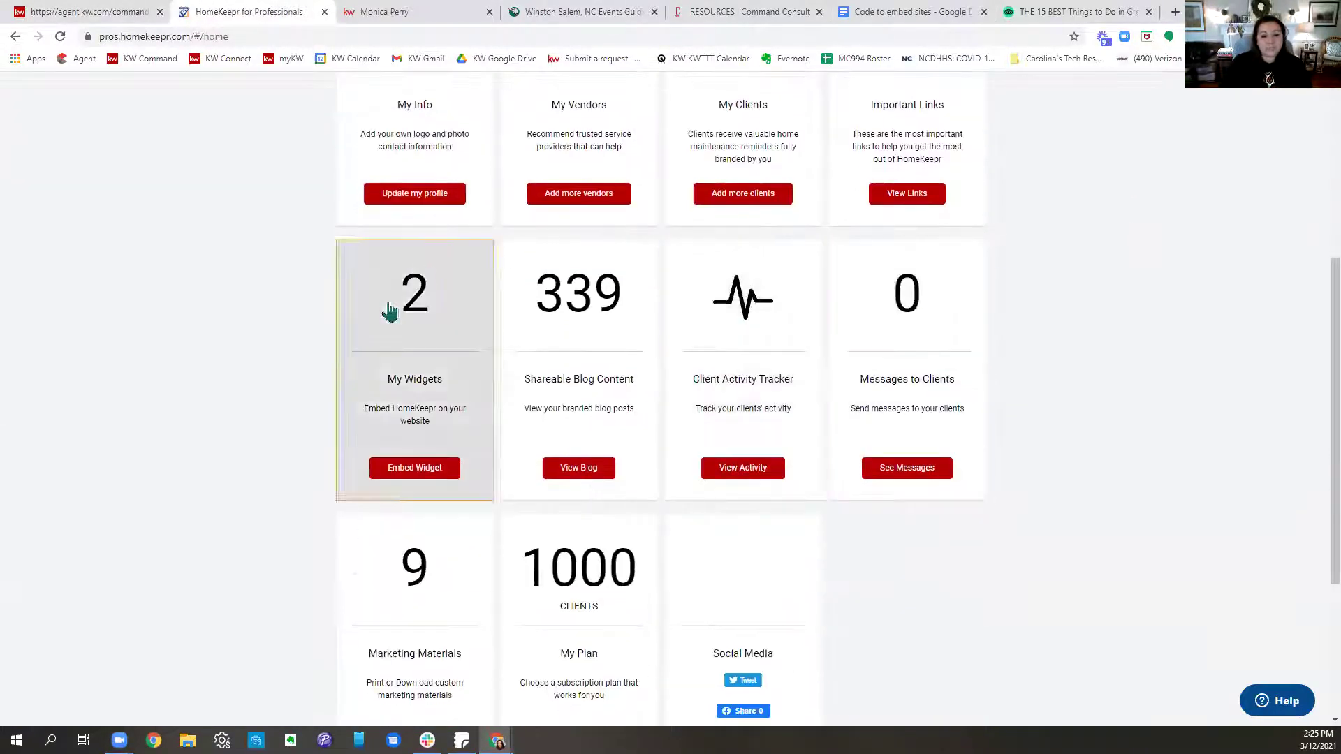
left_click(405, 474)
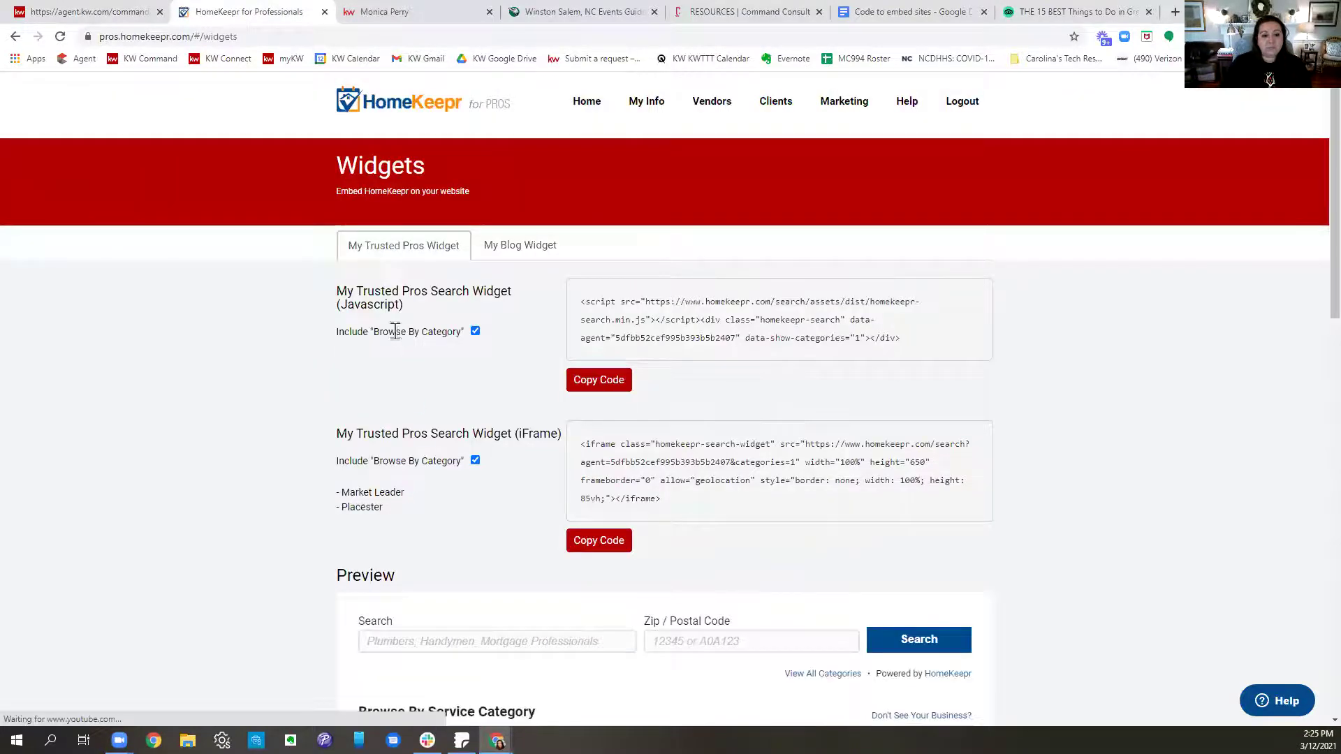
Step: Compare the My Trusted Pros and My Blog widget embed codes, then open a new browser tab
left_click_drag(349, 248, 451, 249)
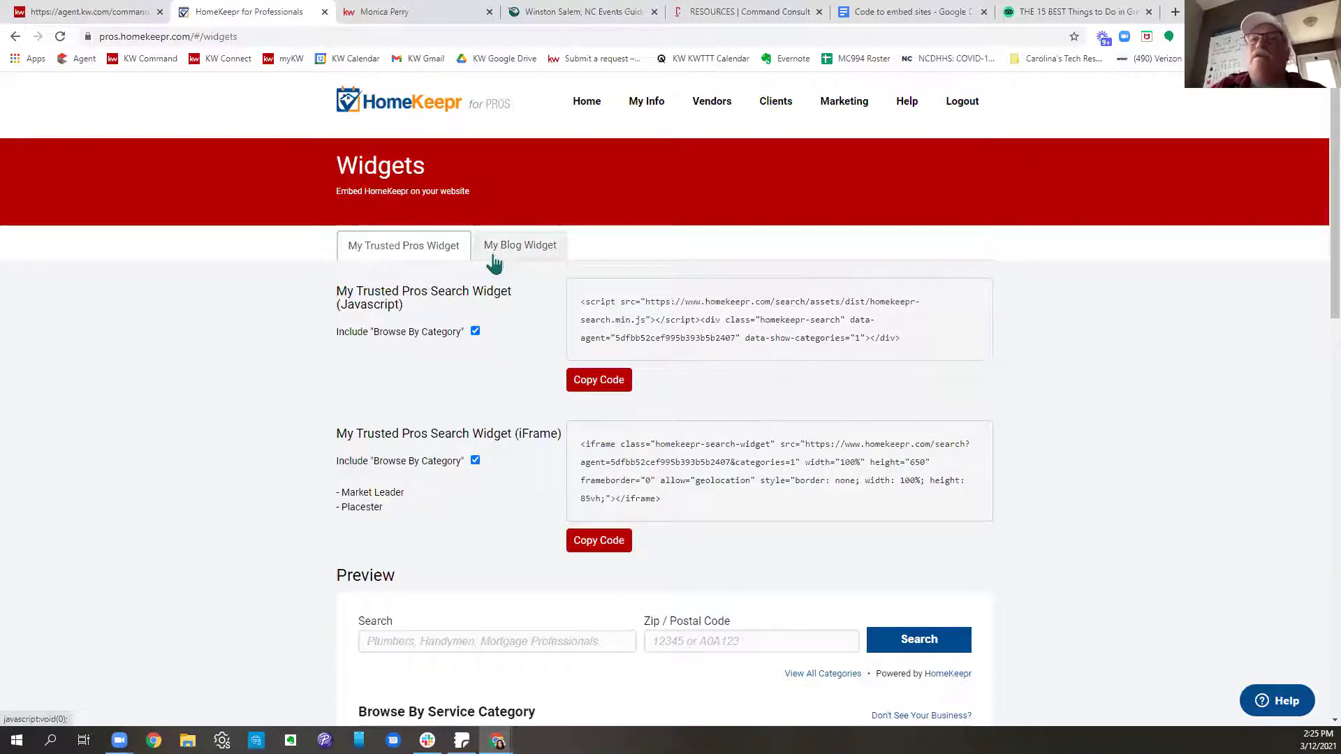
left_click(494, 263)
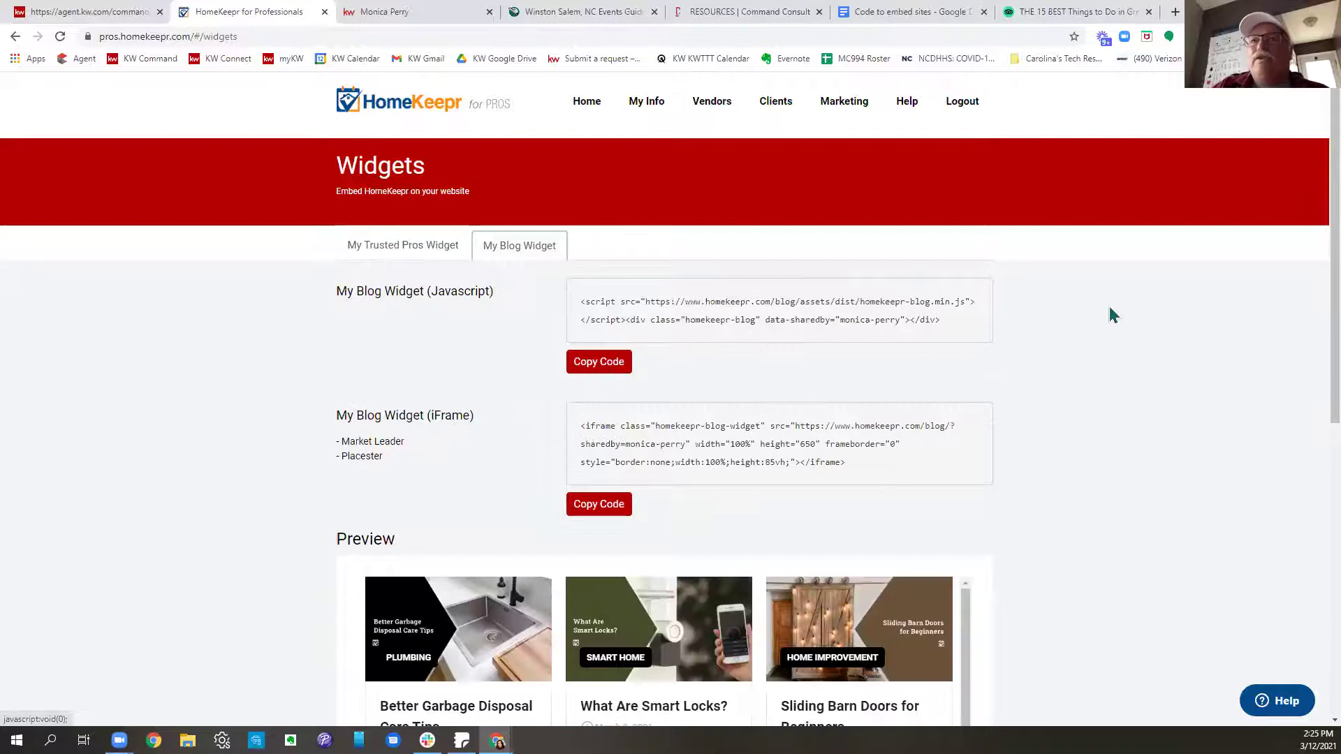
left_click(424, 264)
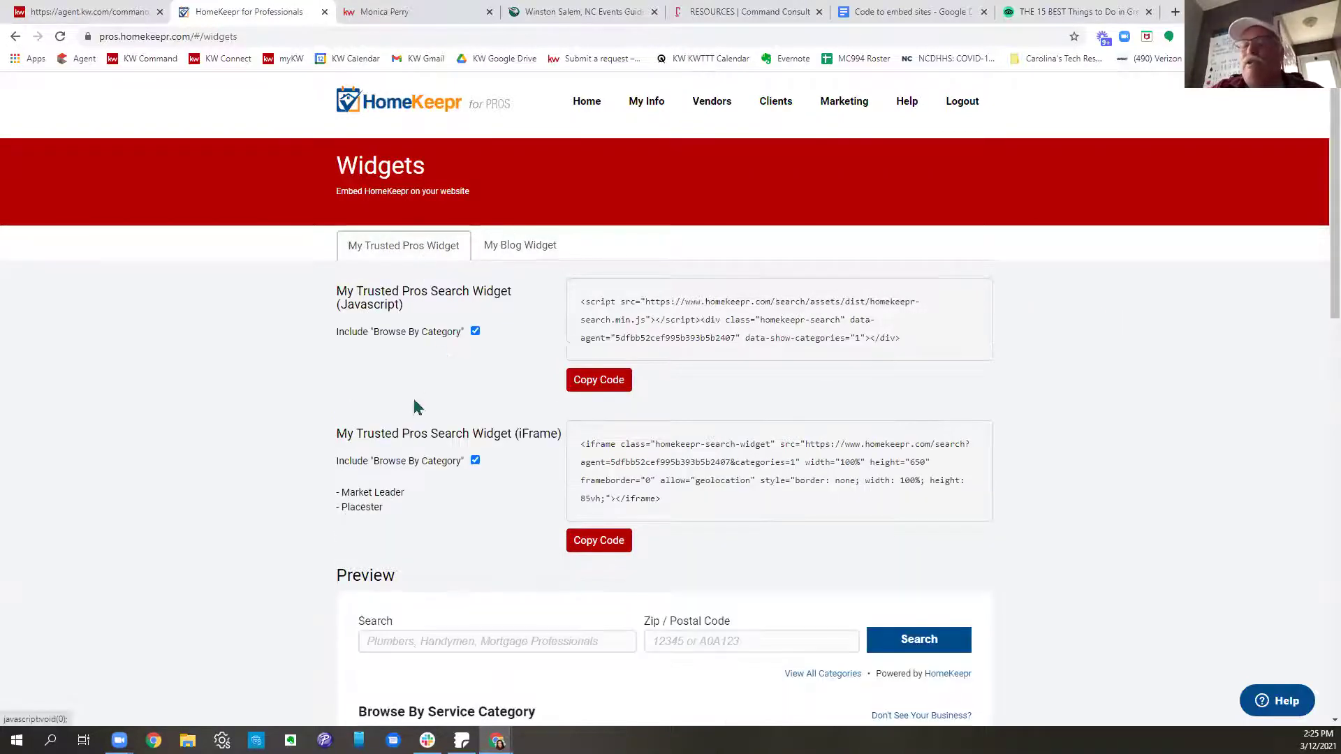
left_click(535, 247)
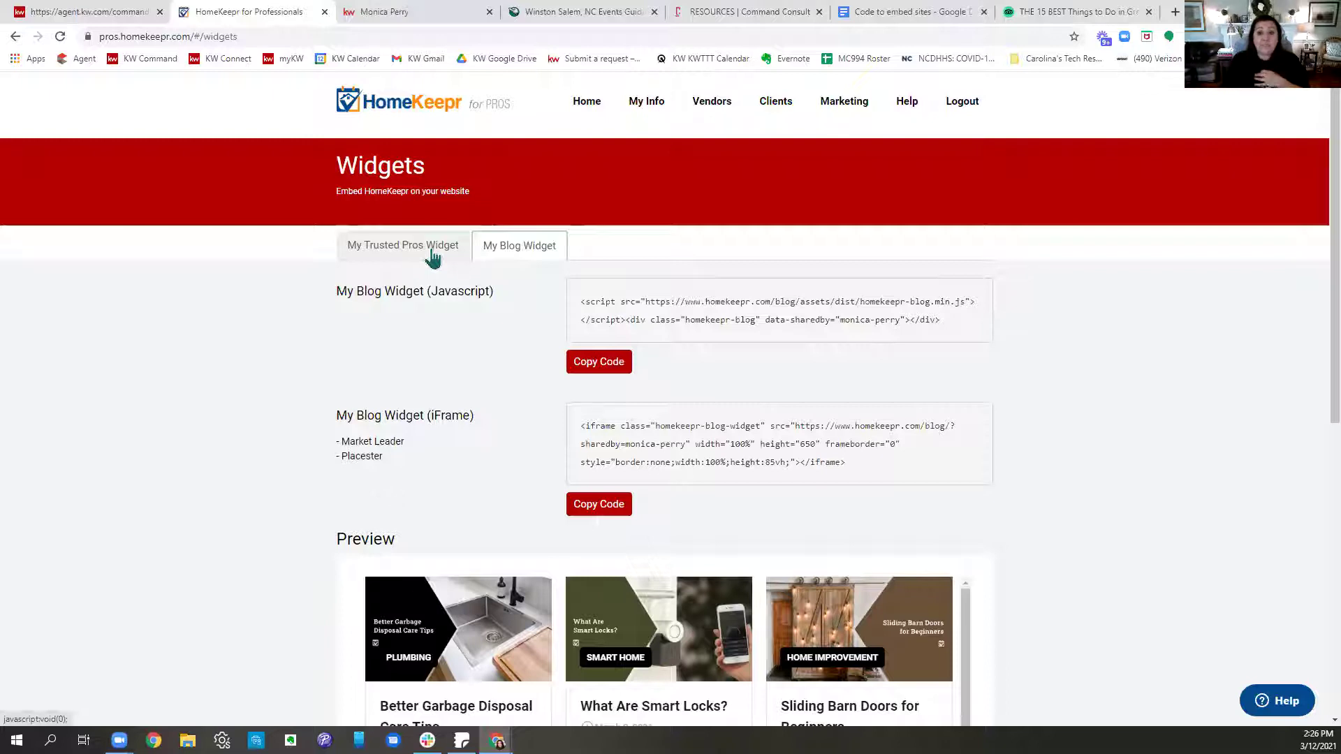
left_click(1176, 13)
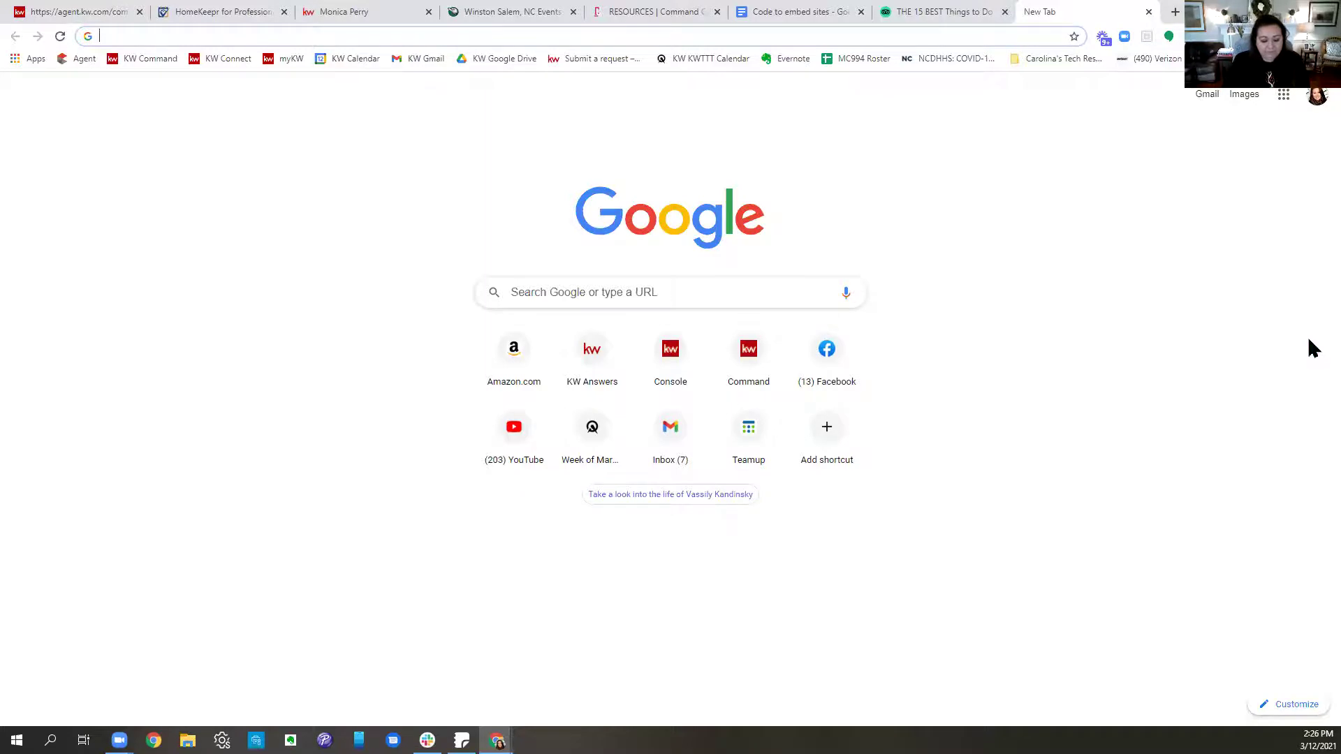
Step: Search Google for 'haunted places in winston-salem' and look over the top results
type("haunted places in winston-salem")
key("Return")
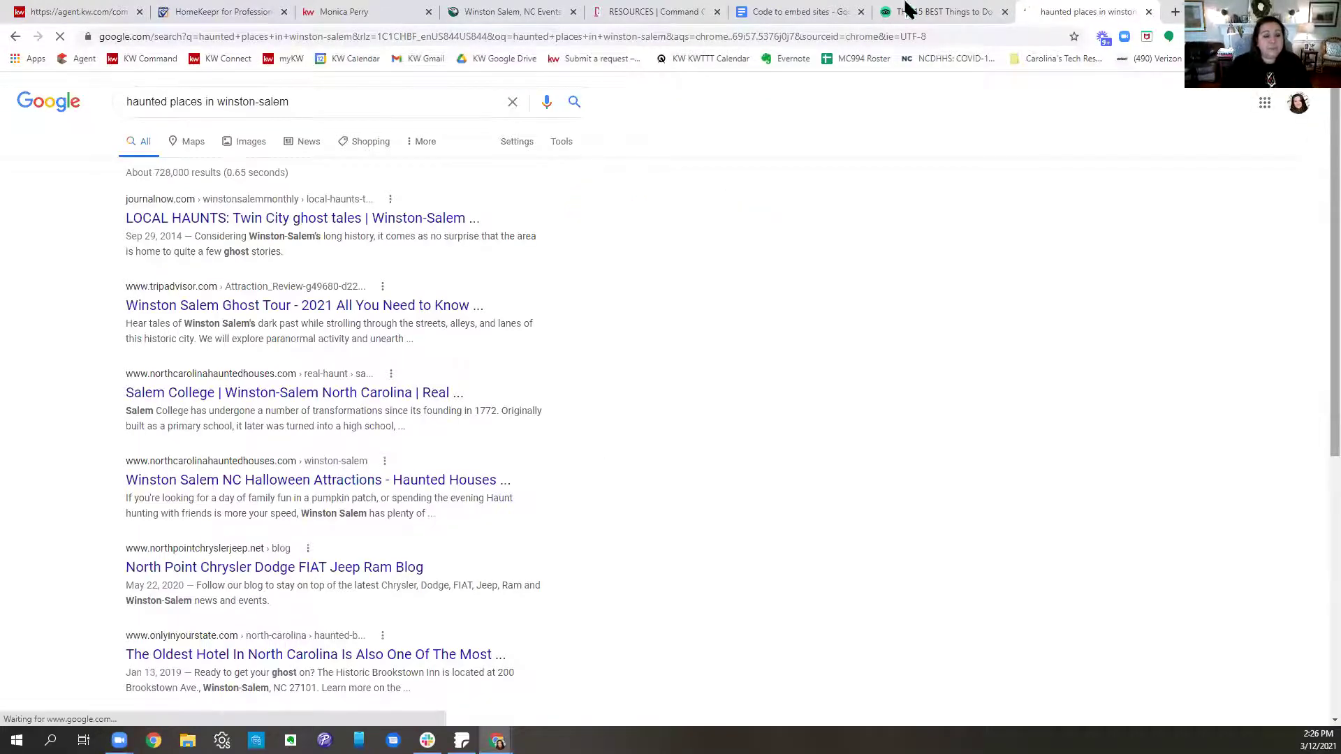
left_click_drag(125, 197, 534, 327)
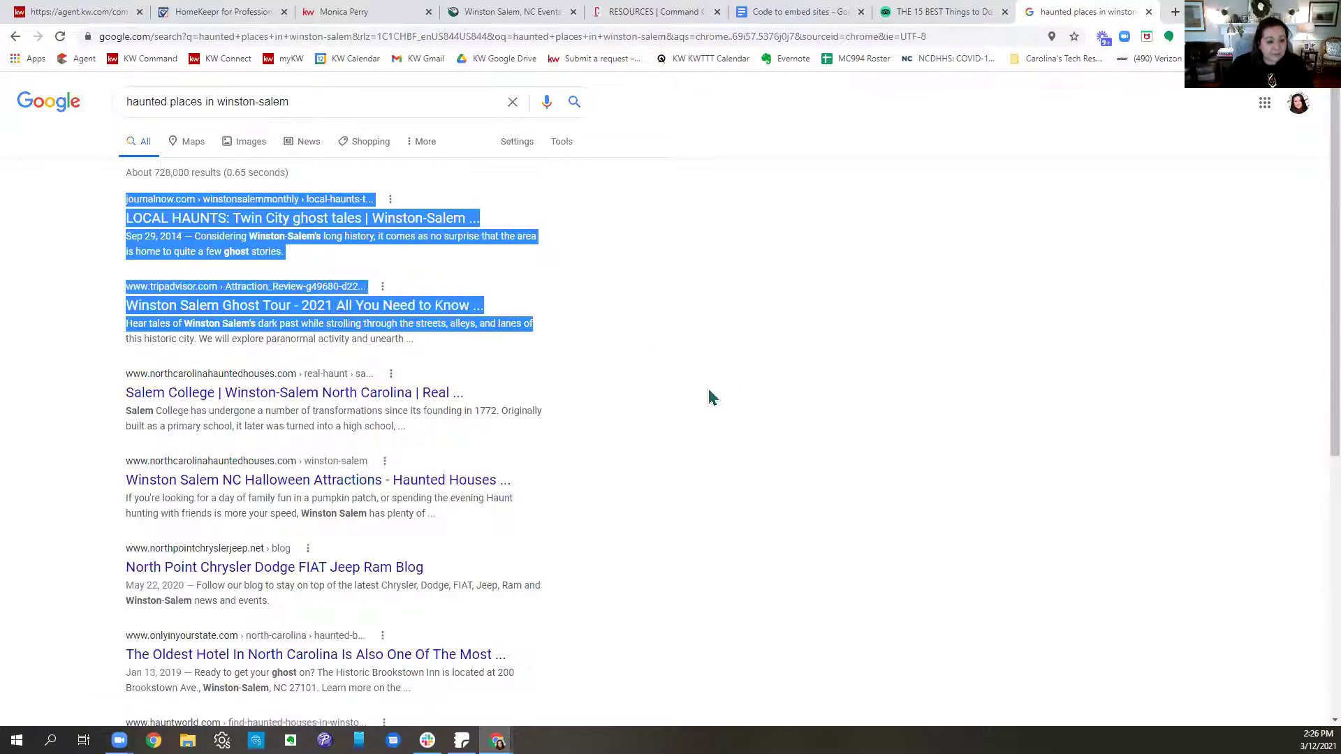
scroll(709, 395, "down", 2)
left_click(658, 362)
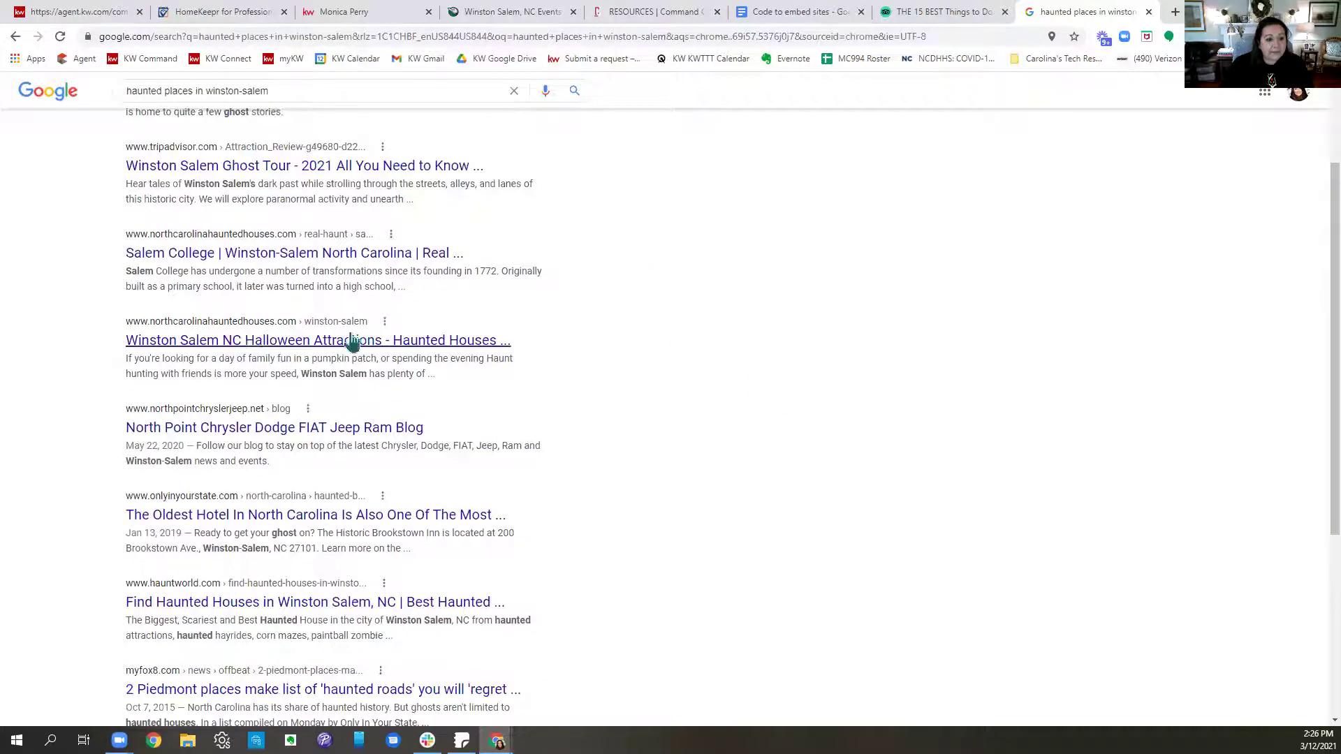
Step: Browse the Winston Salem NC Halloween Attractions page, then go back to the search results
left_click(248, 344)
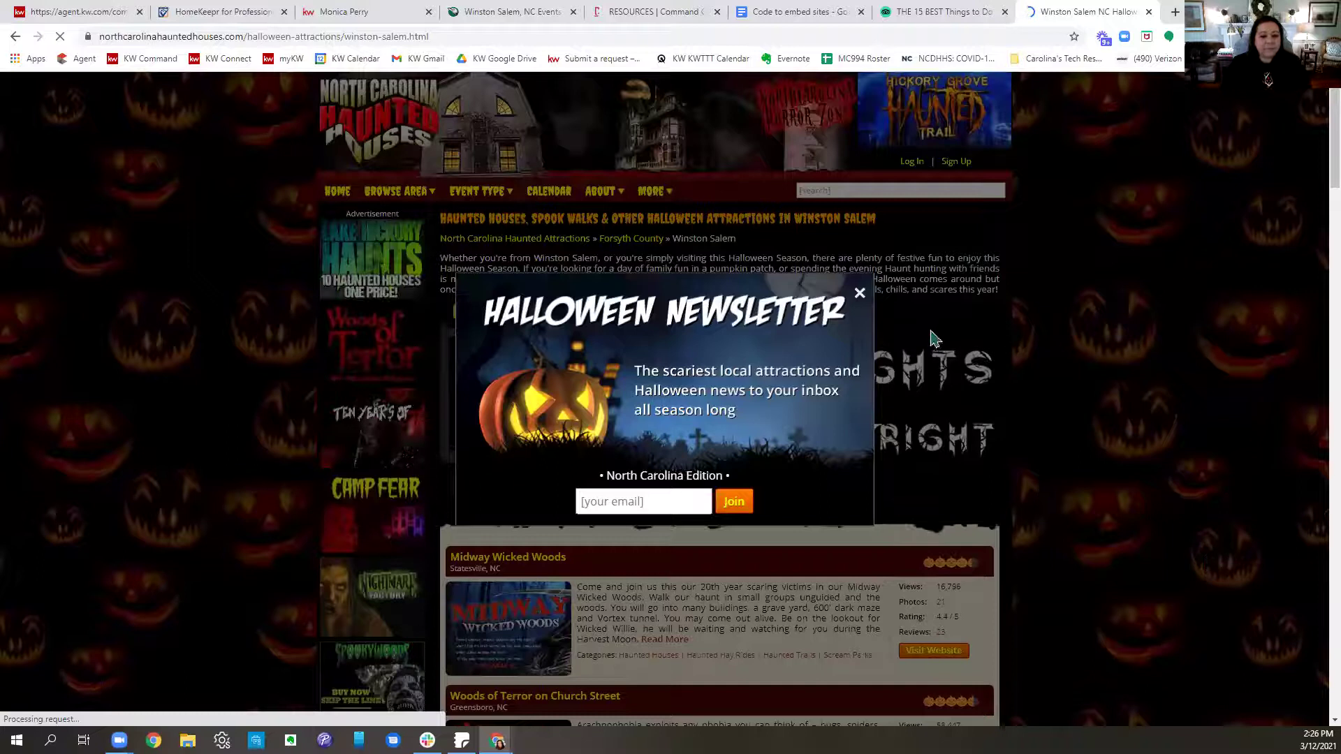
left_click(856, 294)
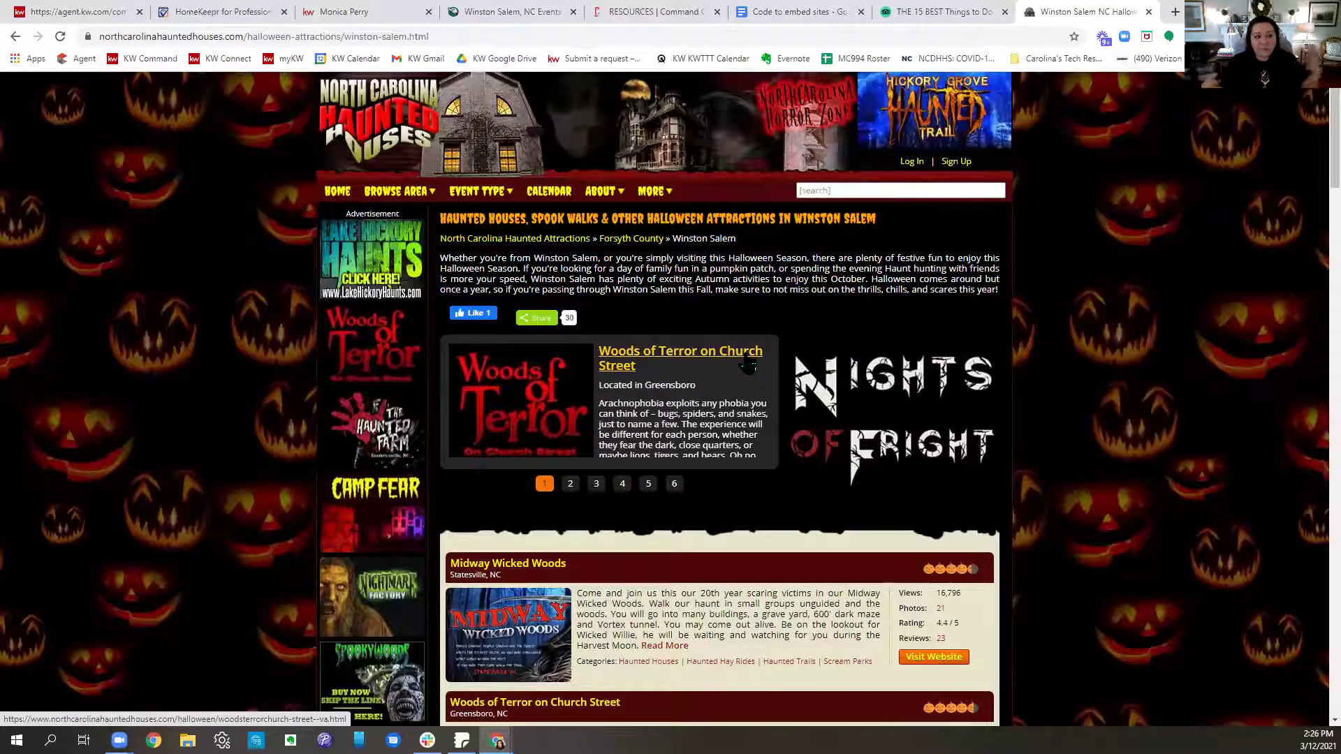
scroll(726, 328, "down", 7)
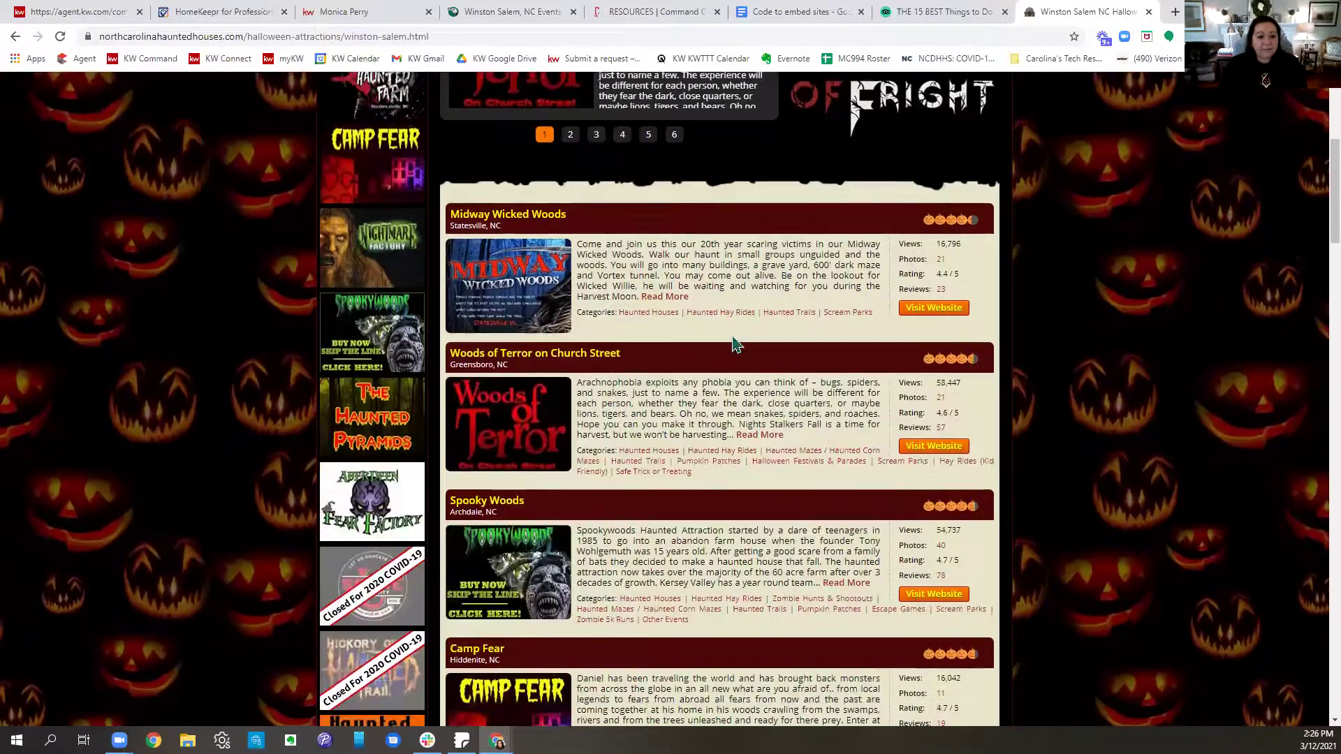
scroll(731, 337, "down", 12)
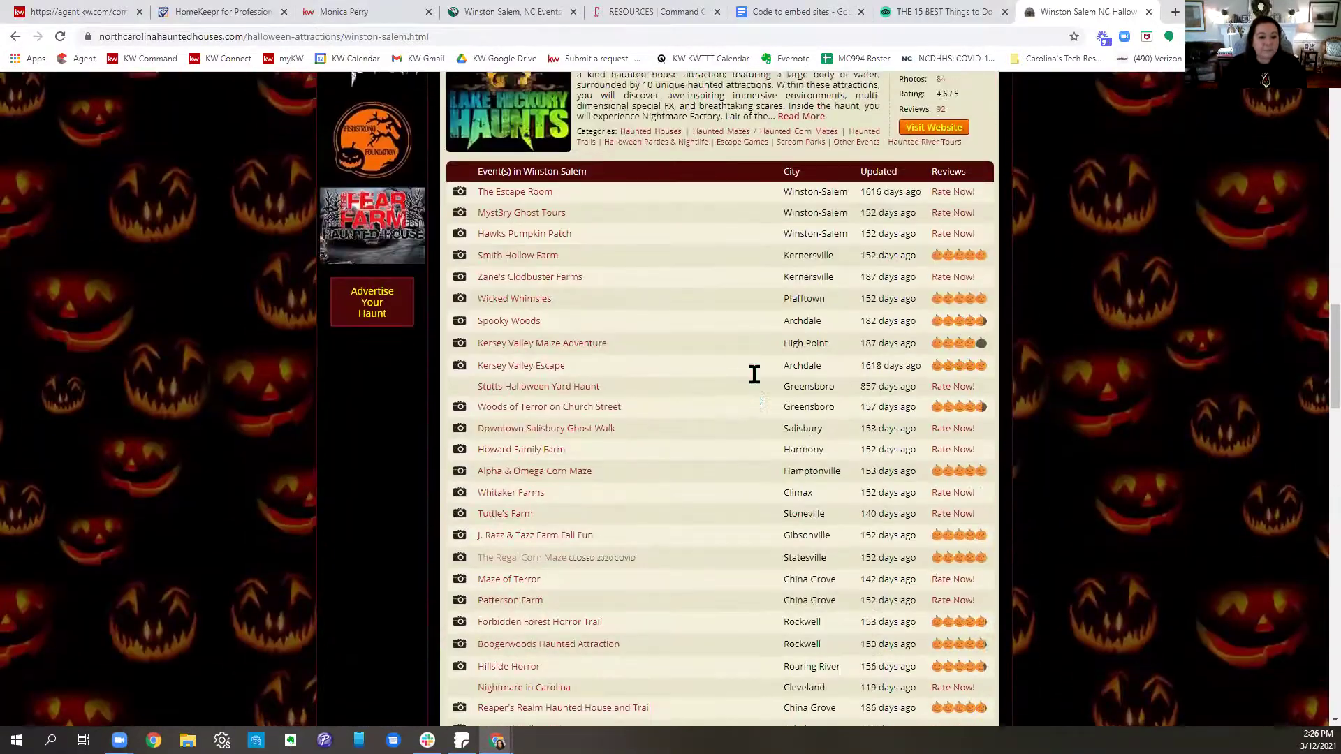
scroll(755, 375, "up", 10)
scroll(758, 381, "up", 9)
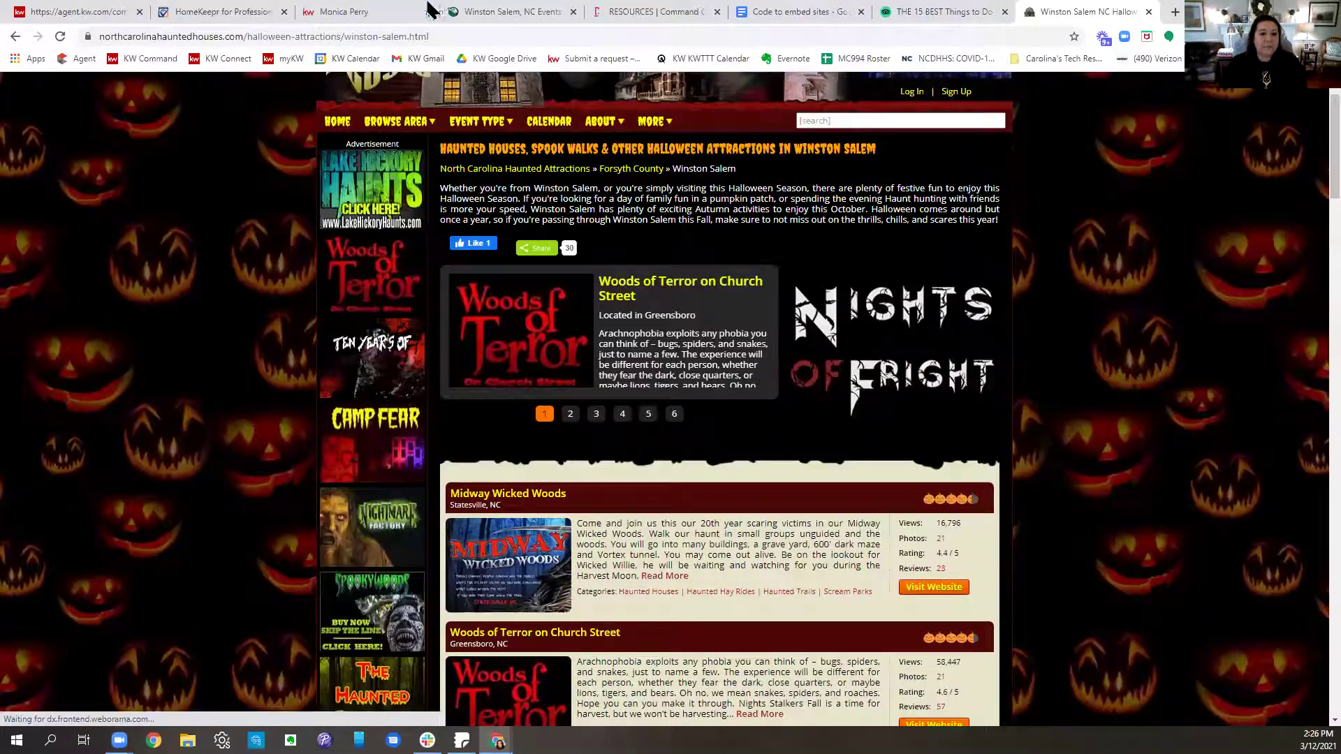
left_click(15, 36)
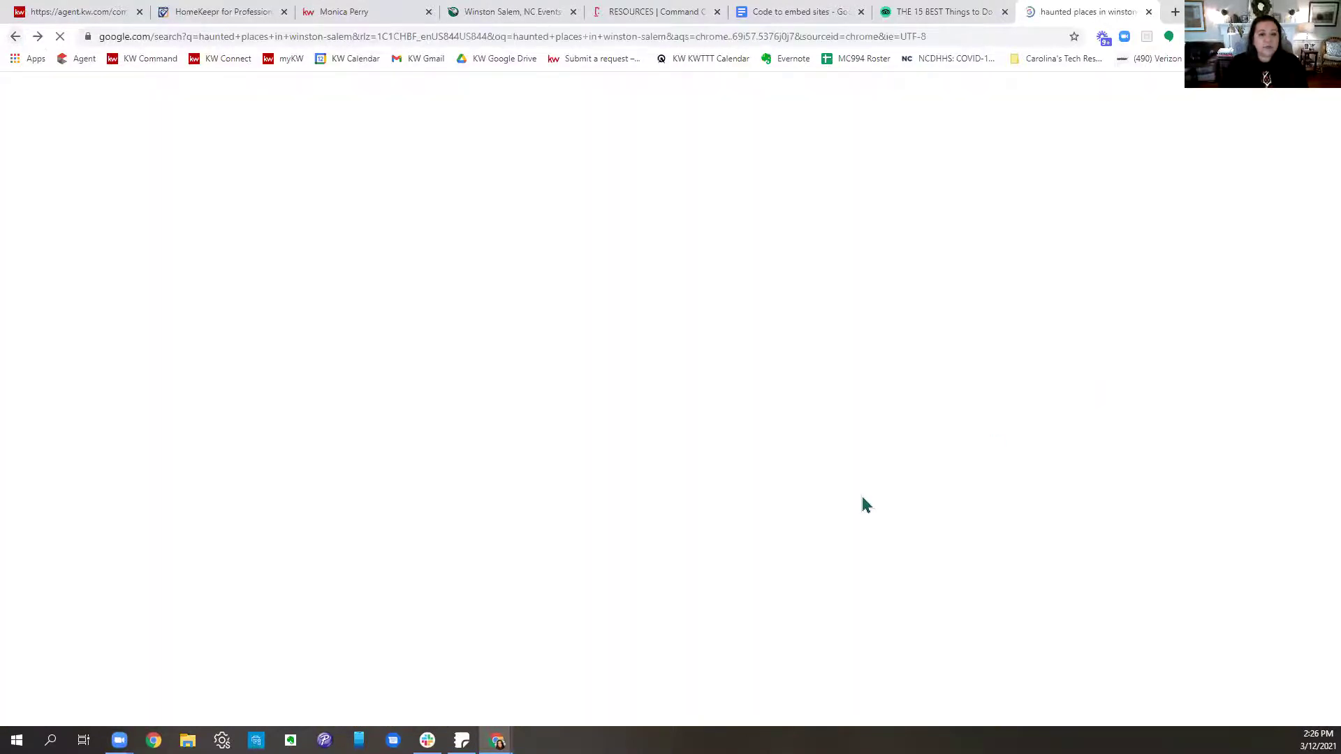
scroll(924, 338, "down", 2)
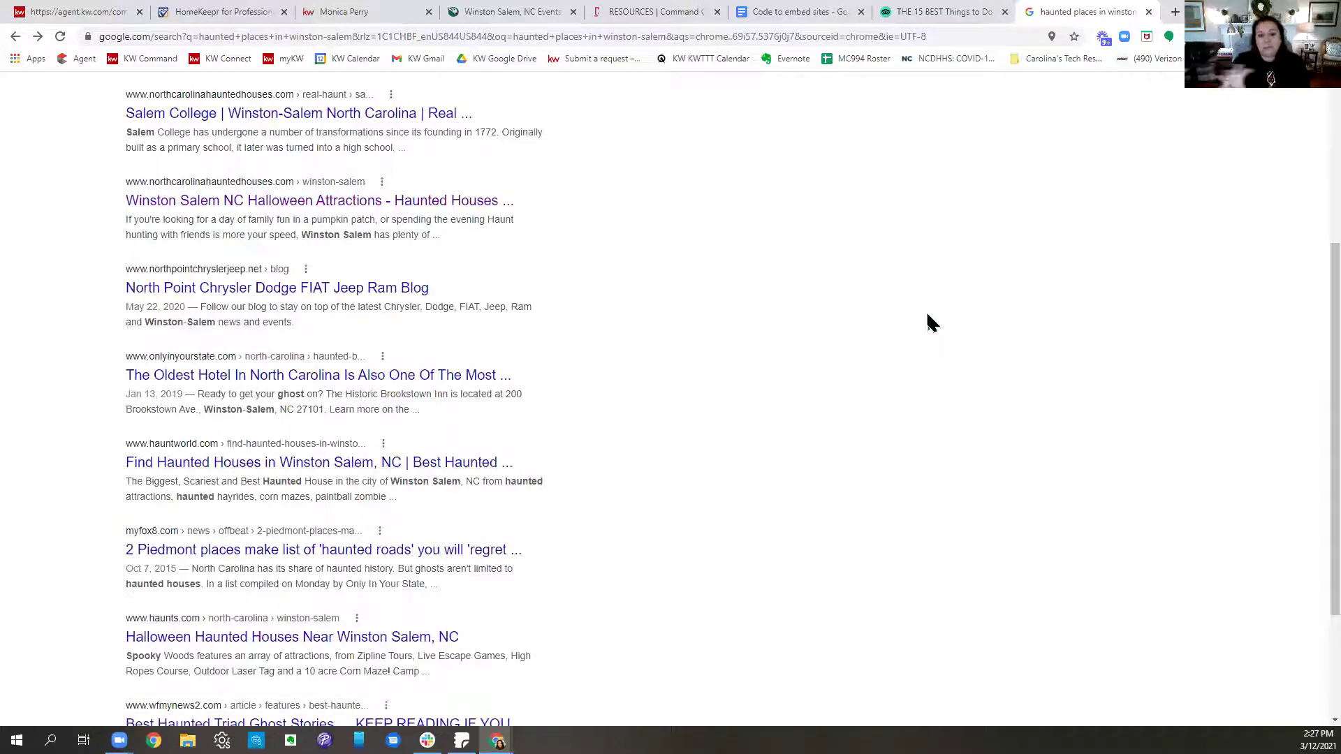
left_click(91, 12)
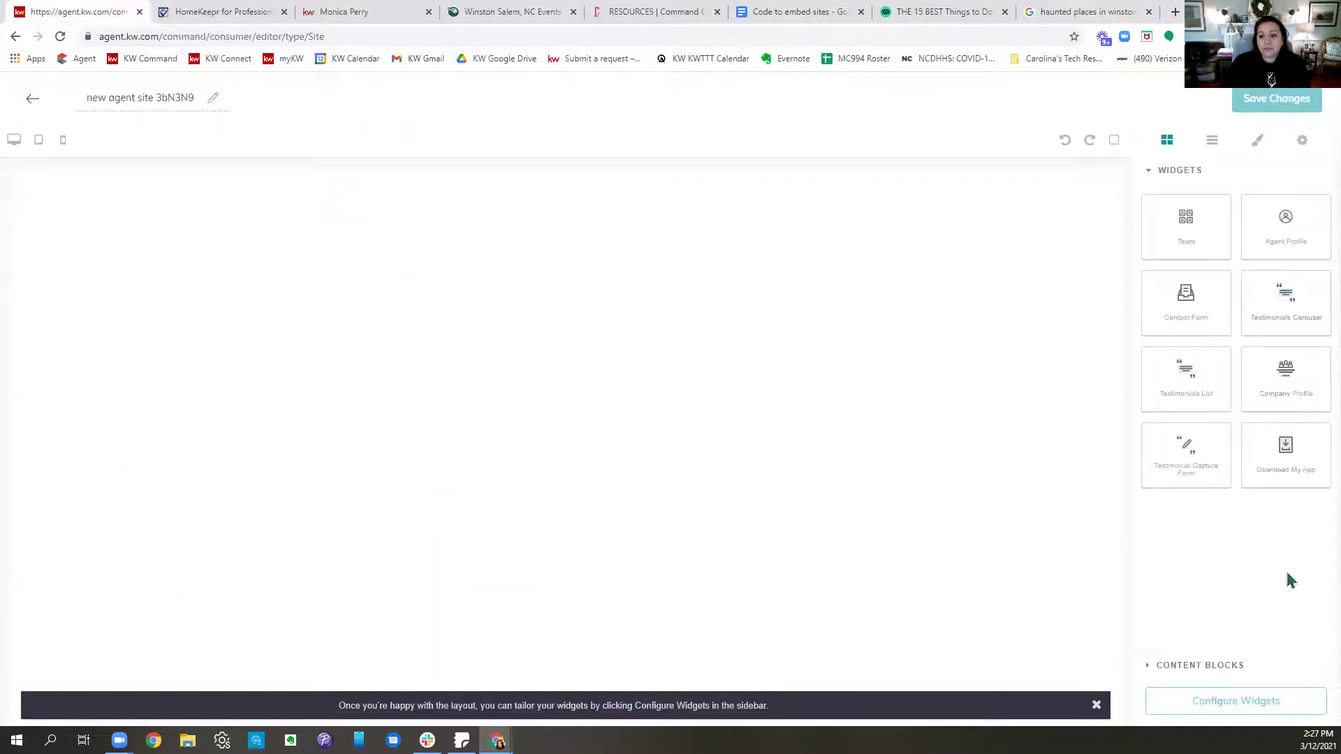
Step: Add a Text block at the top of the page and a Contact Form widget below it
left_click(1201, 665)
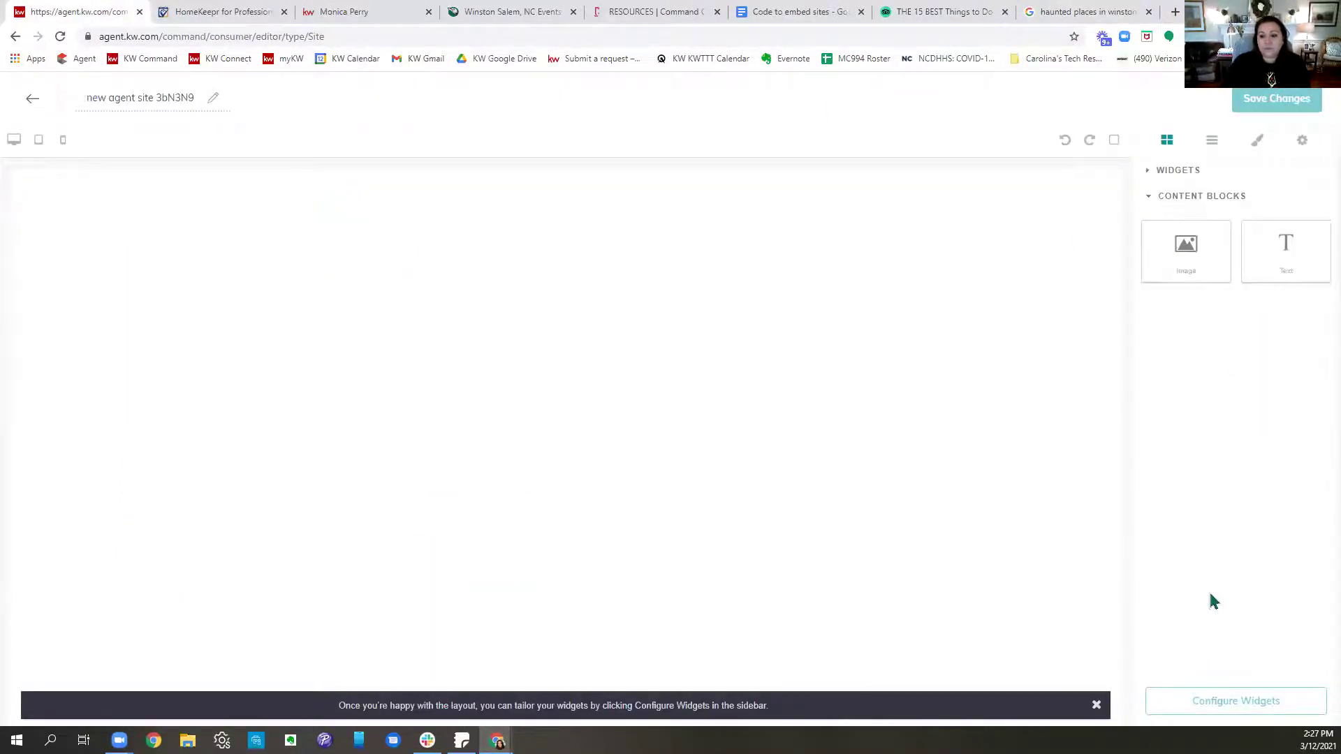
left_click_drag(1266, 240, 698, 244)
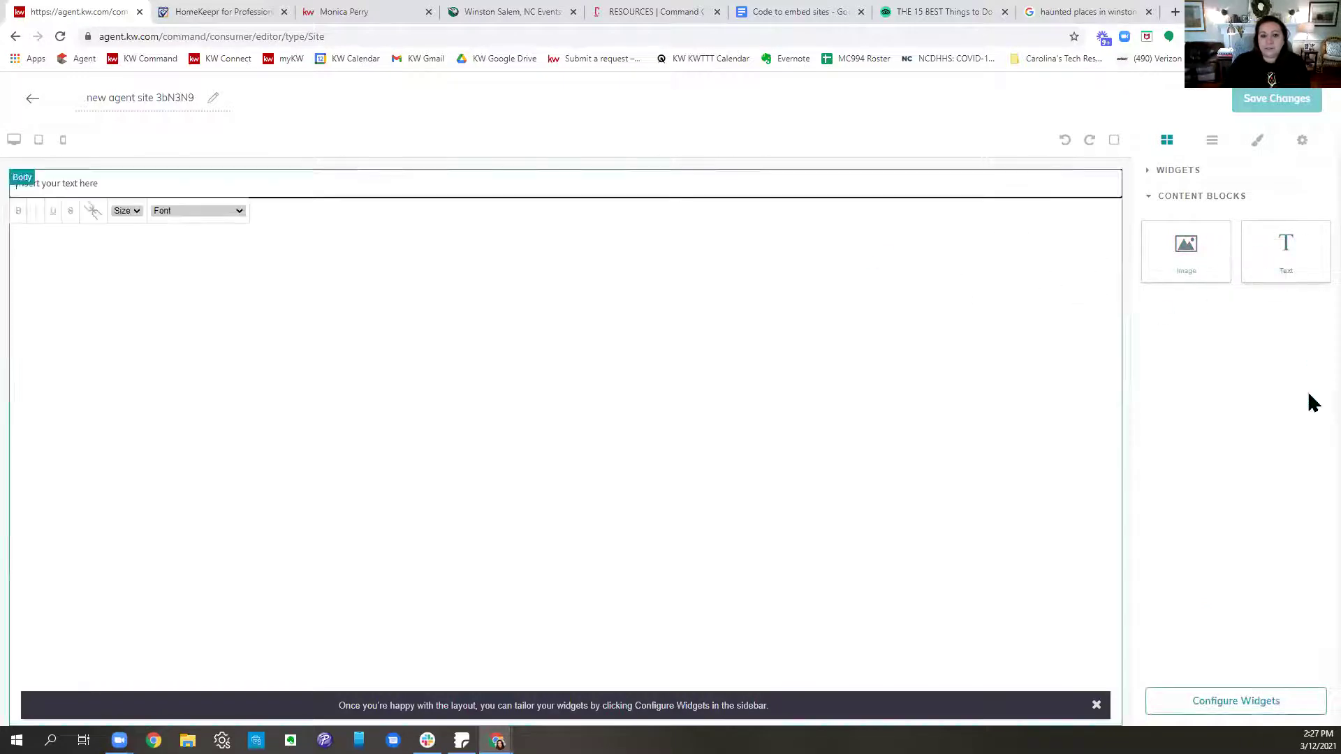
left_click(1218, 176)
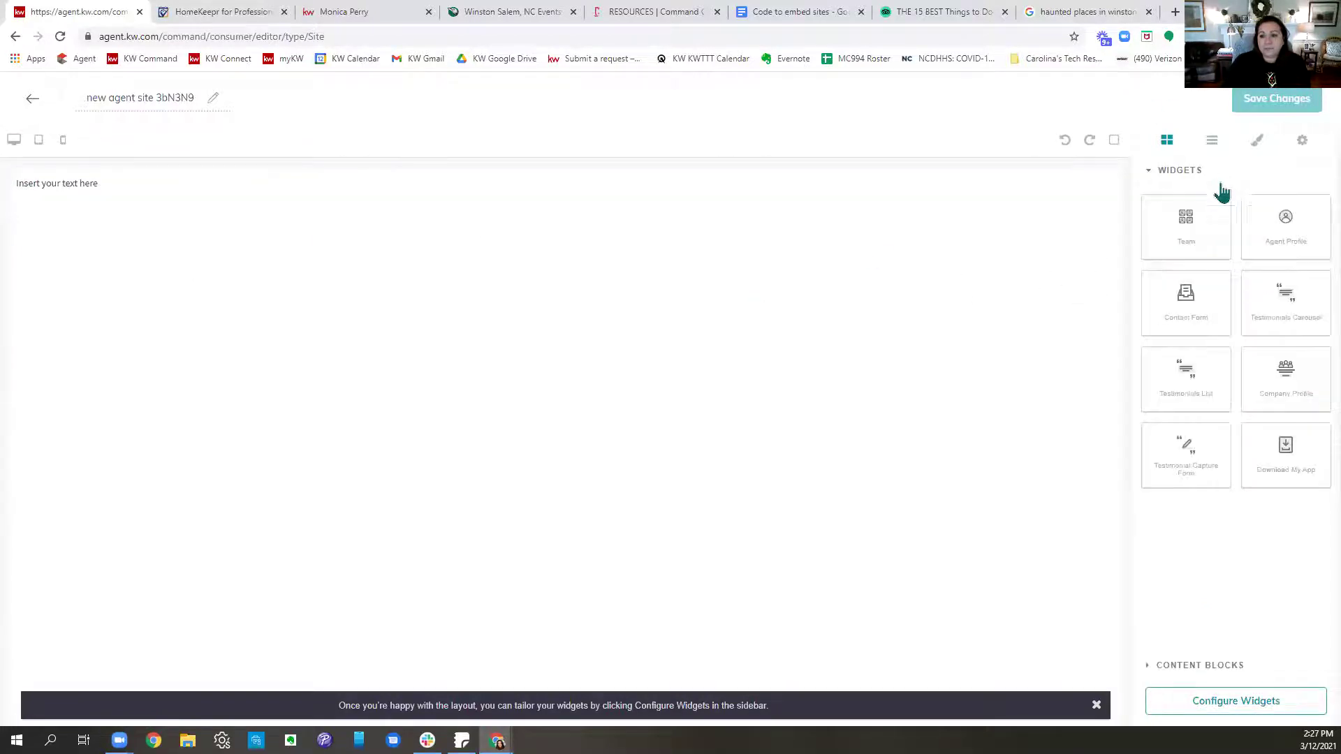
left_click_drag(1215, 286, 712, 468)
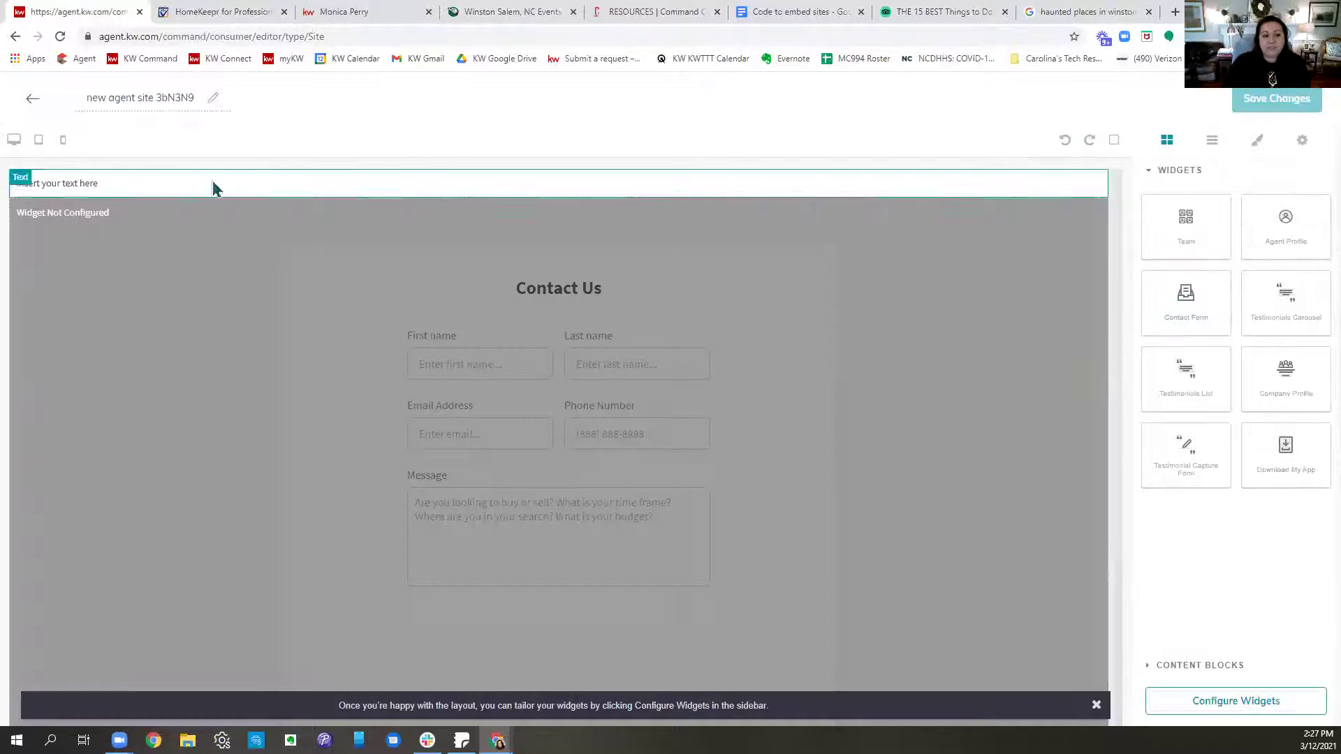
Step: Select the full address of the Tripadvisor things-to-do page
left_click(1083, 15)
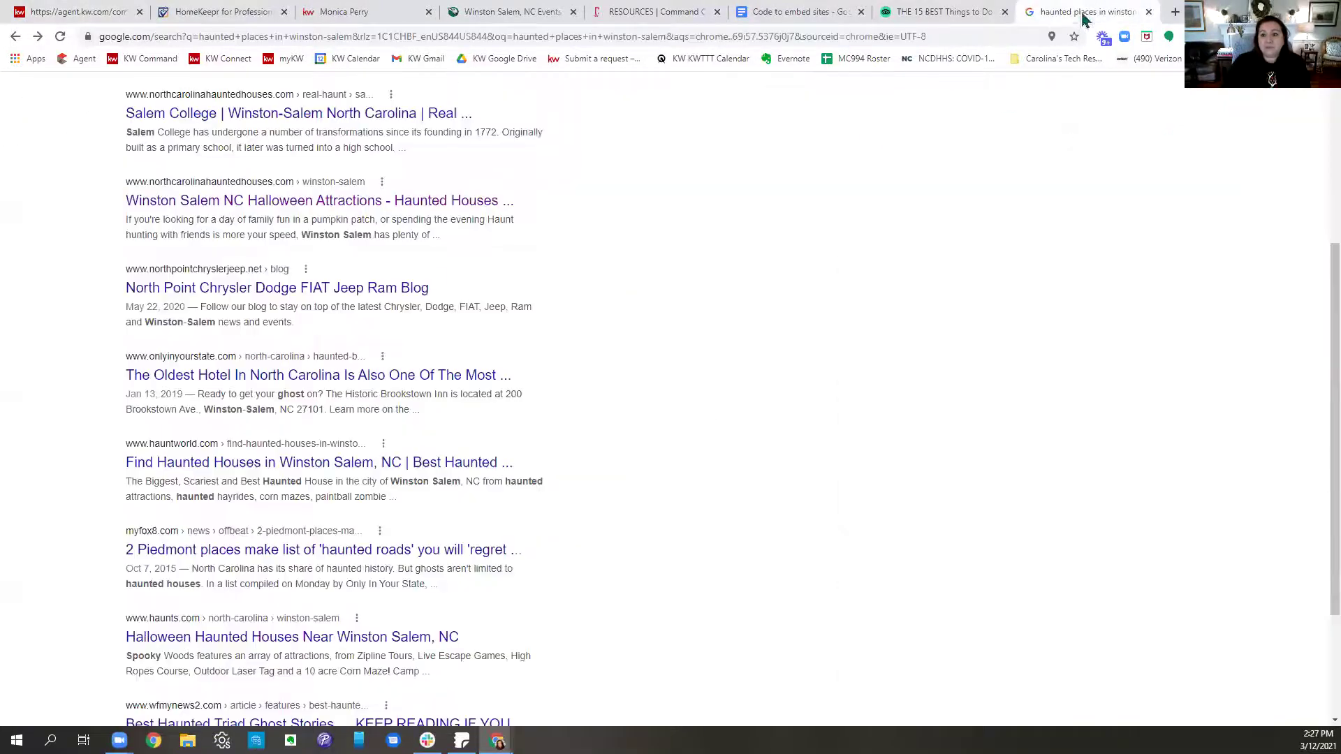
left_click(908, 15)
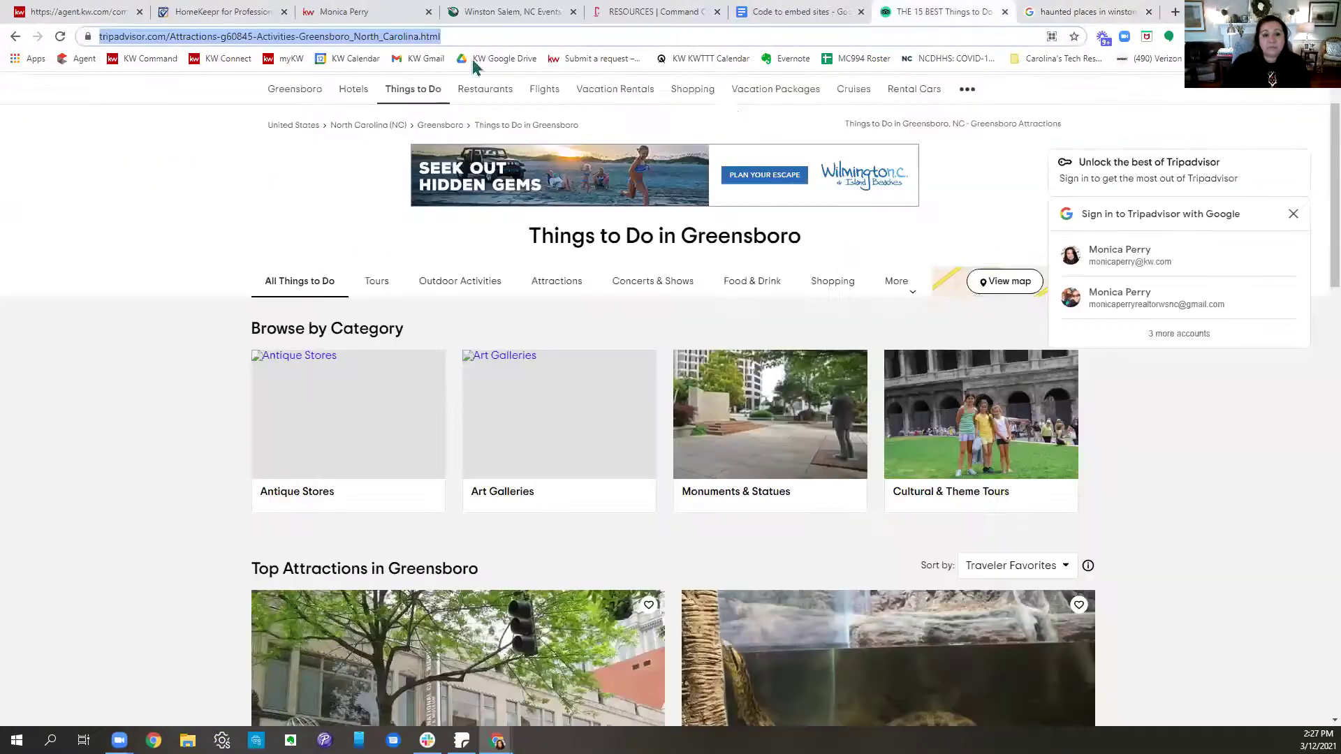
left_click(466, 32)
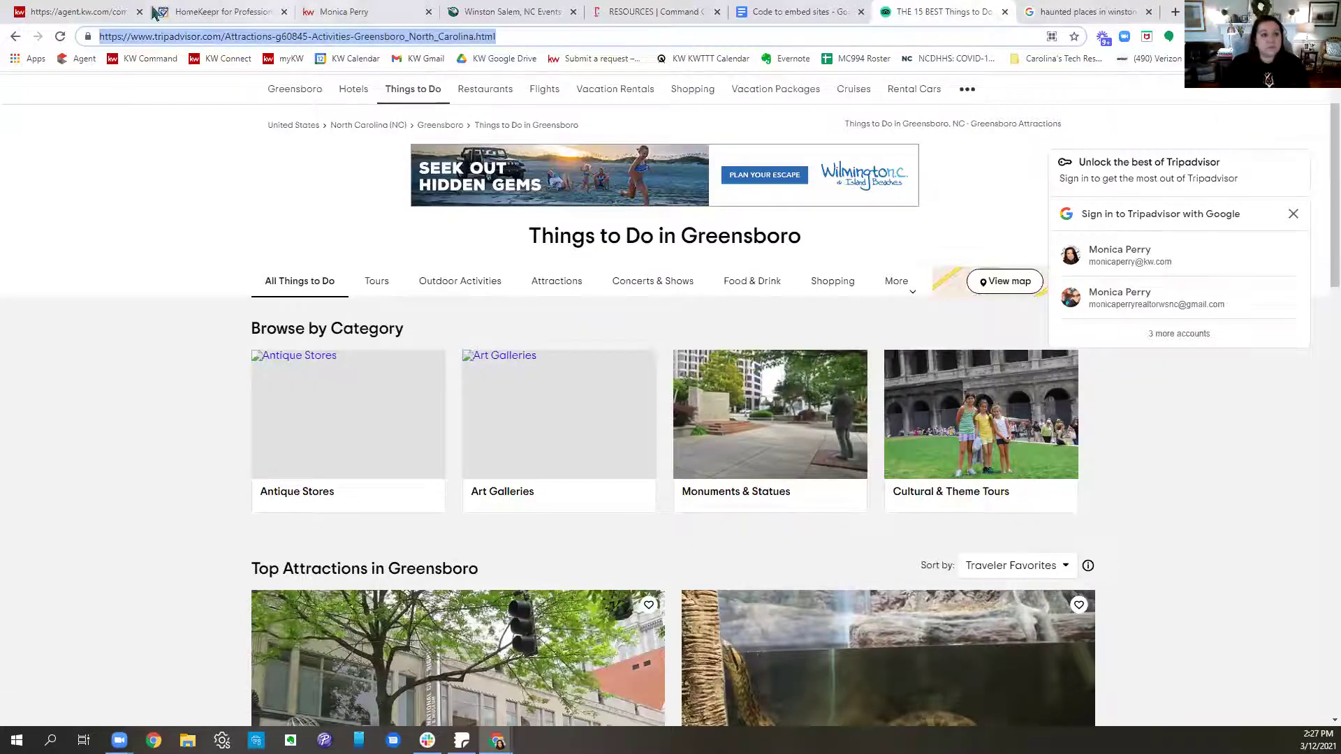
left_click(36, 13)
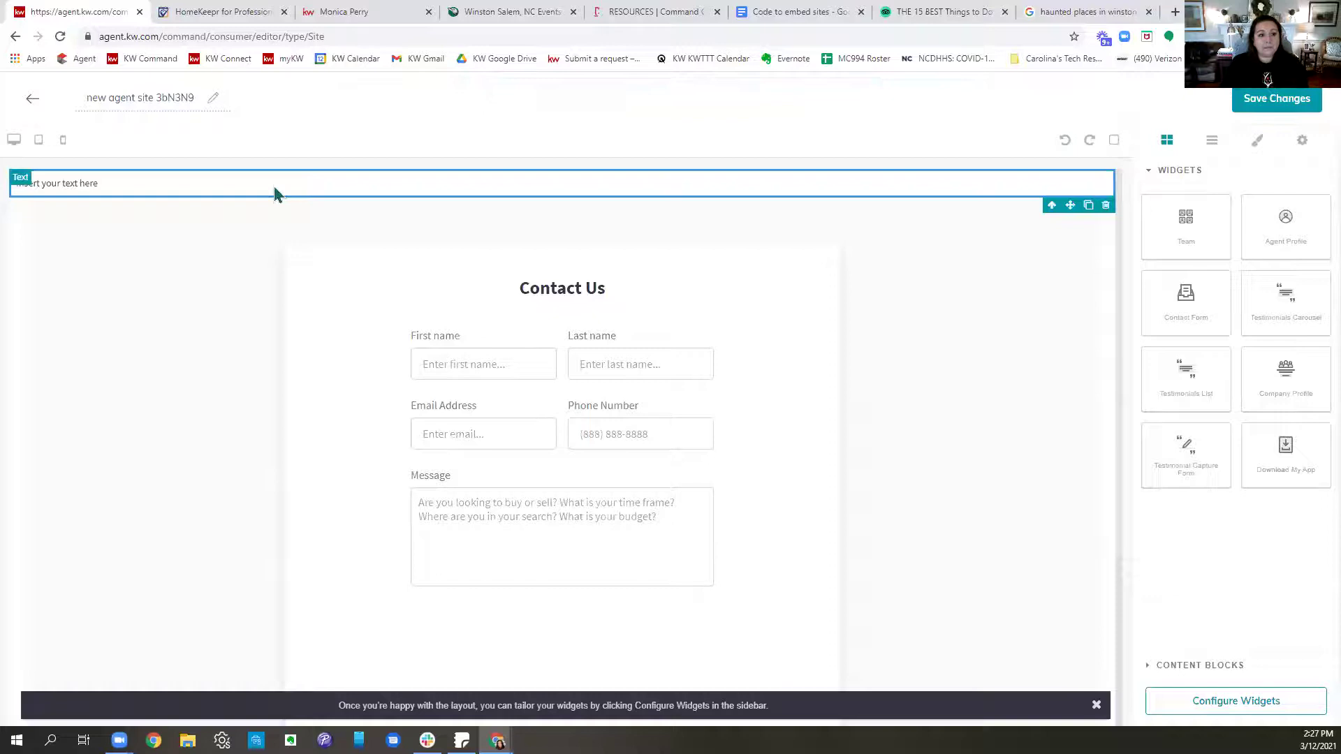
Step: Replace the text block's placeholder text with the pasted iframe embed code
left_click(113, 191)
left_click_drag(110, 184, 15, 183)
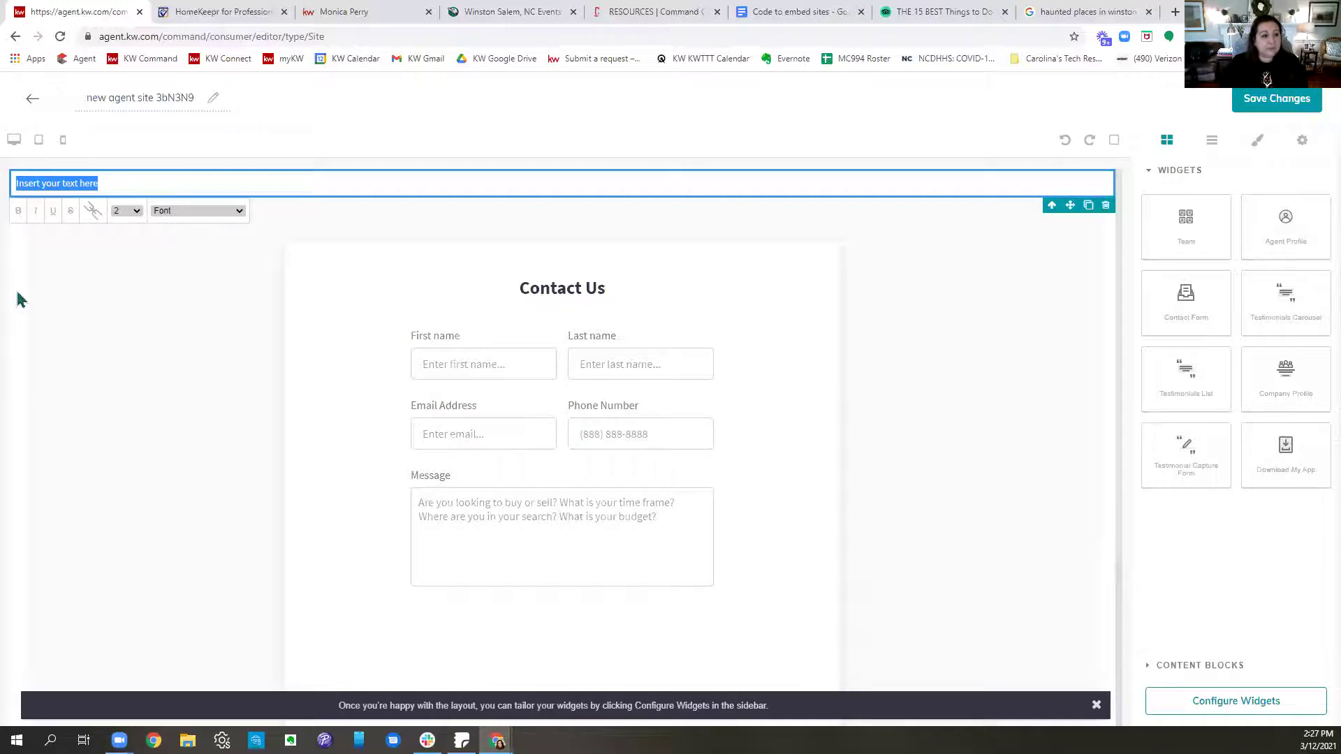
key("BackSpace")
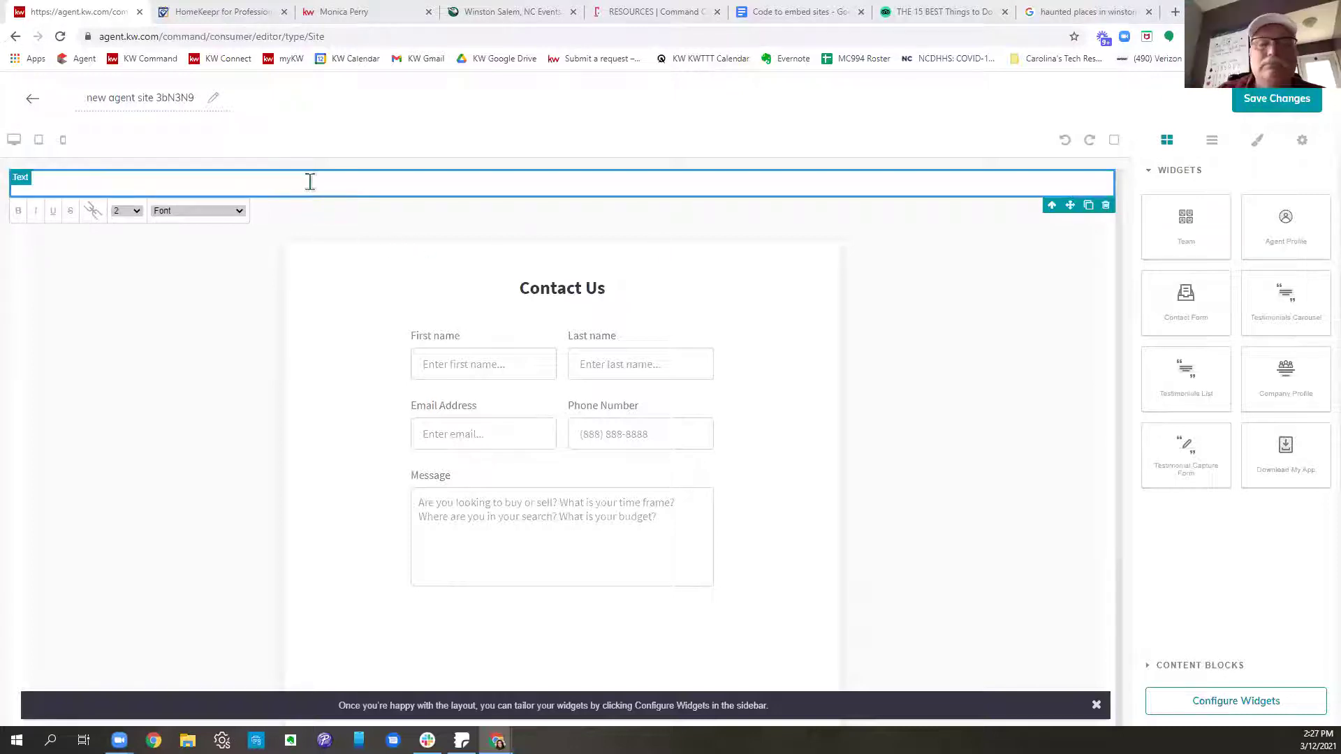
type("<html><iframe src=\"YOURWEBSITEHERE\" style=\"border:0px #ffffff none;\" name=\"myiFrame\" frameborder=\"1\" marginheight=\"0px\" marginwidth=\"0px\" height=\"1000\" width=\"100%\" allowfullscreen></iframe></html>")
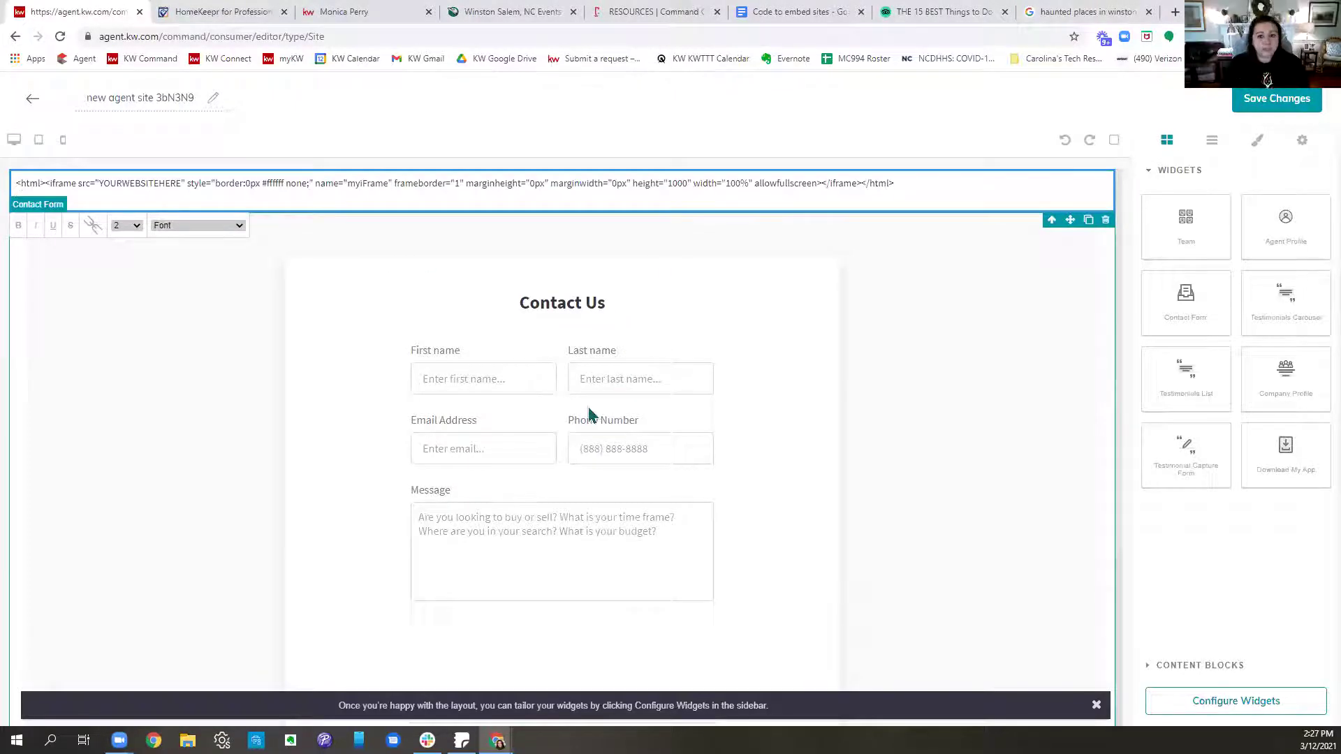
Step: Paste the Tripadvisor Greensboro things-to-do URL over YOURWEBSITEHERE so the embedded page renders
left_click(975, 16)
left_click(631, 37)
left_click_drag(631, 37, 98, 43)
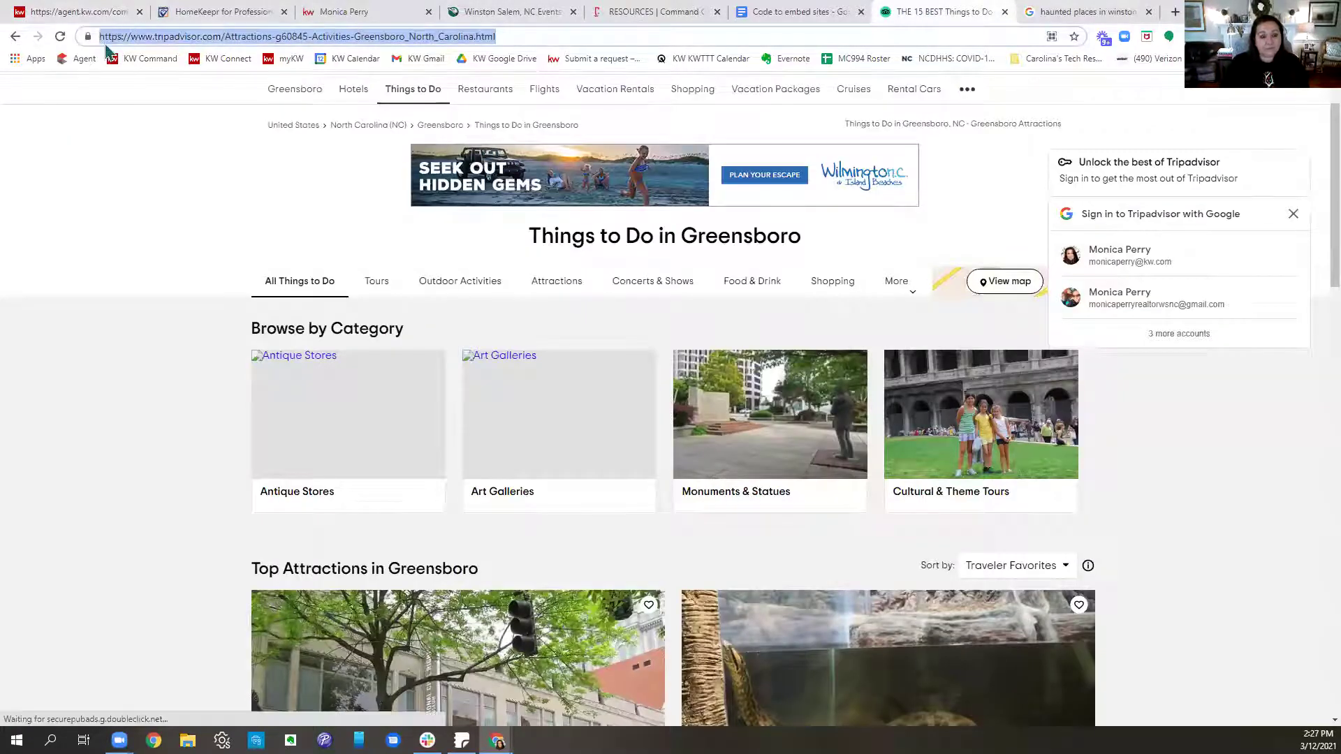
left_click(744, 12)
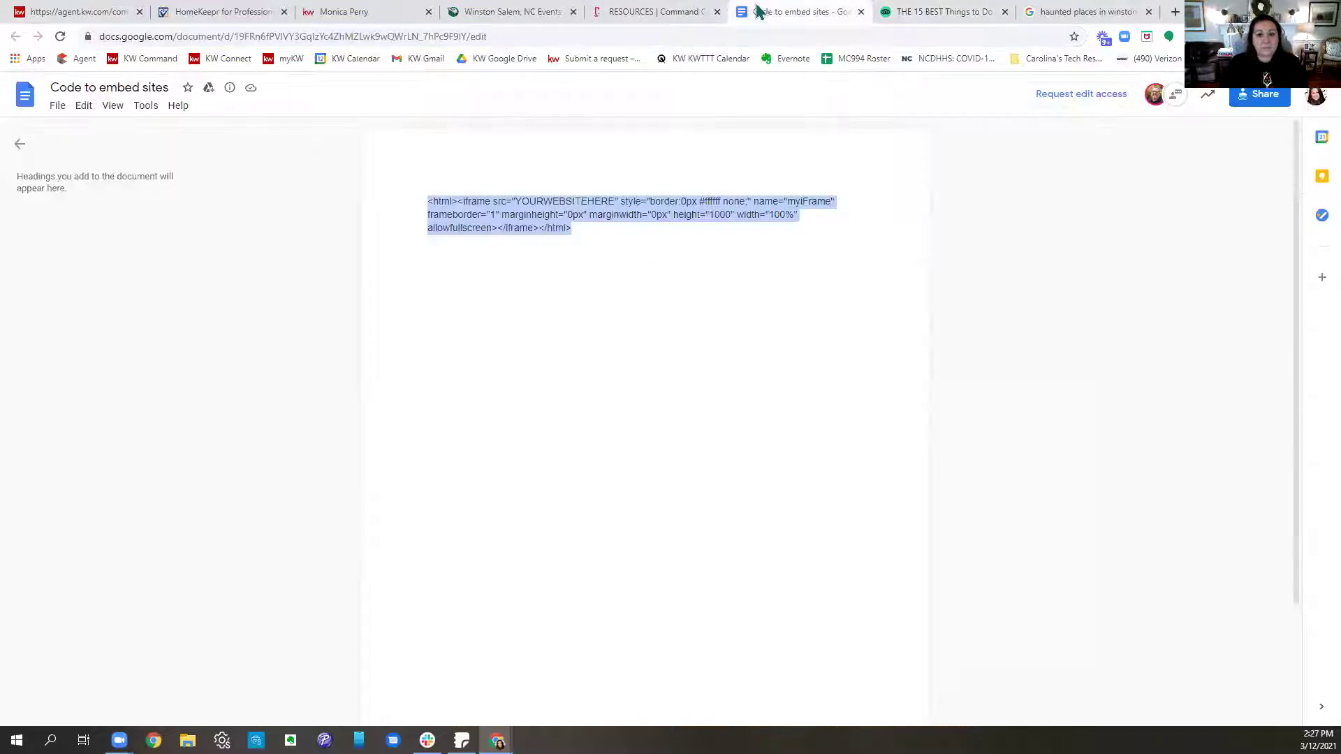
left_click(89, 14)
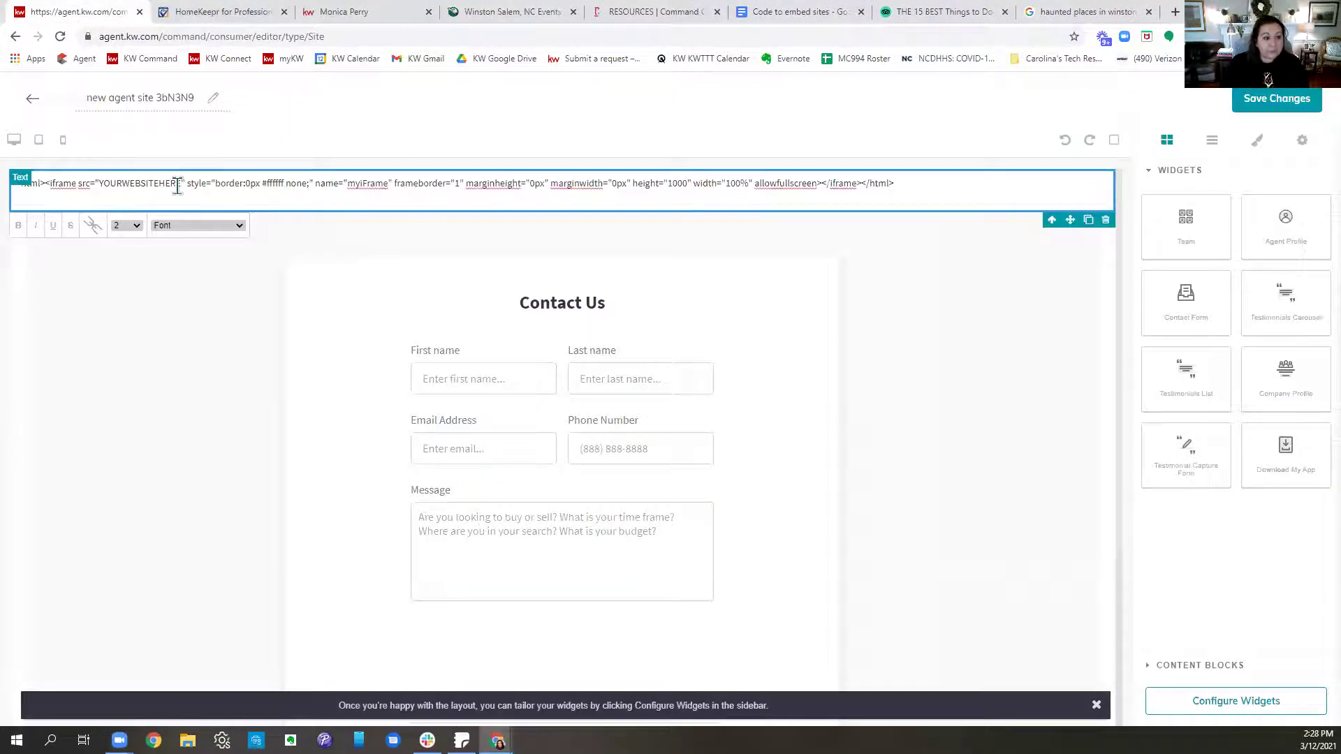
left_click_drag(180, 185, 104, 174)
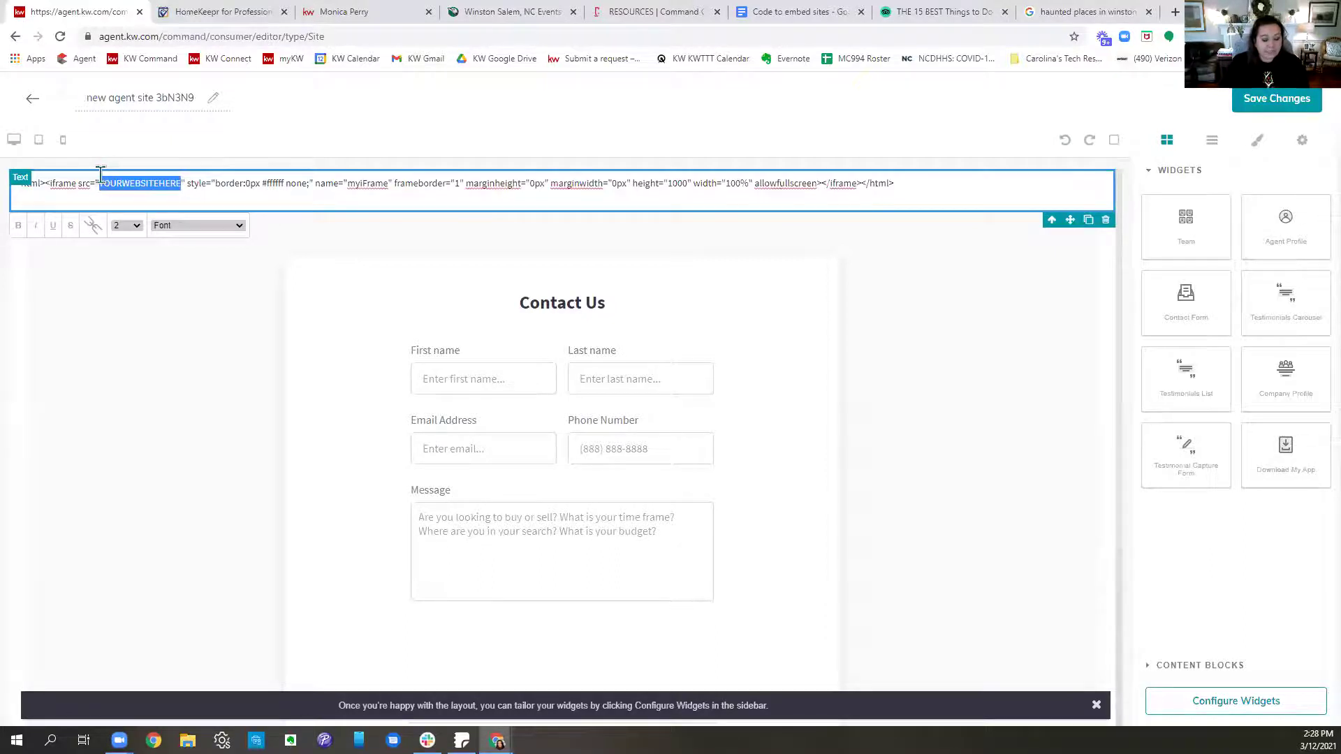
key("ctrl+v")
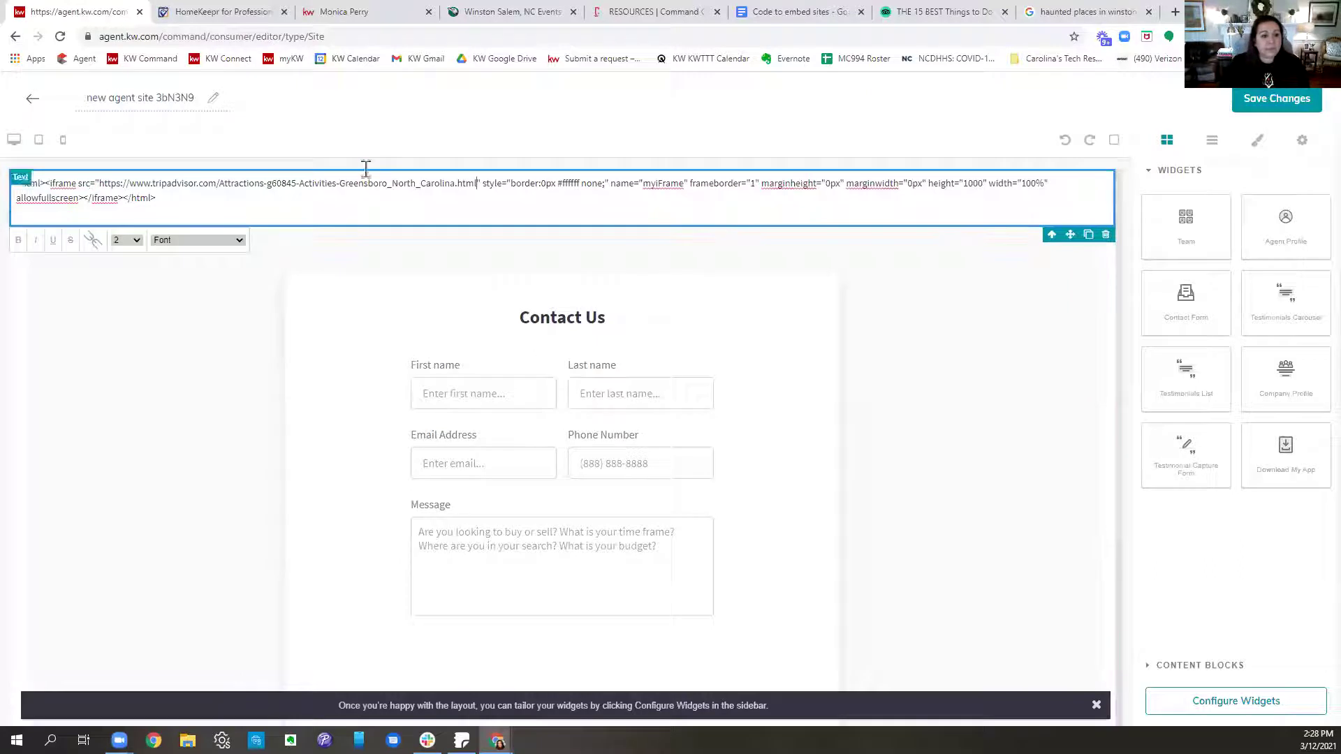
left_click(365, 133)
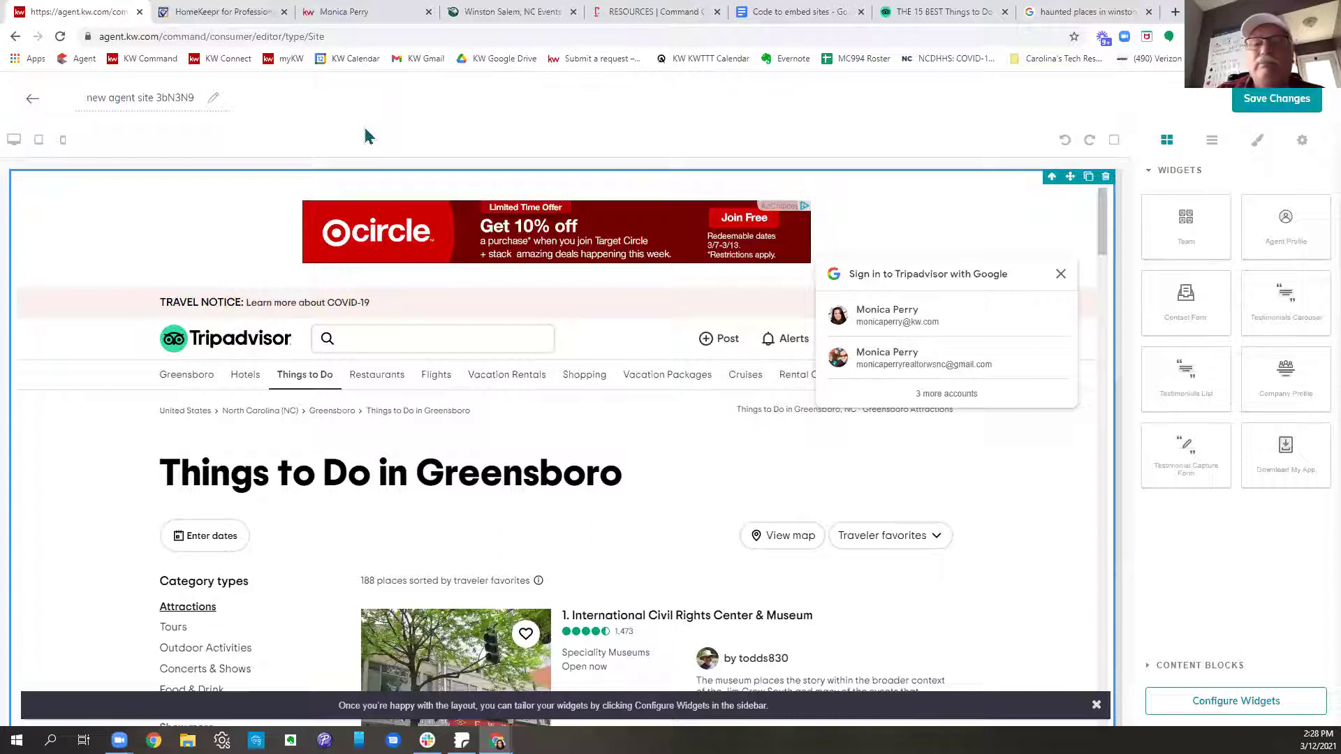
Step: Scroll through the embedded Tripadvisor Greensboro listings, then return to the HomeKeepr Widgets page
scroll(929, 475, "down", 5)
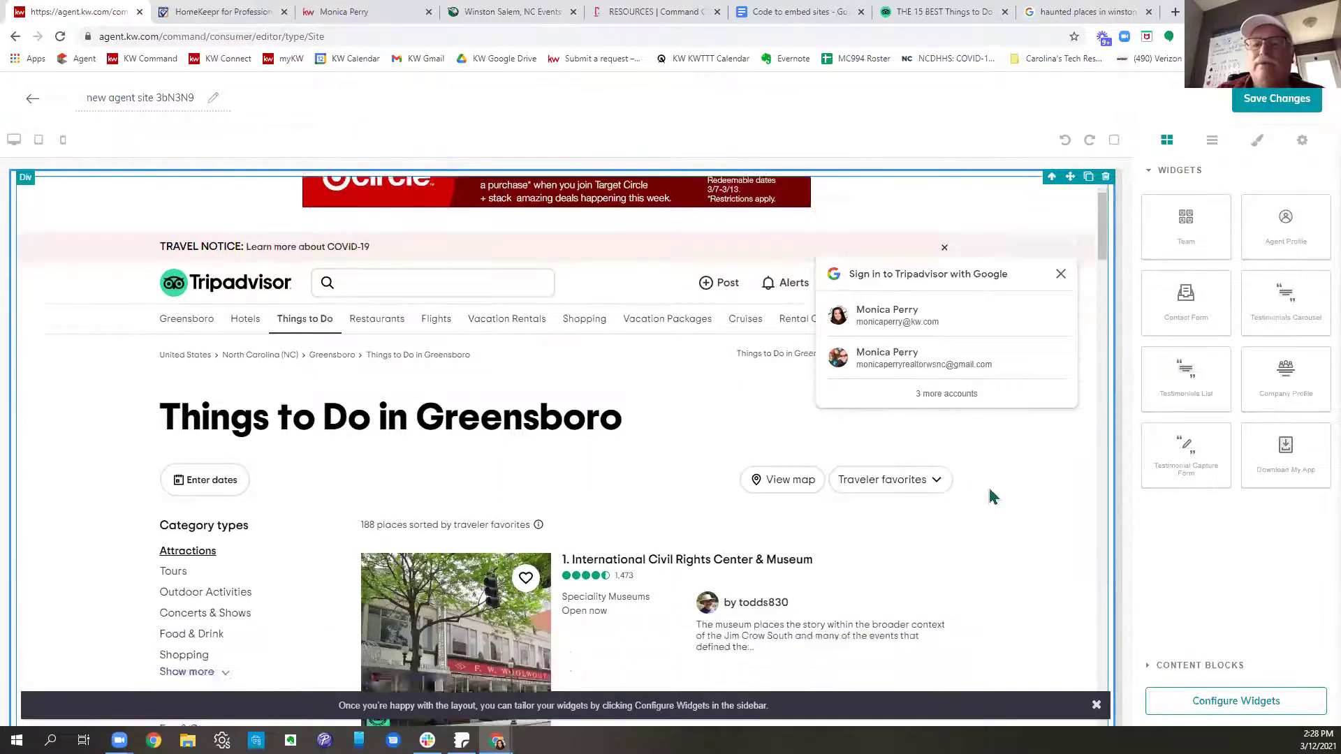
scroll(1059, 536, "down", 13)
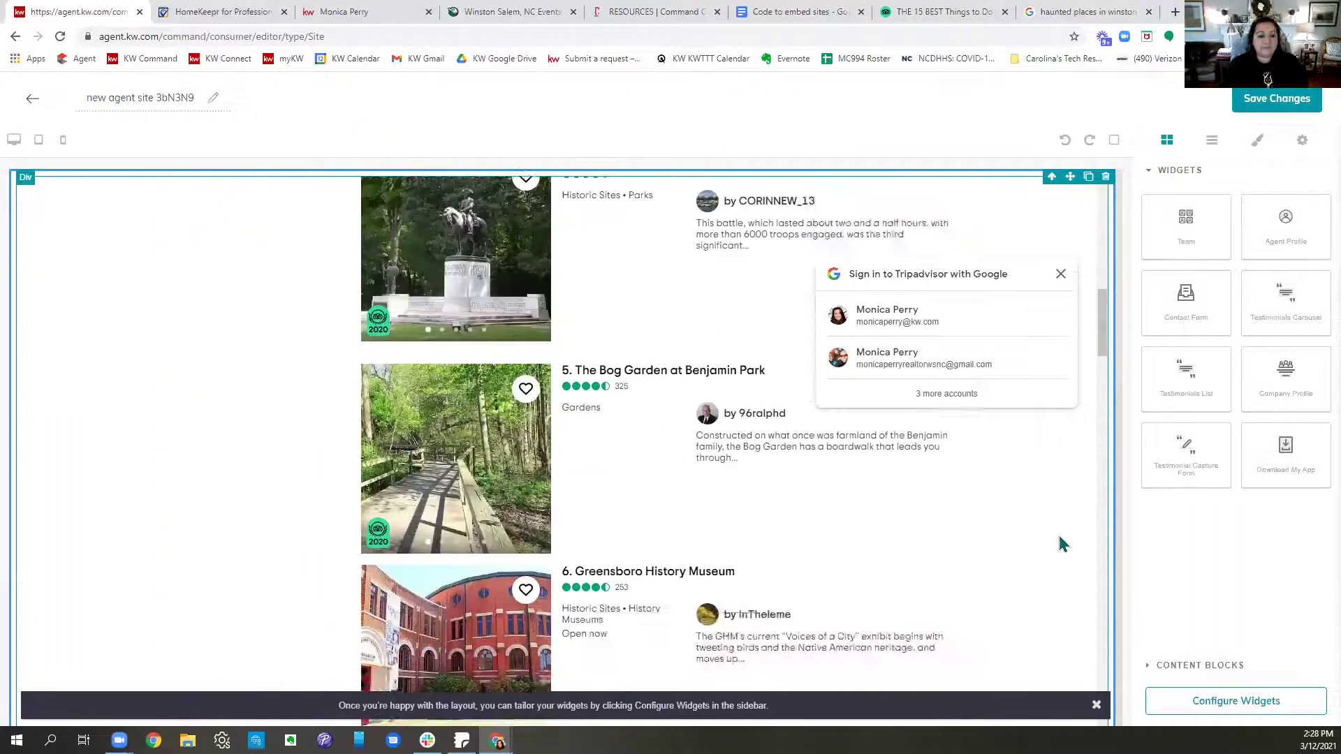
scroll(1059, 544, "down", 4)
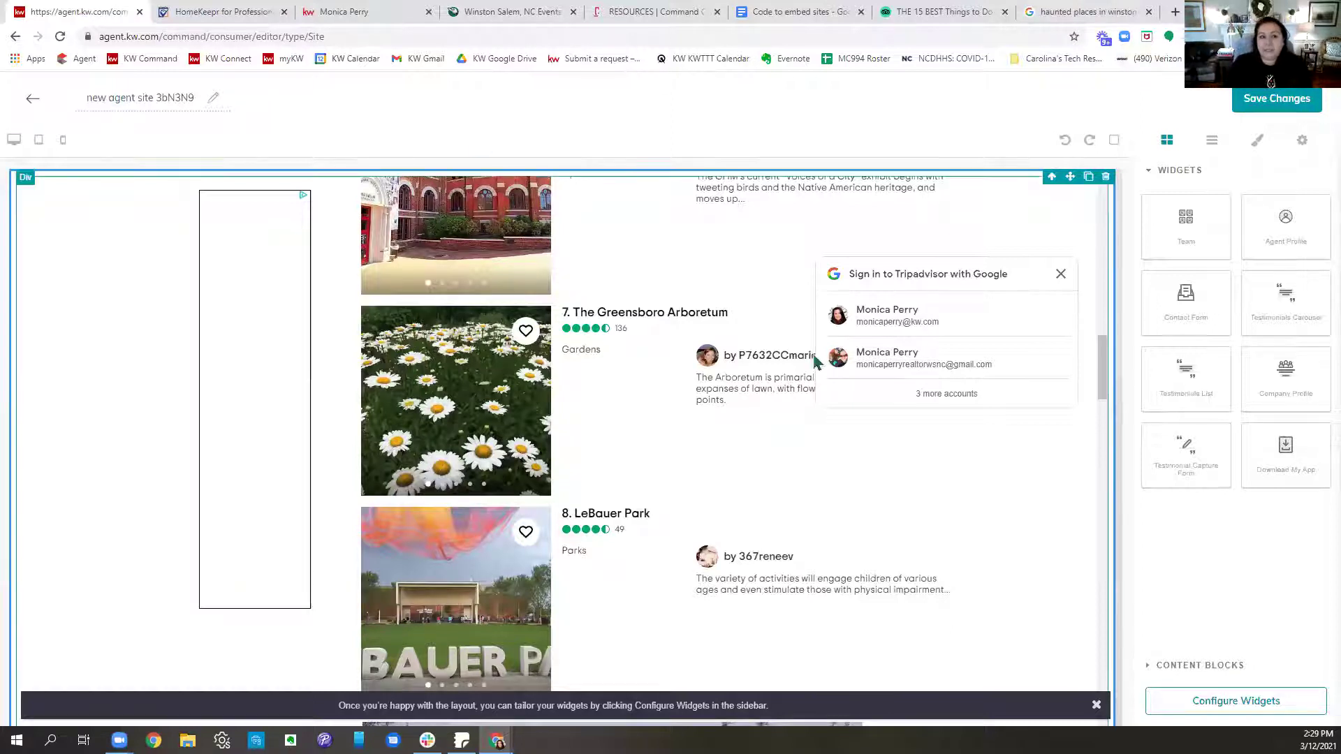
left_click(270, 10)
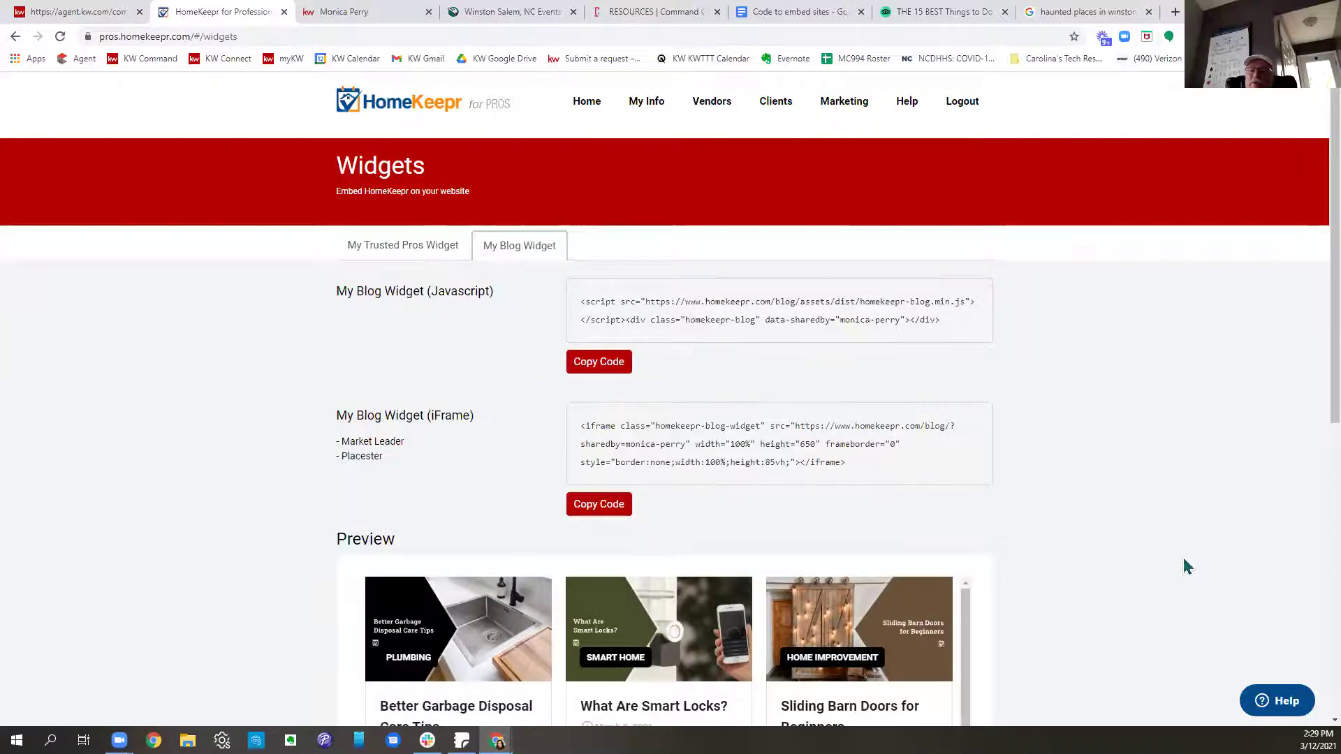
scroll(1185, 569, "down", 4)
scroll(1185, 567, "down", 4)
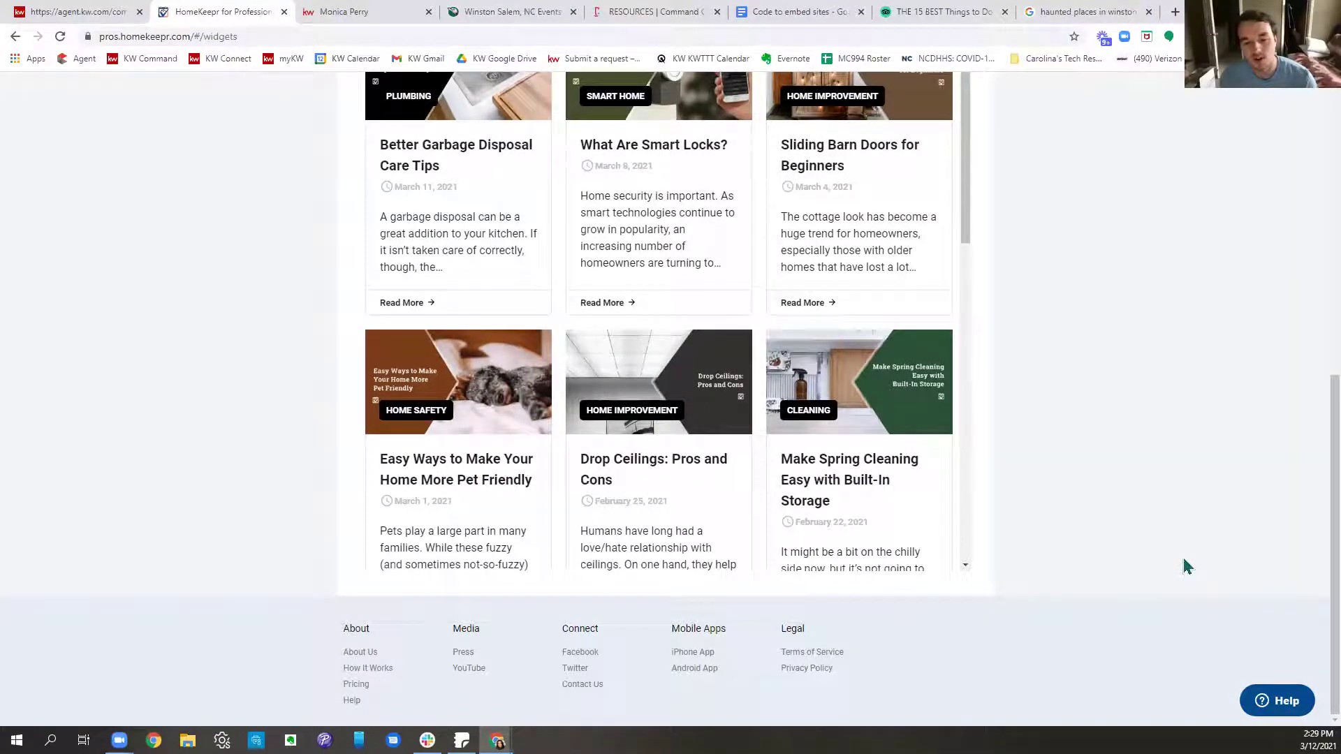
scroll(1185, 567, "up", 8)
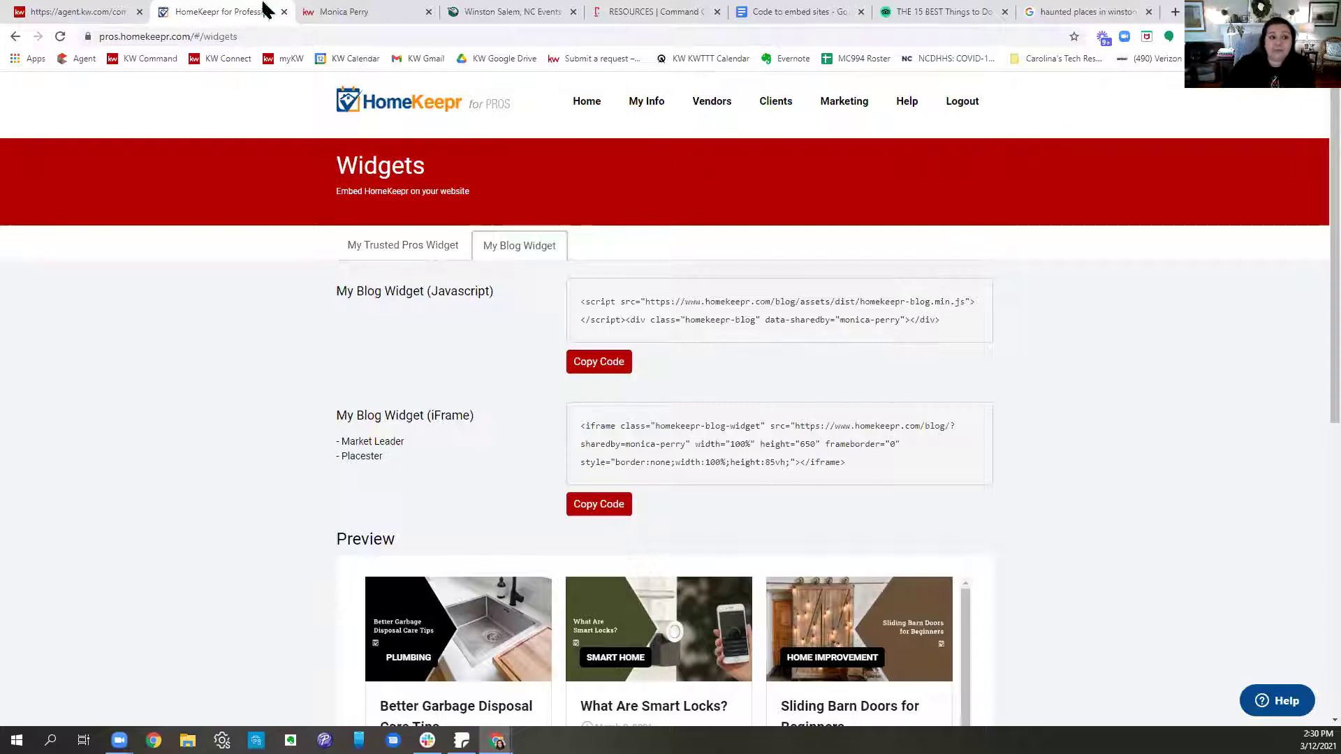
Step: Discard the unsaved agent site changes and create a new As A Landing Page page
left_click(146, 17)
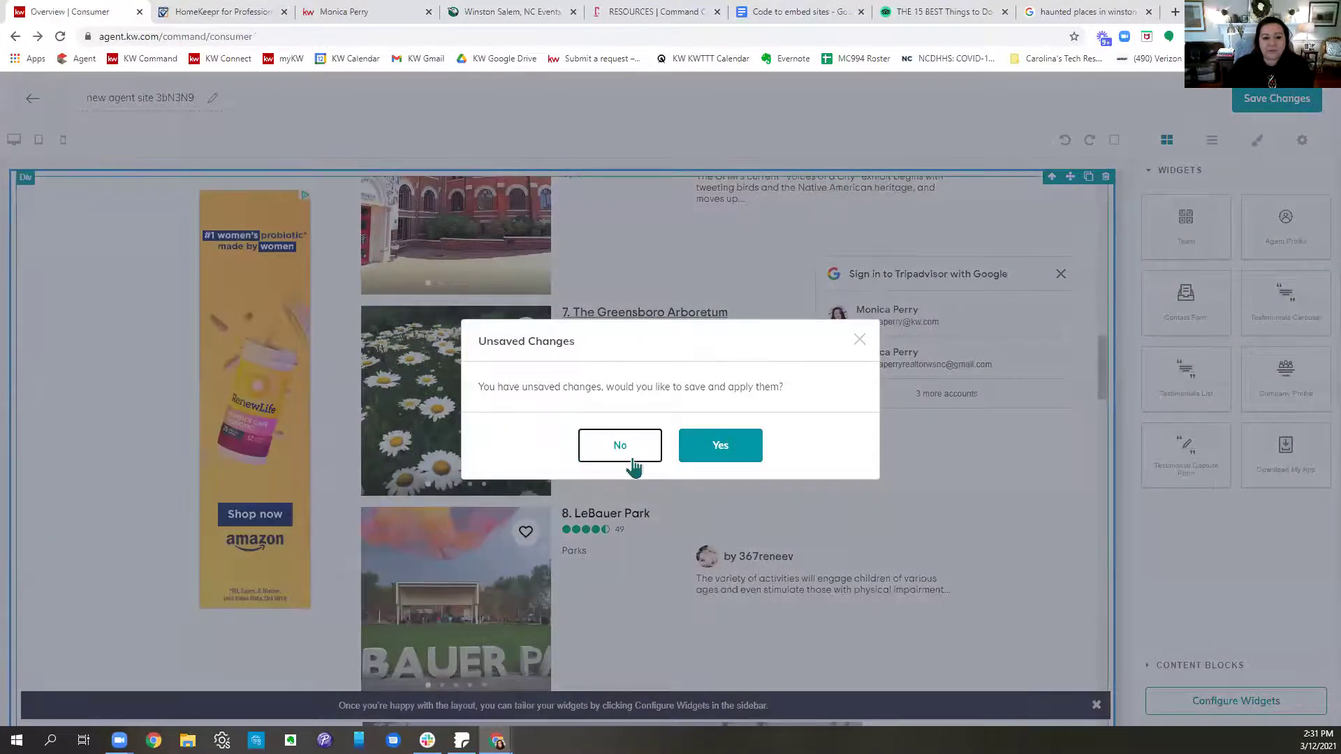
left_click(632, 462)
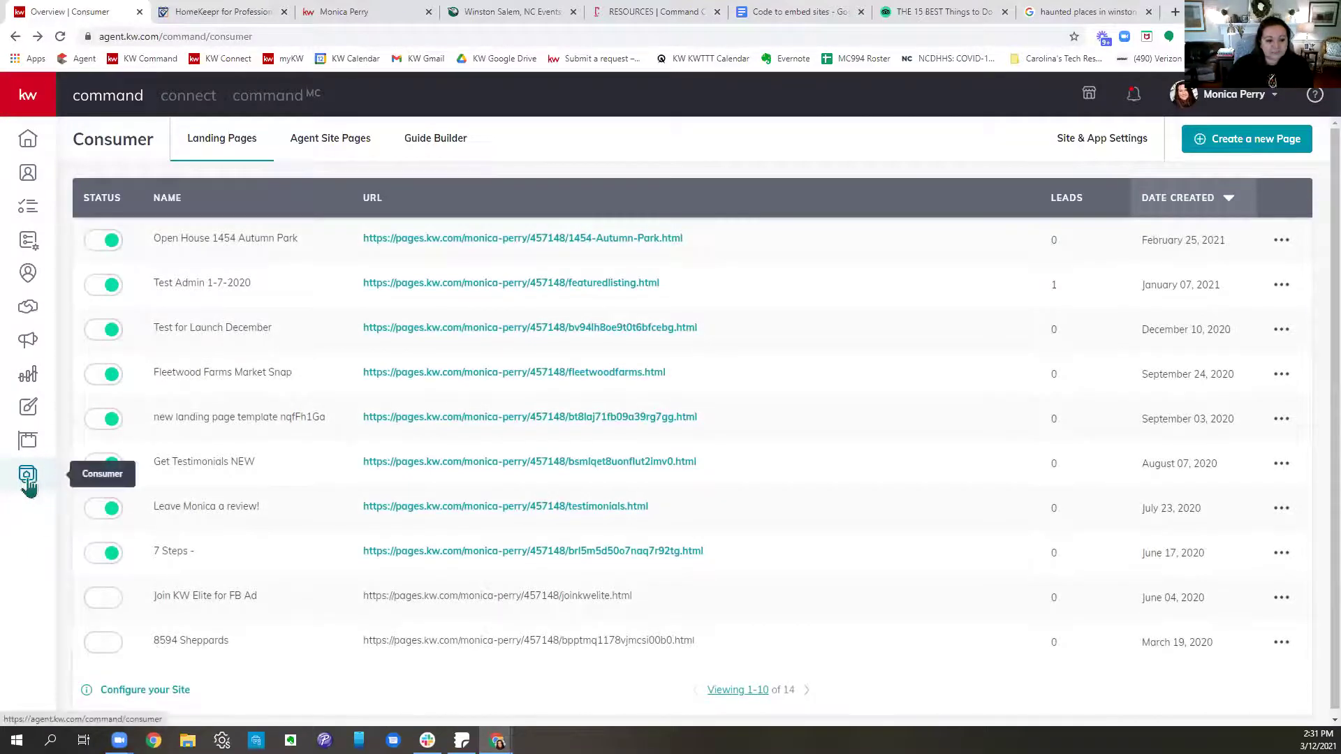
left_click(1197, 139)
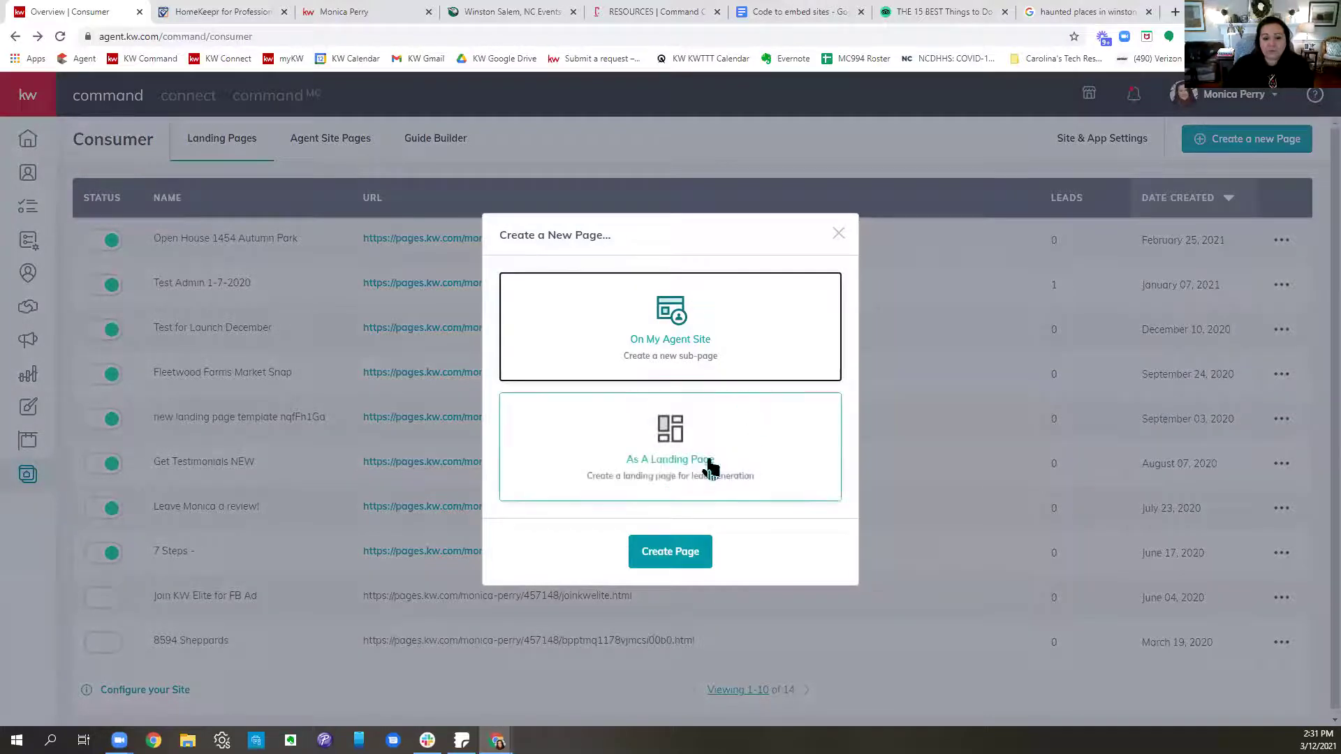
left_click(665, 450)
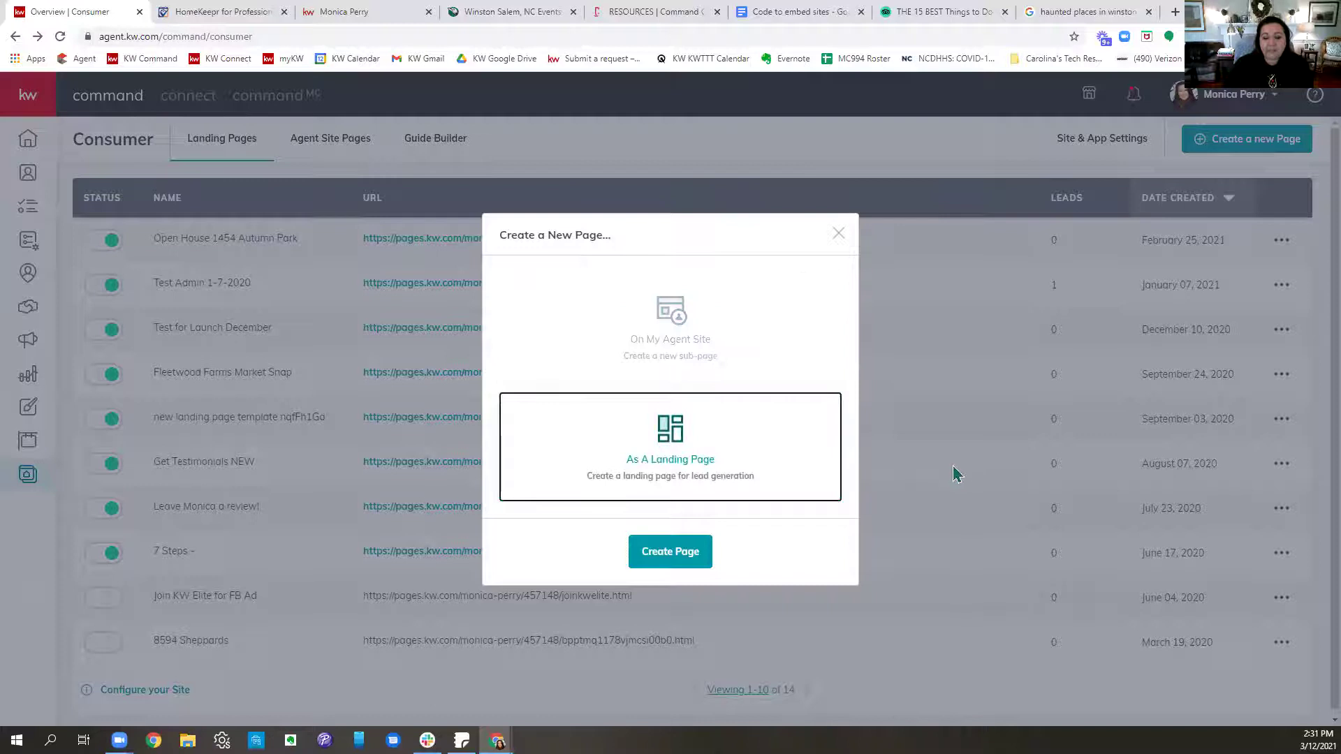
left_click(681, 559)
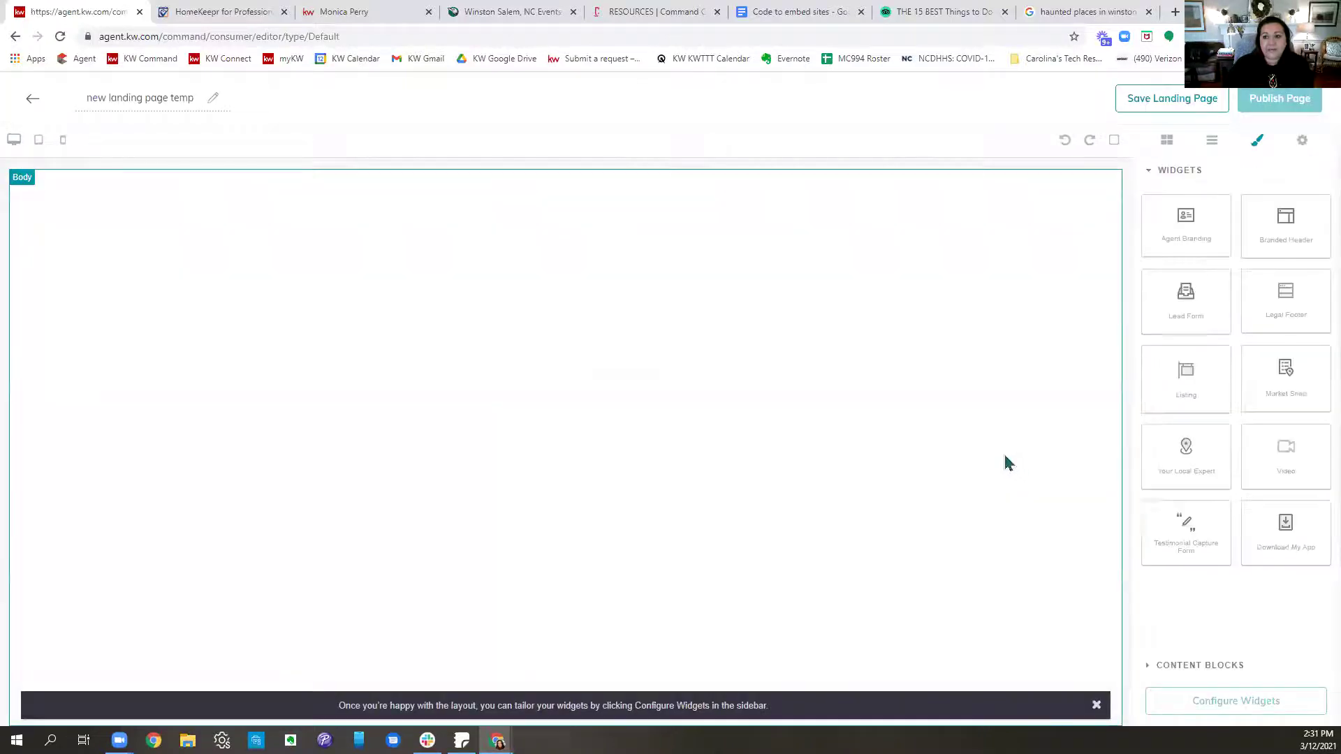
Step: Add the Branded Header and a Listing section to the page, then remove the listing
left_click_drag(1303, 245, 671, 255)
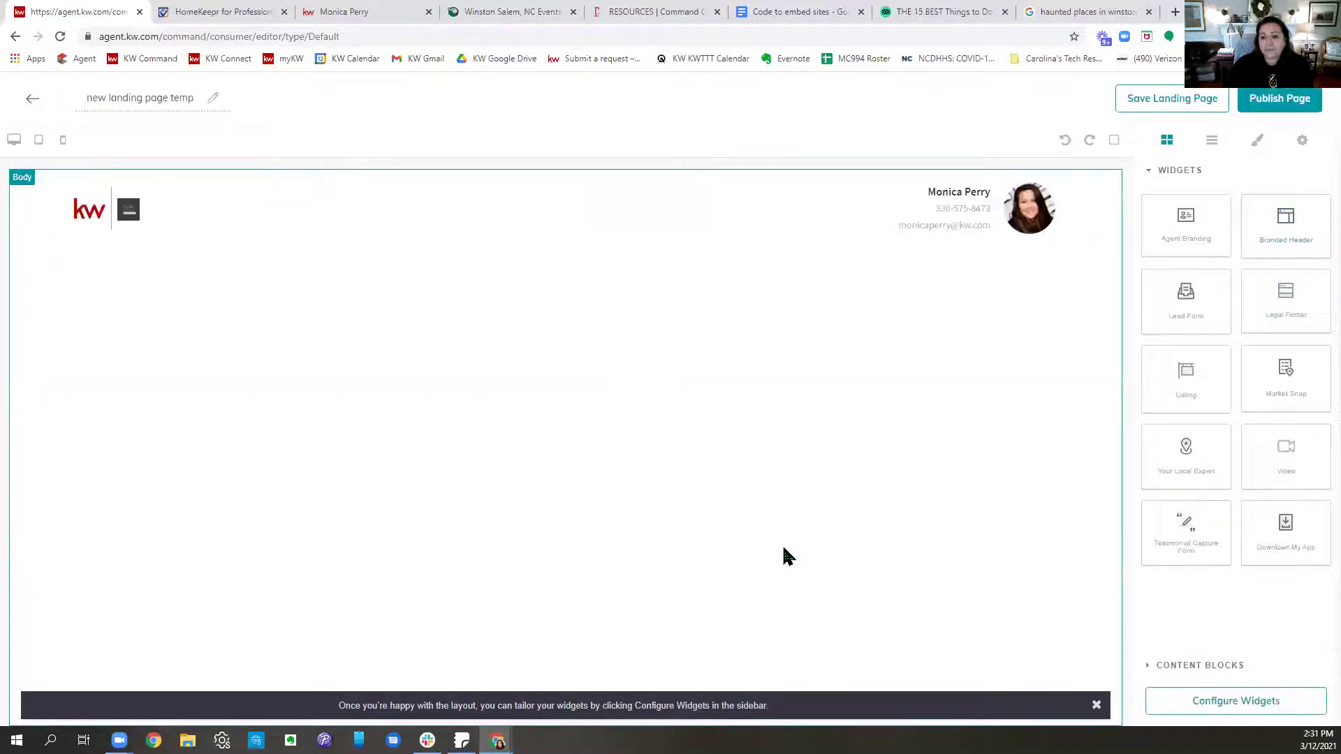
left_click_drag(1206, 398, 714, 399)
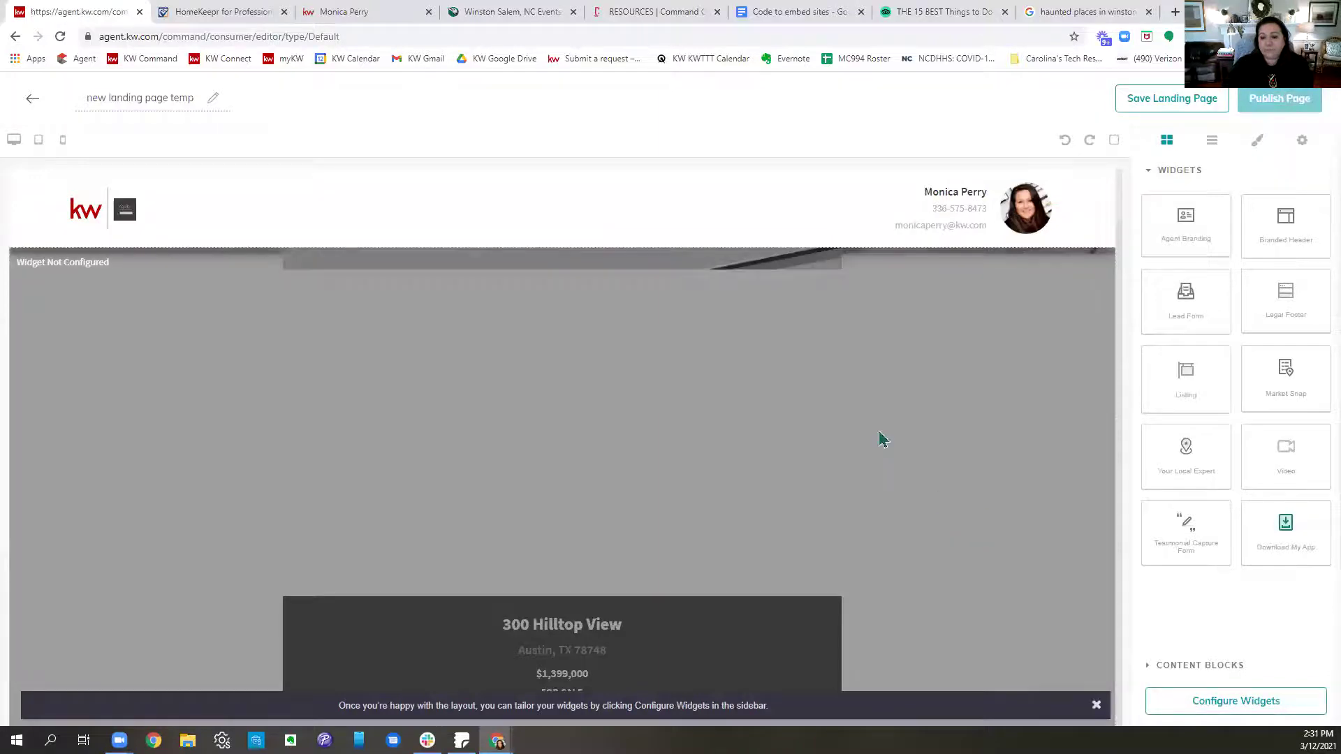
scroll(943, 458, "down", 5)
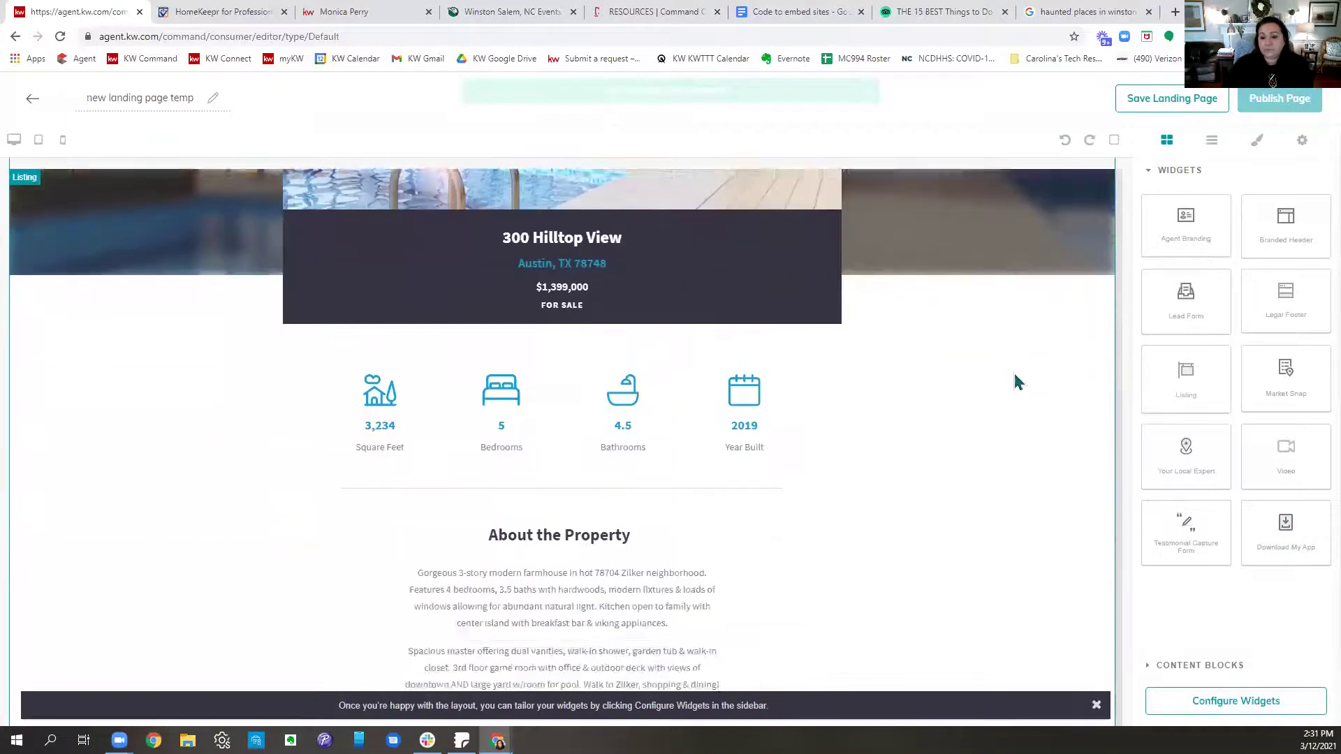
scroll(1016, 382, "down", 6)
scroll(1019, 377, "up", 10)
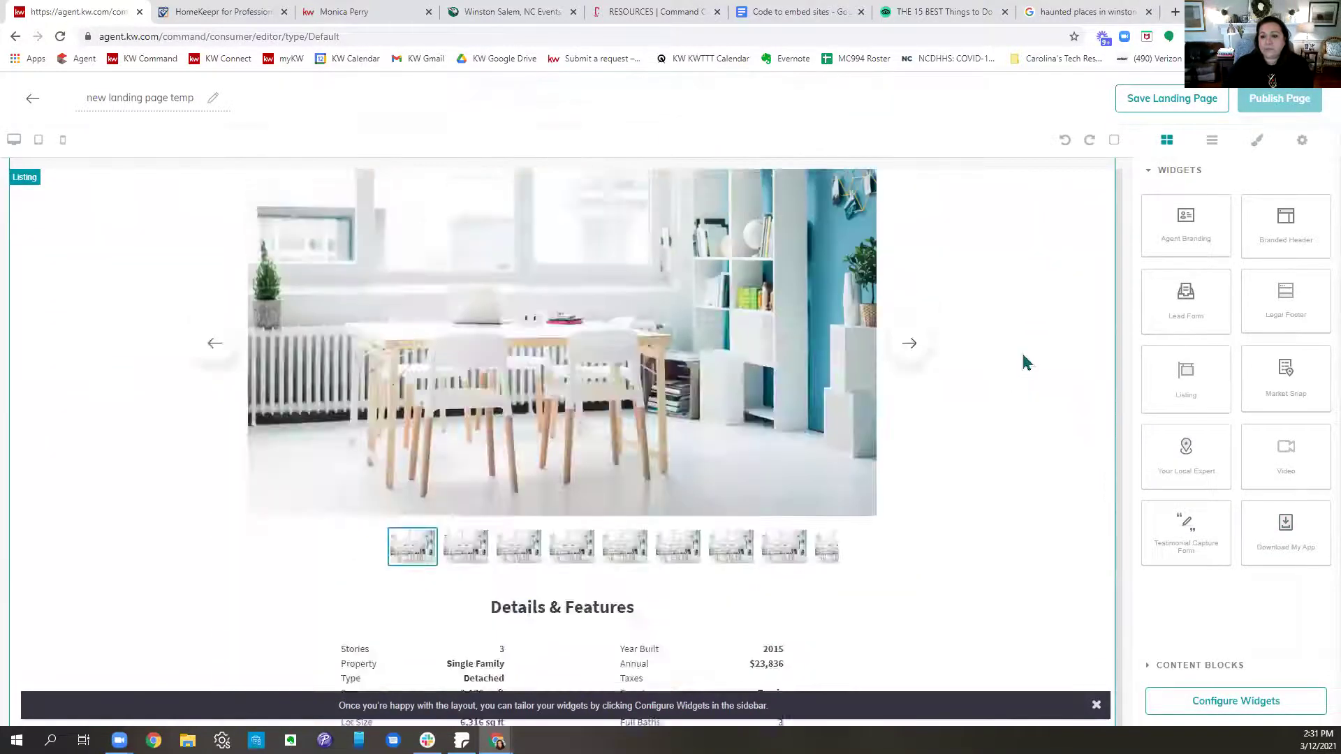
scroll(1034, 349, "up", 3)
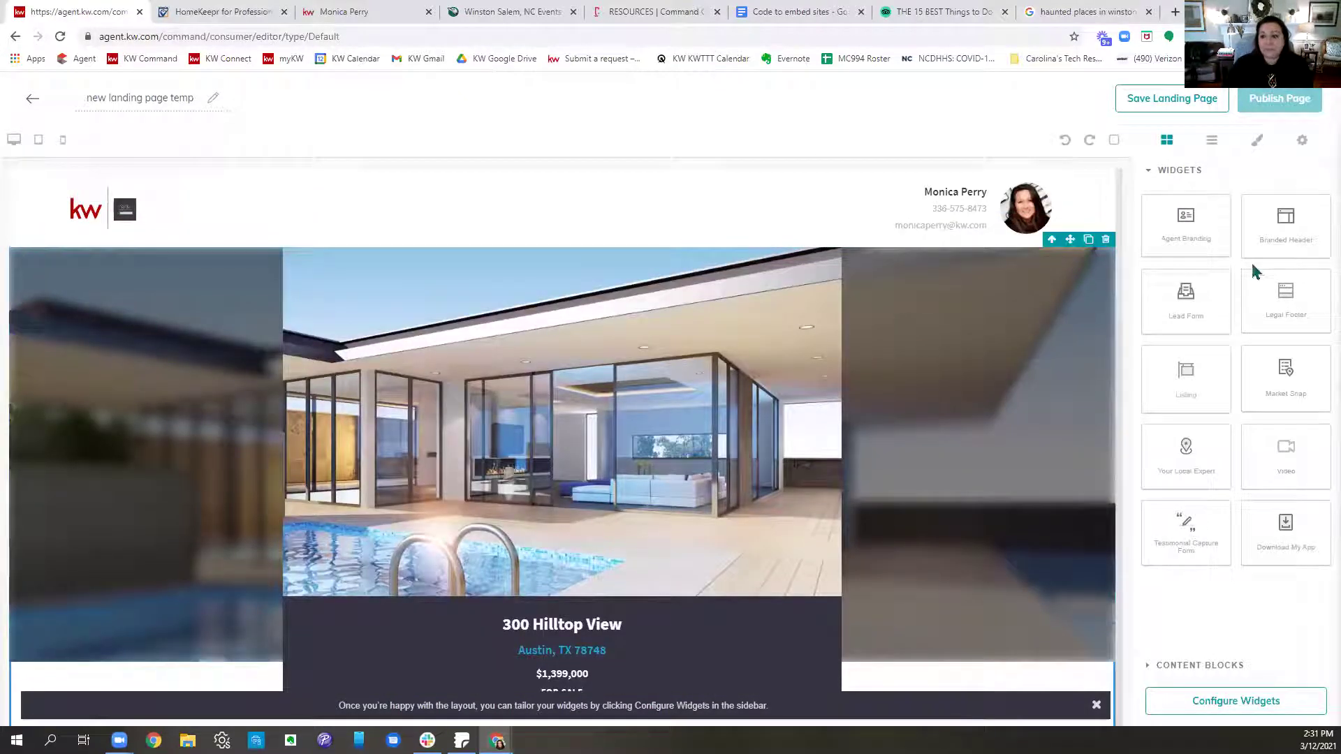
left_click(1105, 239)
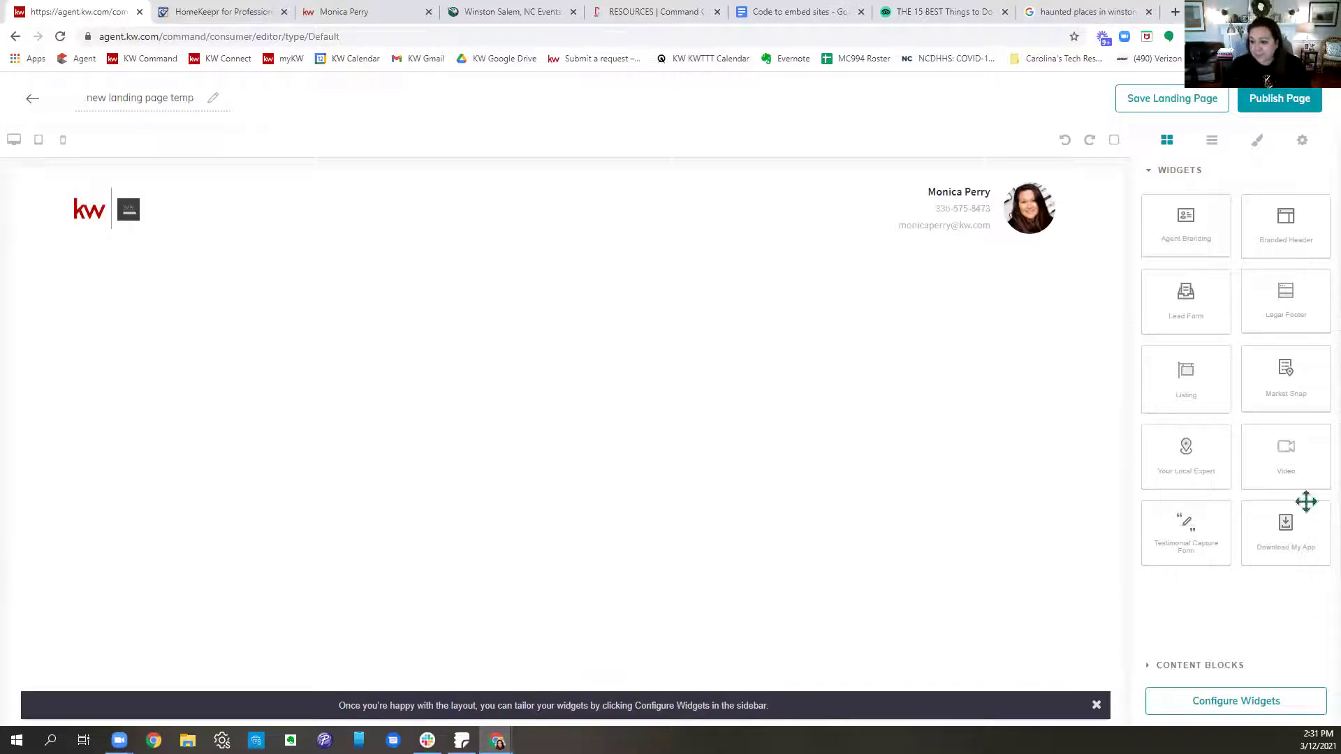
Step: Try the legal footer and Lead Form widgets, then re-add the Listing section below the header
left_click_drag(1255, 308, 832, 634)
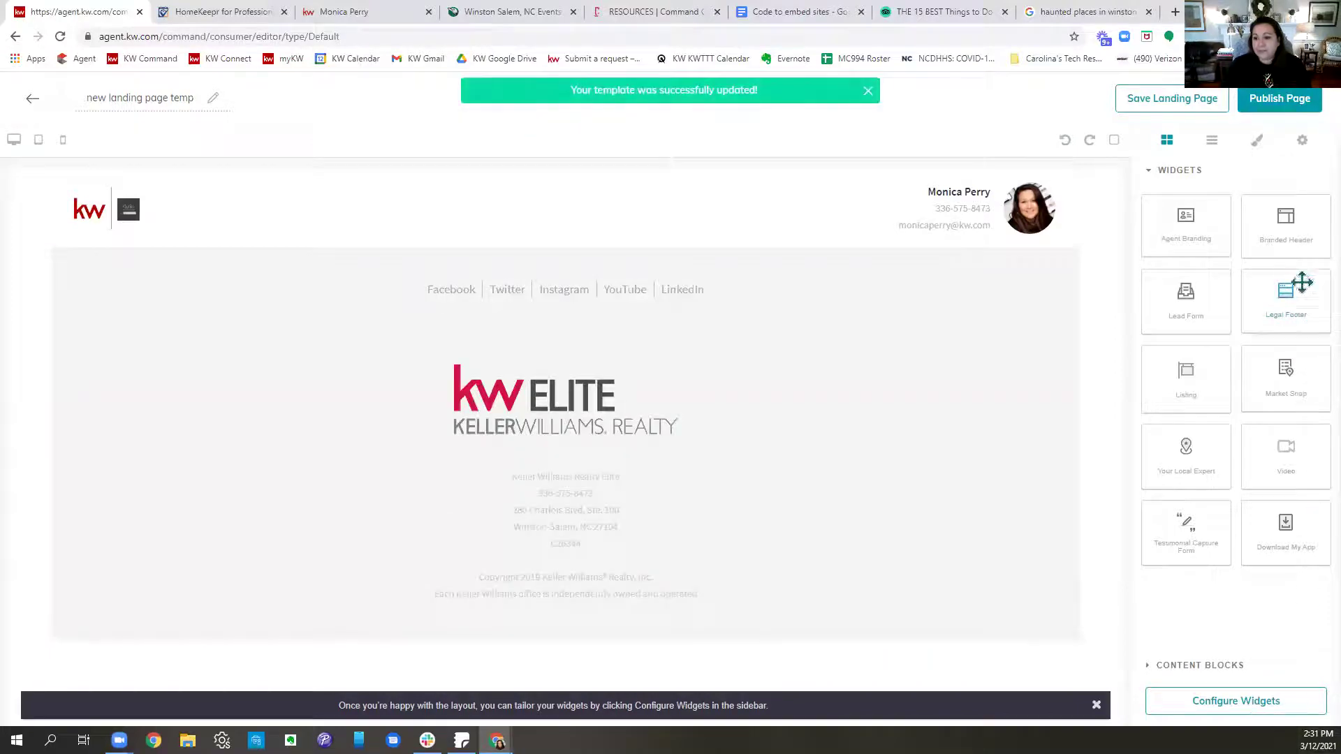
mouse_move(1197, 311)
left_mouse_down()
mouse_move(802, 282)
mouse_move(549, 366)
mouse_move(555, 247)
mouse_move(557, 274)
left_mouse_up()
left_click_drag(1196, 388, 721, 261)
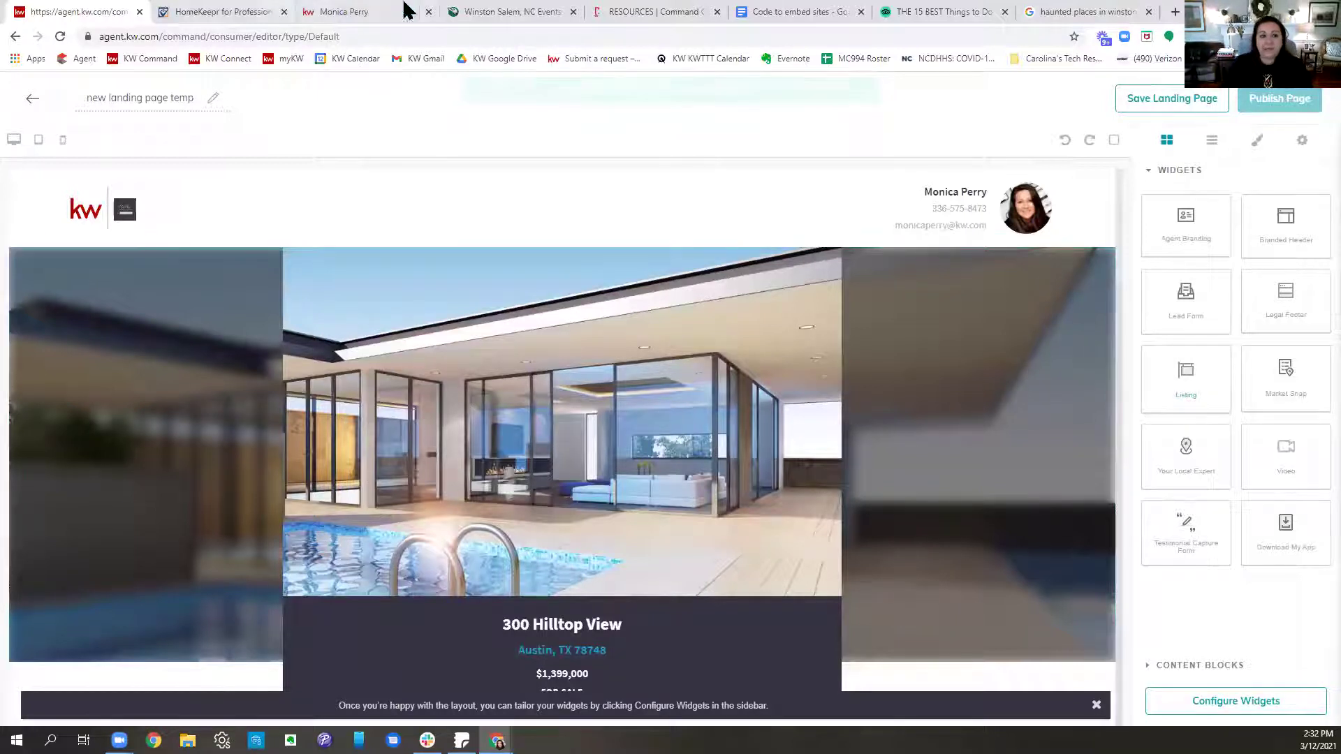
Step: Open Triad MLS in a new tab and log in with saved credentials
left_click(1173, 13)
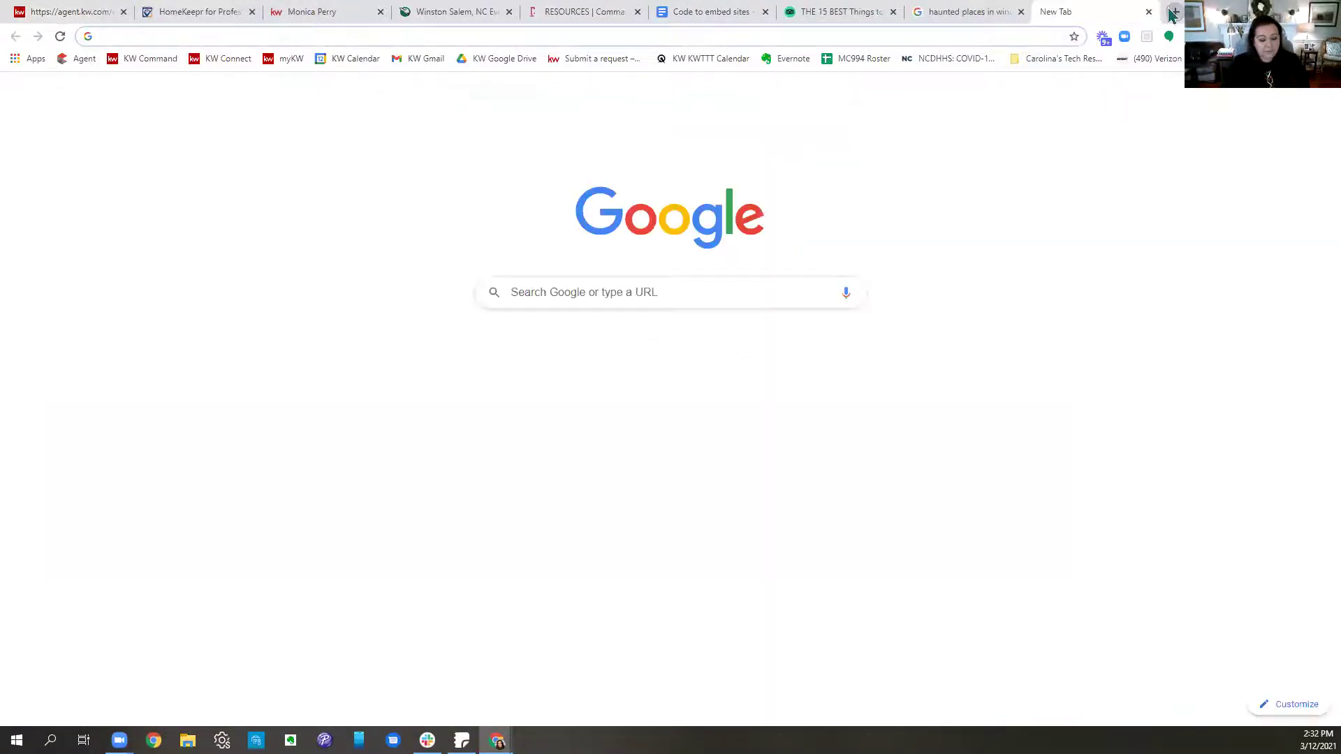
type("triad")
key("Return")
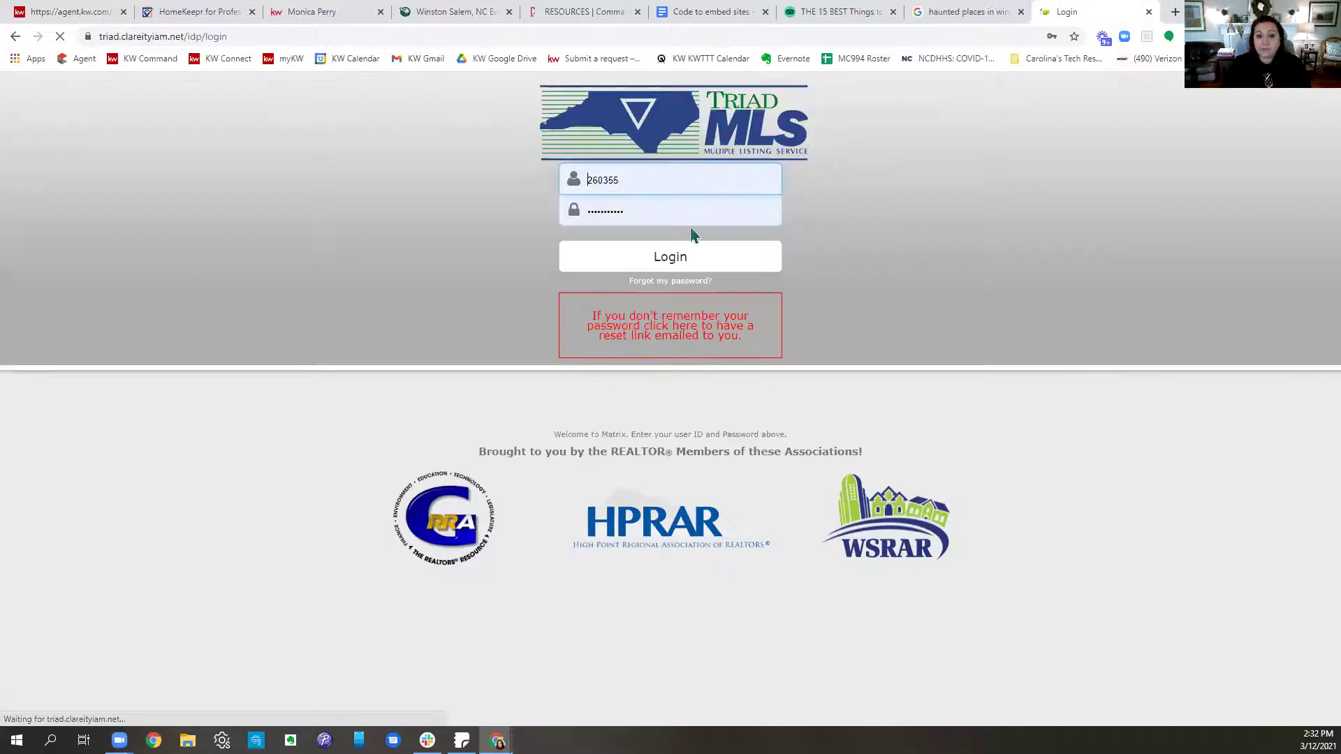
left_click(691, 259)
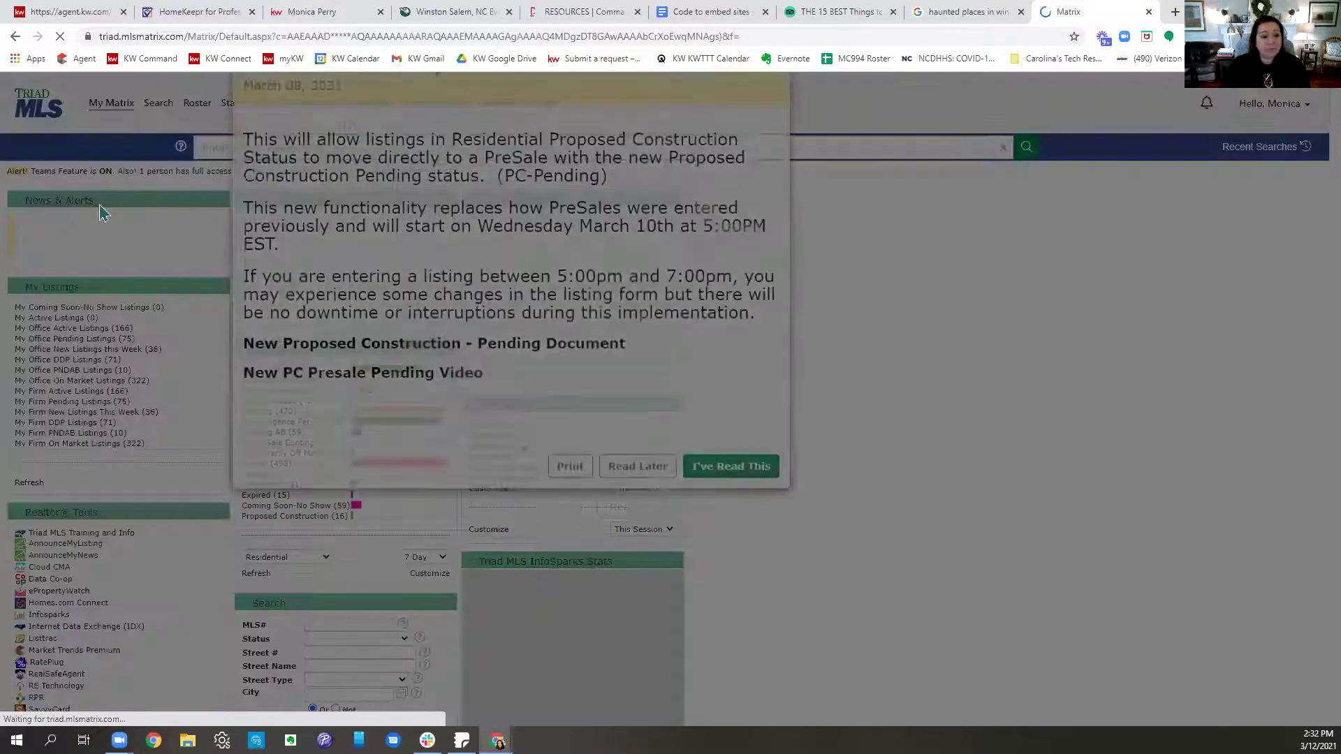
left_click(636, 515)
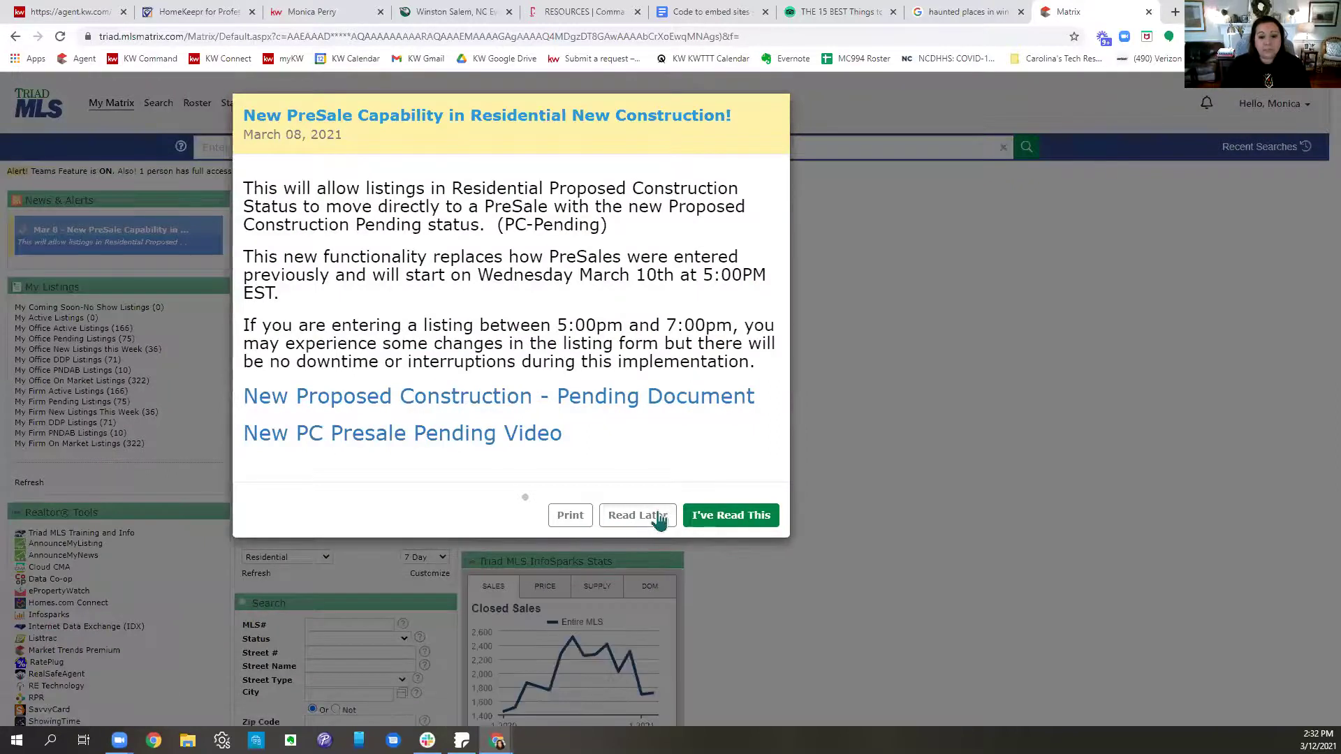
left_click(59, 328)
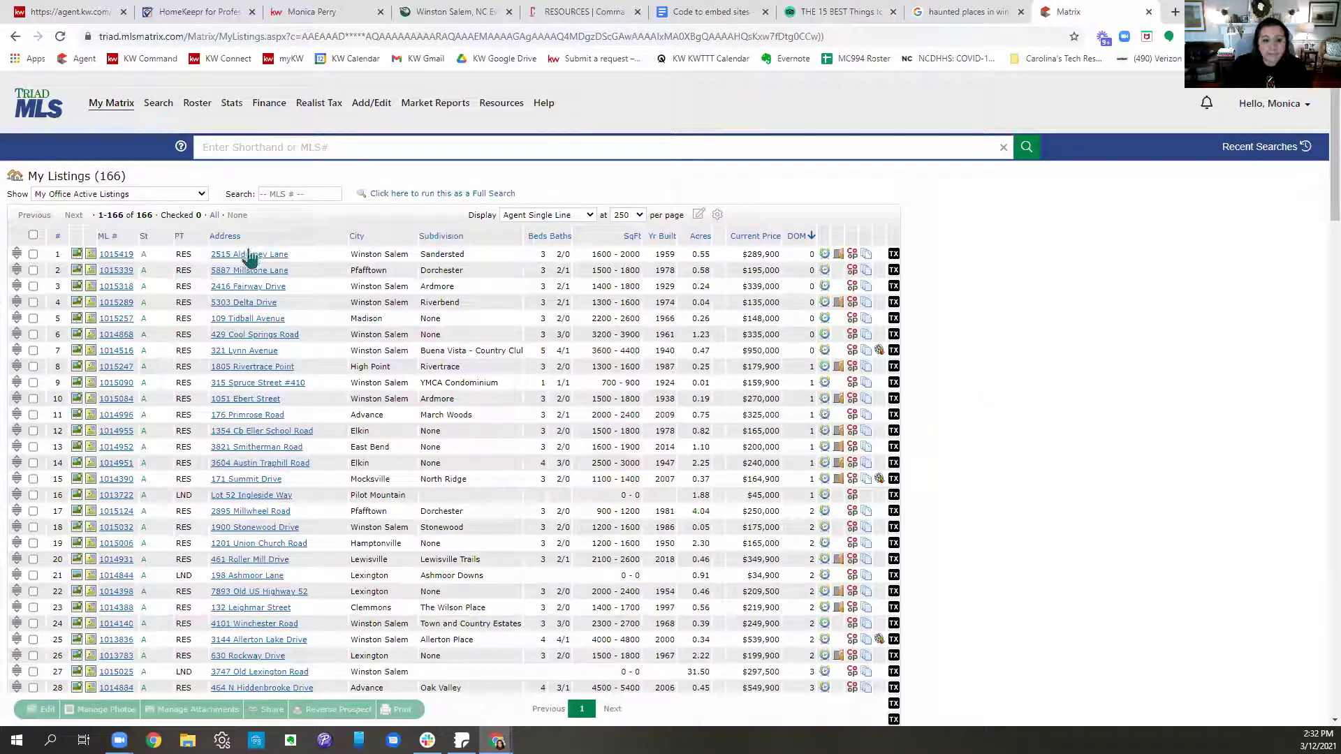
left_click(118, 256)
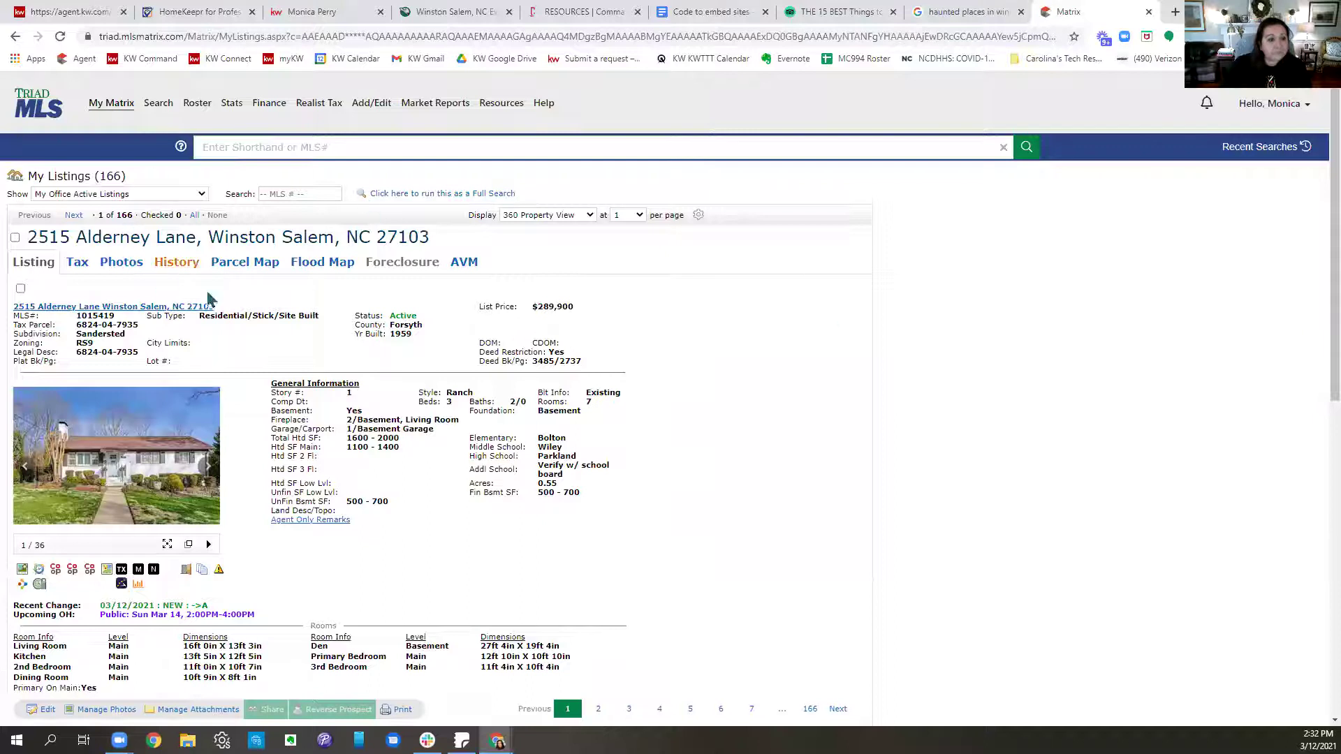
left_click_drag(114, 316, 83, 323)
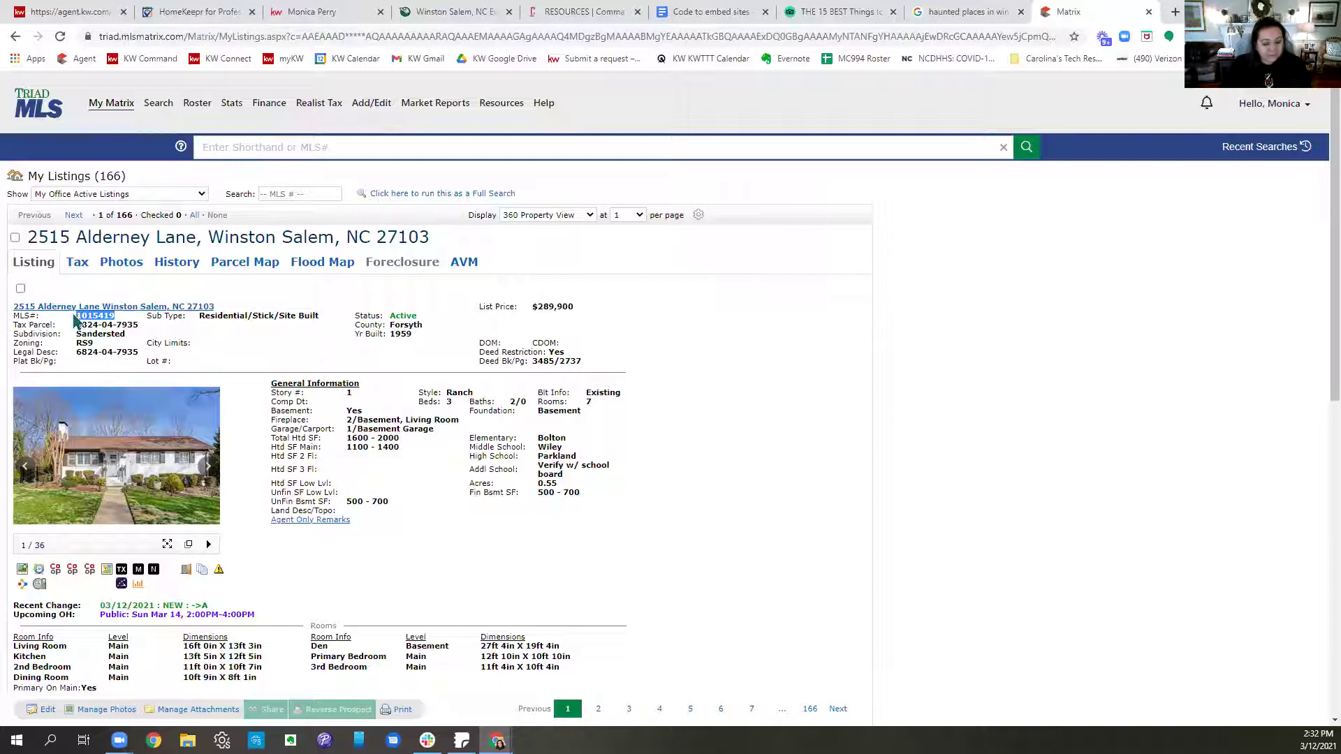
scroll(387, 381, "down", 12)
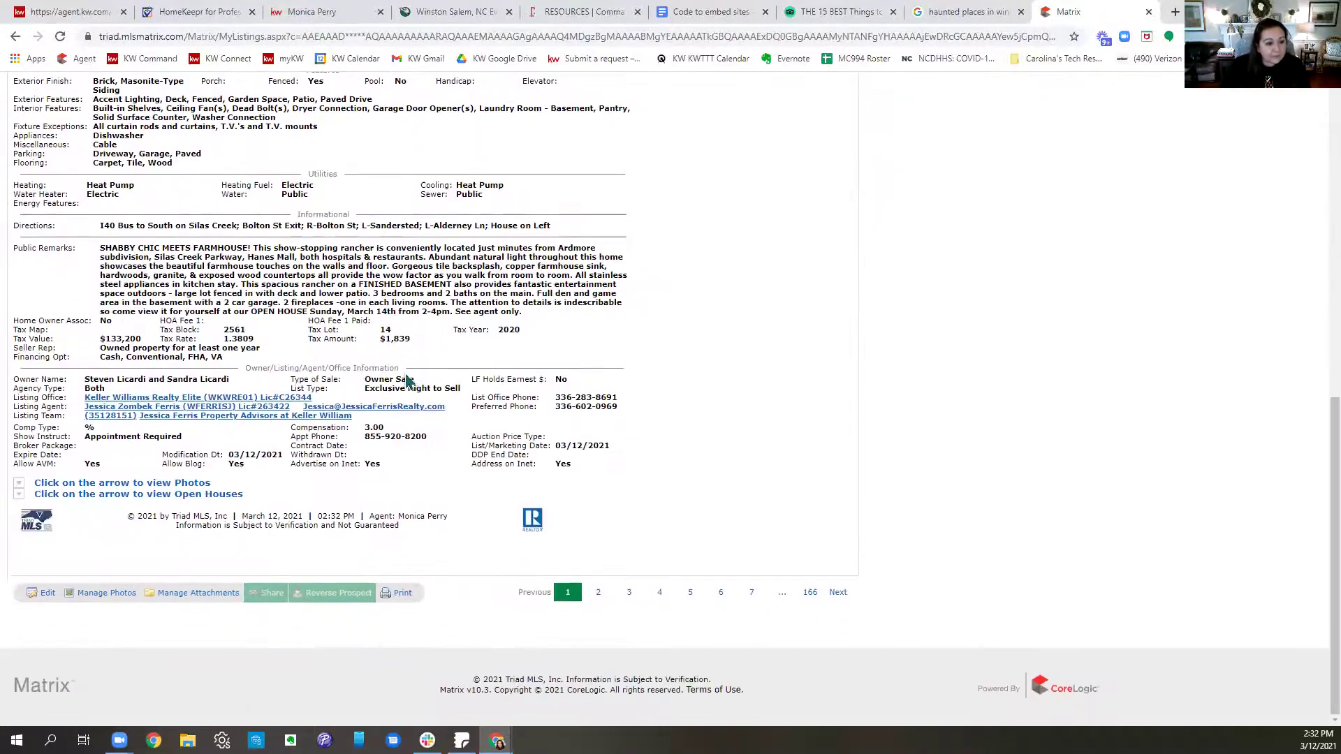
scroll(545, 601, "up", 12)
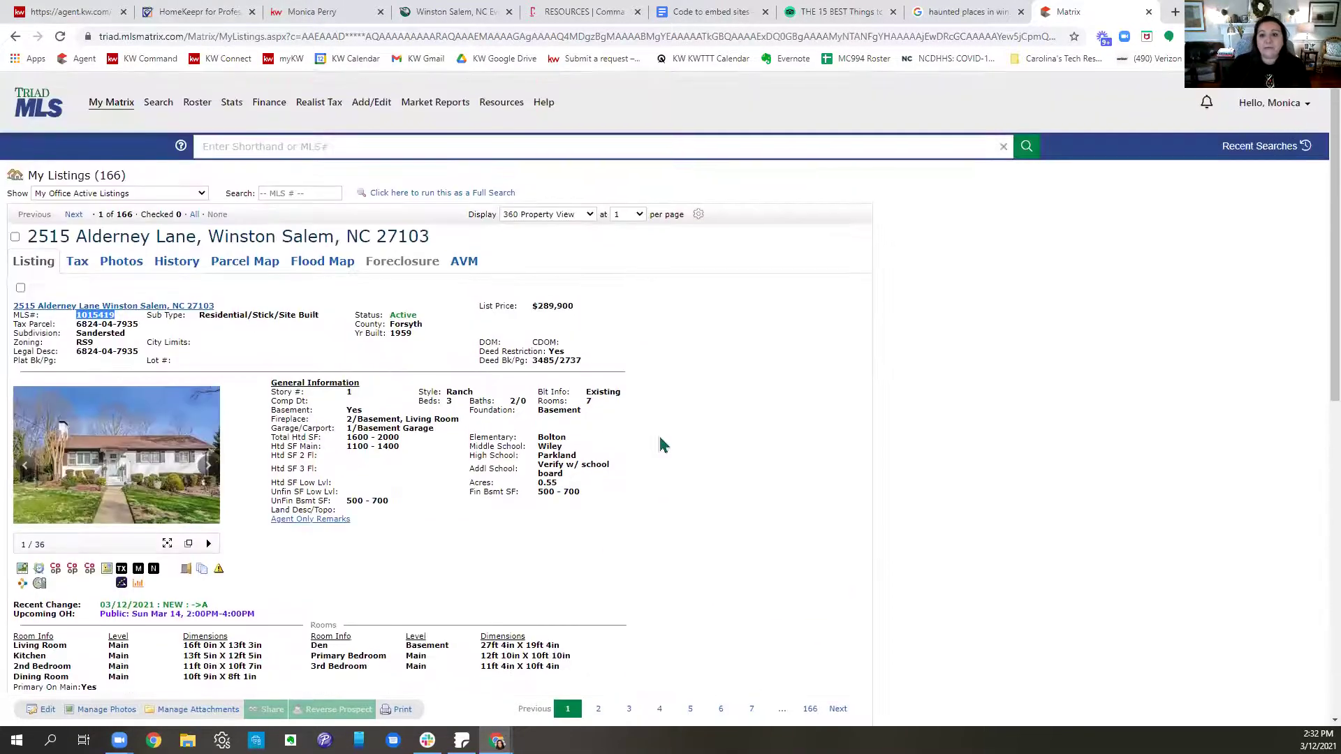
left_click(56, 12)
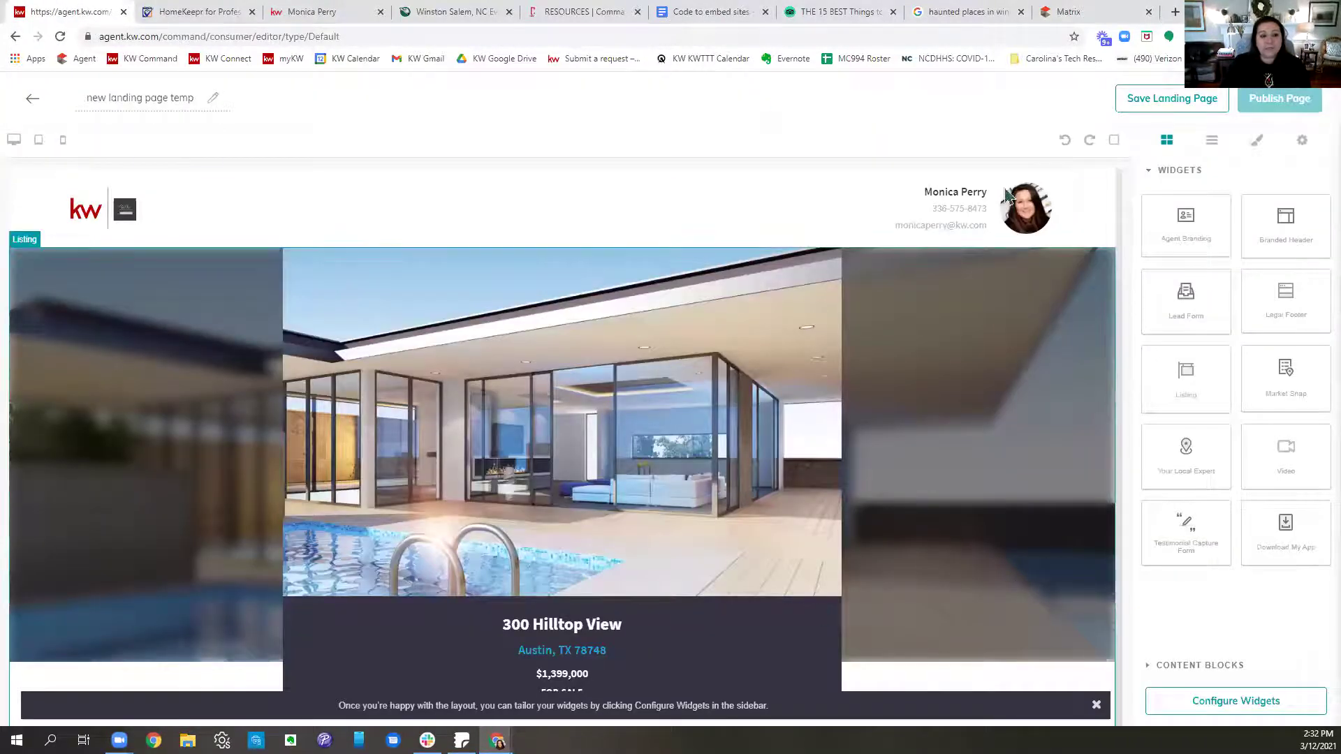
Step: Replace the landing page's name with 'Test Listing Landing Page'
left_click(230, 106)
left_click_drag(196, 98, 60, 98)
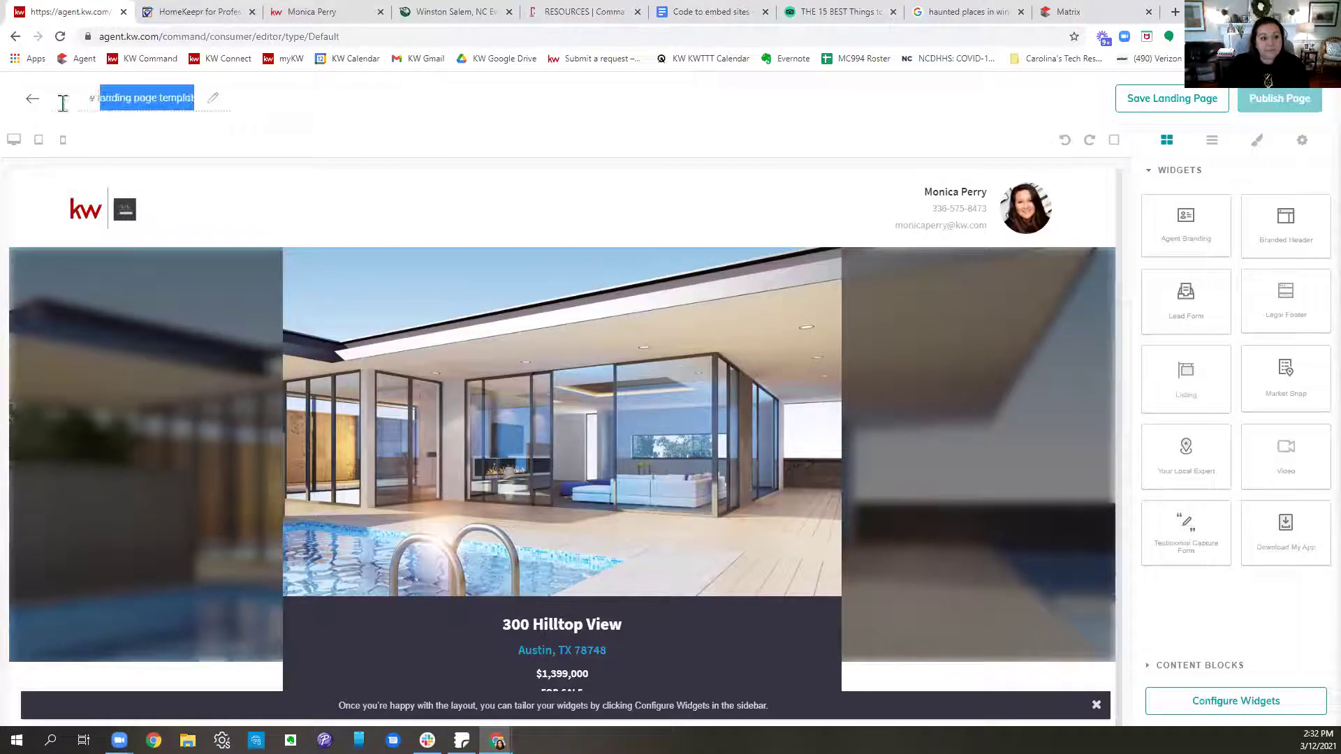
type("Test K")
key("BackSpace")
type("Listing")
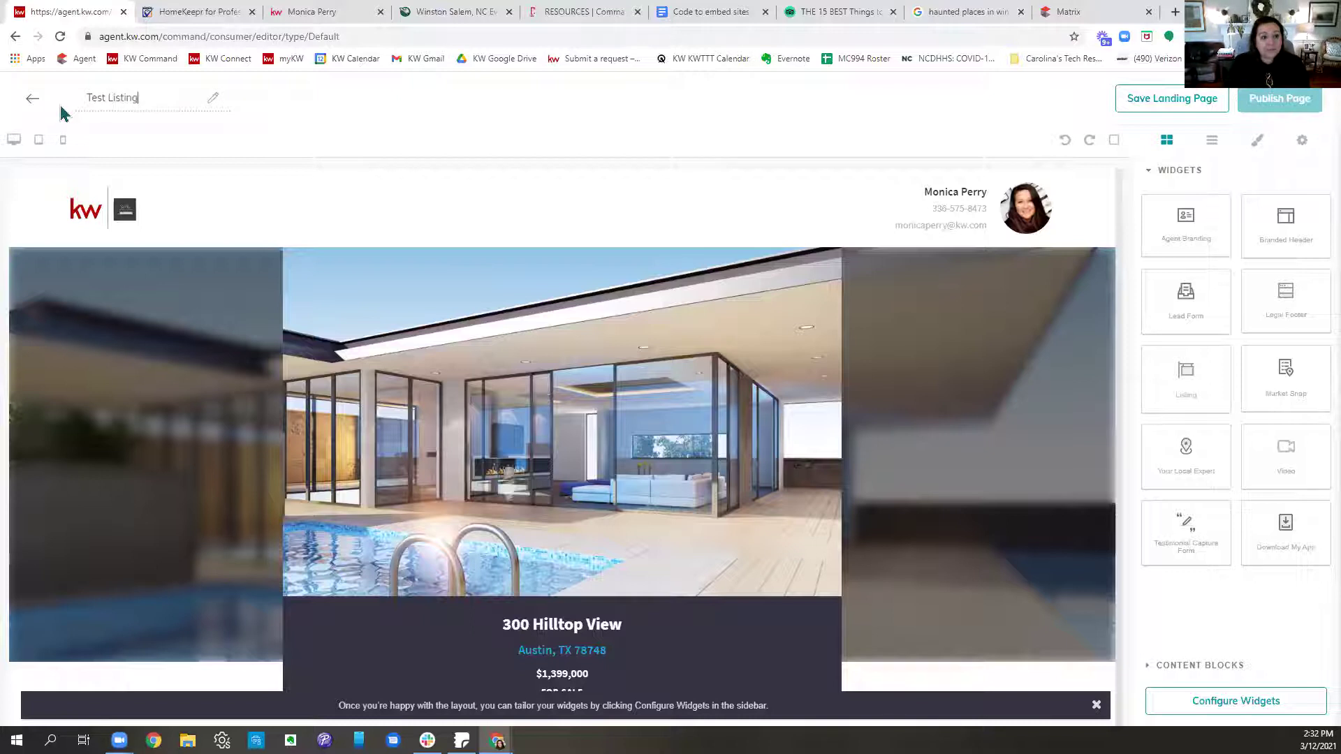
type(" Londing Page")
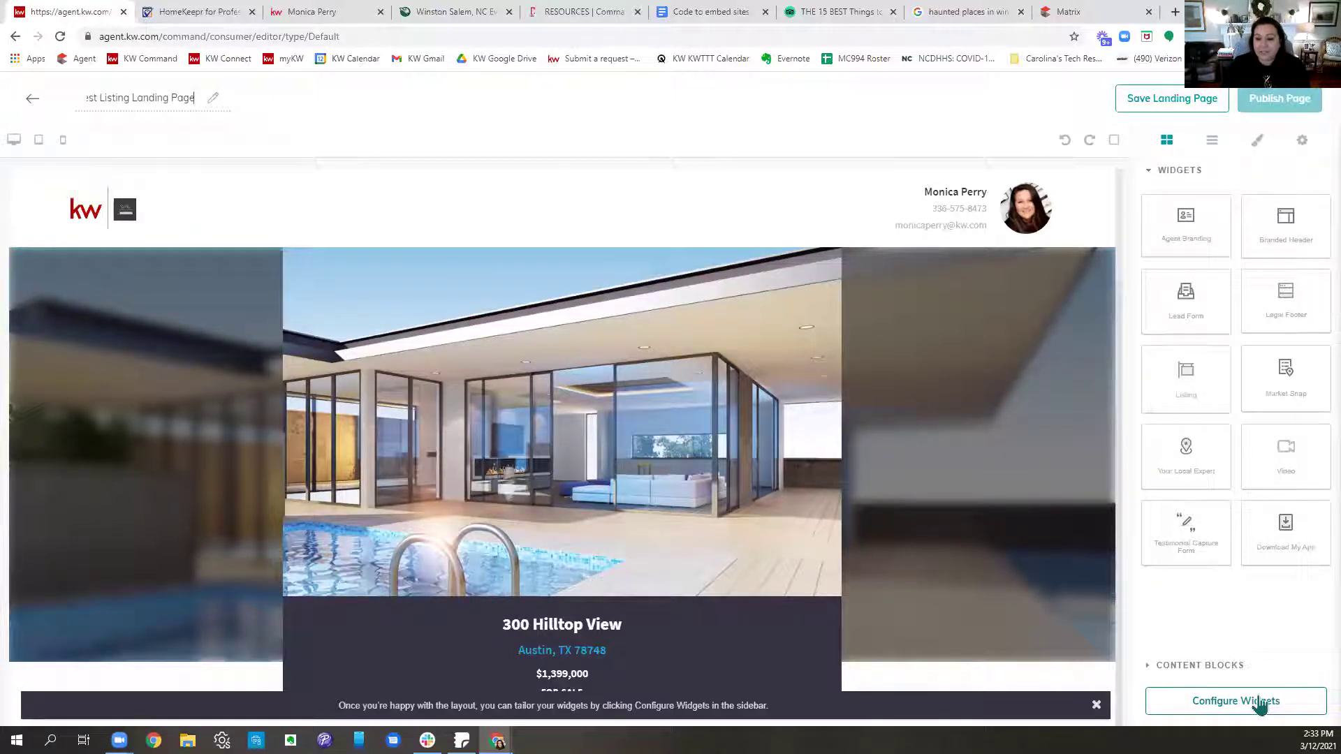
left_click(1259, 703)
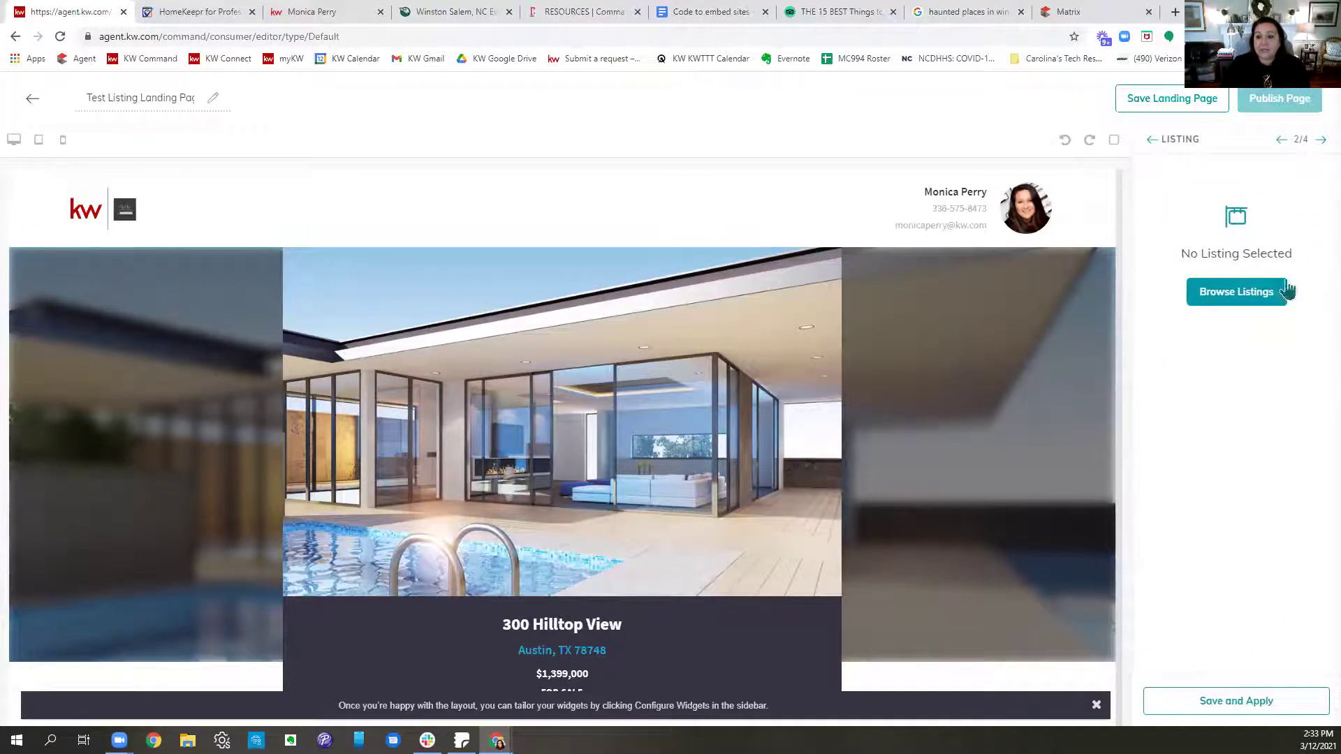
Step: Search Browse Listings by MLS Number for 1015419
left_click(1255, 303)
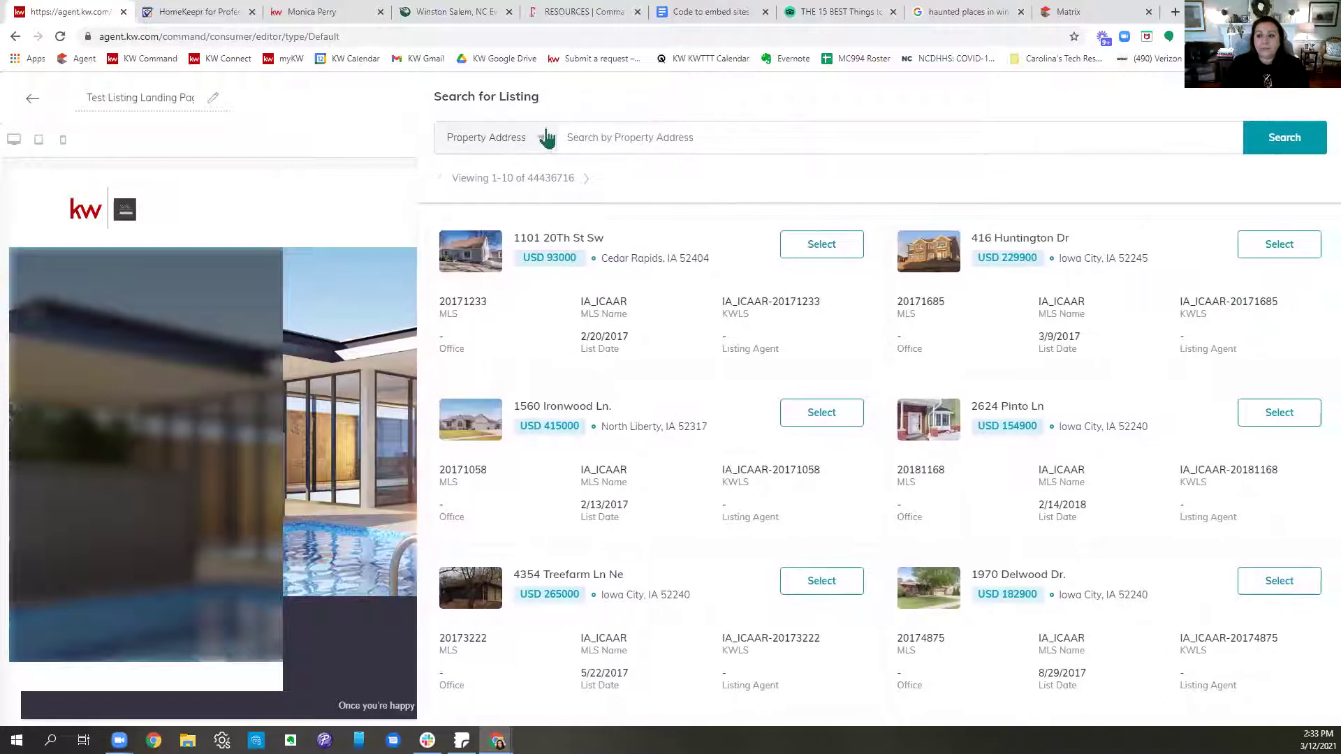
left_click(480, 133)
left_click(461, 204)
left_click(617, 137)
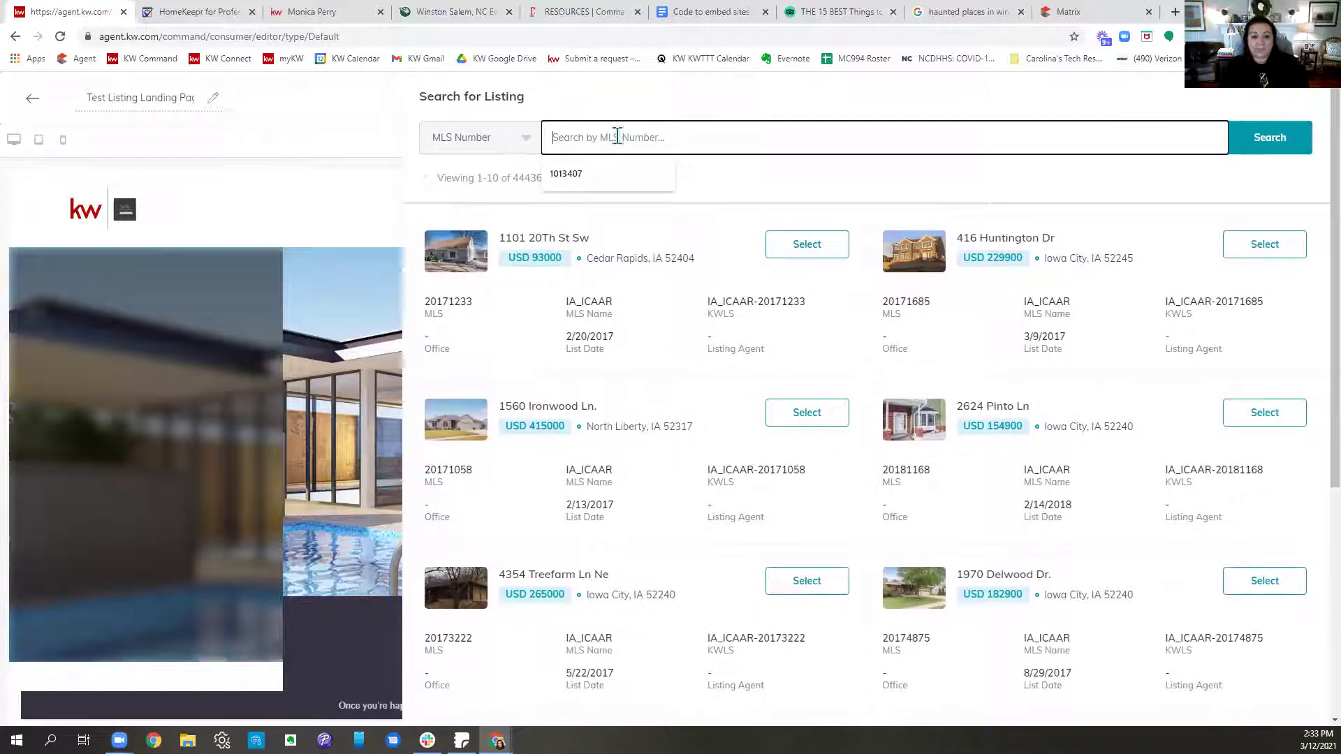
type("1015419")
left_click(1276, 145)
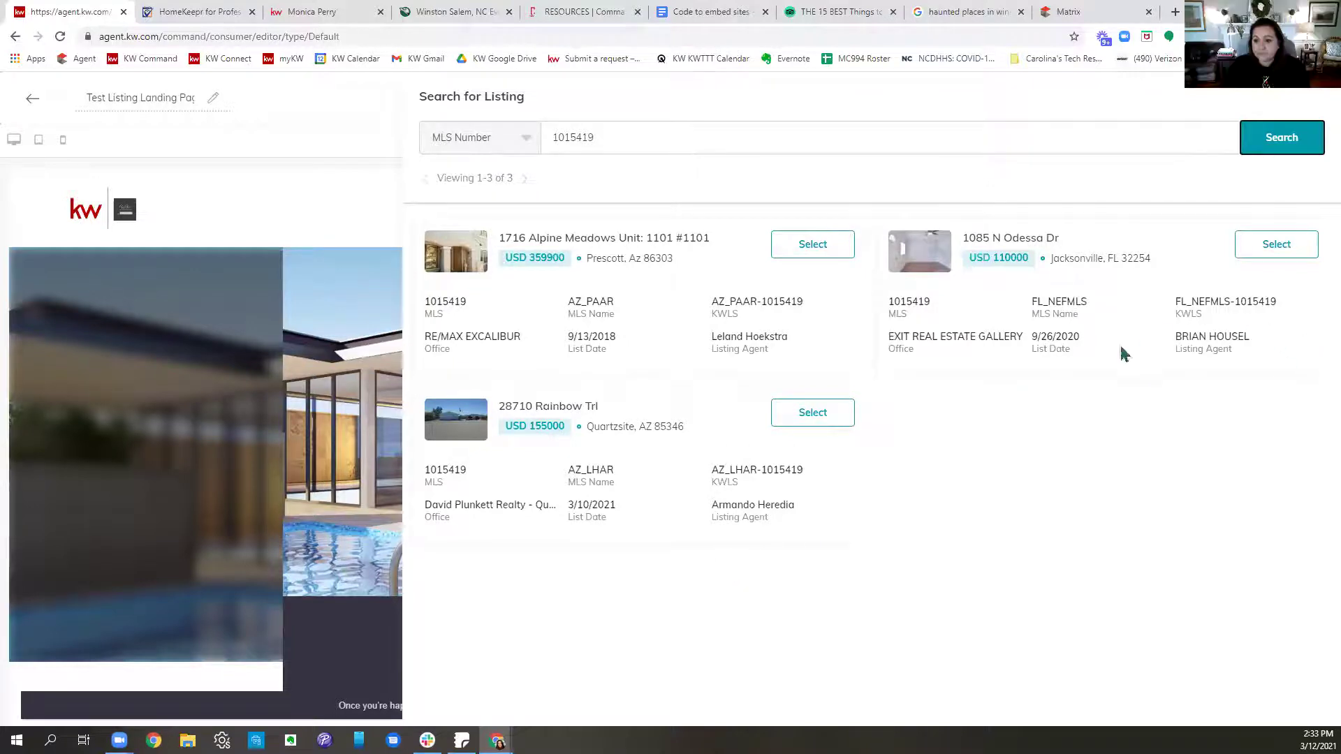
left_click(665, 142)
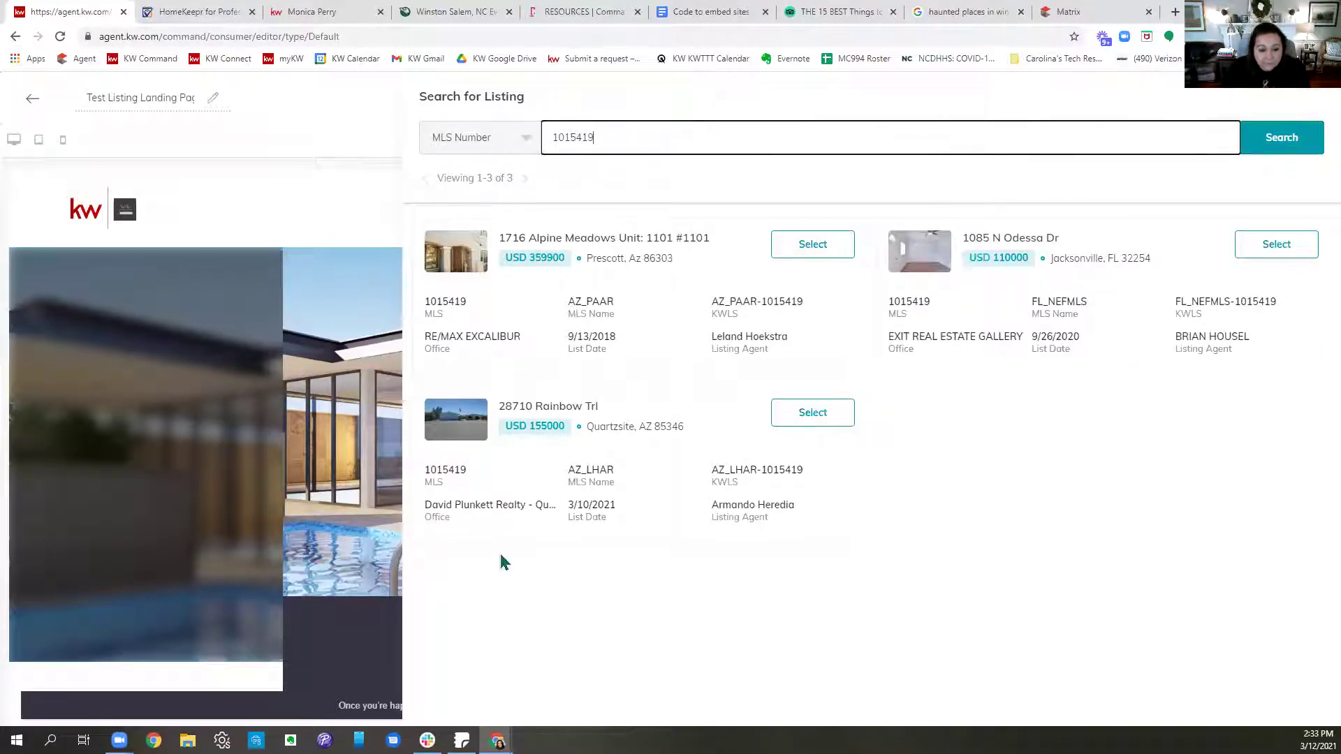
Step: Copy the current Matrix listing's MLS number and select the MLS value in KW Command's search field
left_click(1107, 13)
left_click(121, 326)
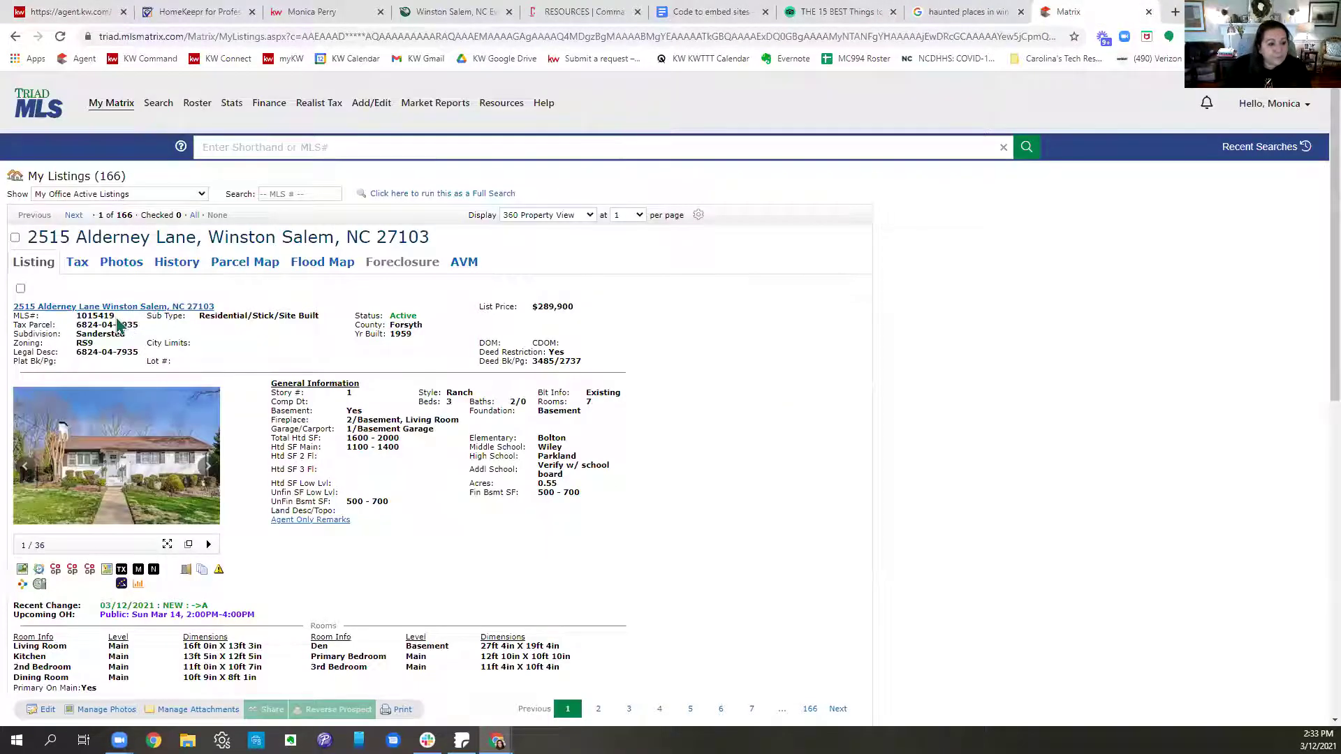
left_click_drag(113, 319, 87, 321)
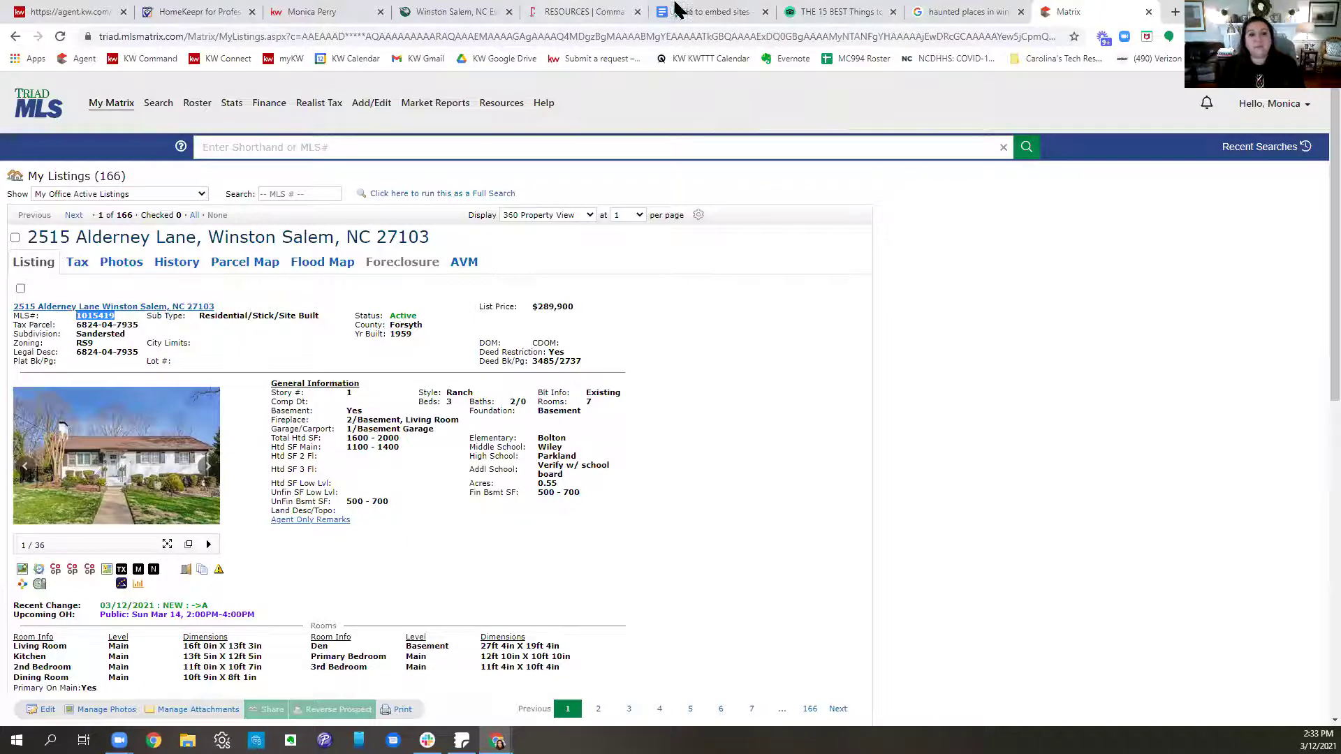
left_click(98, 12)
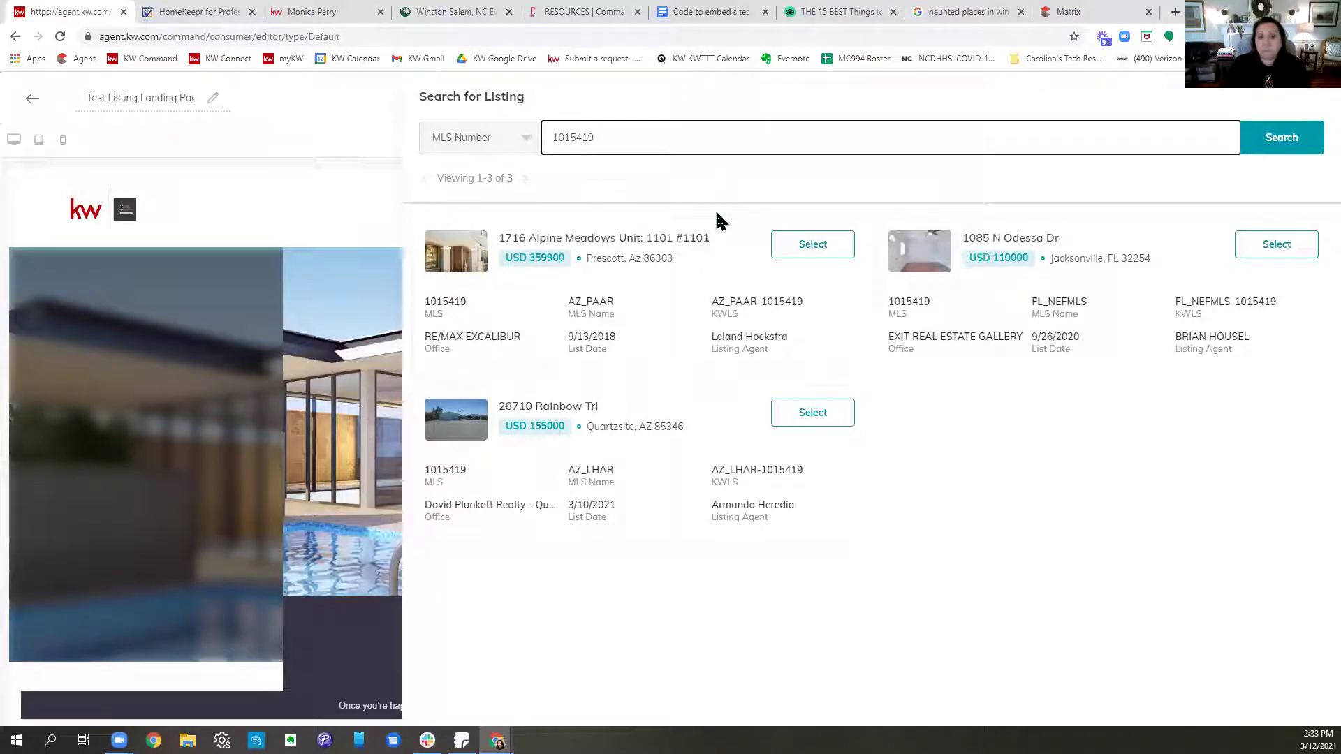
left_click_drag(664, 132, 447, 137)
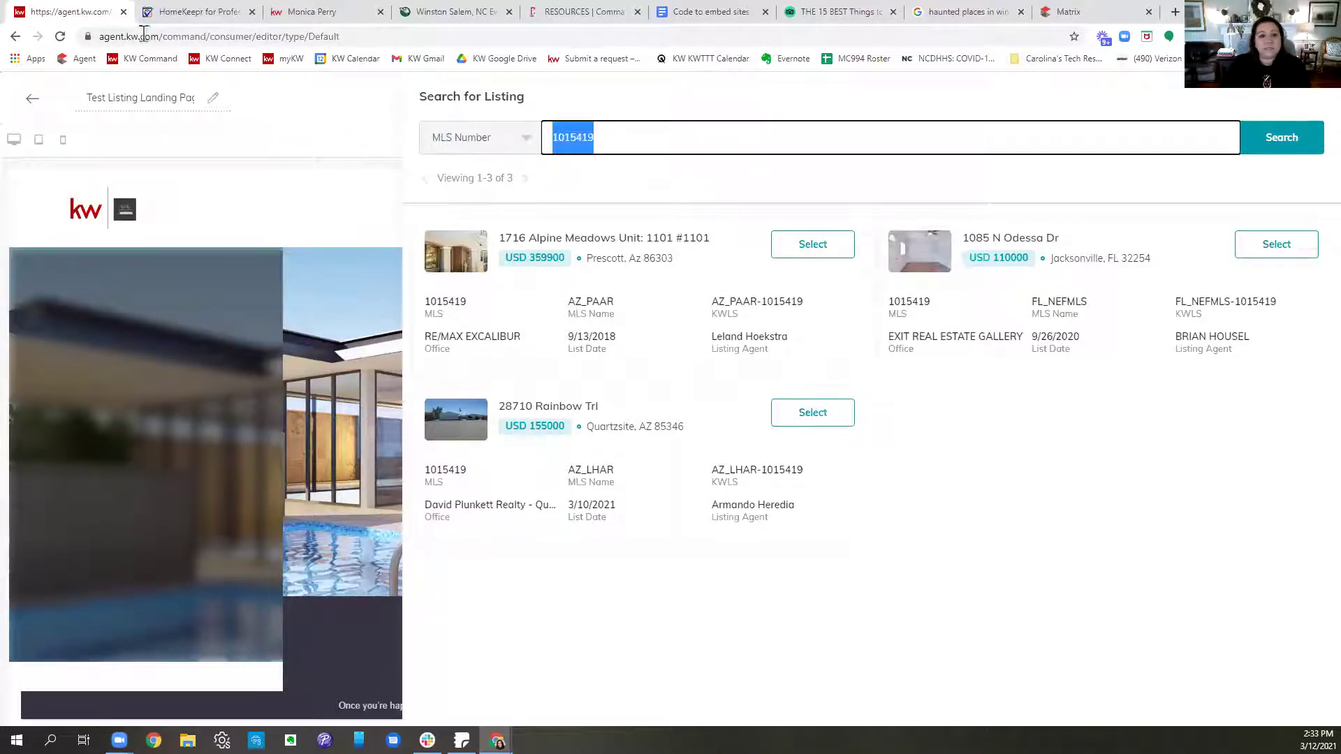
left_click(1072, 12)
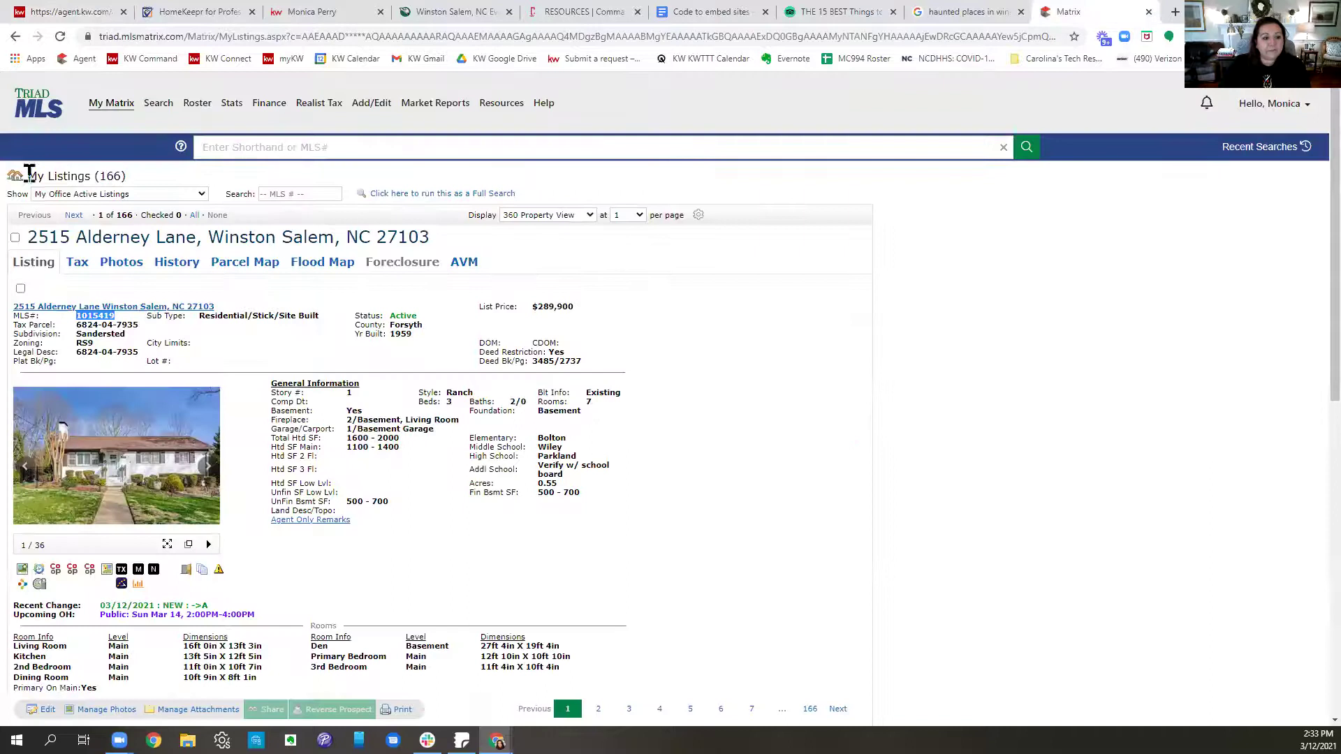
left_click(74, 216)
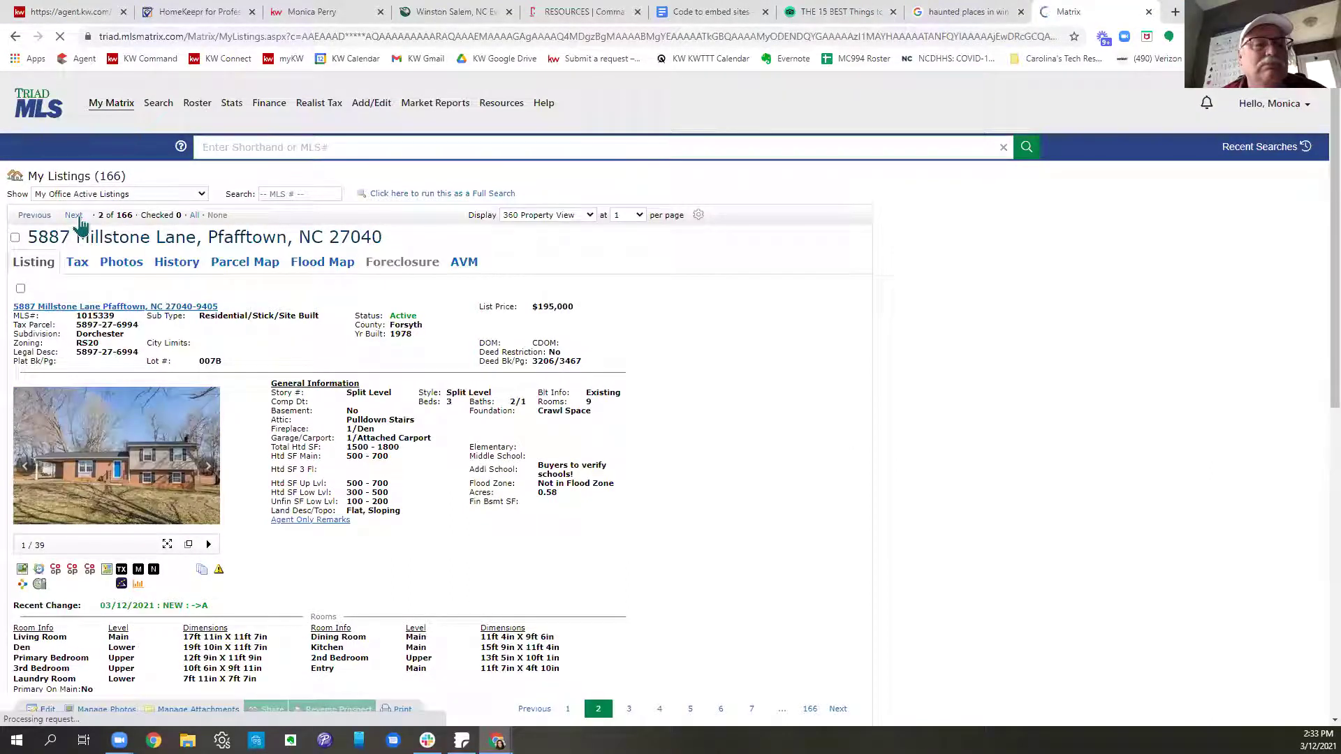
left_click_drag(68, 315, 119, 321)
key("ctrl+c")
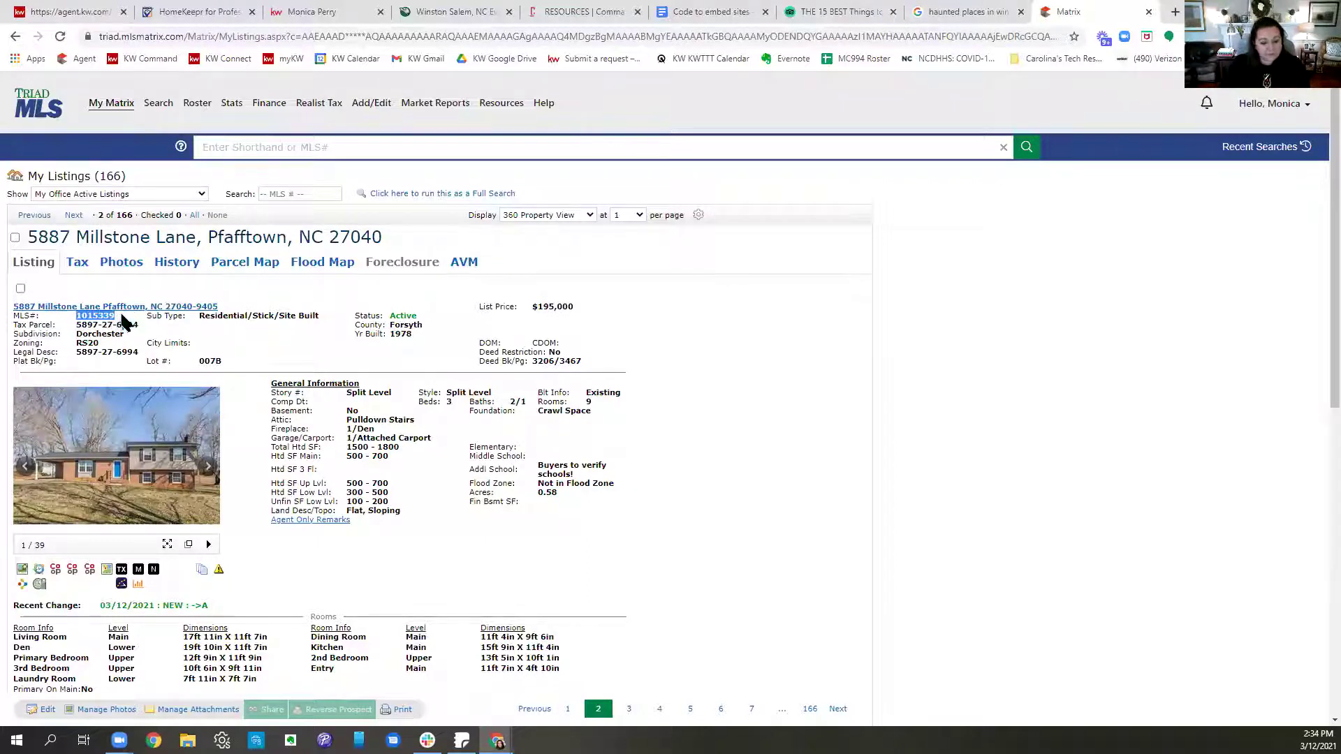
left_click(70, 11)
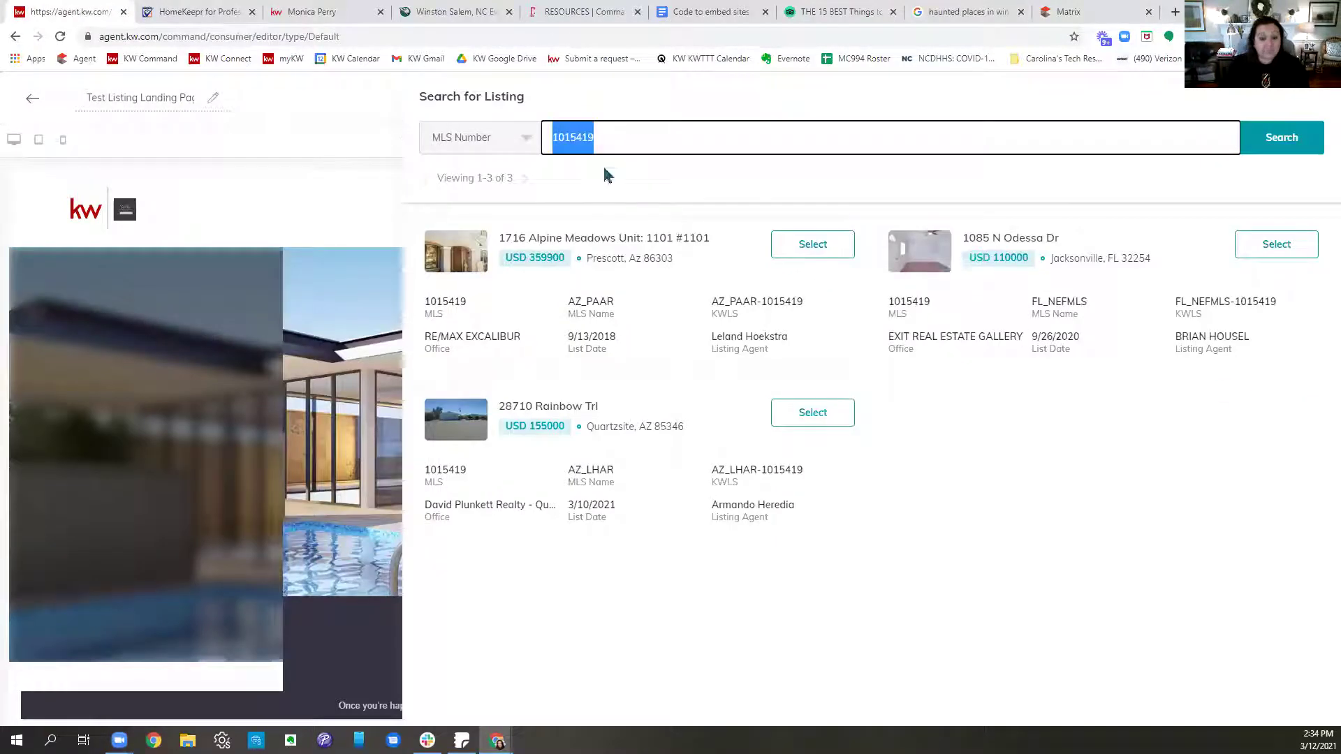
Step: Search KW Command for MLS 1015339 and review the seven out-of-state matches
key("ctrl+v")
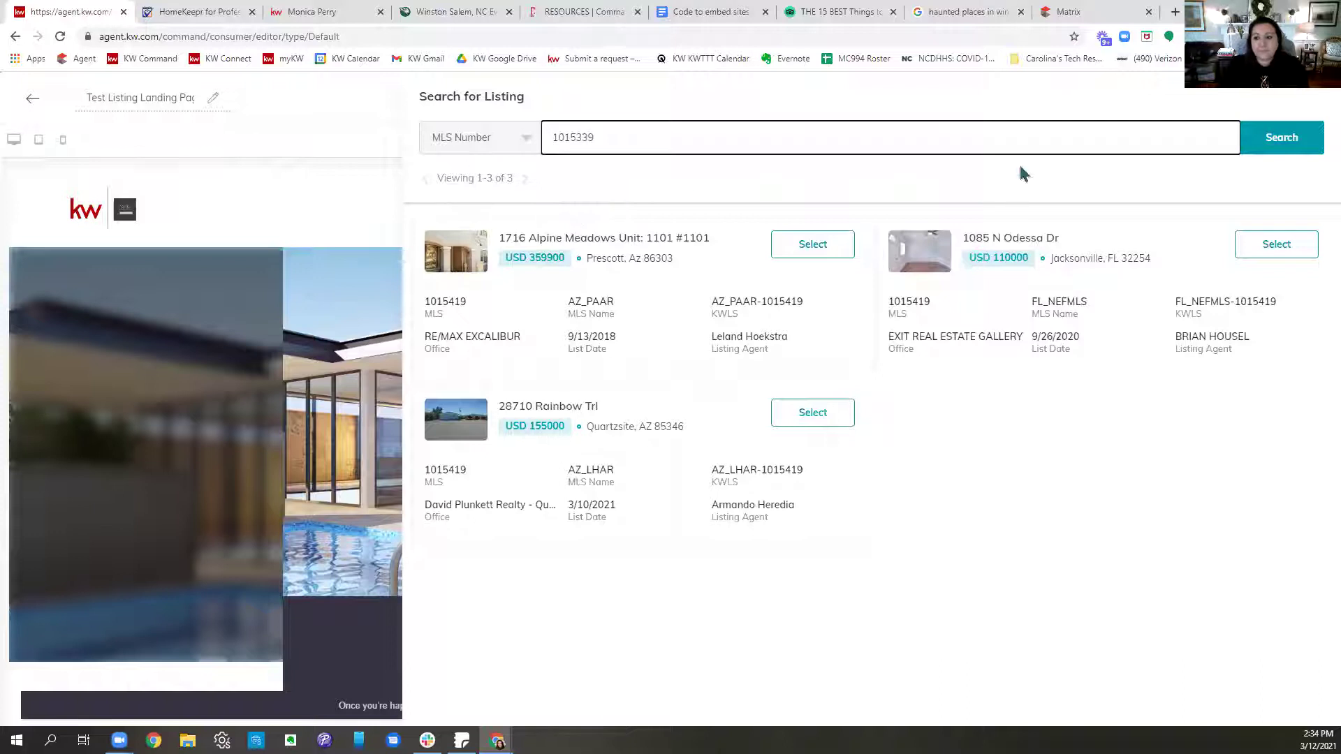
left_click(1278, 143)
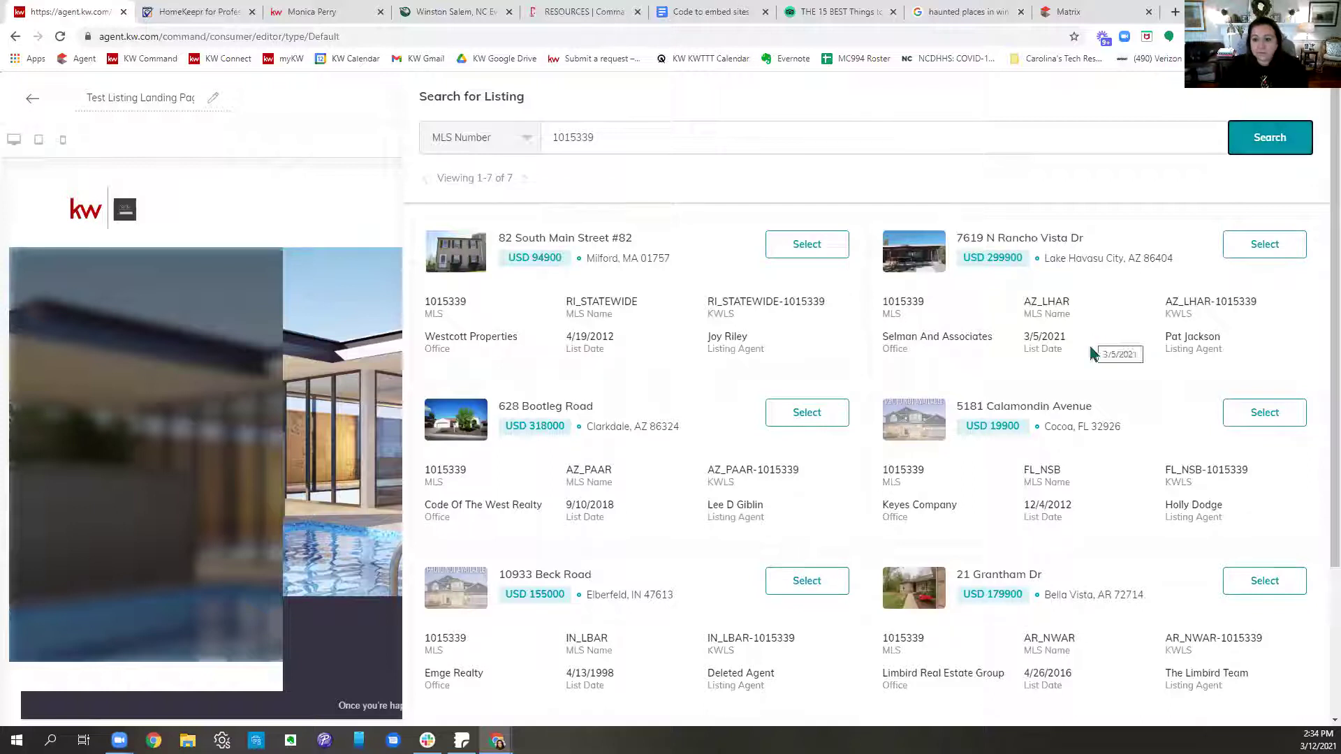
scroll(1250, 412, "down", 2)
scroll(1250, 412, "down", 1)
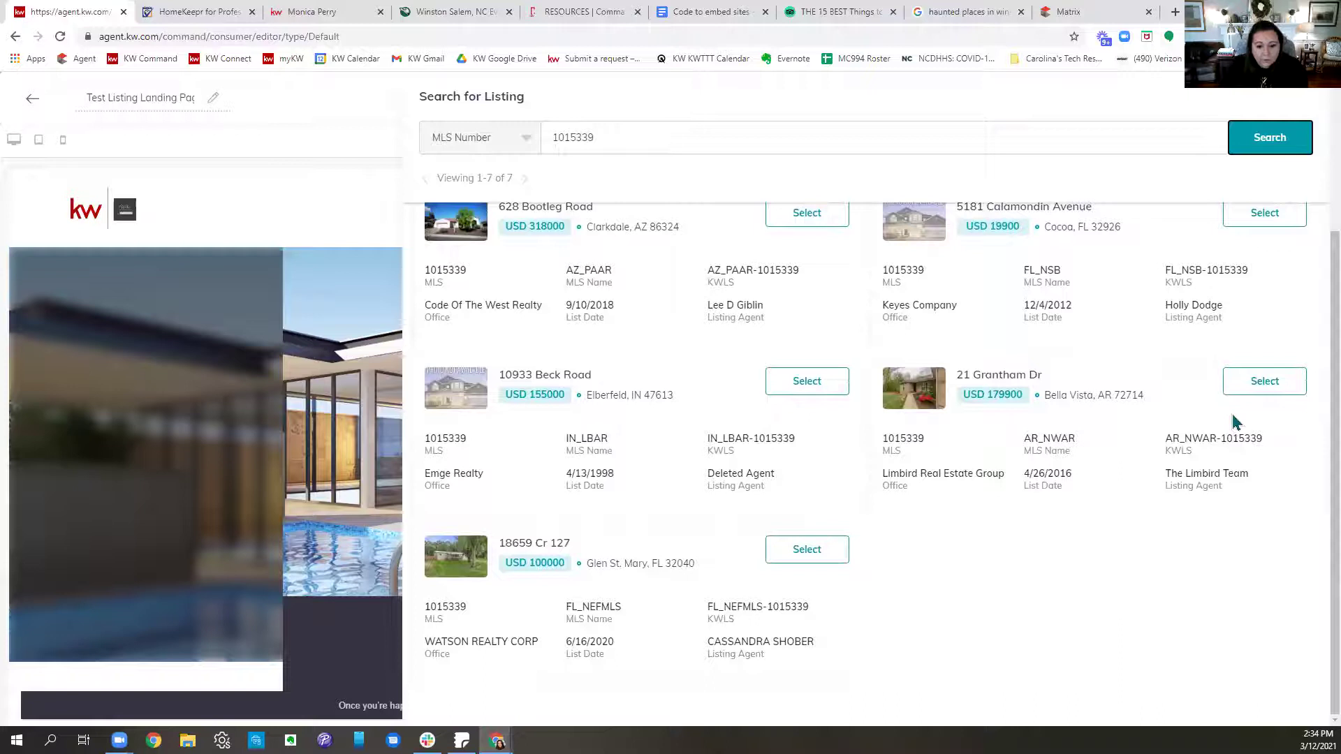
scroll(1138, 517, "up", 3)
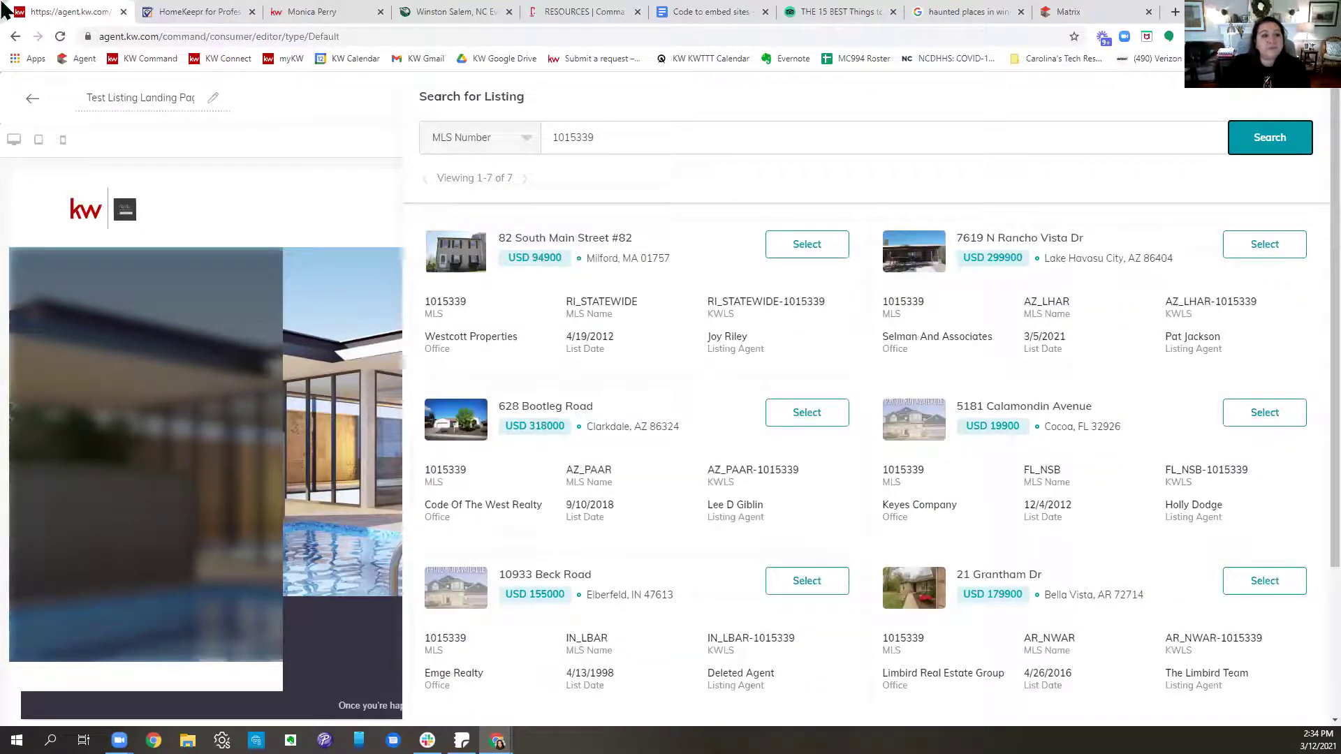
left_click(1068, 12)
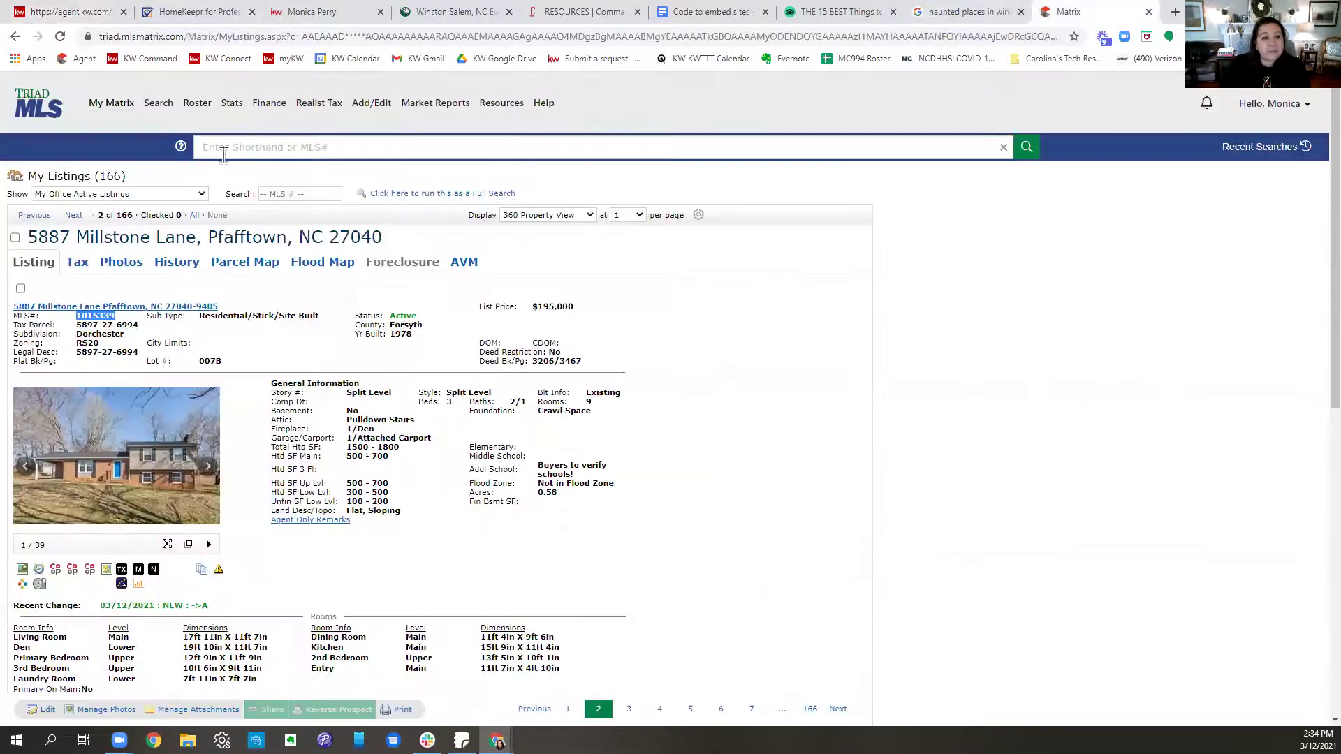
left_click_drag(28, 238, 201, 239)
key("ctrl+c")
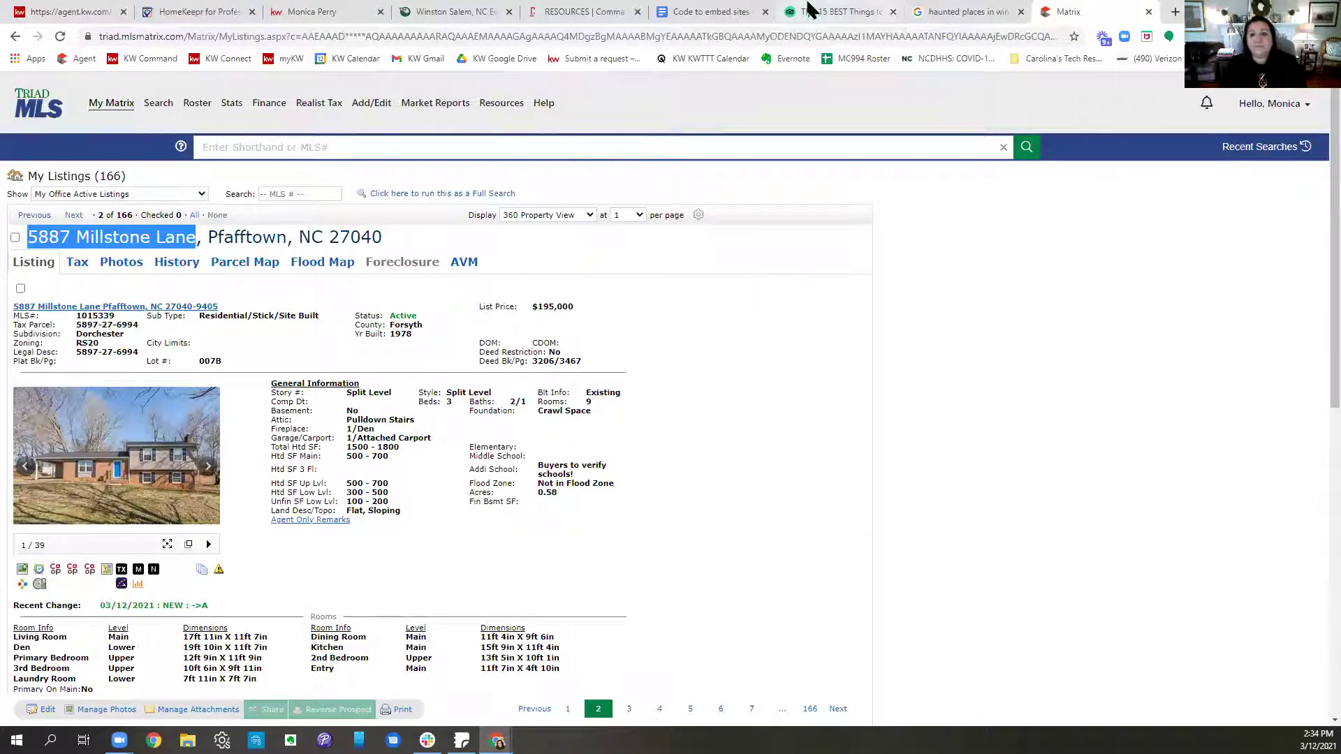
left_click(46, 14)
left_click(328, 12)
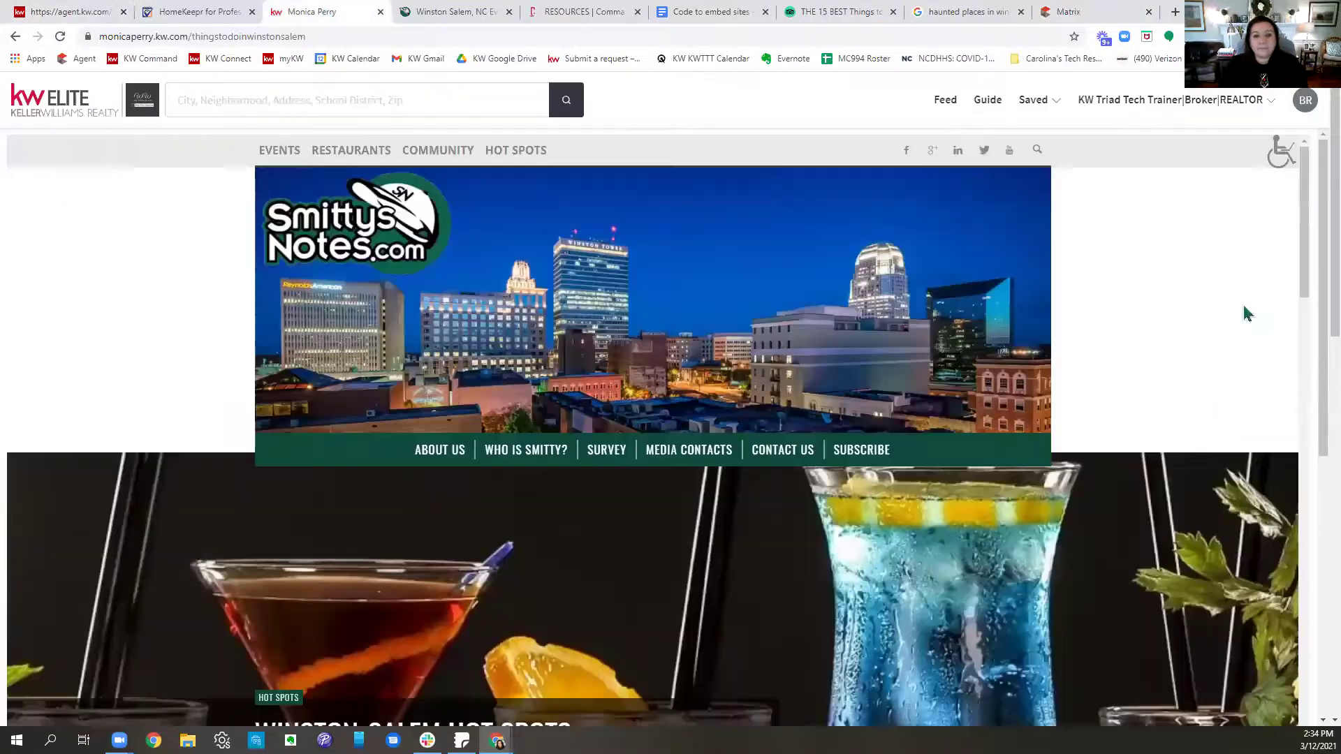
left_click(183, 13)
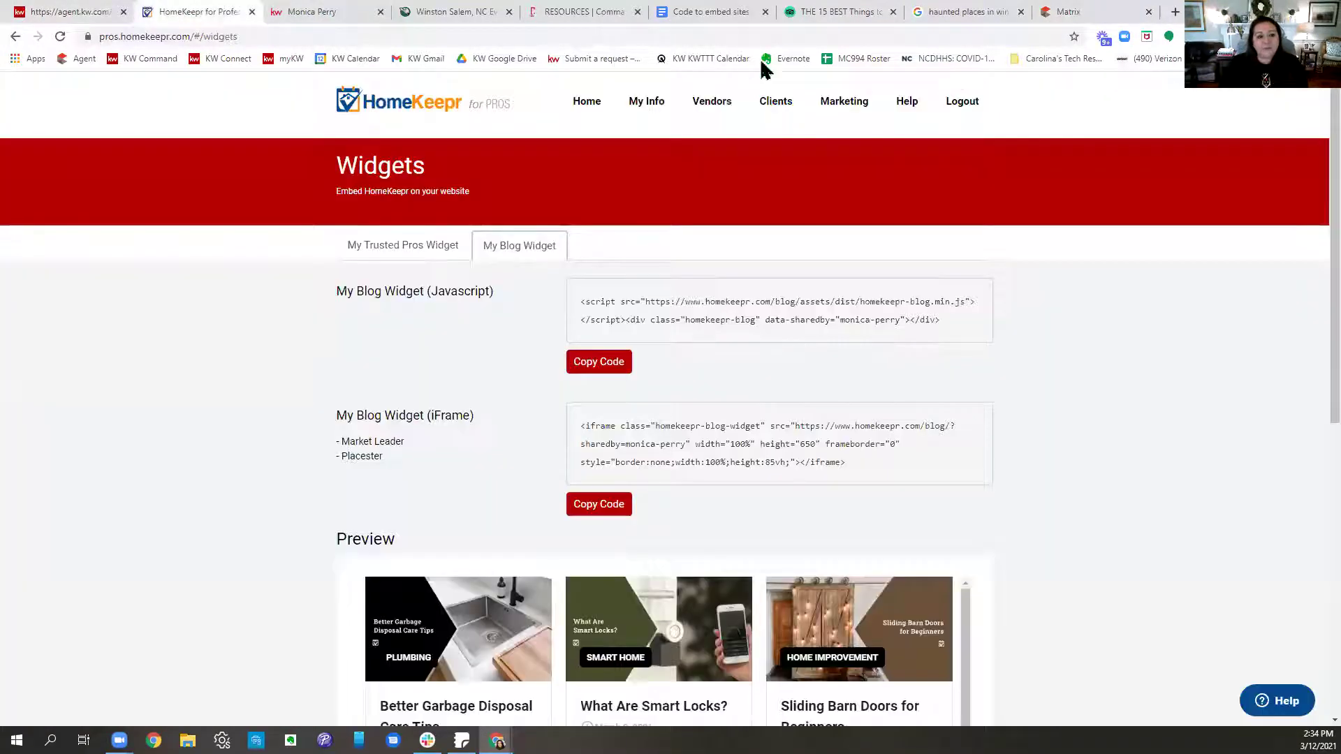
left_click(117, 12)
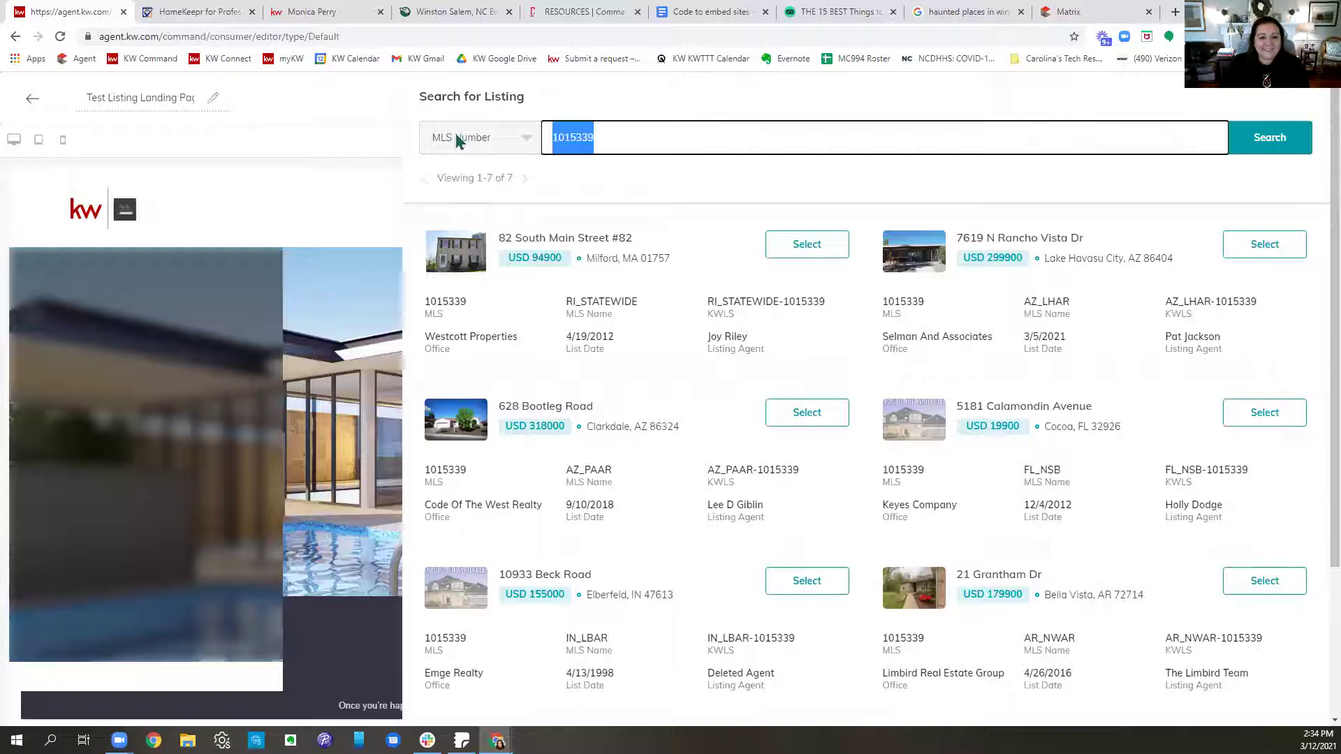
left_click(458, 137)
left_click(469, 172)
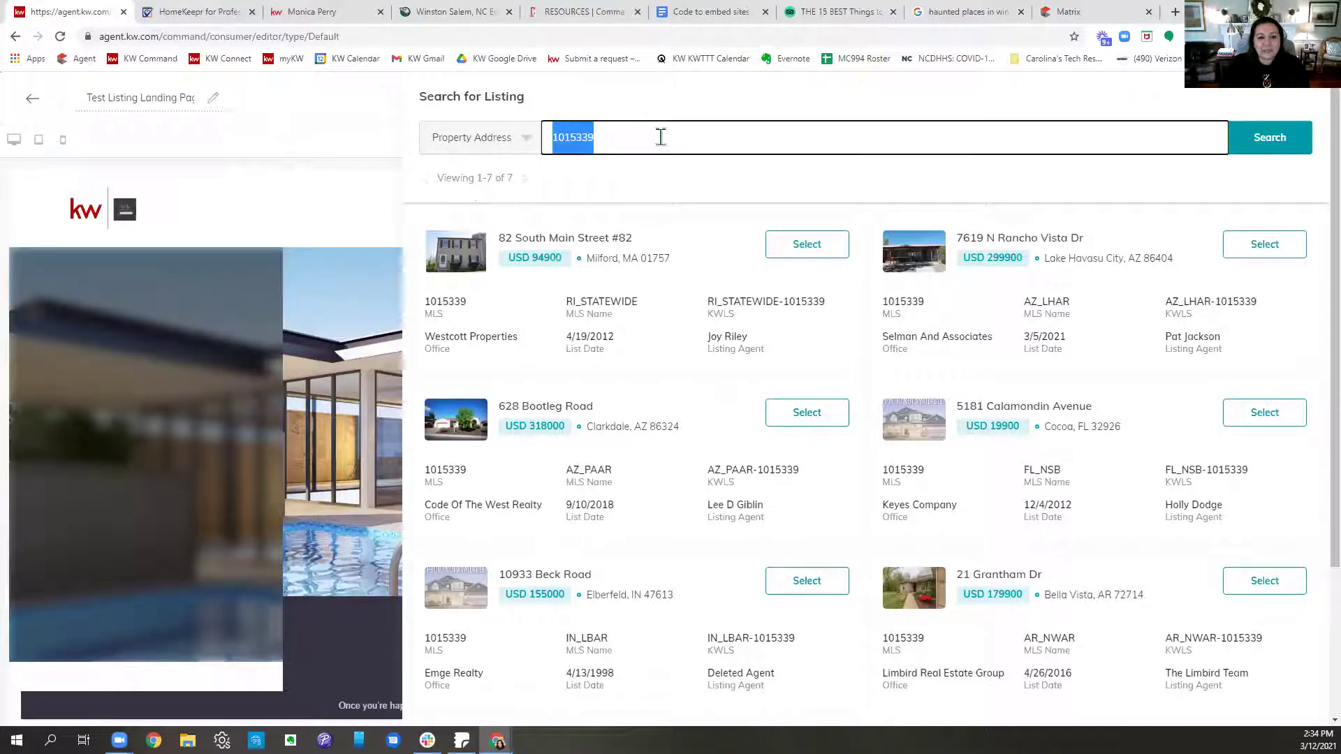
key("ctrl+v")
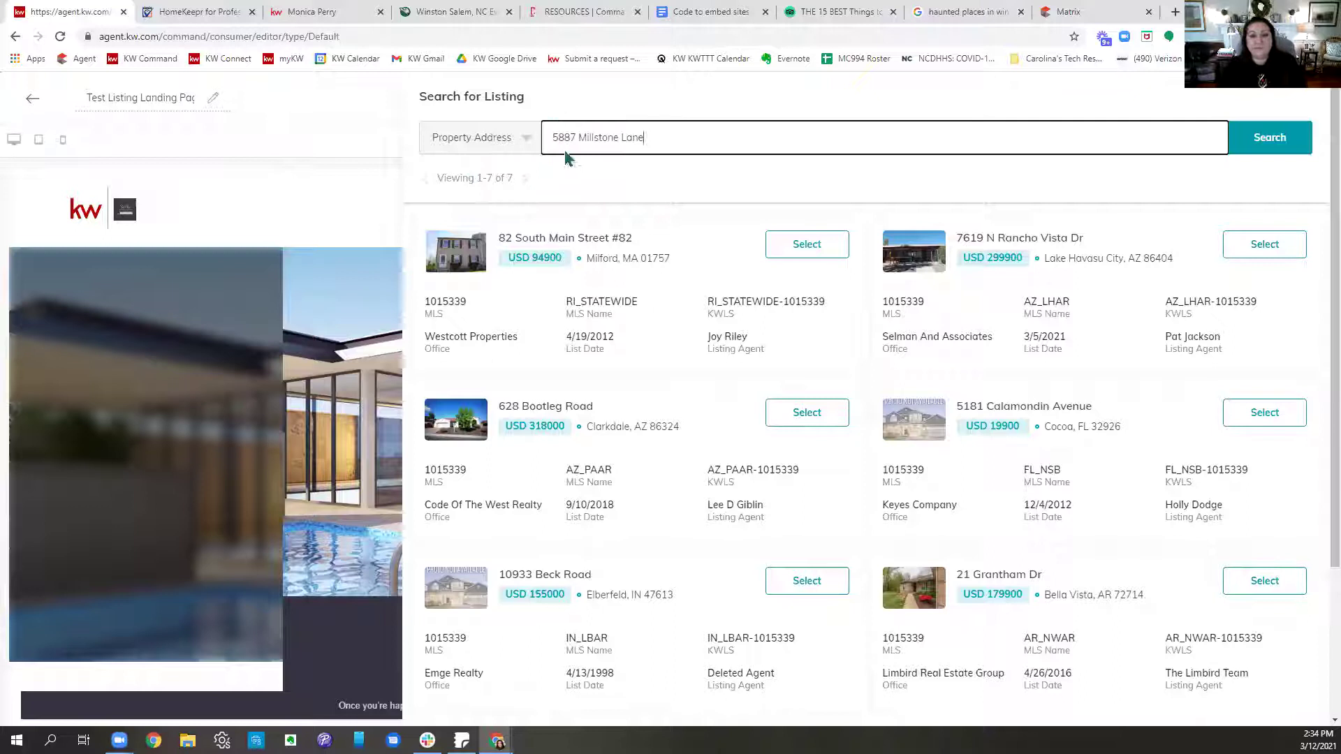
left_click(1269, 137)
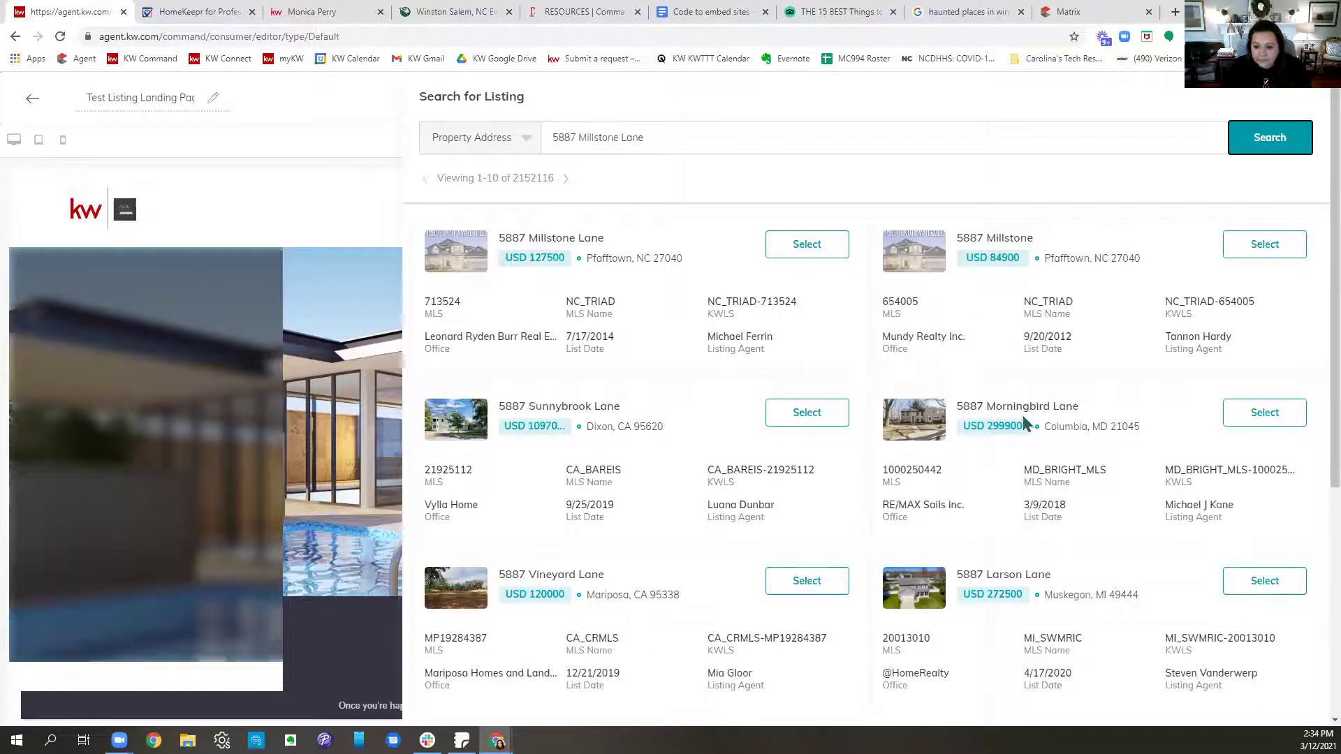
scroll(1022, 419, "down", 1)
scroll(1022, 423, "down", 2)
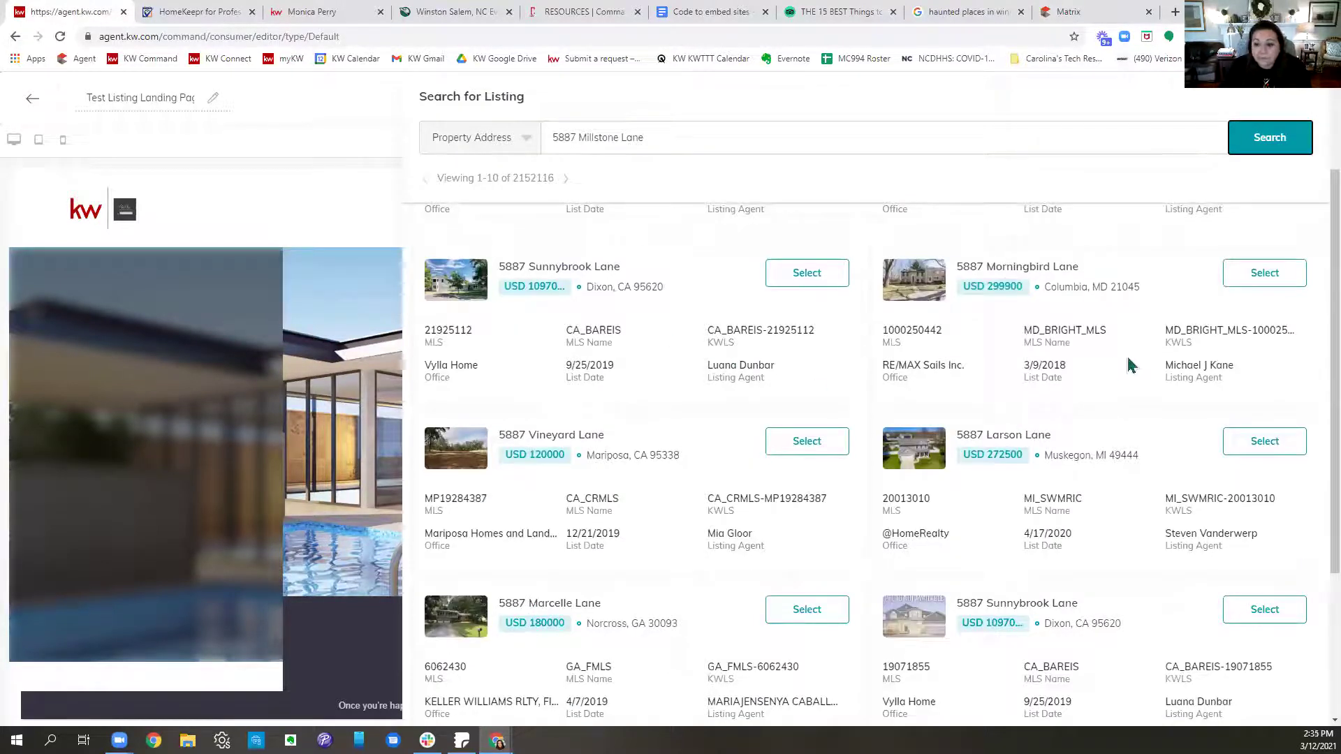
scroll(1131, 365, "down", 2)
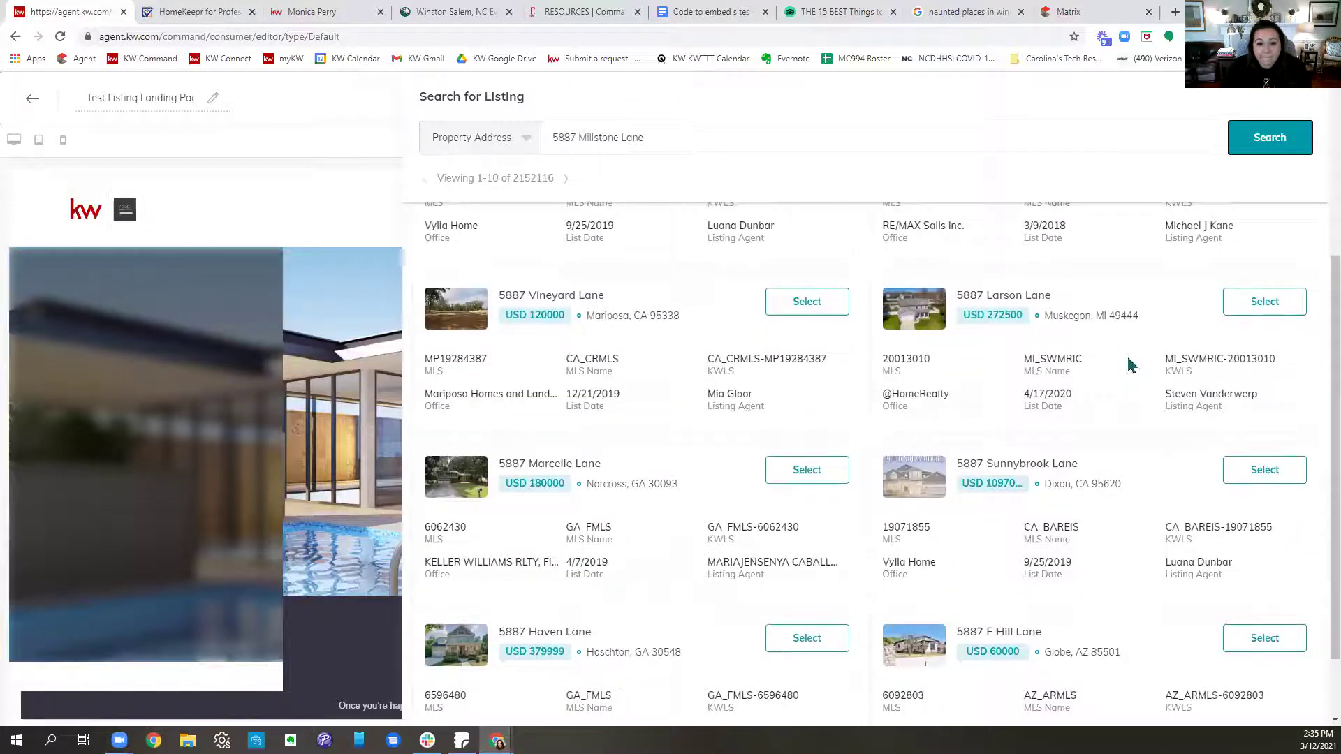
scroll(1131, 366, "down", 1)
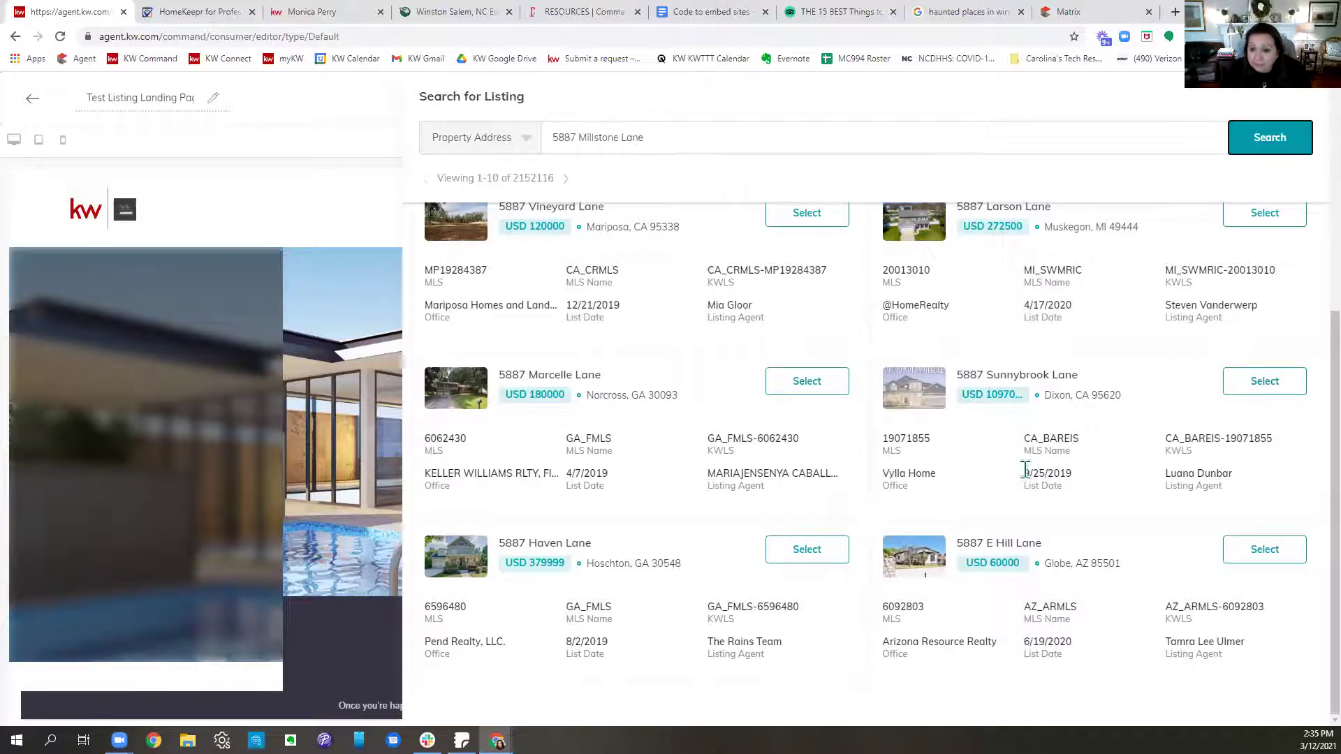
scroll(1025, 469, "up", 4)
scroll(1025, 469, "down", 4)
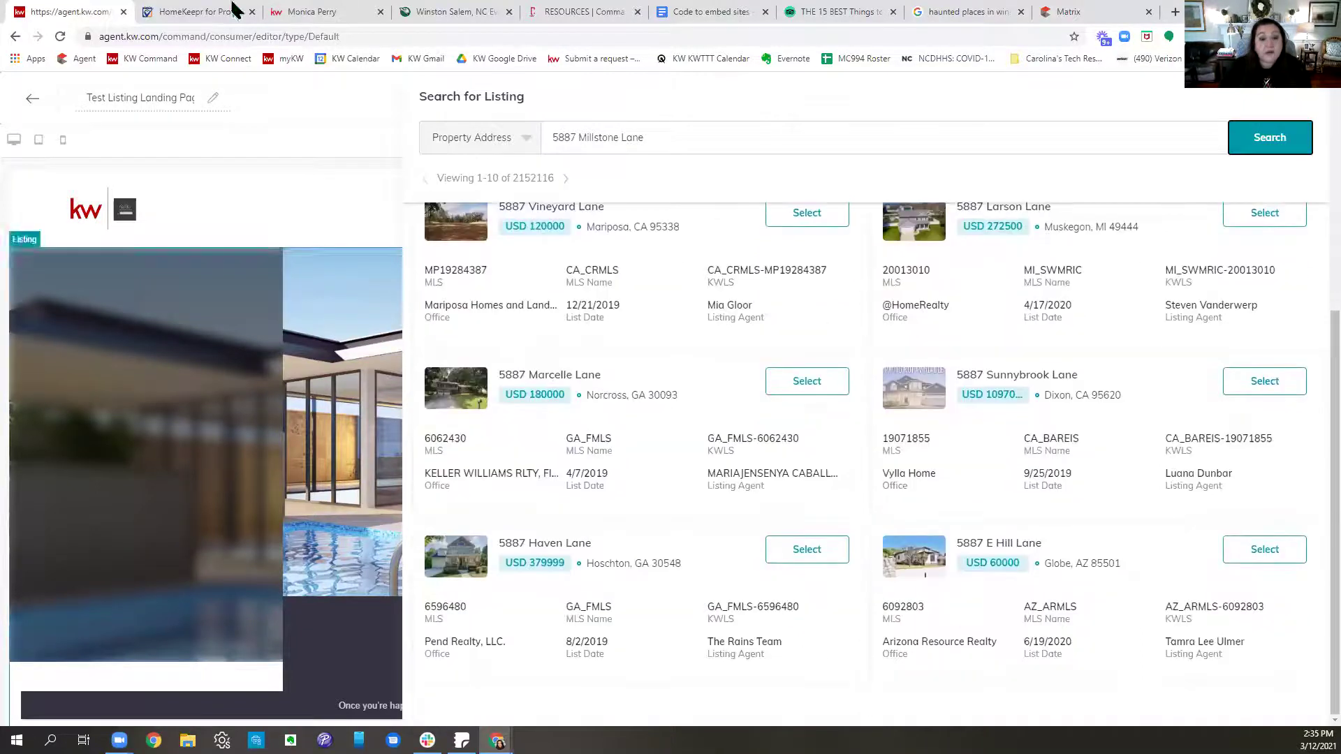
left_click(804, 385)
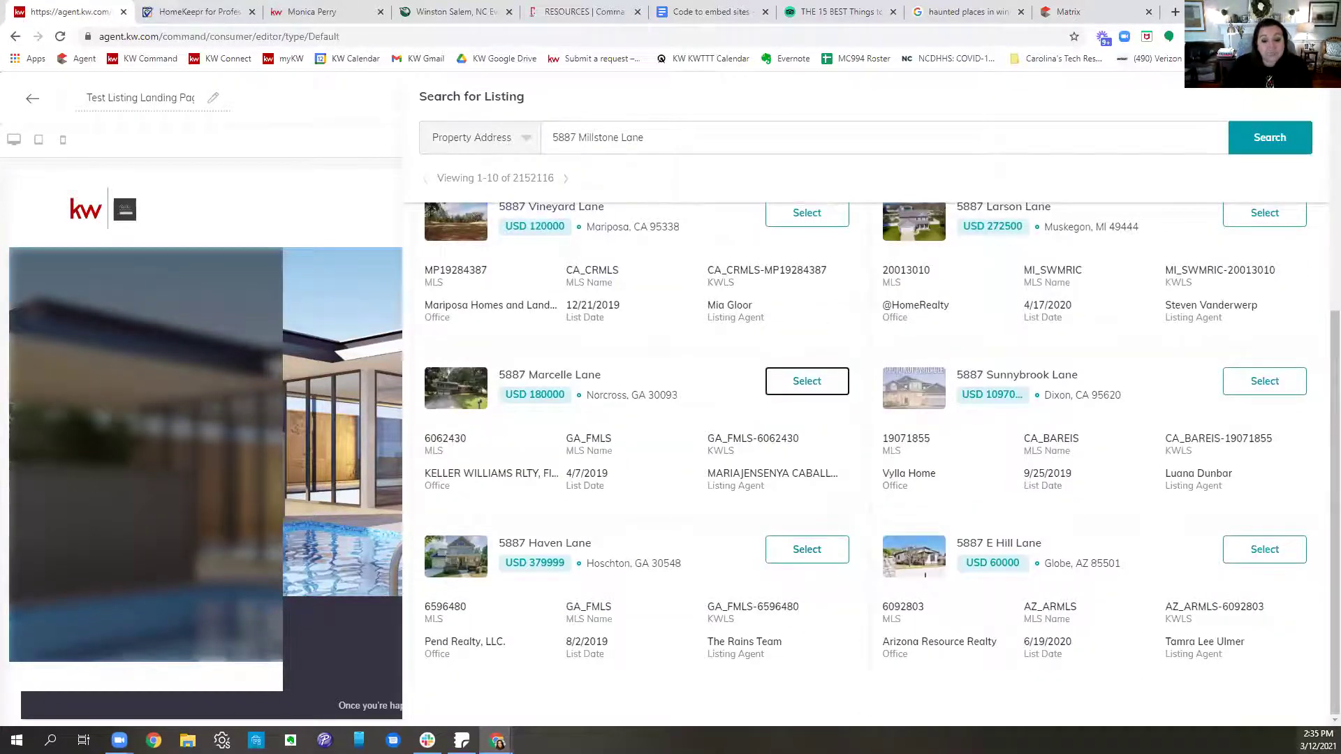
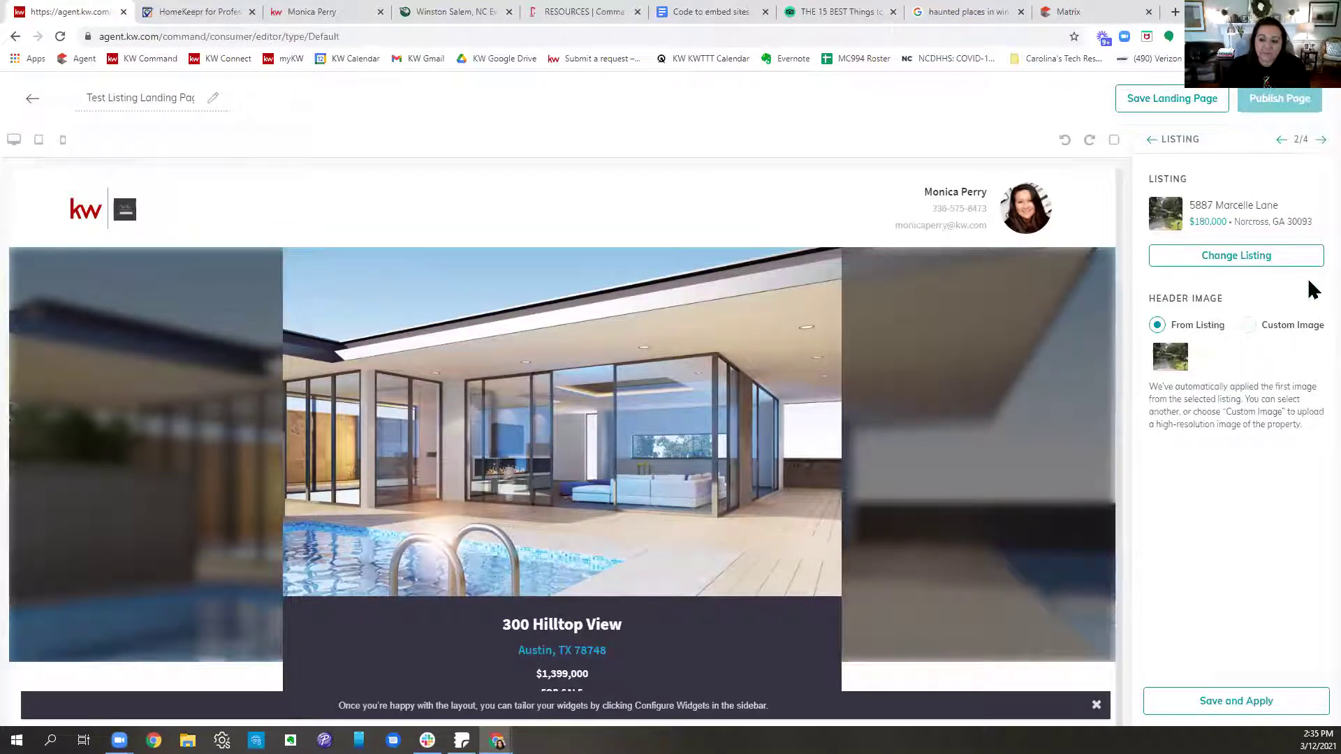
Step: Save and apply the Listing, Lead Form and Legal Footer widget settings, then return to the widget list
left_click(1247, 718)
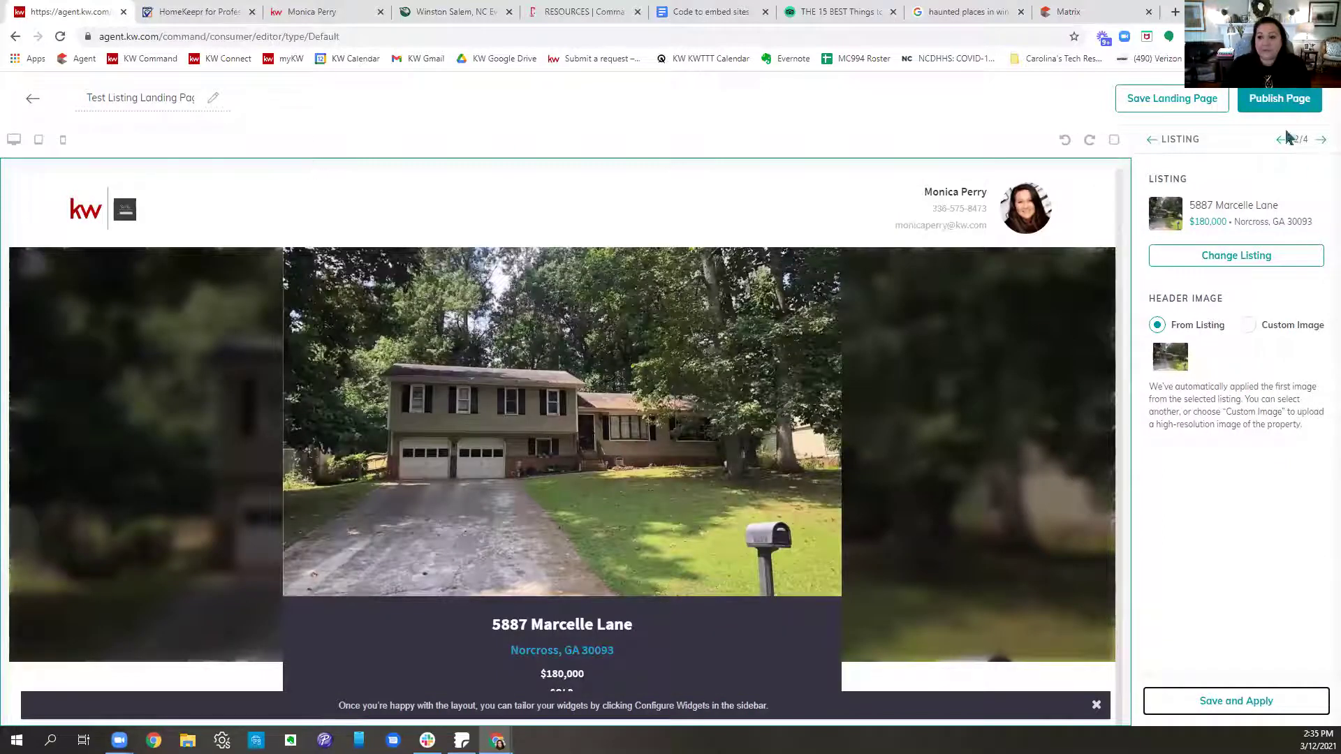
left_click(1319, 140)
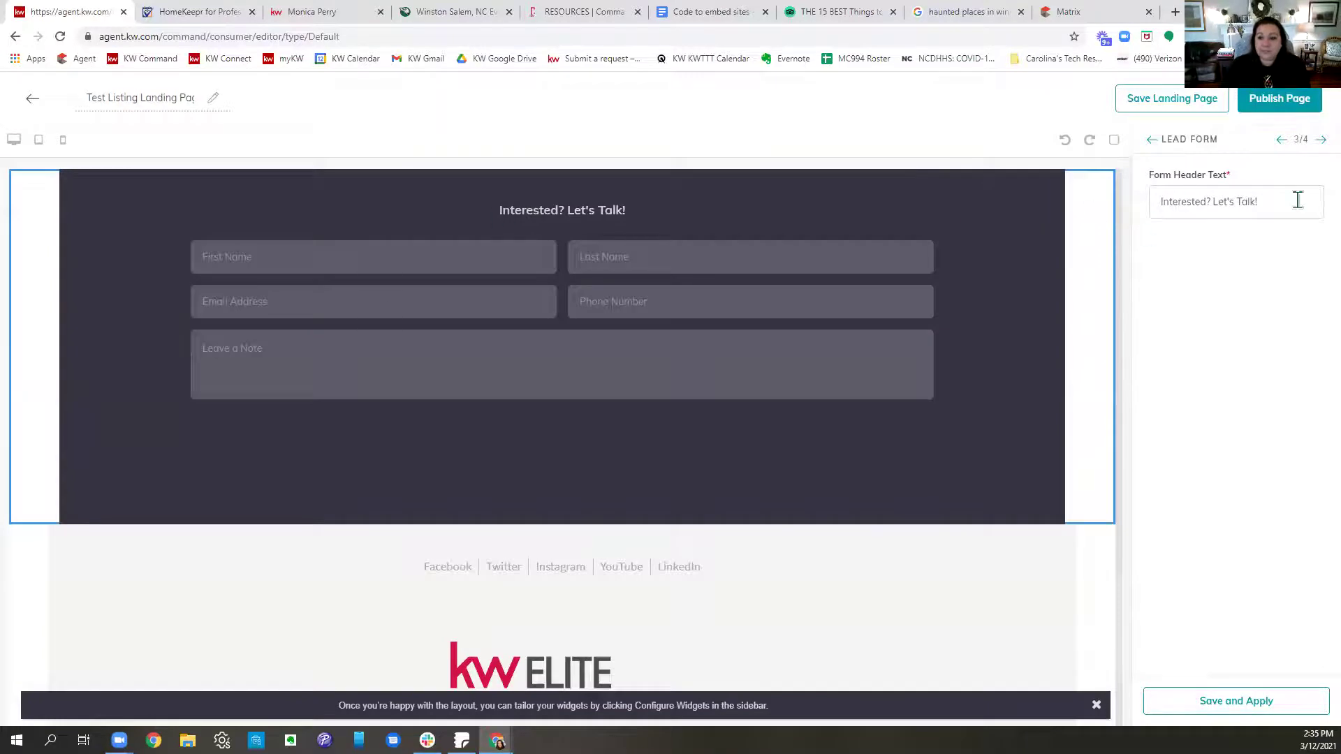
left_click(1214, 707)
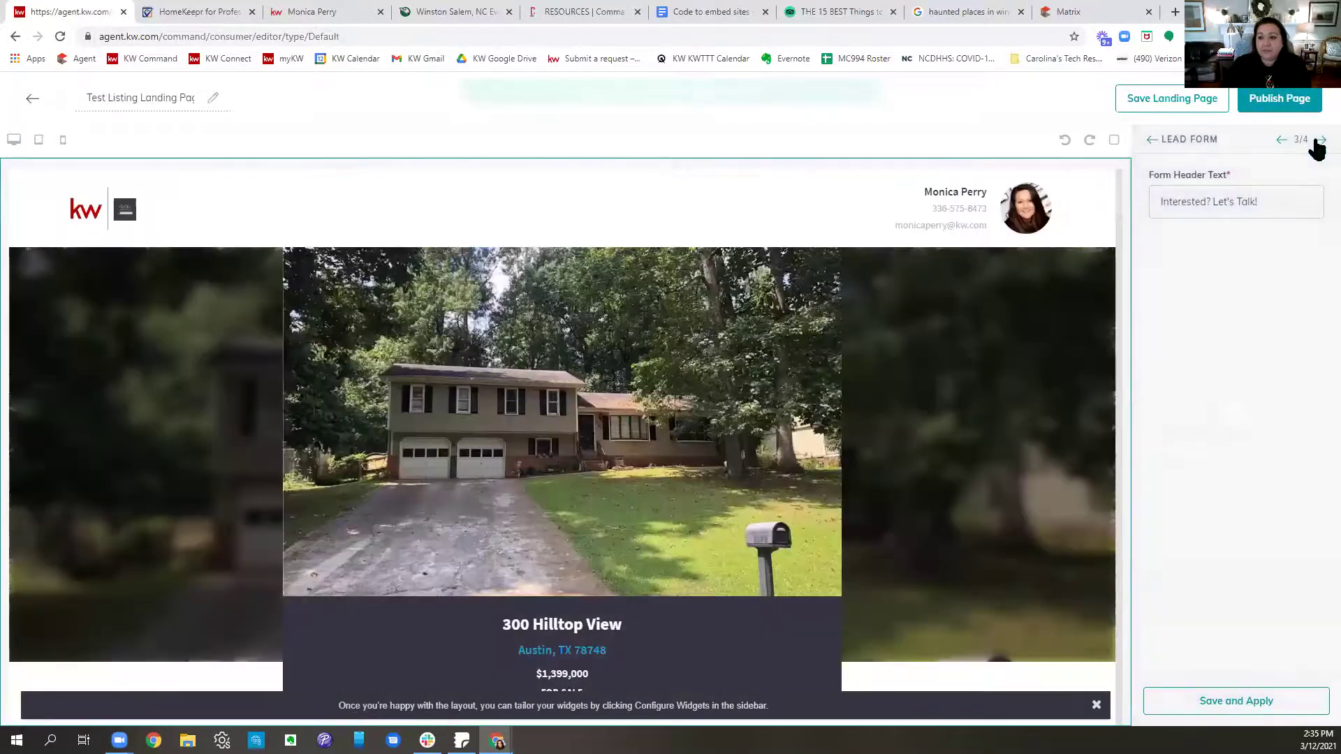
left_click(1316, 140)
scroll(1271, 241, "down", 4)
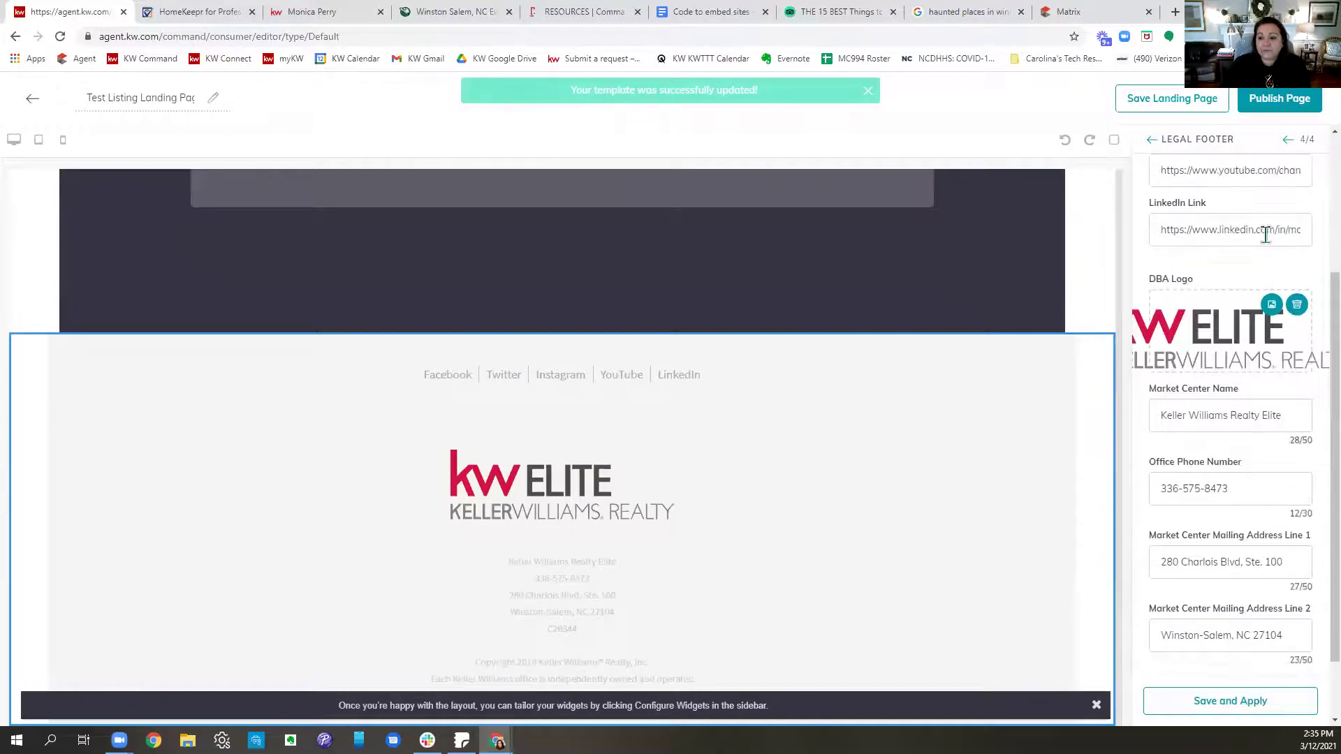
left_click(1231, 711)
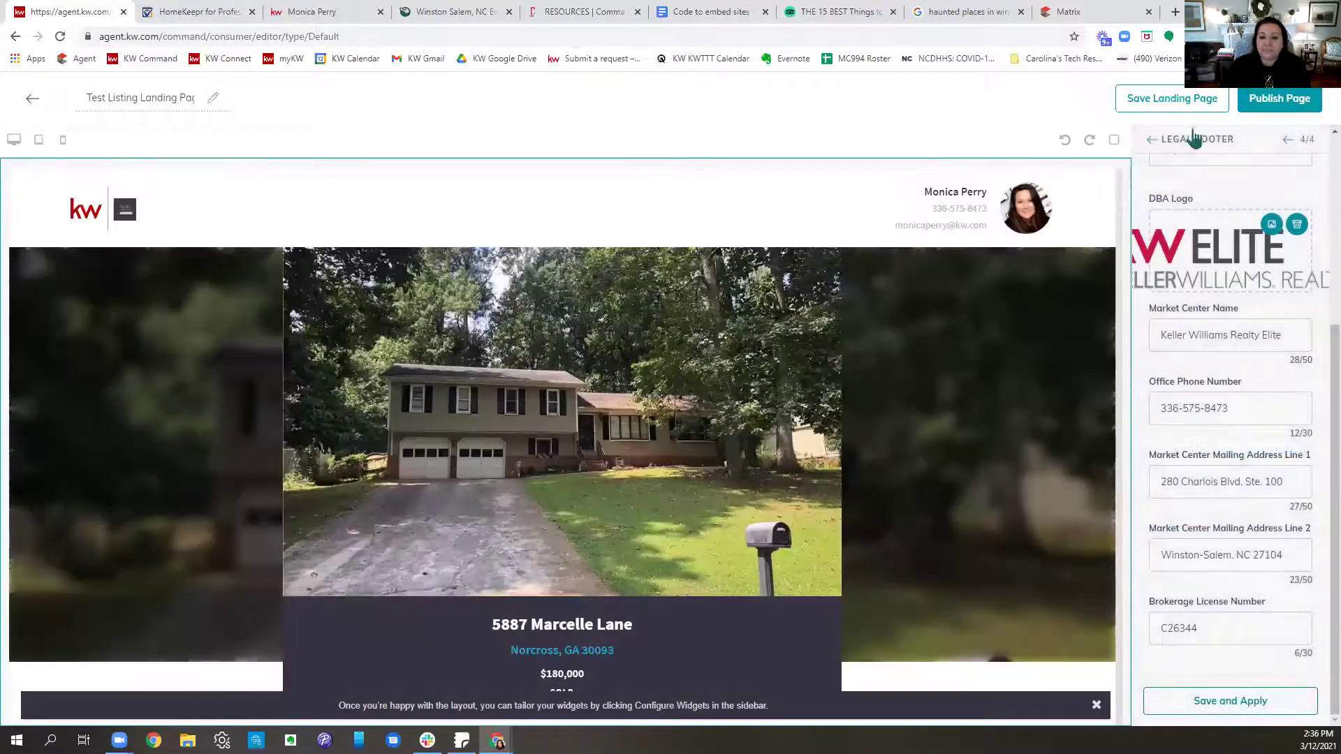
left_click(1152, 141)
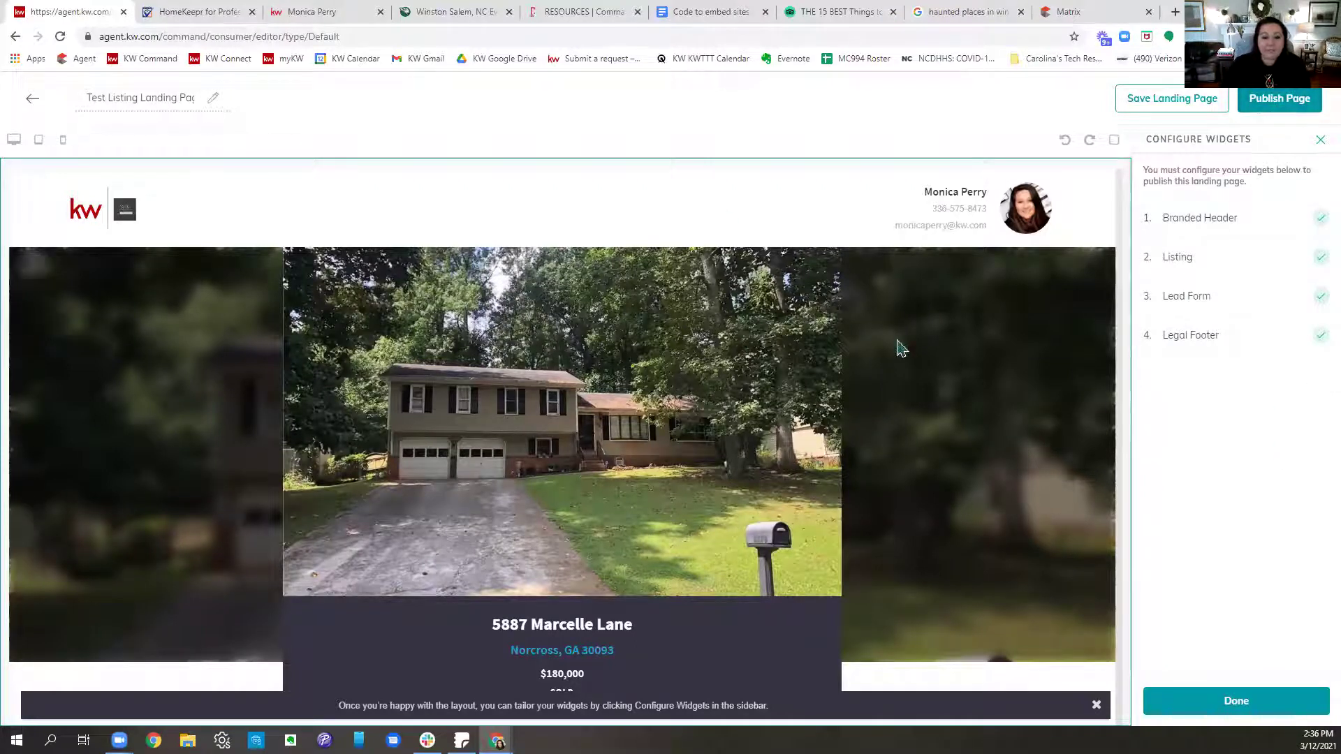
scroll(803, 377, "down", 6)
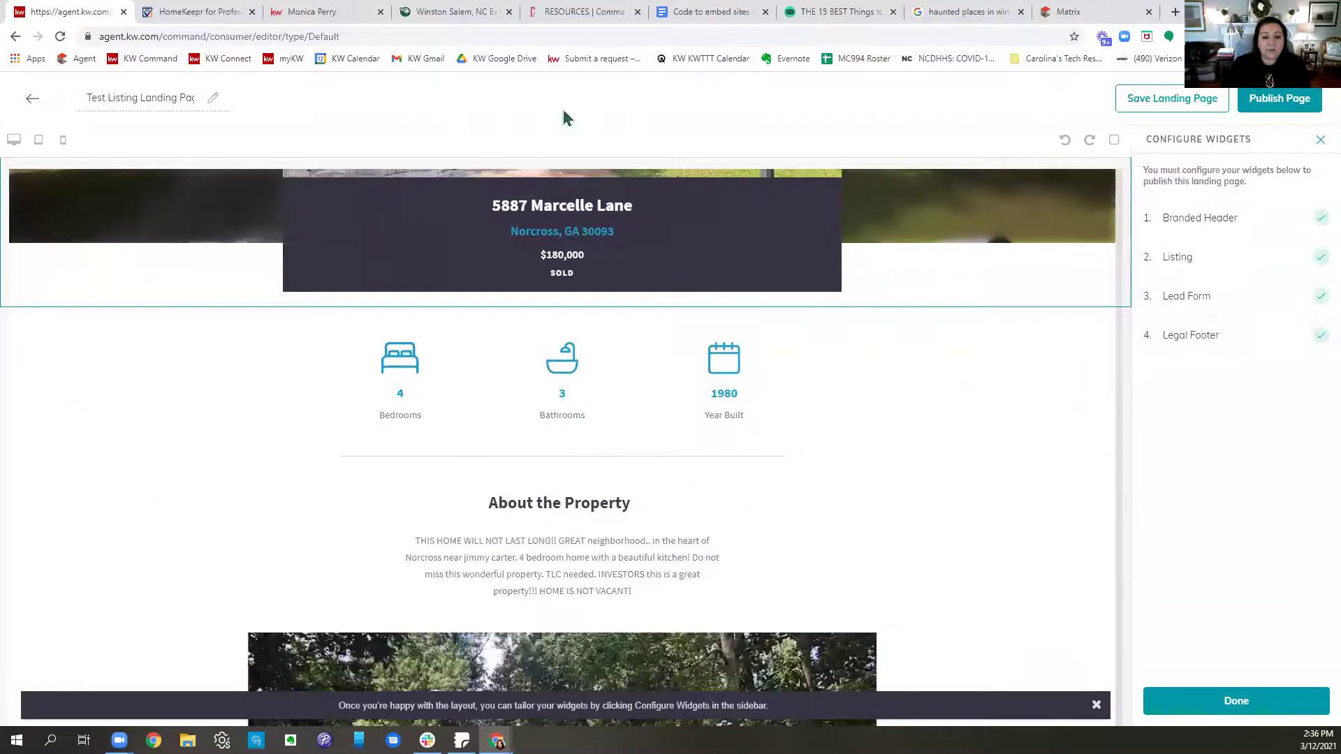
scroll(802, 300, "down", 15)
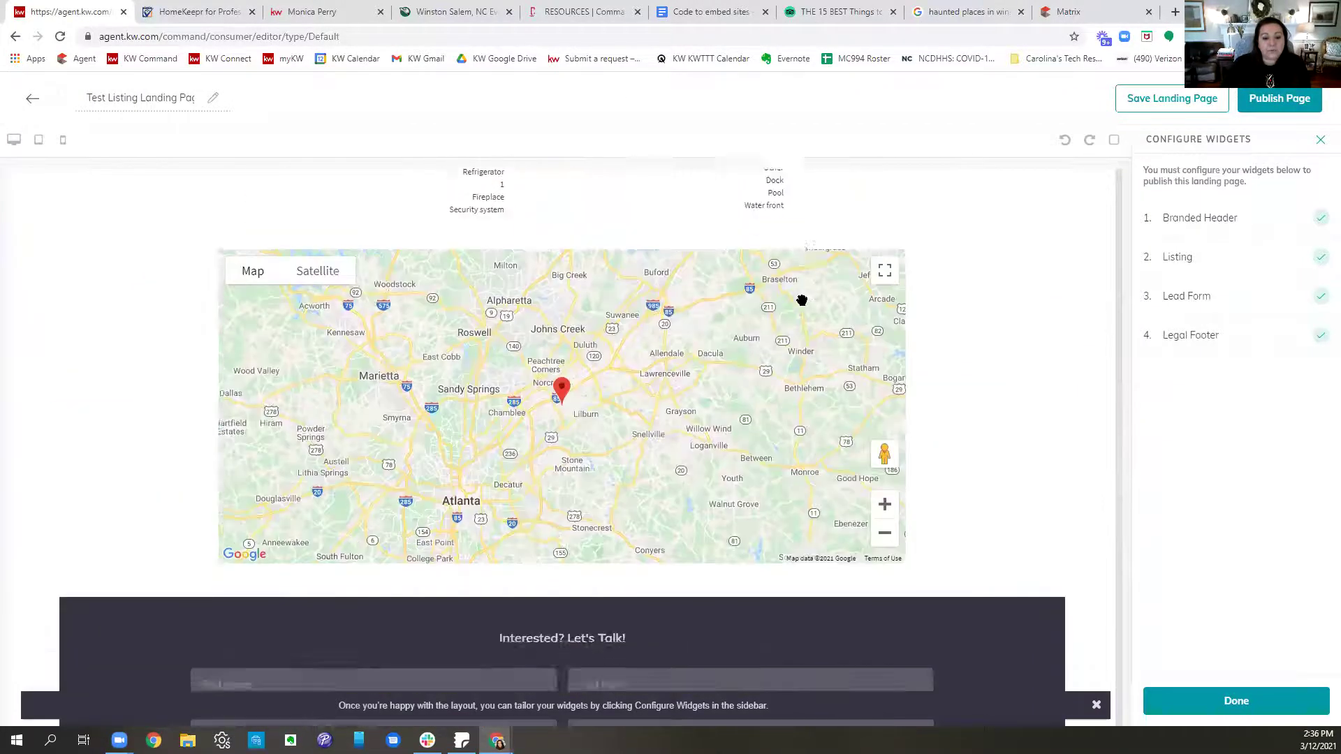
scroll(801, 300, "down", 6)
scroll(814, 293, "up", 20)
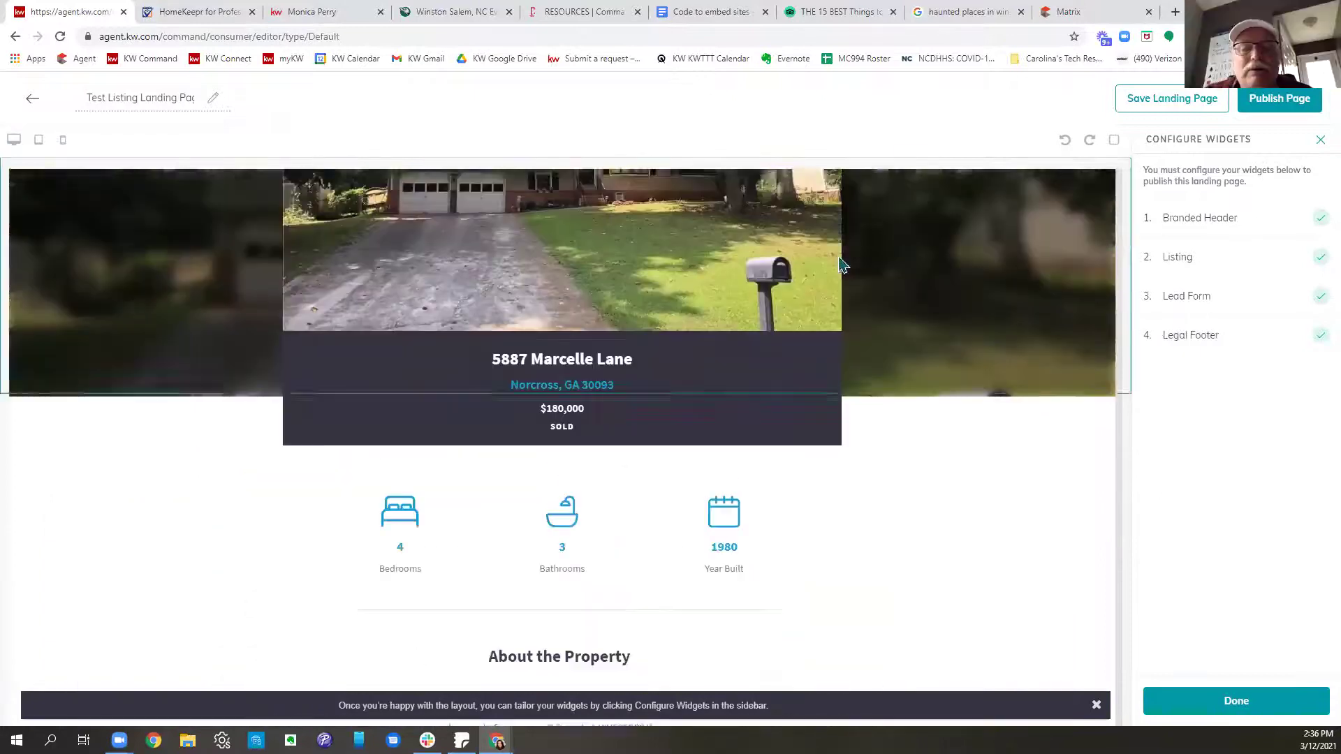
scroll(842, 264, "up", 4)
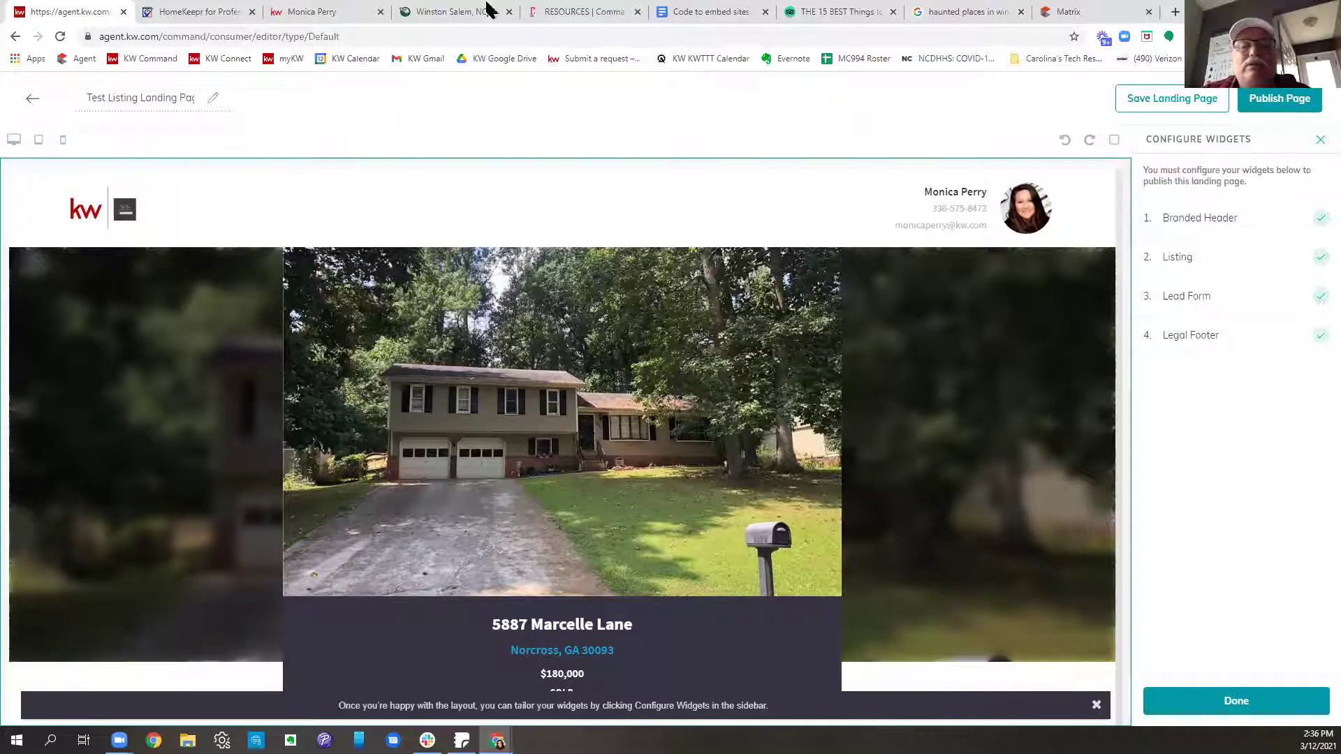
left_click(1168, 256)
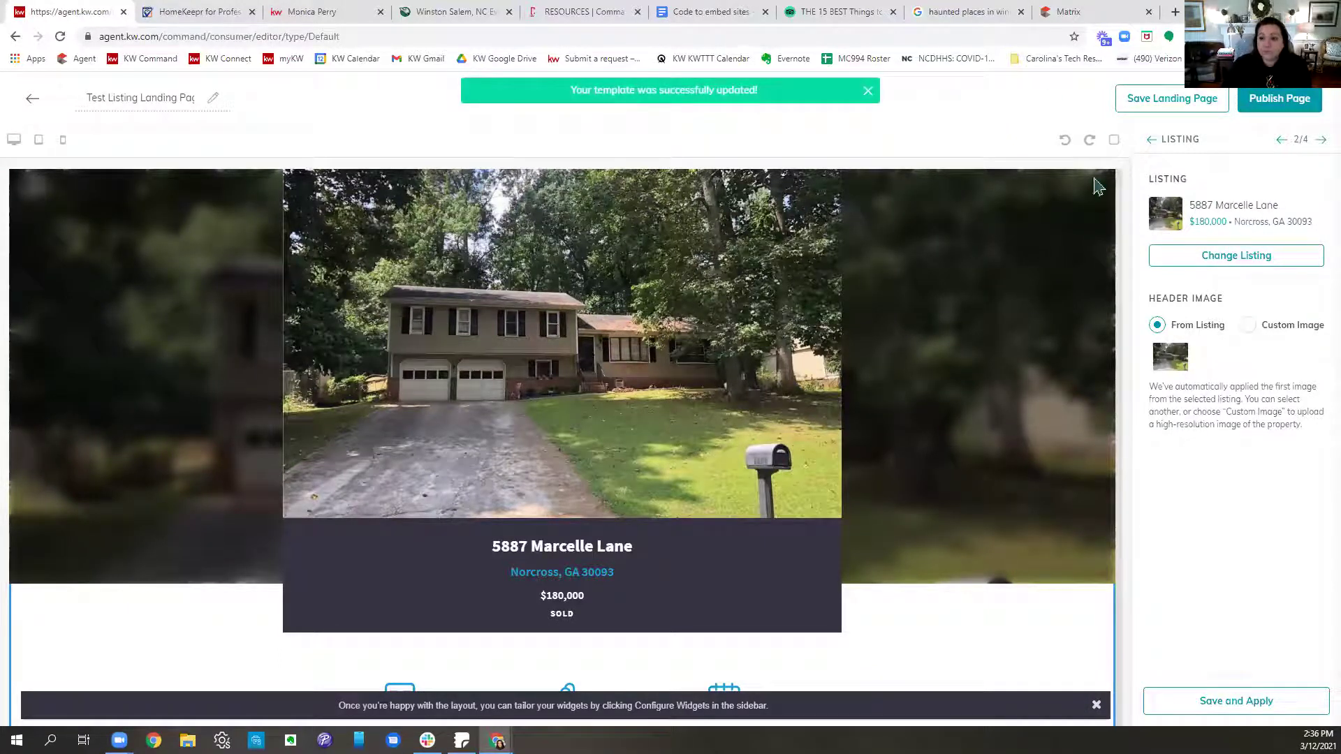
Step: Start changing the listing, with the search set to Property Address
left_click(1233, 265)
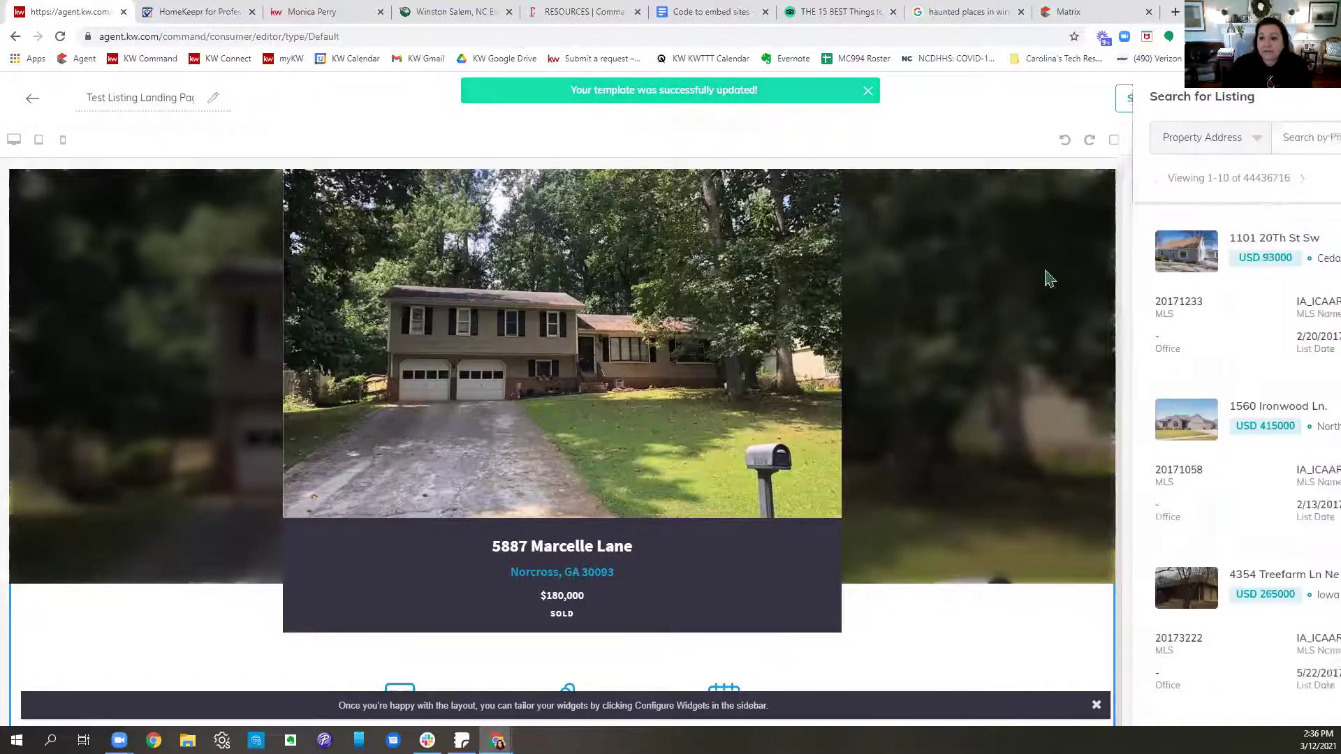
left_click(729, 137)
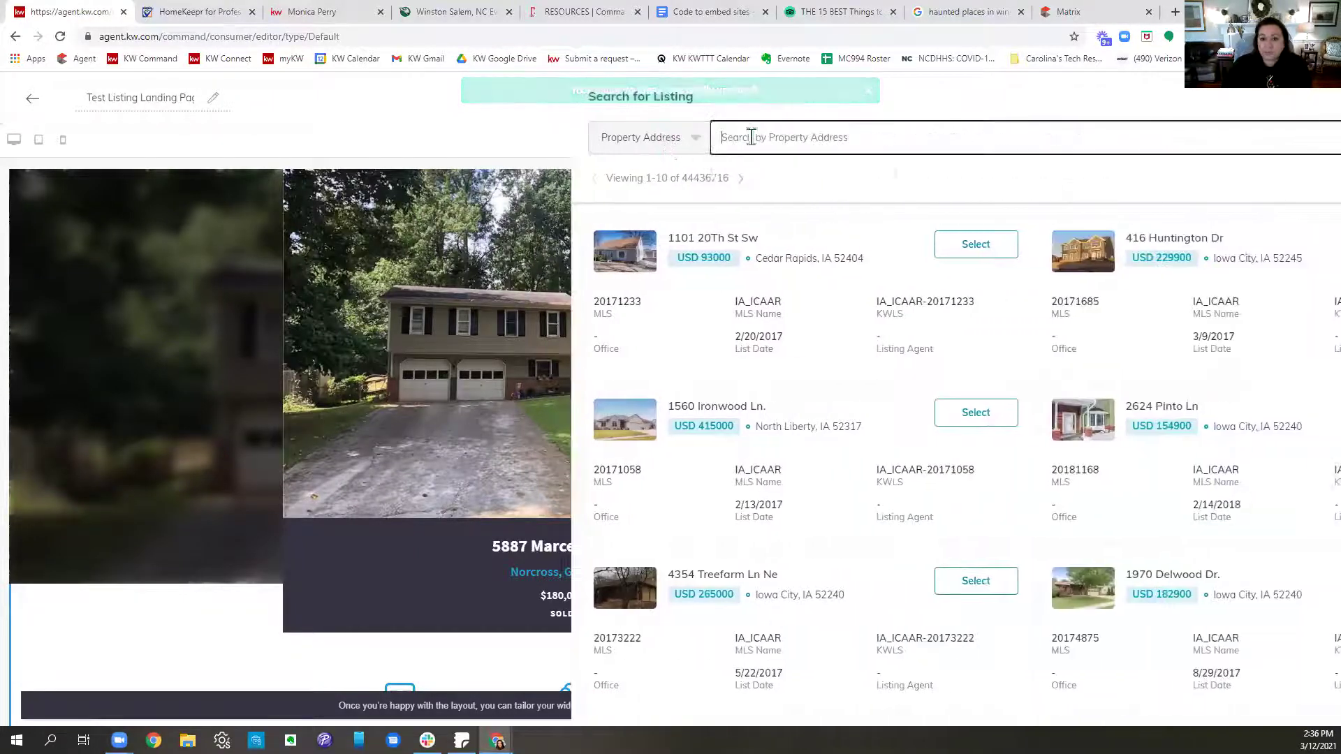
left_click(592, 140)
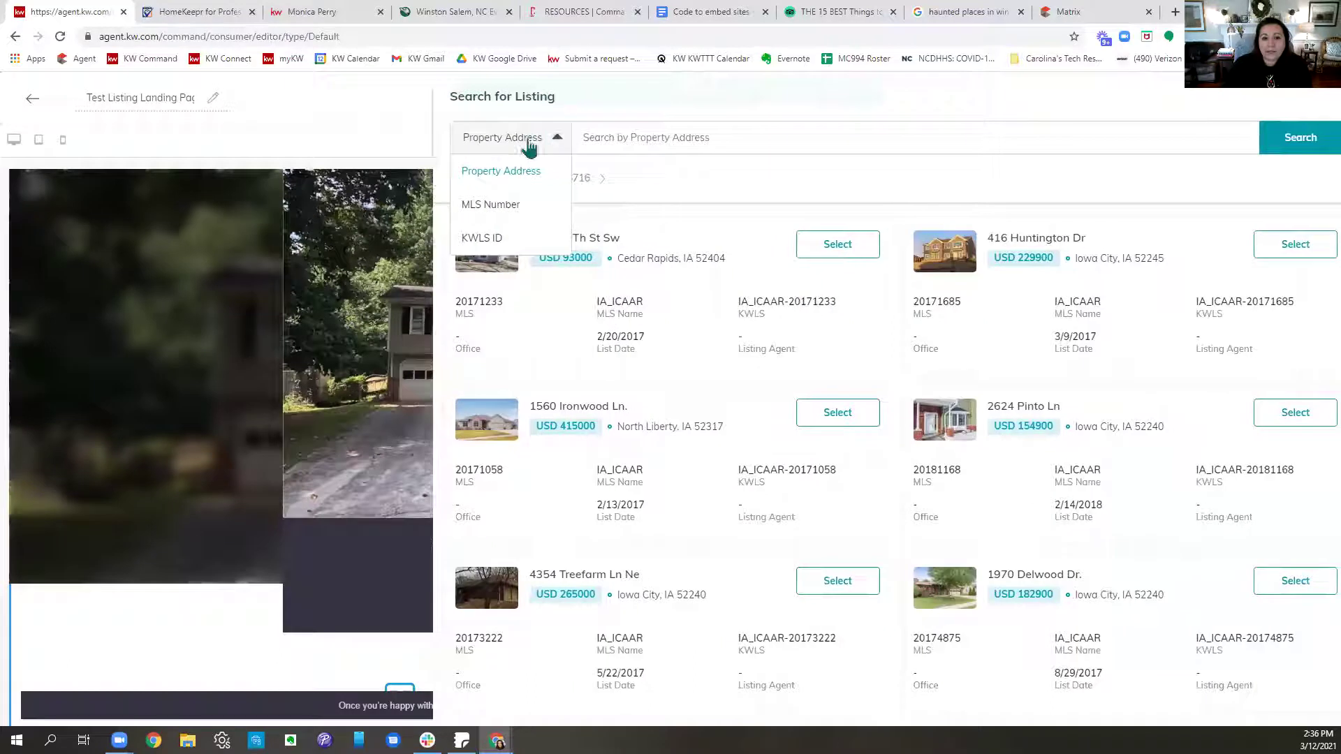
left_click(454, 174)
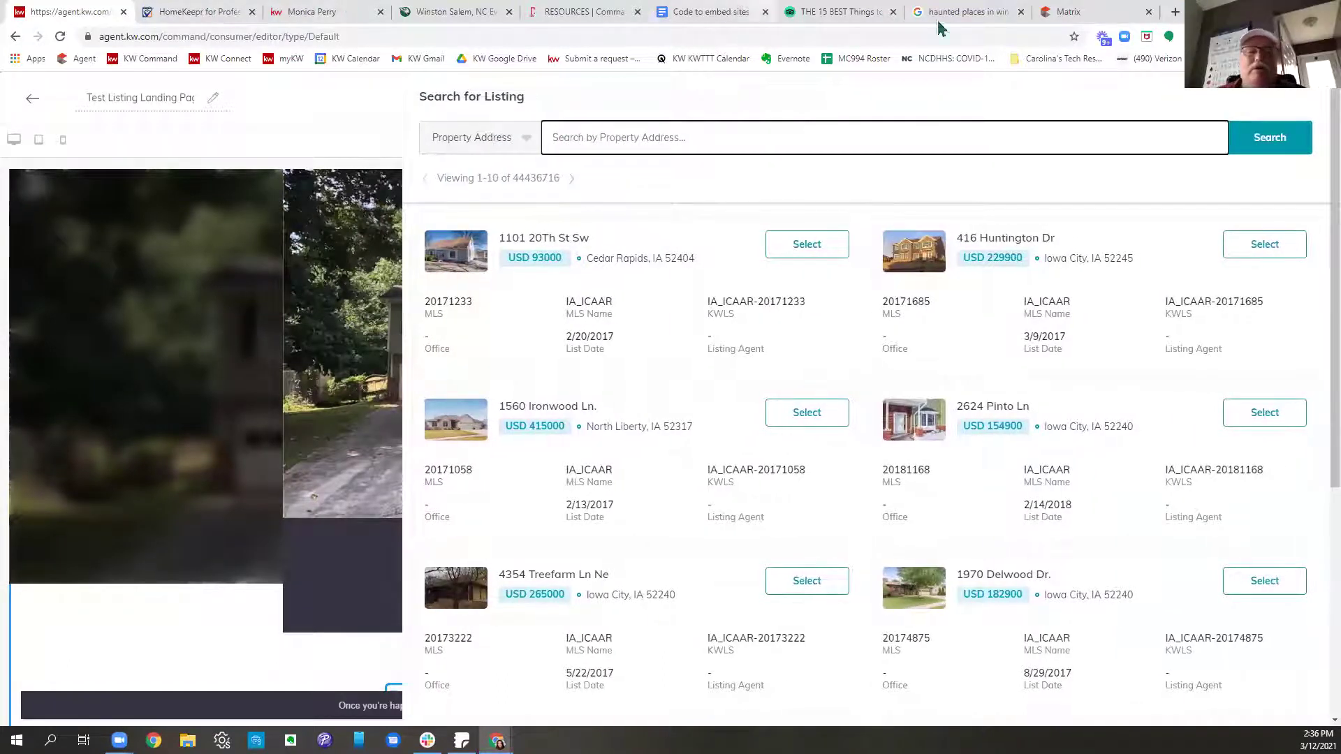
left_click(1089, 10)
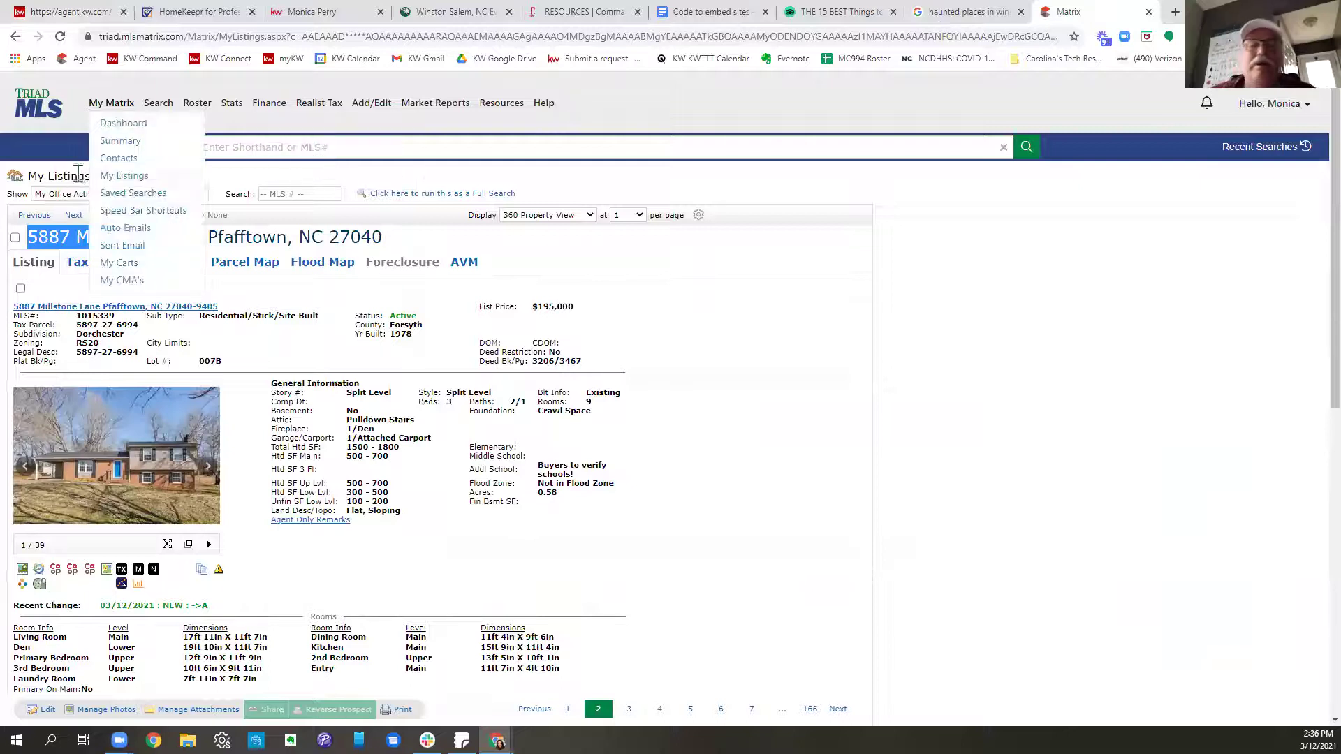
left_click(72, 216)
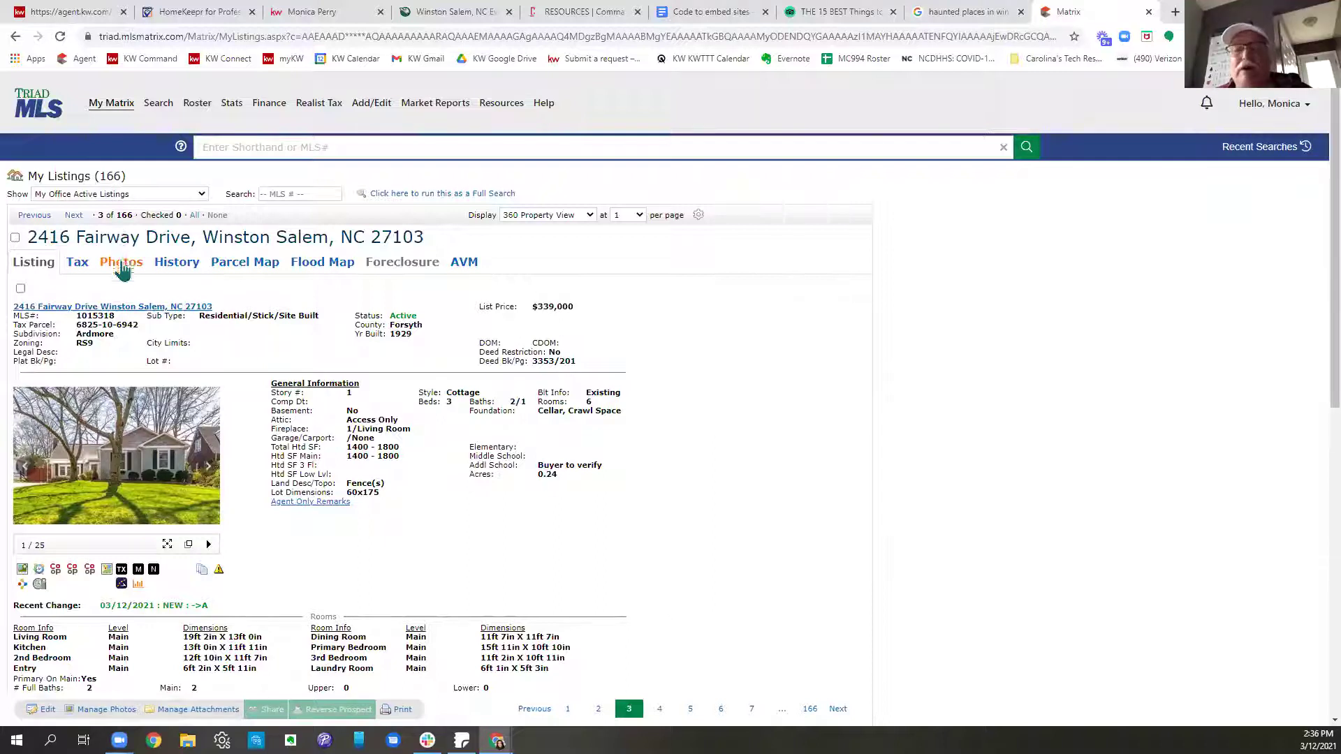
left_click_drag(16, 308, 204, 318)
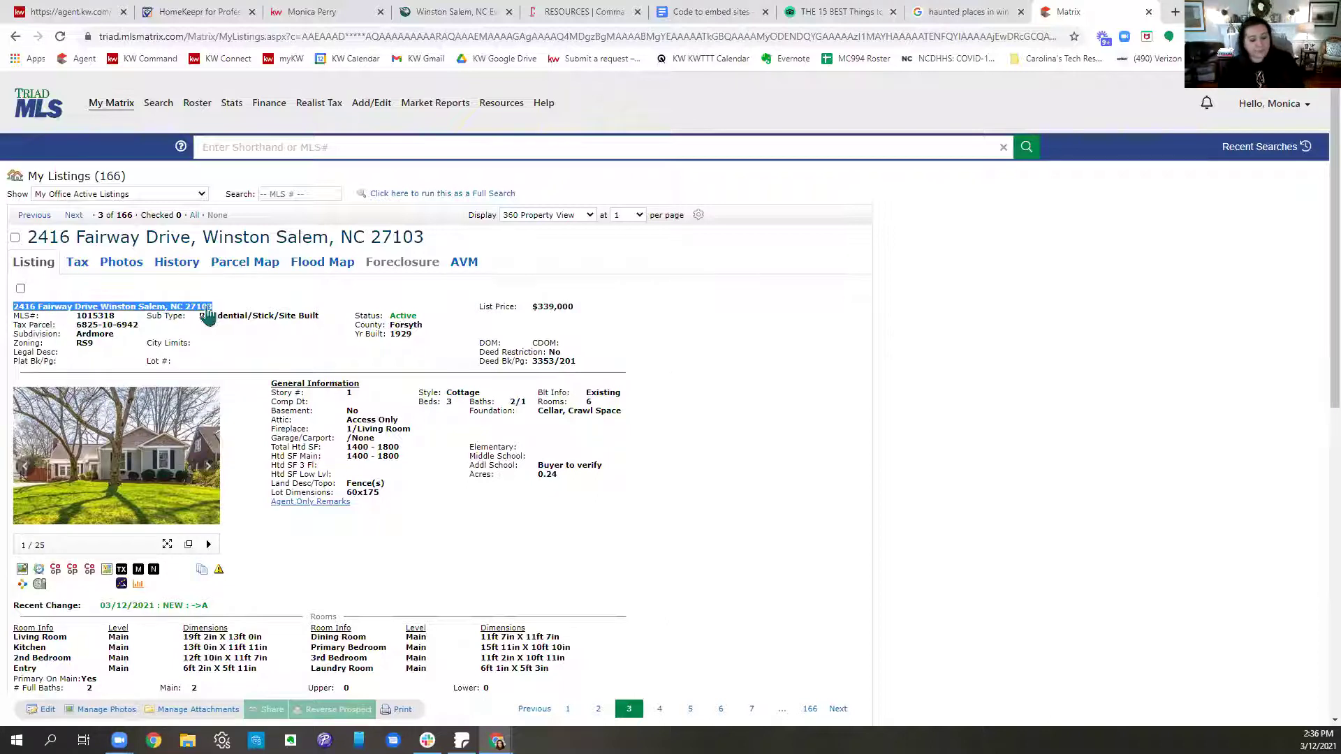
left_click(937, 12)
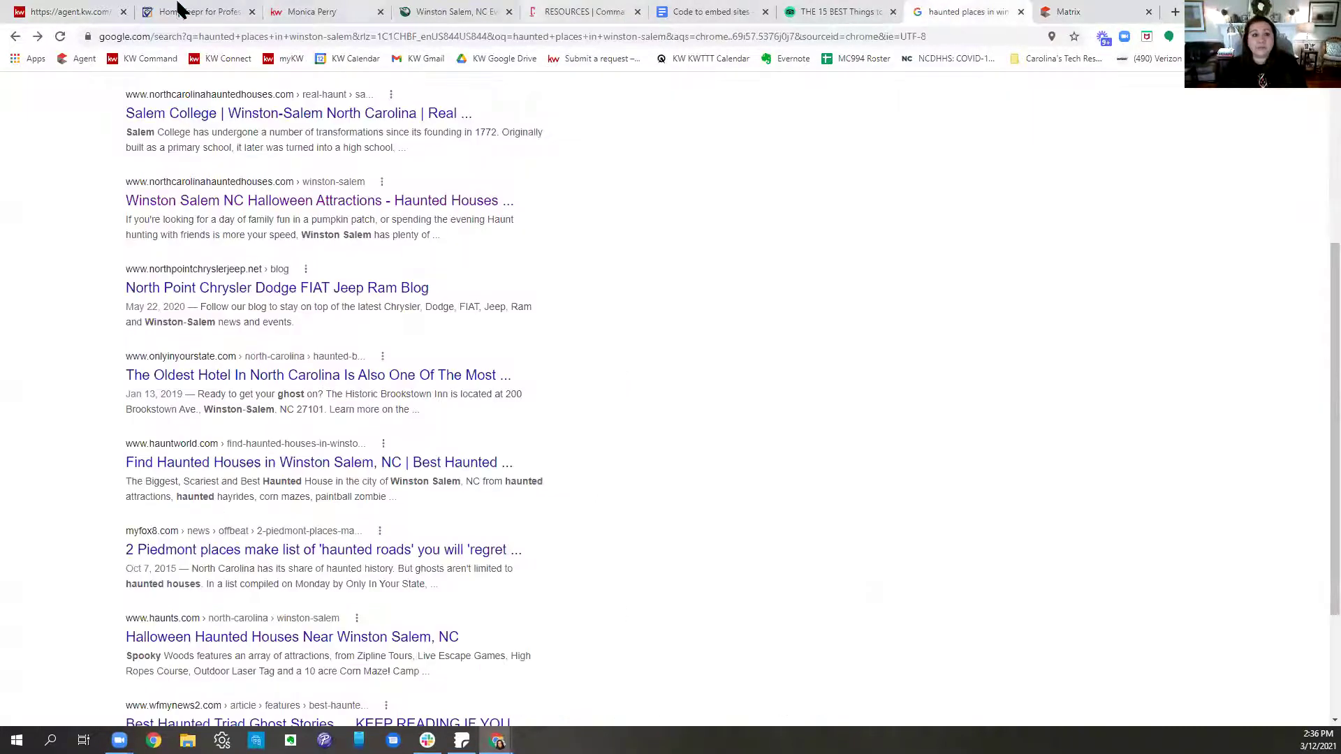
left_click(67, 12)
left_click(632, 135)
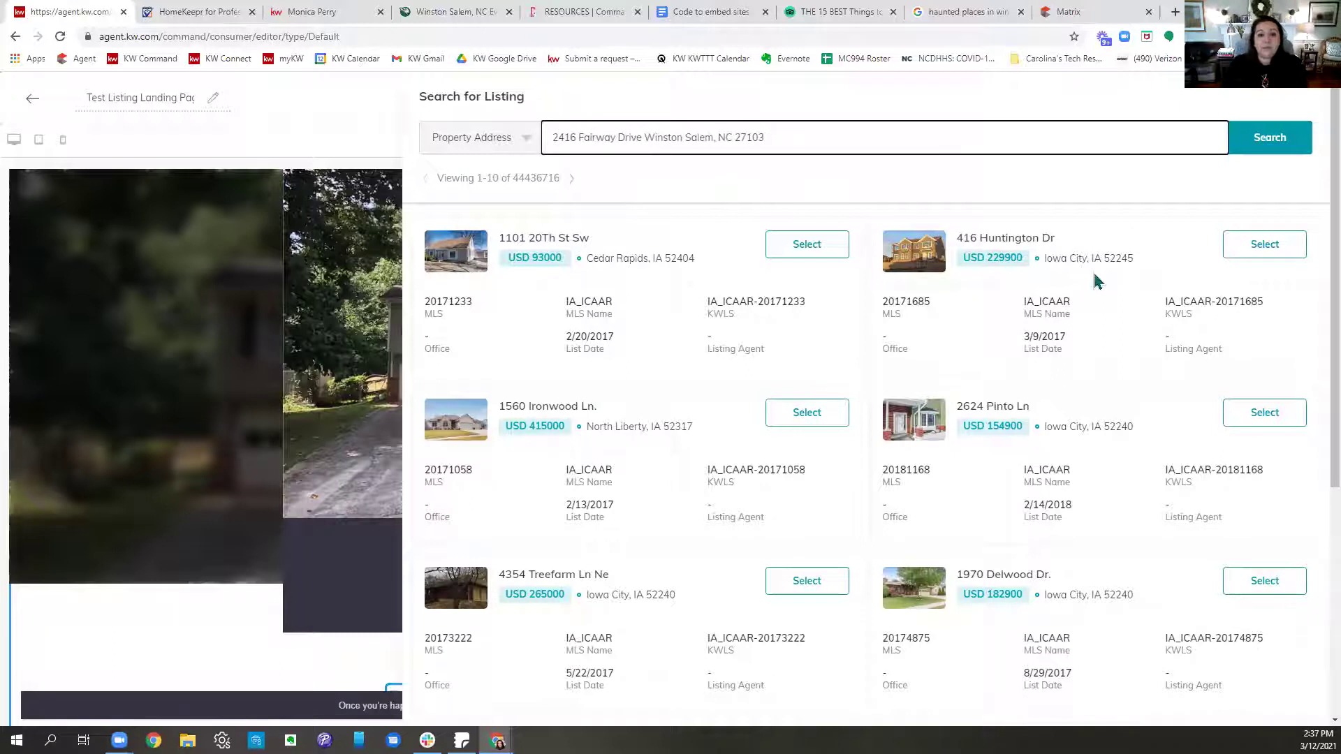
left_click(1268, 143)
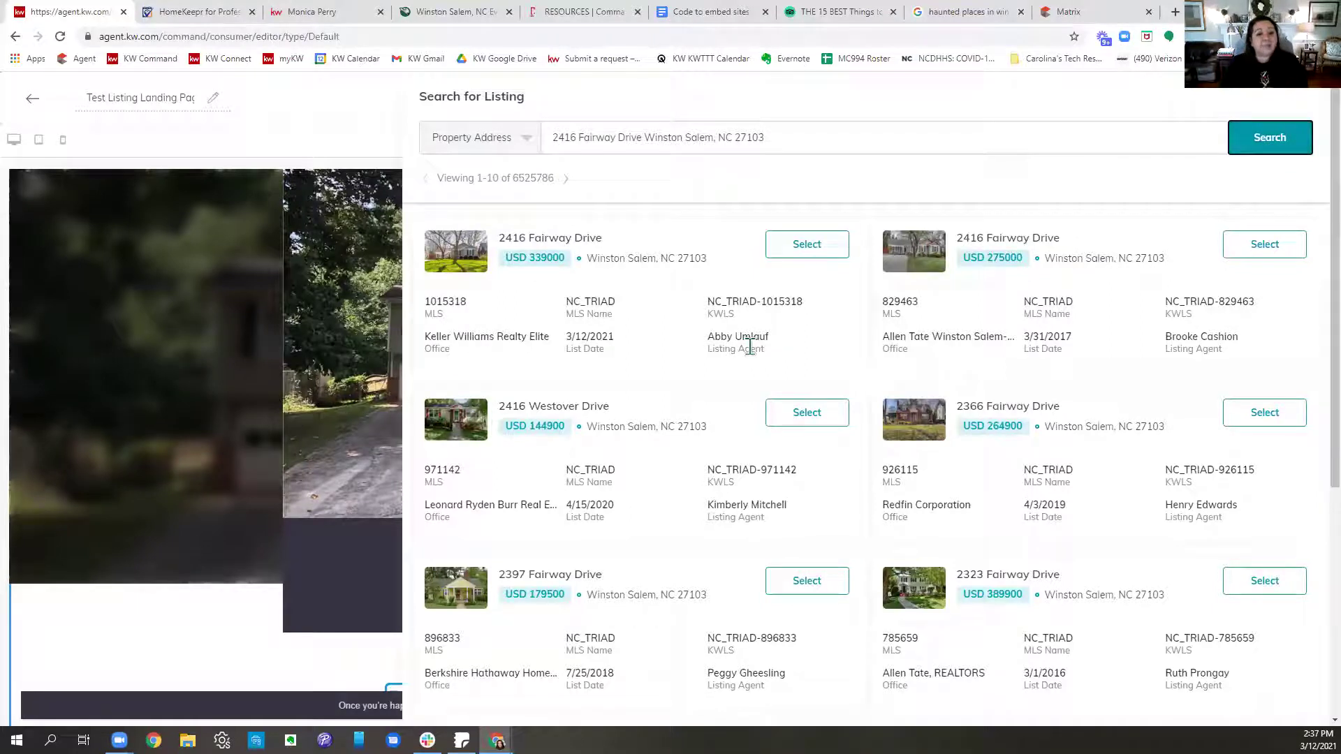
left_click(809, 244)
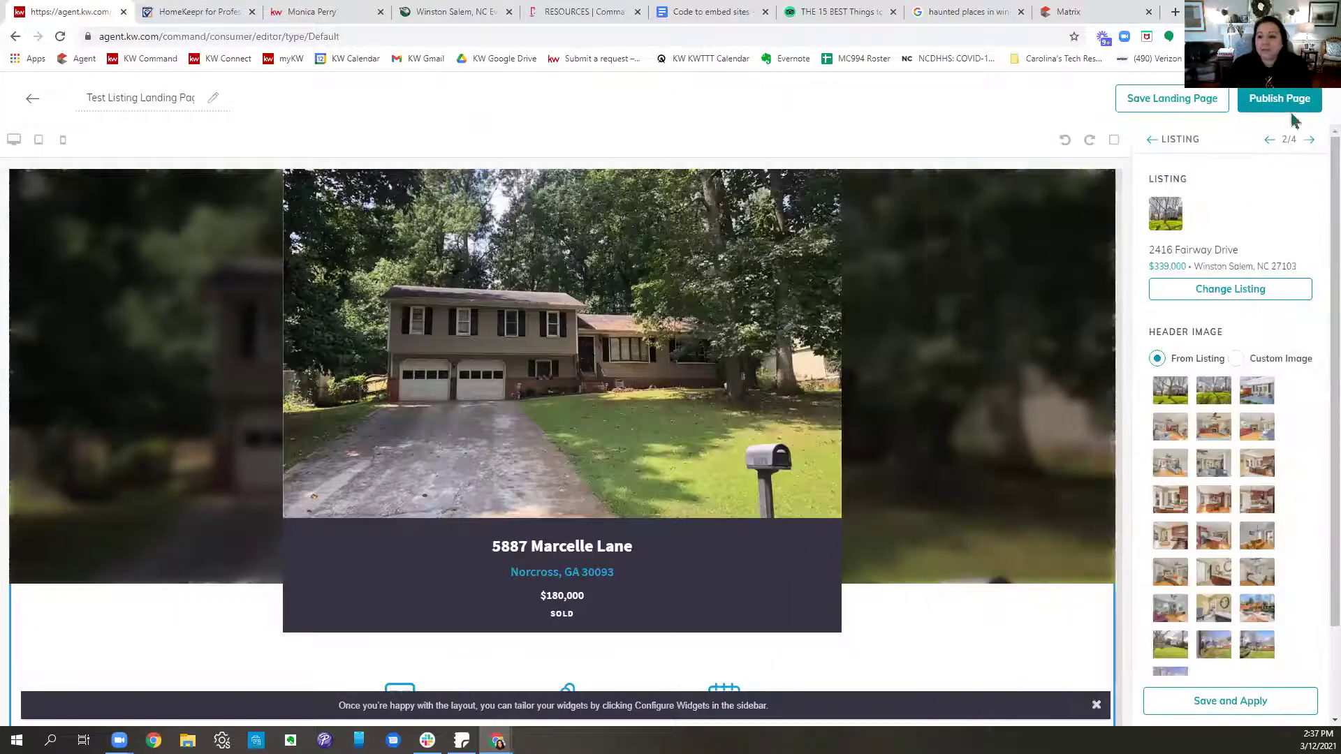
scroll(1250, 428, "down", 2)
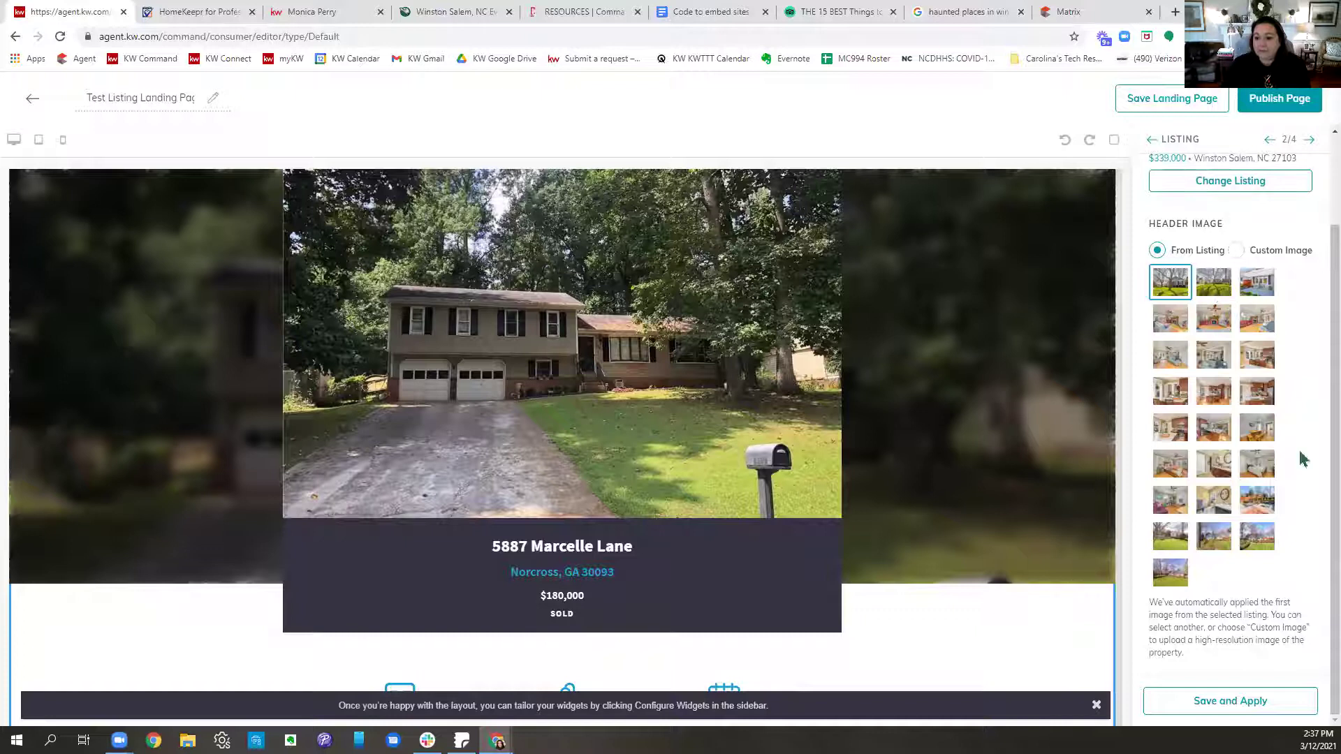
left_click(1259, 704)
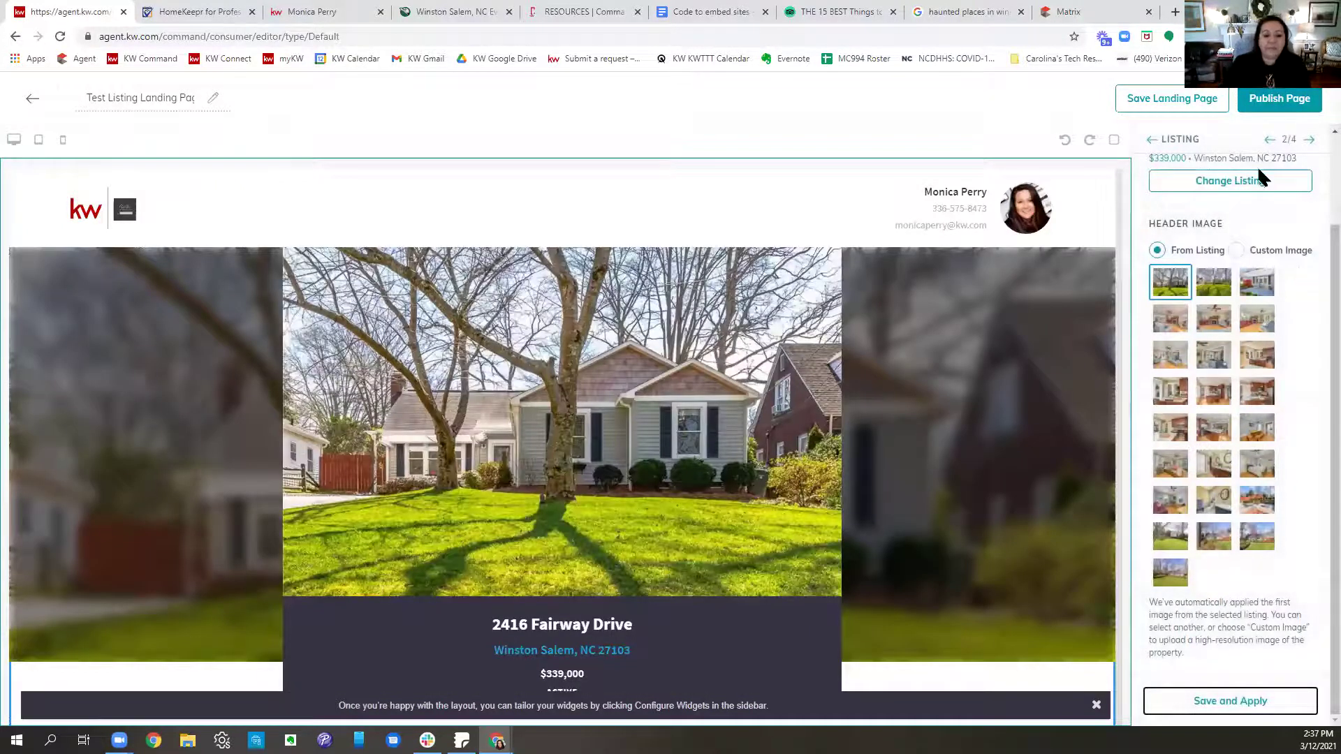
scroll(946, 342, "down", 8)
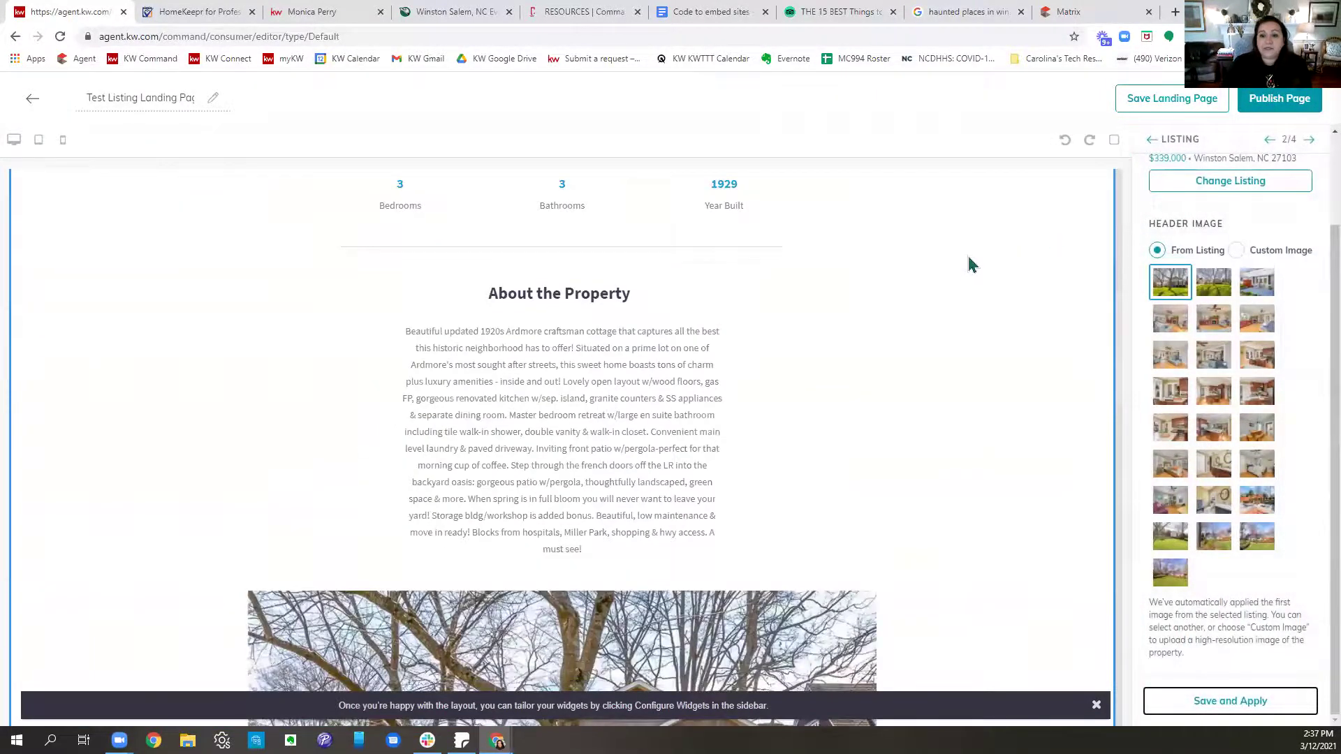
Step: Move the lead form section directly below the branded header
scroll(971, 259, "up", 7)
scroll(976, 250, "up", 1)
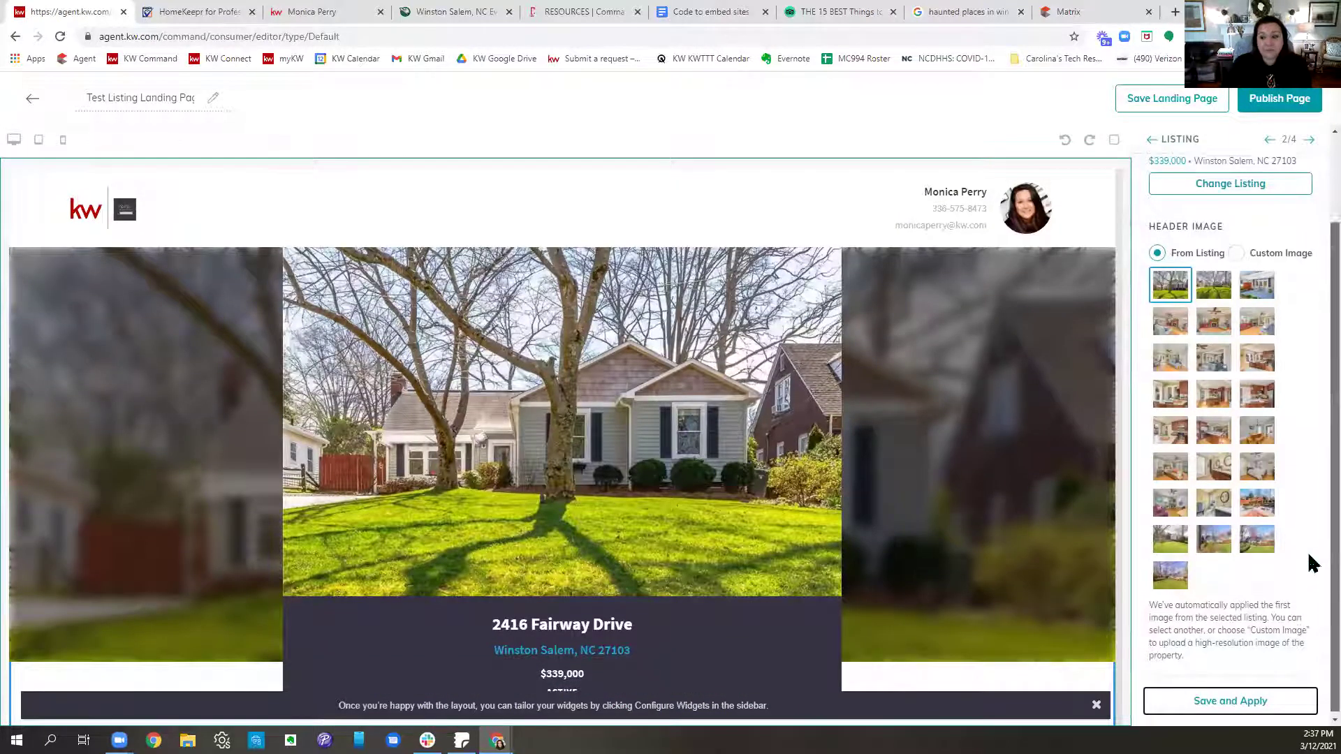
scroll(1309, 544, "up", 2)
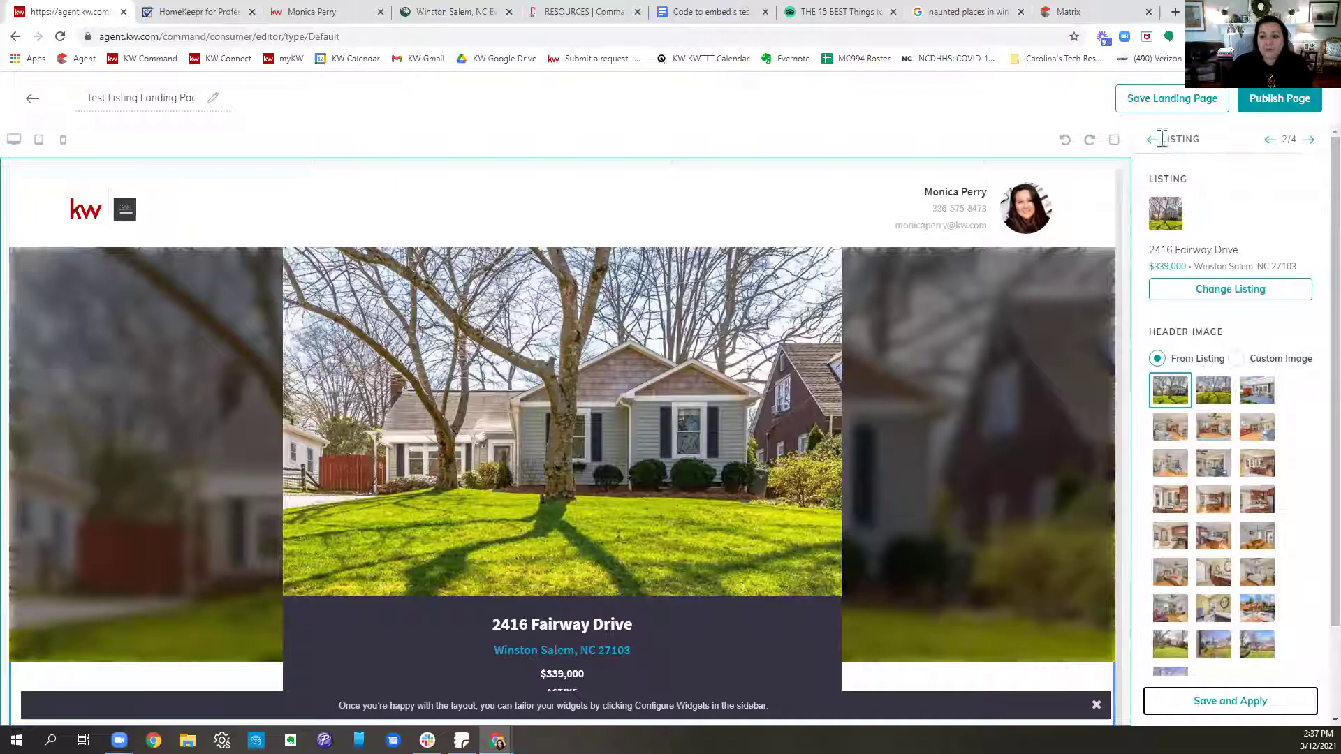
scroll(955, 533, "down", 10)
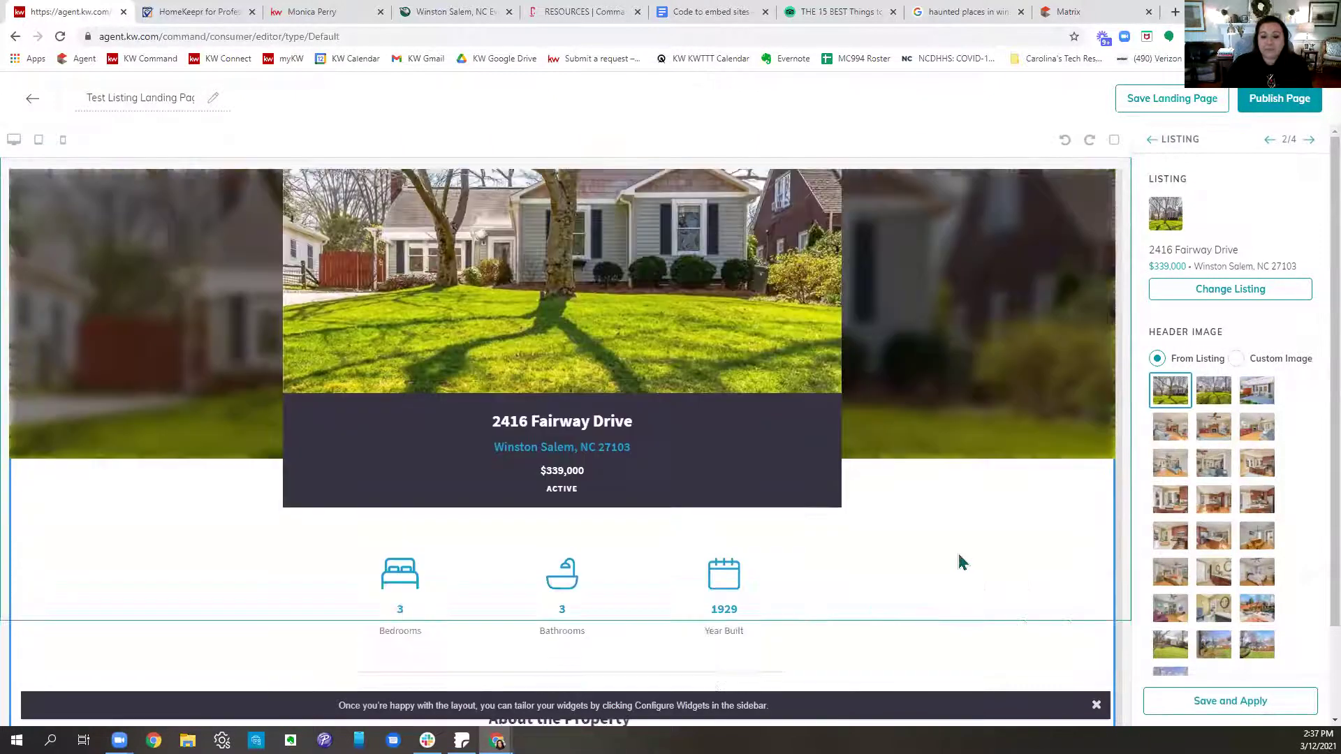
scroll(957, 560, "down", 15)
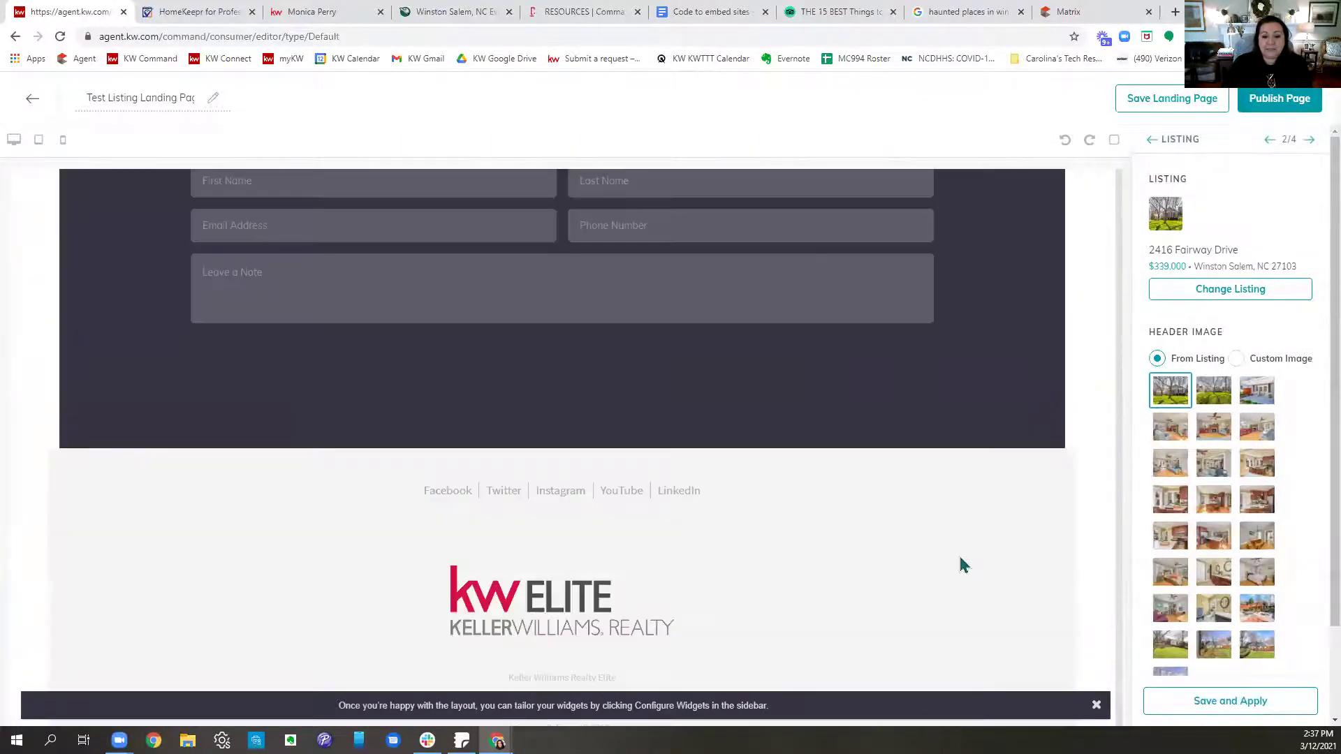
scroll(950, 544, "up", 5)
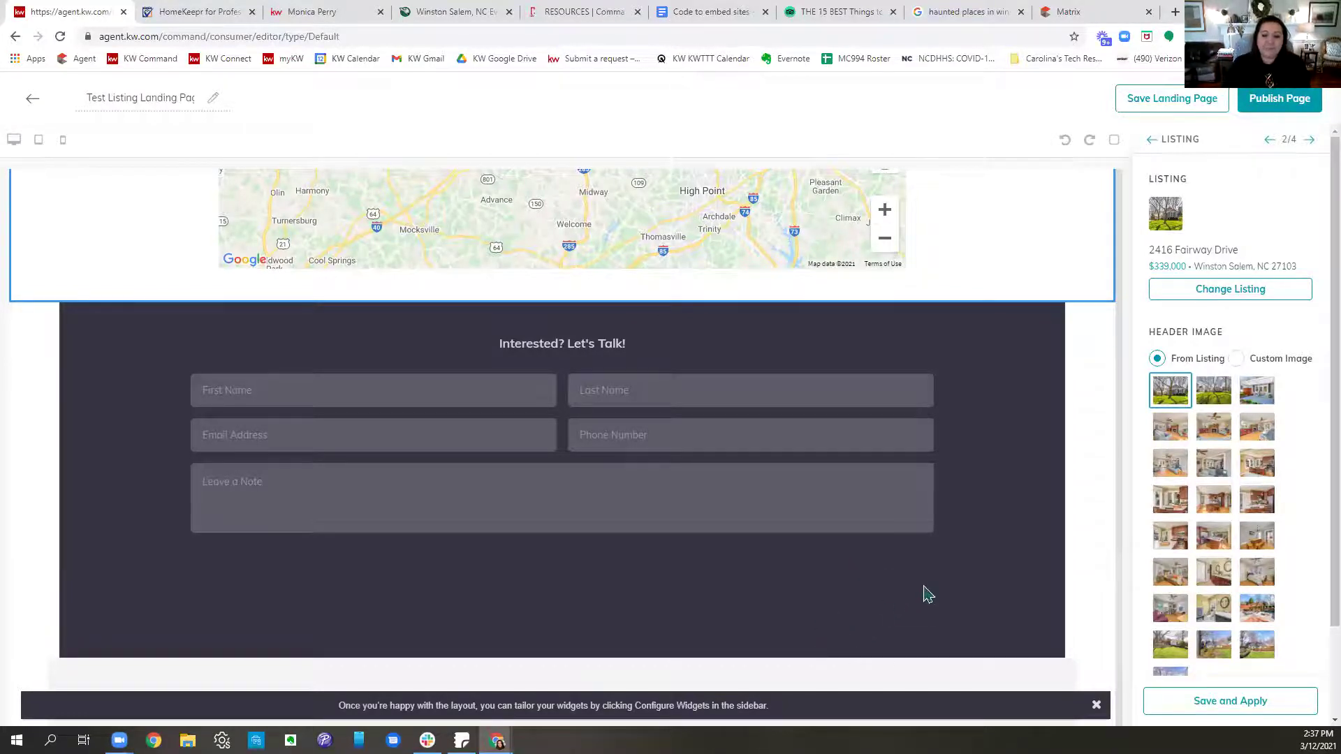
left_click_drag(1032, 419, 867, 293)
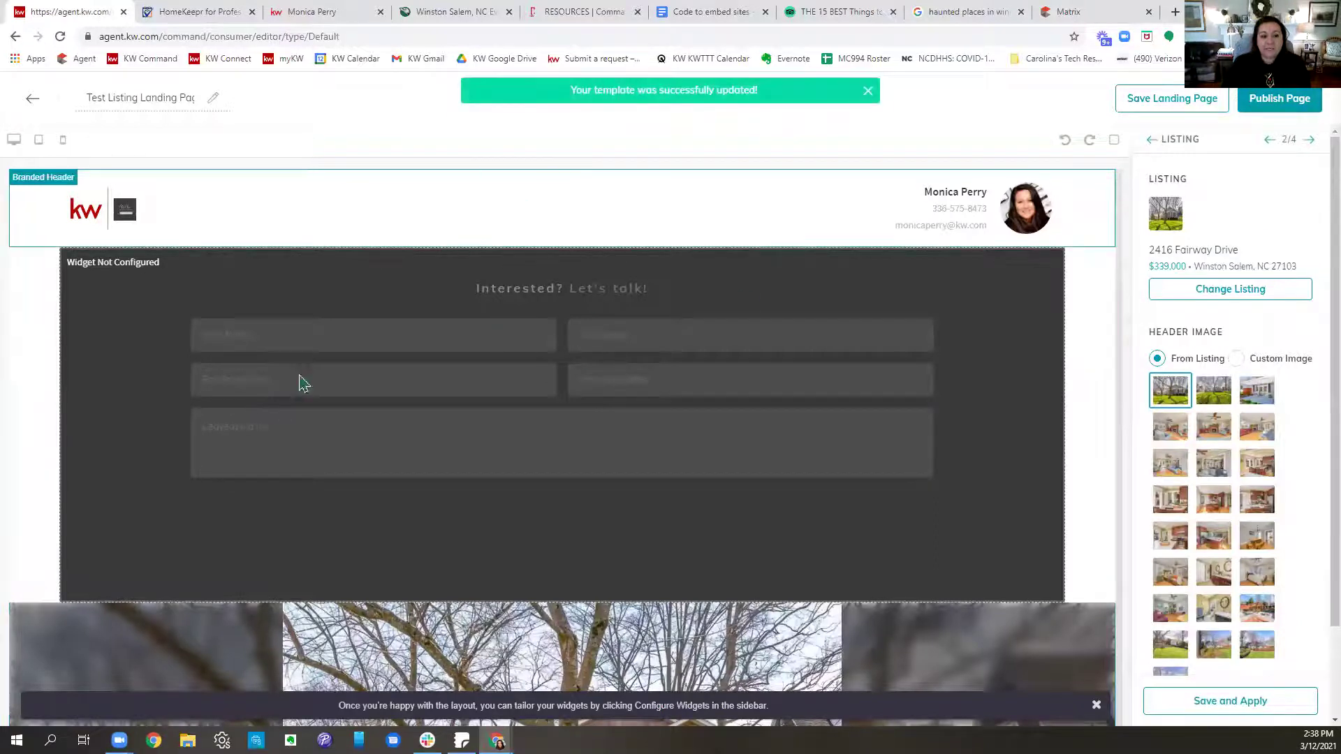
Step: Set the branded header text to 'Welcome home to Winston-Salem' and save it
left_click(1269, 142)
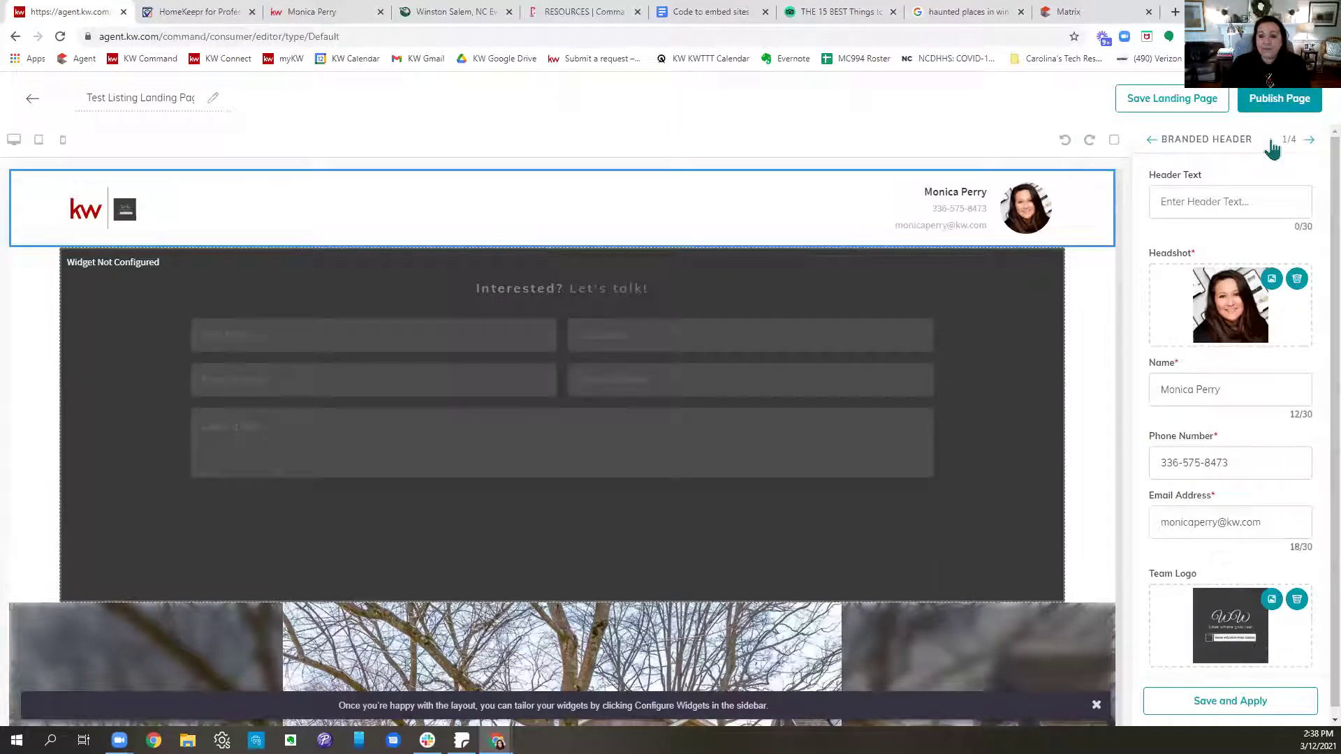
left_click(1237, 204)
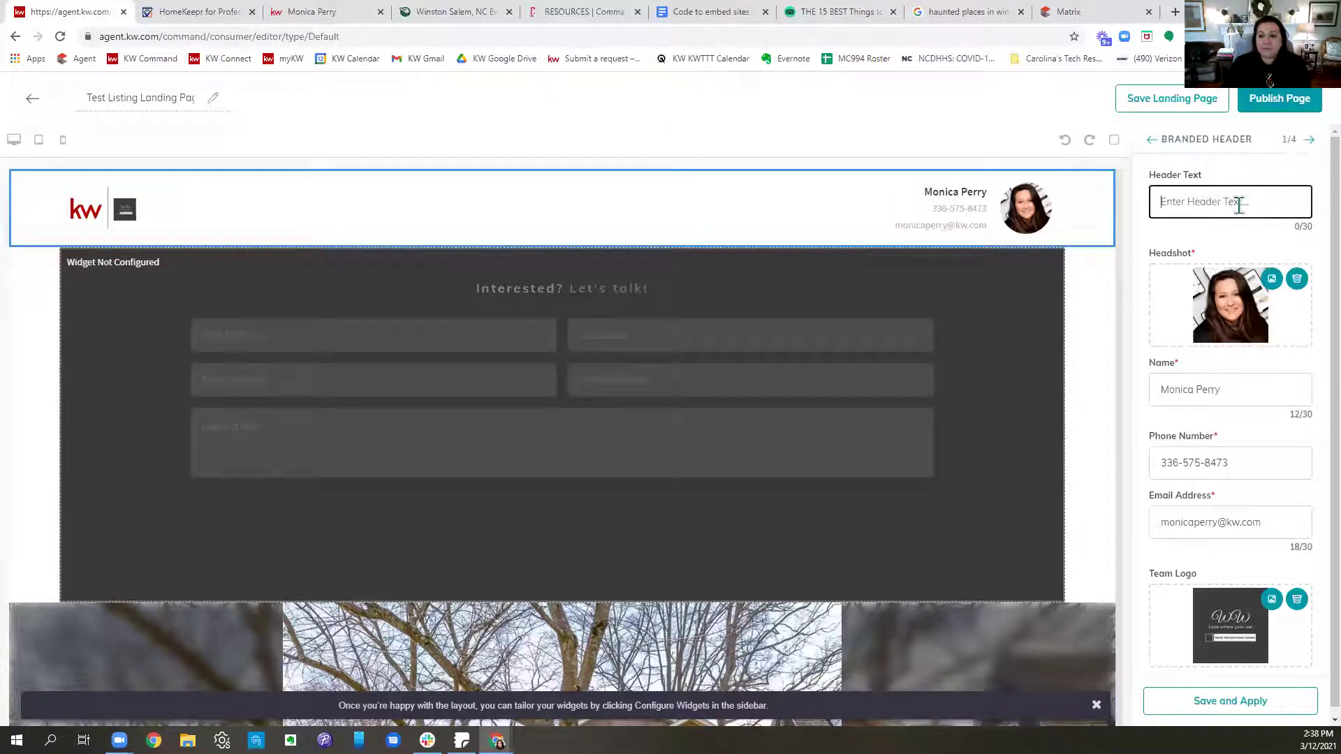
type("Welcome home to")
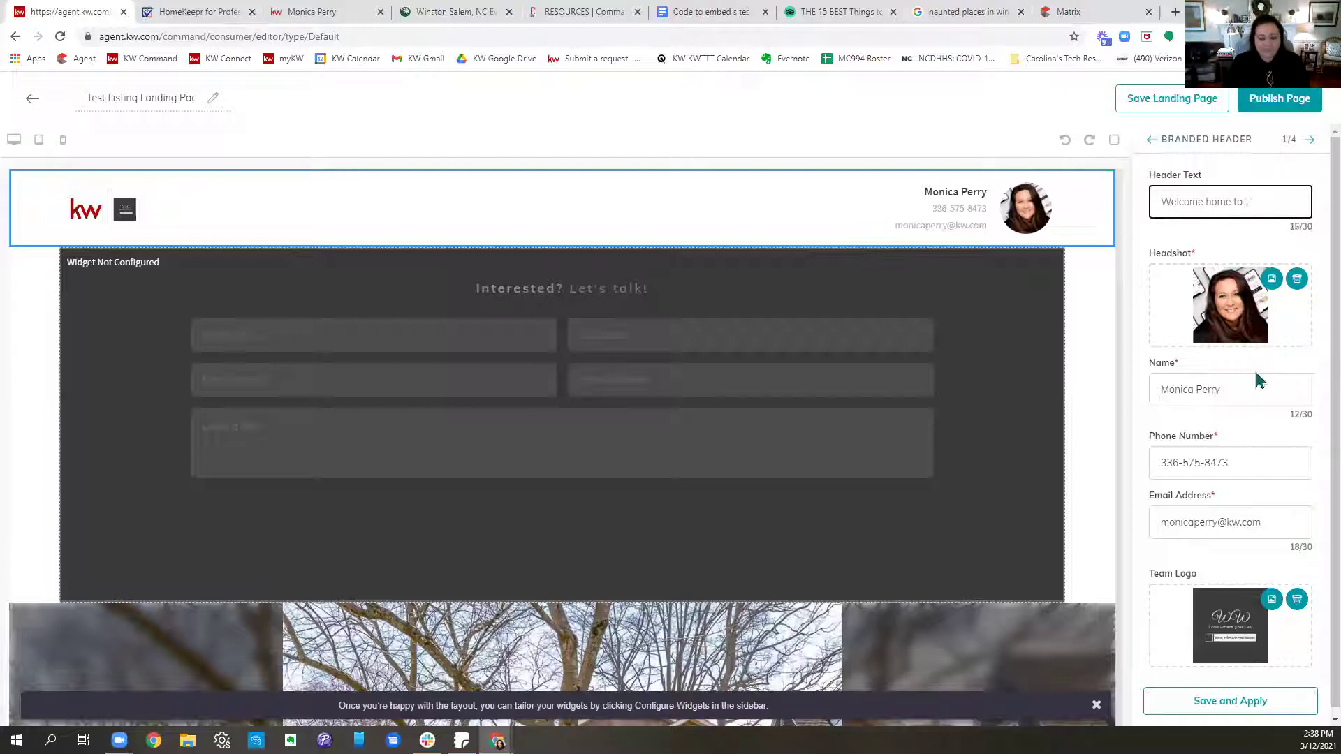
type("alem")
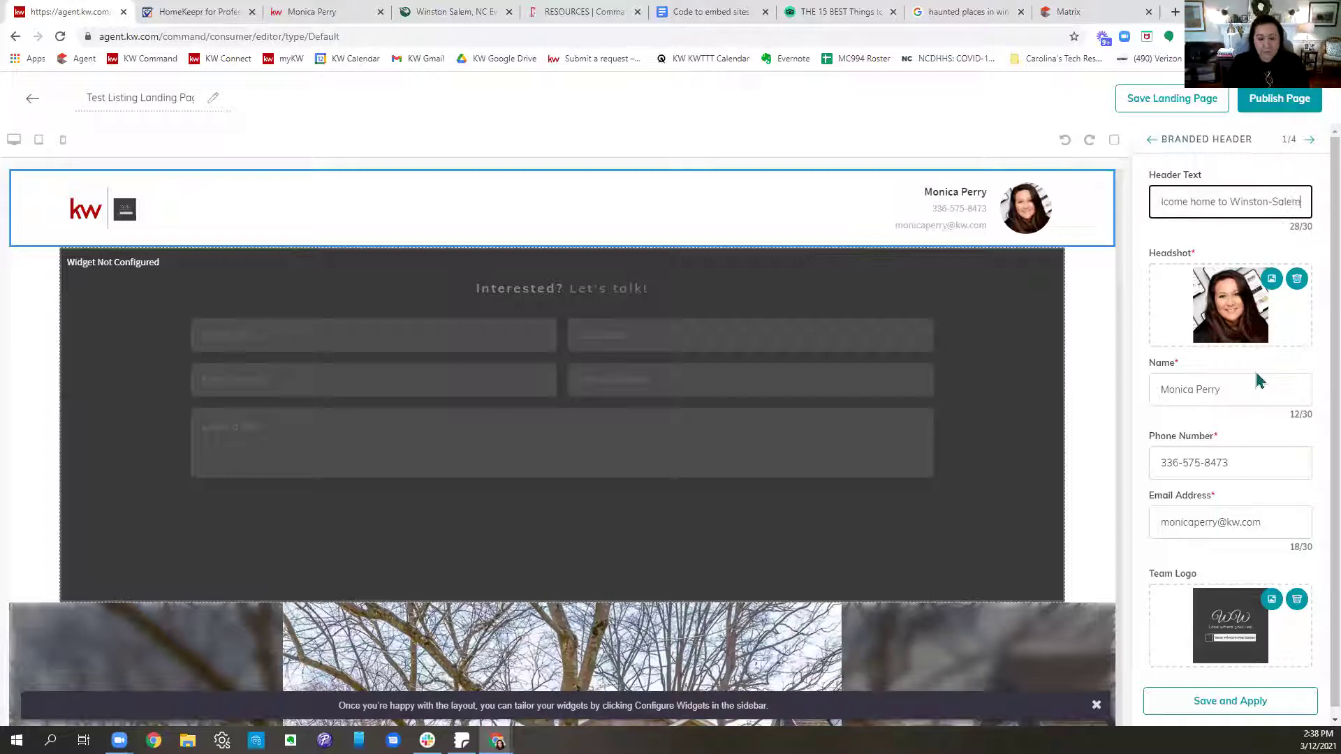
left_click(1221, 702)
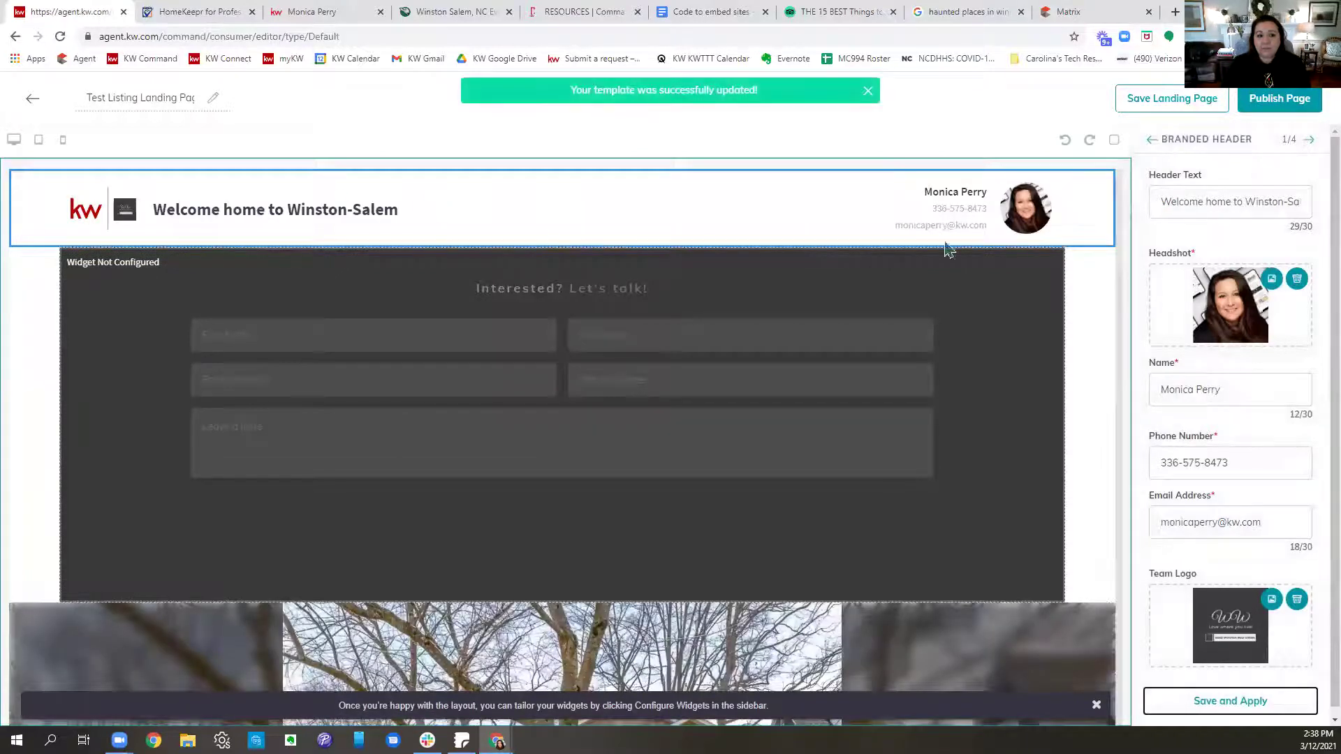
left_click(1308, 139)
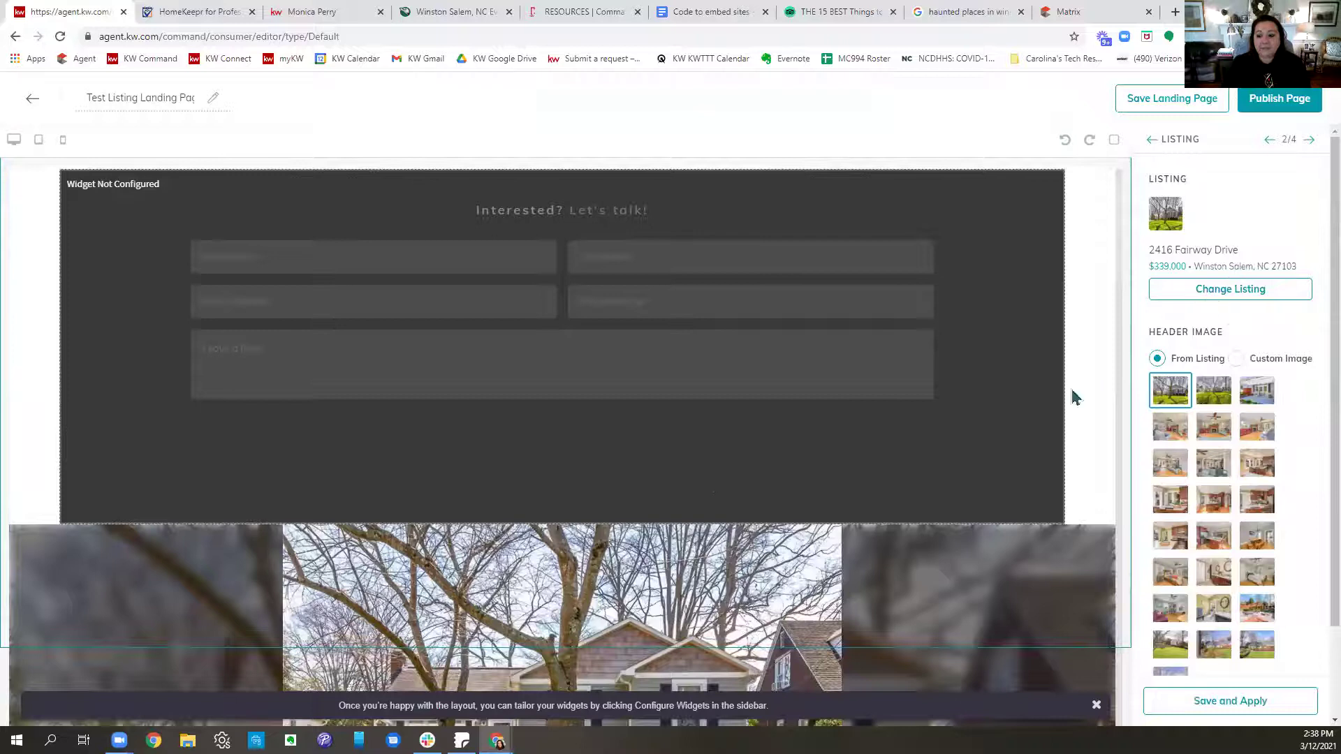
left_click(1229, 700)
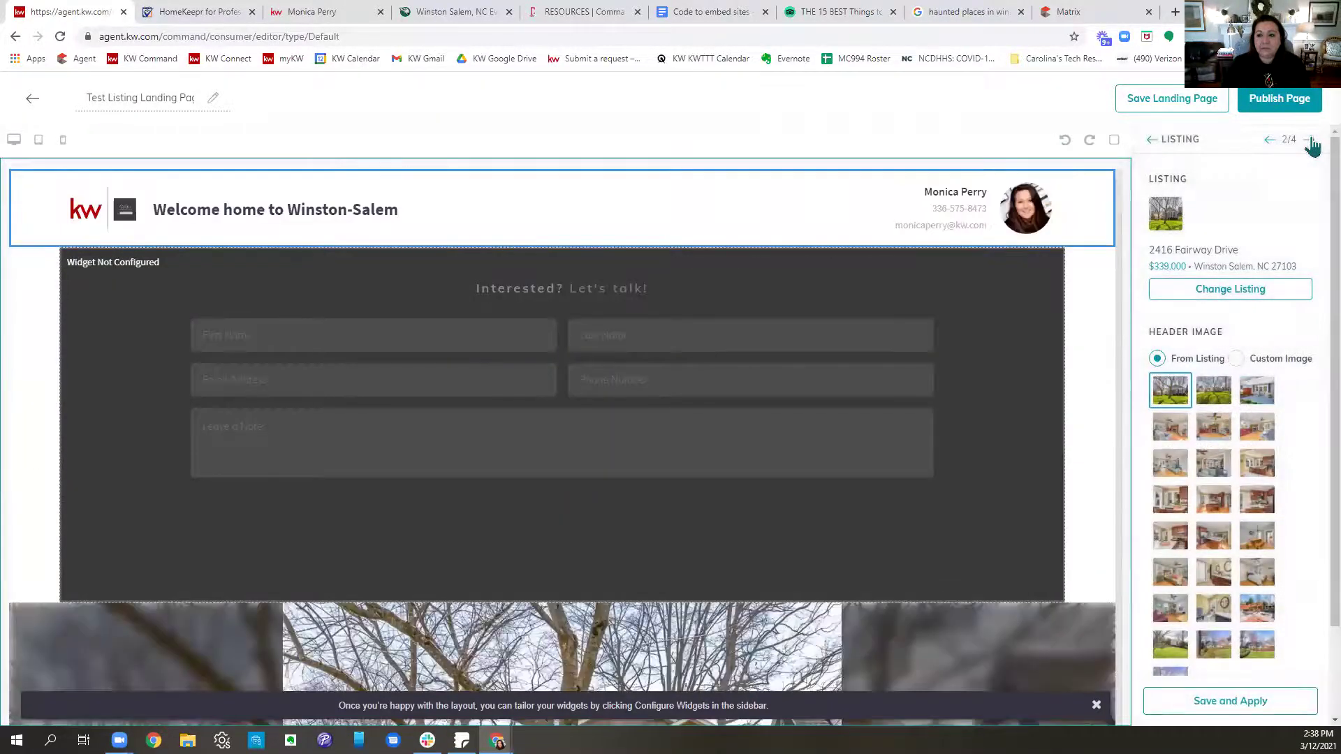
left_click(1310, 140)
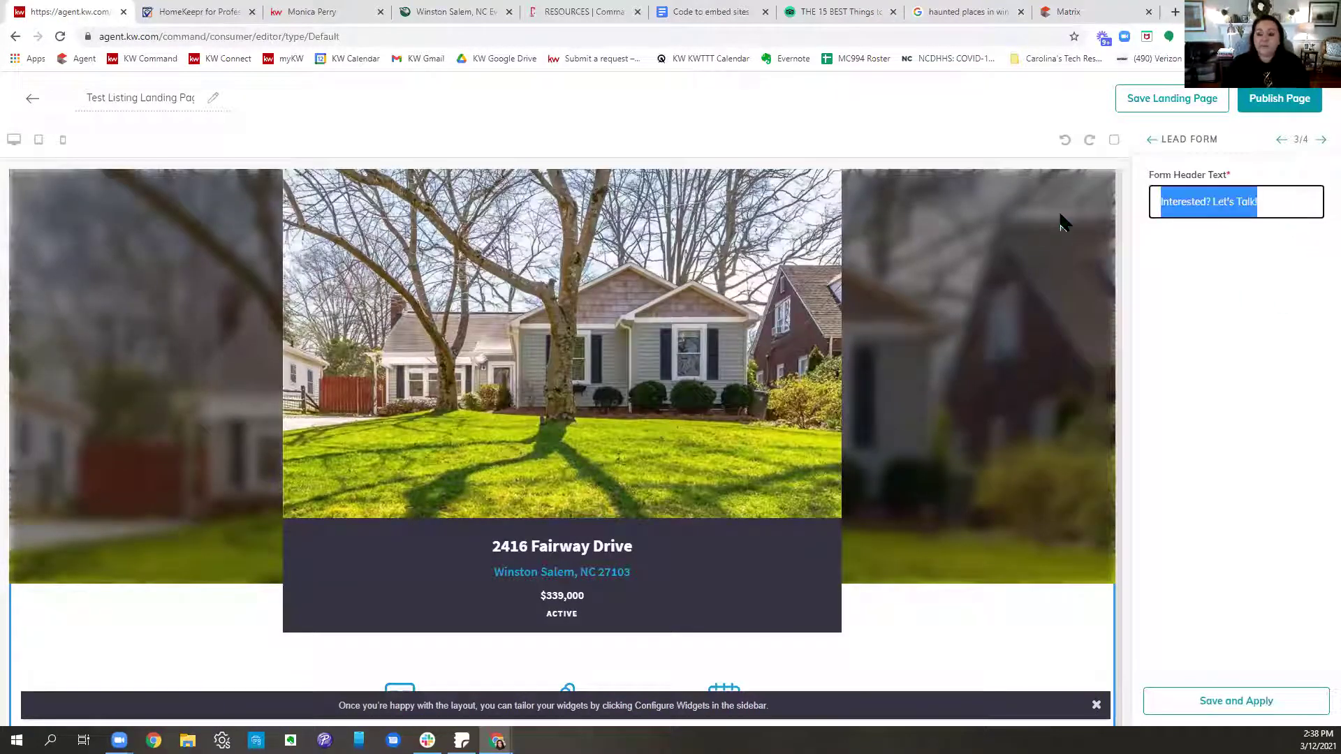
Step: Replace the lead form header with 'Please sign in to our Open House' and save
type("Please sig")
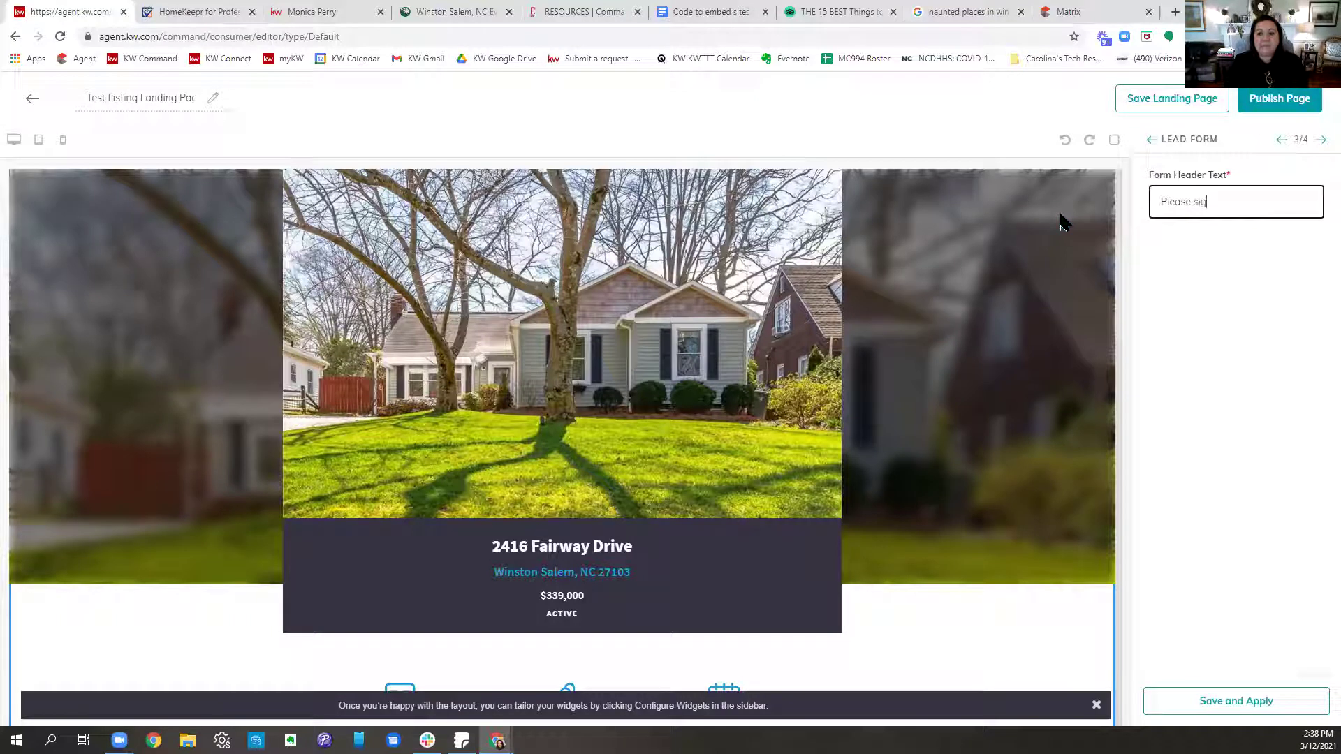
type("n in to our Open House")
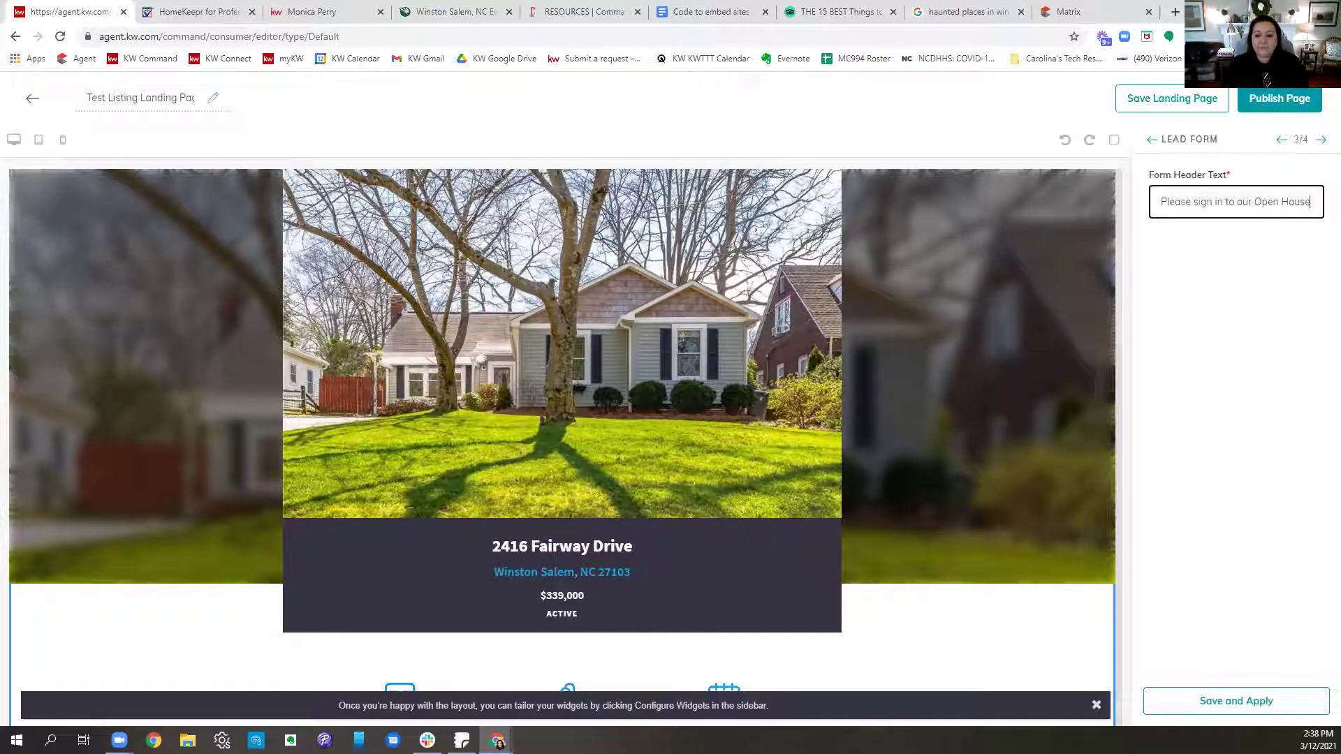
left_click(1194, 706)
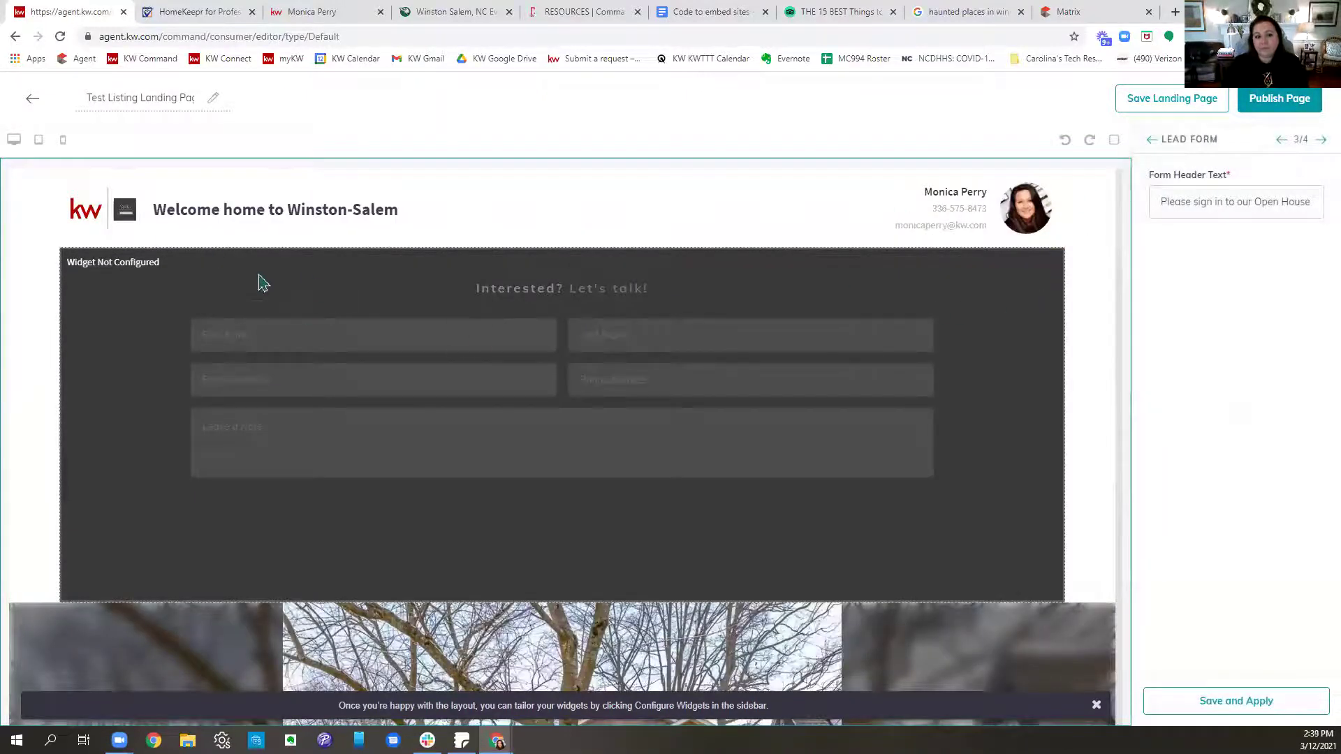
scroll(978, 470, "down", 3)
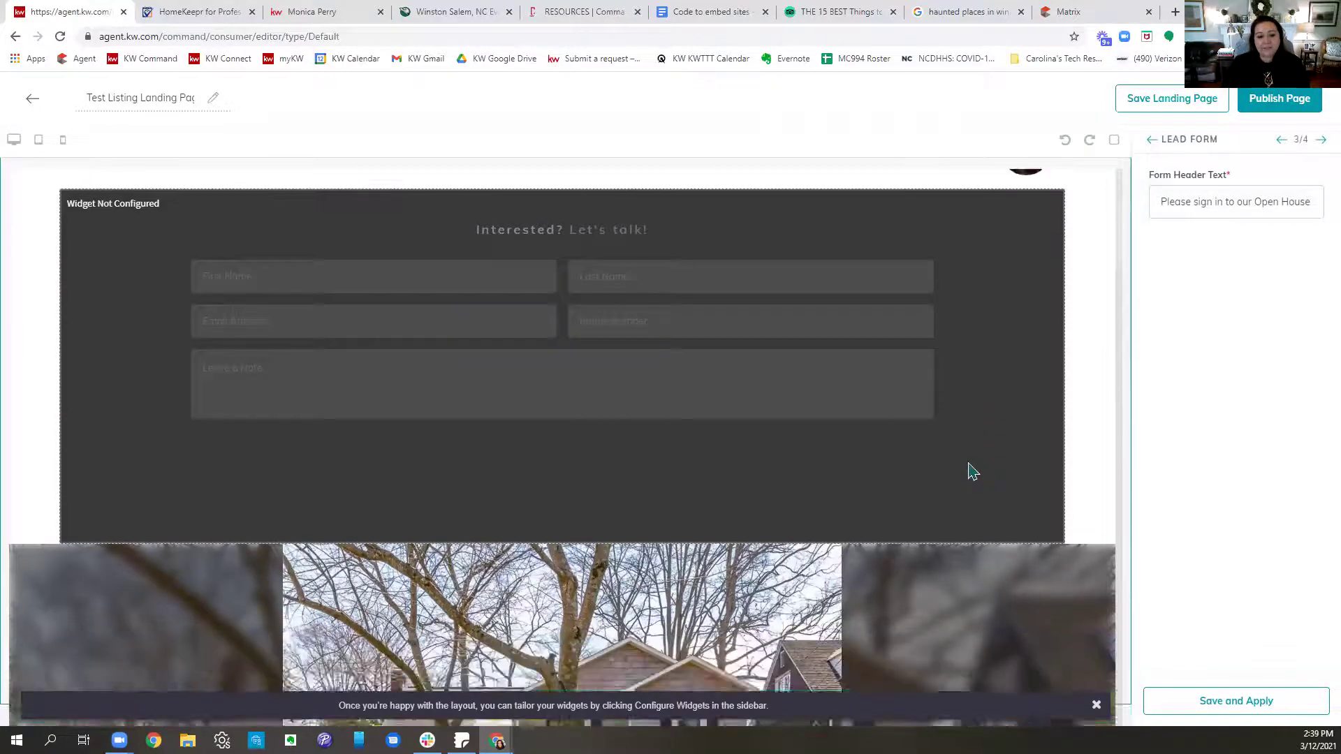
scroll(865, 408, "up", 3)
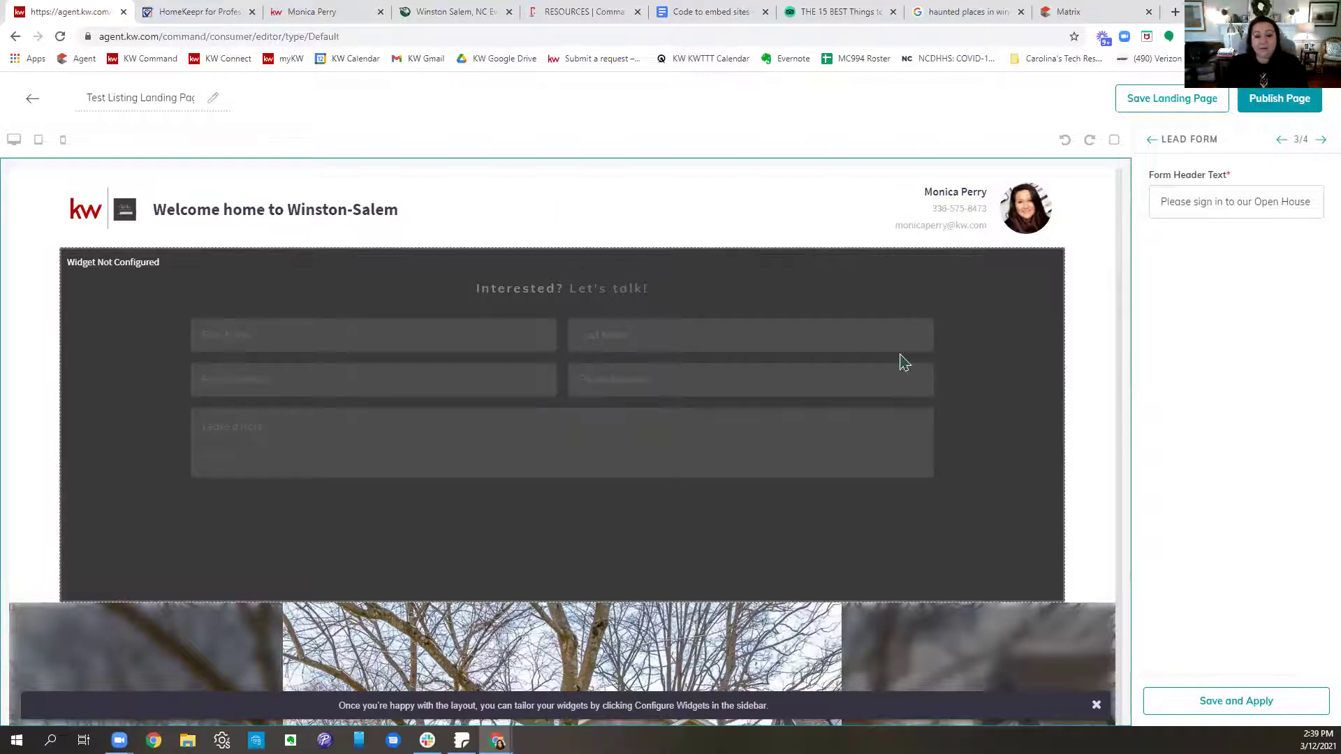
scroll(901, 363, "down", 6)
scroll(426, 387, "down", 2)
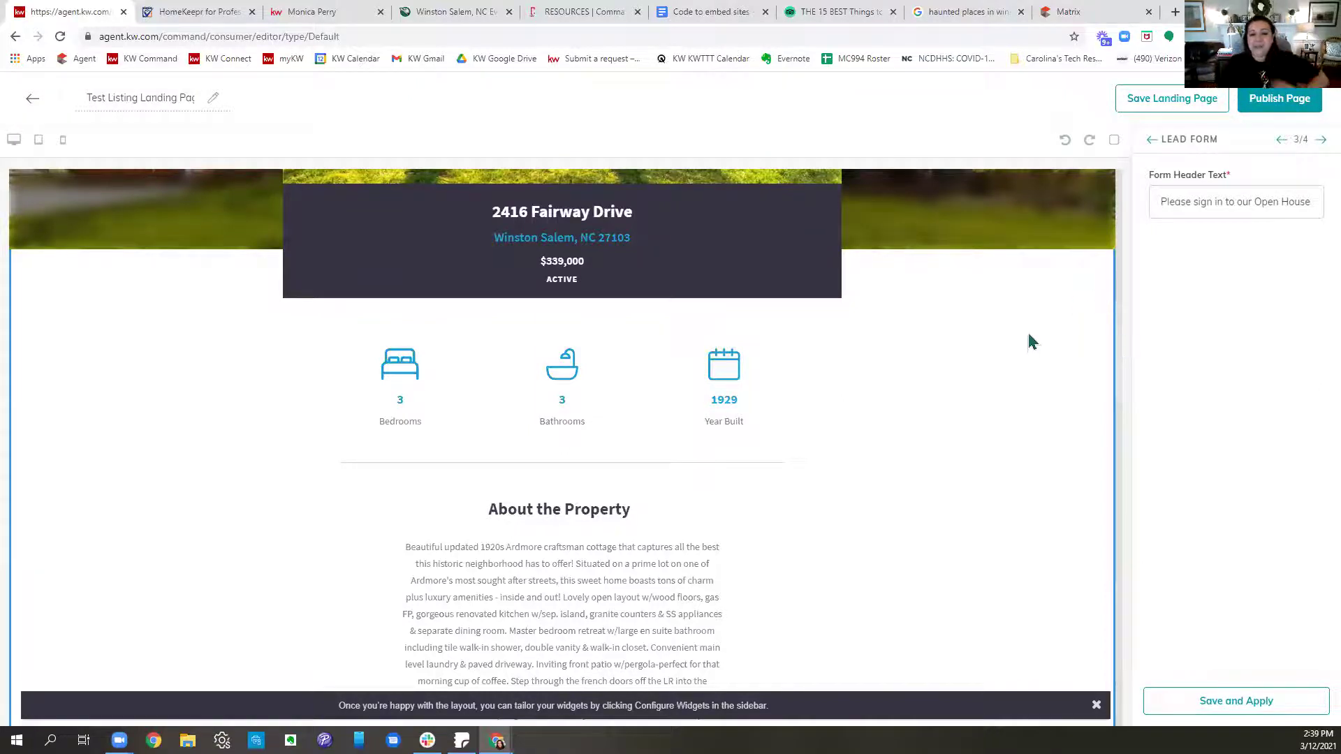
scroll(1026, 338, "up", 5)
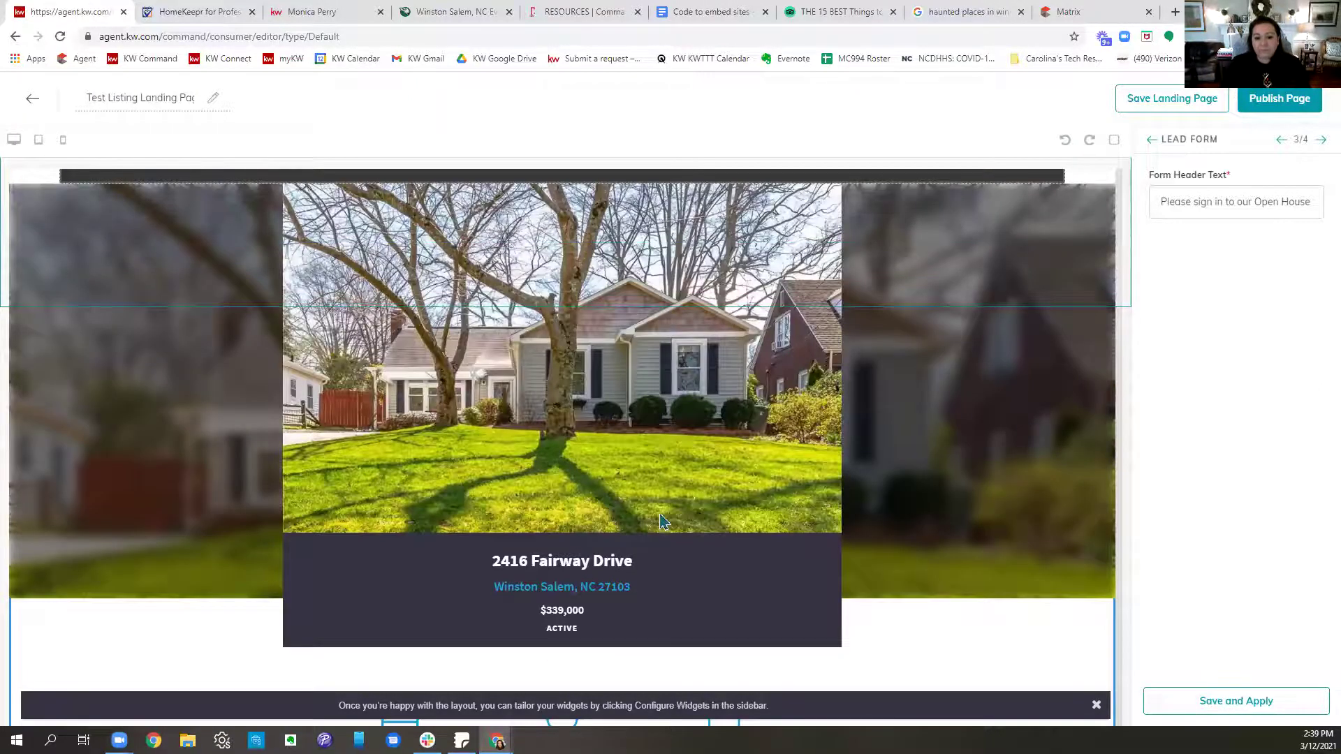
scroll(663, 524, "down", 6)
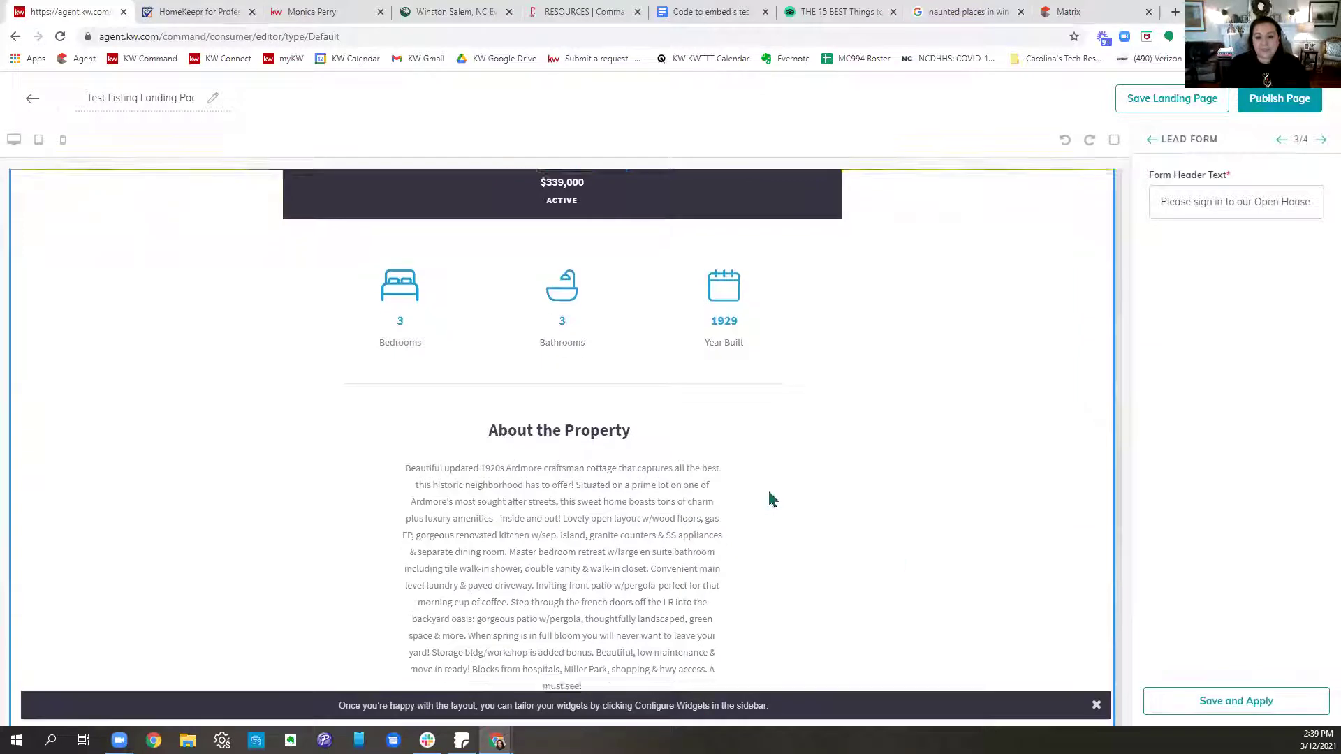
scroll(761, 419, "down", 1)
scroll(882, 353, "down", 3)
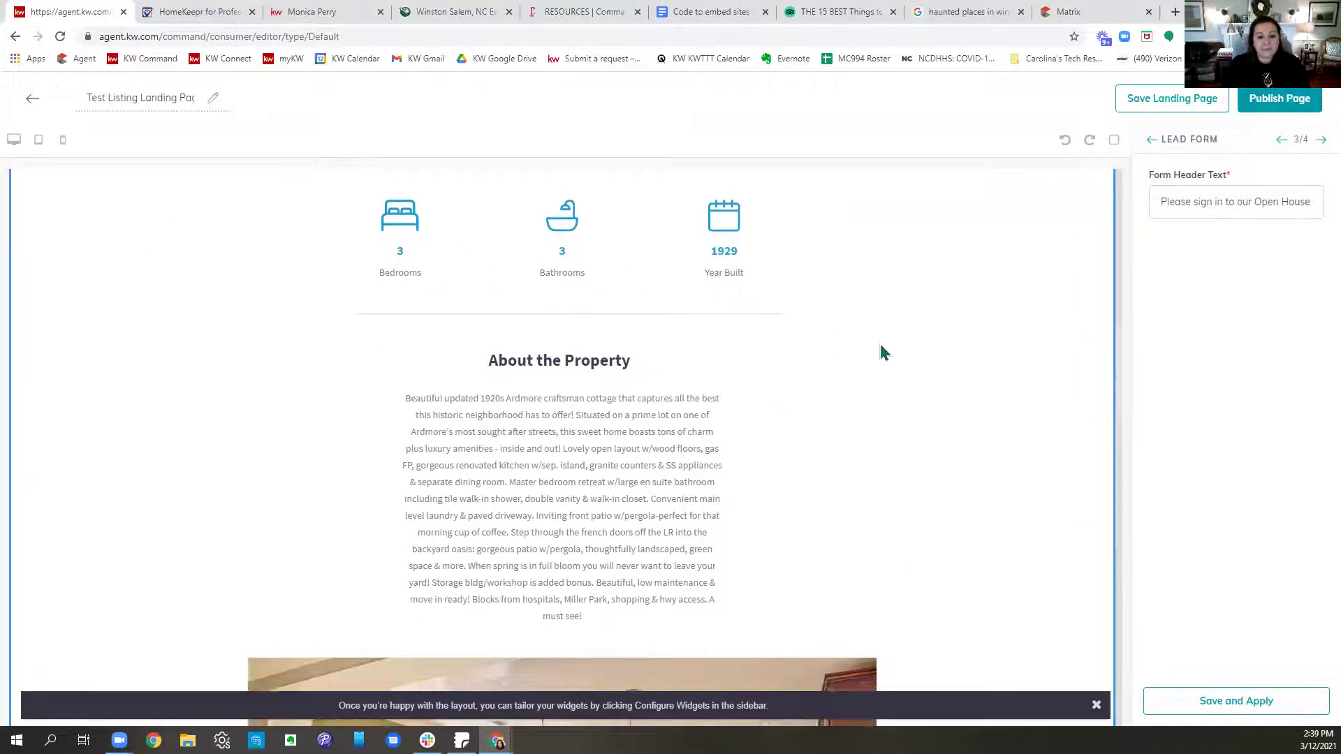
scroll(901, 440, "down", 4)
scroll(768, 464, "down", 4)
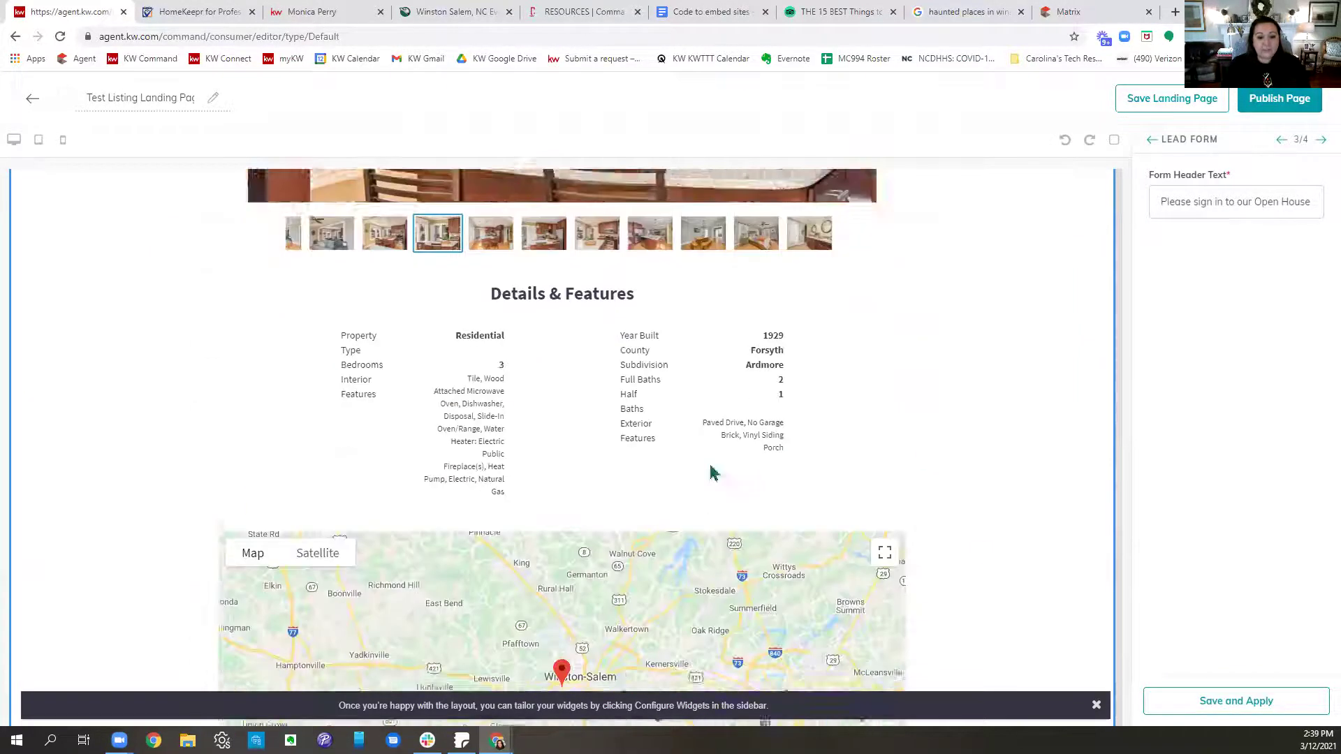
scroll(889, 389, "down", 5)
scroll(888, 399, "down", 2)
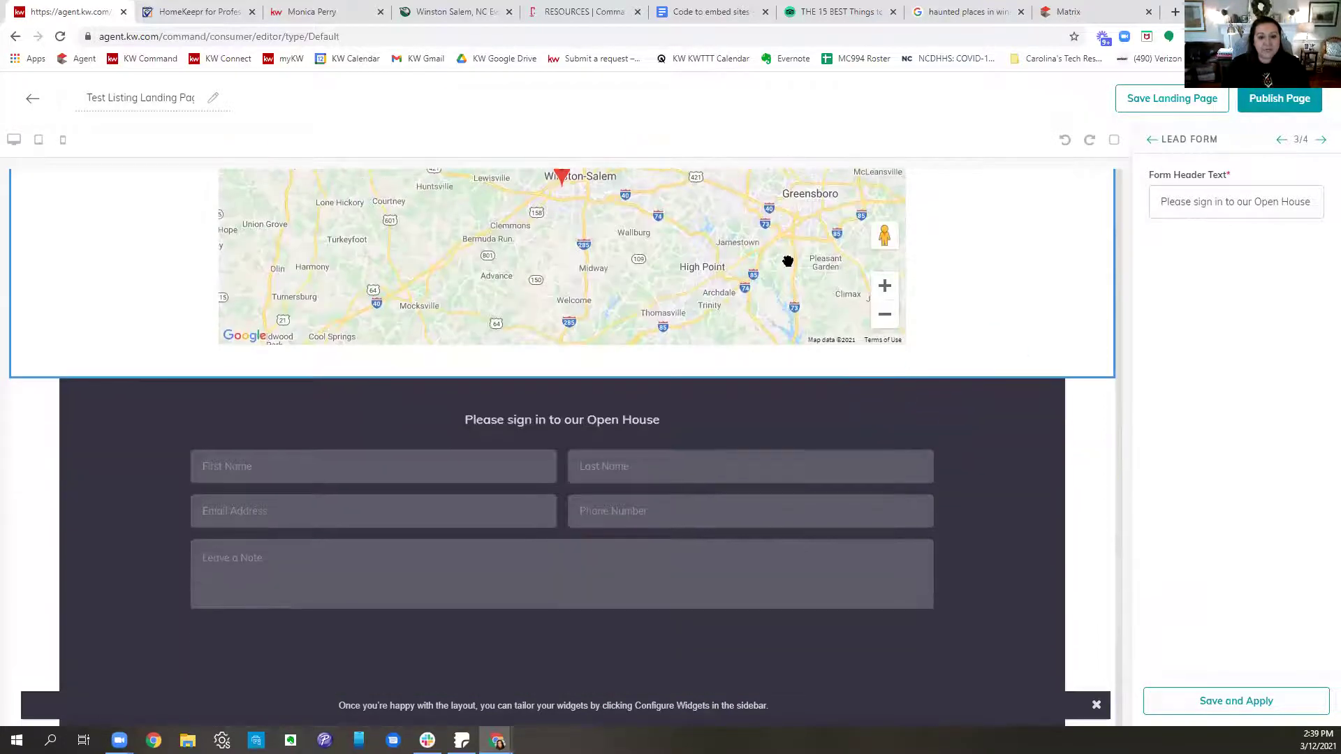
scroll(978, 299, "down", 4)
scroll(978, 298, "up", 4)
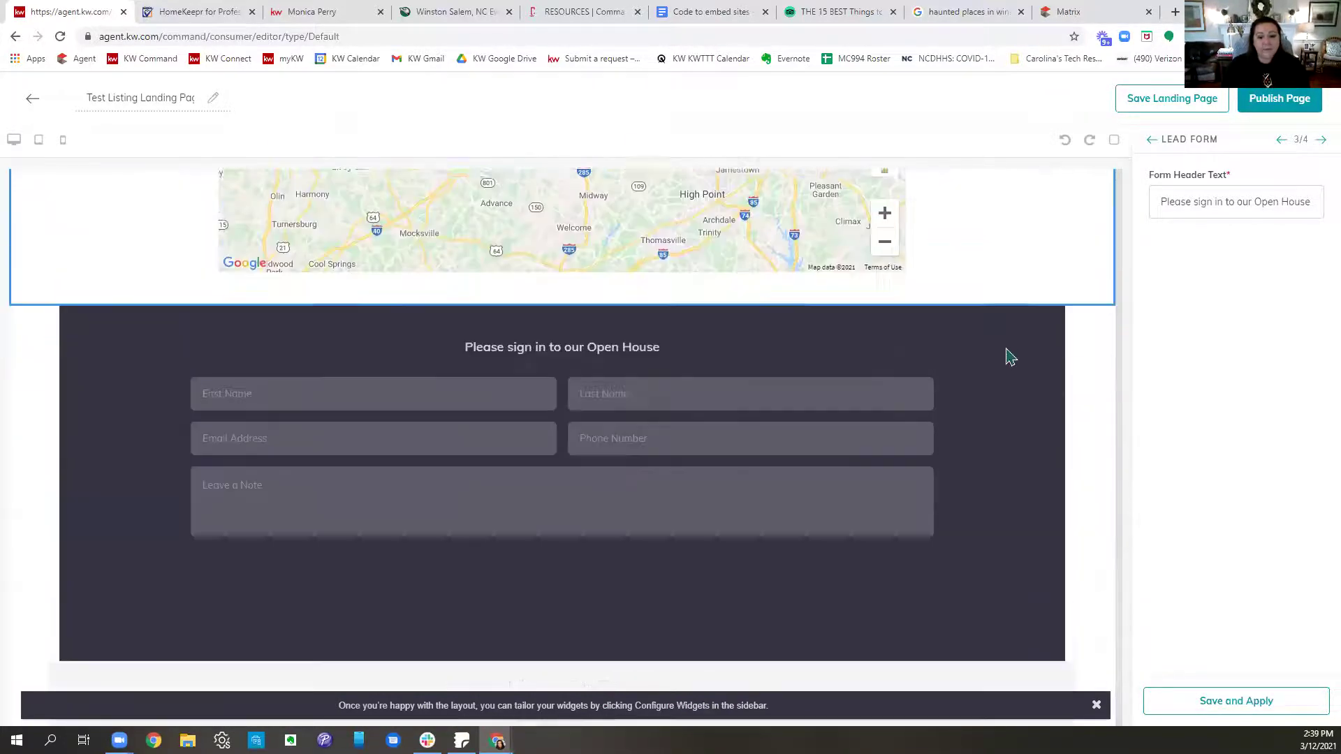
scroll(954, 357, "up", 17)
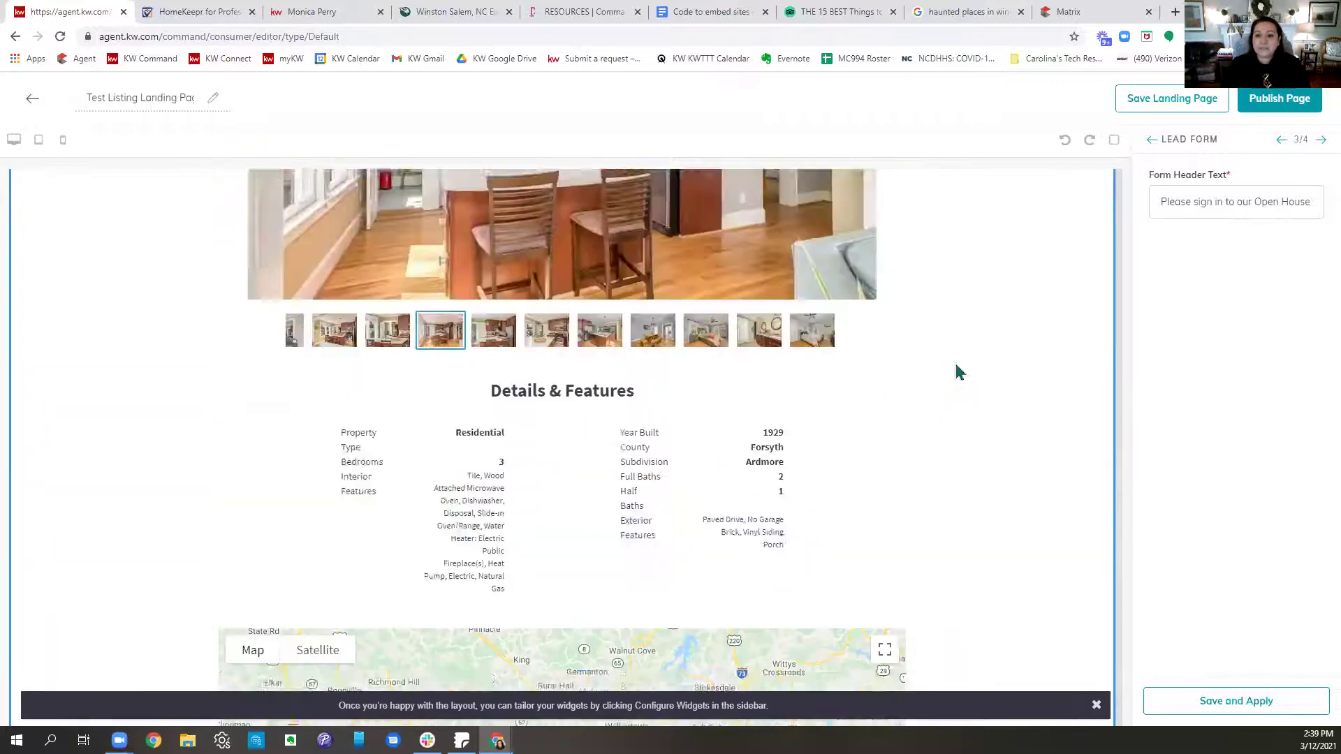
scroll(954, 358, "down", 11)
scroll(883, 523, "down", 10)
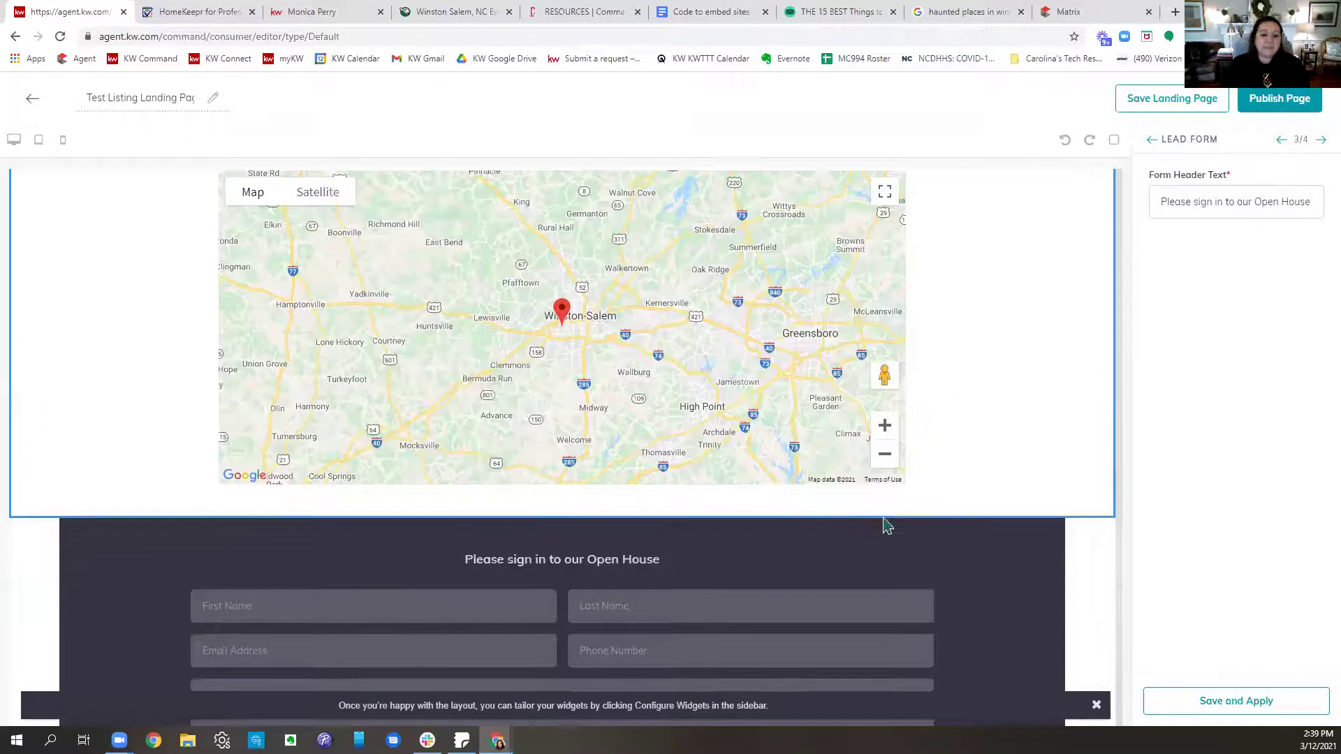
scroll(895, 467, "up", 1)
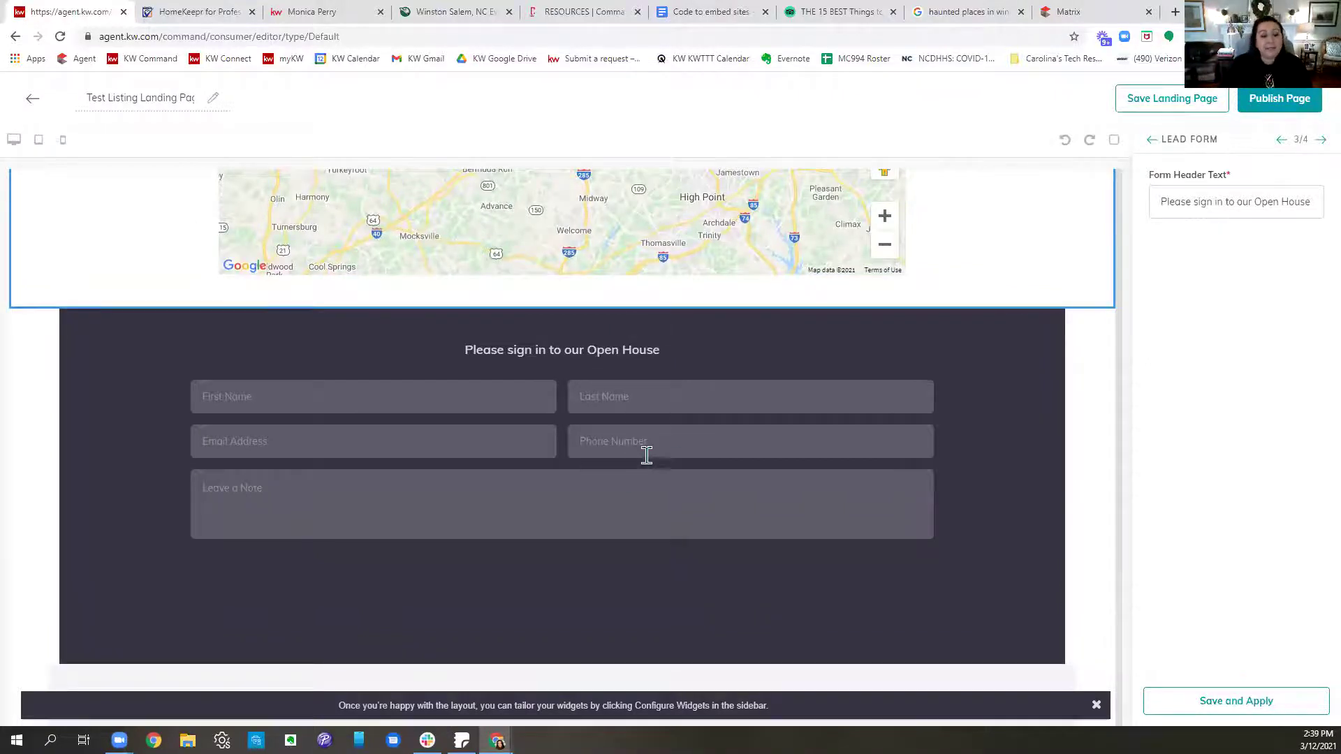
left_click(468, 408)
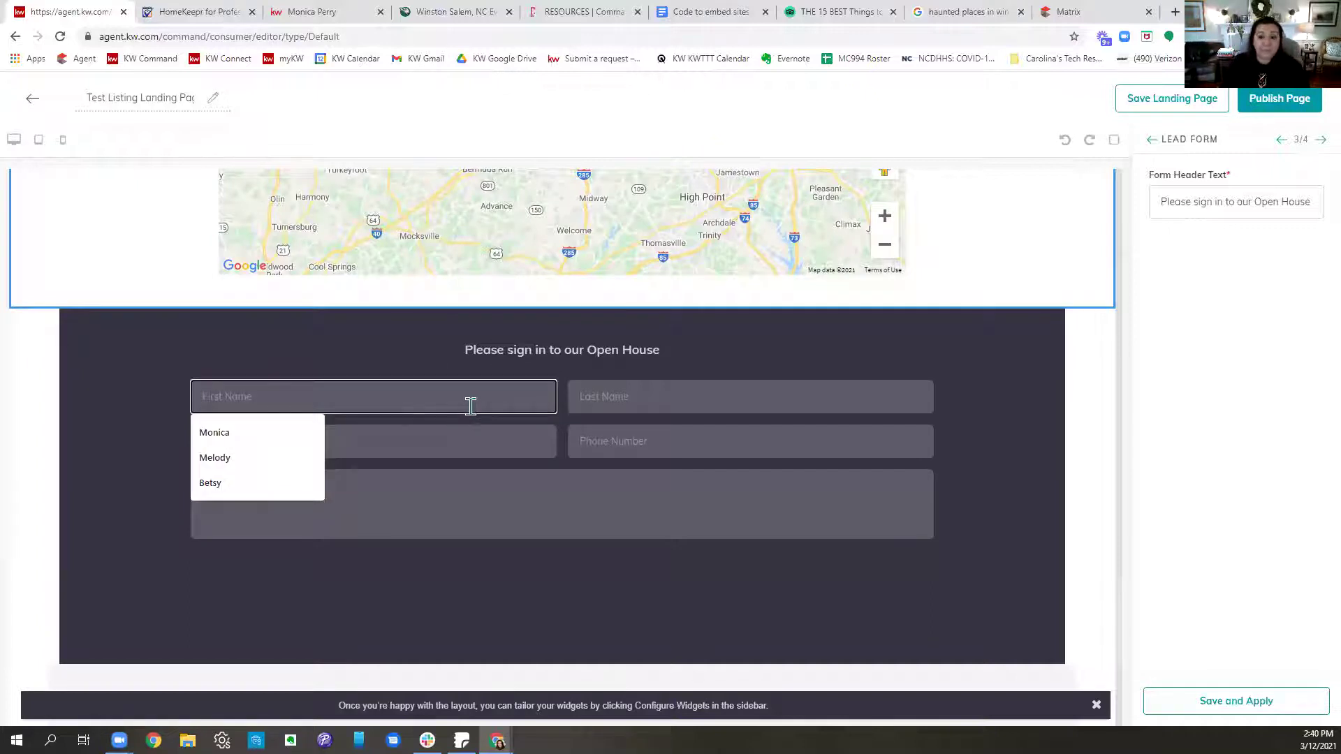
scroll(469, 405, "up", 15)
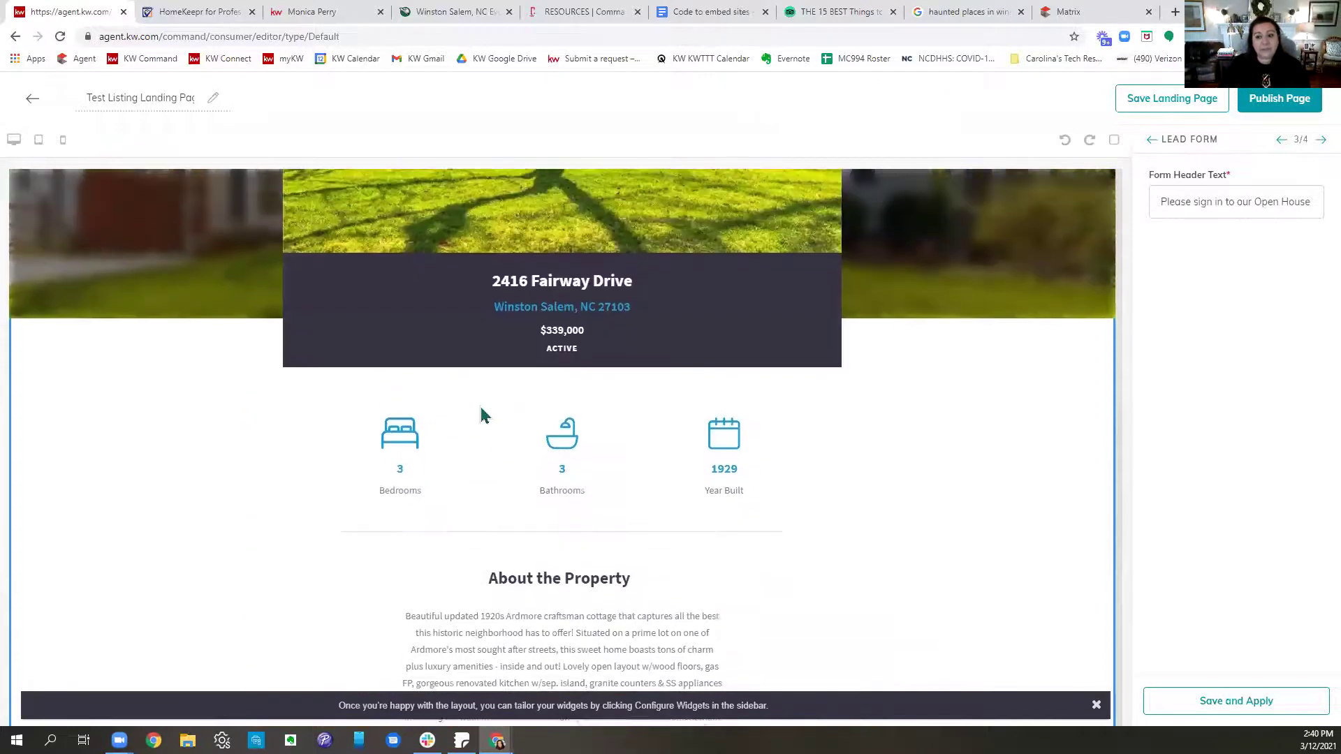
left_click_drag(469, 405, 506, 402)
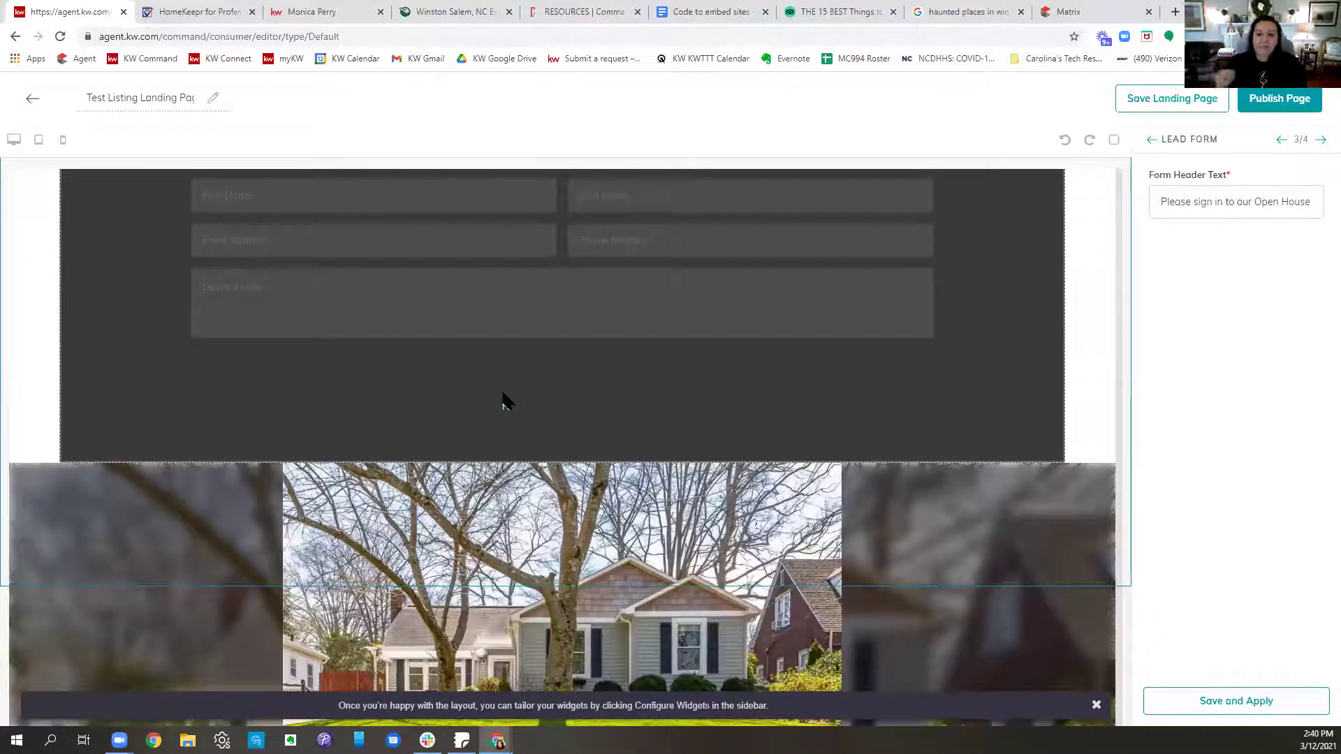
Step: Publish the Test Listing Landing Page and confirm with Yes
left_click(1277, 100)
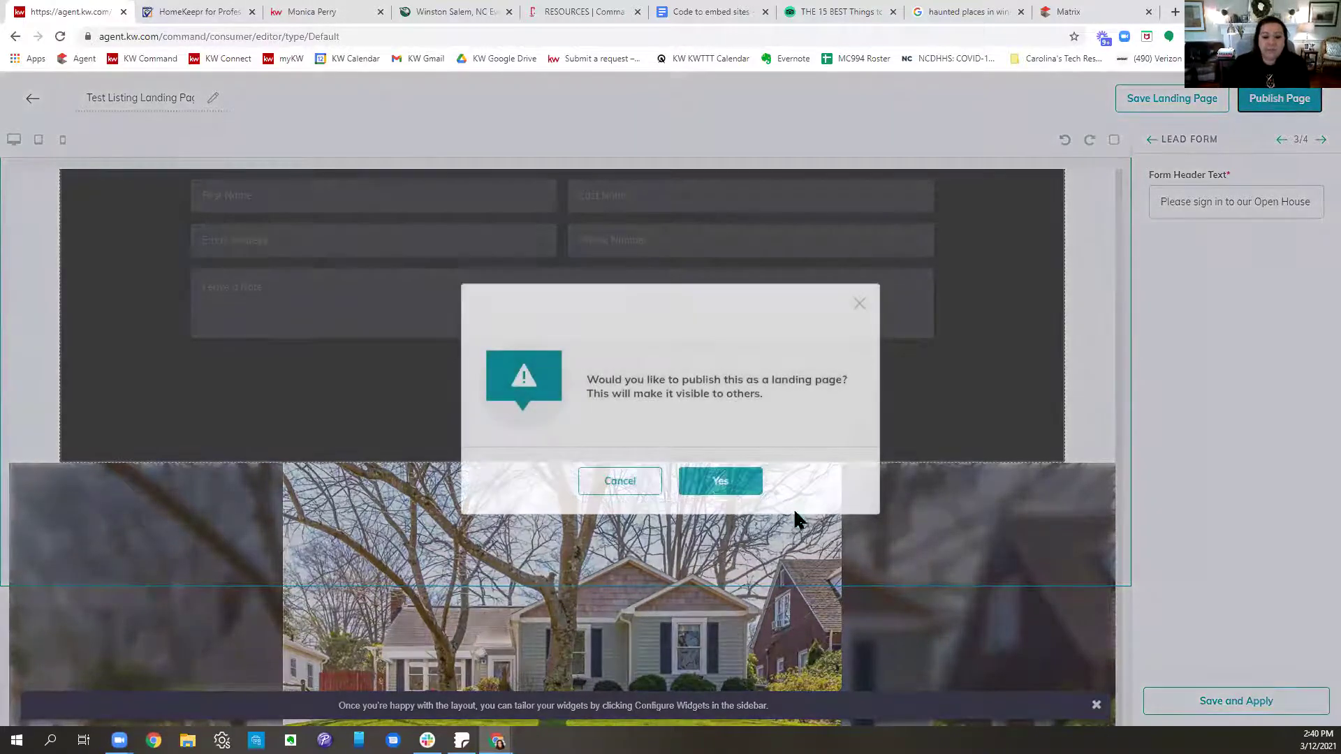
left_click(718, 489)
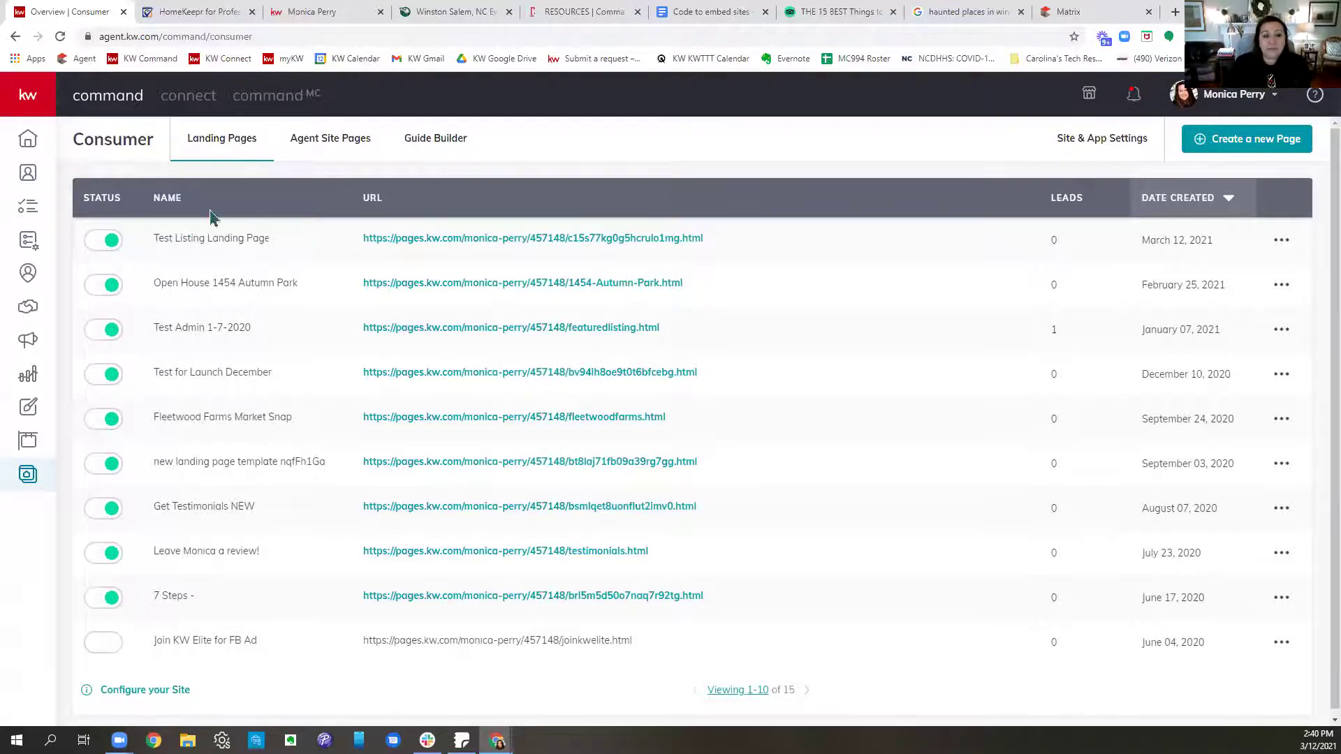
left_click(333, 14)
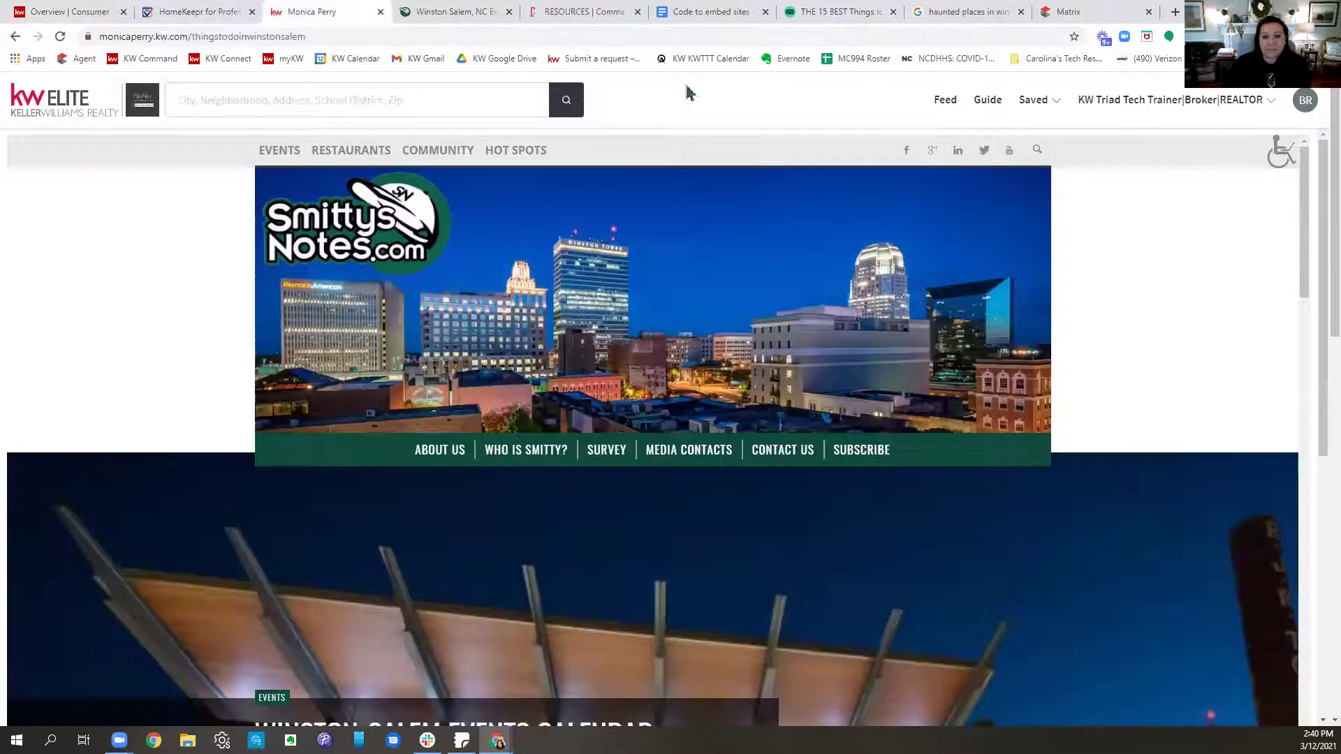
left_click(47, 106)
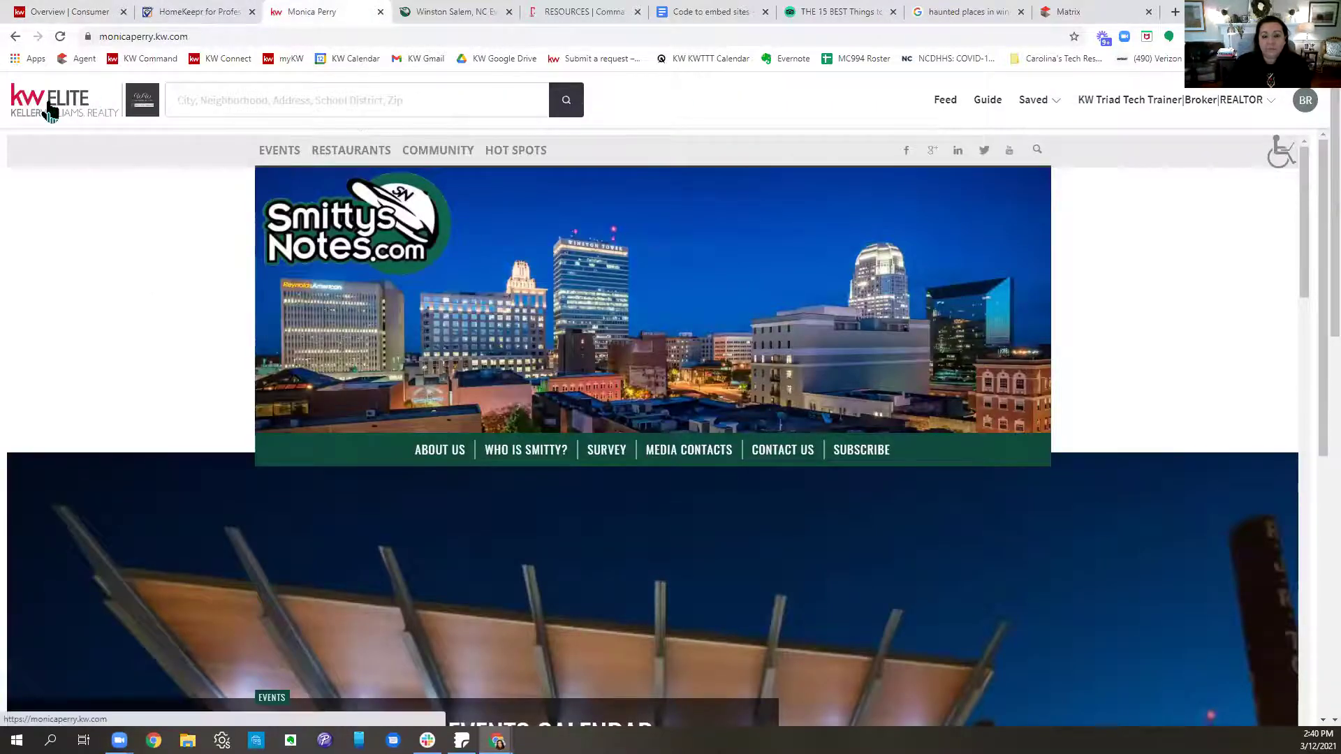
left_click(66, 11)
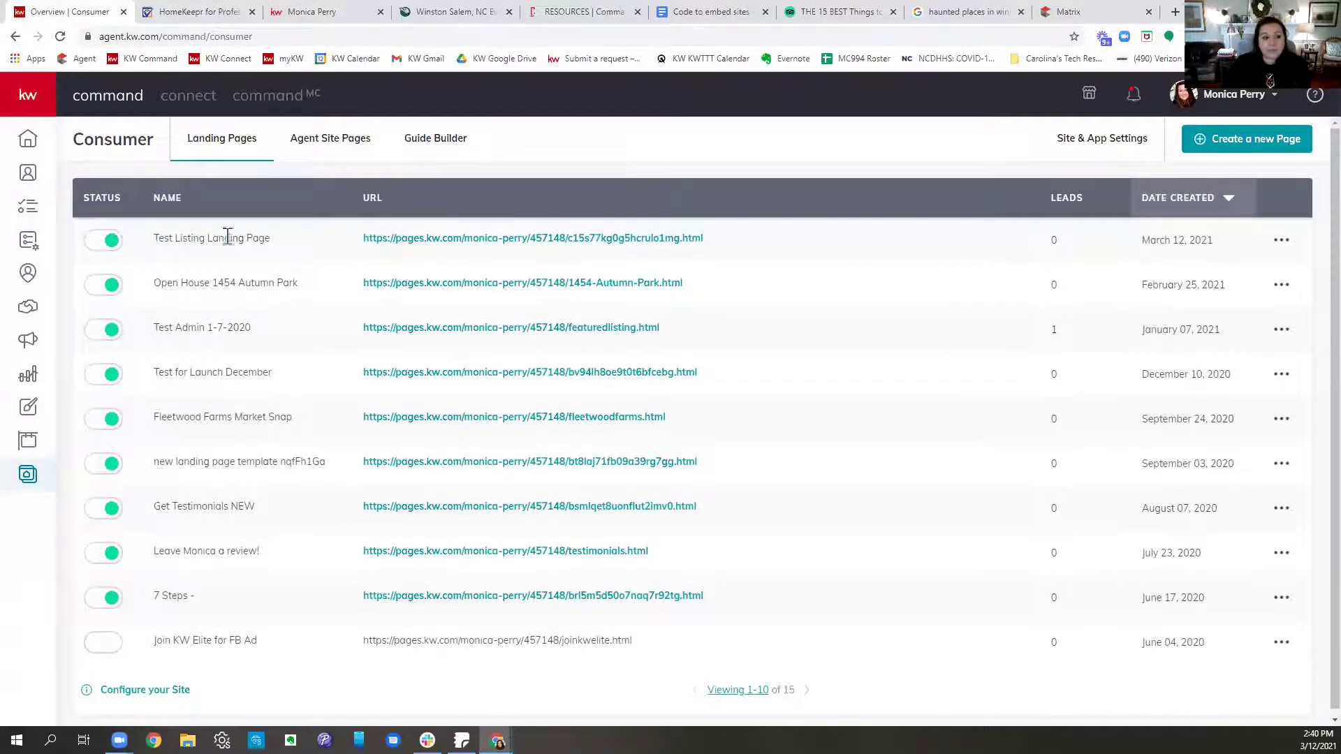
left_click_drag(158, 240, 303, 239)
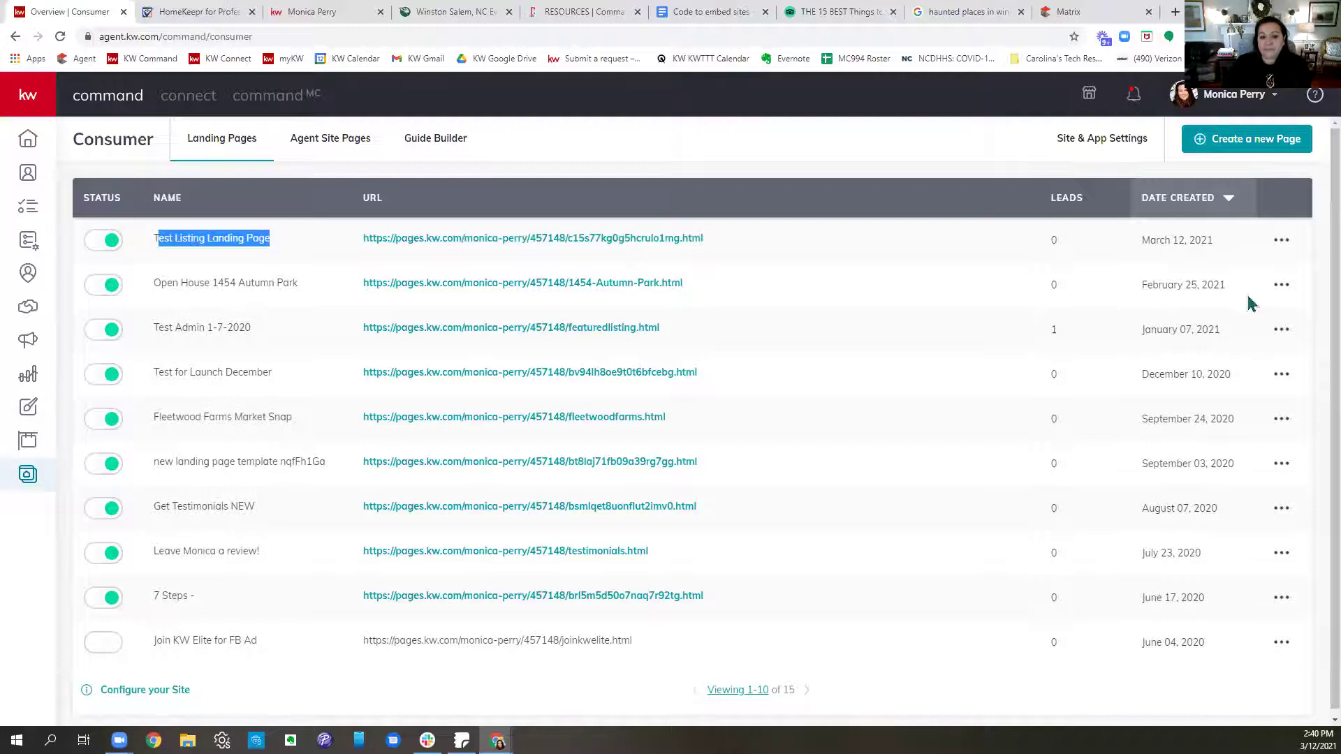
Step: Change the first landing page's URL suffix to 2416fairway.html and select the new link
left_click(1282, 240)
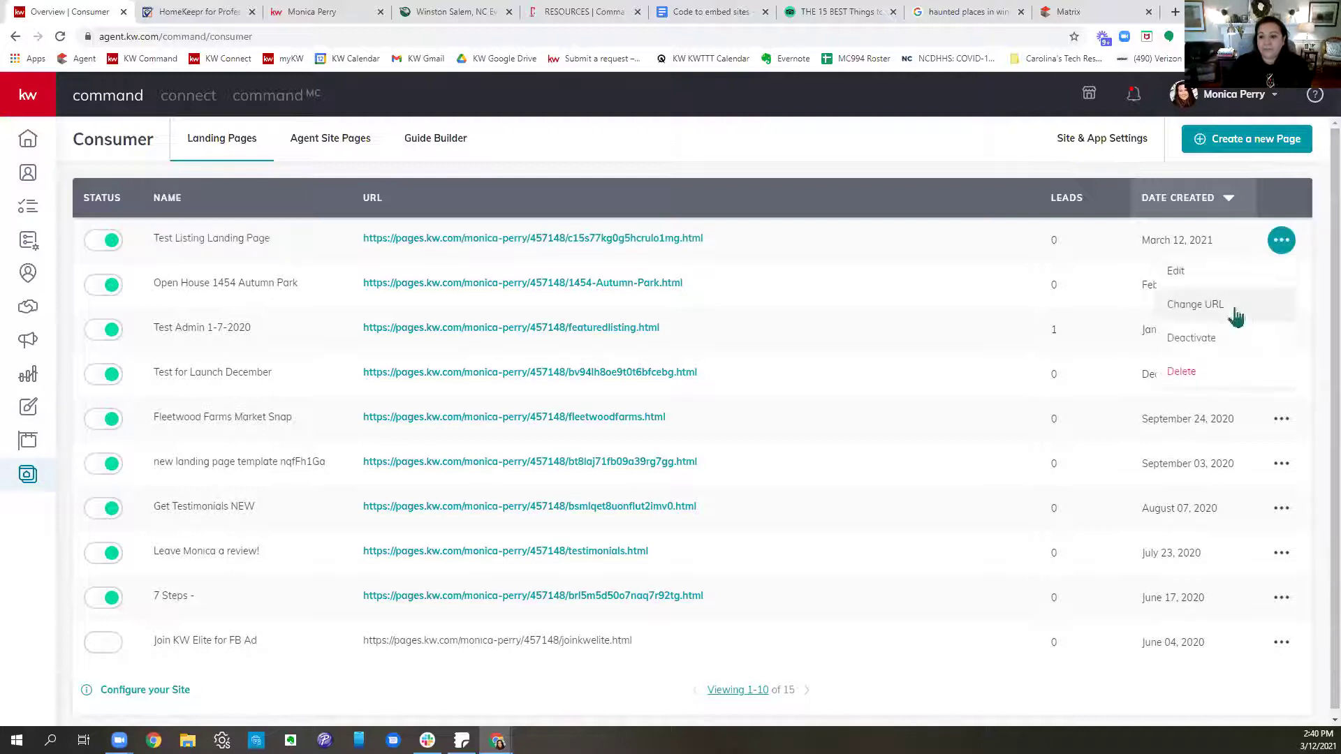
left_click(1211, 305)
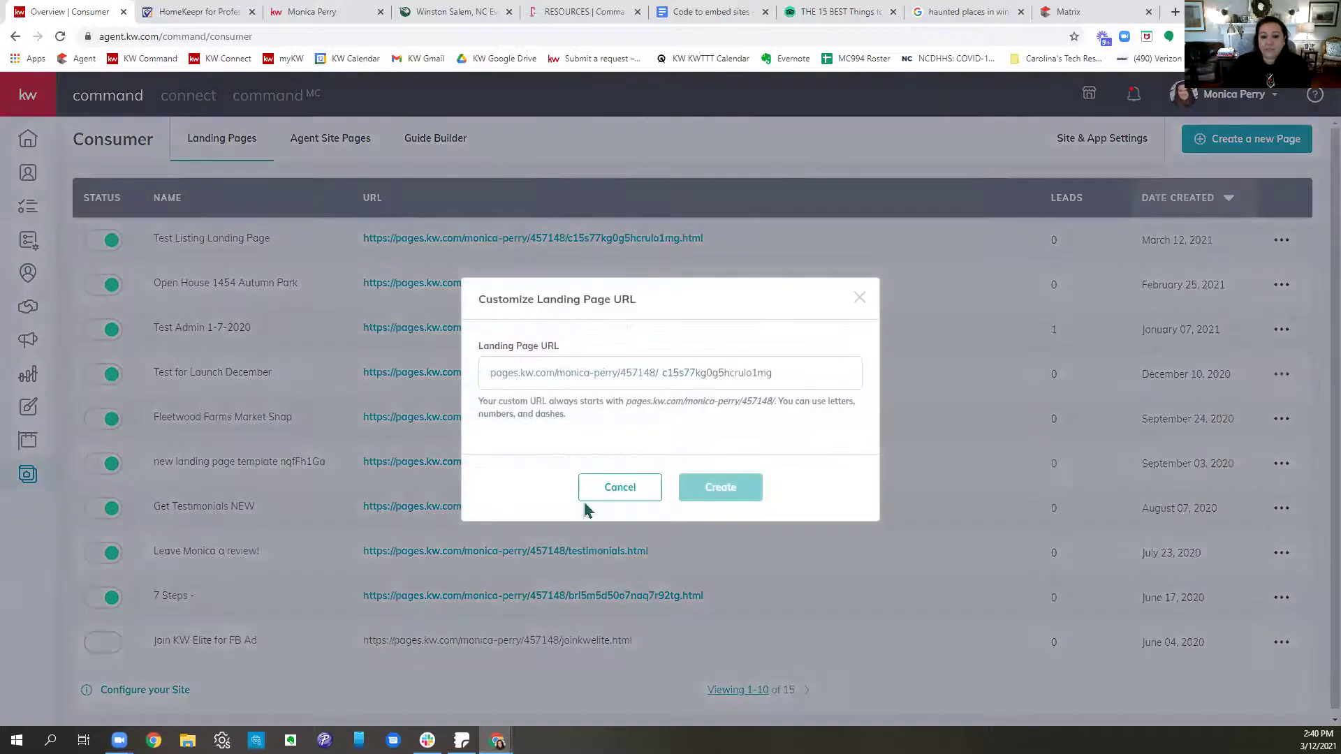
left_click_drag(851, 377, 648, 390)
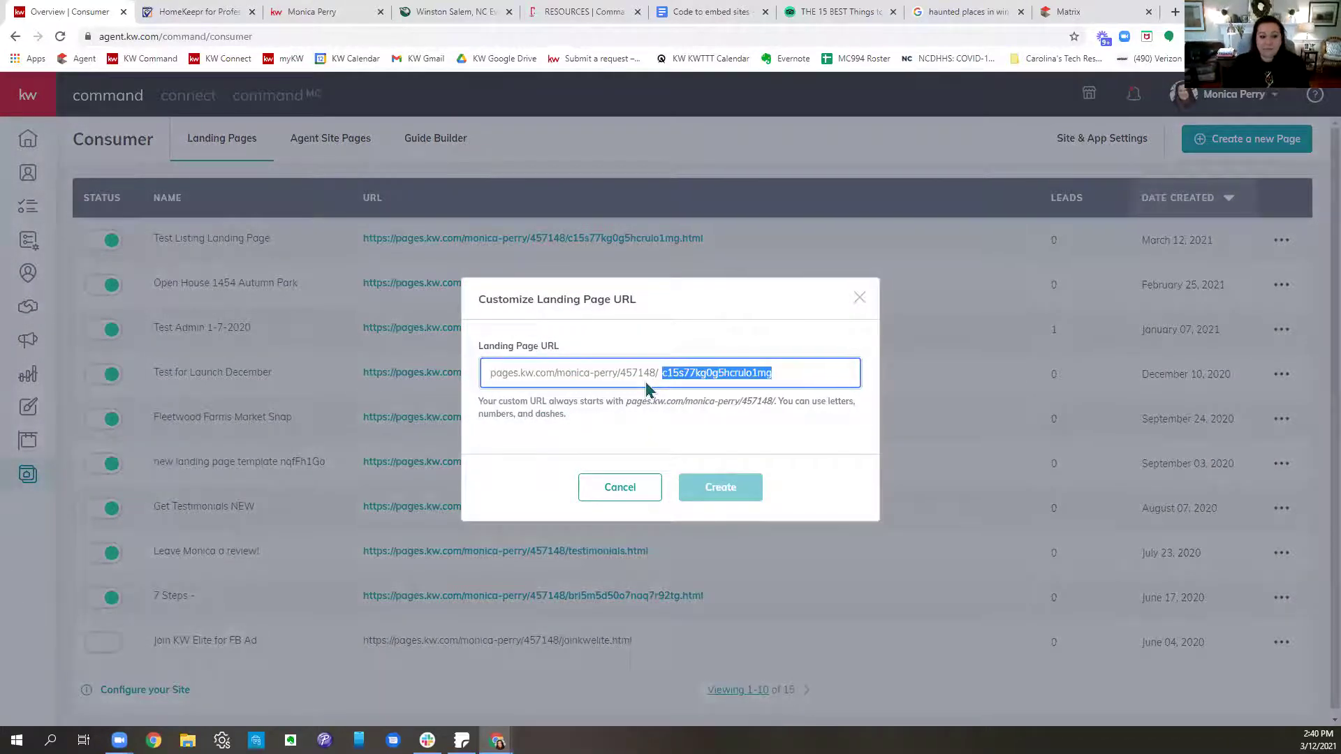
left_click(1056, 14)
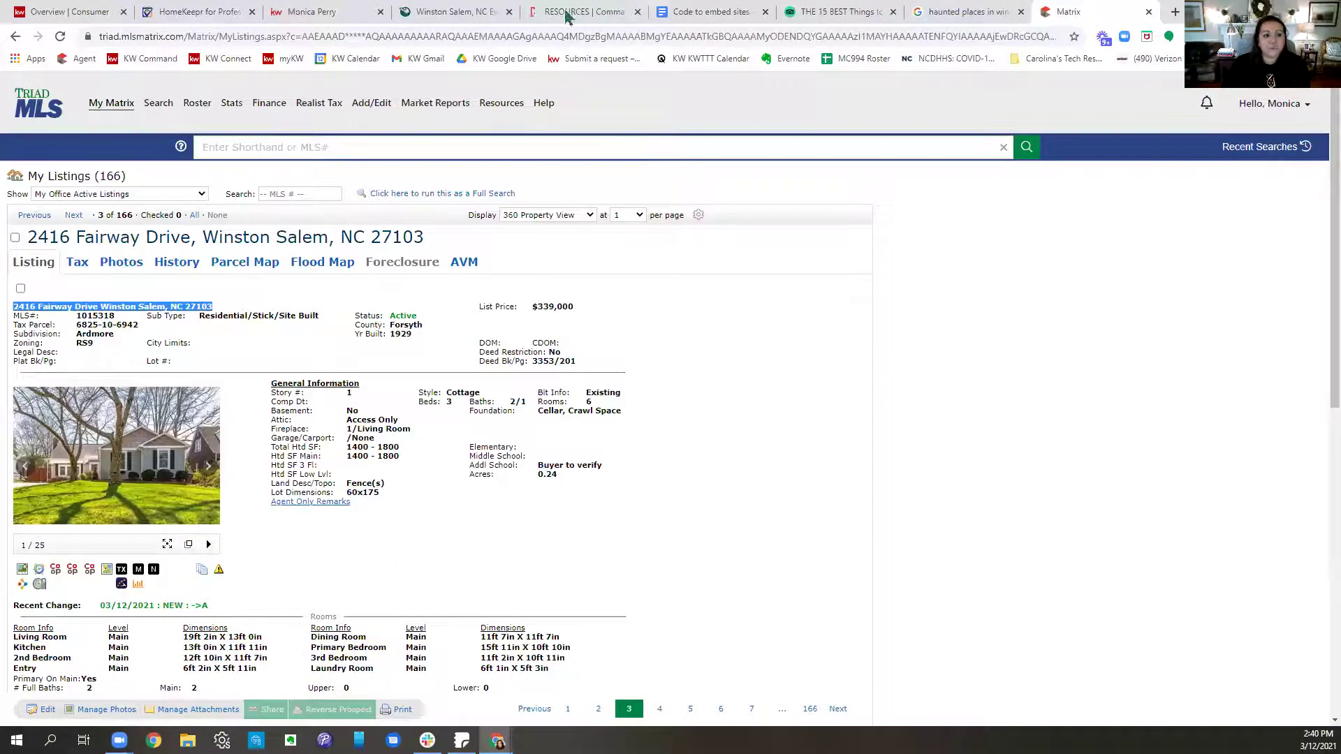
left_click(74, 12)
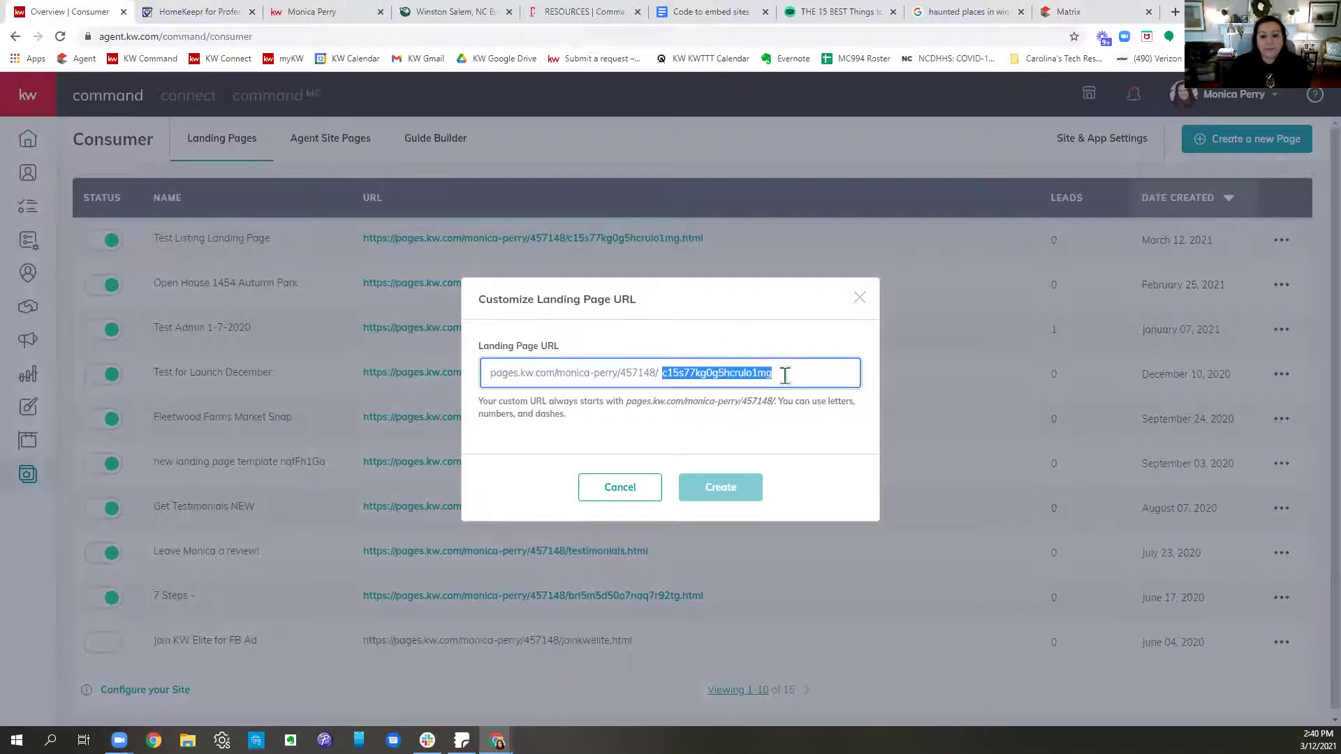
type("2416fairway")
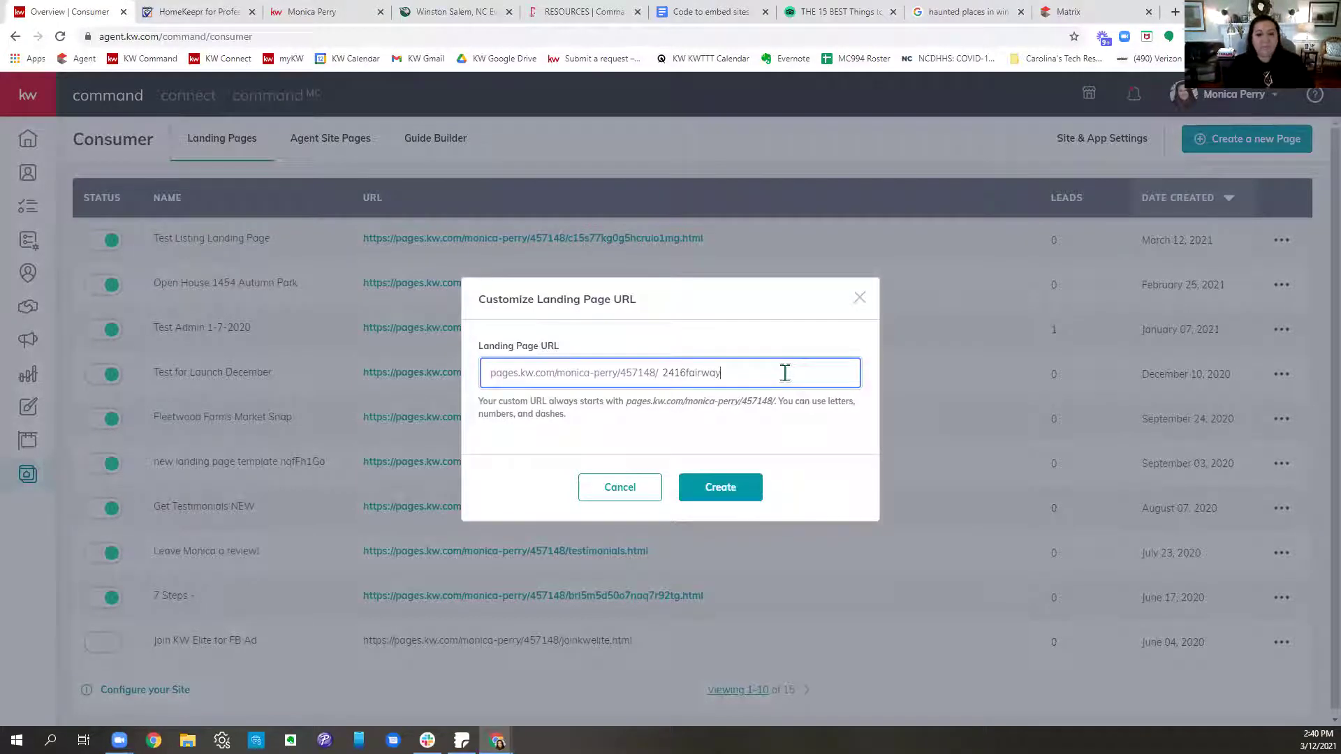
left_click(740, 487)
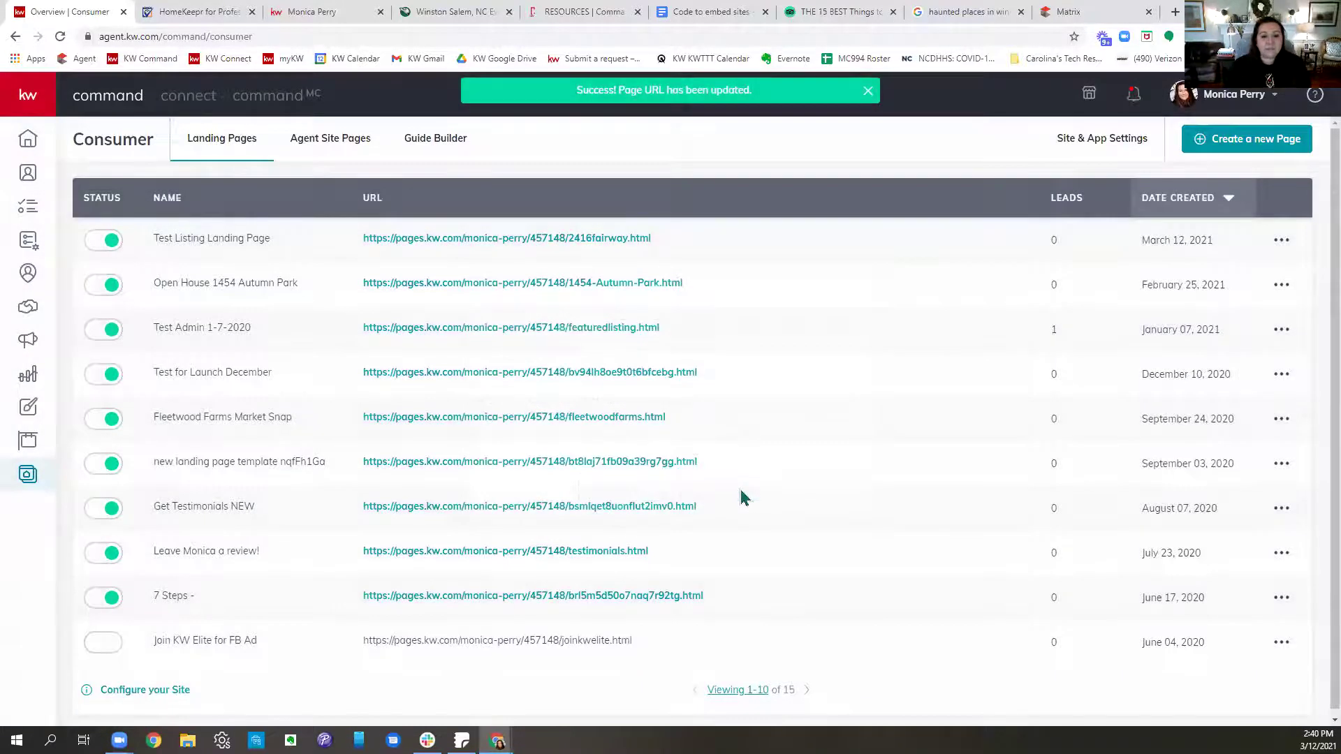
left_click_drag(687, 243, 368, 239)
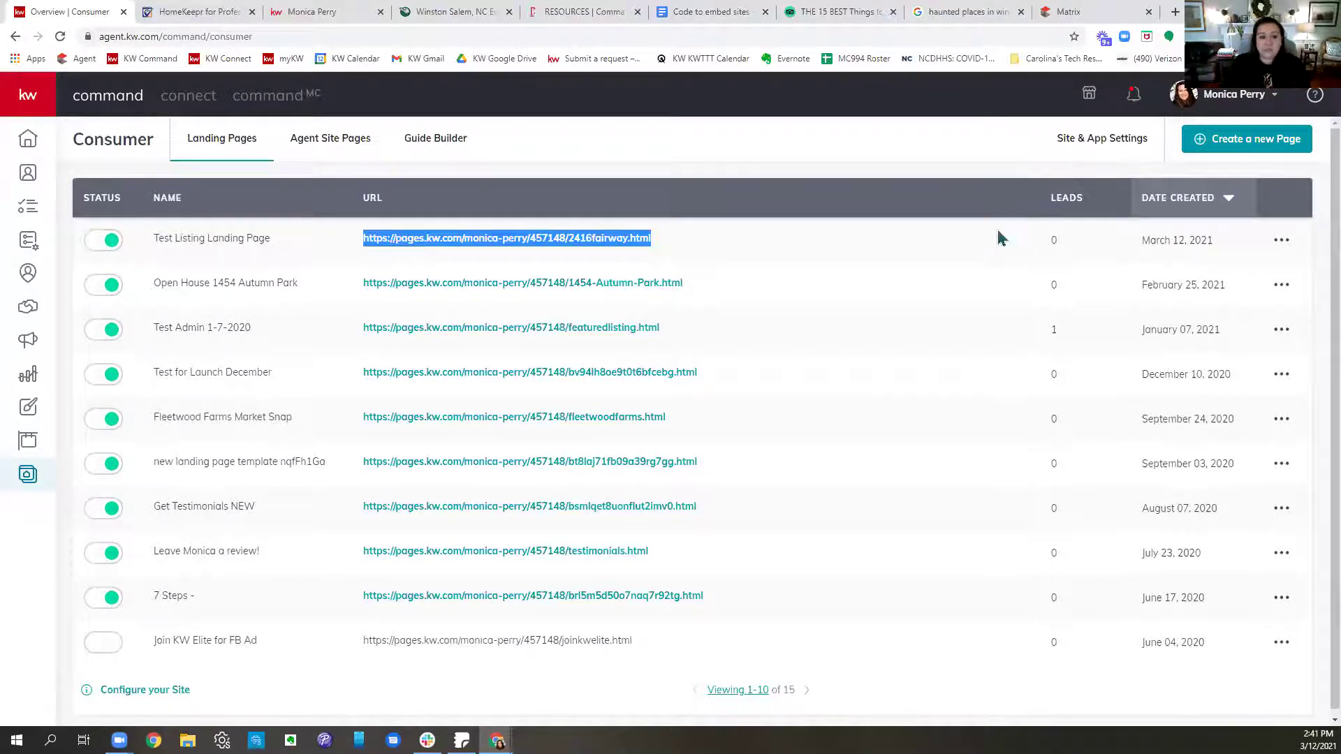
Step: Set the Test Listing Landing Page to inactive and open the Fleetwood Farms page in a new tab
left_click(836, 137)
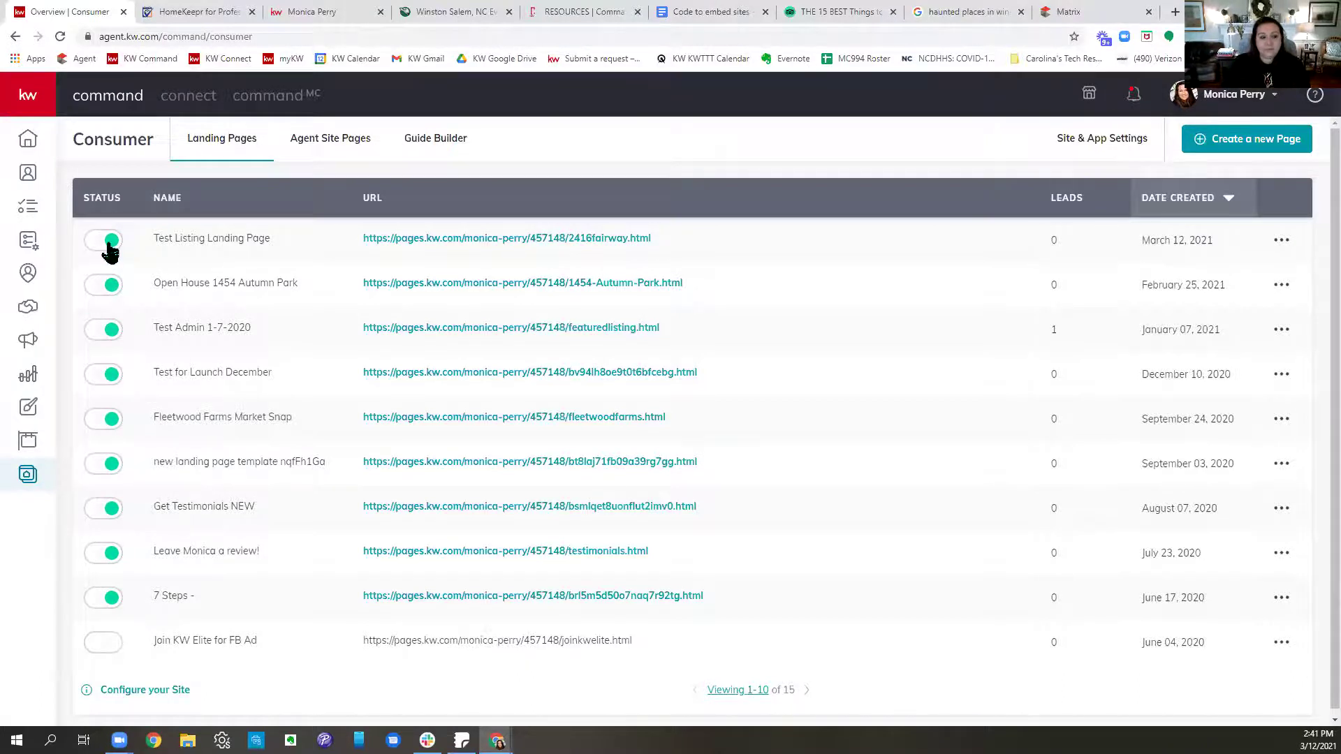
left_click(109, 245)
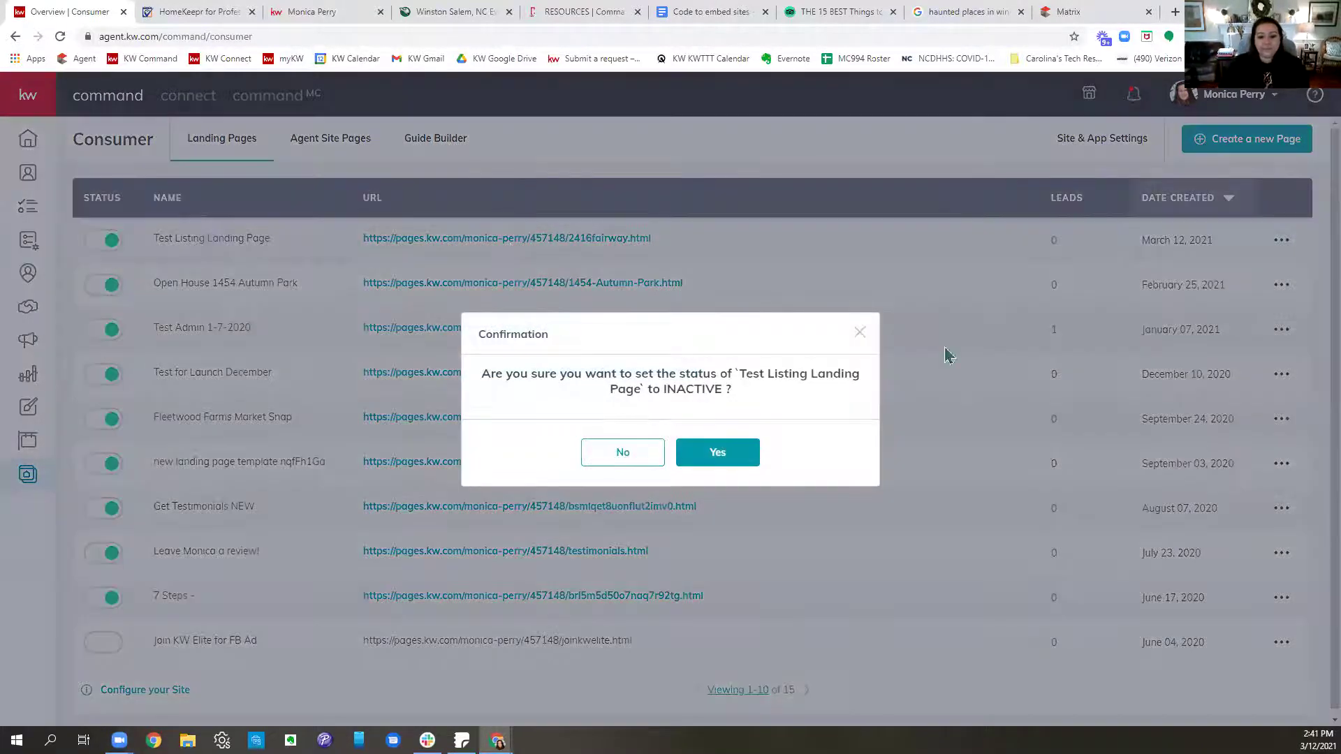
left_click(727, 464)
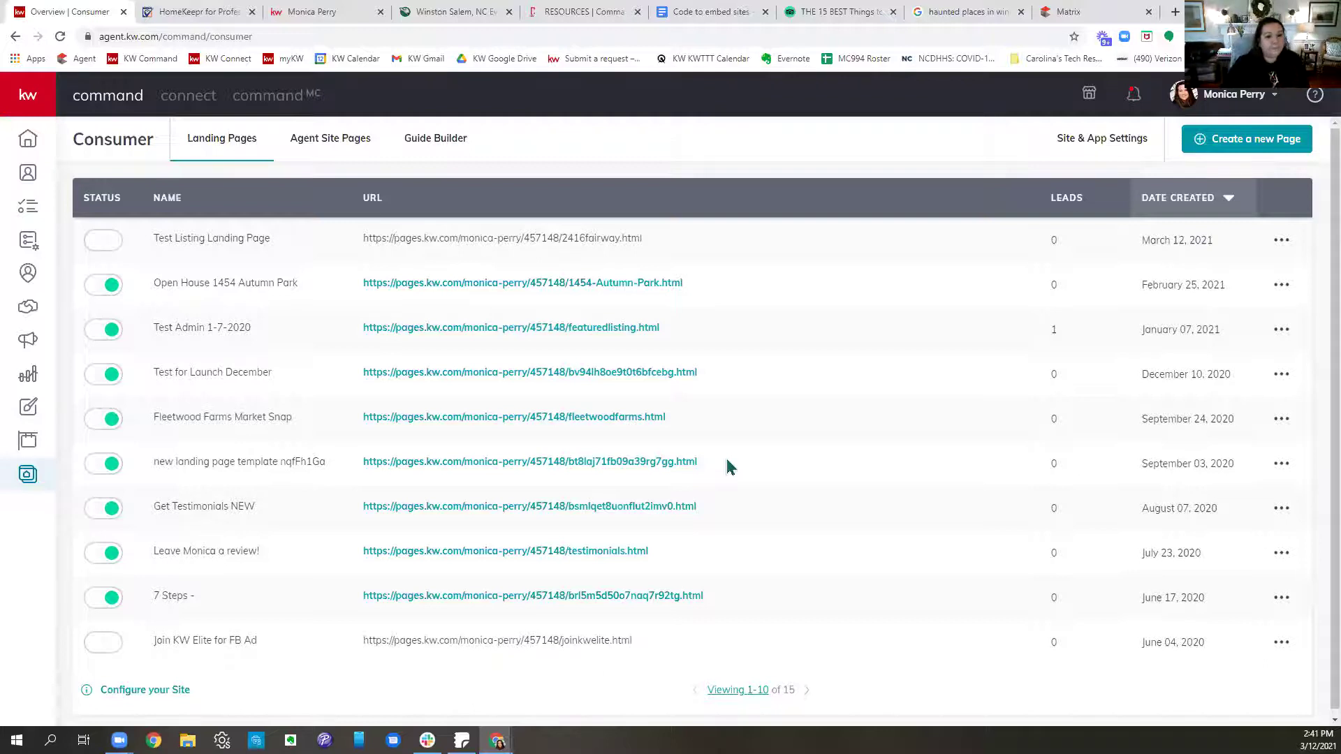
left_click(598, 417)
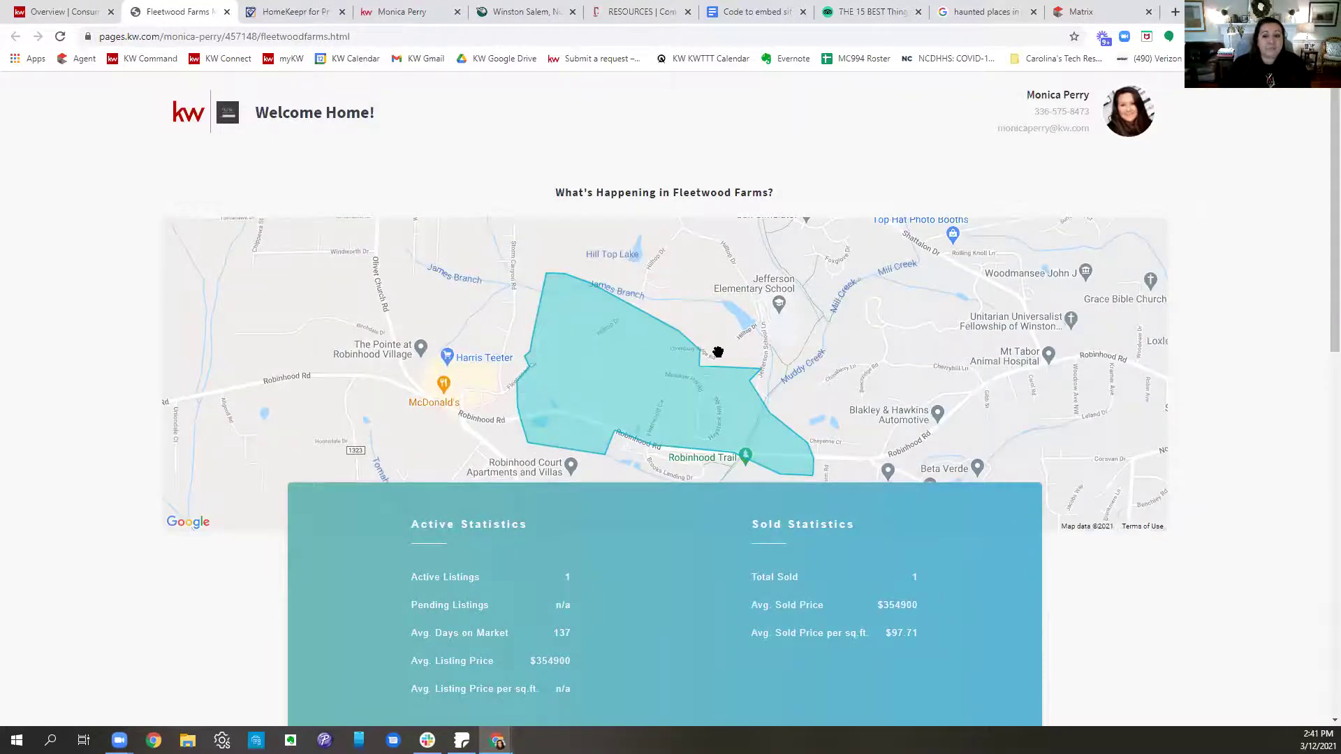
Step: Look over the Fleetwood Farms page, then go back to the landing pages list
scroll(717, 350, "down", 9)
scroll(842, 441, "up", 9)
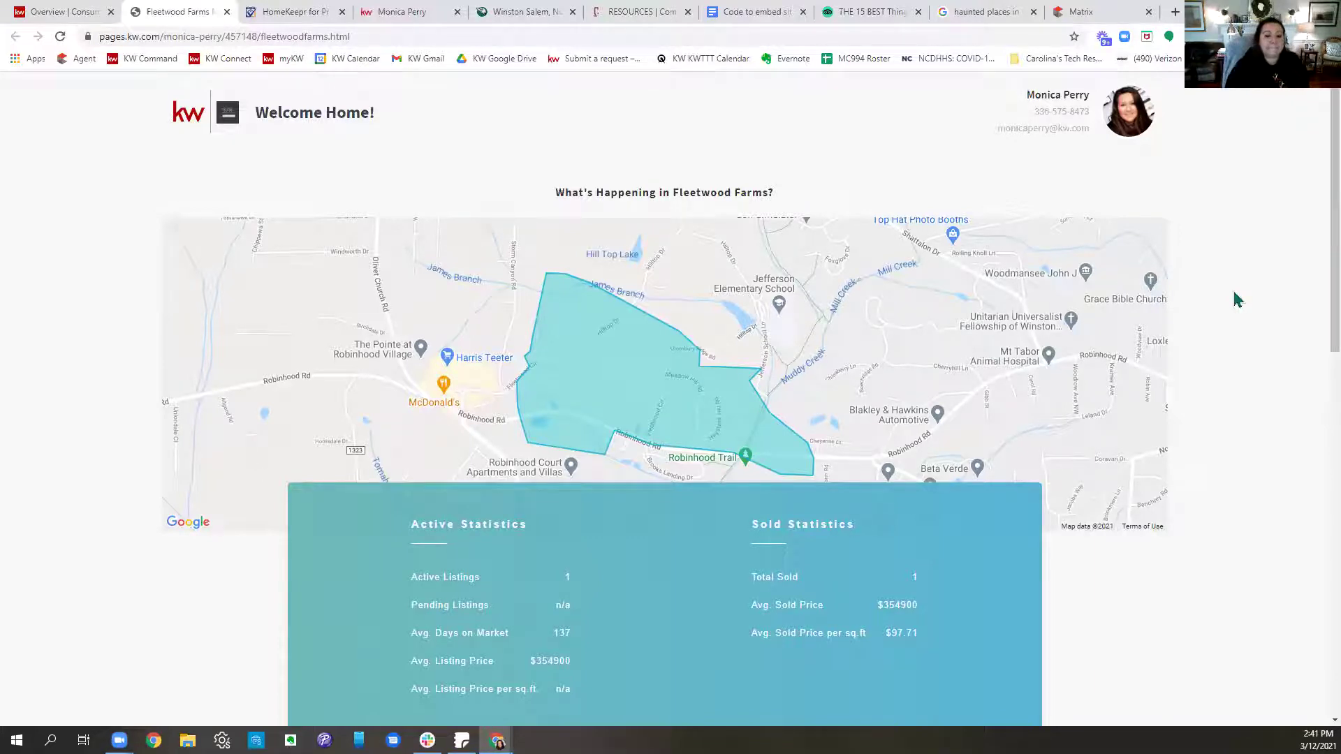
left_click(95, 12)
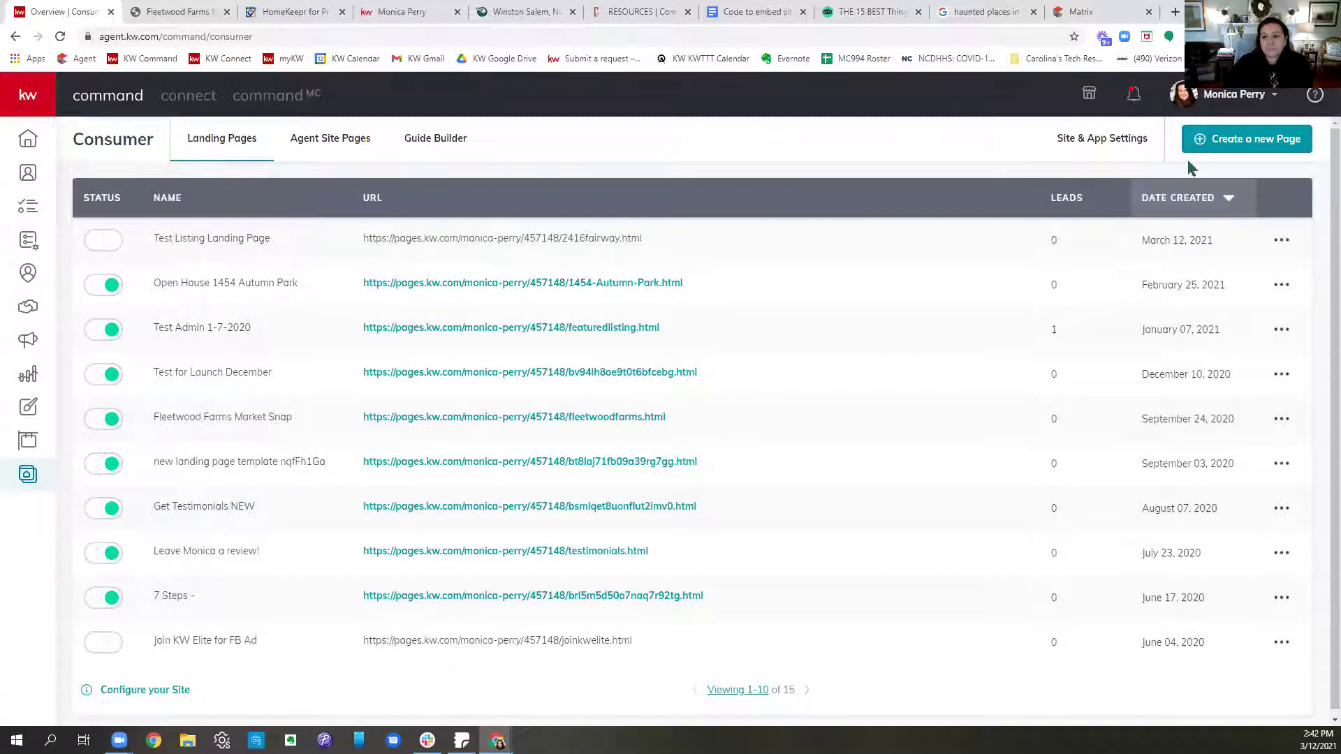
Step: Create a new standalone landing page
left_click(1208, 146)
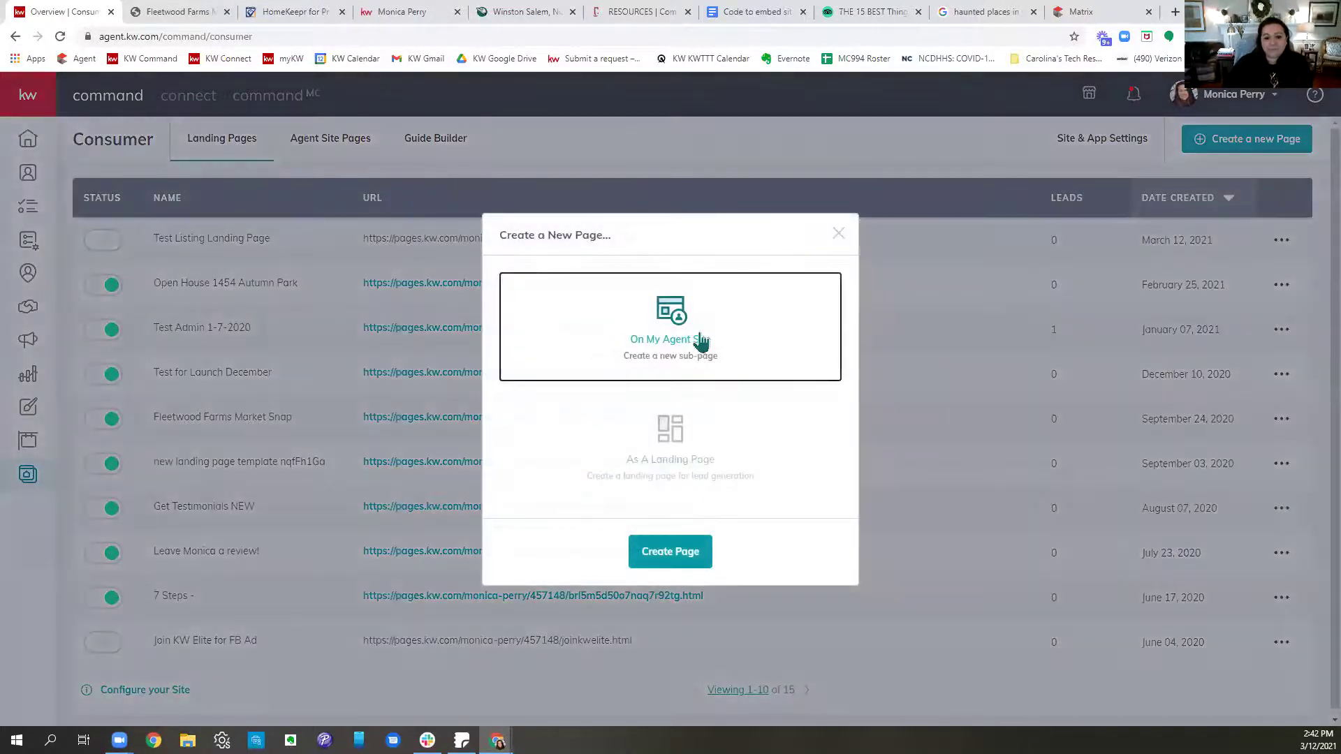
left_click(681, 447)
left_click(681, 551)
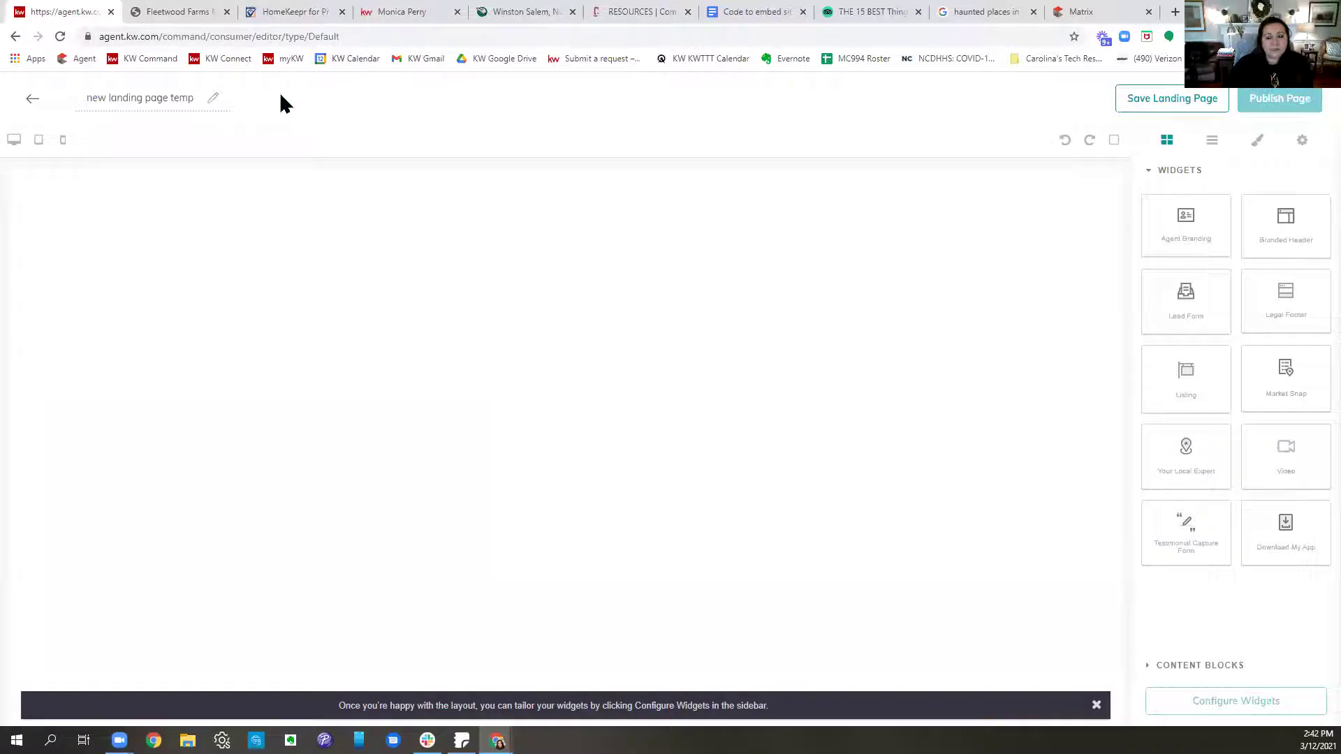
Step: Rename the page to '27106 - Landing Page' and drop an Agent Branding widget onto it
left_click_drag(83, 98, 215, 98)
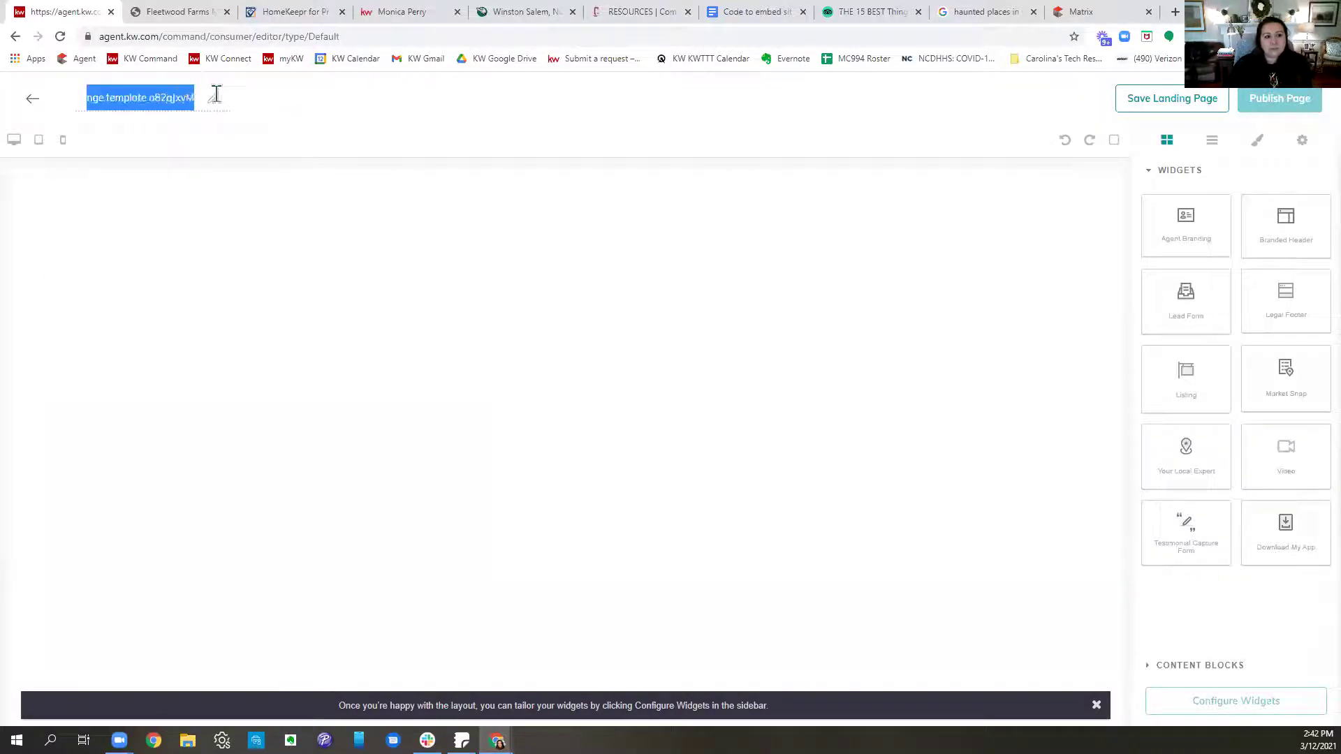
key("BackSpace")
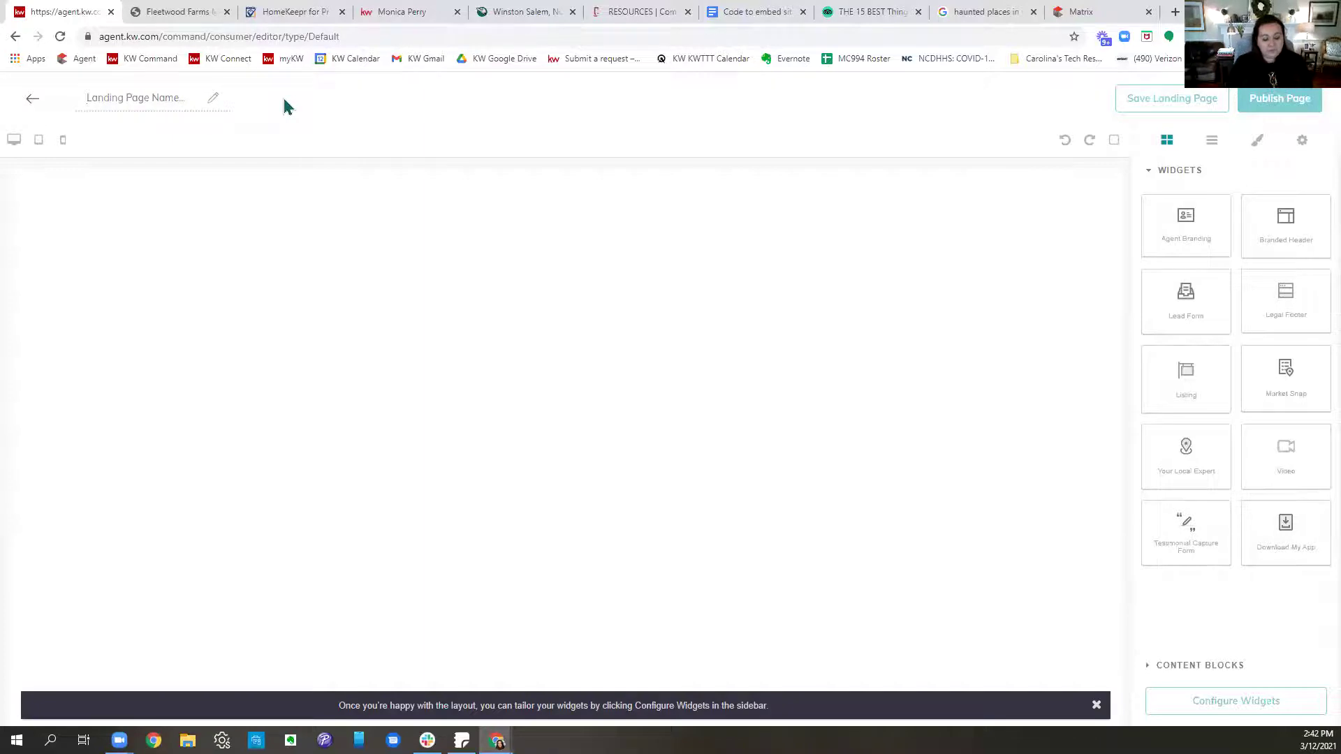
type("27106 -")
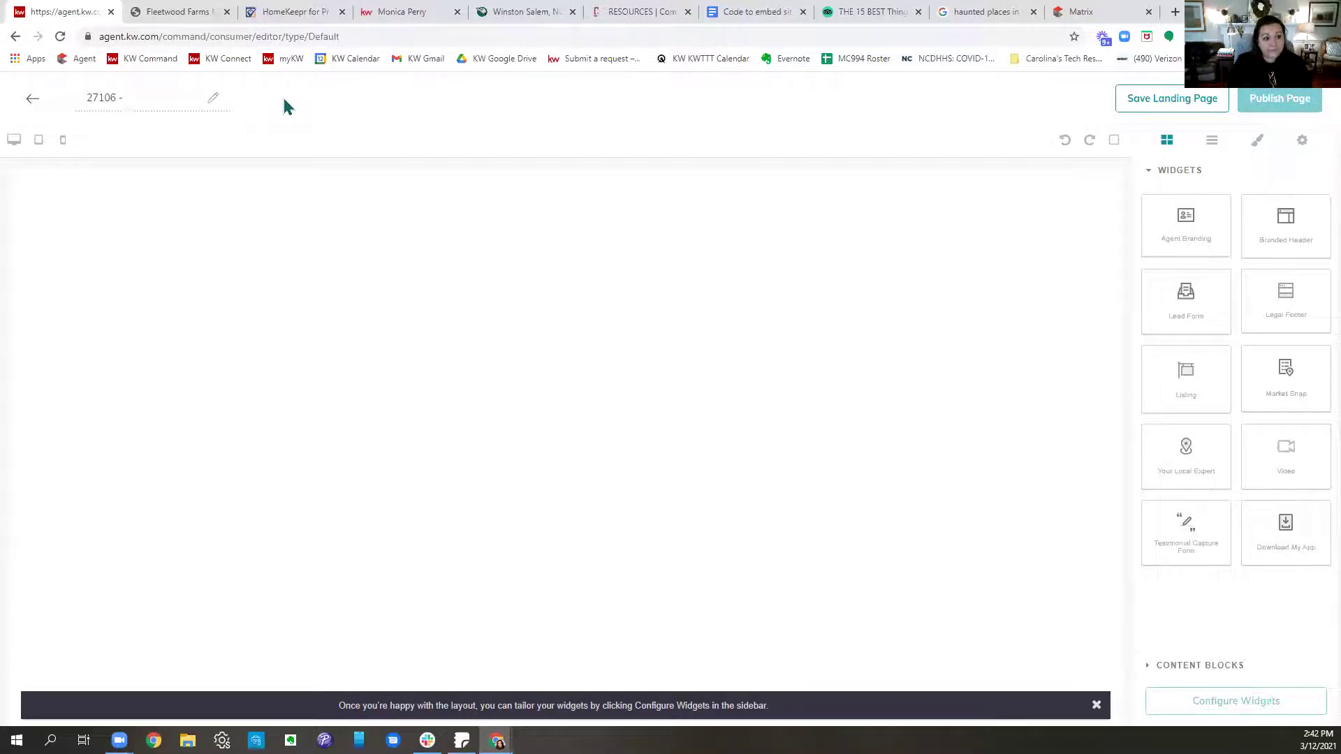
type("Landing Page")
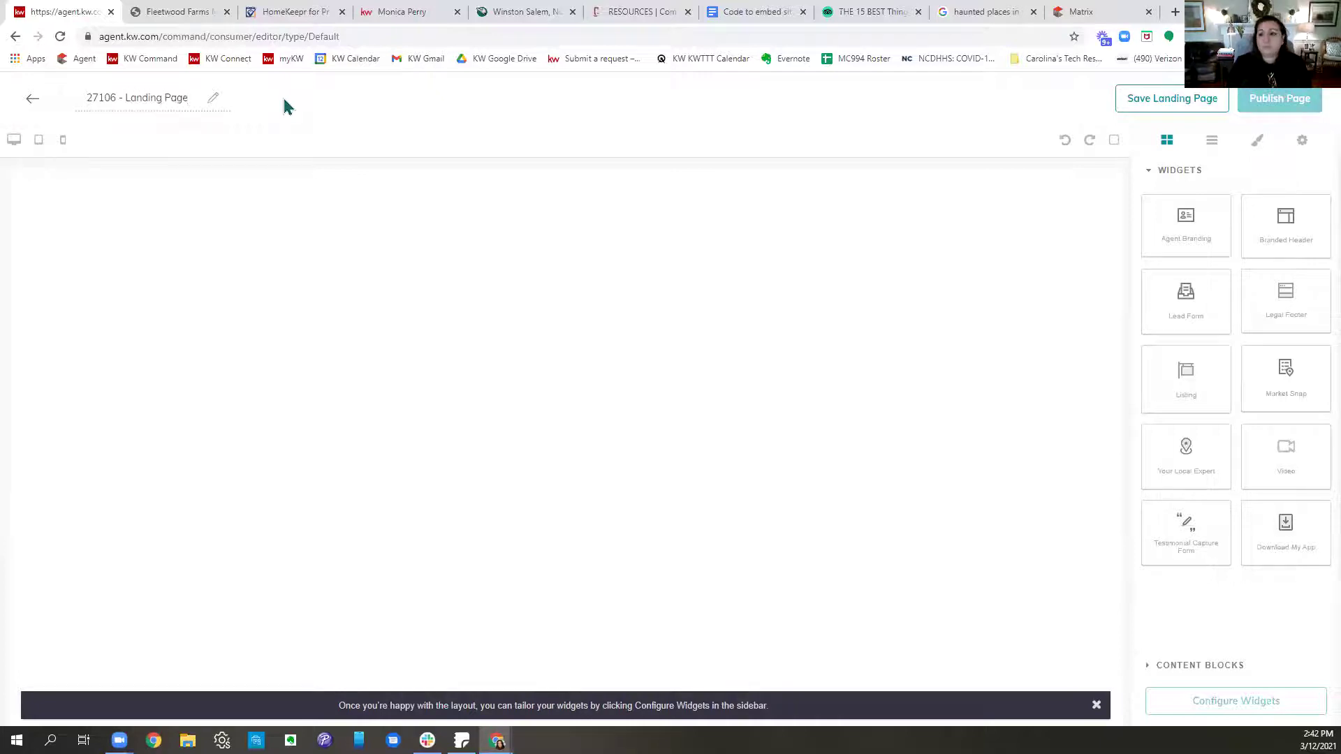
left_click_drag(1280, 219, 825, 230)
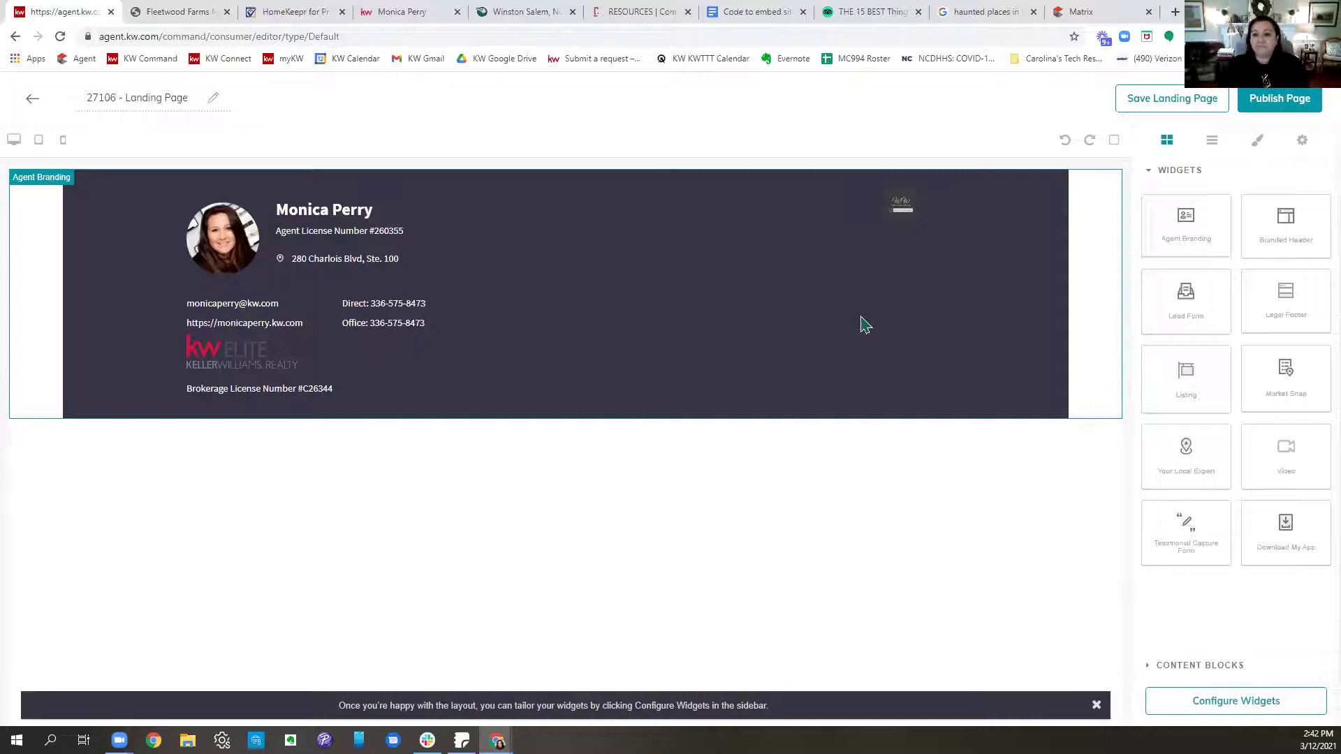
Step: Replace the Agent Branding block with Branded Header, Market Snap, Lead Form and Legal Footer widgets
left_click(1111, 426)
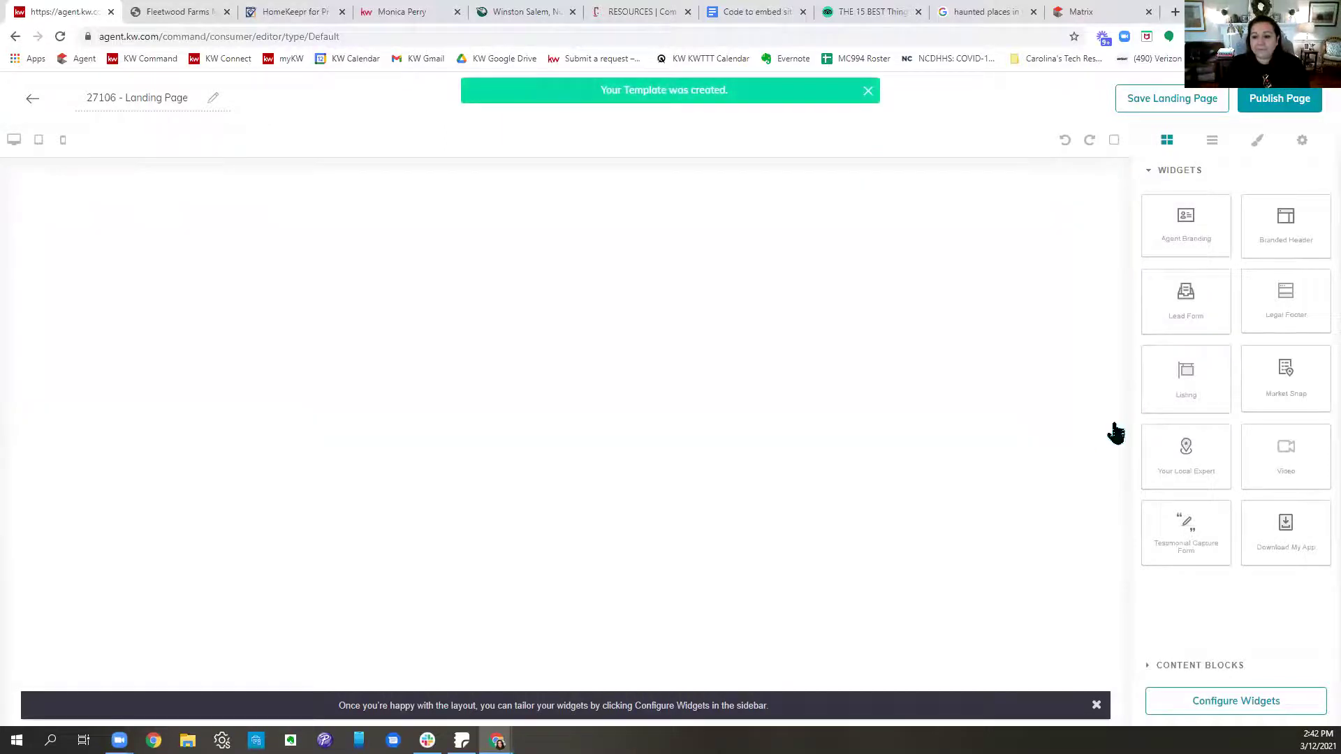
left_click_drag(1186, 223, 698, 210)
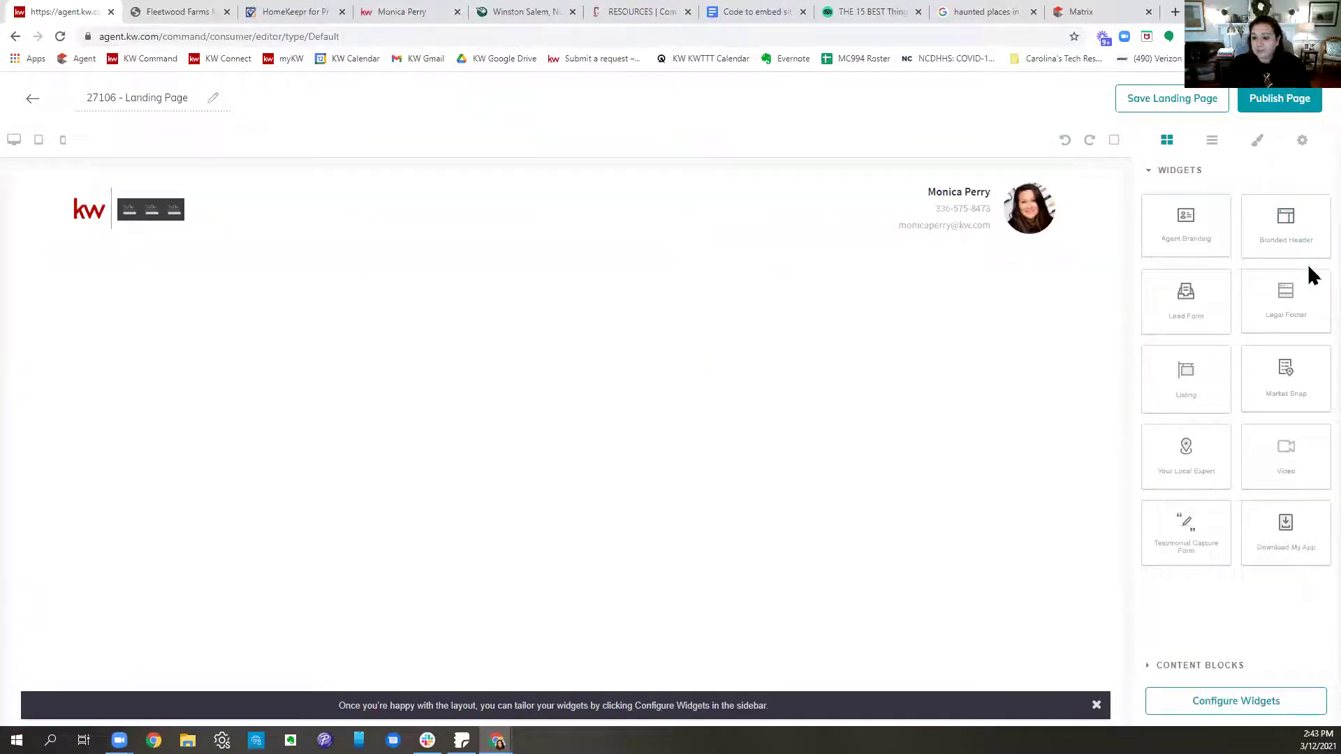
left_click_drag(1305, 320, 1033, 567)
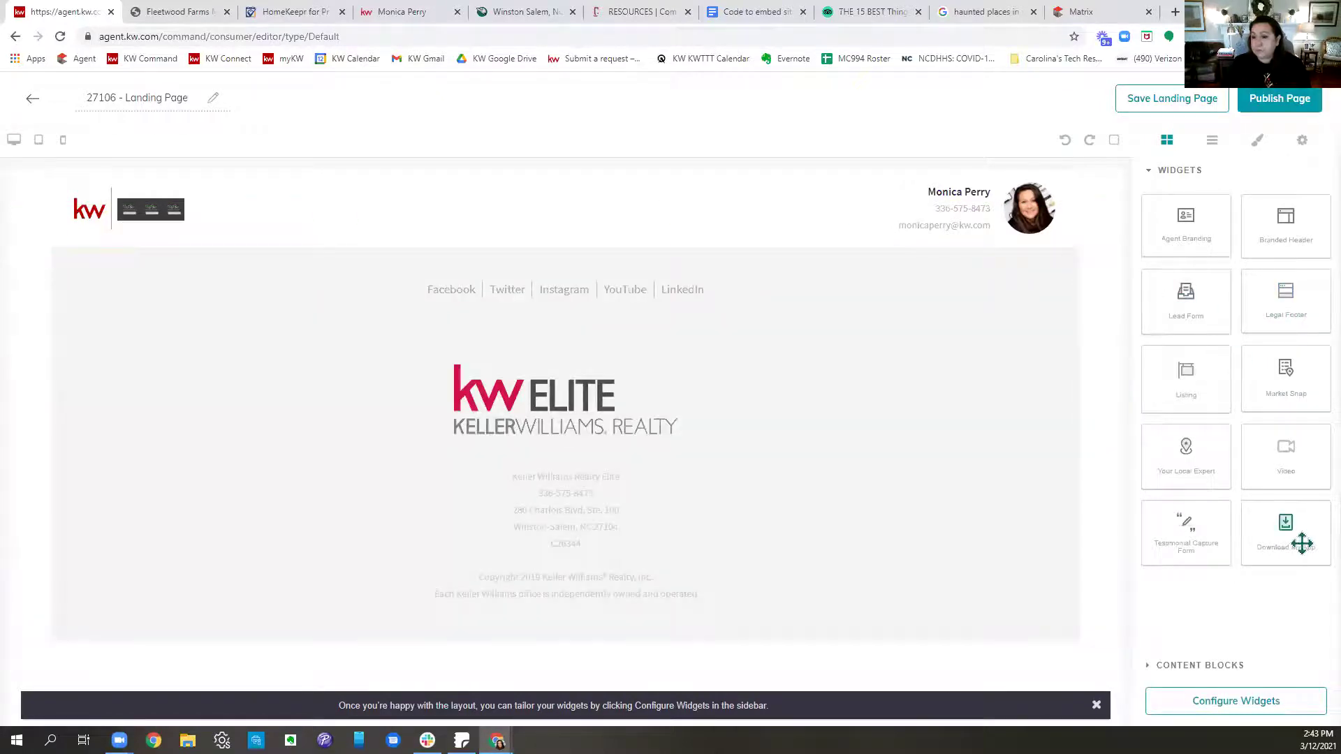
left_click_drag(1230, 290, 772, 302)
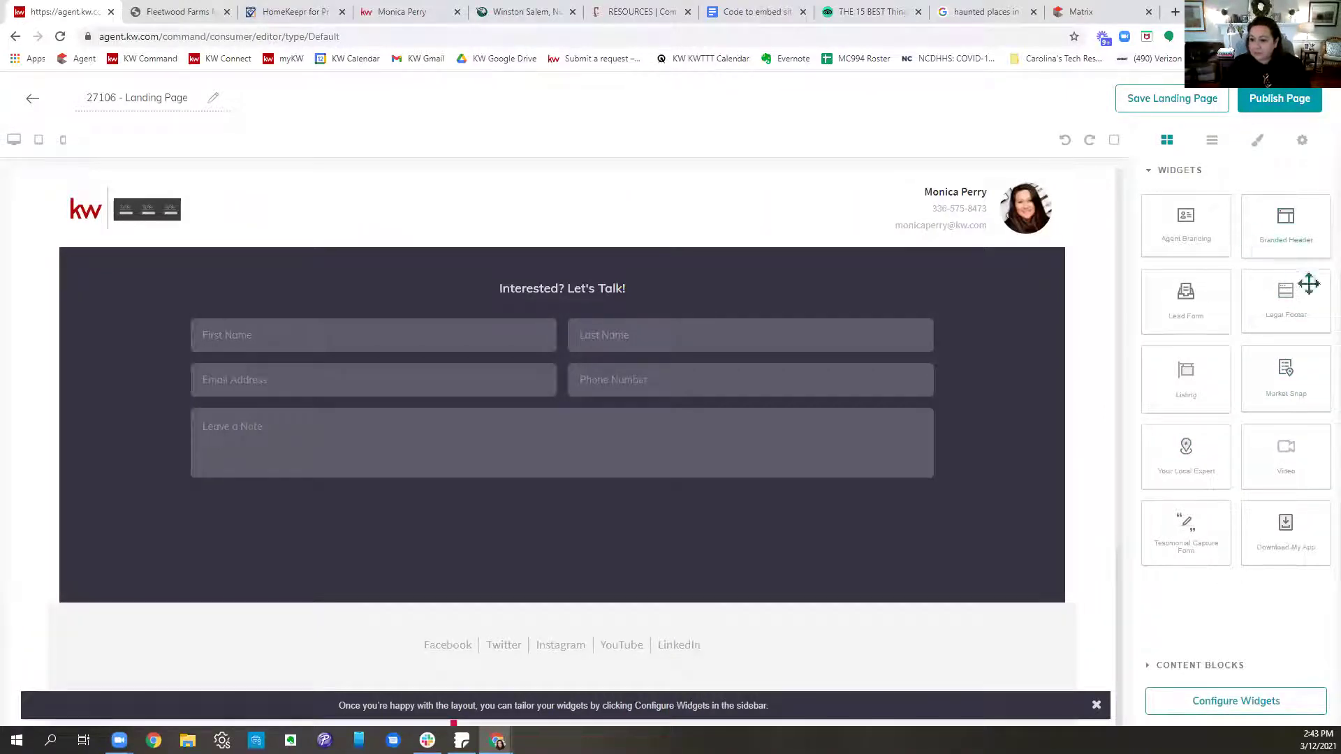
left_click_drag(1254, 383, 600, 260)
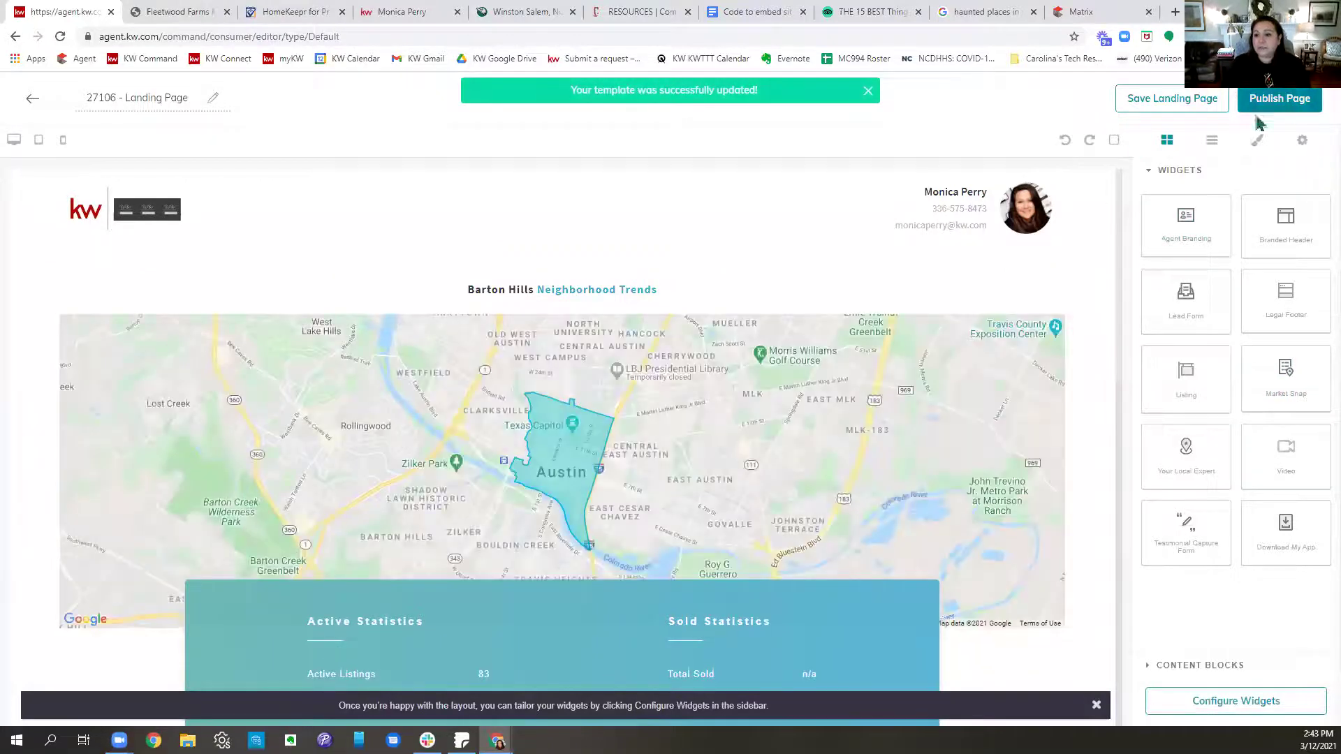
Step: Set the branded header's Header Text to 'Welcome Home!' and save it
left_click(1249, 701)
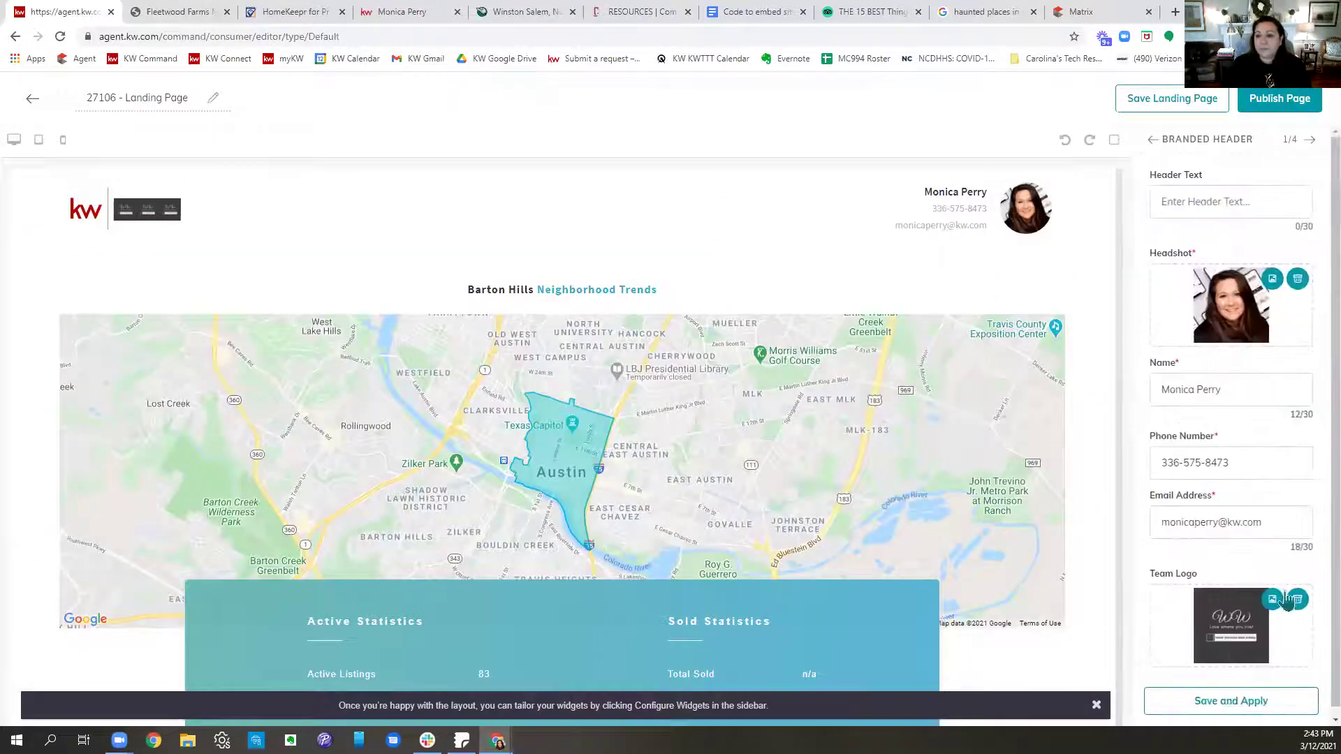
left_click(1238, 202)
type("Welcome ")
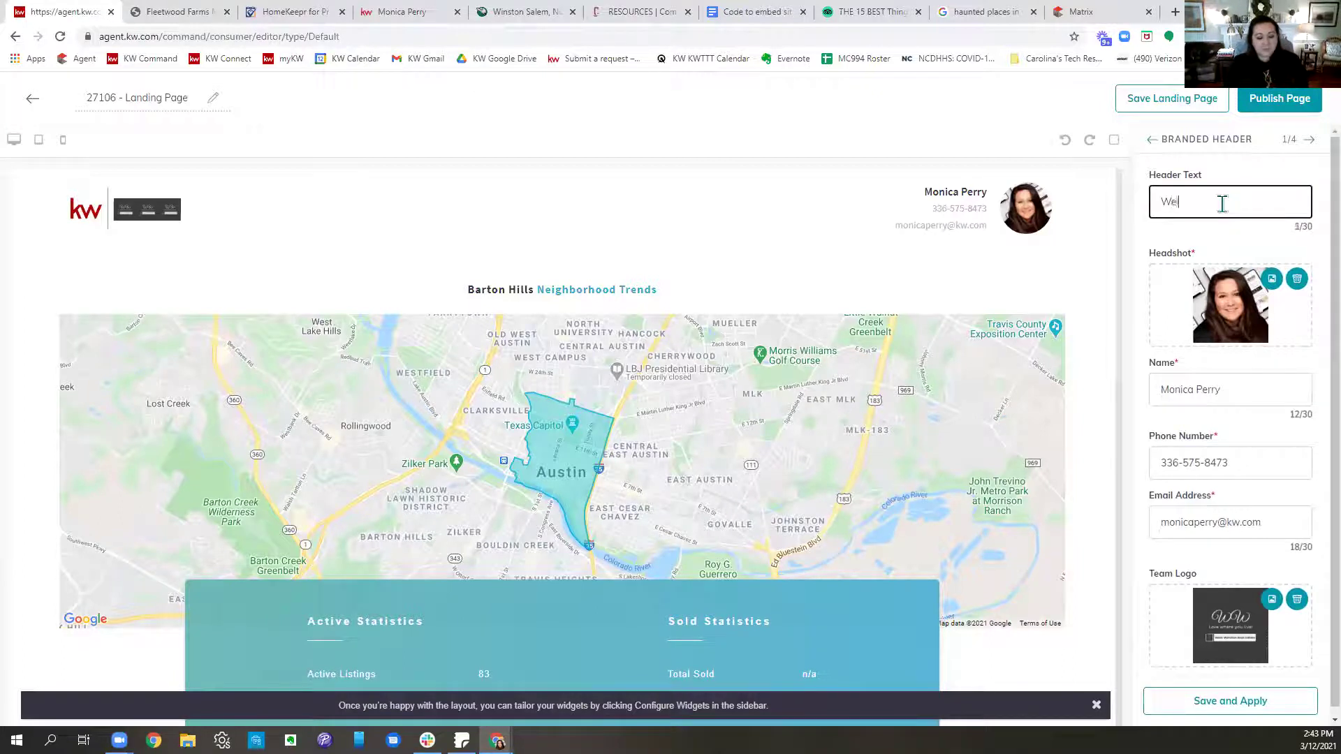
type("HOme")
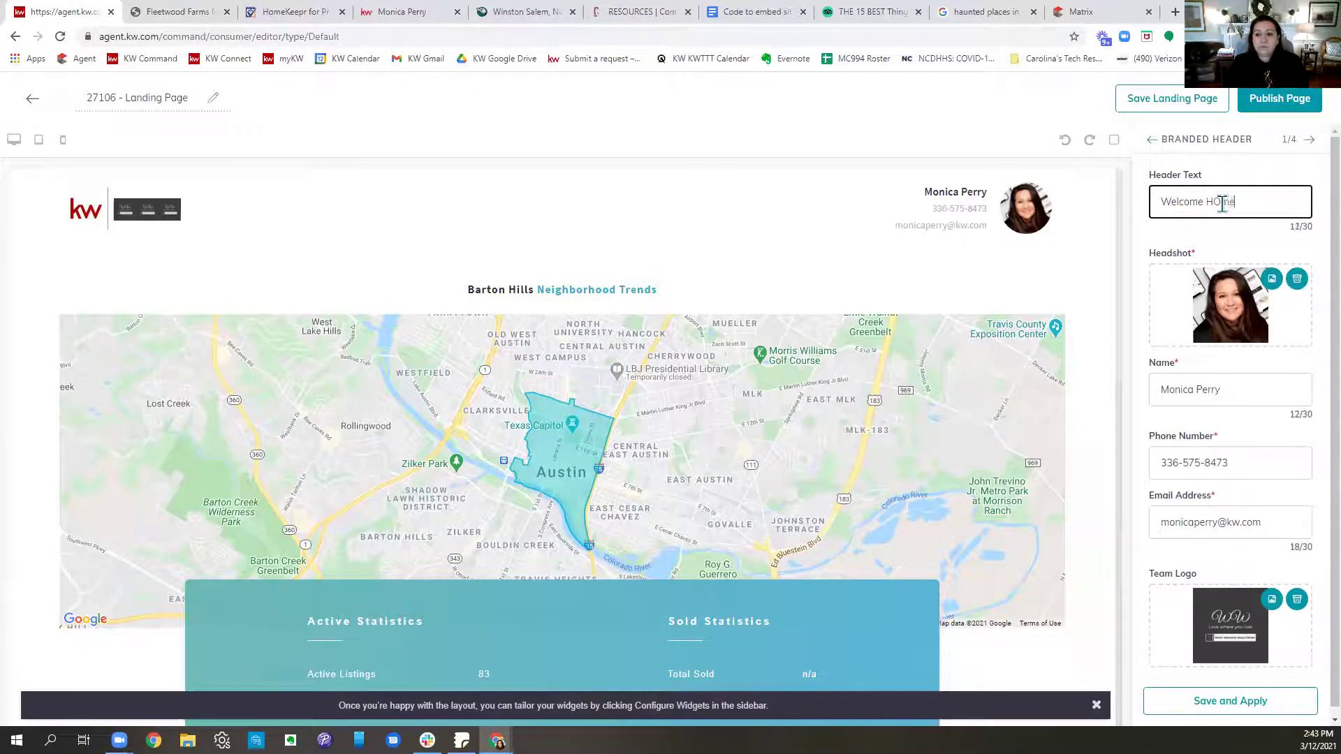
type("!")
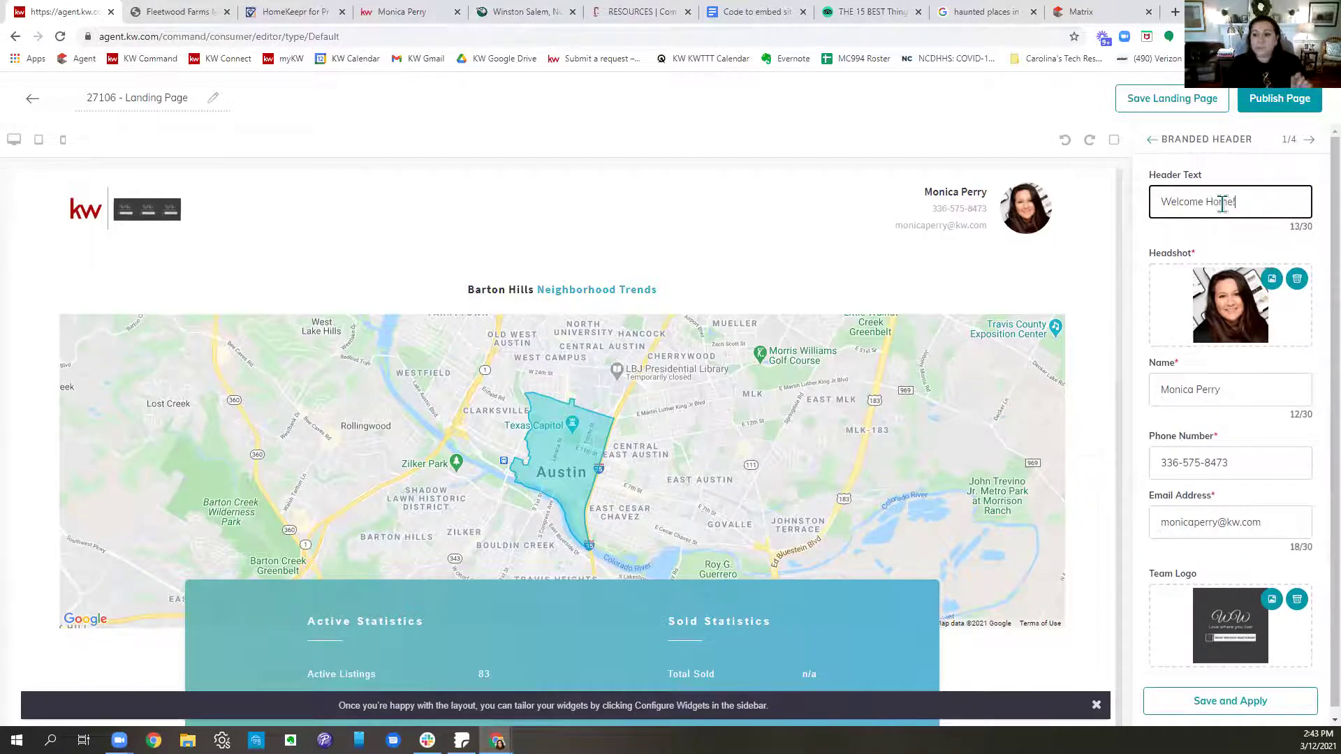
scroll(1233, 328, "down", 1)
left_click(1229, 700)
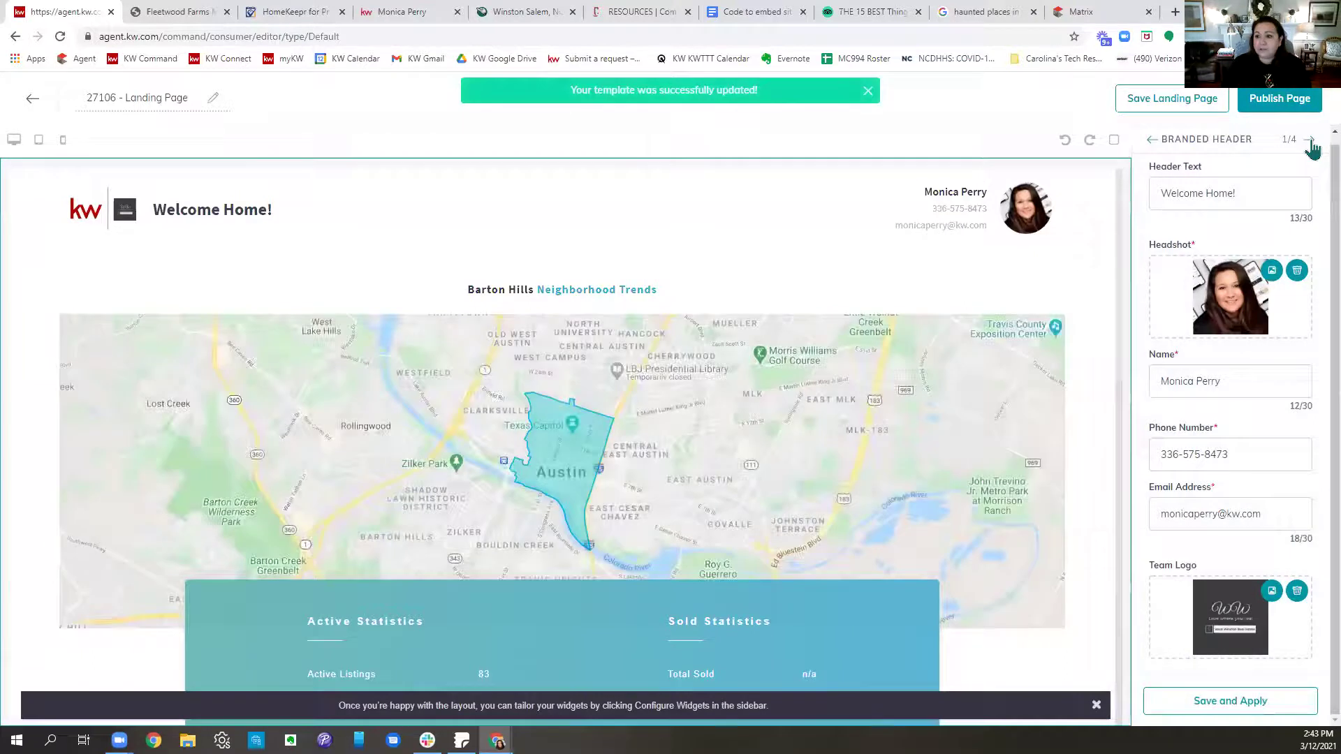
Step: Set the Market Snap header to 'What's Hot in 27106' and its postal code to 27106, then apply
left_click(1310, 141)
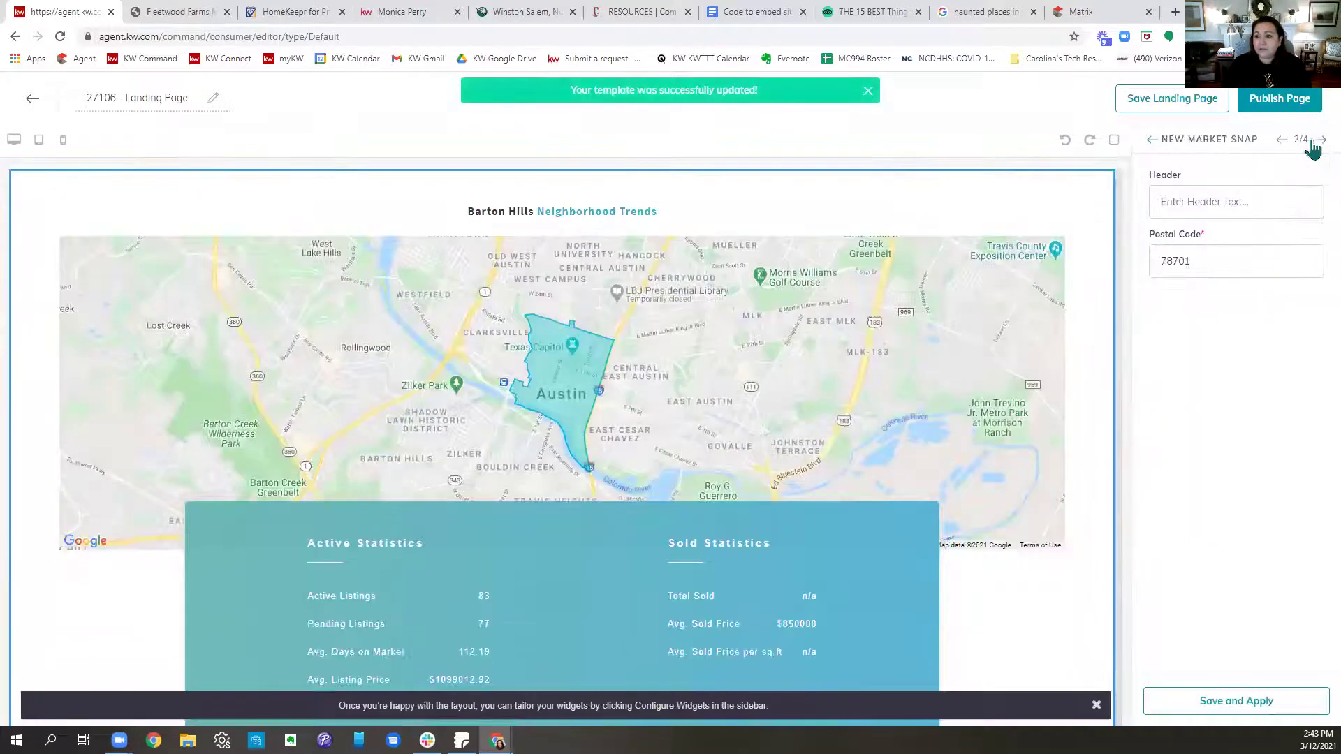
left_click(1213, 203)
type("What's Hot ")
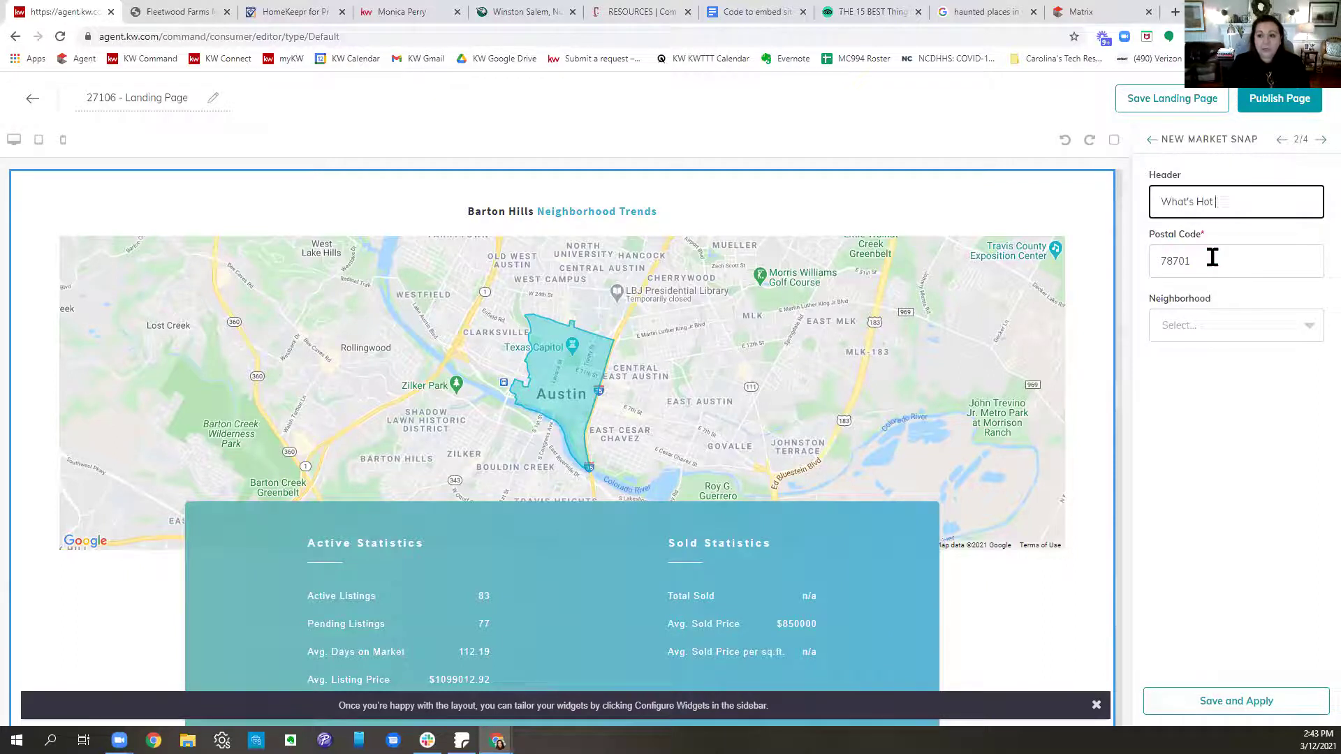
type("in 27106")
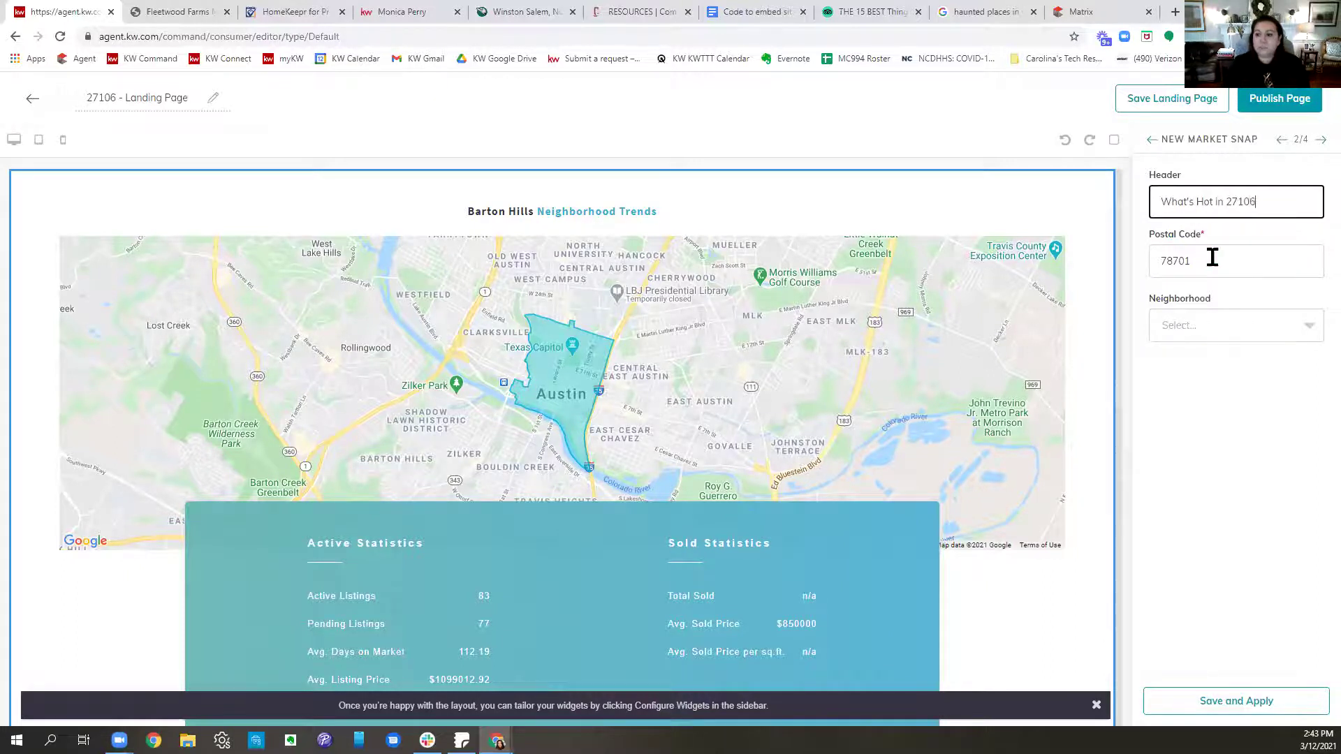
left_click_drag(1212, 257, 1121, 278)
type("27106")
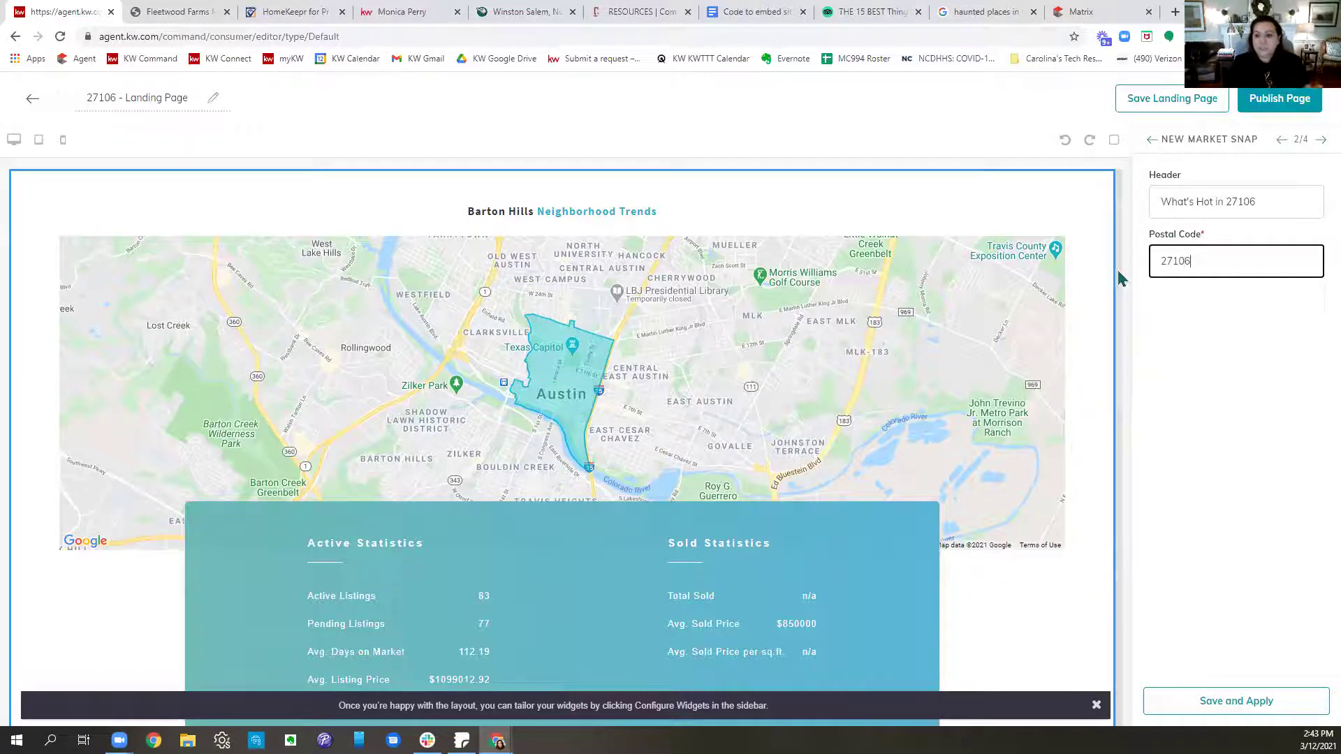
left_click(1229, 304)
left_click(1230, 323)
left_click(1231, 305)
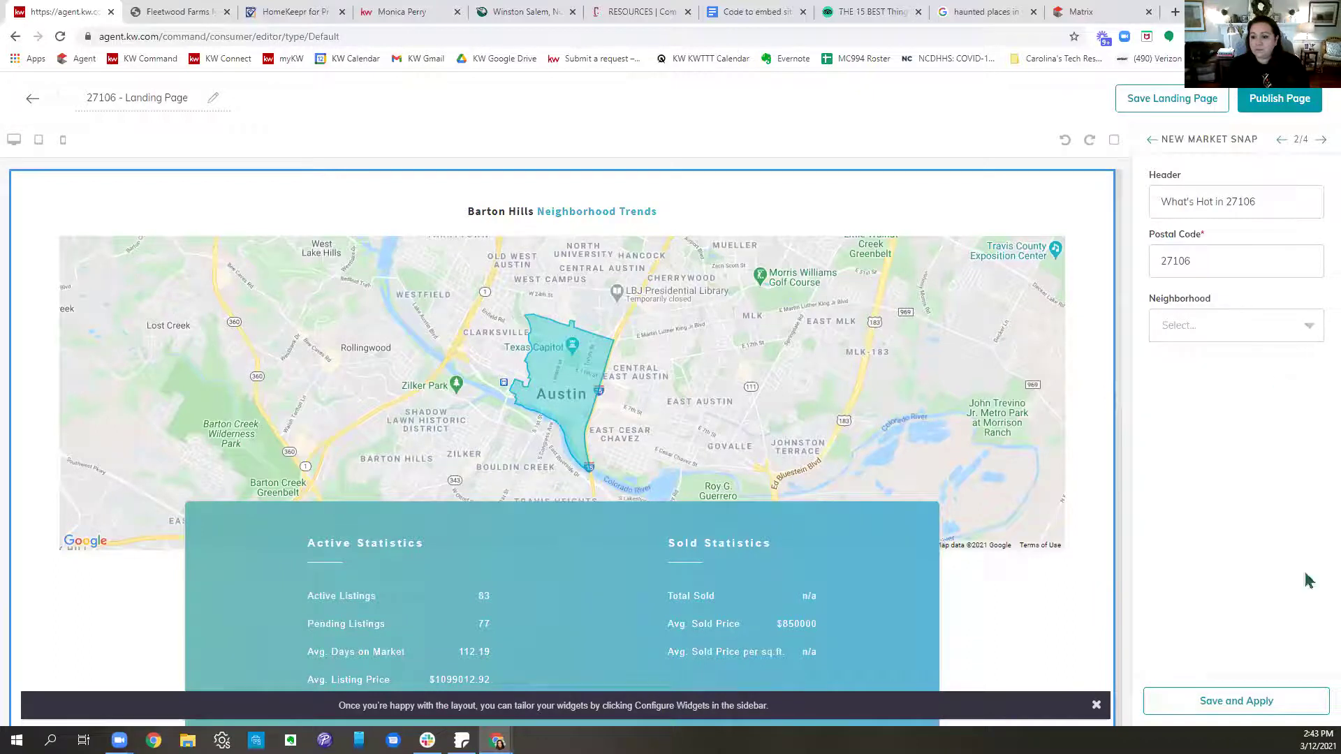
left_click(1283, 706)
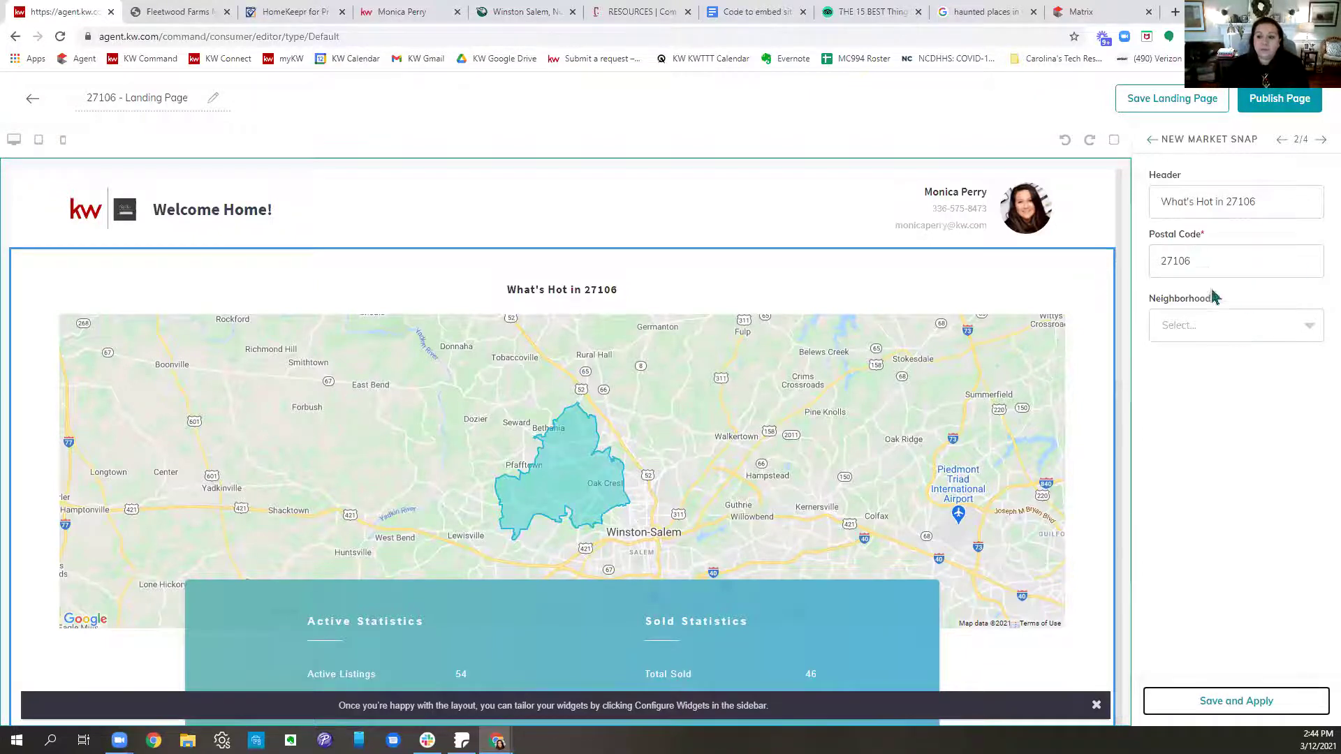
Step: Review the preview's statistics and footer, then save and apply the 27106 snapshot settings
scroll(978, 328, "down", 4)
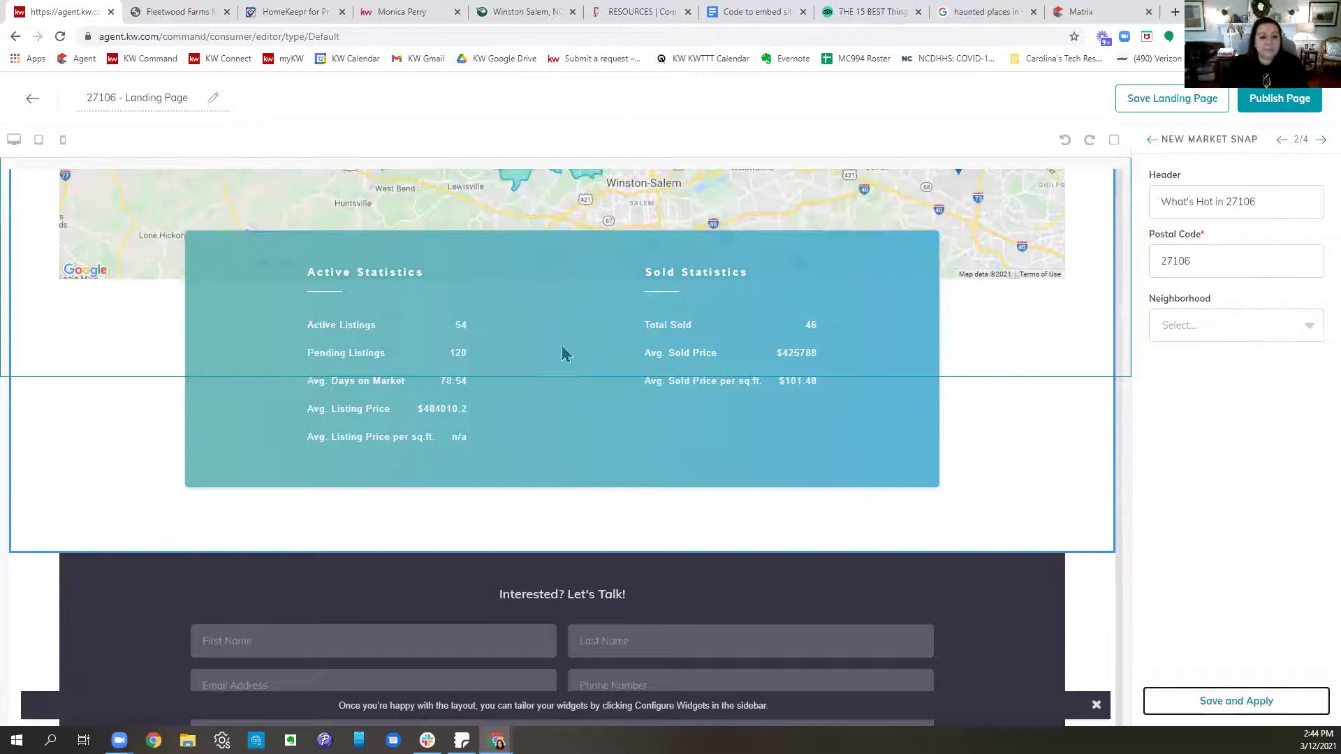
scroll(850, 490, "down", 6)
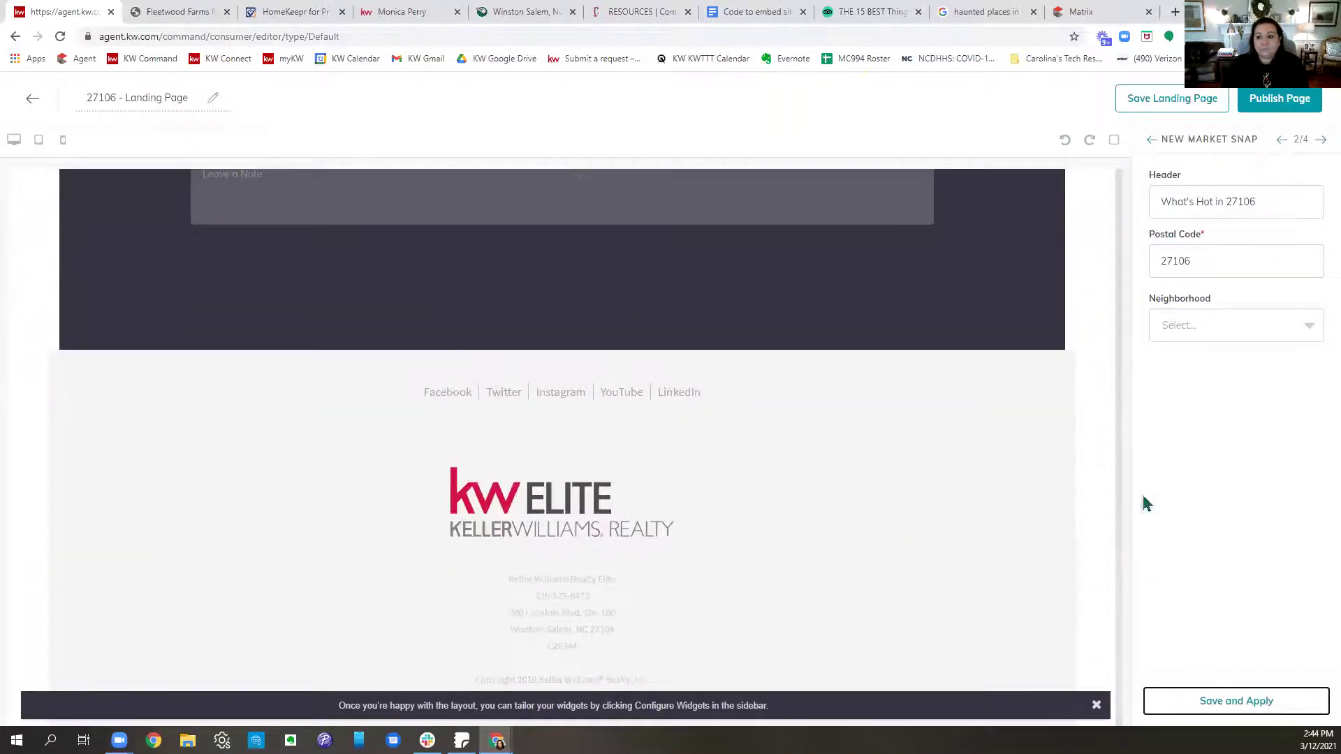
left_click(1257, 698)
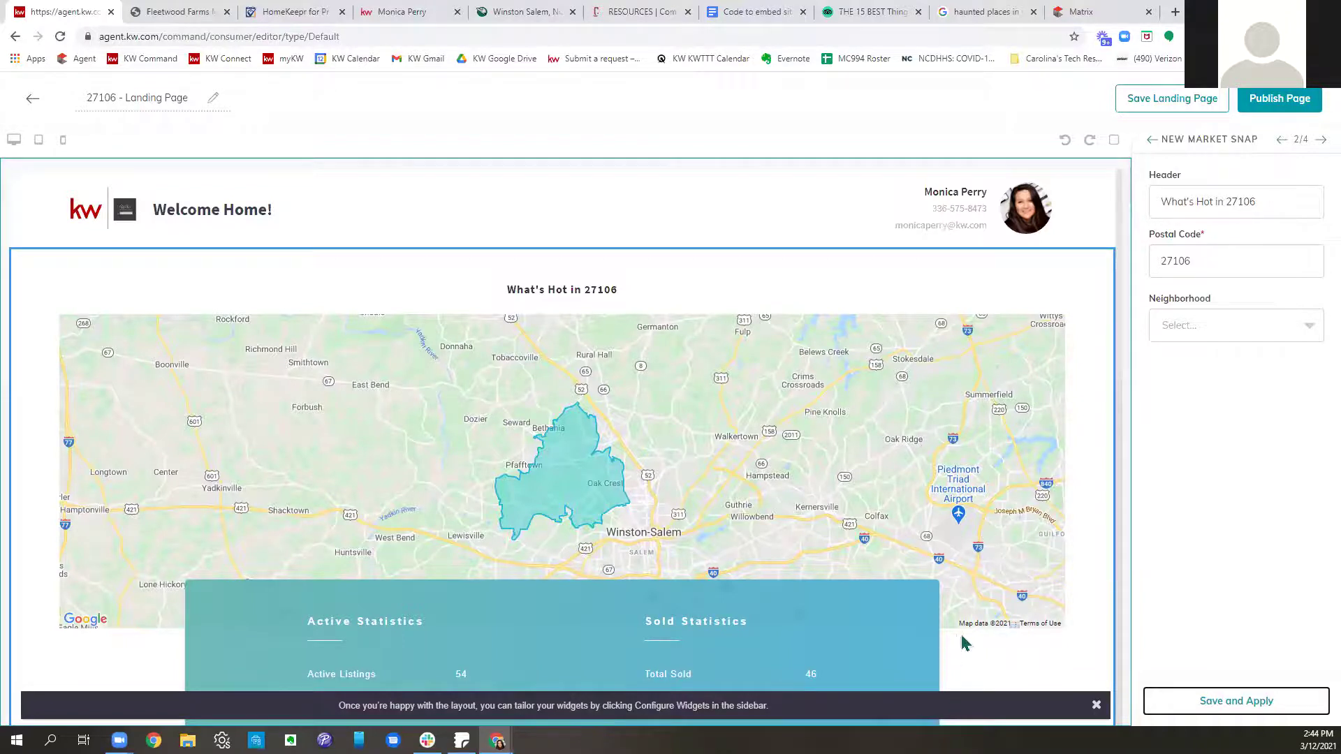
scroll(964, 637, "down", 6)
scroll(1006, 635, "down", 5)
scroll(1006, 628, "up", 10)
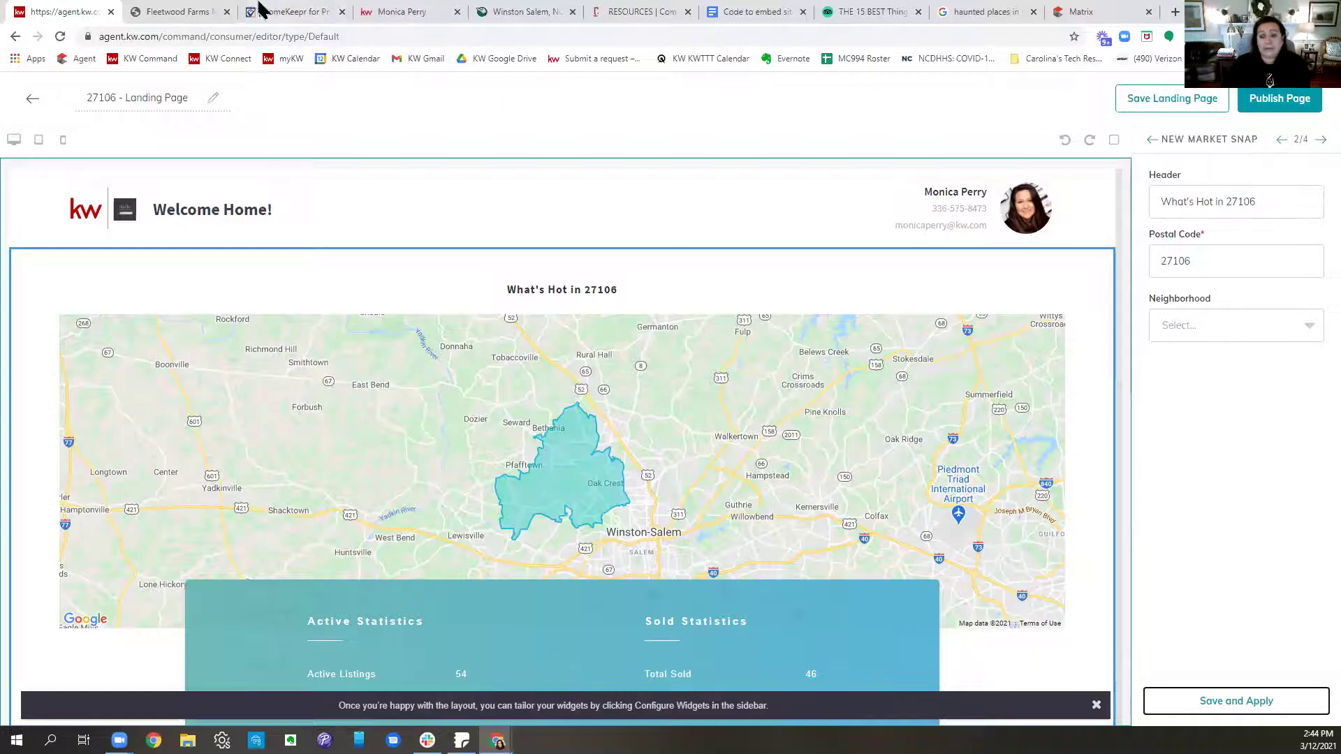
Step: In the Fleetwood Farms tab, load agent.kw.com/command to reach the KW Command dashboard
left_click(209, 11)
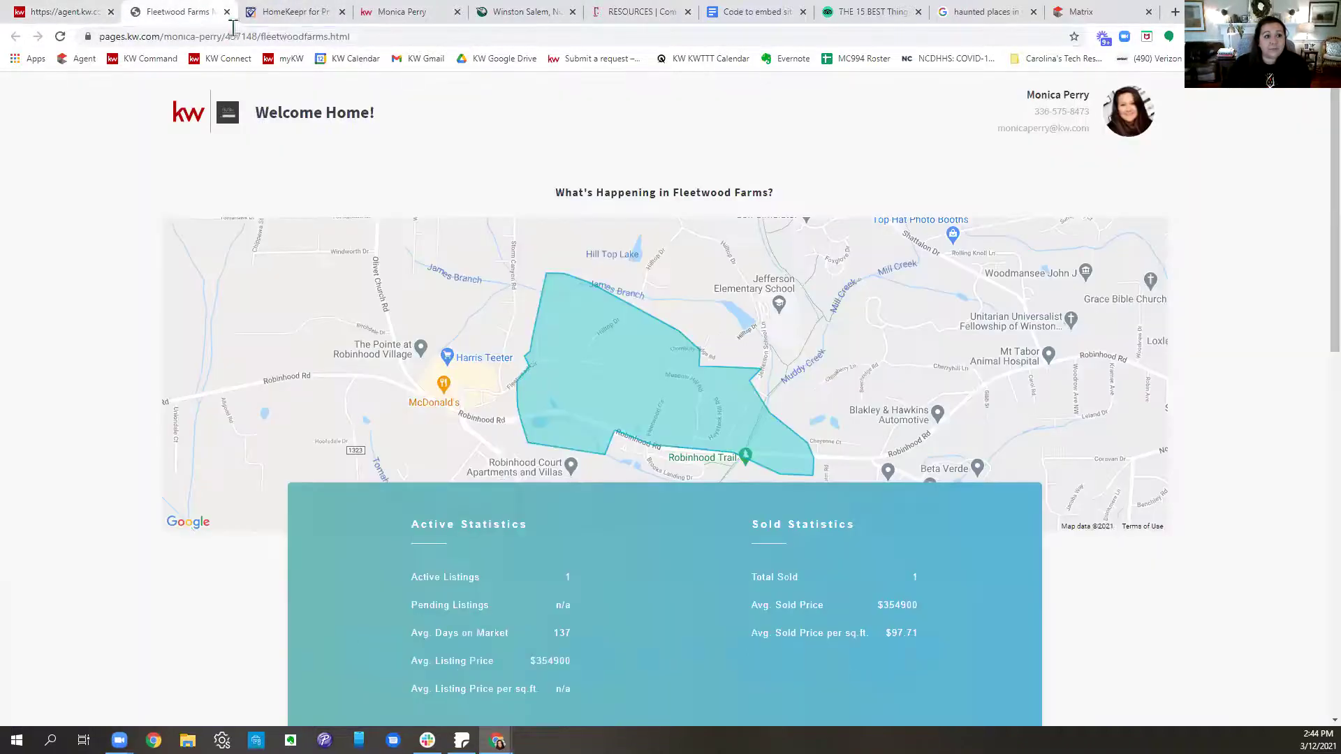
left_click(568, 36)
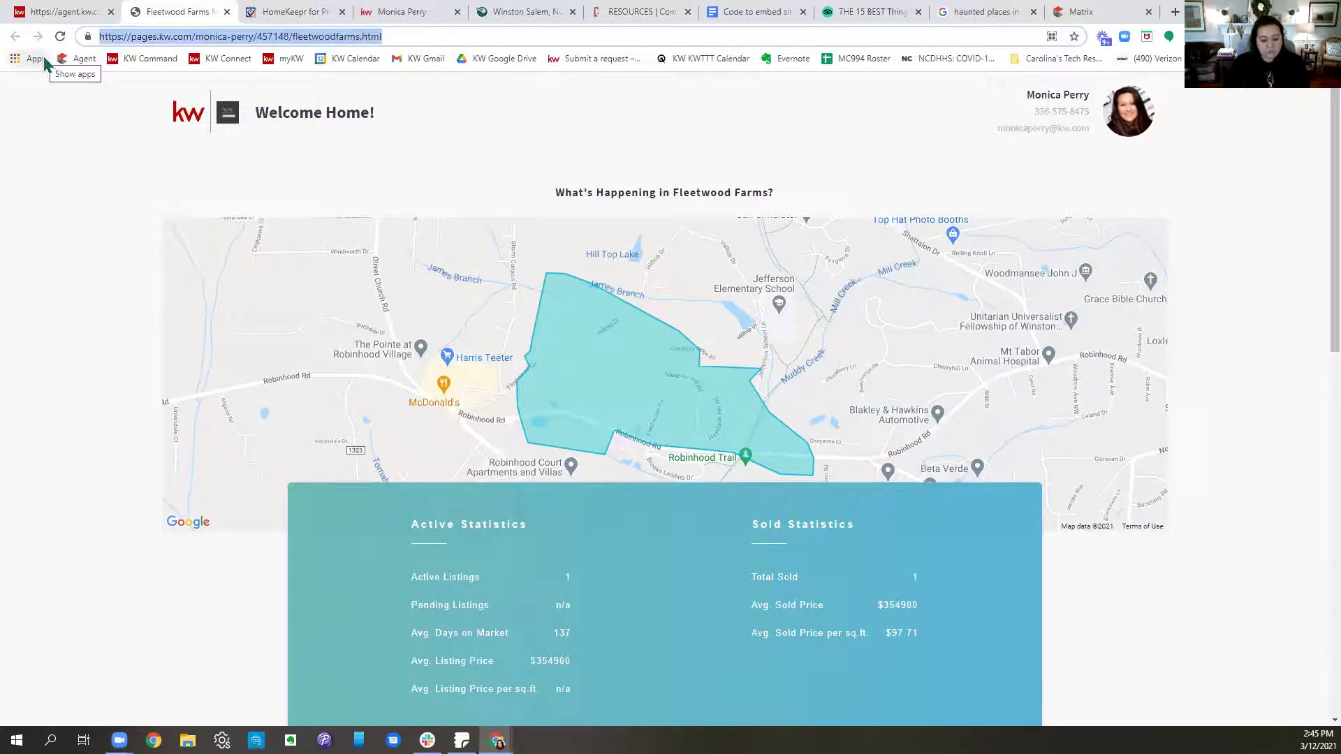
type("agent.kw.com")
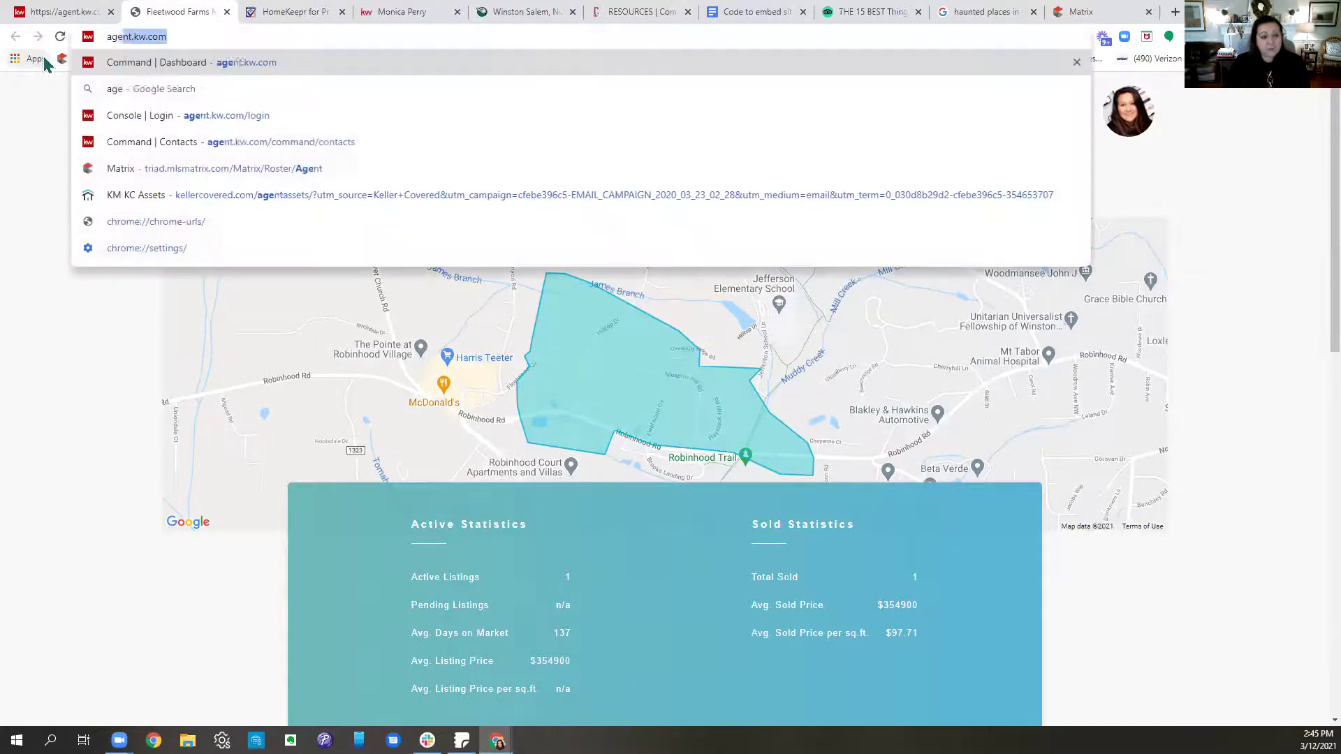
key("Return")
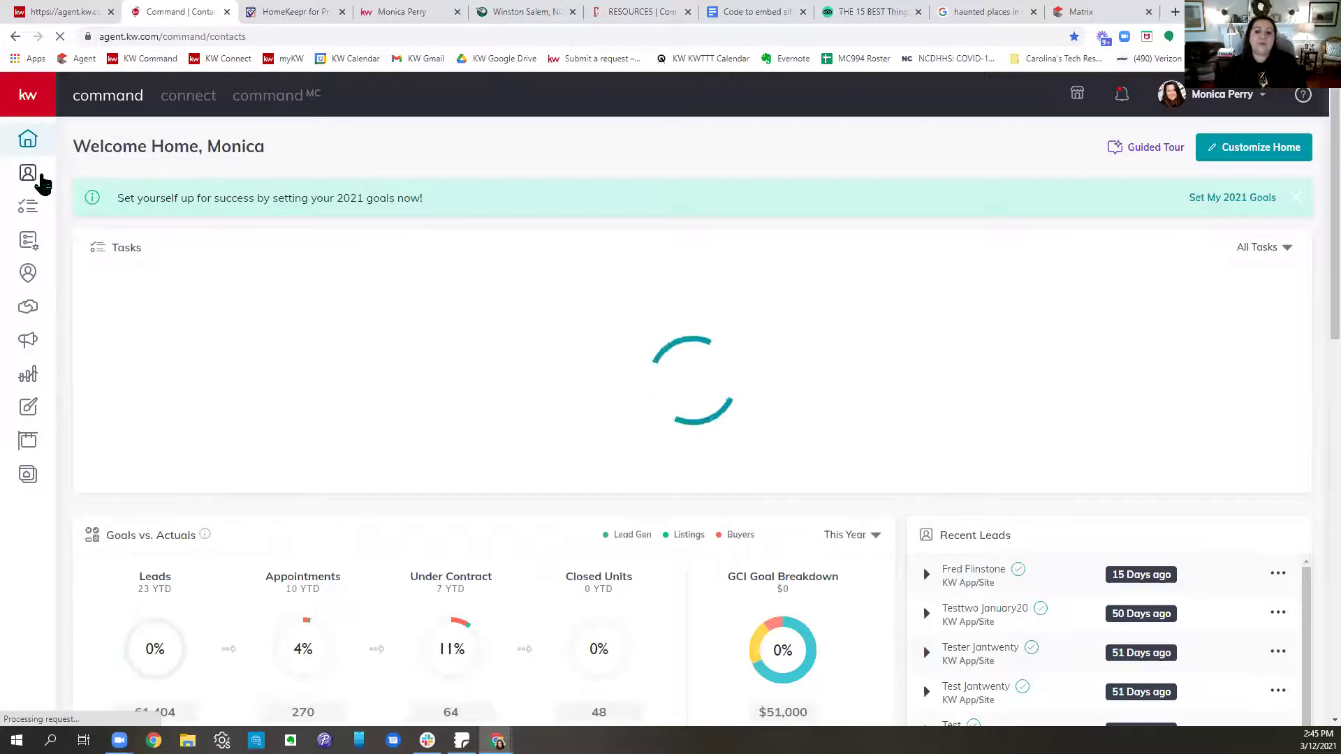
Step: Open Contacts, switch to The Elite Helpers team, and search there by first name
left_click(41, 177)
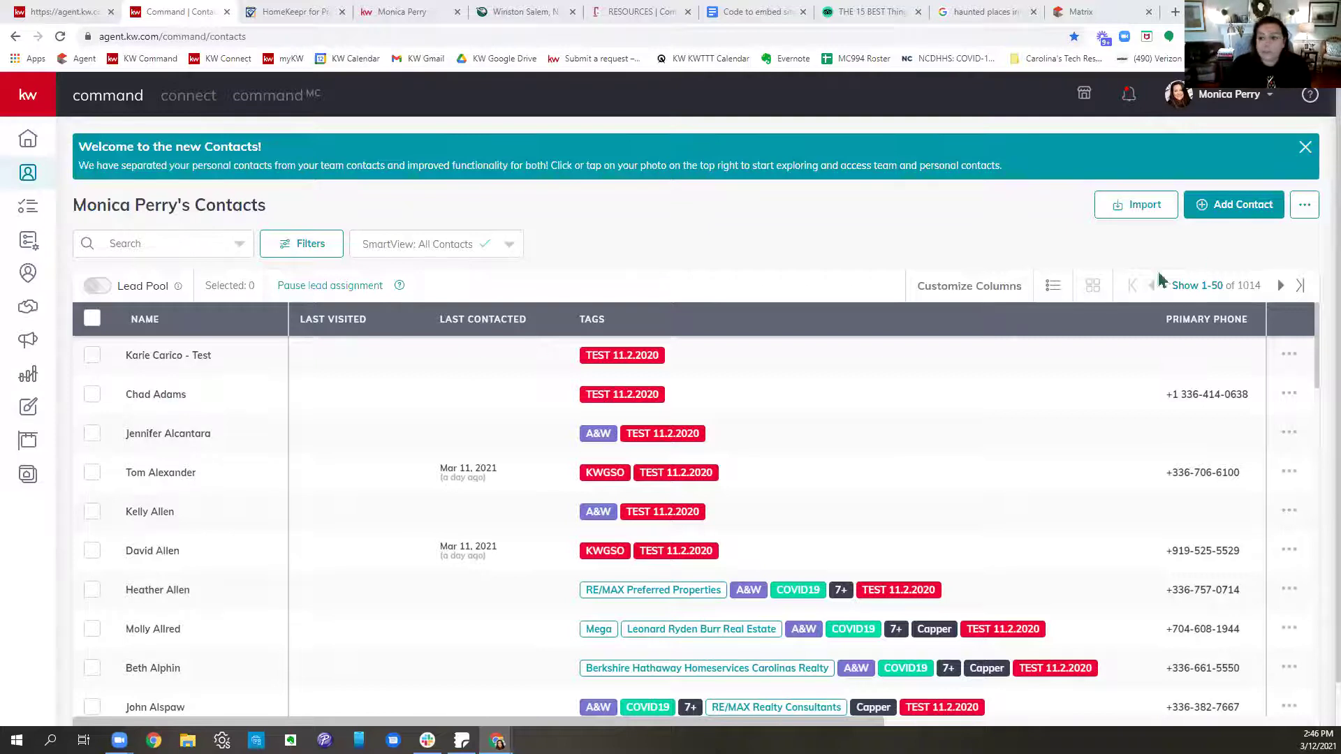
left_click(1229, 94)
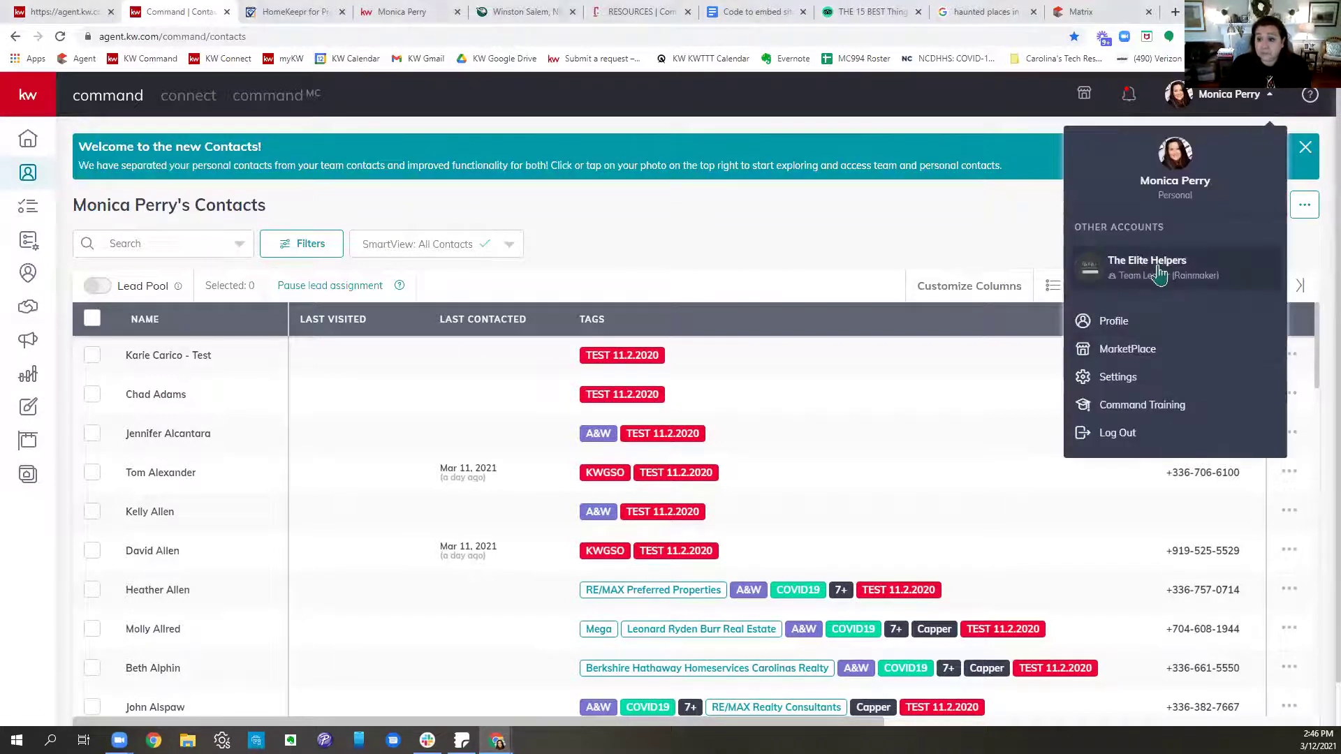
left_click(140, 243)
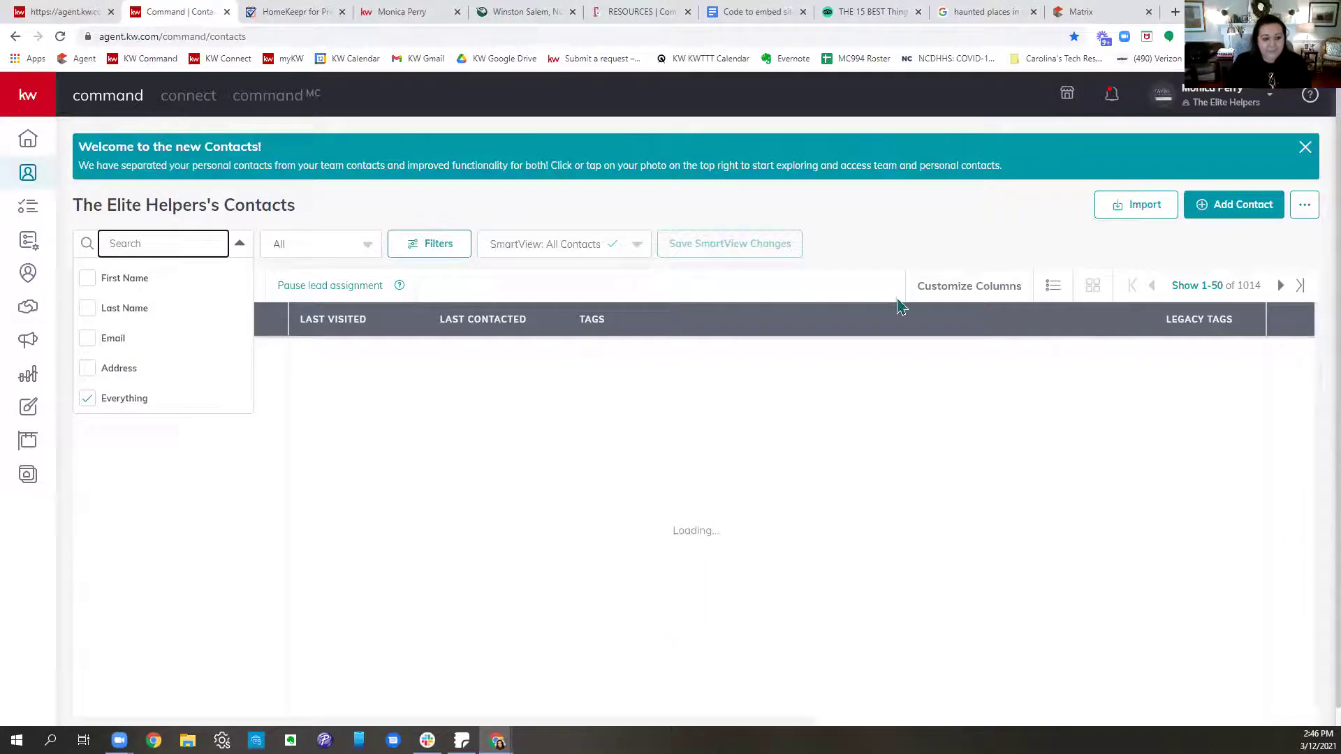
type("alsio")
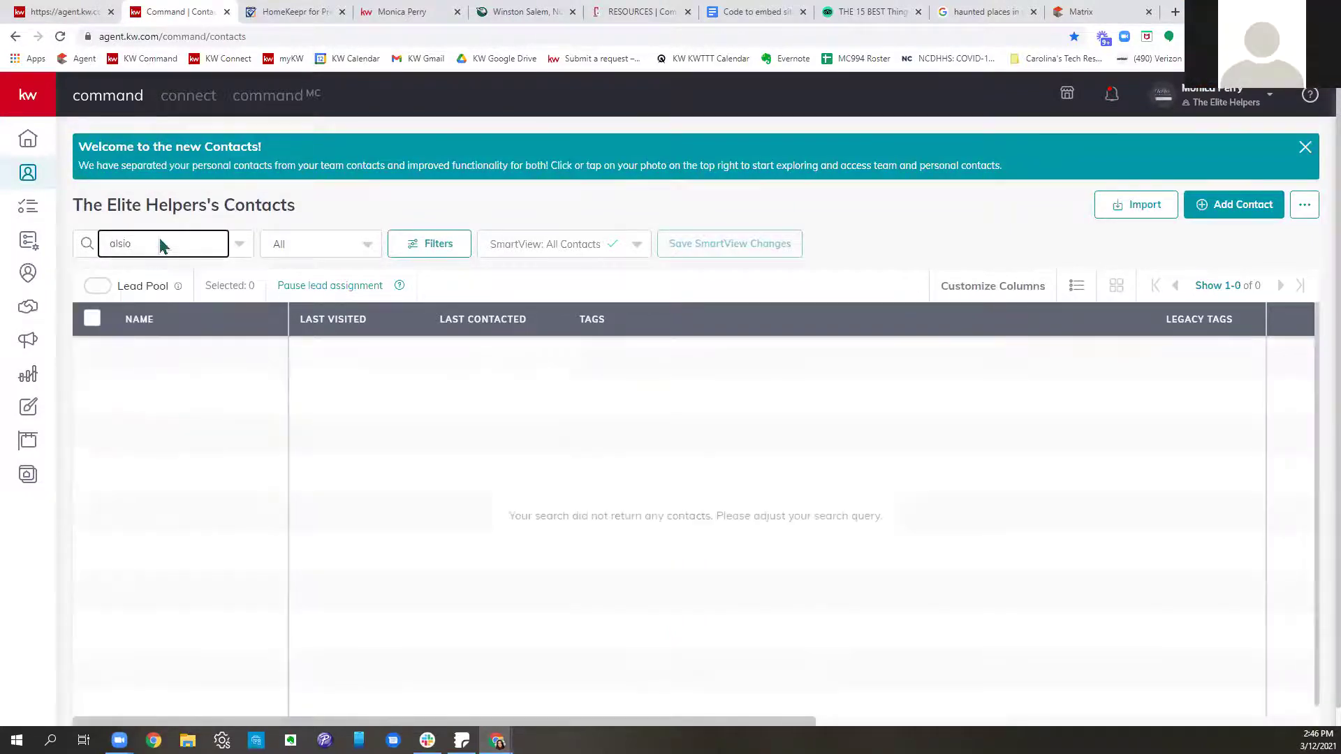
Step: Return to personal contacts, search the contact's first name, and open their record
left_click(160, 246)
left_click(1187, 103)
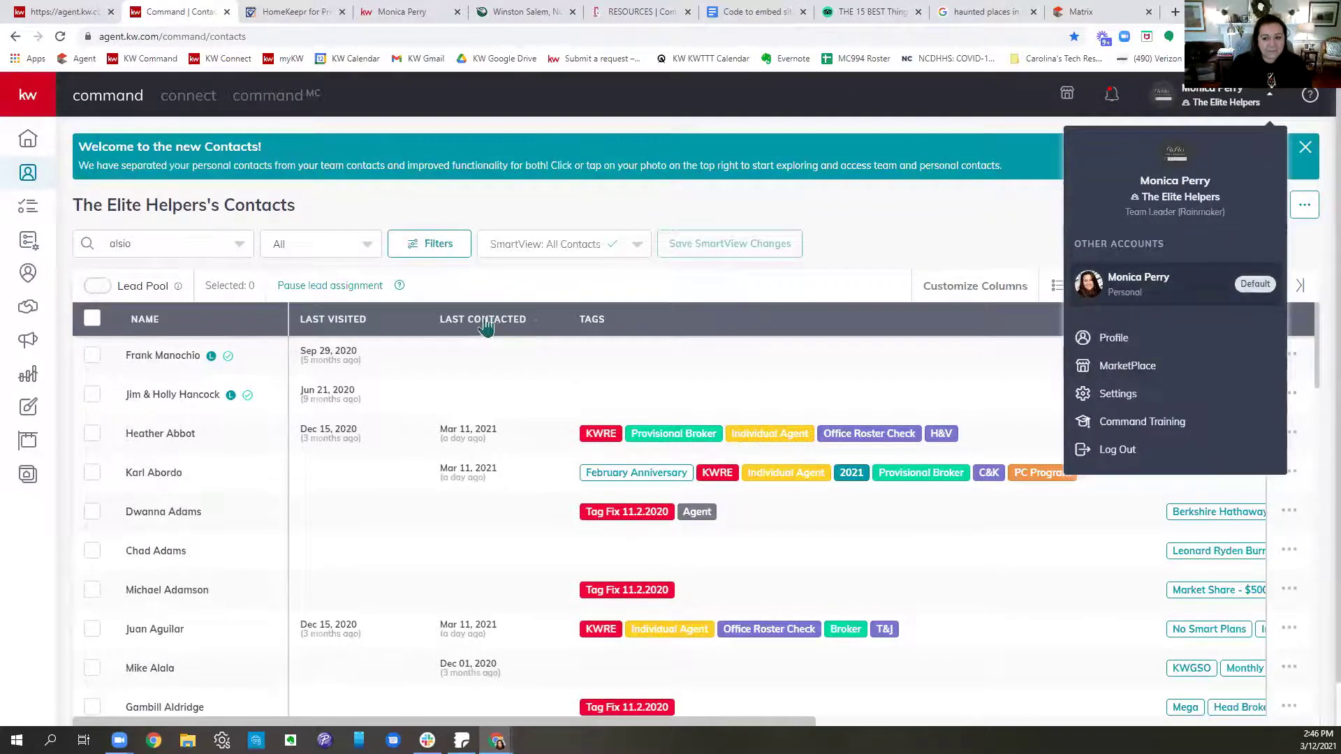
double_click(150, 246)
type("dakota")
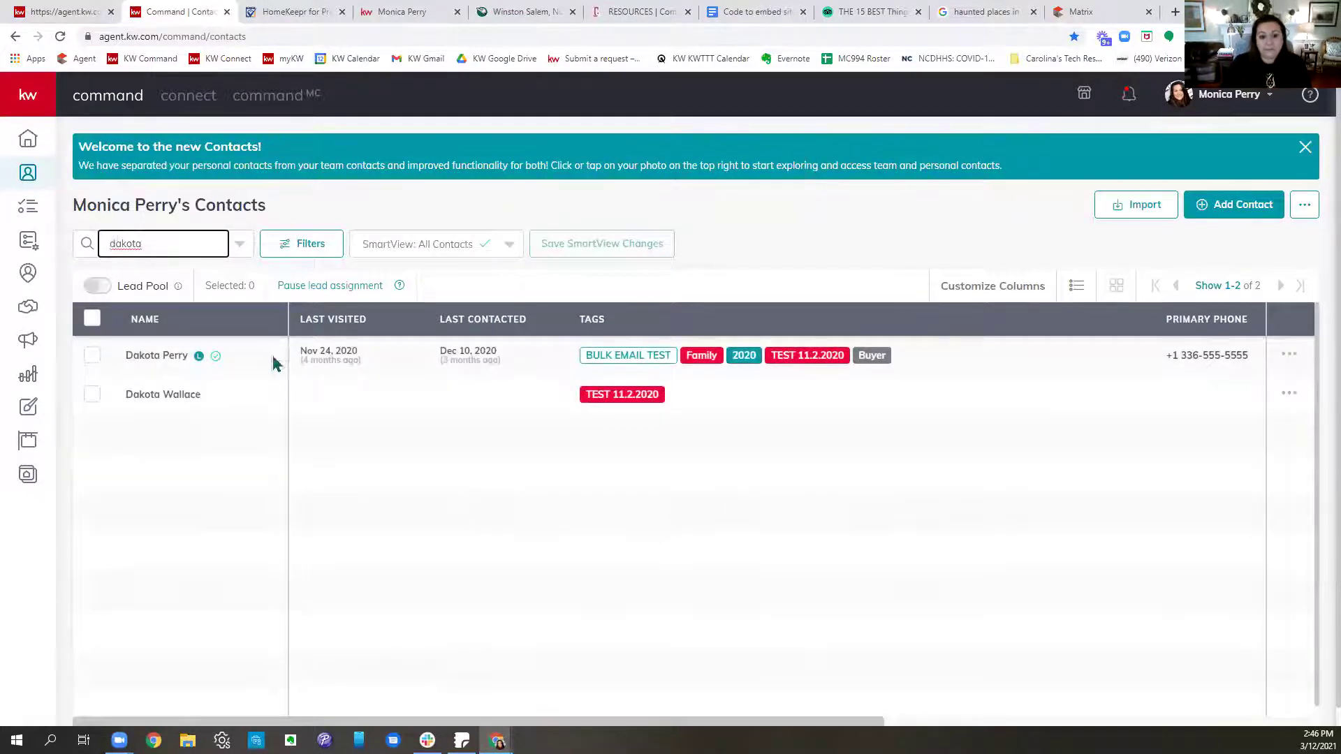
left_click(159, 357)
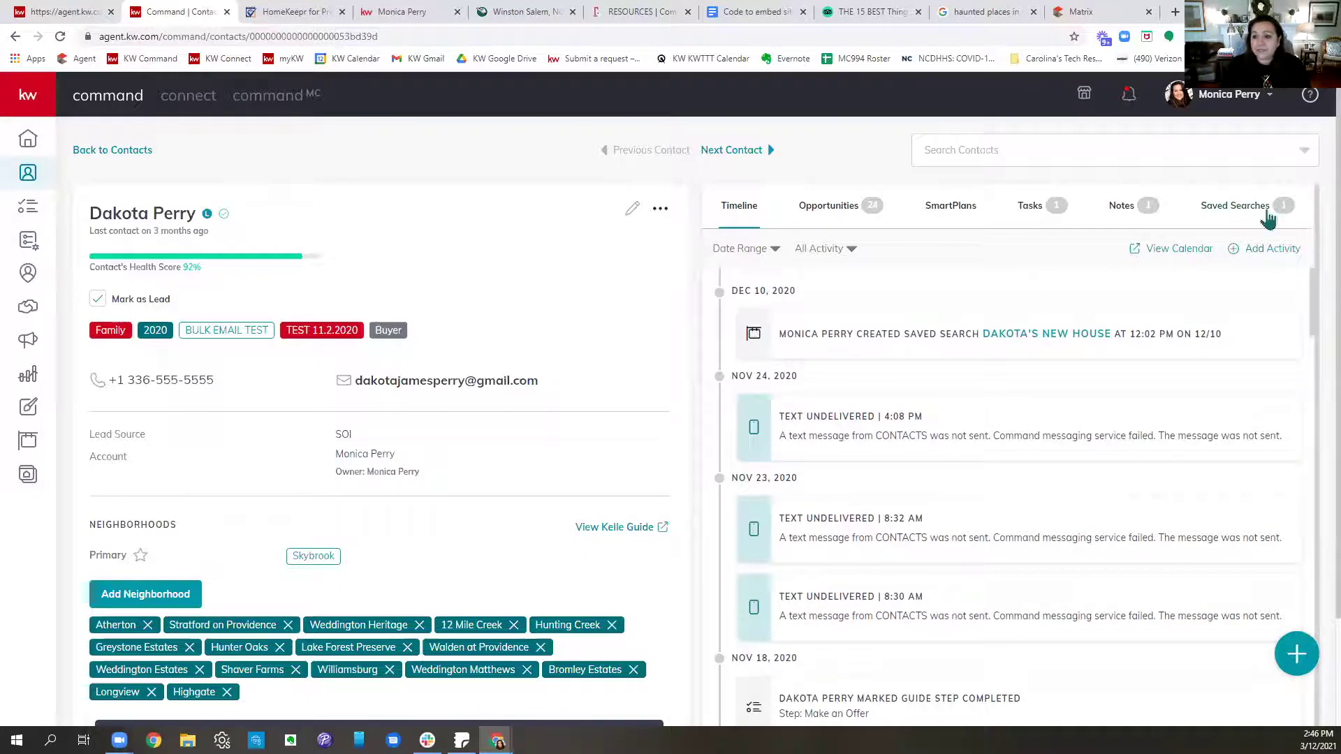
Step: Start a new saved search for the contact, searching by zip code 27106
left_click(1234, 205)
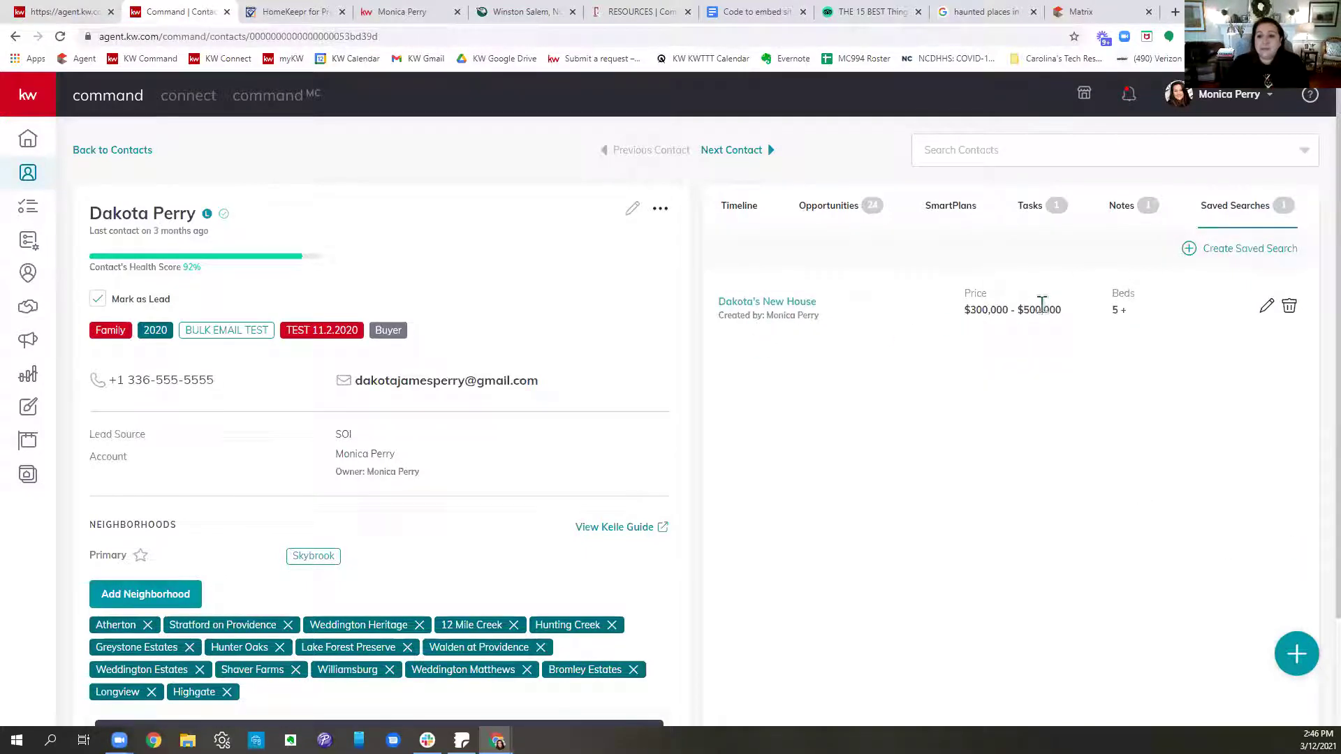
left_click(1242, 250)
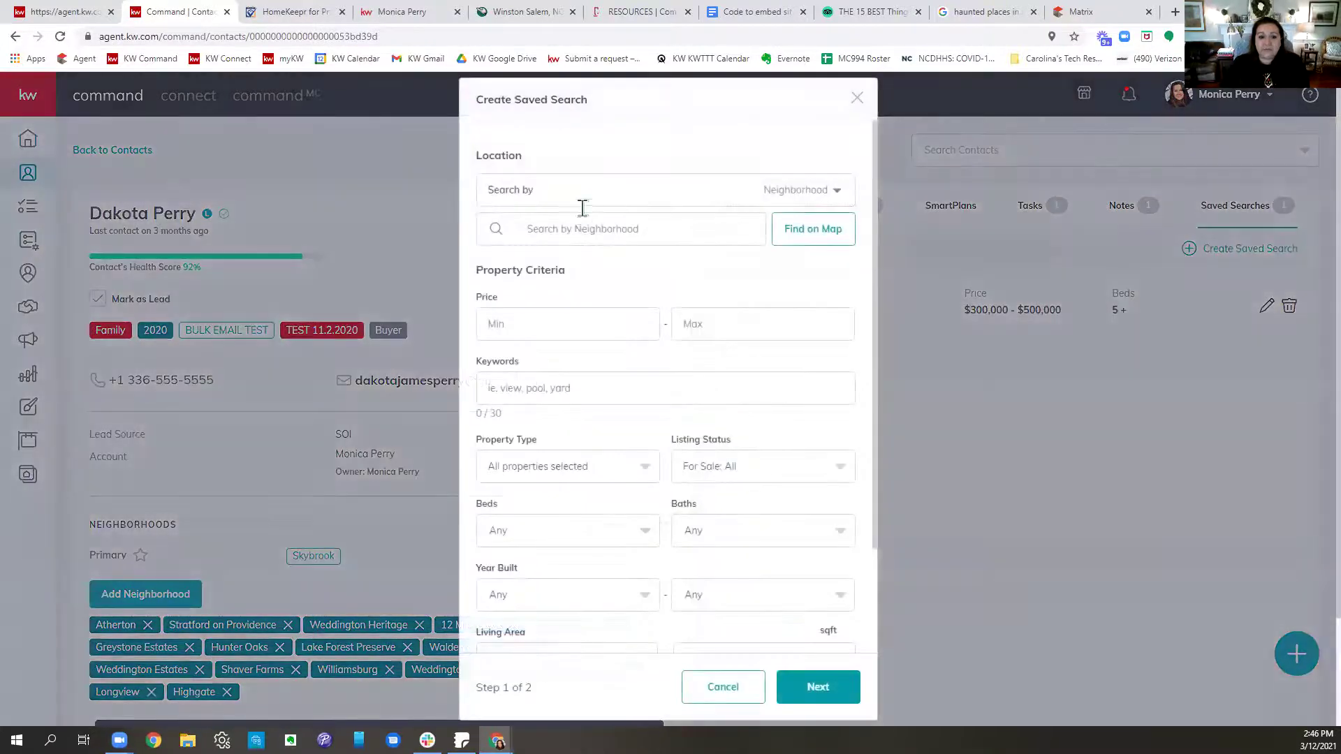
left_click(812, 194)
left_click(800, 251)
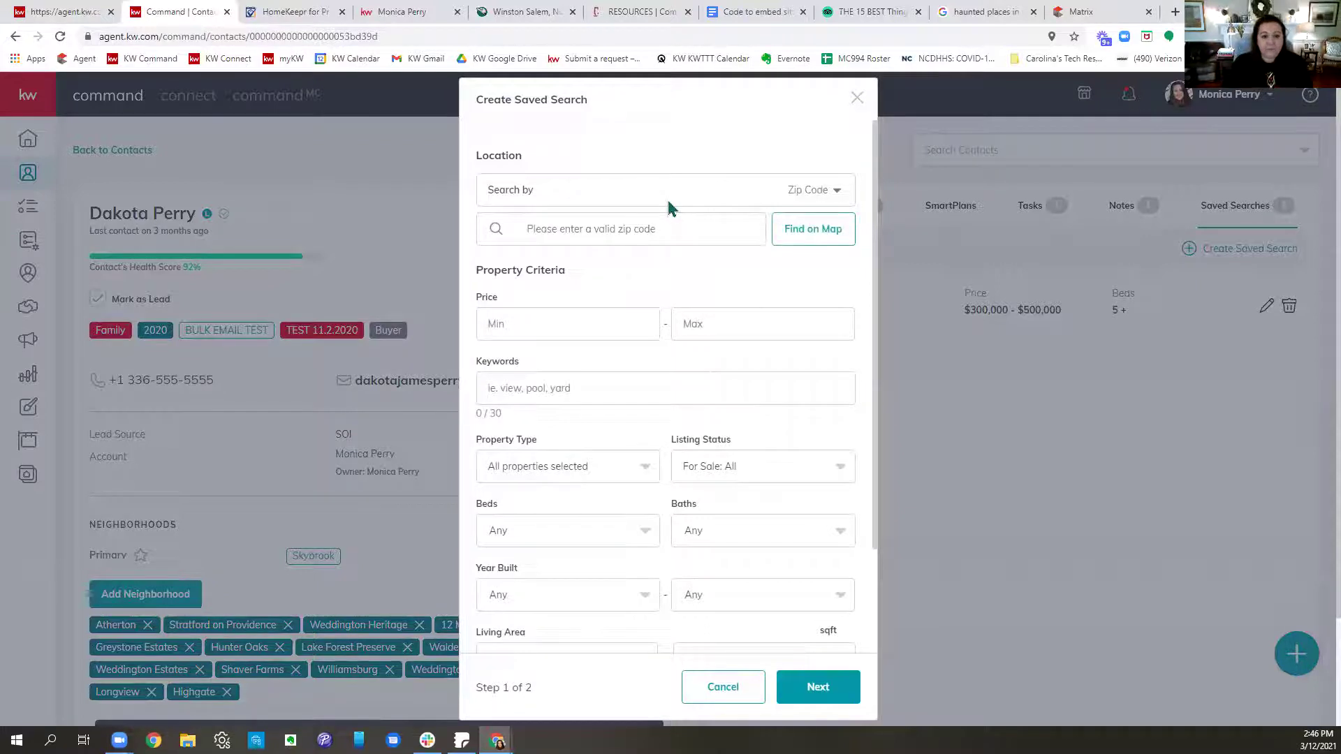
left_click(555, 228)
type("27106")
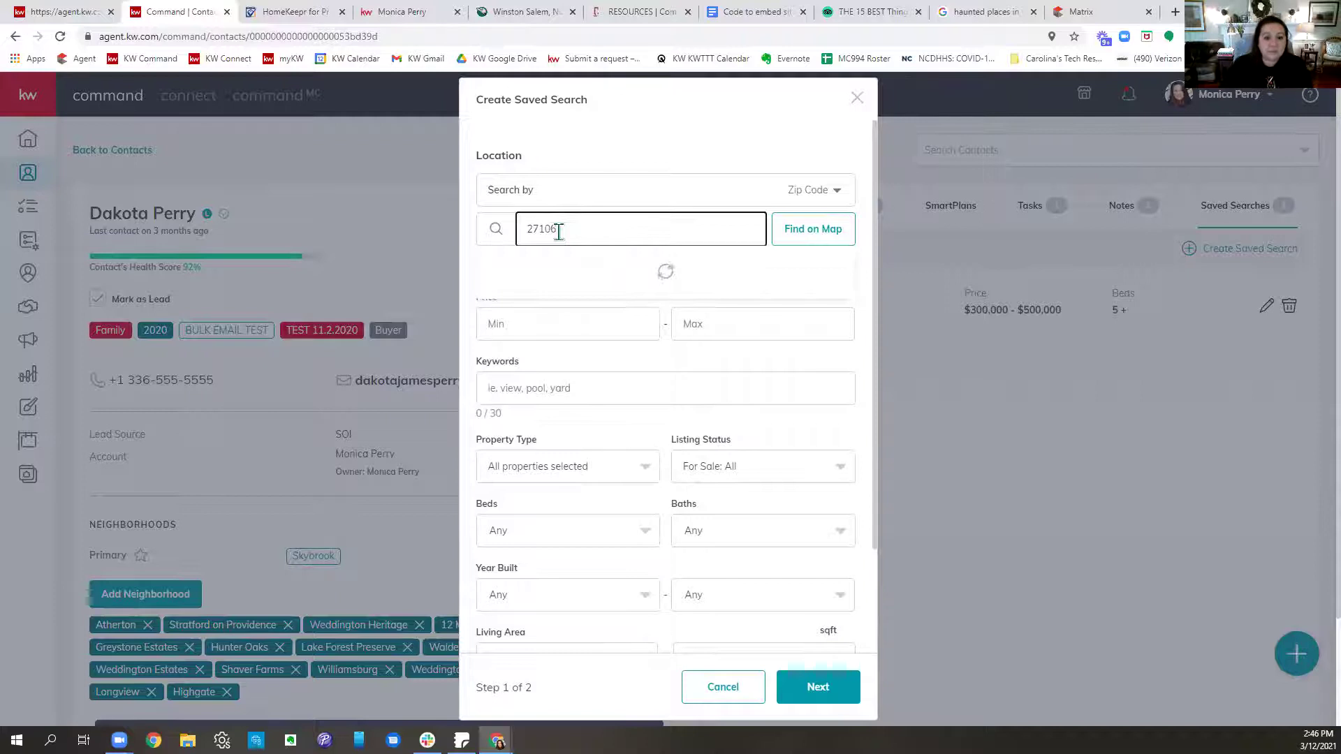
left_click(508, 279)
Step: Set the price range to $400,000–$500,000, add keyword pool, and continue to step 2
left_click(572, 356)
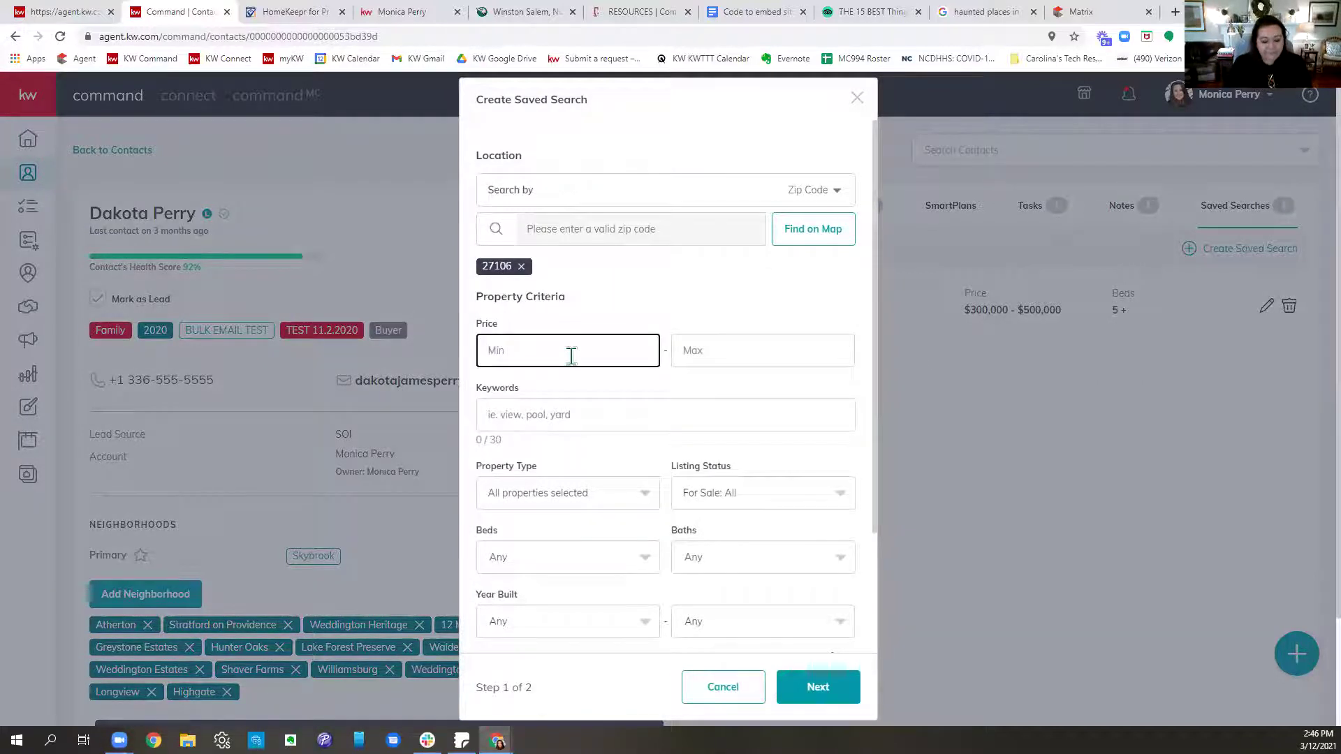
type("4000000")
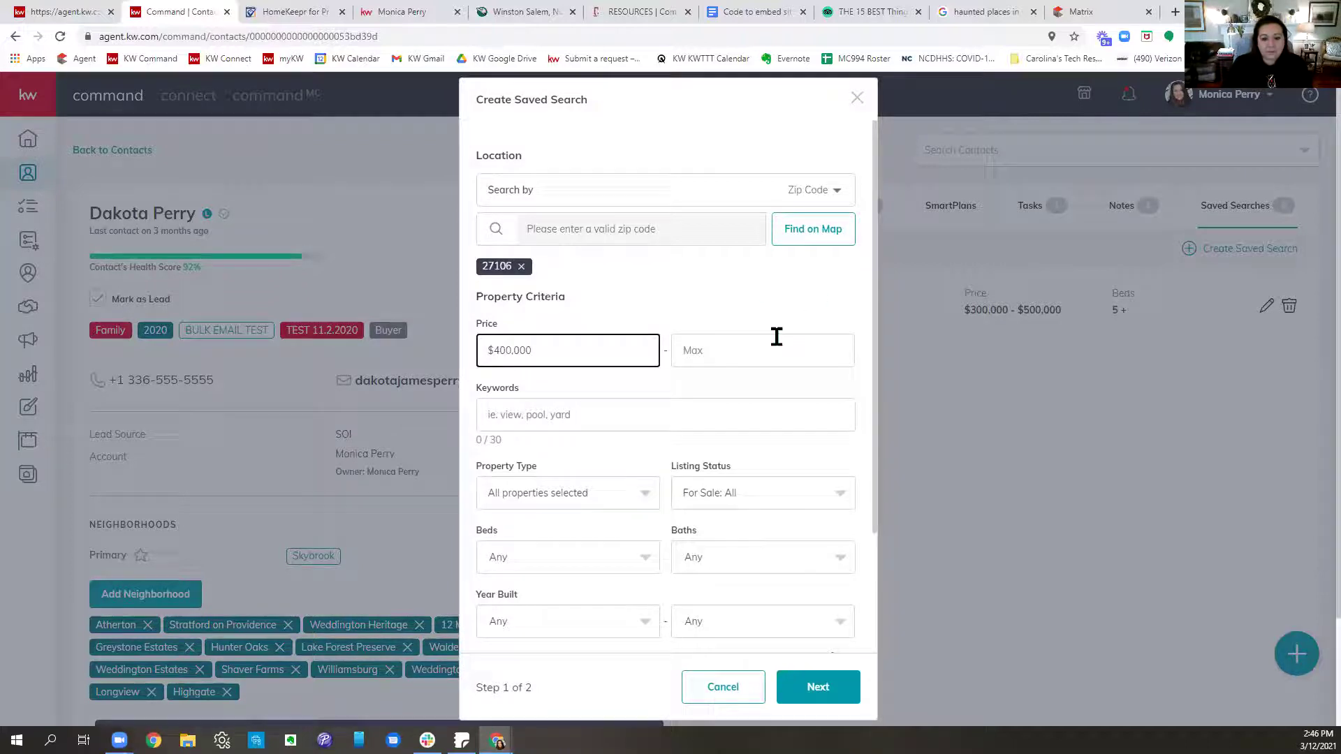
left_click(777, 337)
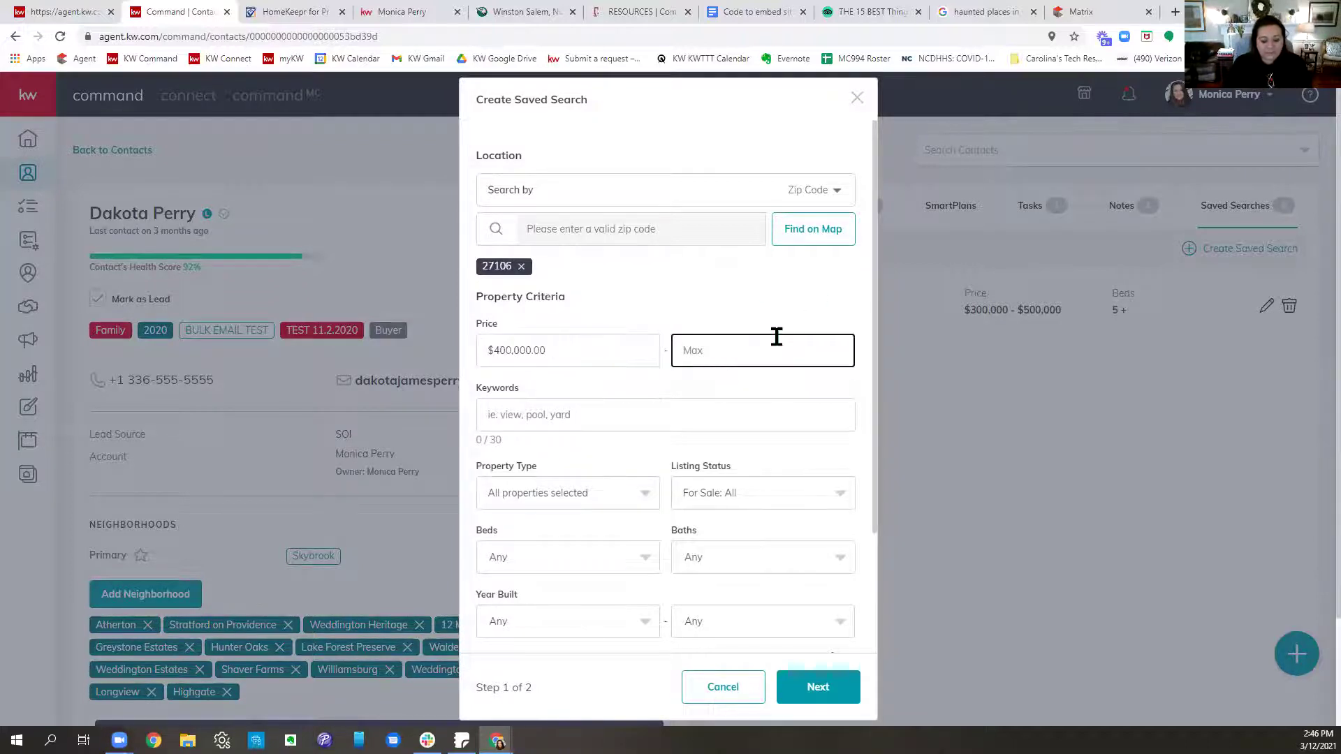
type("500,000")
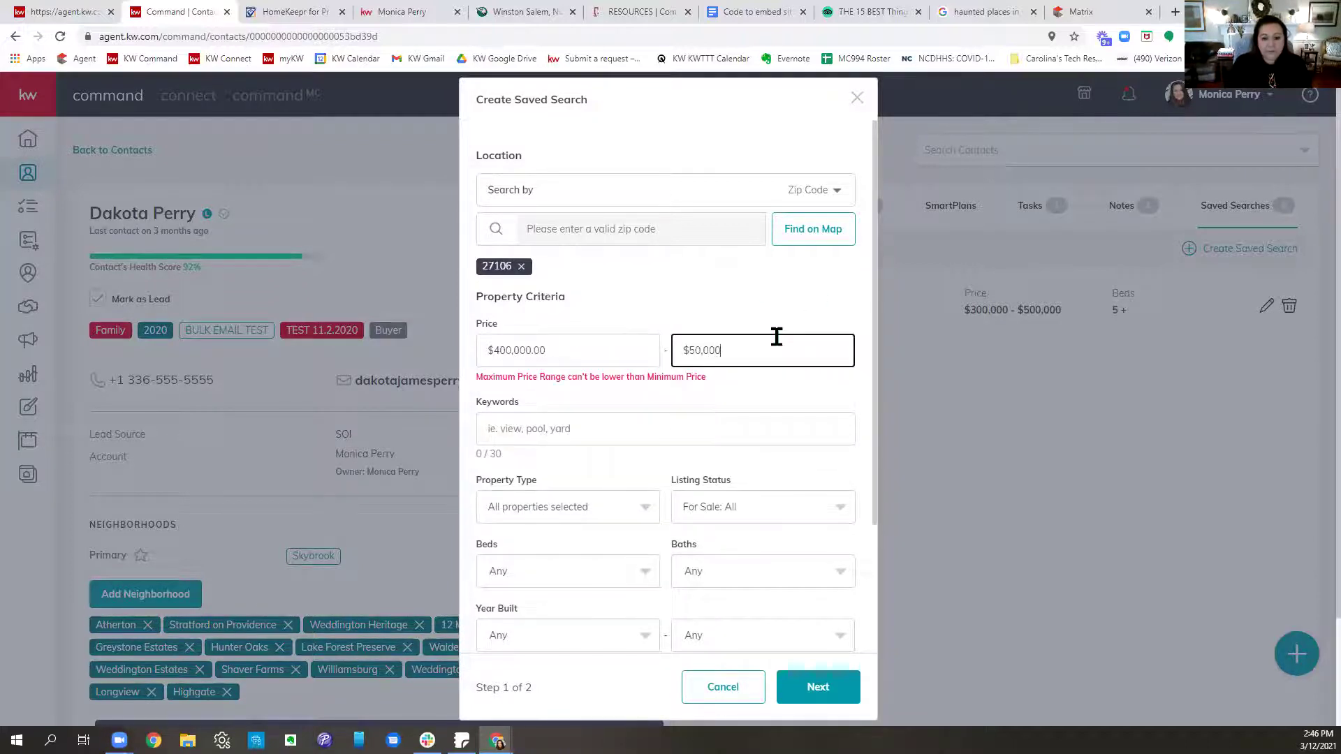
left_click(585, 402)
type("pool")
key("Return")
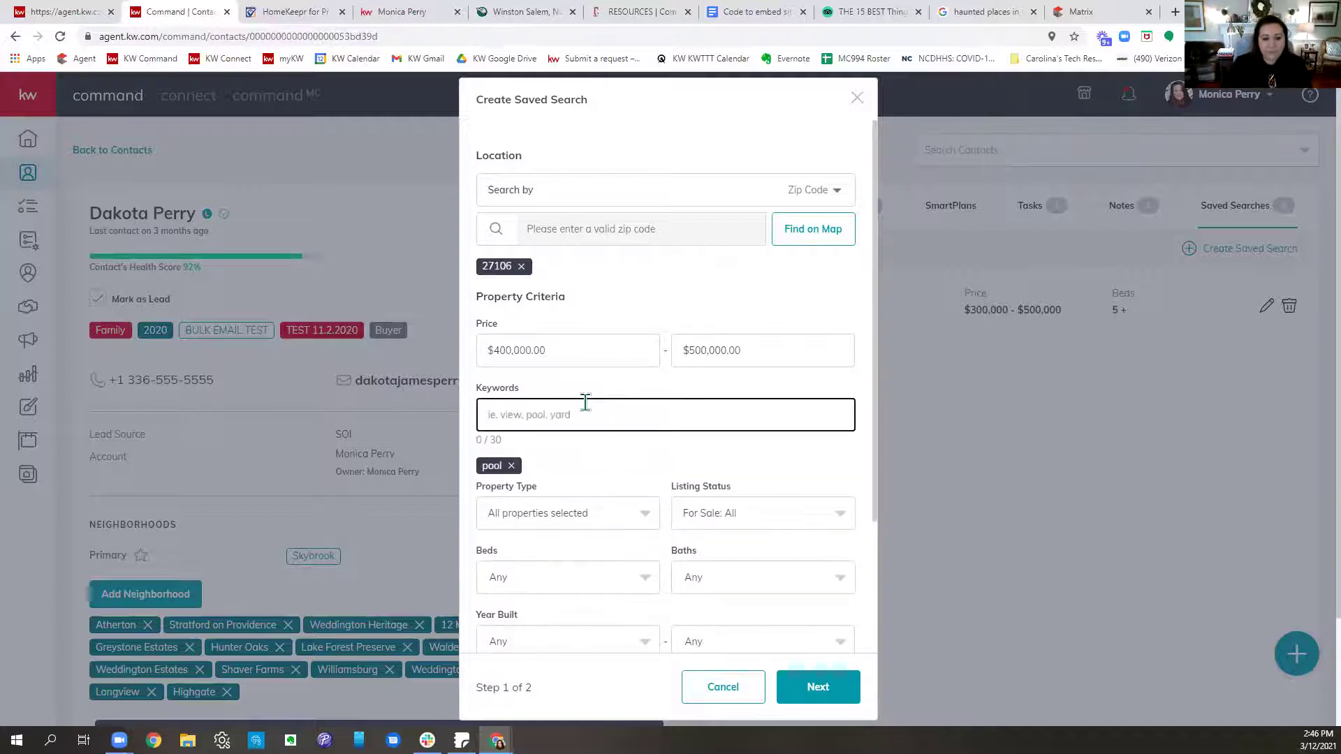
scroll(760, 489, "down", 2)
scroll(766, 496, "down", 1)
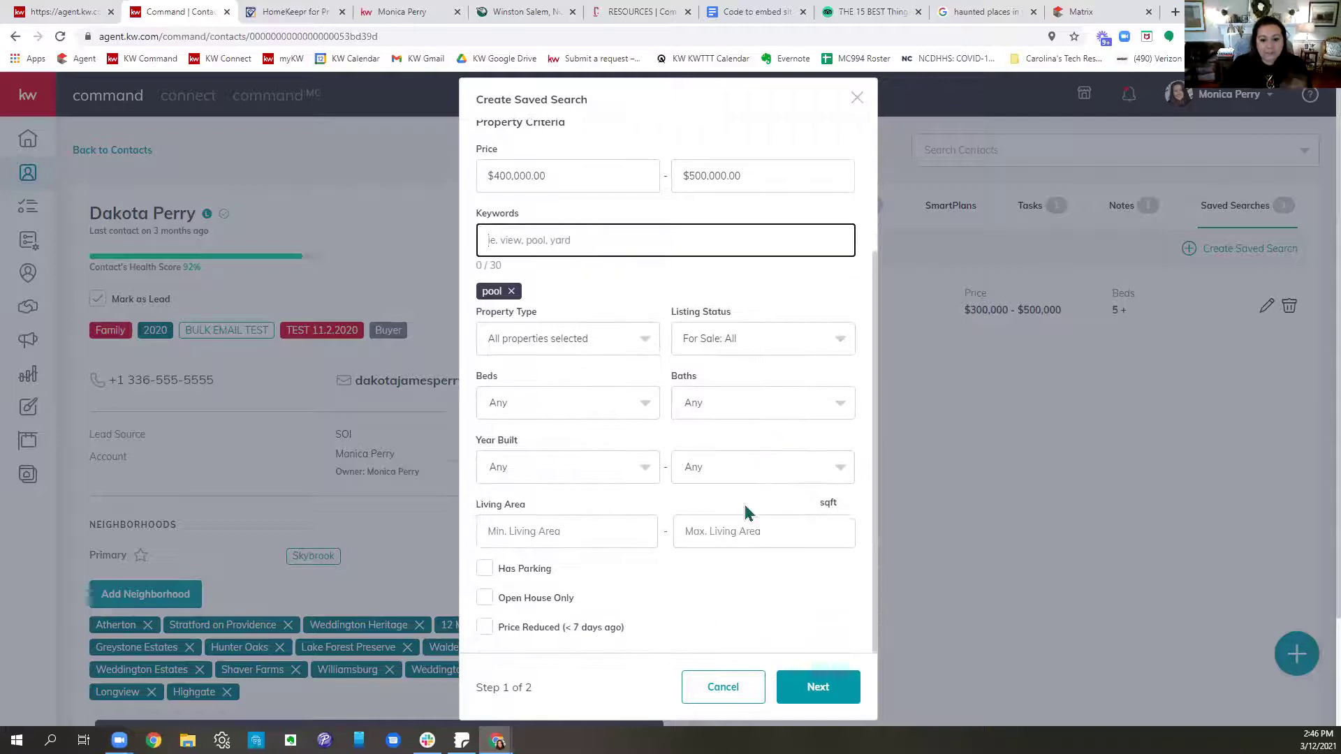
left_click(822, 672)
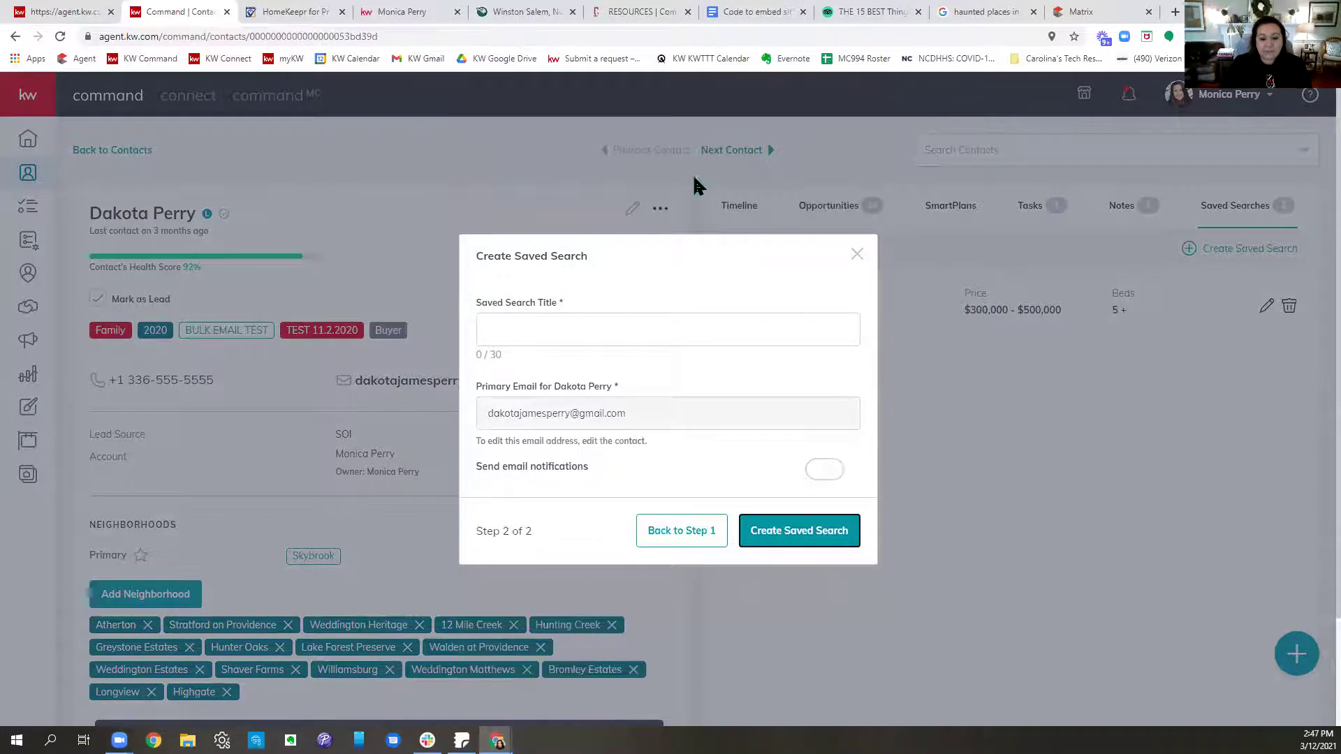
Step: Turn on email notifications, title the saved search '27106 Search' and create it
left_click(831, 469)
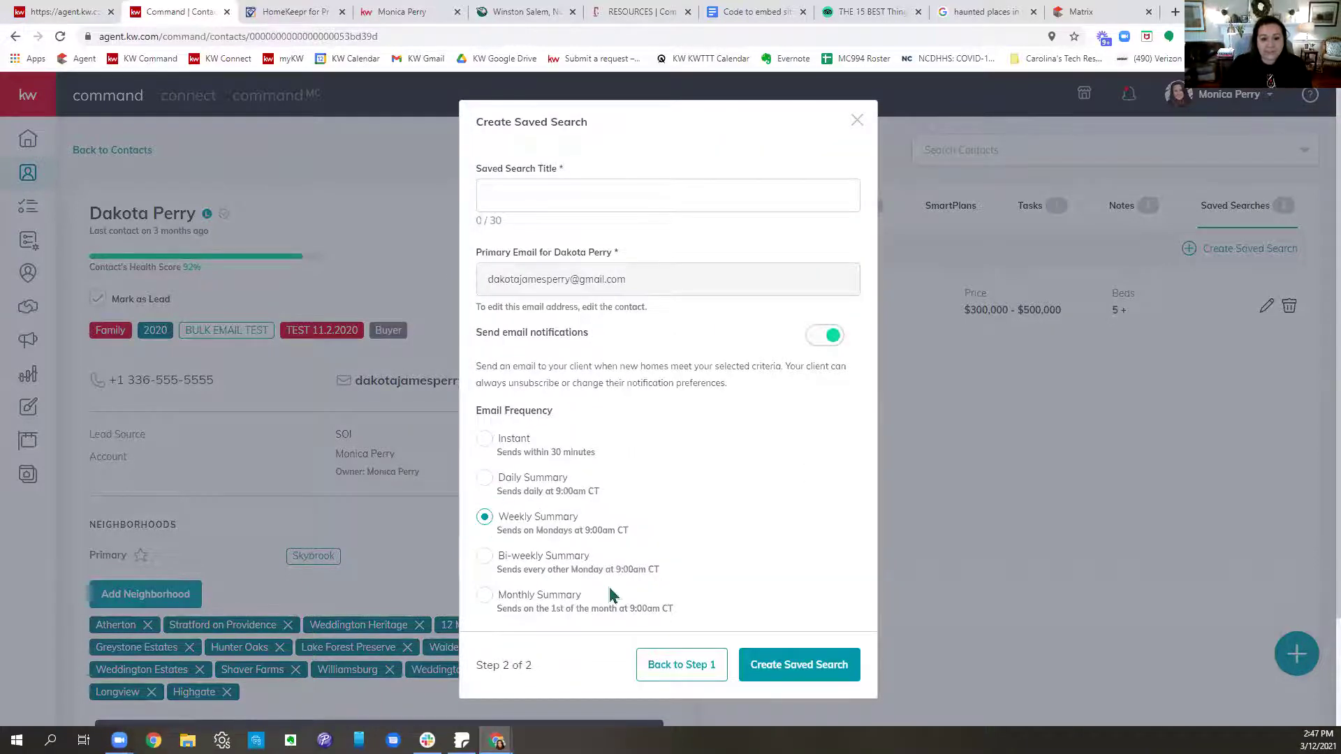
left_click(607, 197)
type("27106 Search")
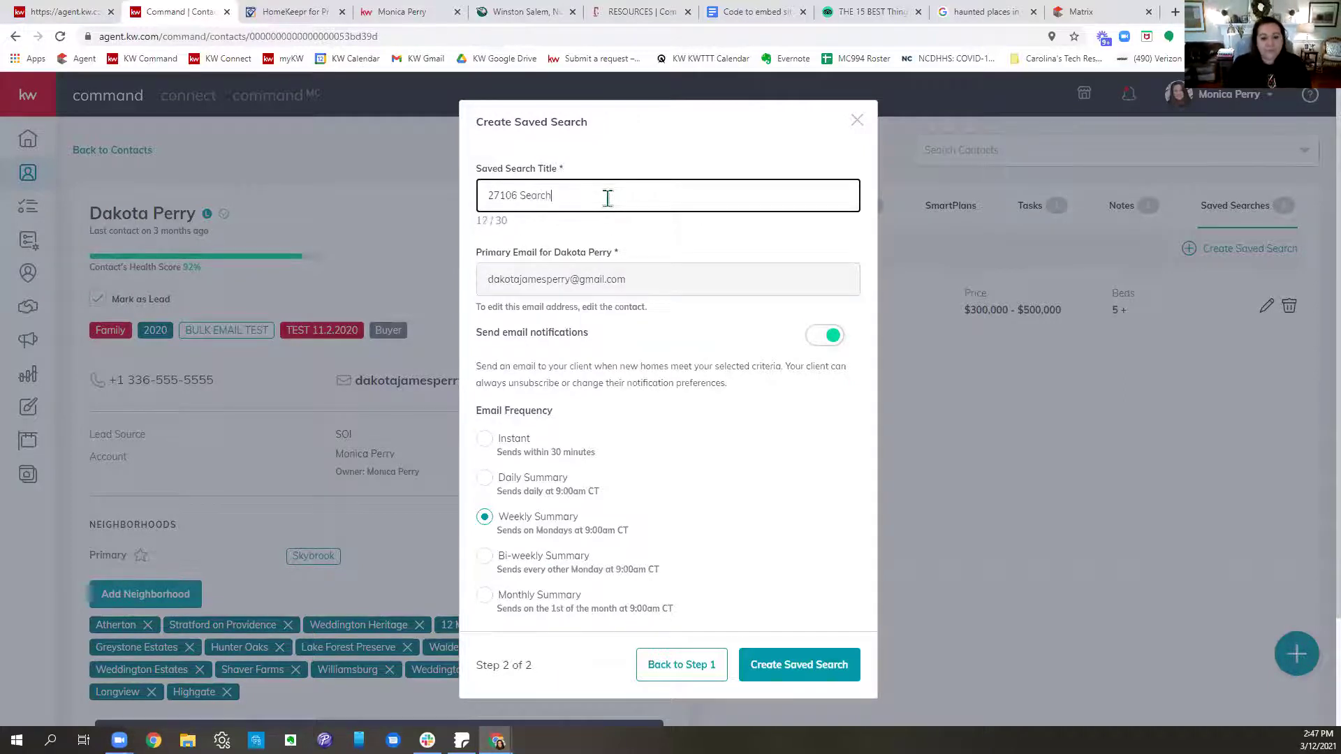
key("Return")
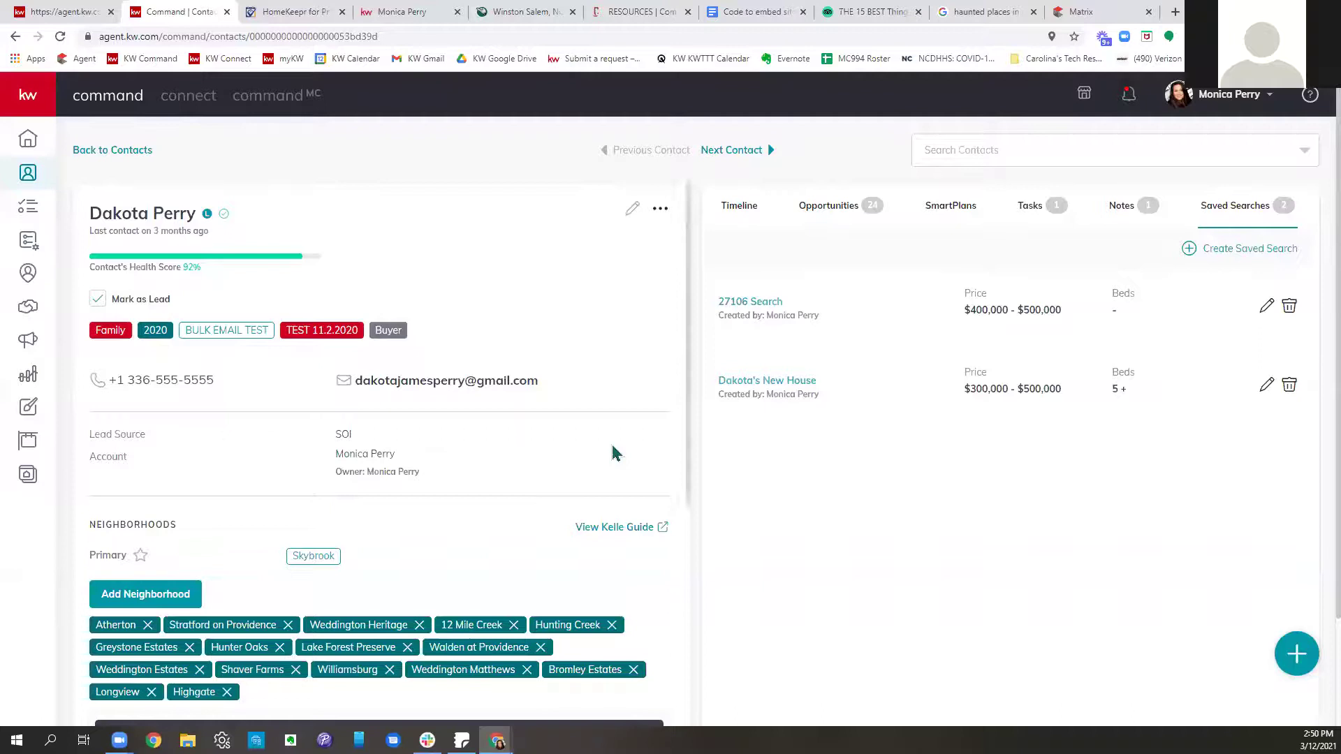
Step: Search SmartPlans for 'monthly' and enroll the contact in My Monthly Neighborhood Nurture, starting now
scroll(614, 452, "down", 2)
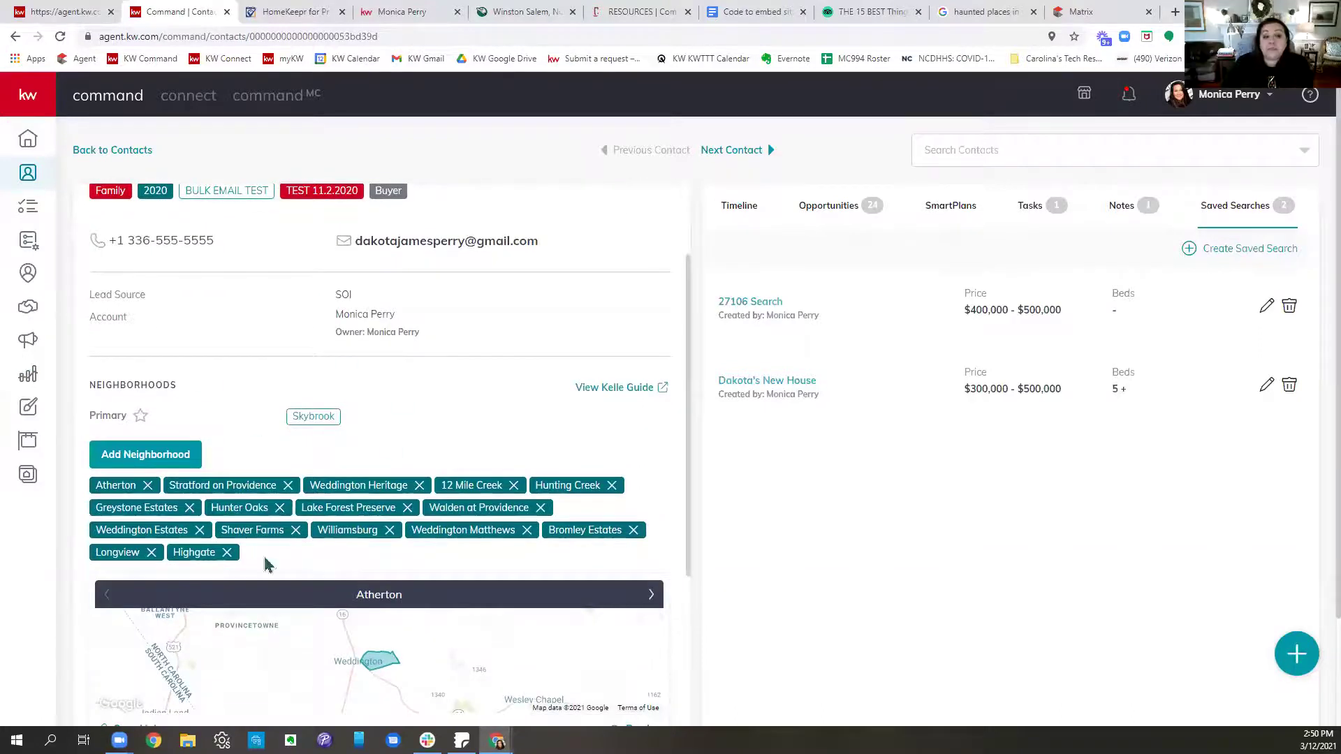
scroll(683, 389, "down", 3)
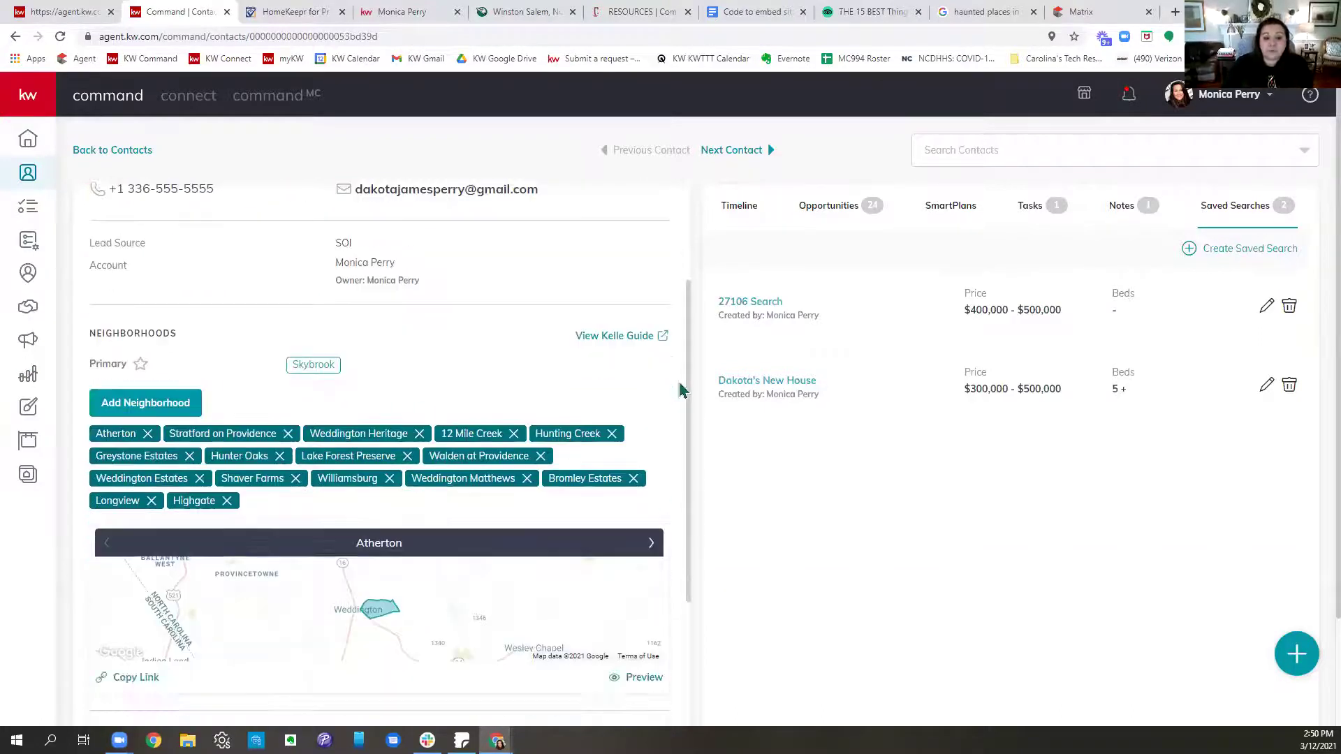
left_click(964, 219)
left_click(992, 307)
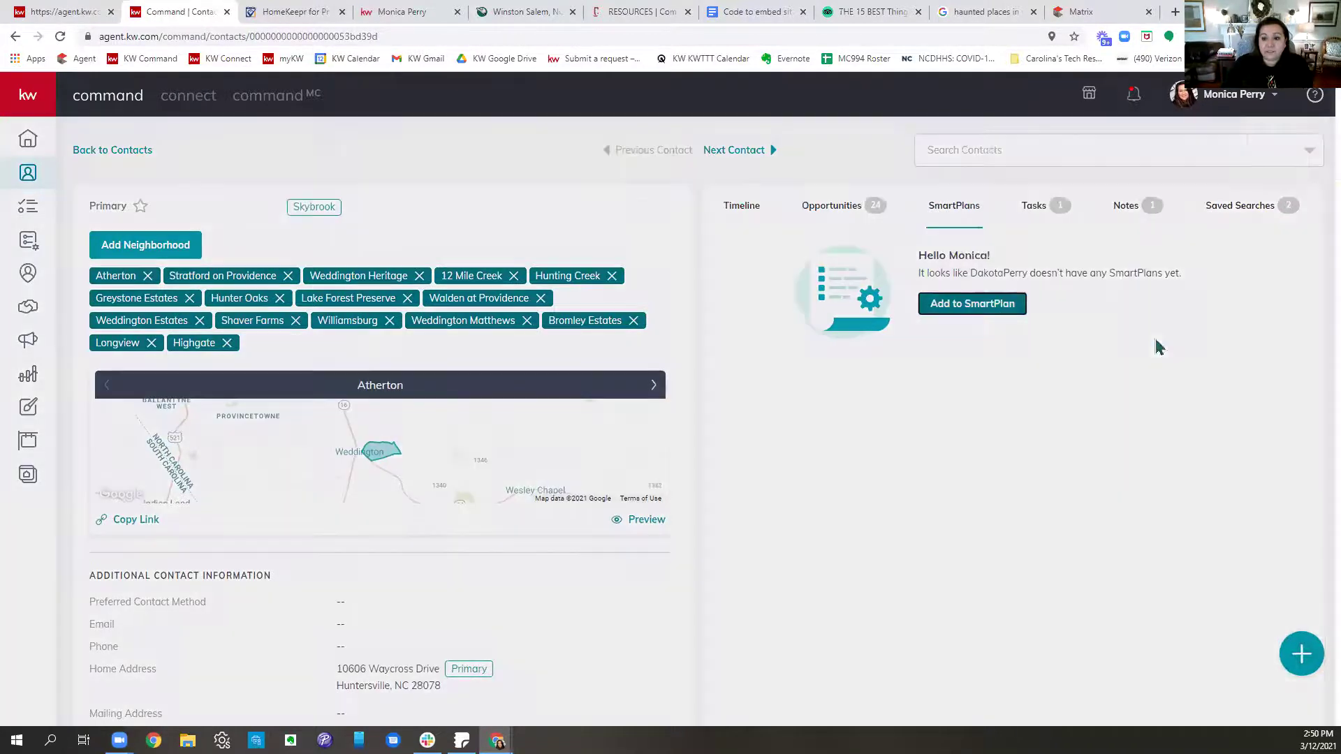
left_click(1168, 218)
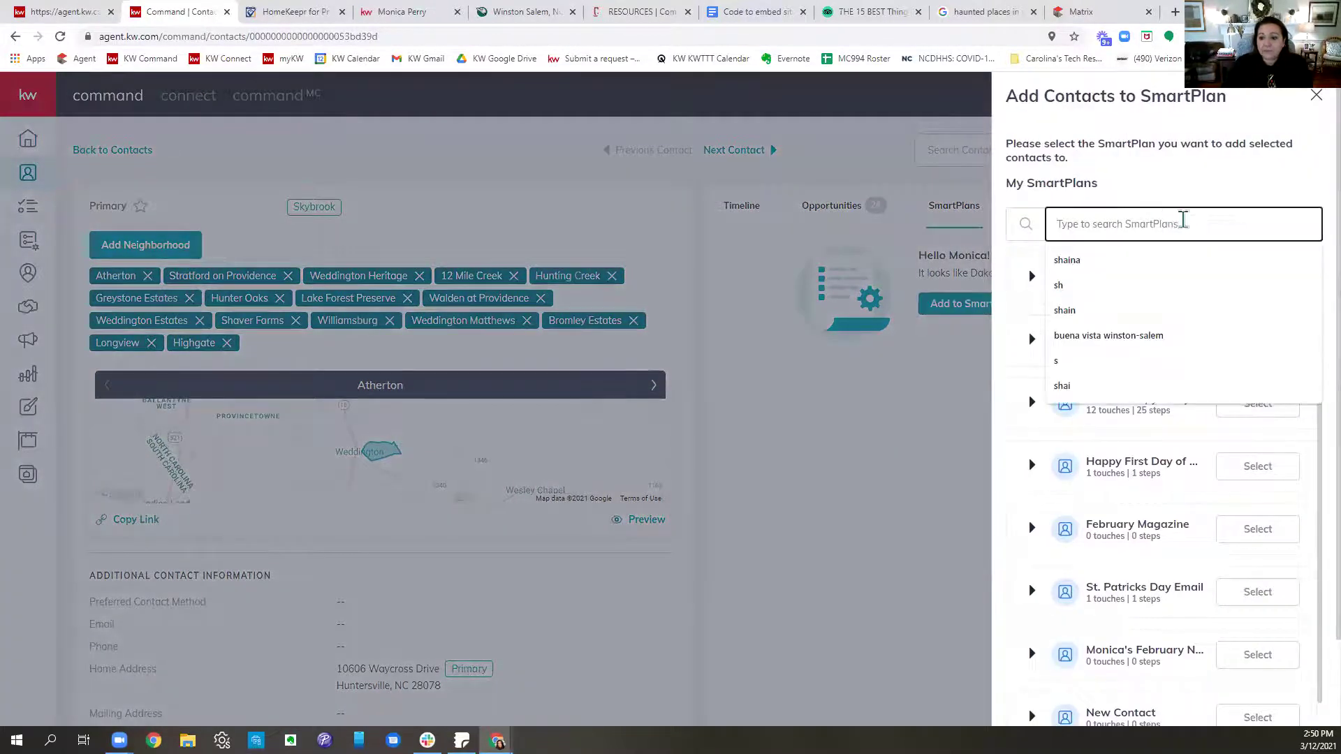
type("nonthly")
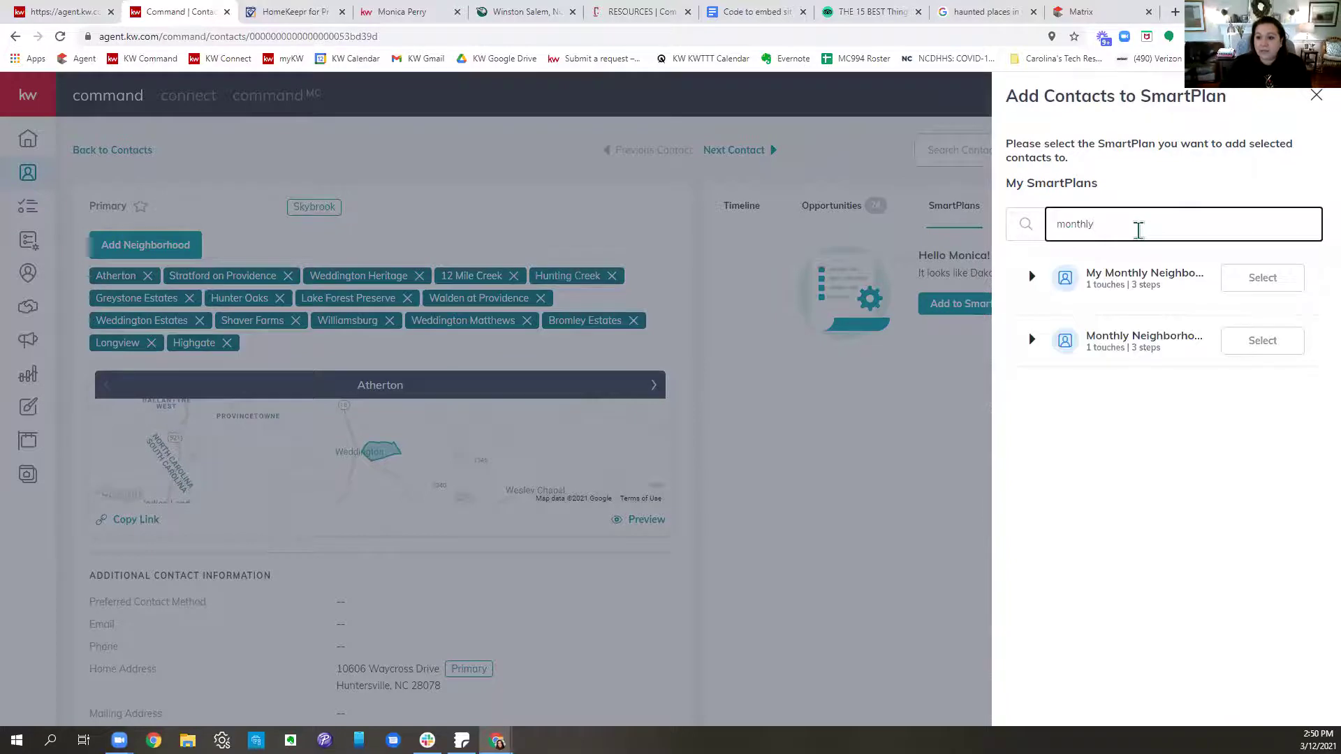
left_click(1265, 280)
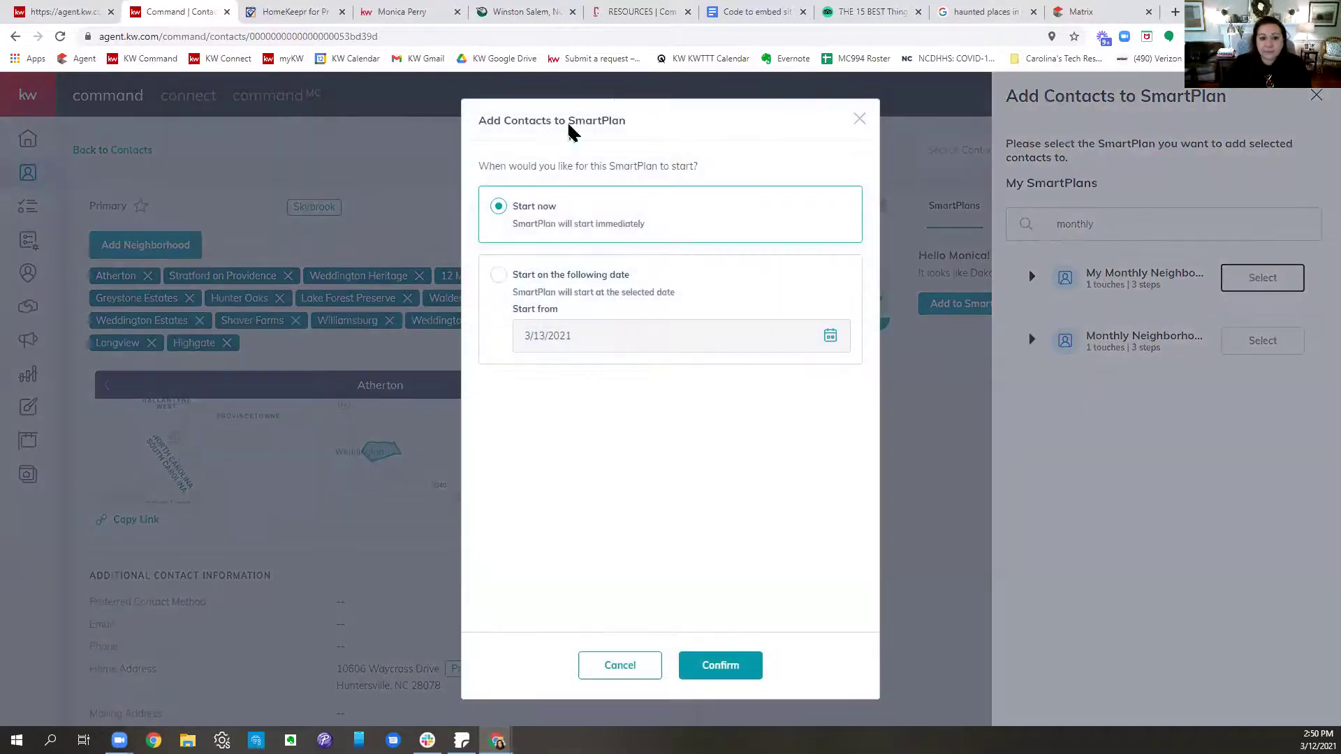
left_click(731, 669)
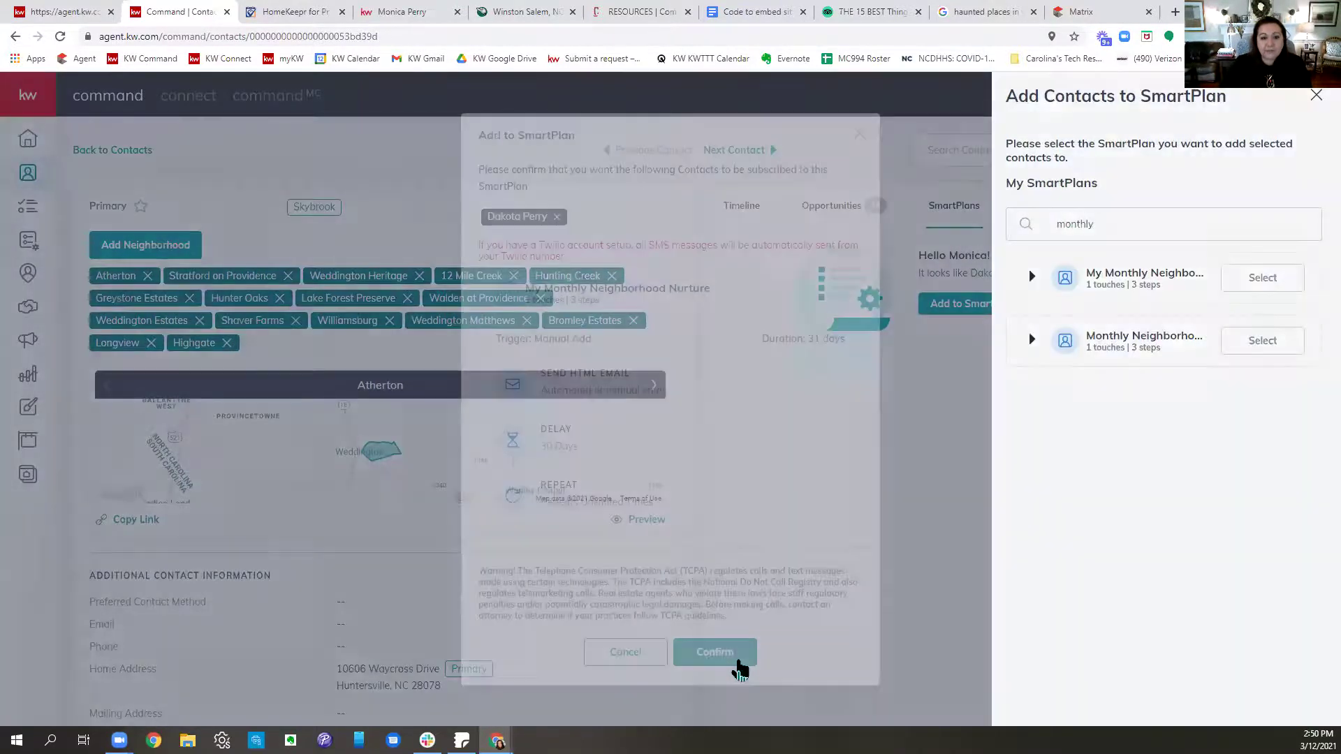
left_click(745, 654)
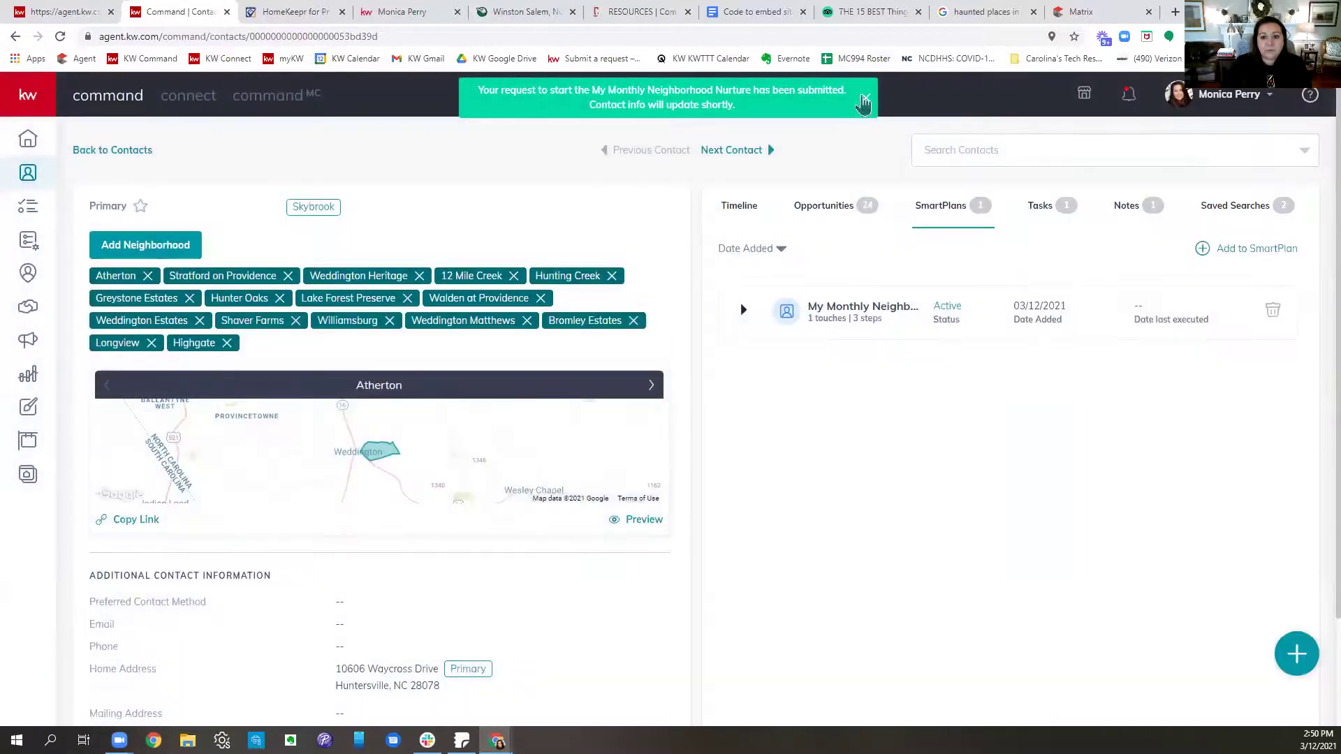
left_click(867, 98)
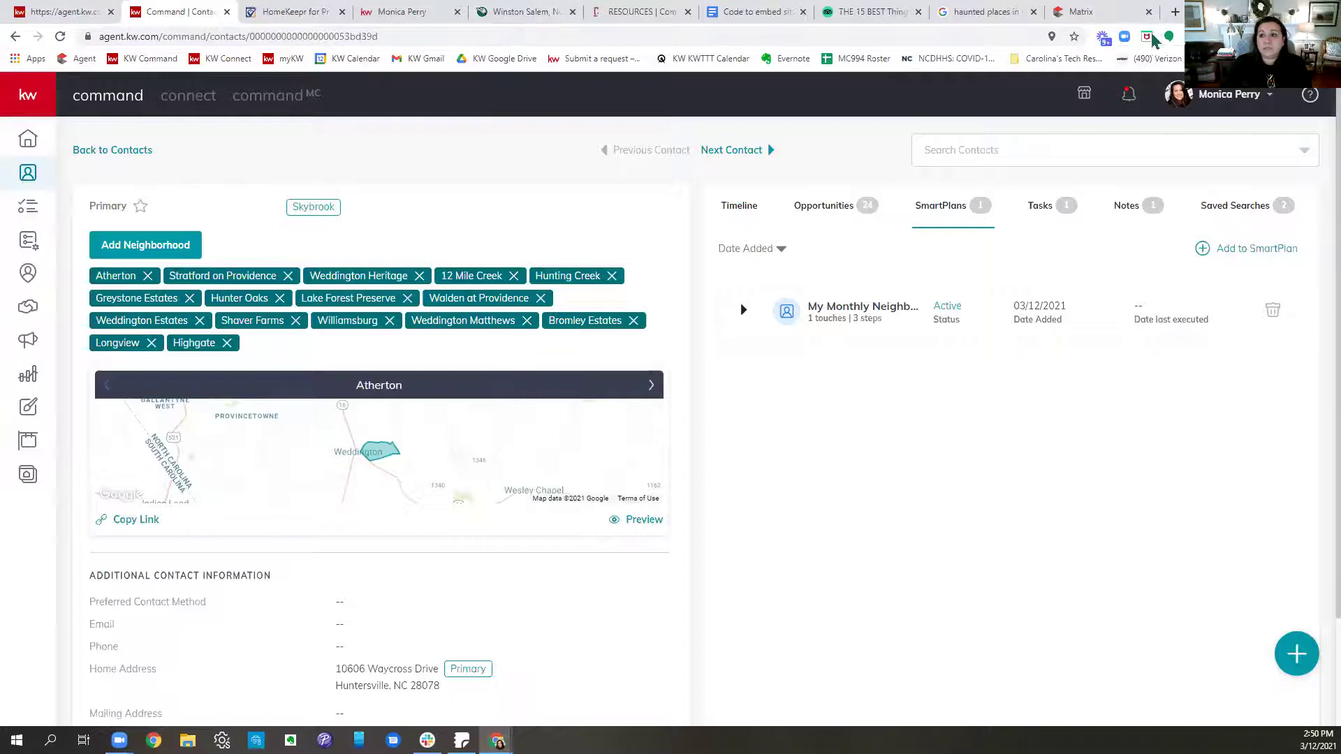
Step: Open a new Chrome tab and switch to the other Chrome window loading Gmail
left_click(1176, 12)
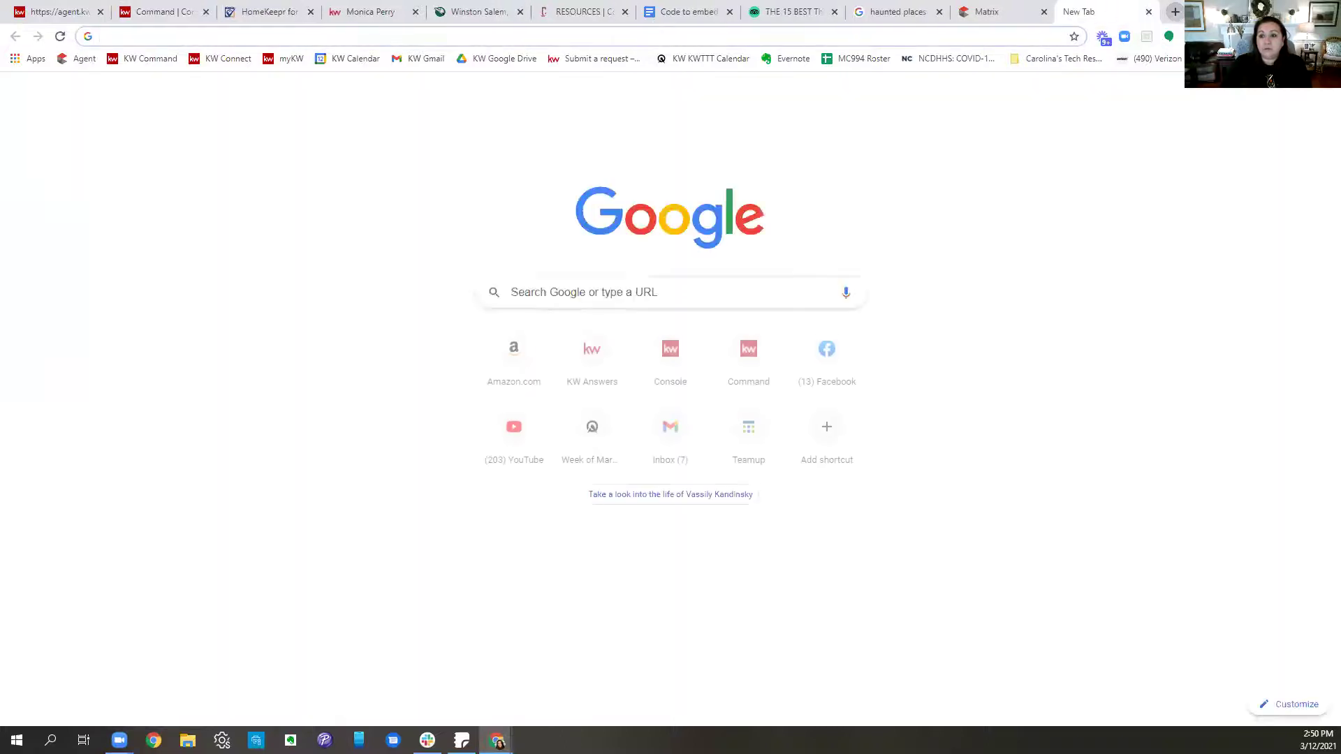
key("alt+Tab")
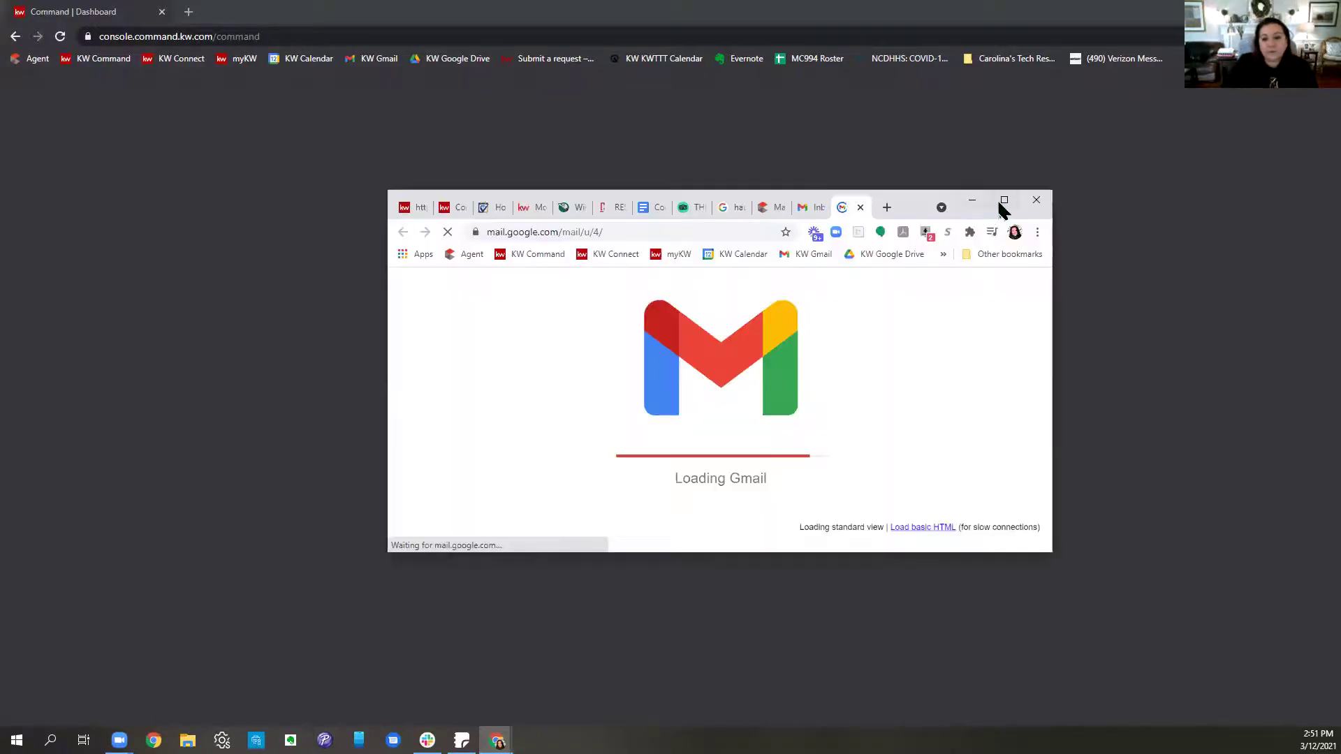
Step: Maximize Gmail, read the kw.com '27106 Search' saved-search email, and return to the inbox
left_click(1003, 203)
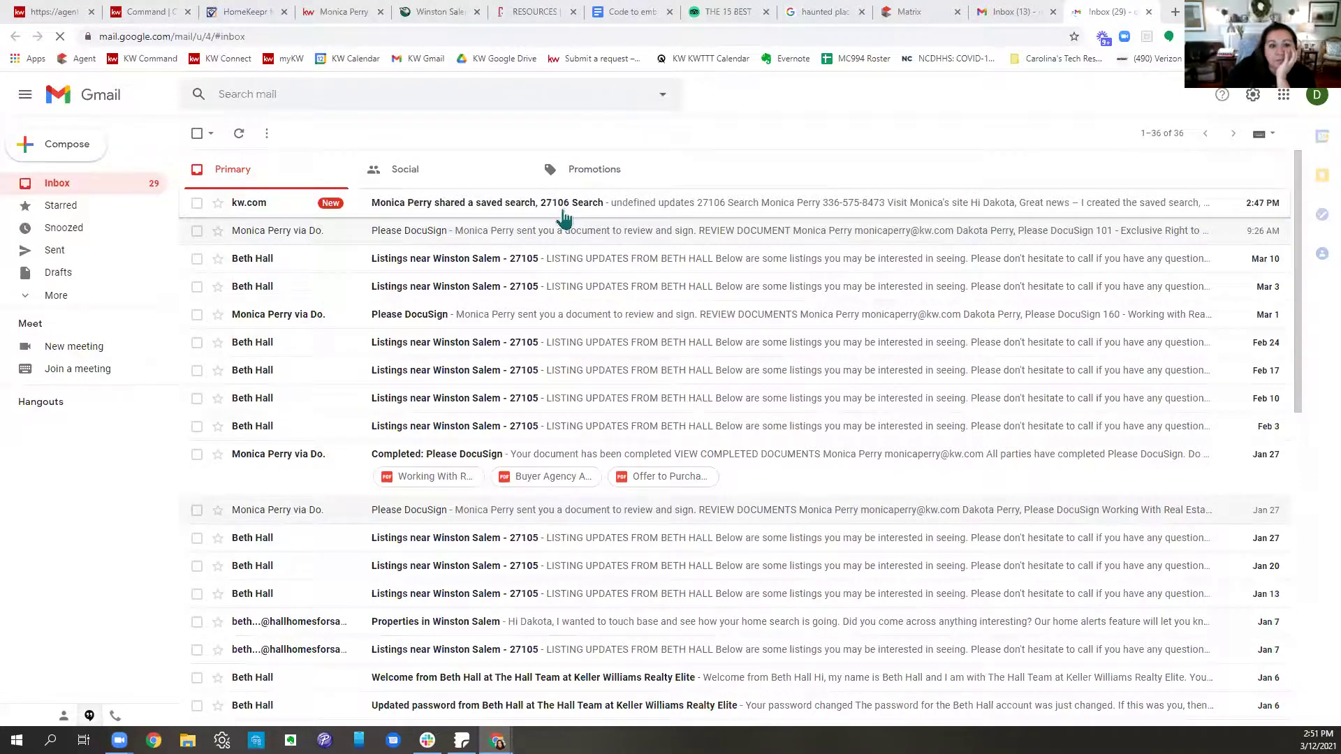
left_click(561, 211)
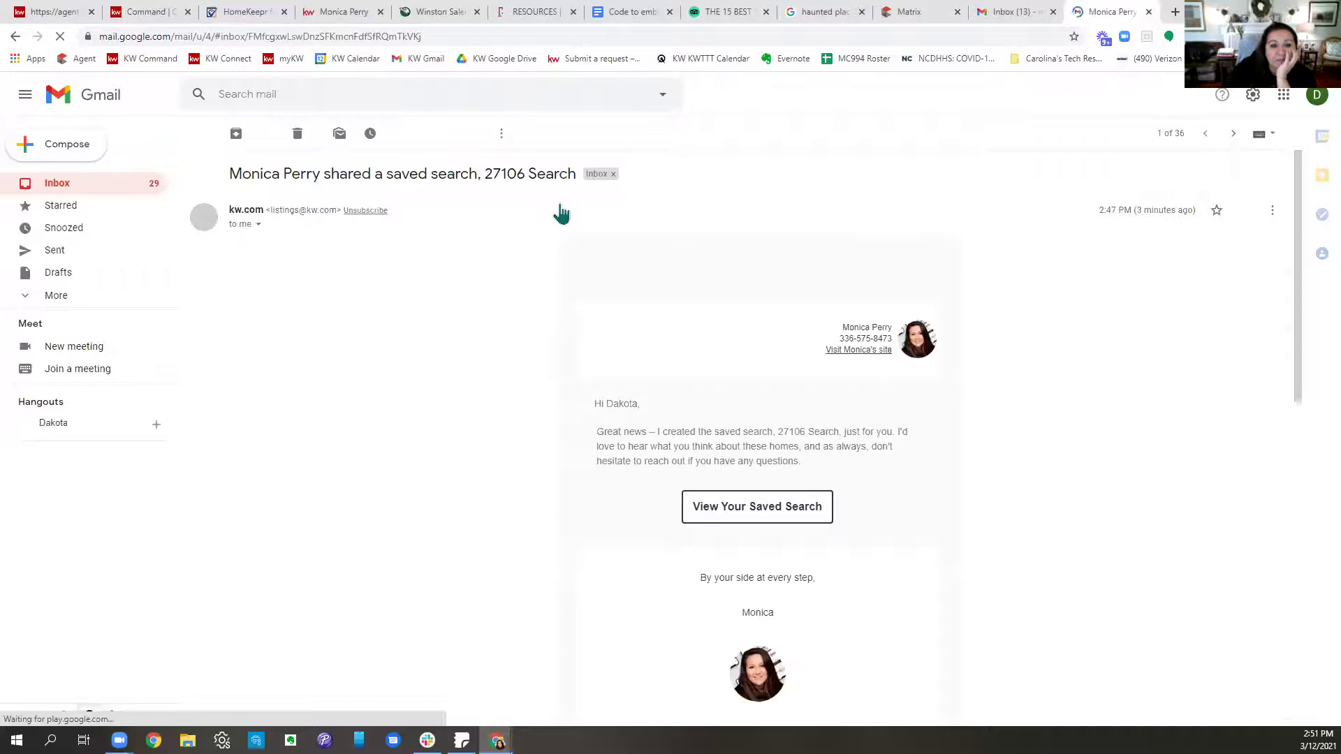
scroll(1116, 373, "down", 2)
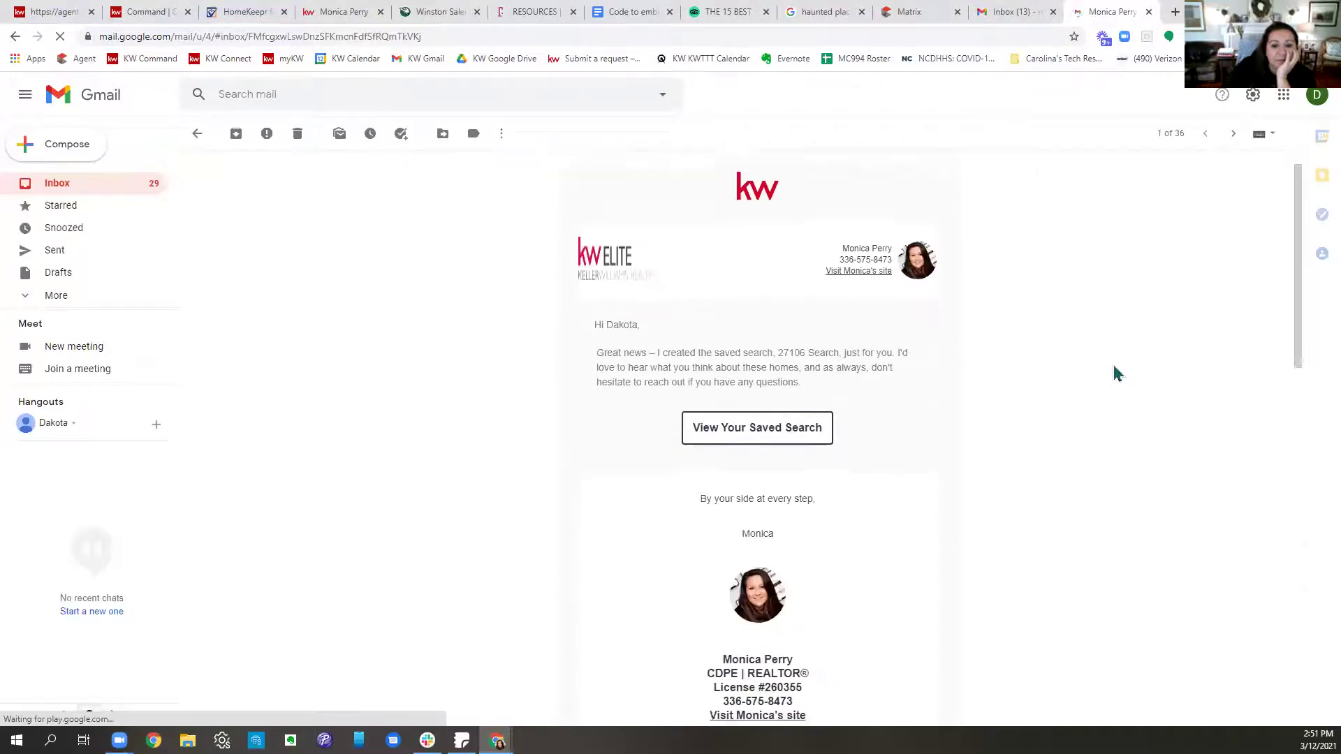
scroll(1115, 374, "down", 1)
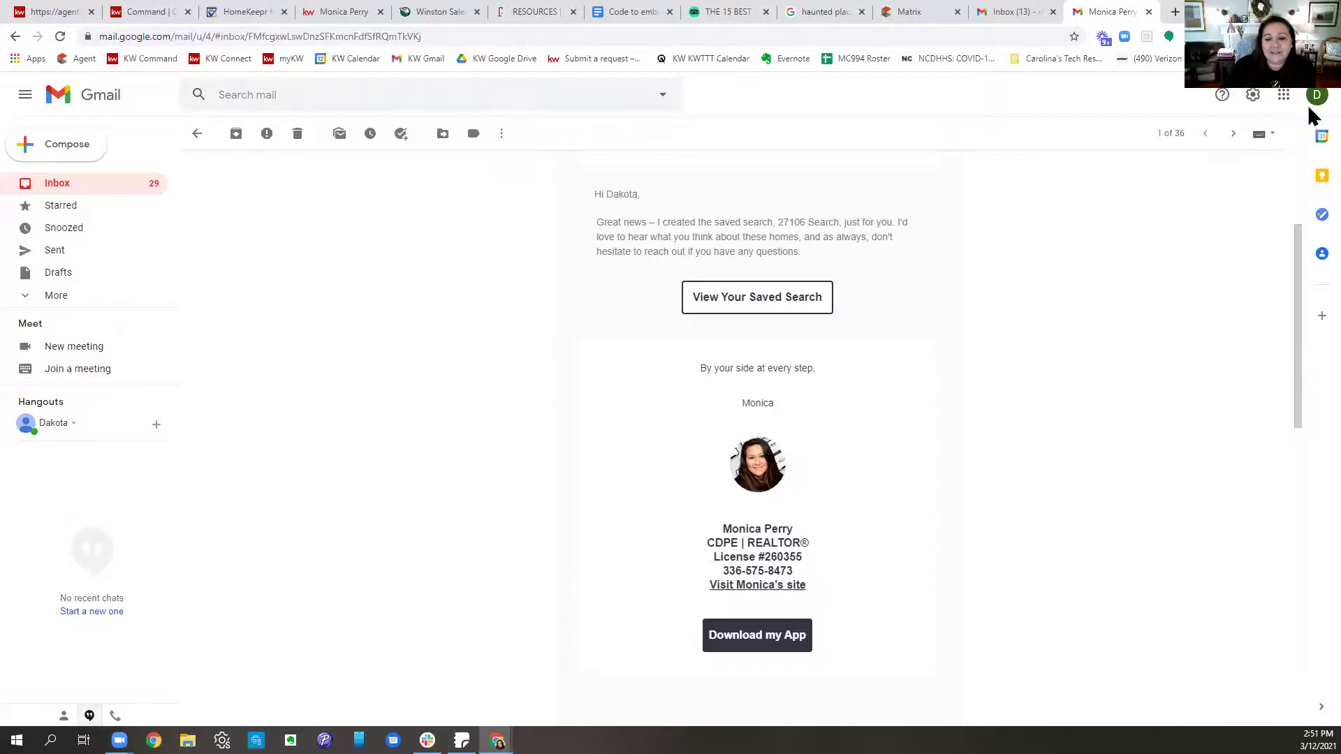
scroll(473, 368, "down", 2)
scroll(478, 368, "down", 7)
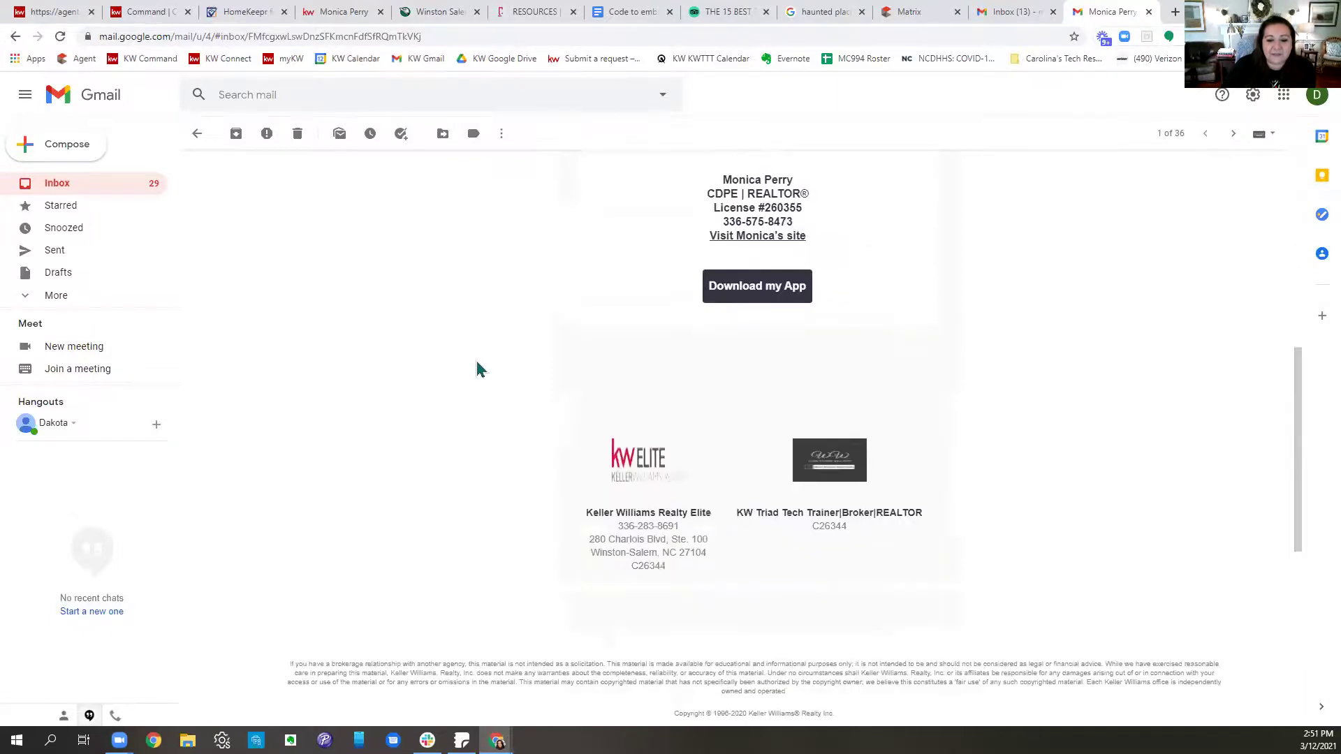
scroll(482, 358, "up", 12)
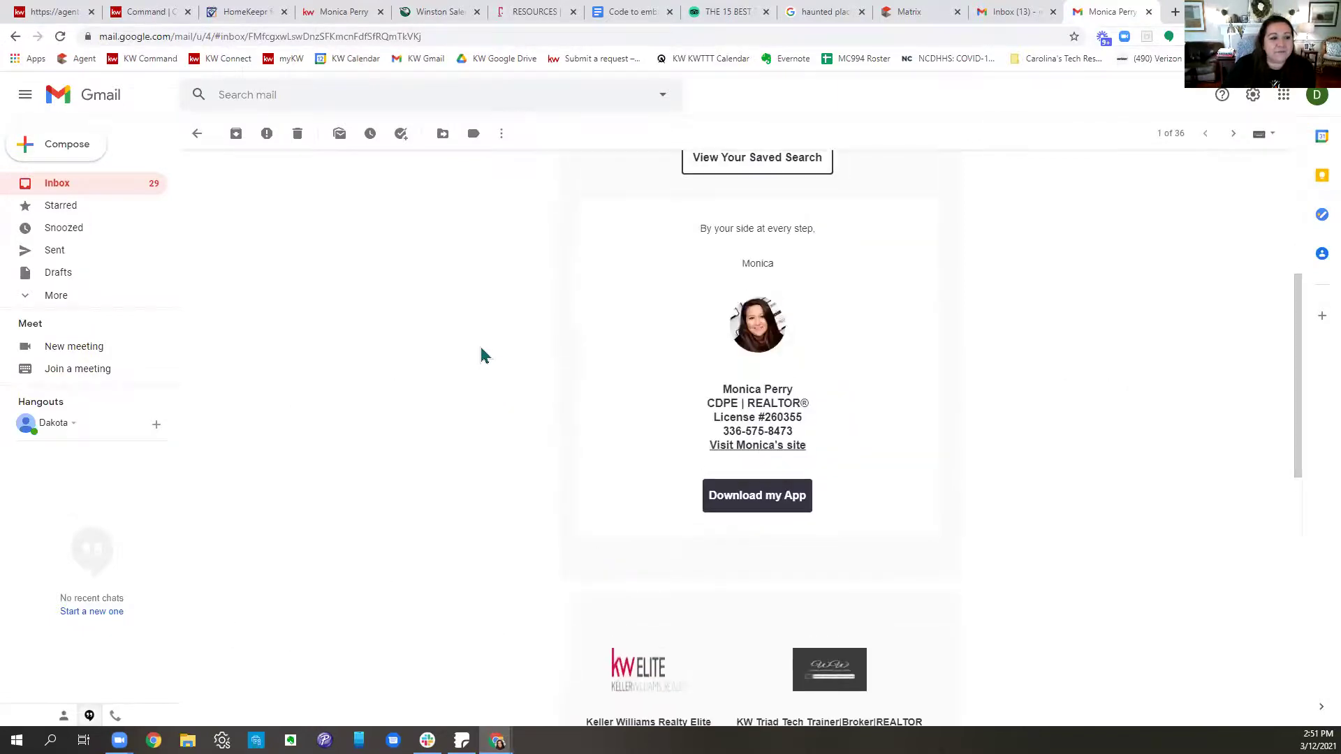
left_click(67, 186)
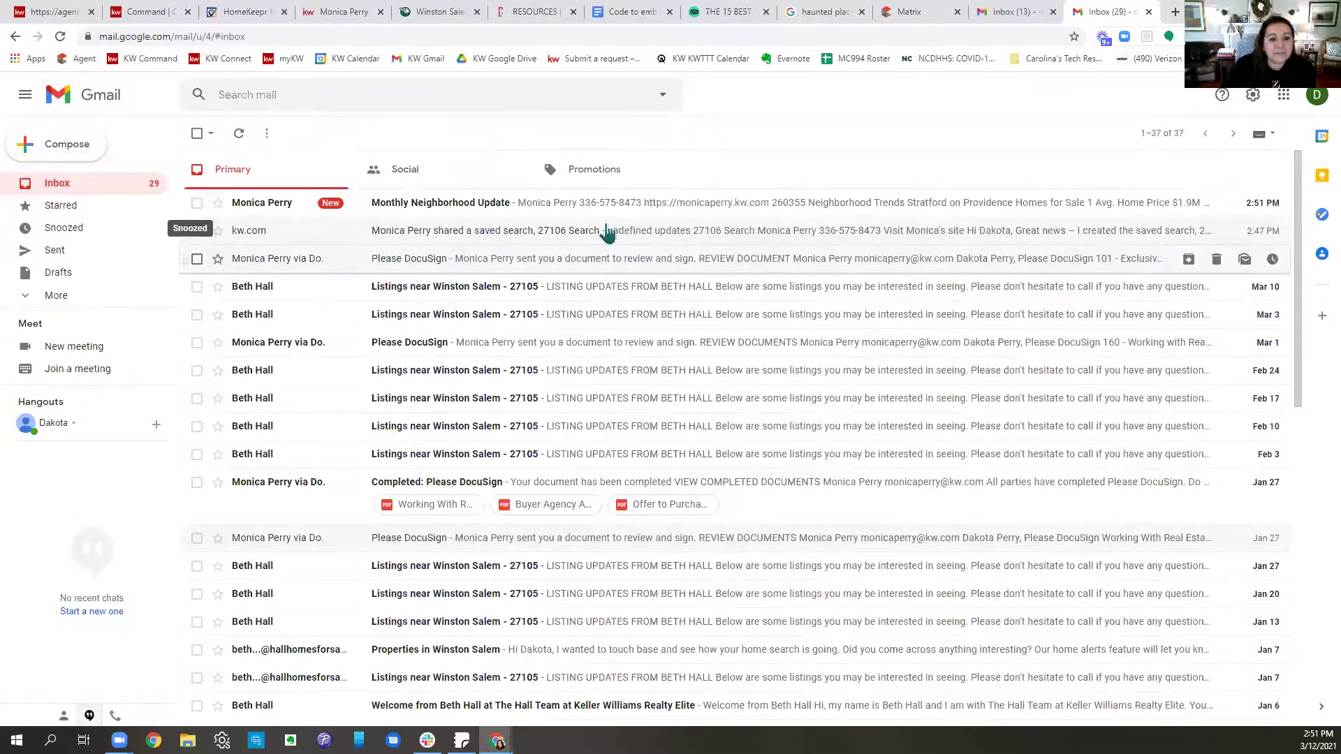
Step: Read the Monthly Neighborhood Update's Stratford on Providence, Skybrook and 12 Mile Creek sections, then choose See More
left_click(655, 211)
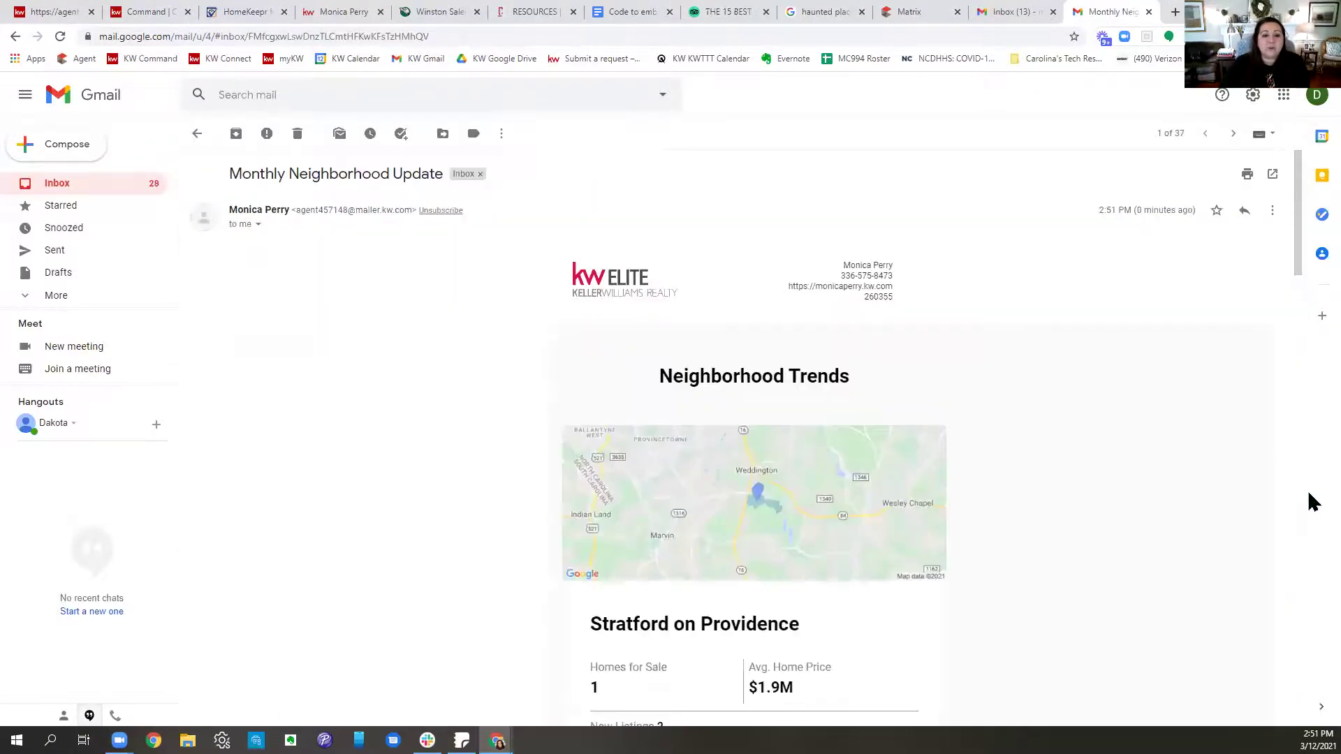
scroll(1257, 207, "down", 3)
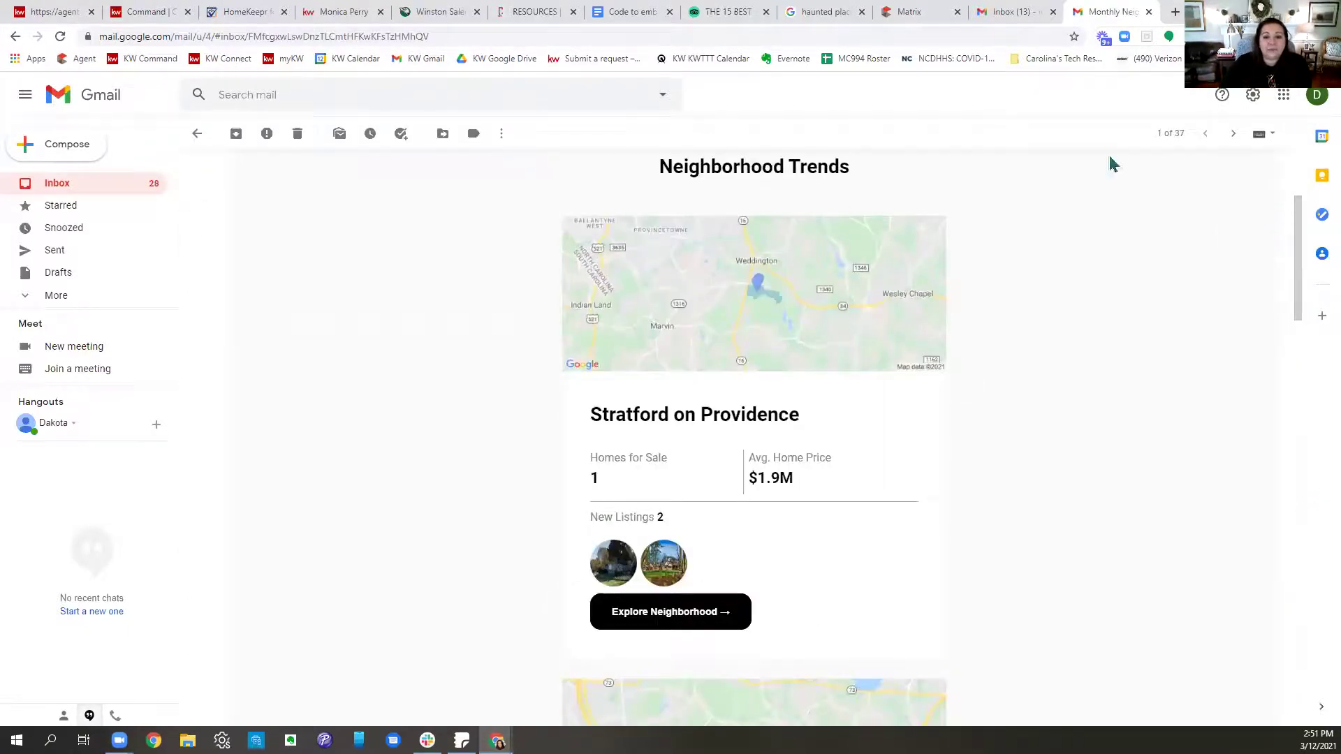
scroll(931, 285, "down", 3)
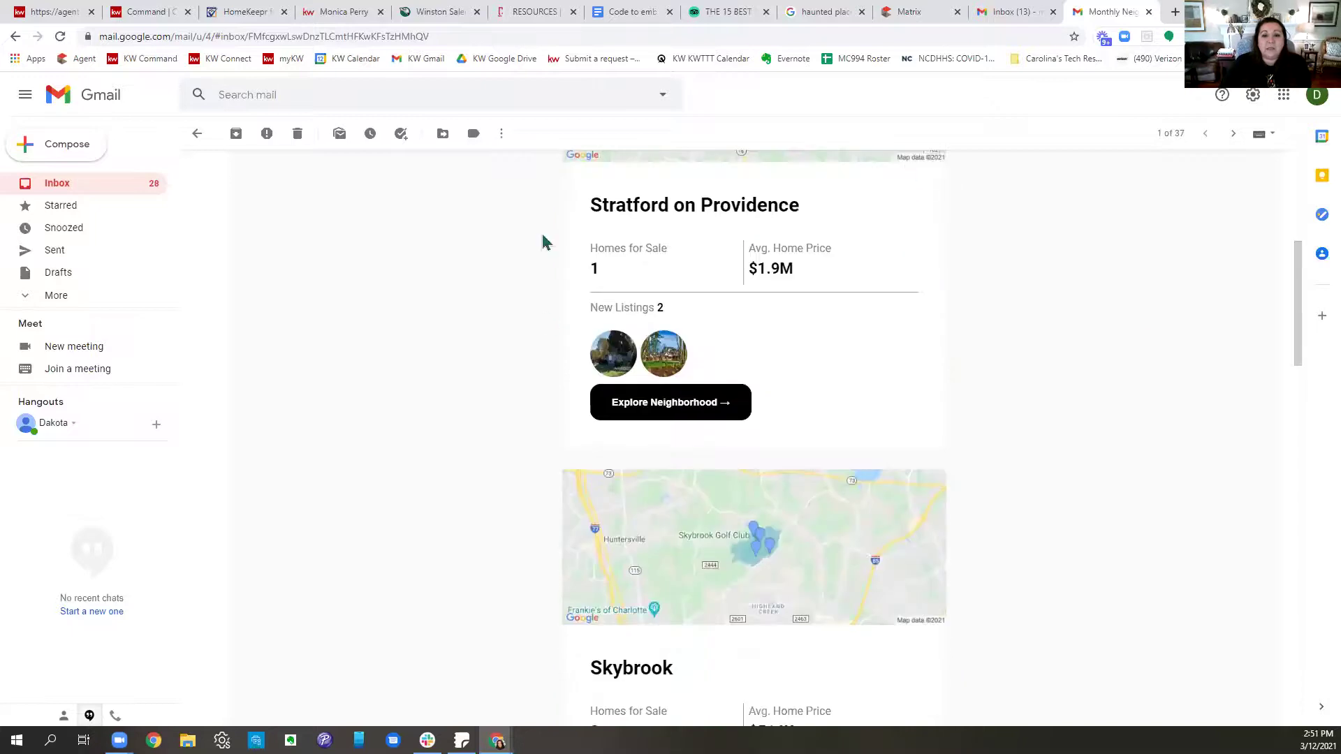
scroll(1136, 374, "down", 3)
scroll(1145, 372, "down", 3)
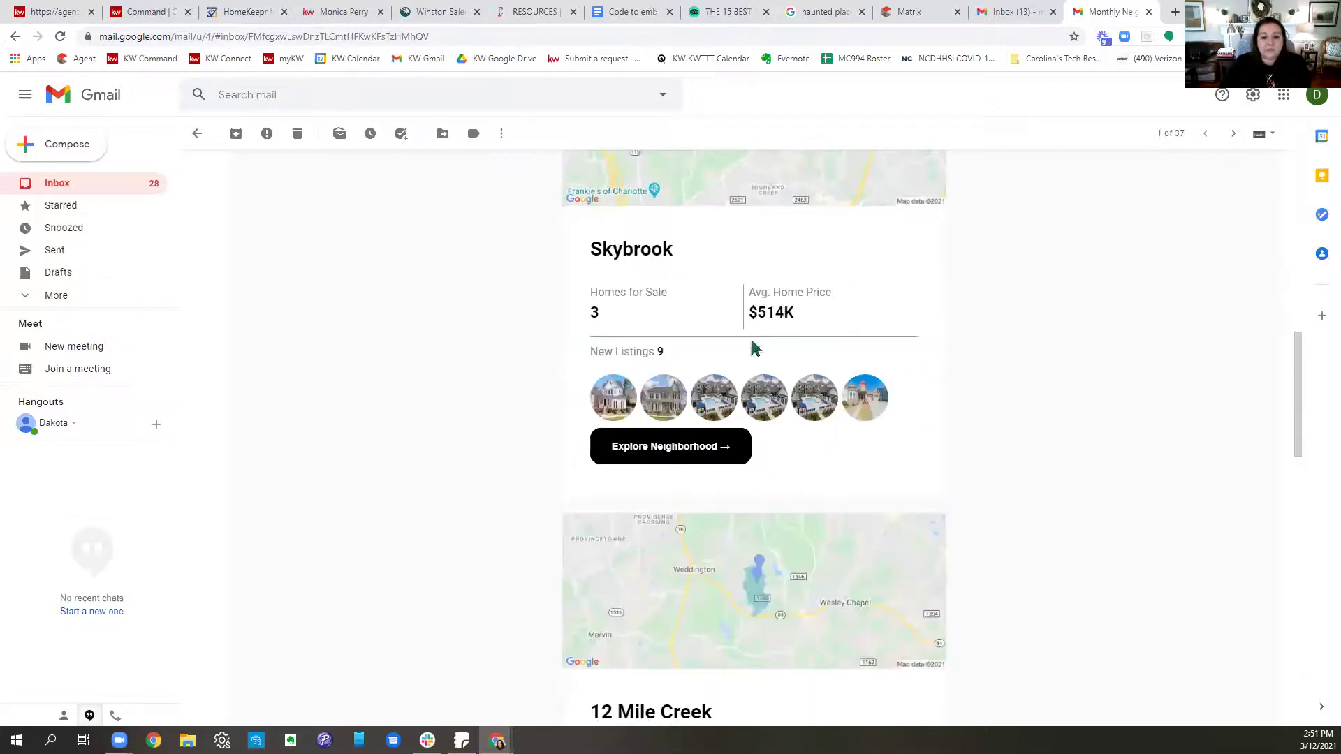
scroll(768, 311, "down", 4)
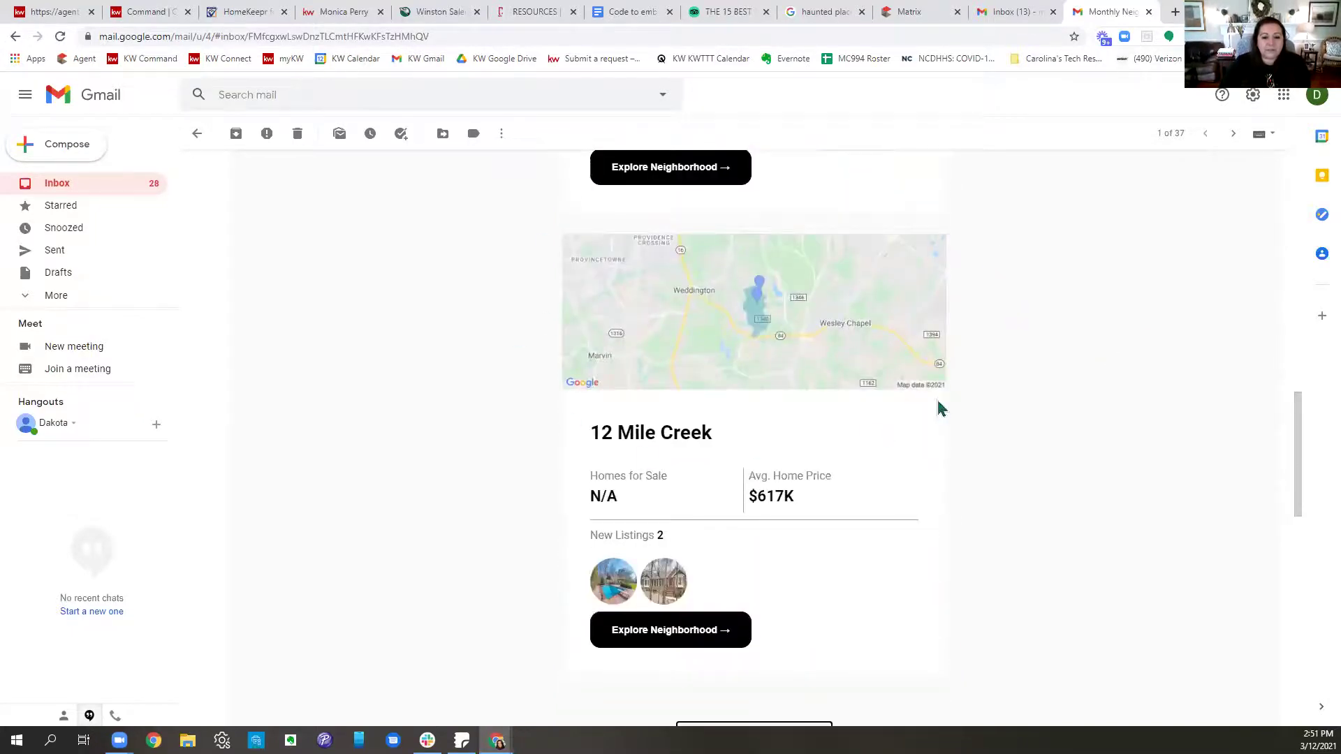
scroll(1004, 421, "down", 4)
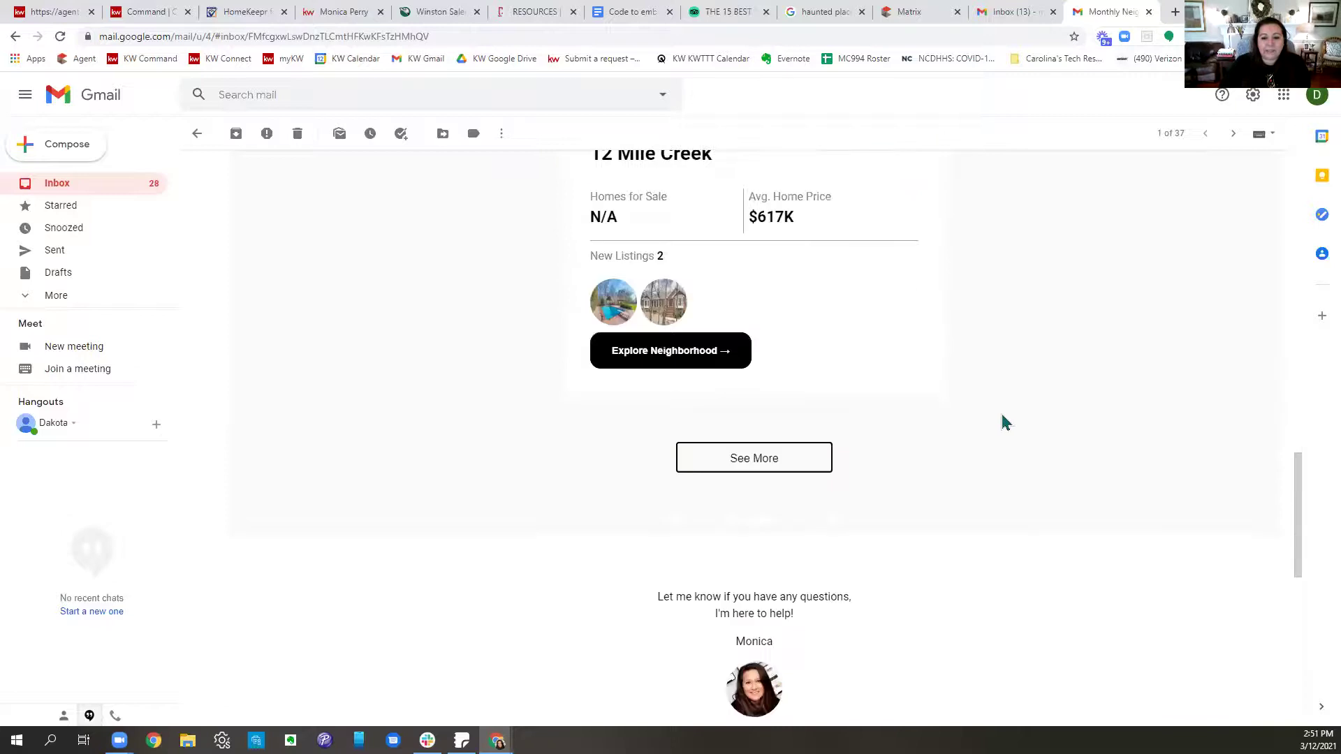
left_click(734, 461)
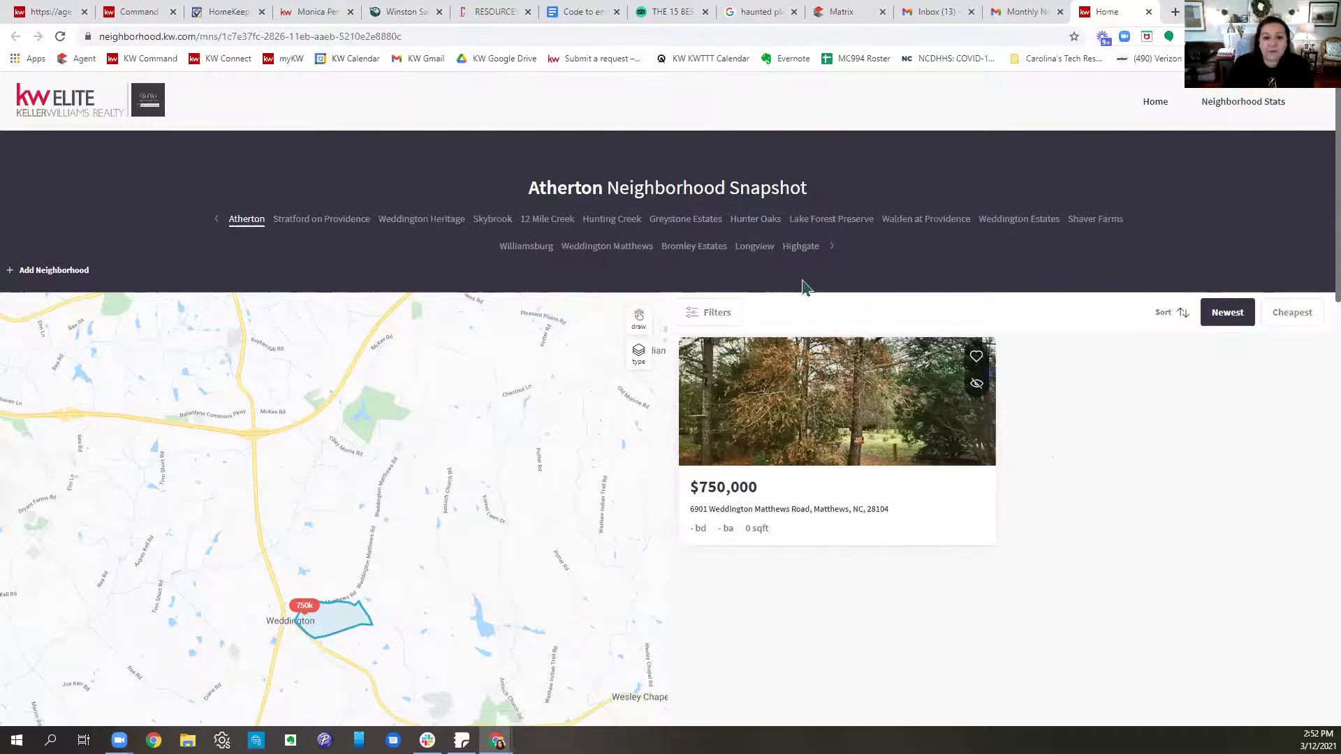
Step: Review snapshots for Stratford on Providence, Weddington Heritage, Skybrook, 12 Mile Creek, Hunting Creek, Greystone Estates, Hunter Oaks, Lake Forest Preserve
left_click(365, 222)
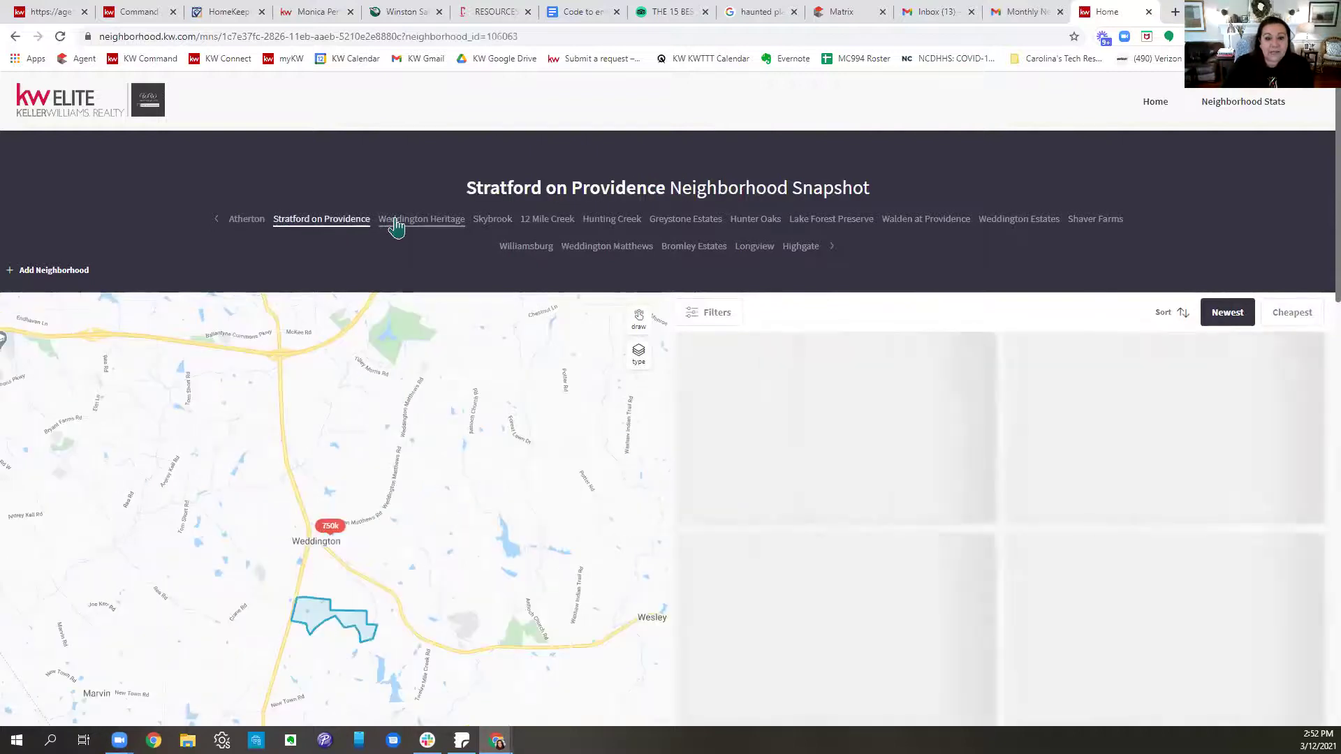
left_click(396, 222)
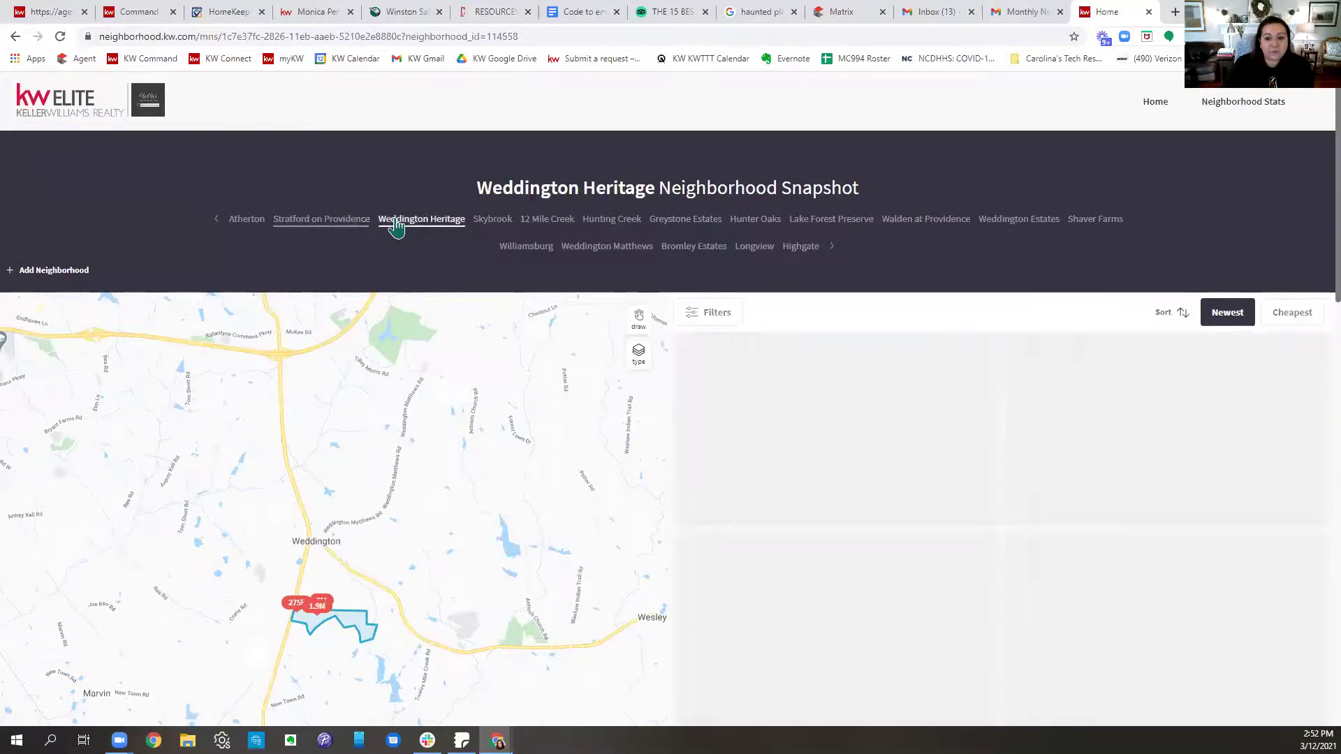
left_click(346, 223)
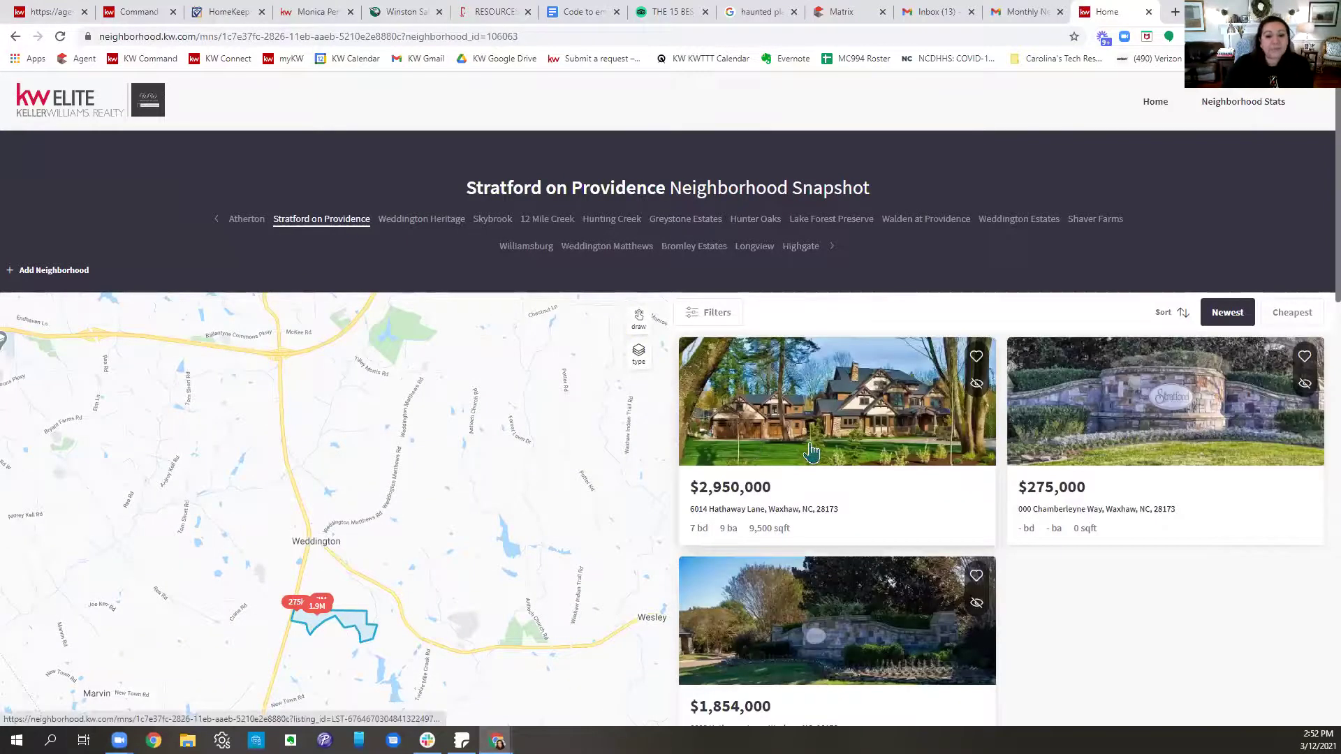
left_click(450, 222)
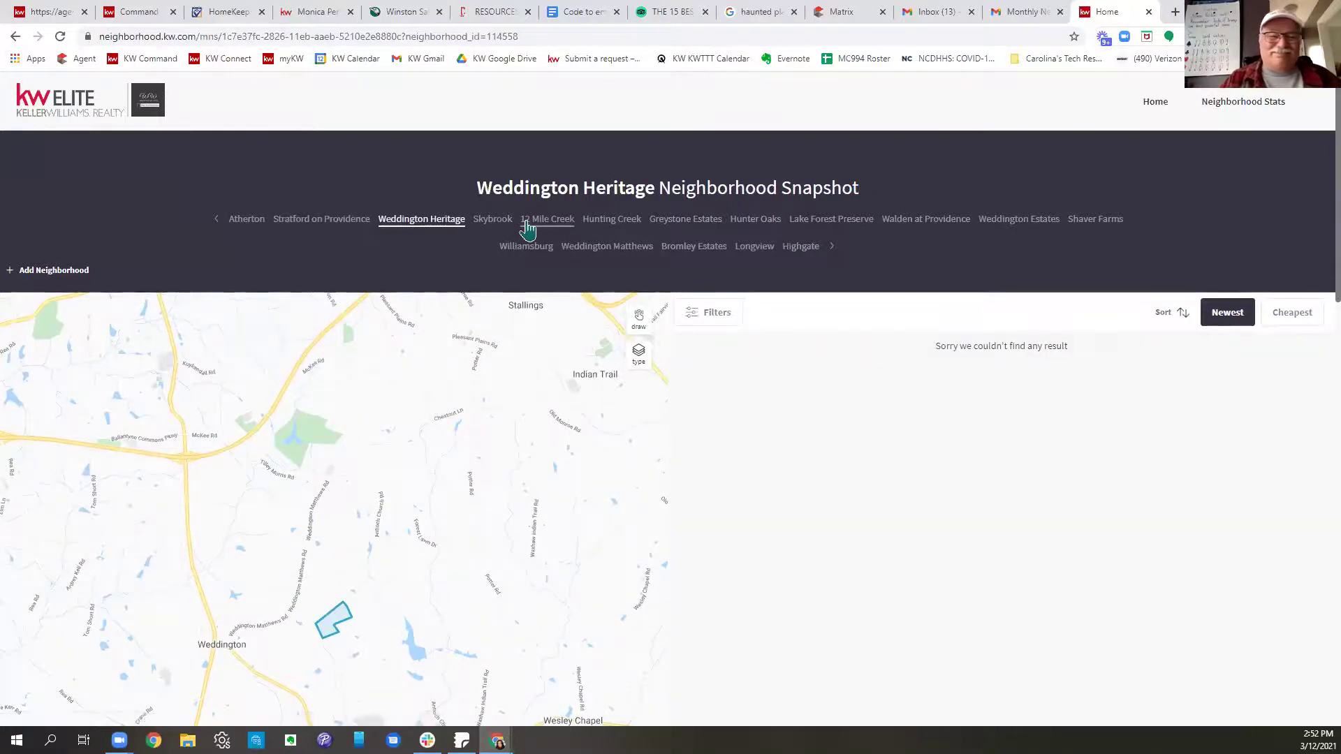
left_click(485, 225)
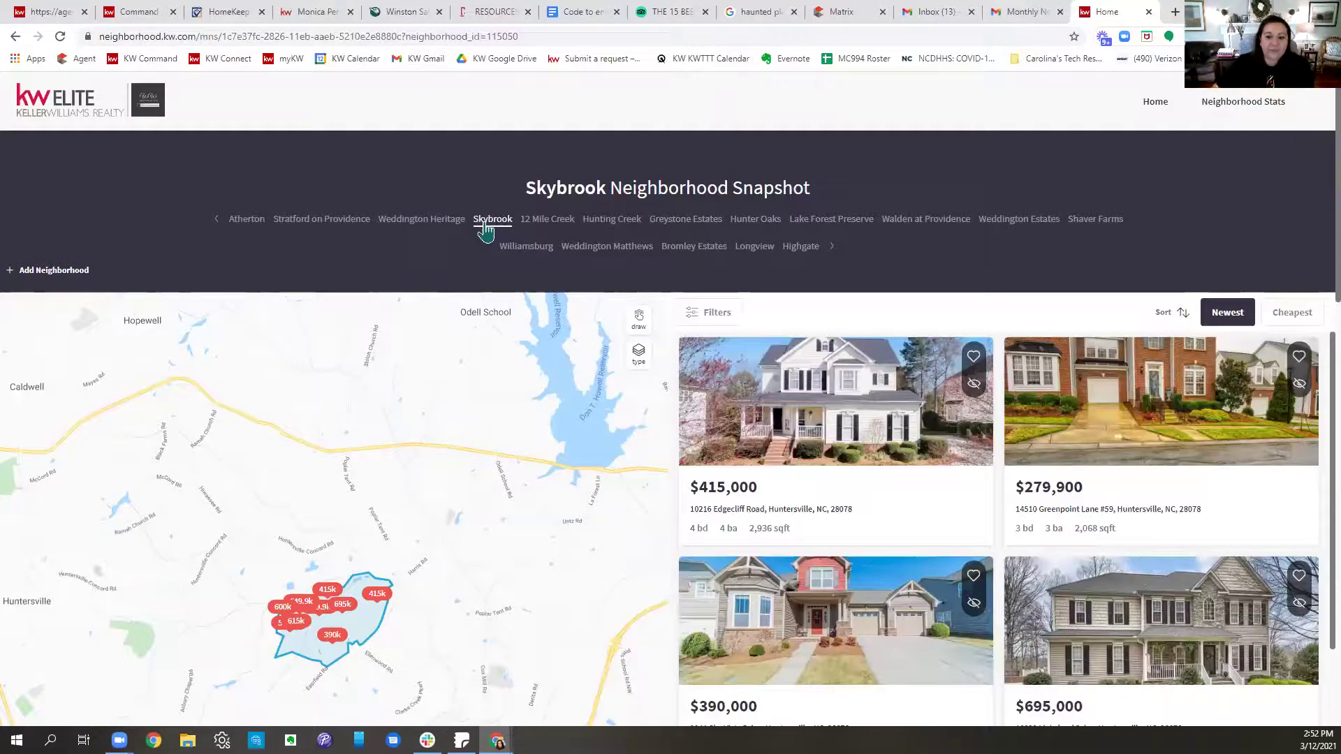
left_click(552, 222)
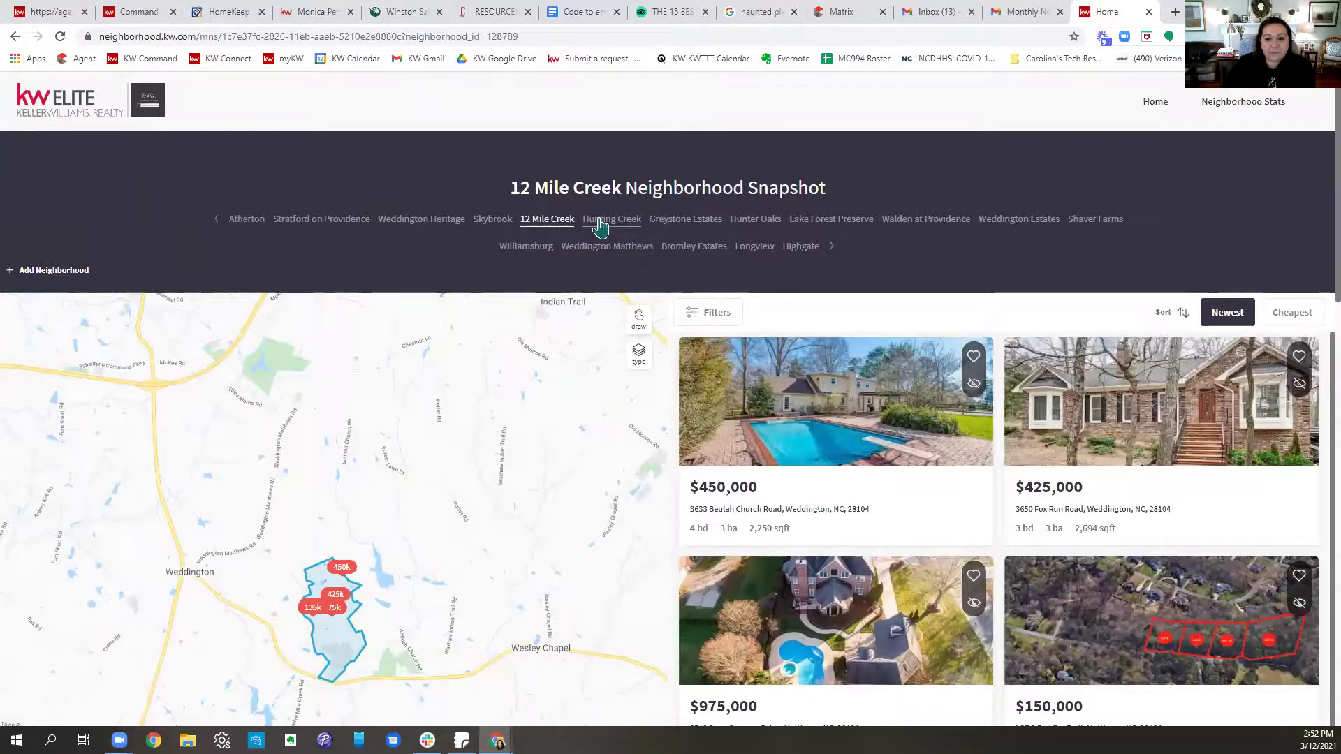
left_click(600, 222)
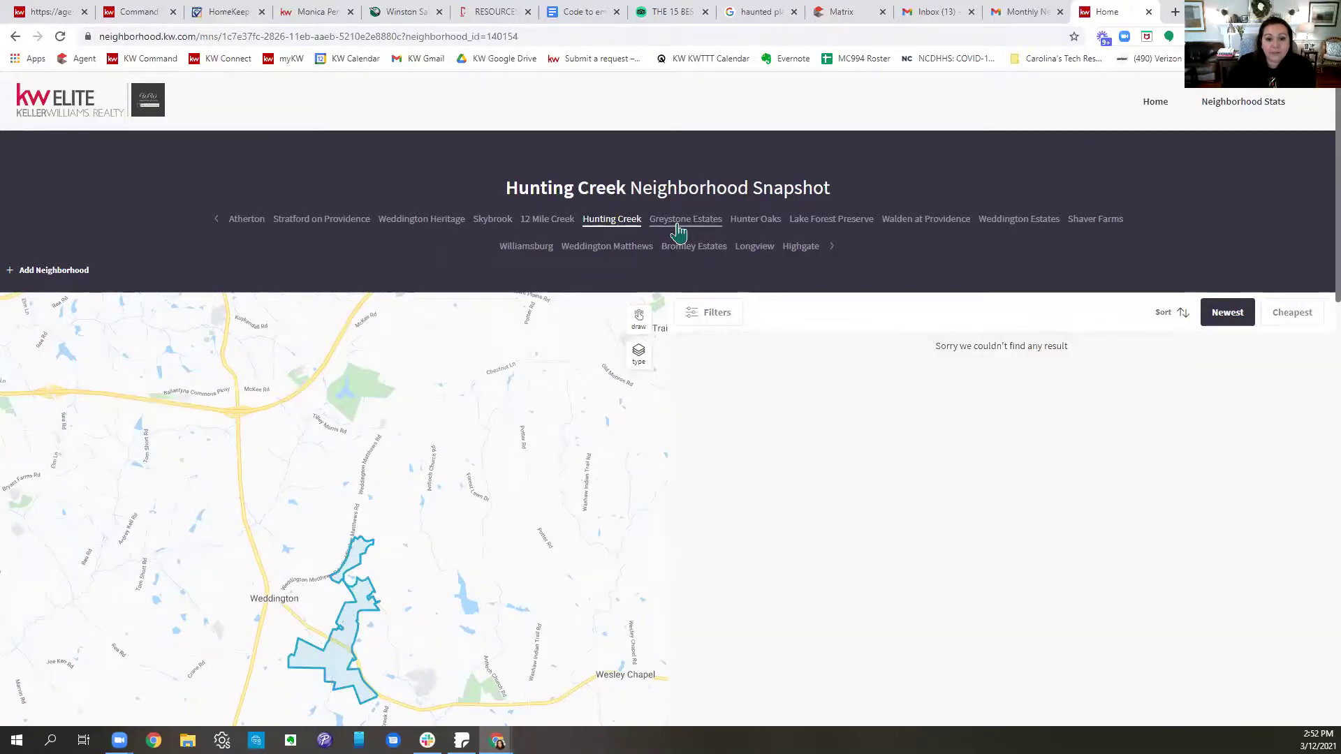
left_click(679, 222)
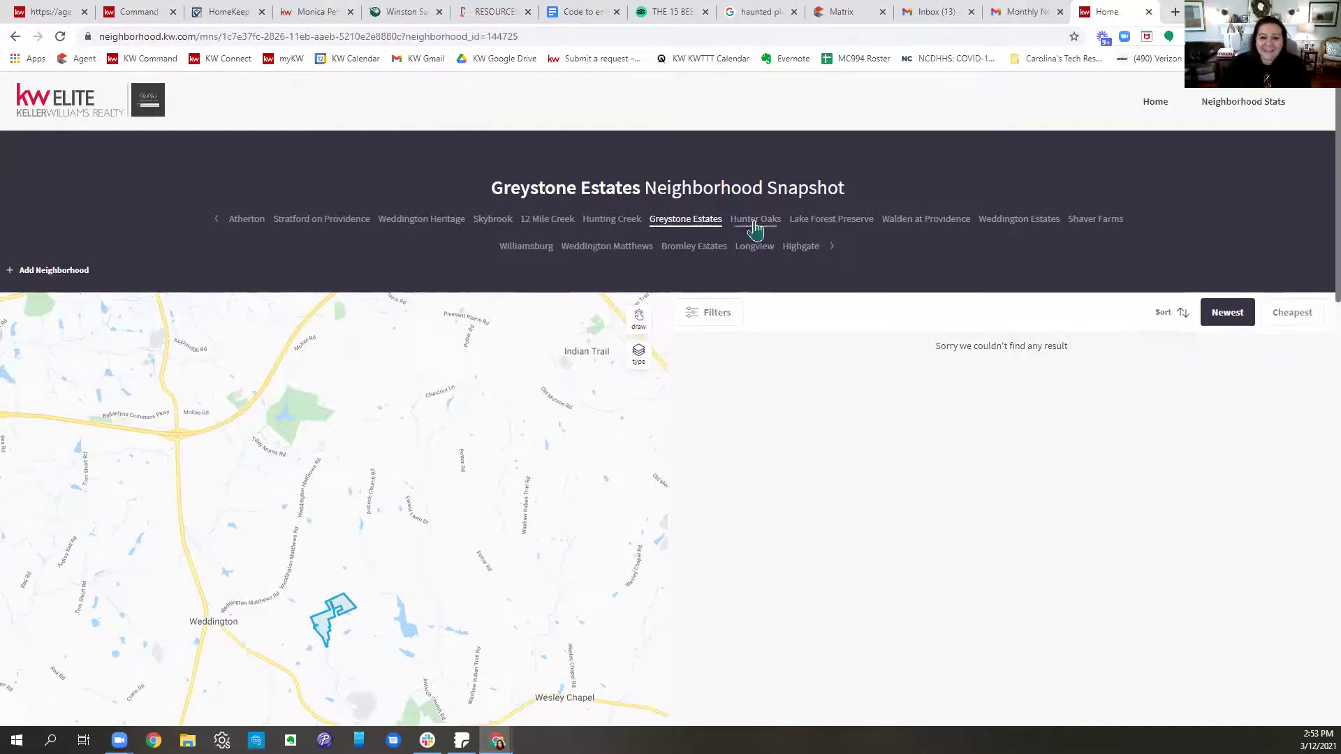
left_click(754, 222)
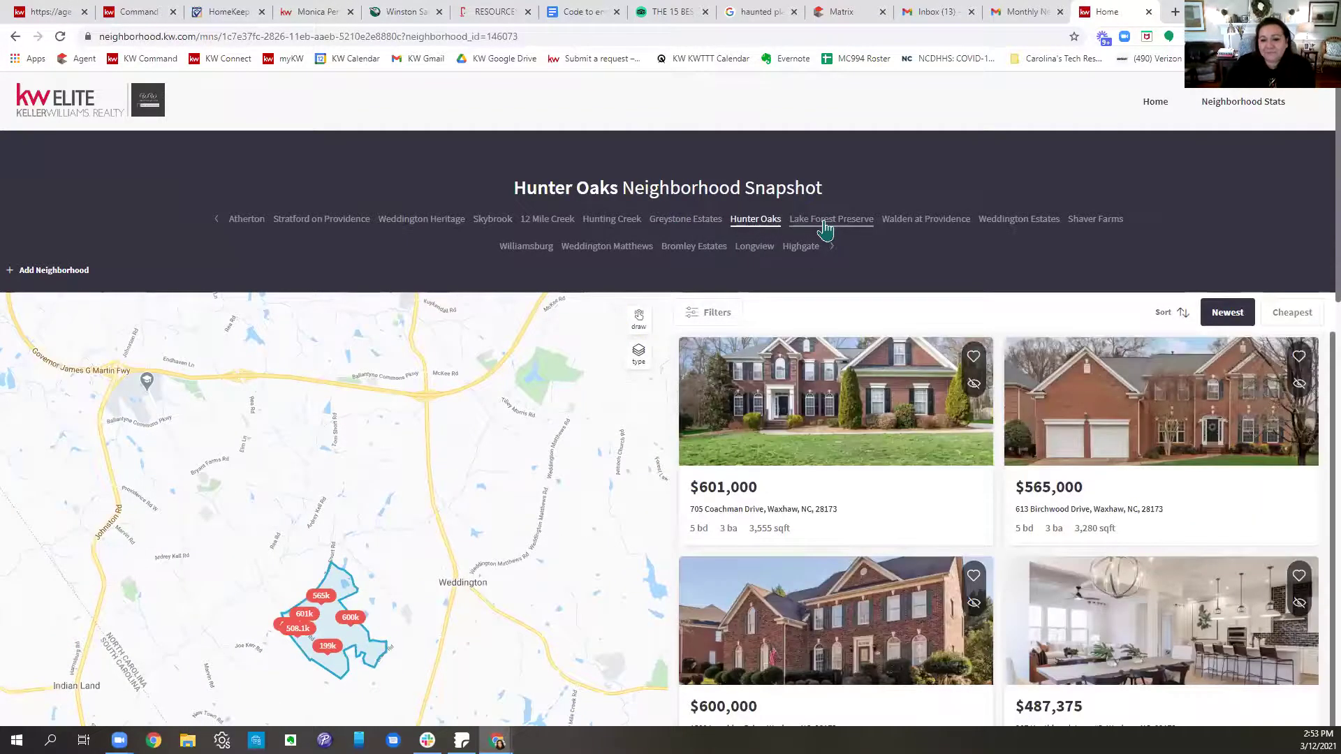
left_click(825, 222)
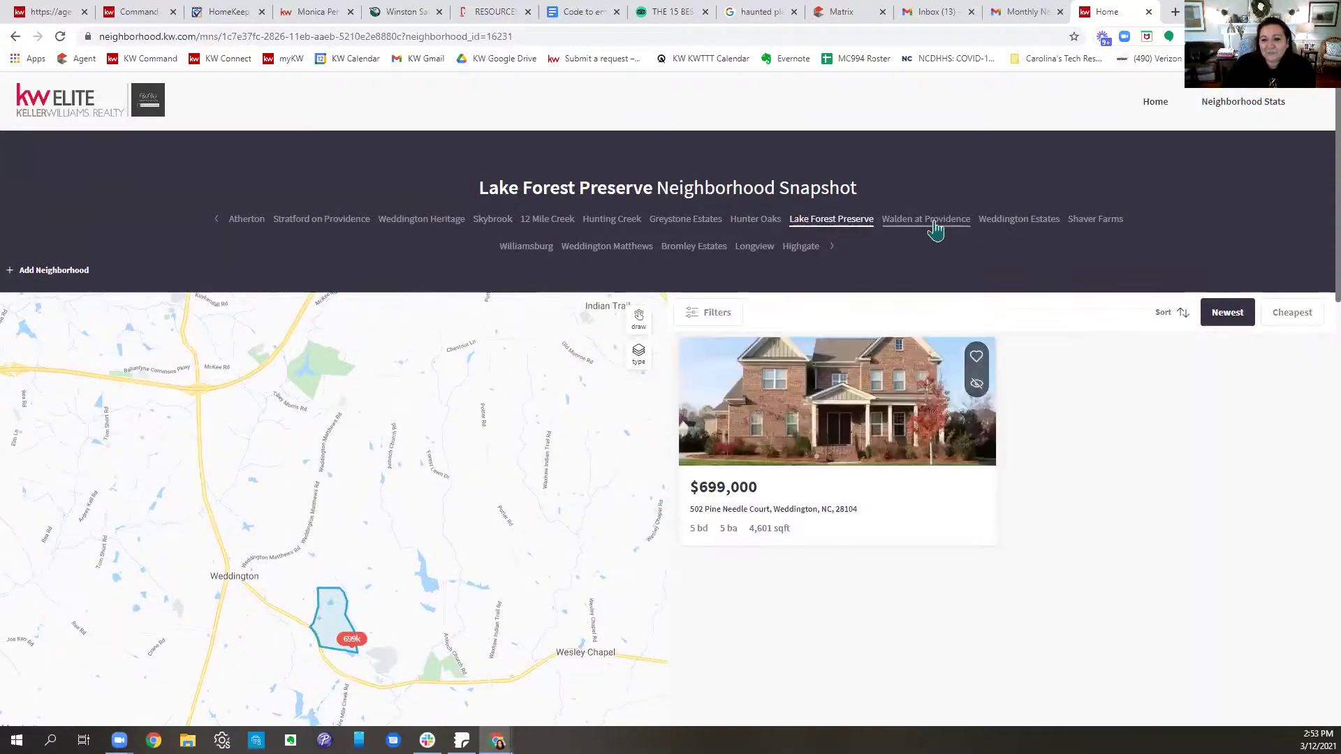
Step: Review snapshots for Walden at Providence, Weddington Estates, Shaver Farms, Williamsburg, Weddington Matthews, Bromley Estates, Longview, Highgate
double_click(936, 222)
left_click(1018, 225)
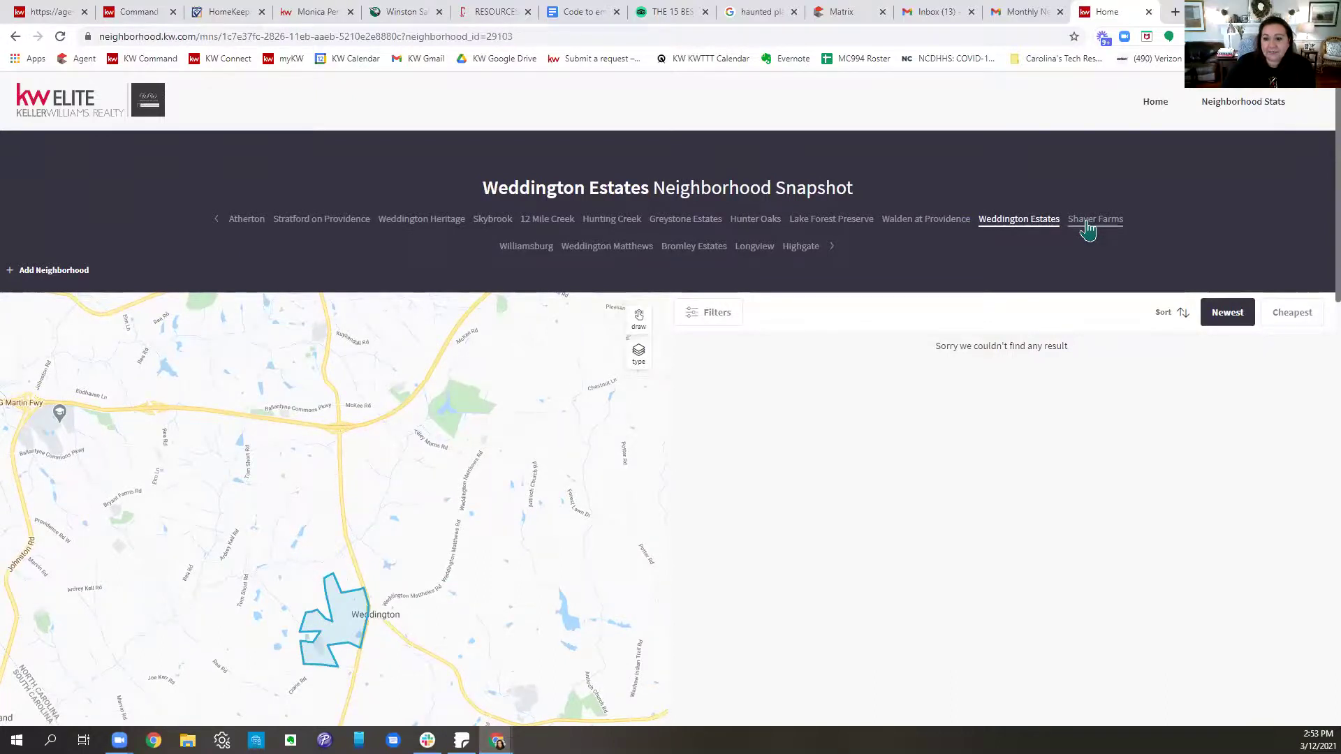
triple_click(1088, 229)
left_click(1099, 195)
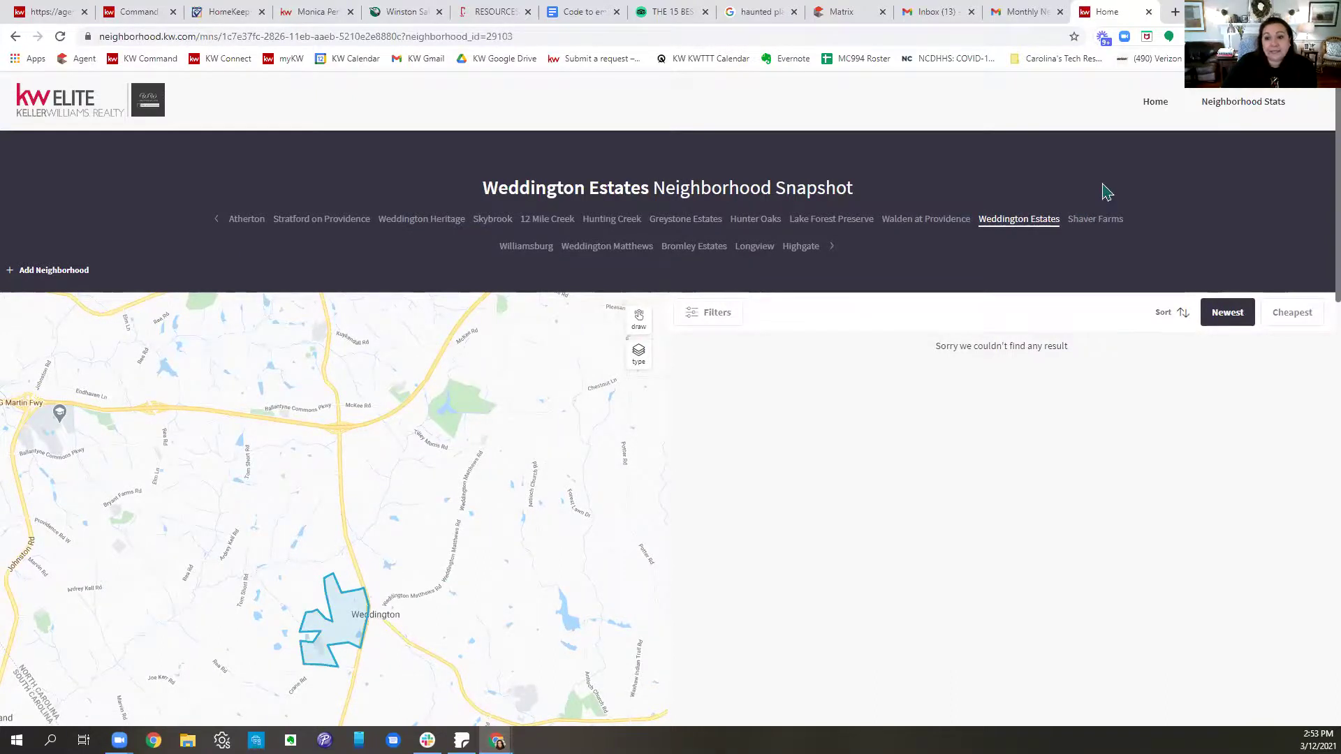
left_click(1088, 222)
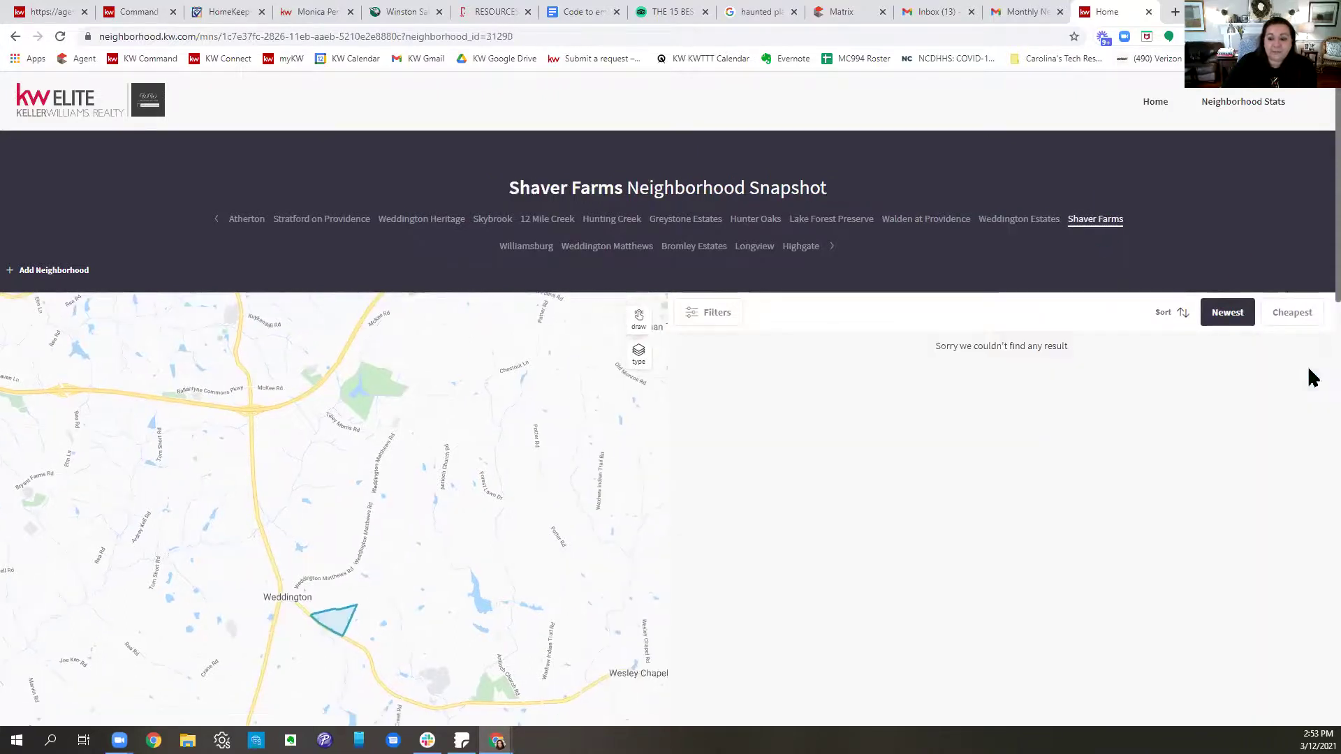
left_click(542, 250)
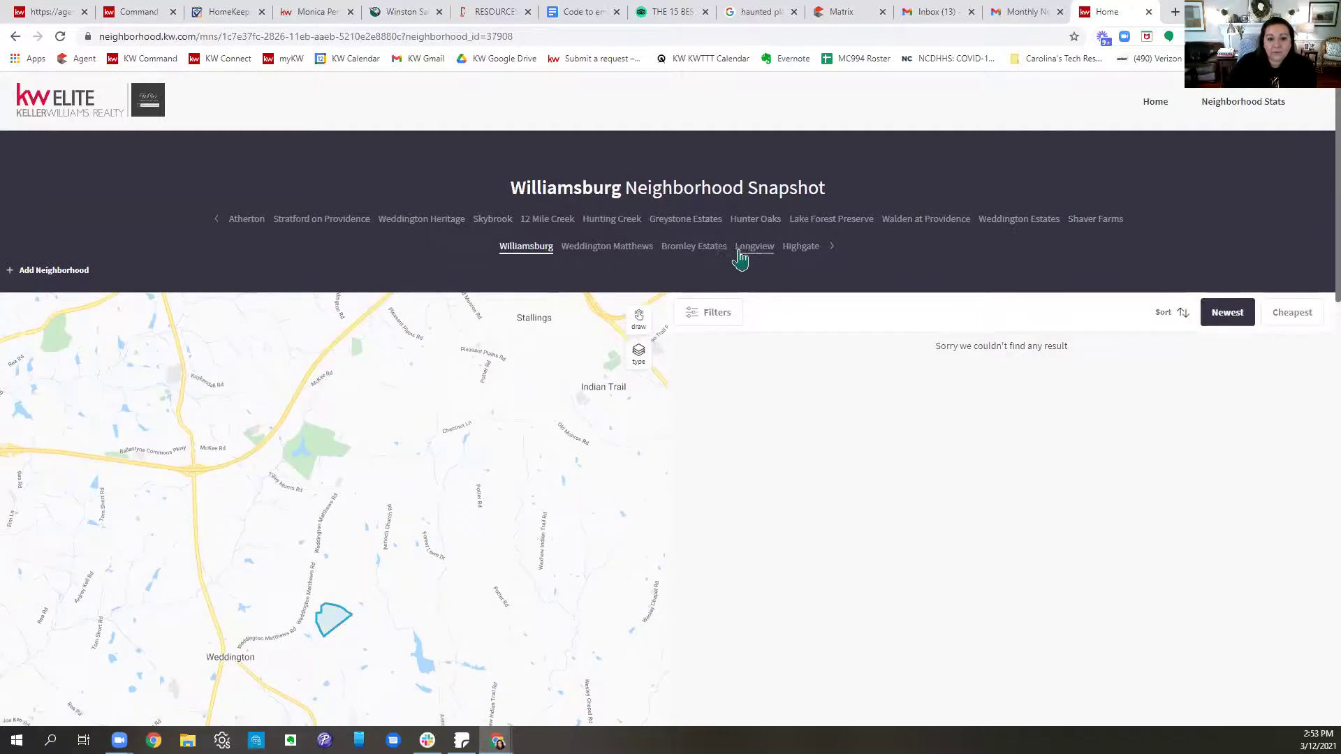
left_click(588, 250)
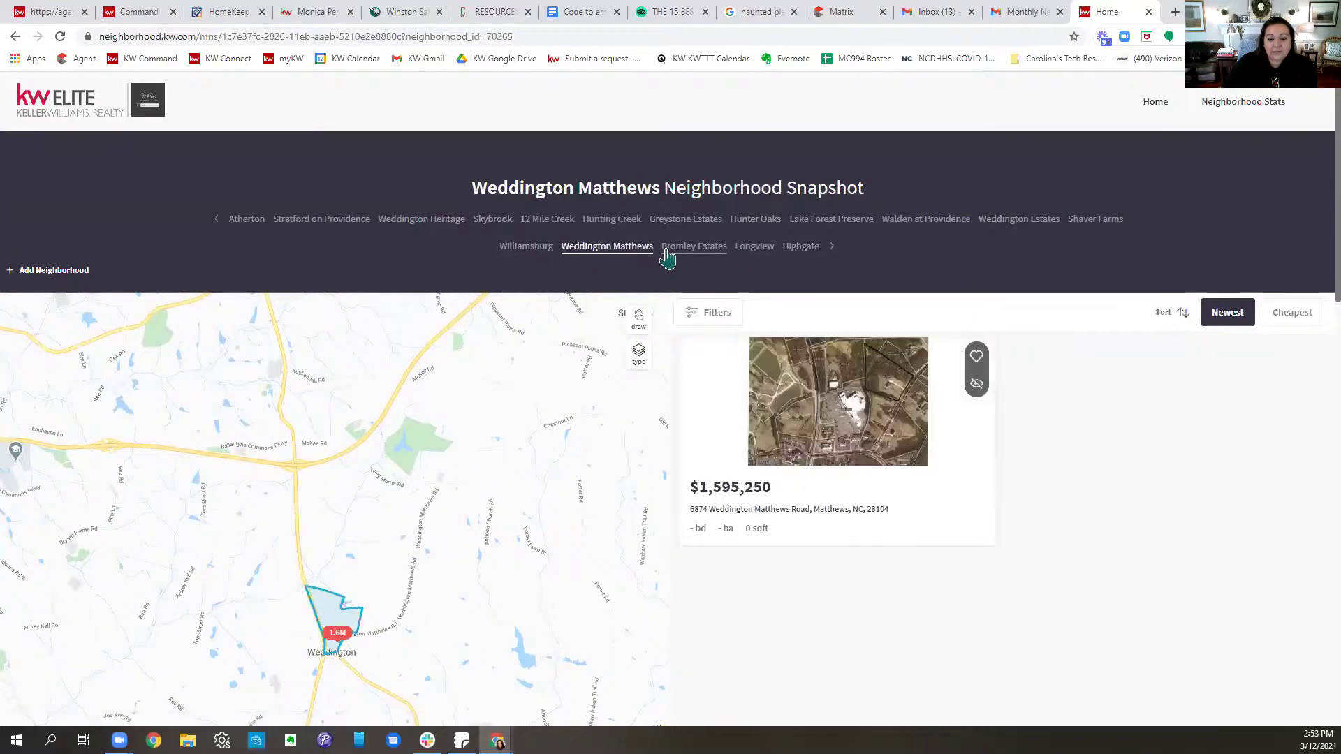
left_click(694, 249)
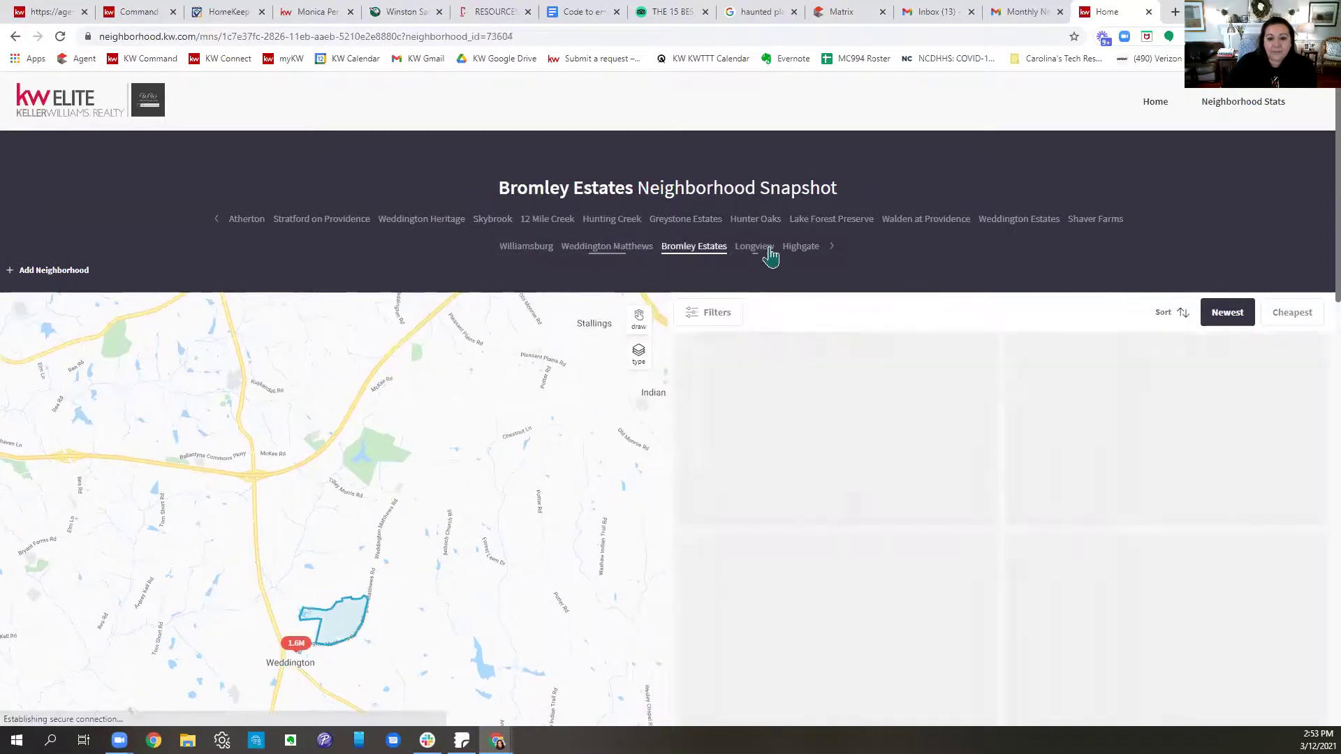
left_click(770, 252)
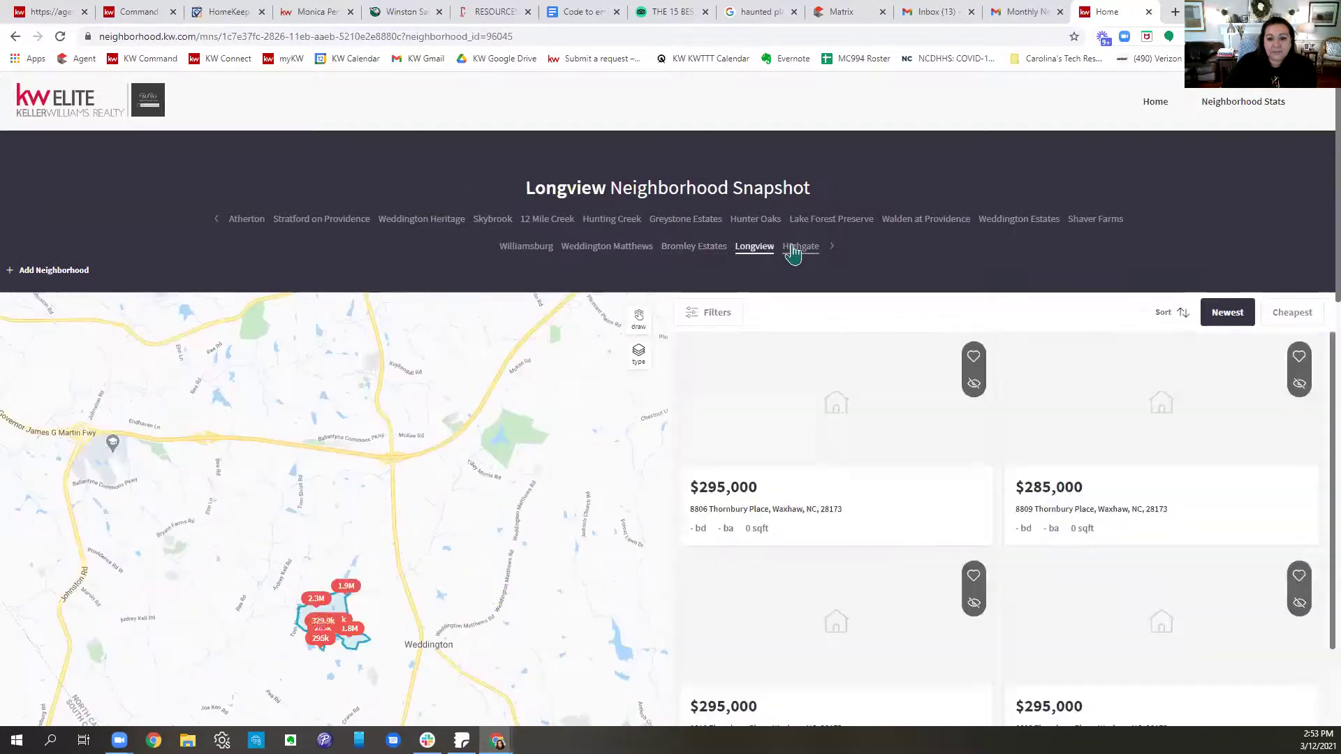
left_click(833, 256)
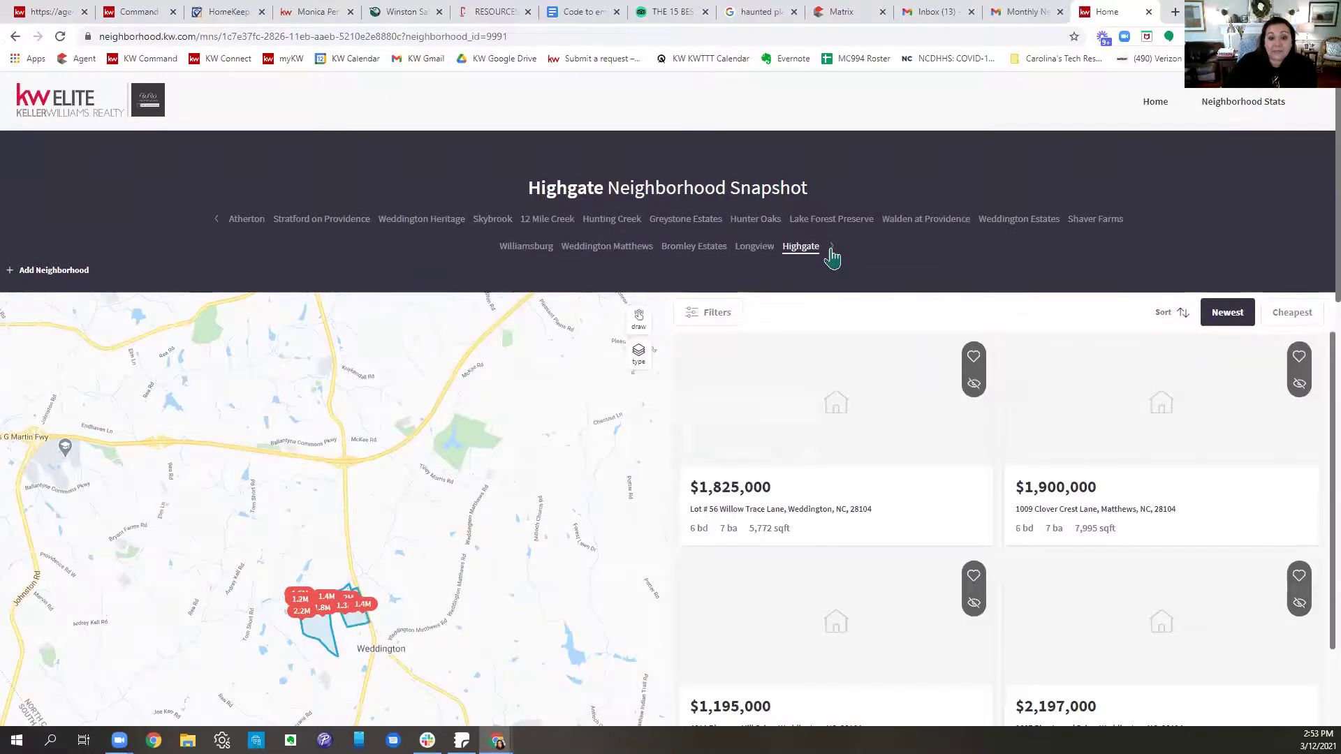
Step: Search 'carolina beach', follow Mid Carolina Beach, Carolina Beach Village and Carolina Beach Boardwalk, and confirm
left_click(43, 277)
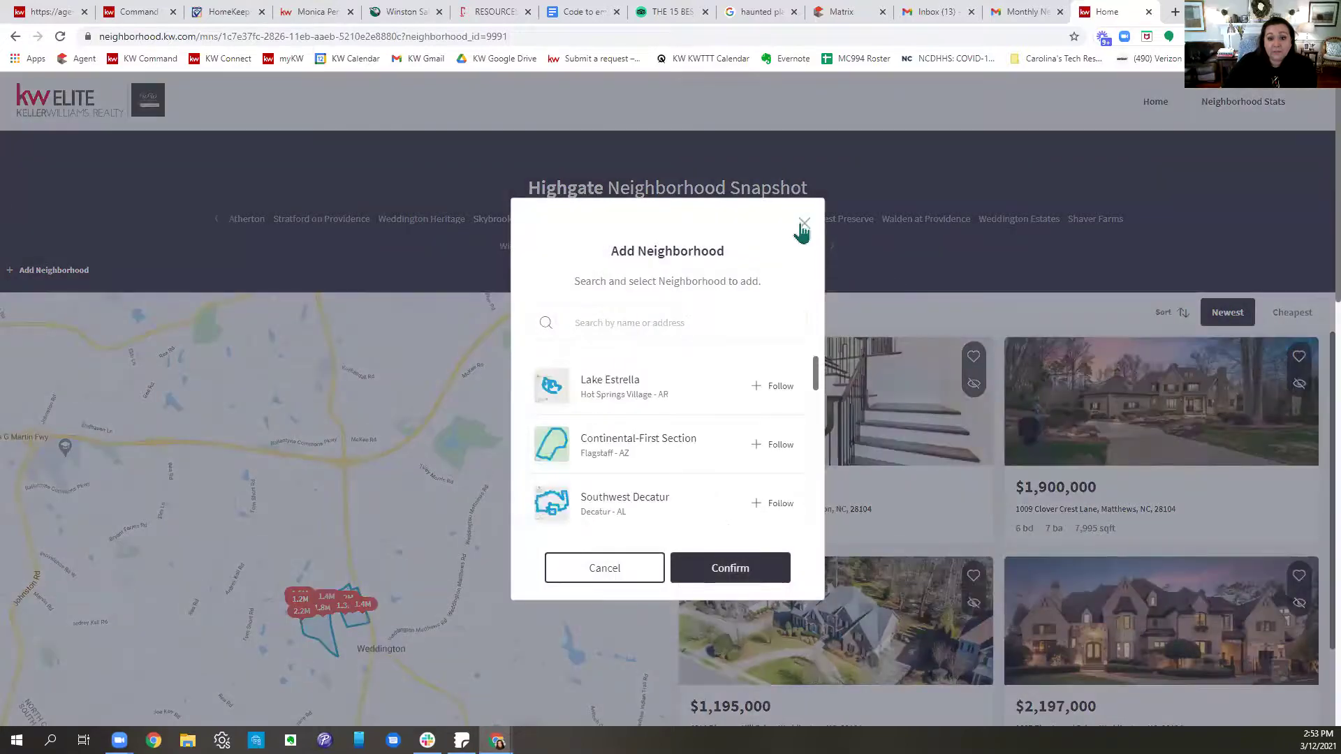
left_click(803, 224)
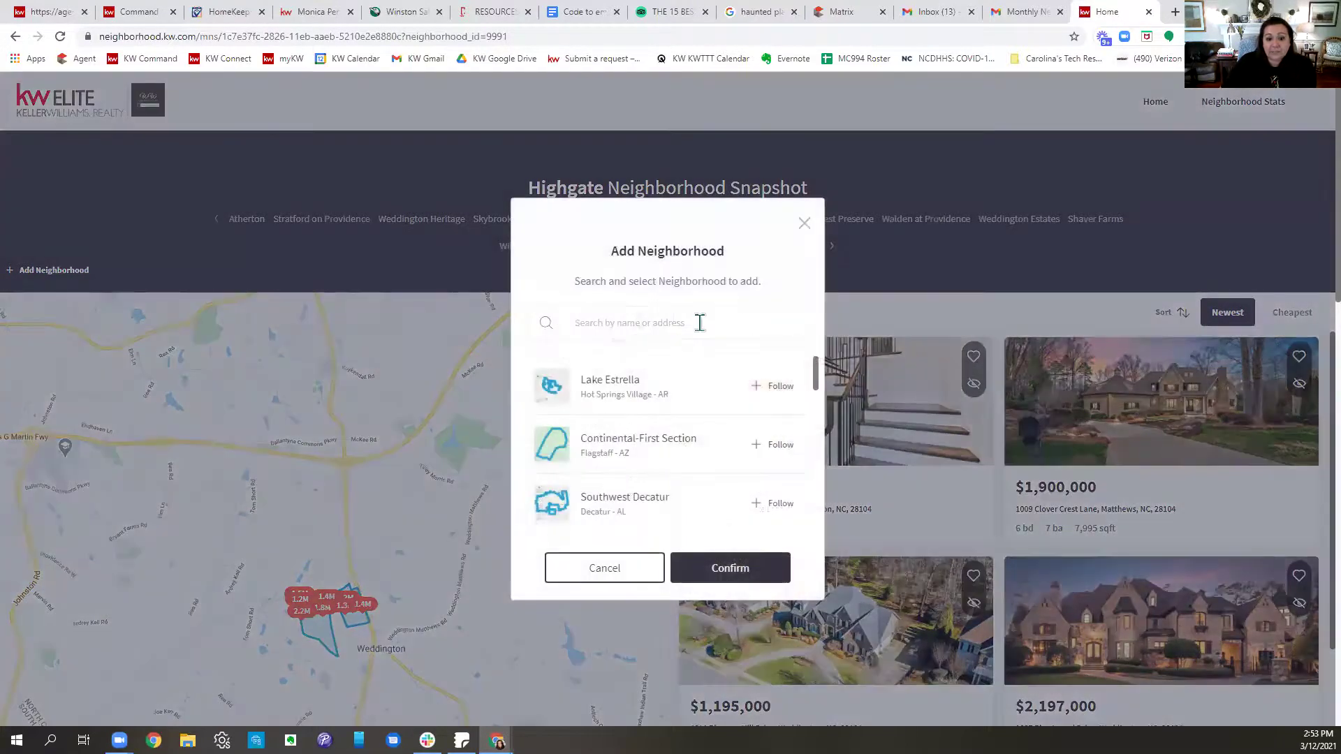
left_click(699, 322)
type("ca")
key("BackSpace")
key("BackSpace")
type("carolina")
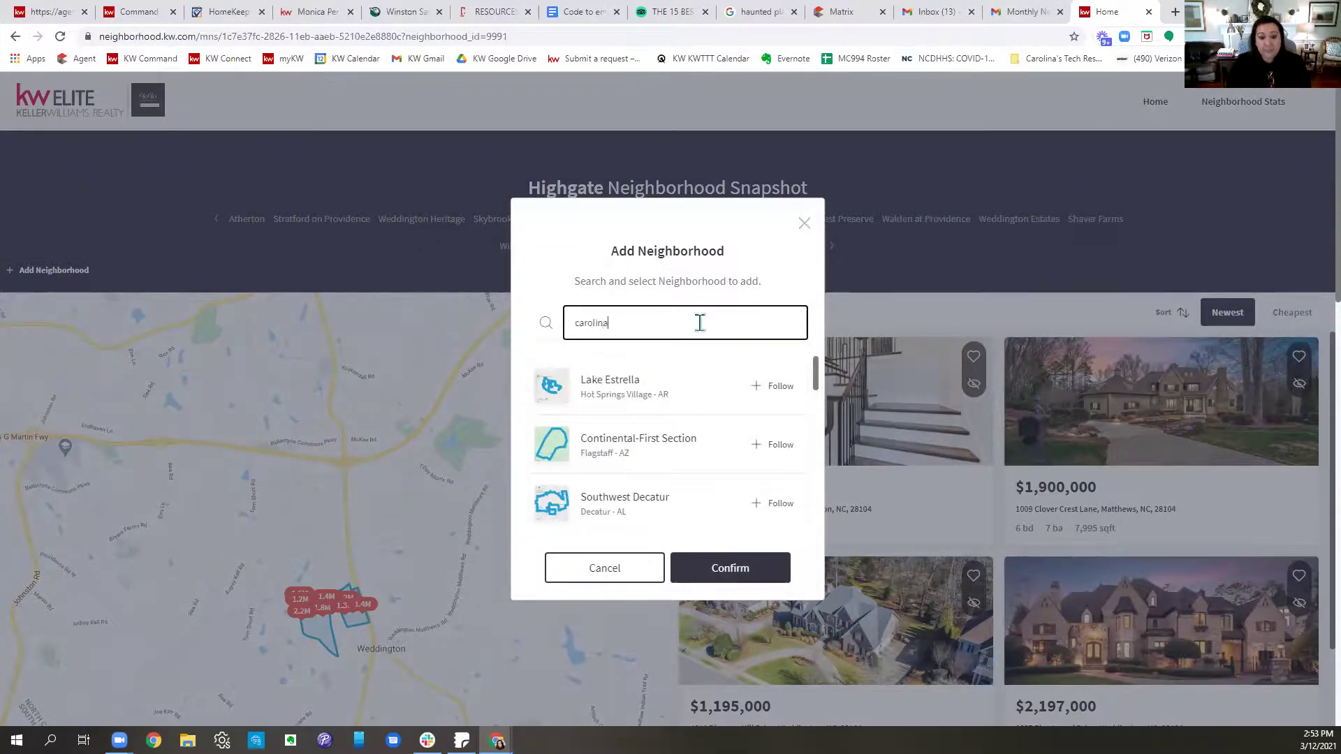
type(" beach")
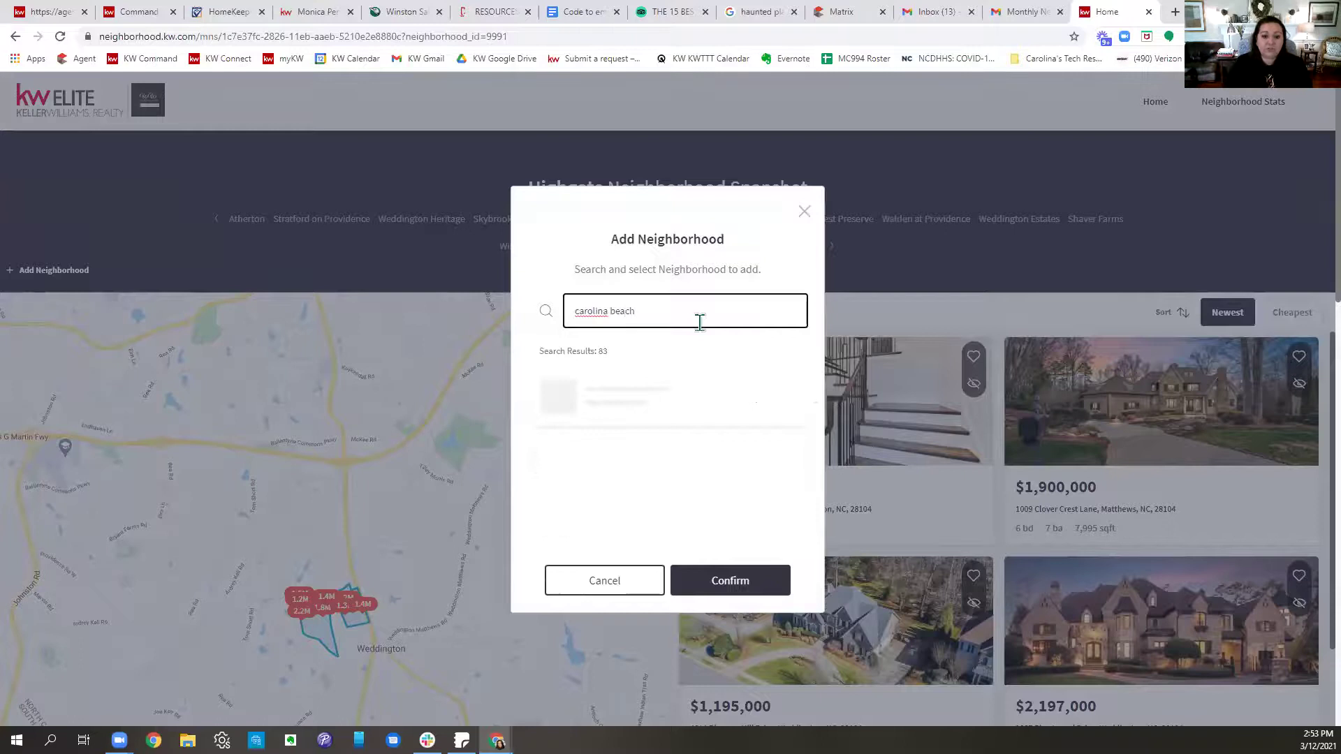
left_click(765, 399)
left_click(768, 459)
left_click(751, 520)
left_click(766, 590)
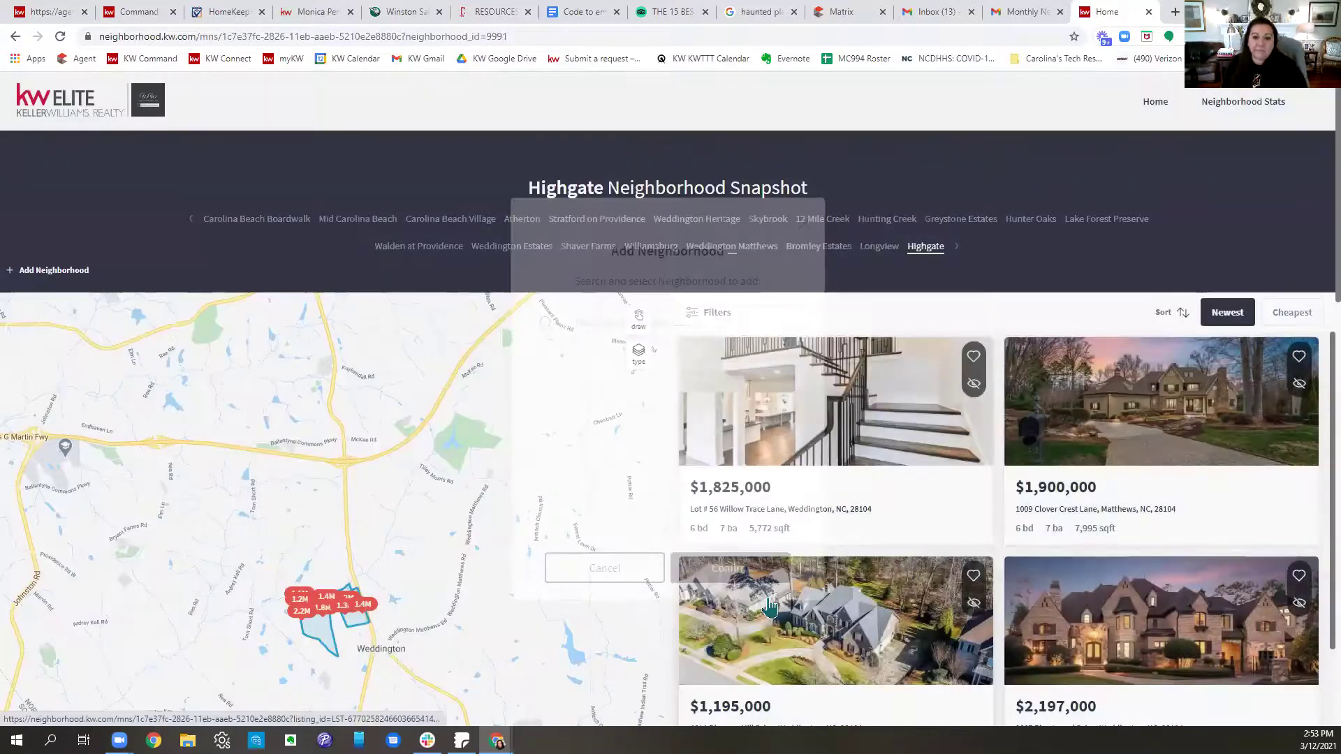
Step: View the Carolina Beach Boardwalk, Mid Carolina Beach and Carolina Beach Village snapshots, then return to KW Command
left_click(218, 230)
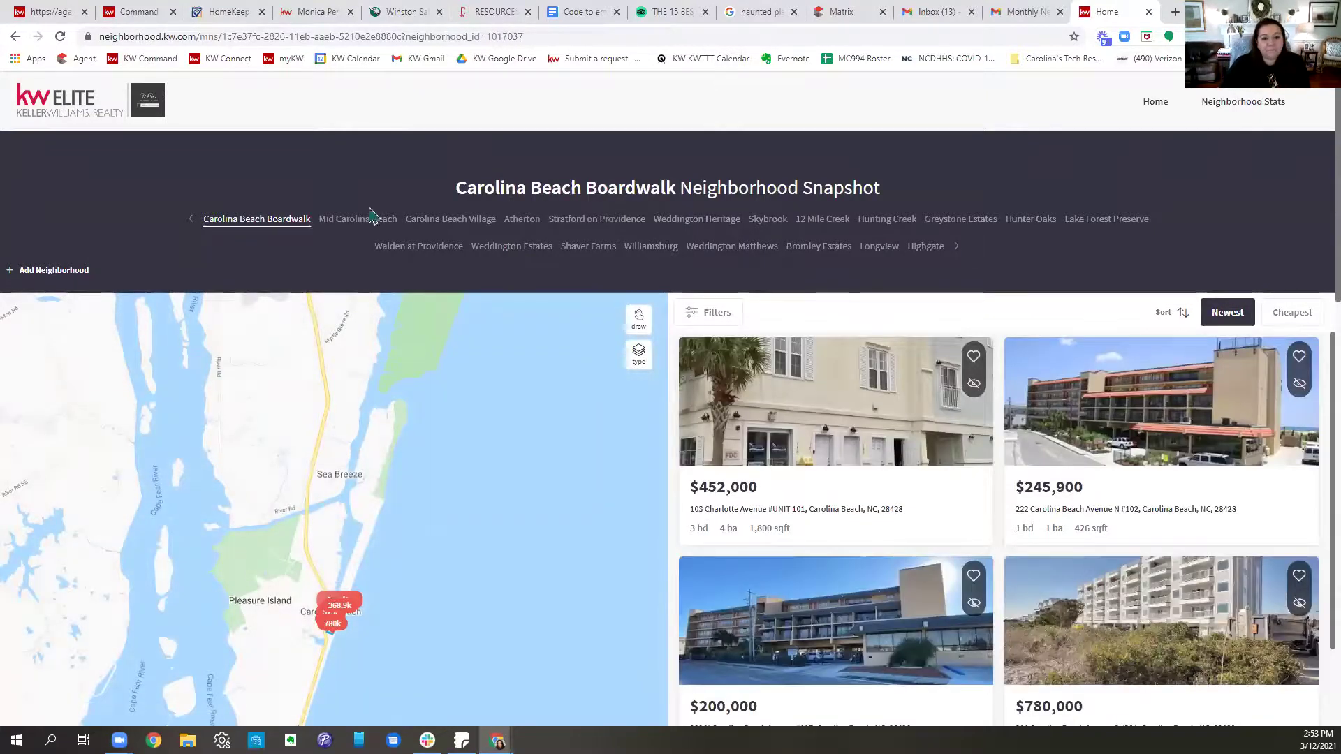
left_click(373, 228)
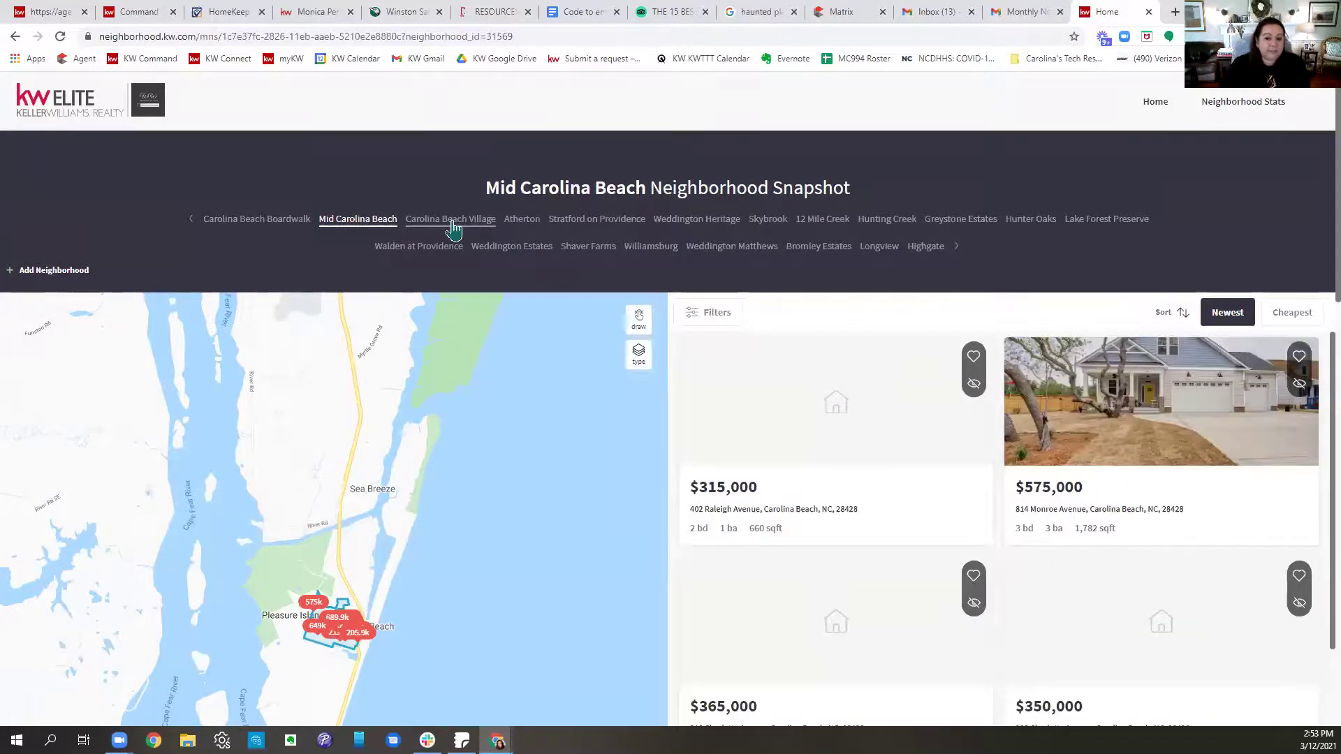
left_click(451, 219)
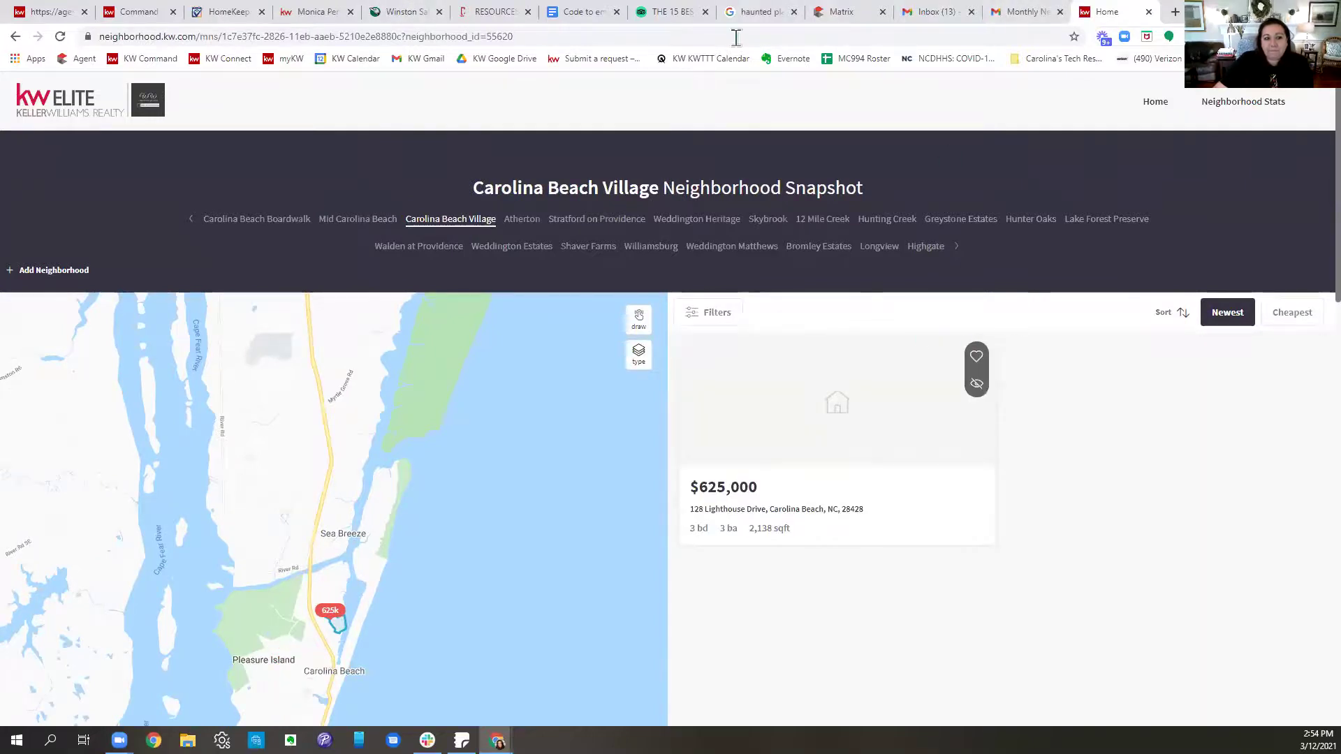
left_click(157, 16)
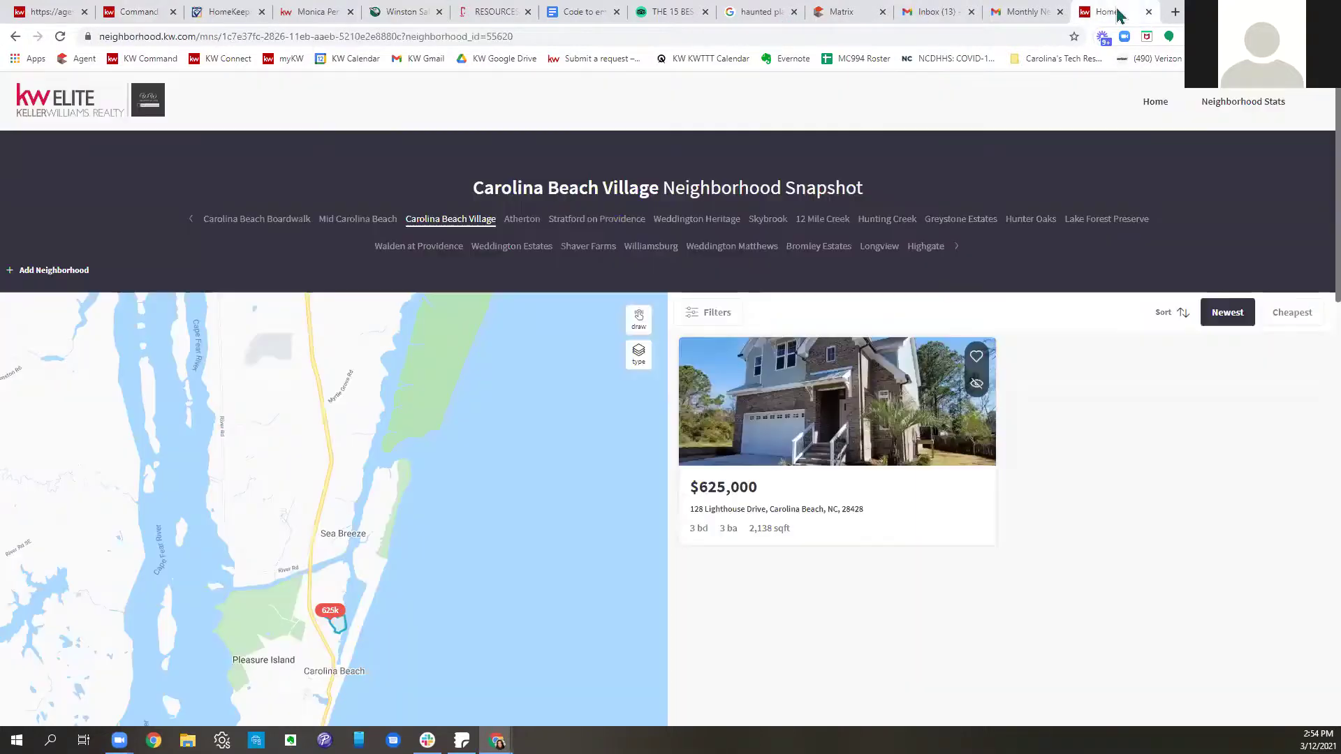
Step: Cycle through the browser tabs, closing the HomeKeeper page, and return to the KW Command contact
left_click(1096, 14)
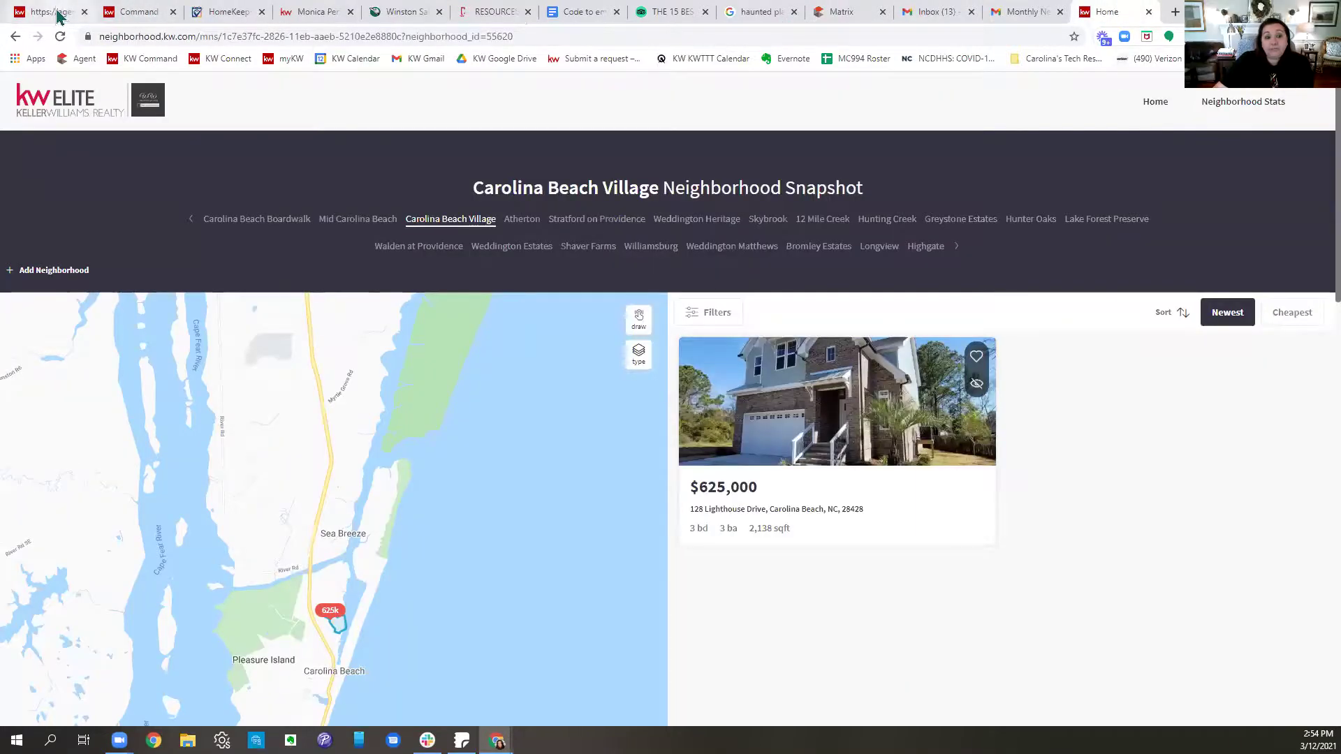
left_click(263, 12)
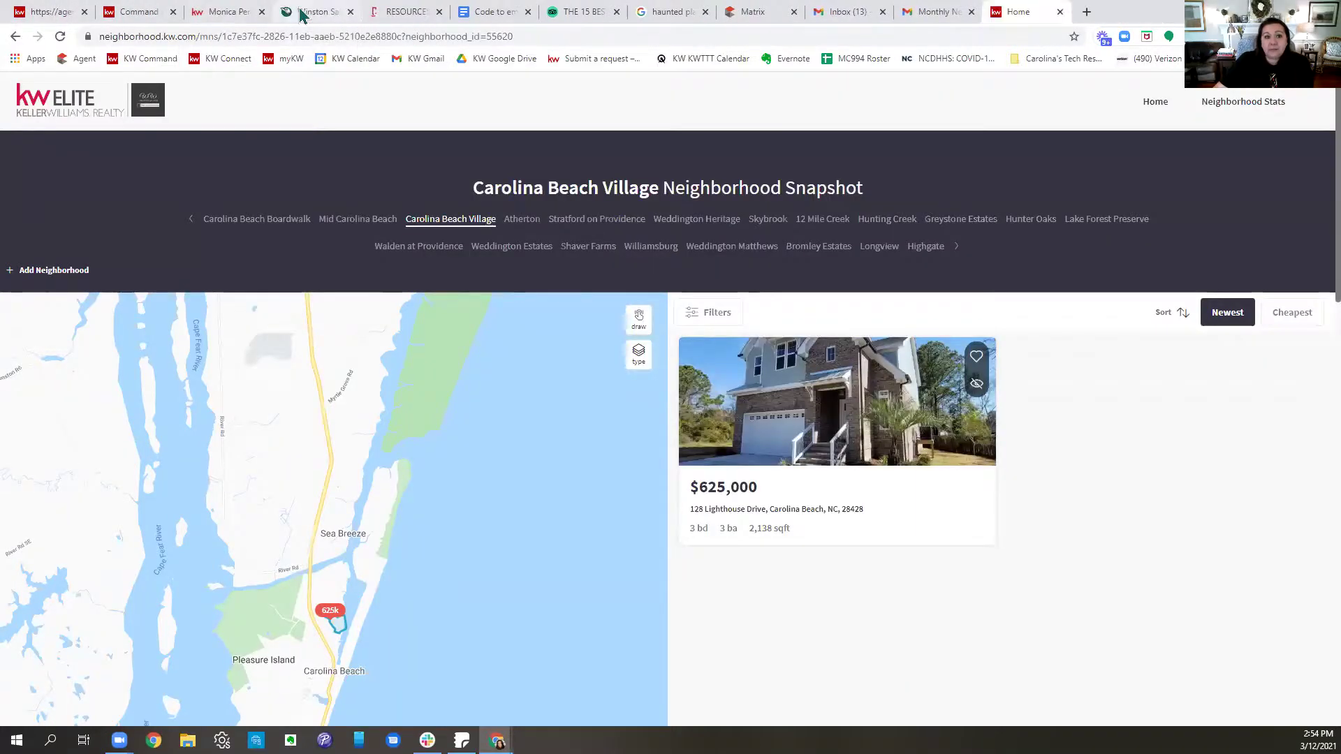
left_click(301, 14)
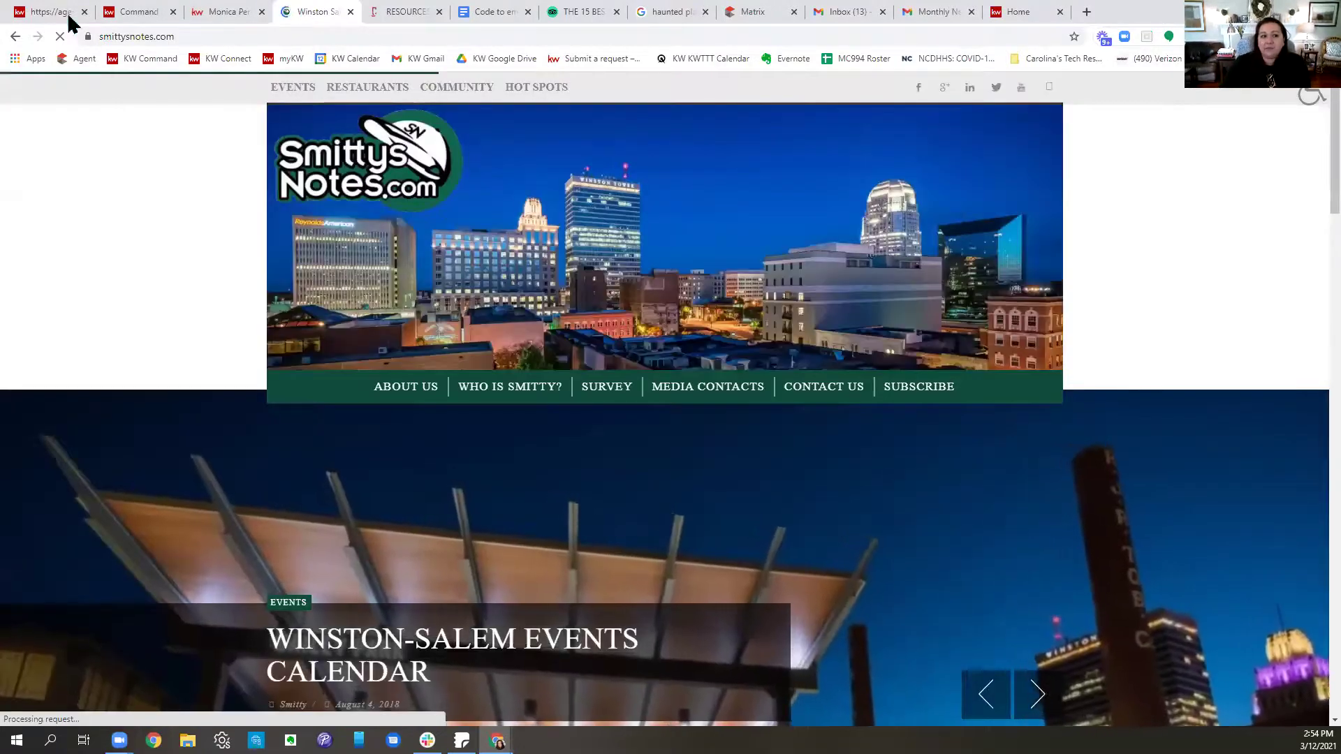
left_click(139, 12)
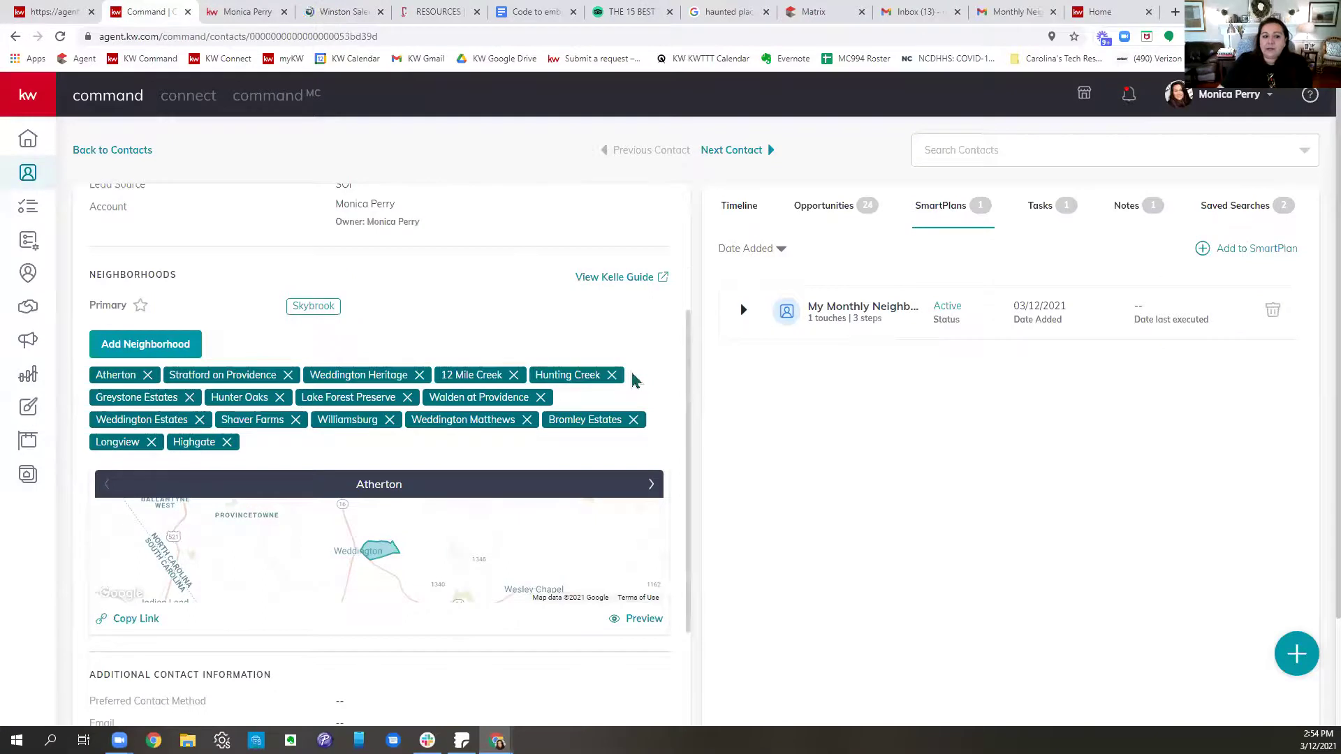
Step: Preview the contact's Atherton neighborhood snapshot from the Neighborhoods section, then go back to the contact record
scroll(632, 379, "up", 2)
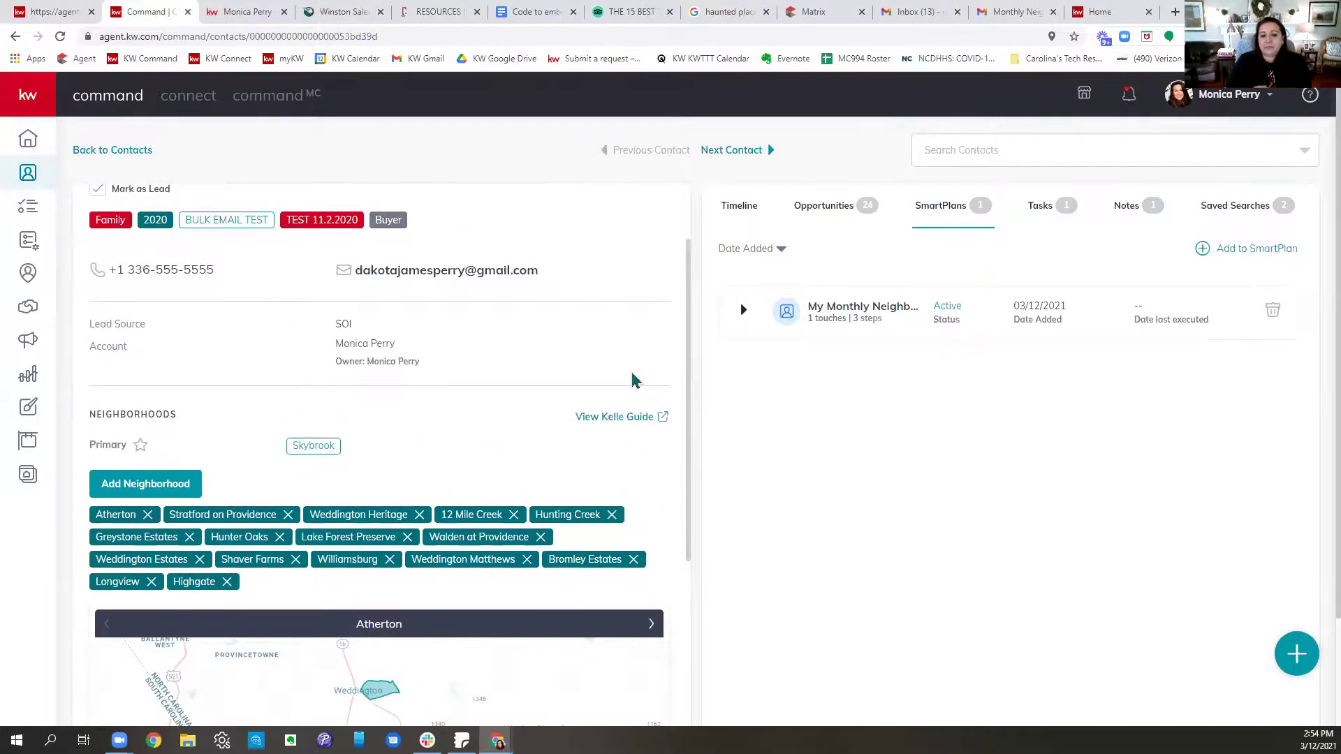
scroll(617, 431, "down", 3)
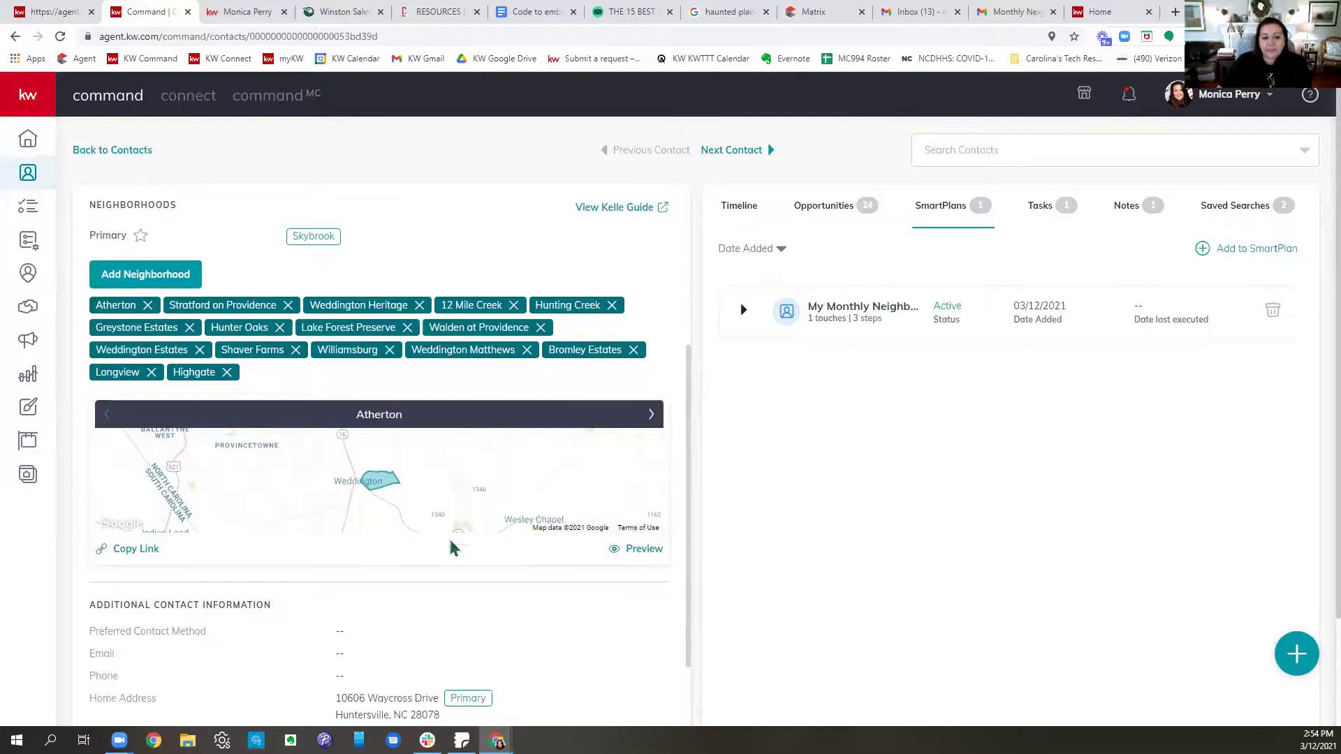
scroll(452, 544, "up", 5)
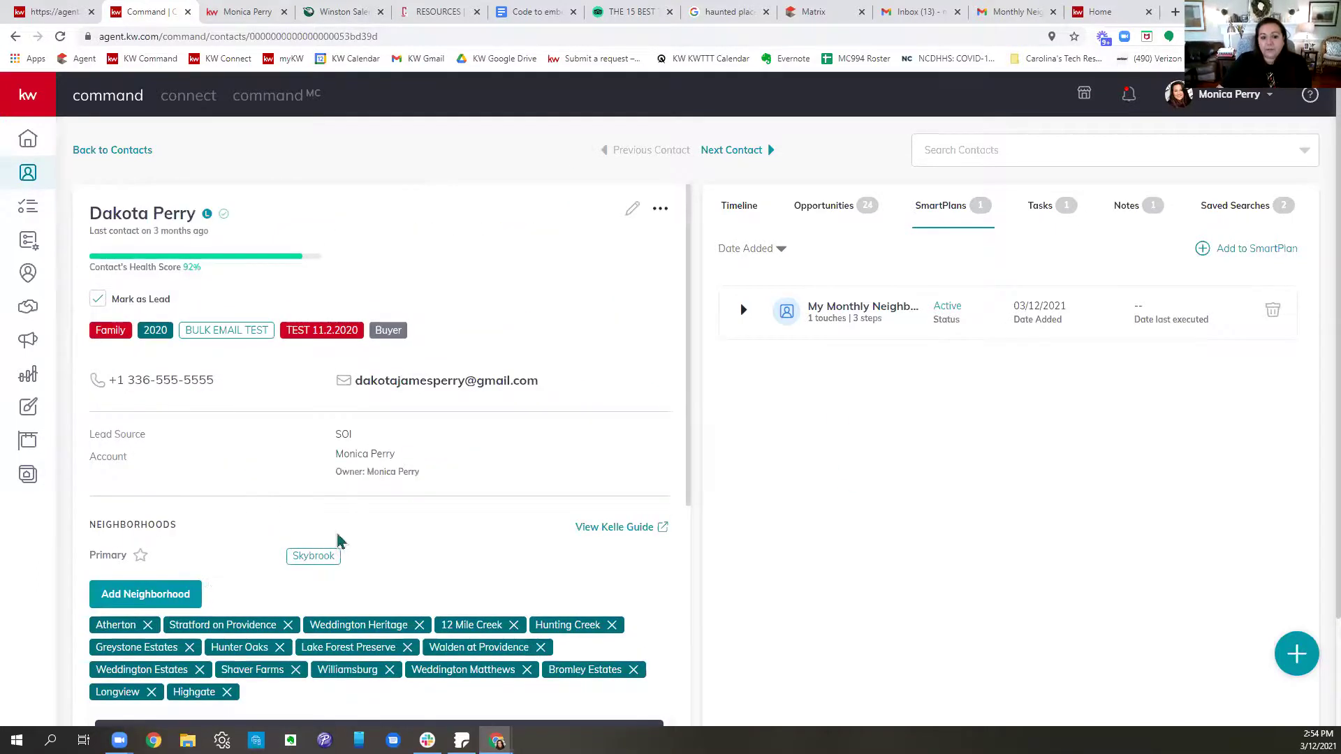
scroll(419, 524, "down", 4)
scroll(628, 492, "down", 3)
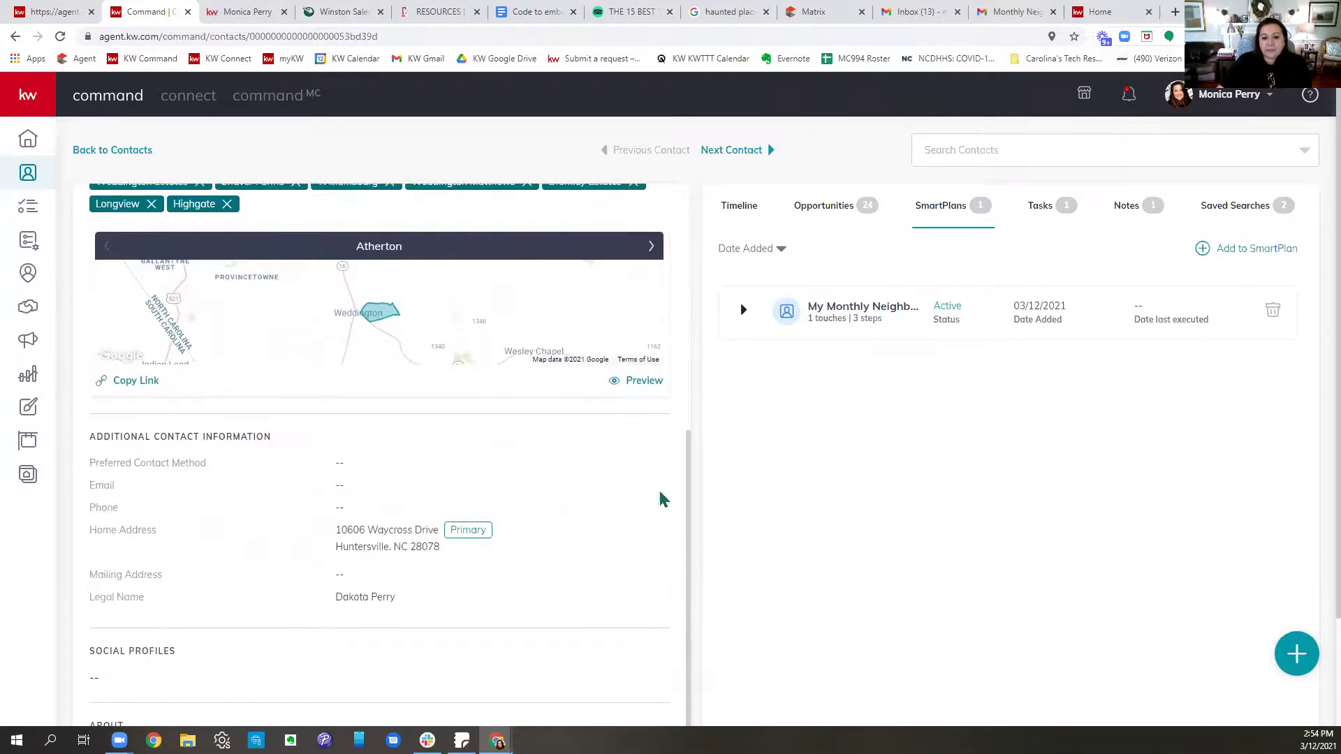
left_click(641, 382)
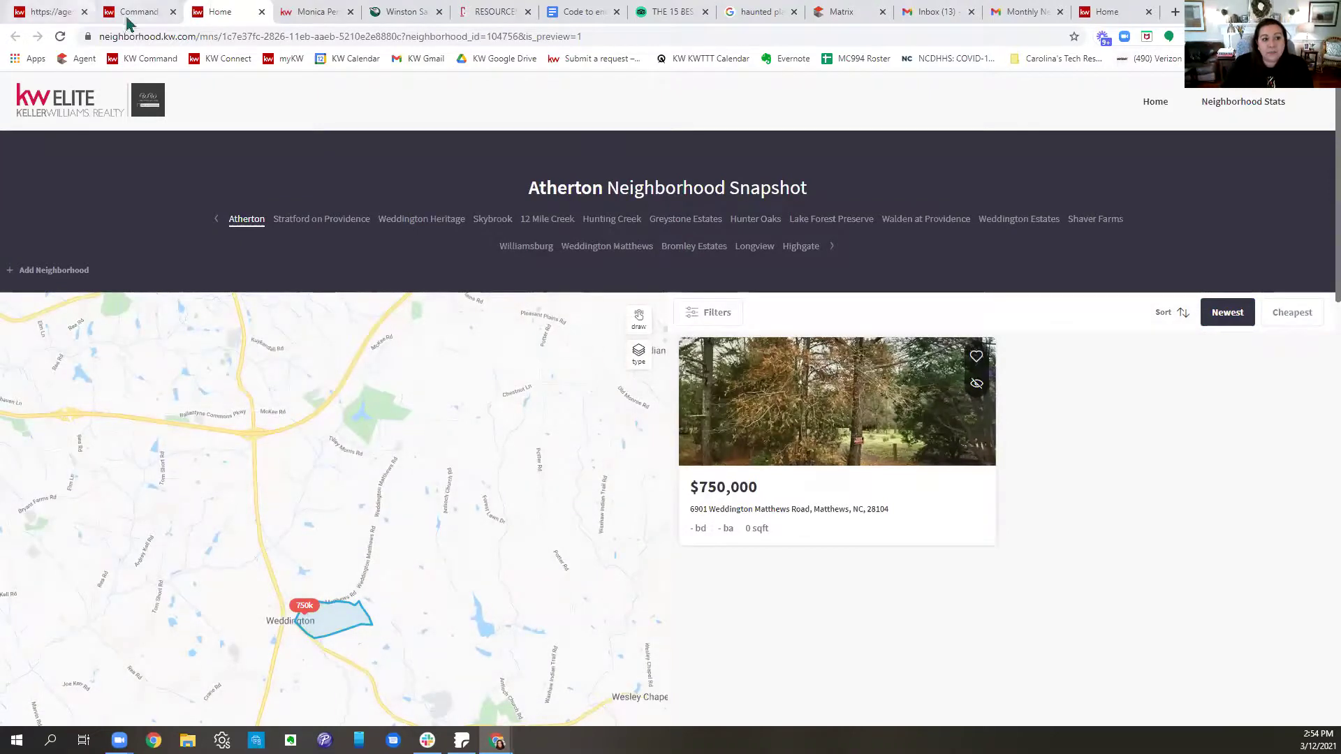
left_click(101, 12)
scroll(629, 493, "up", 3)
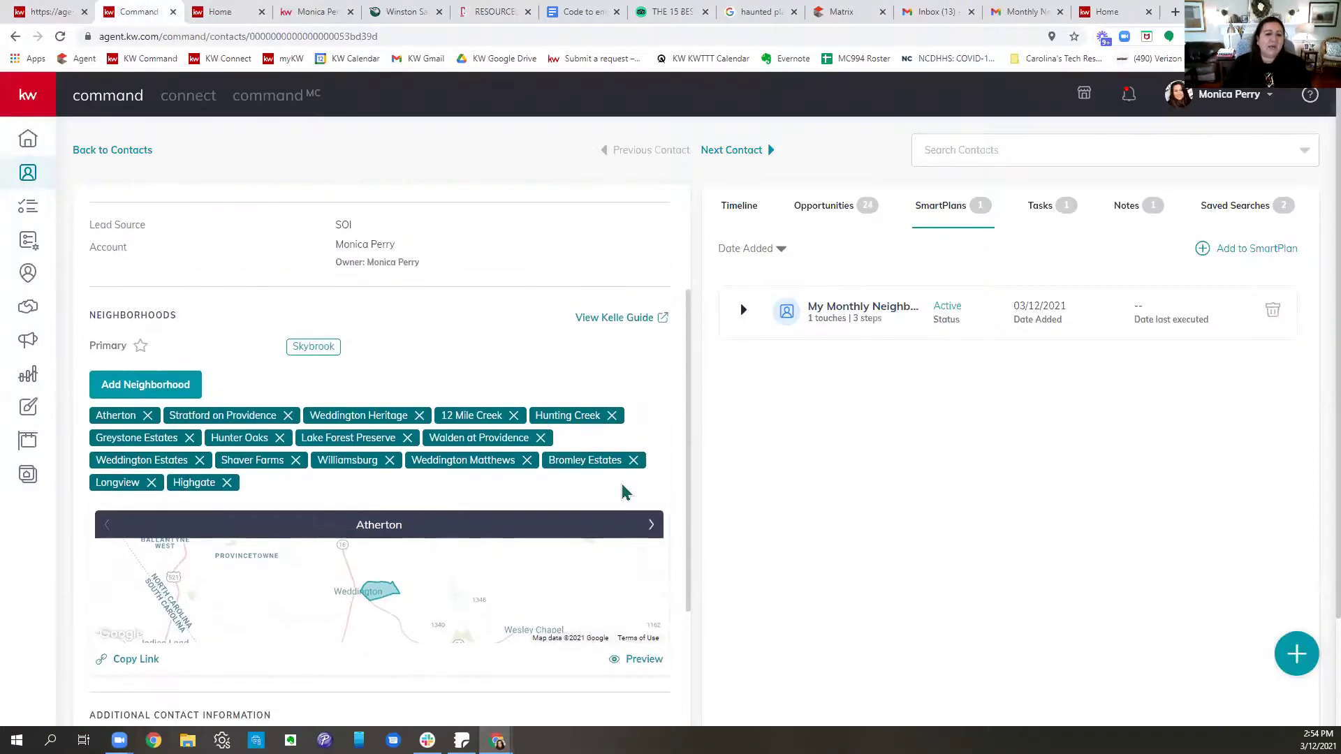